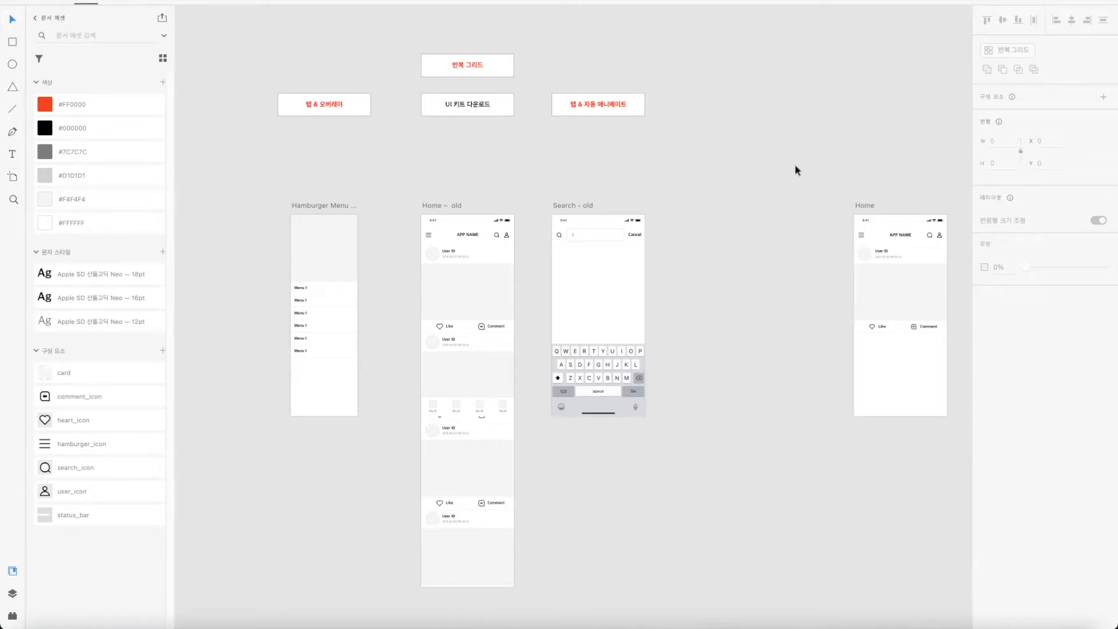
# Step: Examine the Home artboard's header and feed card beside the old versions of the screens
pyautogui.moveTo(757, 152); pyautogui.dragTo(730, 148)
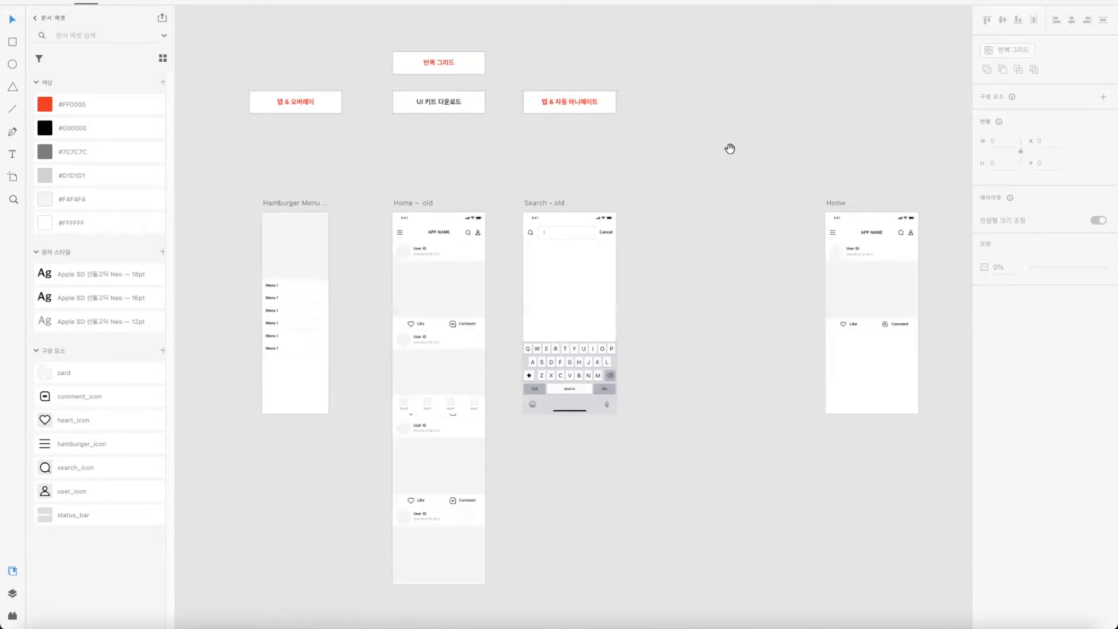
pyautogui.moveTo(839, 202); pyautogui.dragTo(739, 208)
pyautogui.click(824, 163)
pyautogui.press('super+equal')
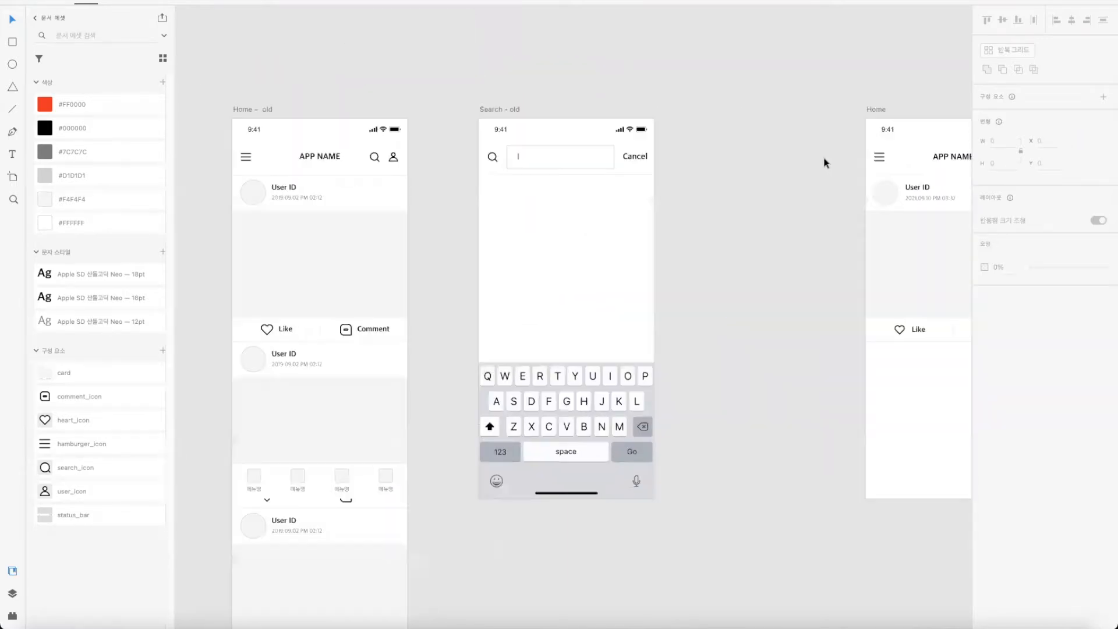
pyautogui.moveTo(781, 59); pyautogui.dragTo(603, 106)
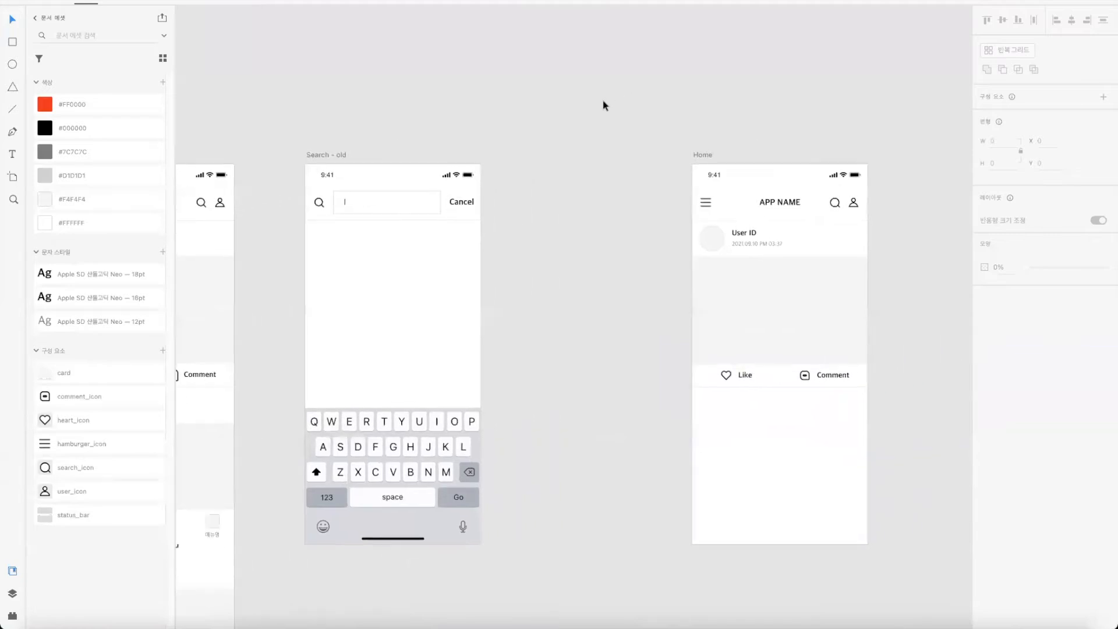
pyautogui.click(720, 197)
pyautogui.click(827, 273)
pyautogui.click(890, 267)
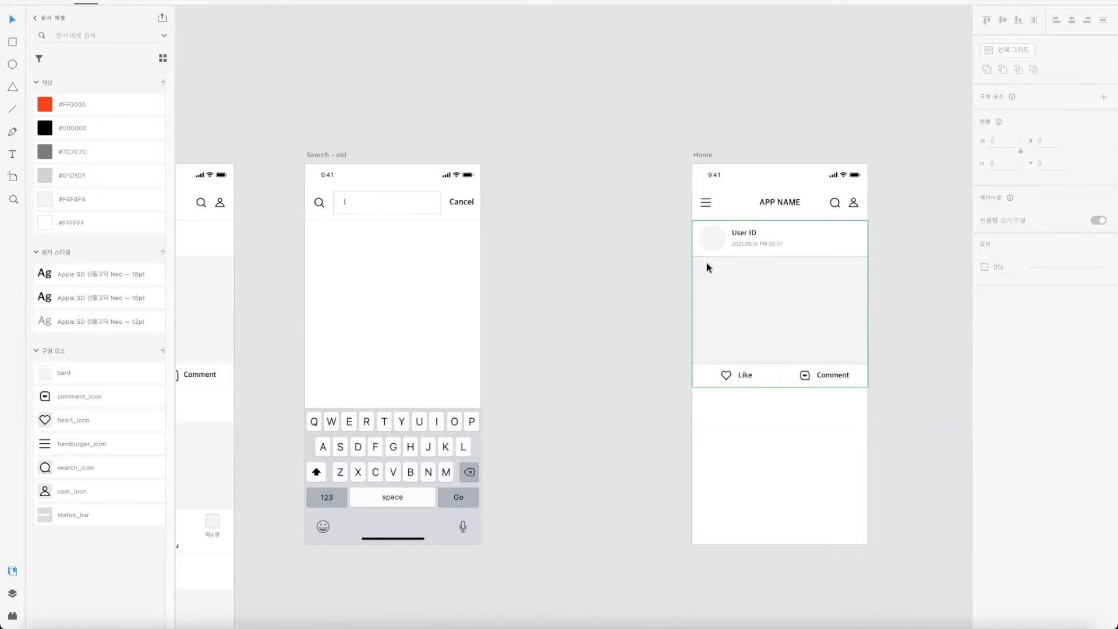
pyautogui.moveTo(765, 112); pyautogui.dragTo(626, 121)
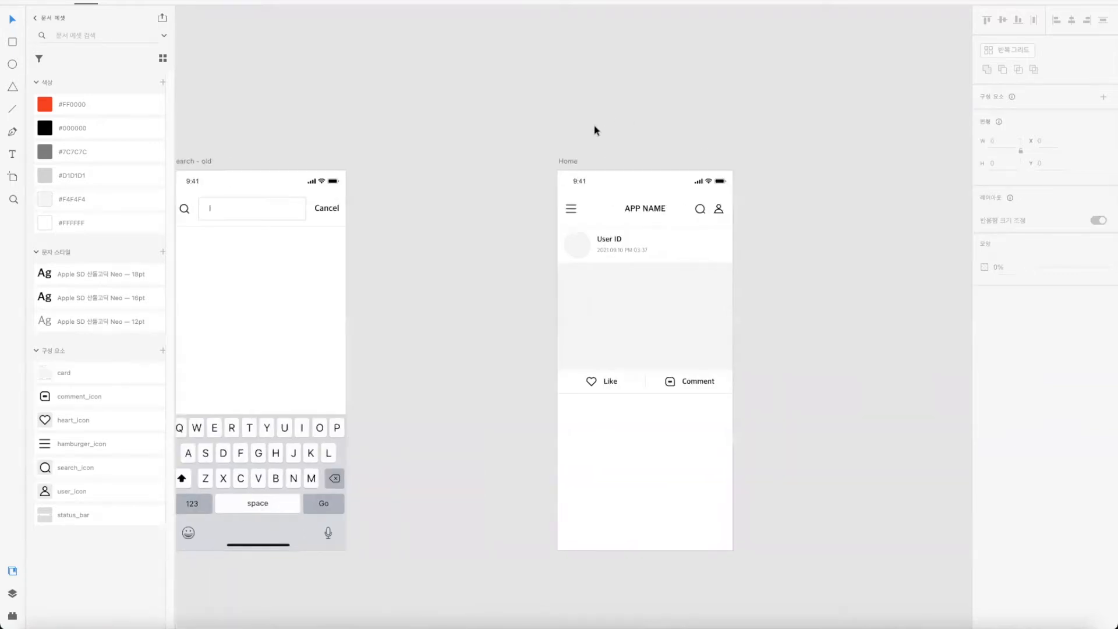
pyautogui.click(572, 160)
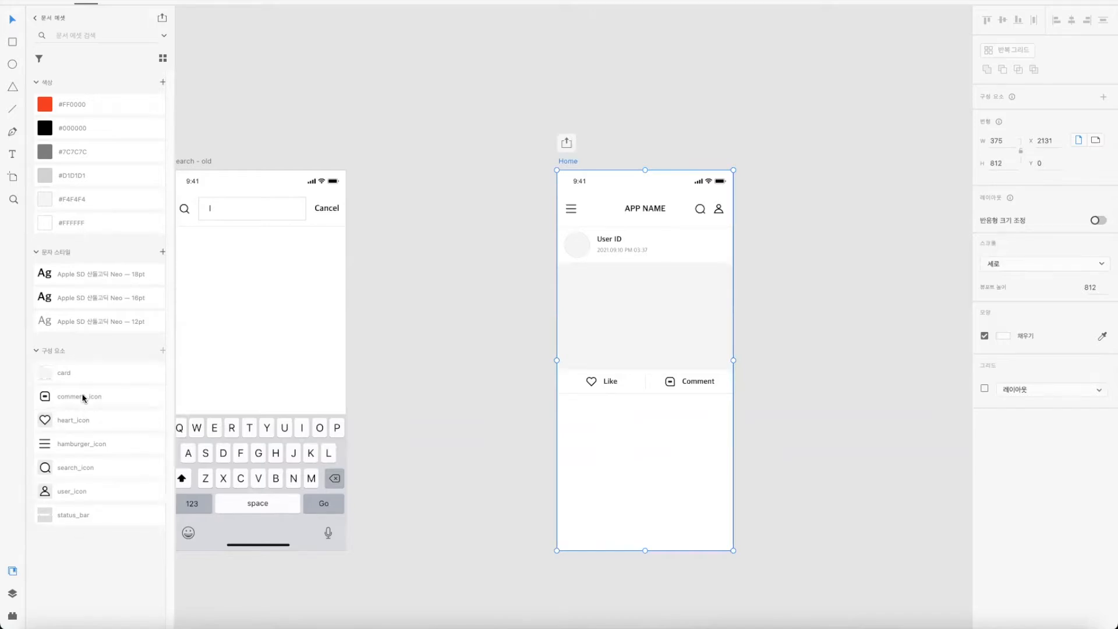
pyautogui.click(507, 337)
pyautogui.moveTo(654, 240); pyautogui.dragTo(651, 361)
pyautogui.hotkey('ctrl', 'z')
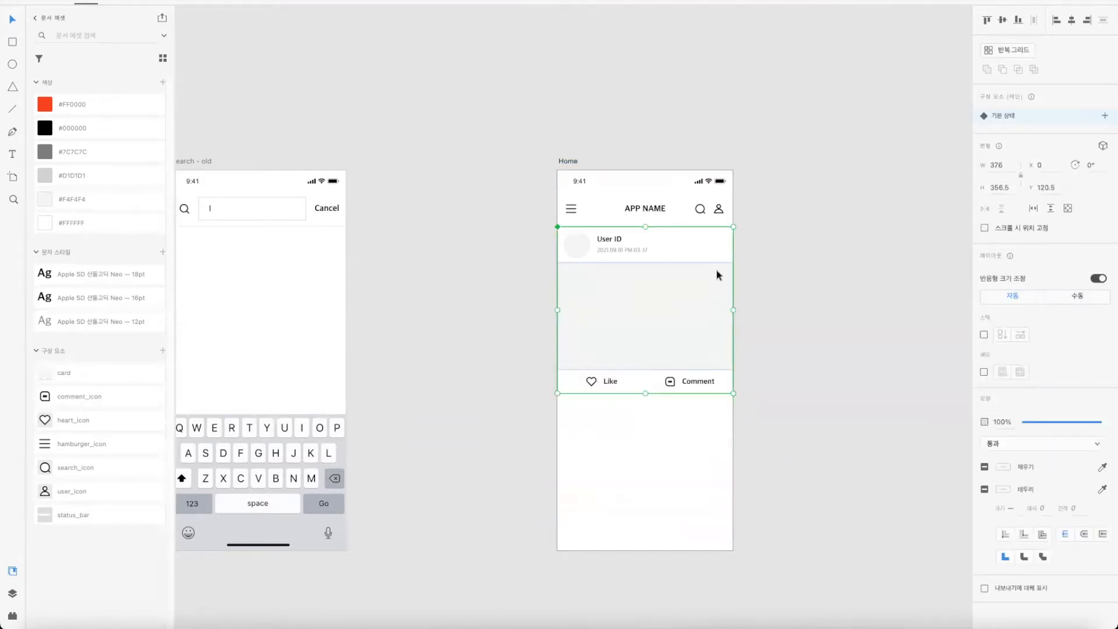
pyautogui.click(869, 180)
# Step: Set the Home artboard's height to 1000 and its scrolling viewport height to 812
pyautogui.click(568, 163)
pyautogui.click(1000, 164)
pyautogui.press('Return')
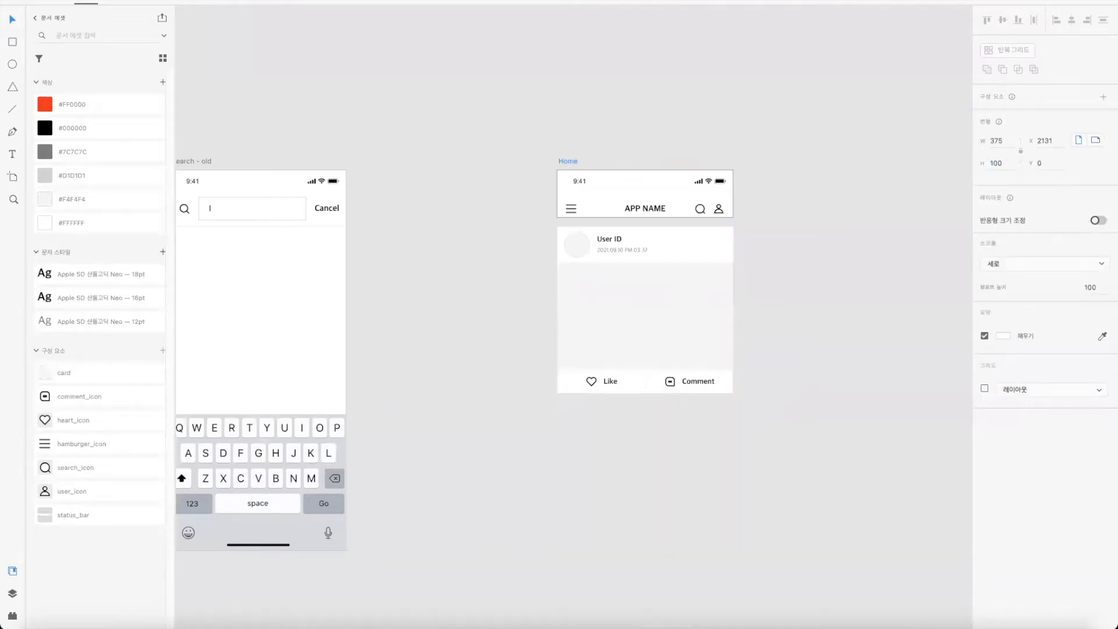
pyautogui.write('100')
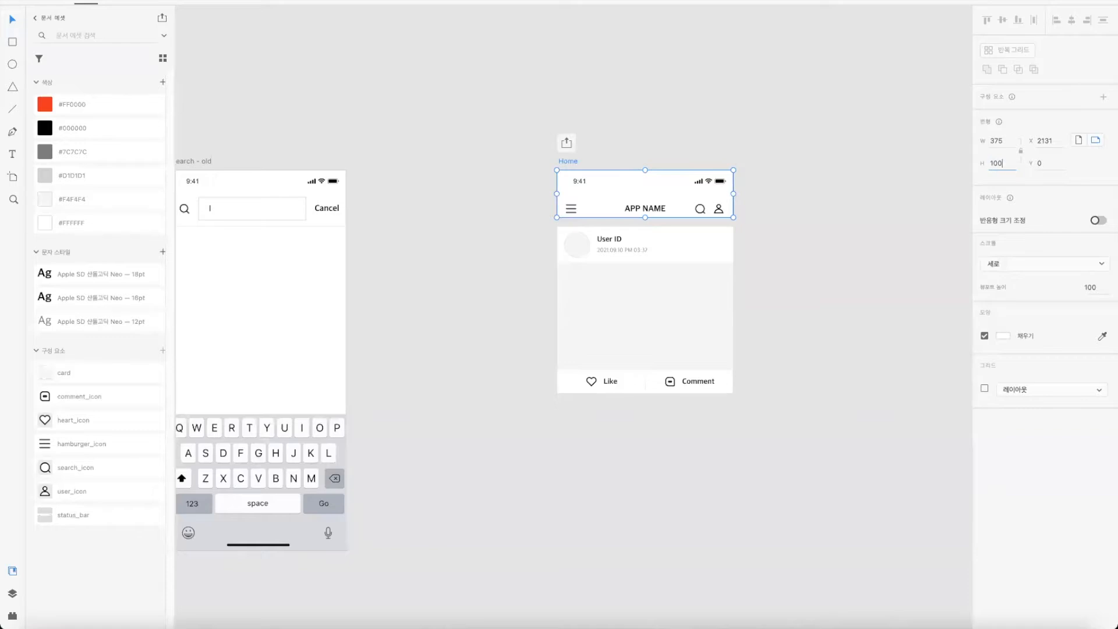
pyautogui.press('Return')
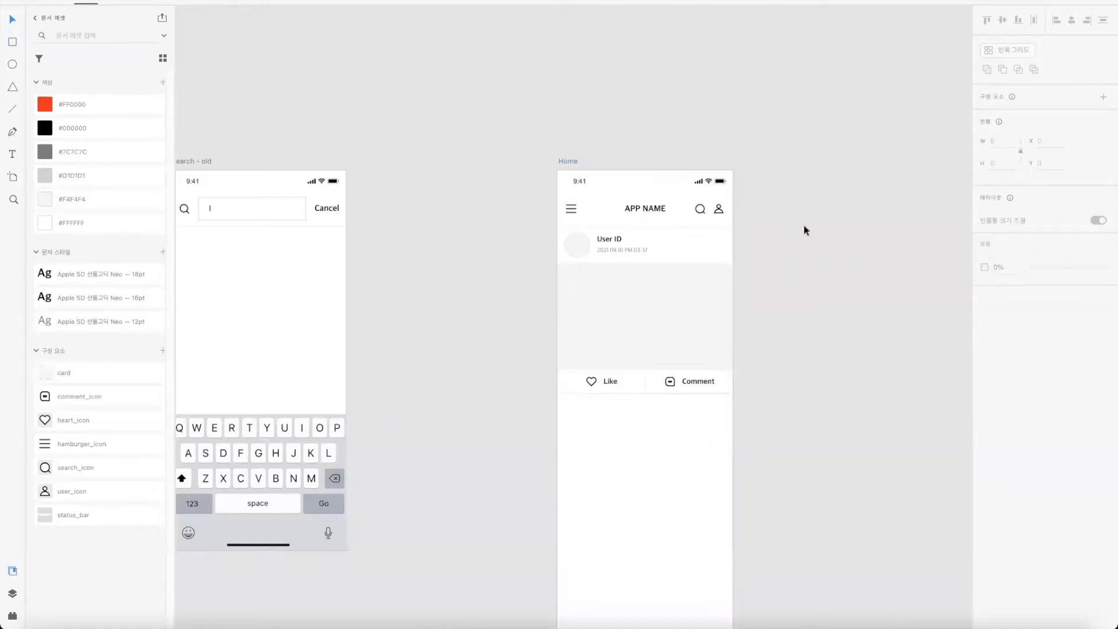
pyautogui.click(577, 162)
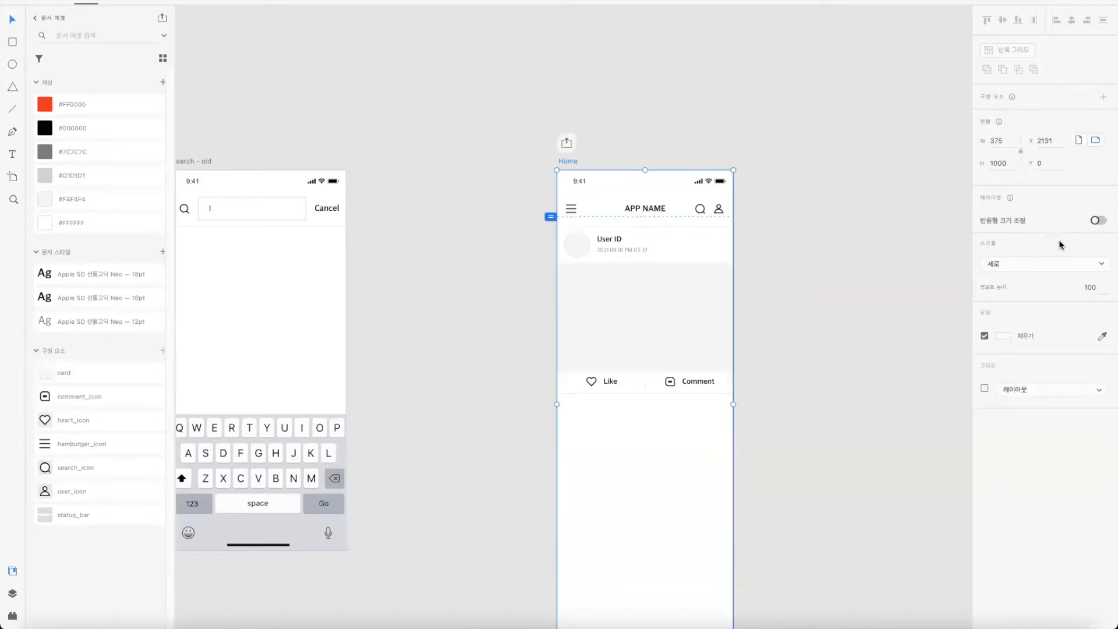
pyautogui.press('Return')
# Step: Examine the old Hamburger Menu, Home and Search artboards together with the feature labels above them
pyautogui.click(694, 292)
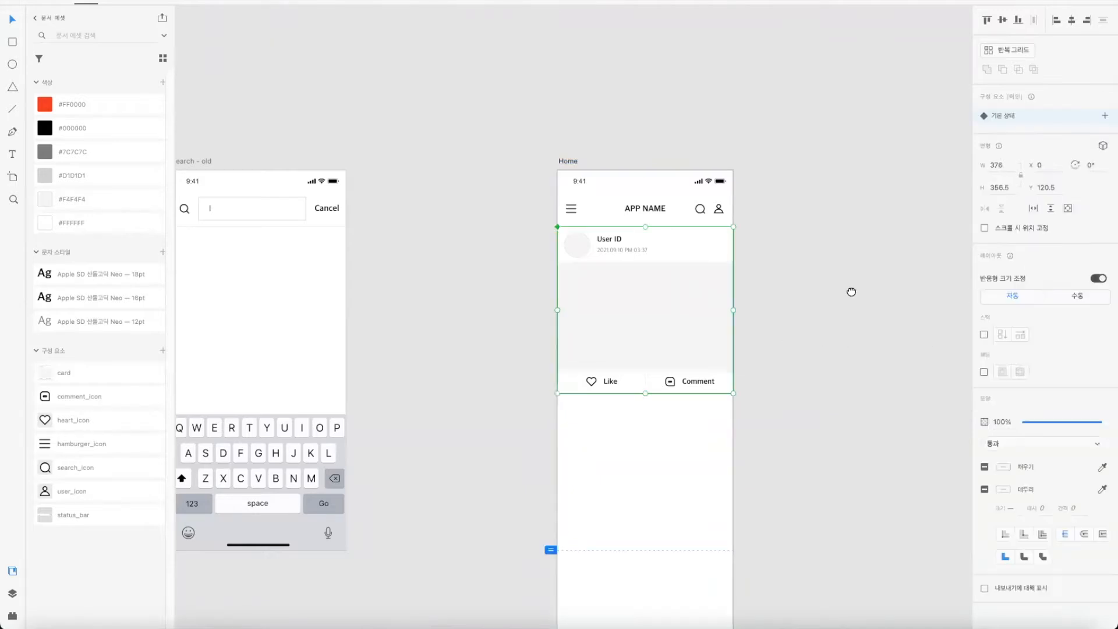
pyautogui.scroll(-3, 851, 292)
pyautogui.hscroll(-2, 851, 292)
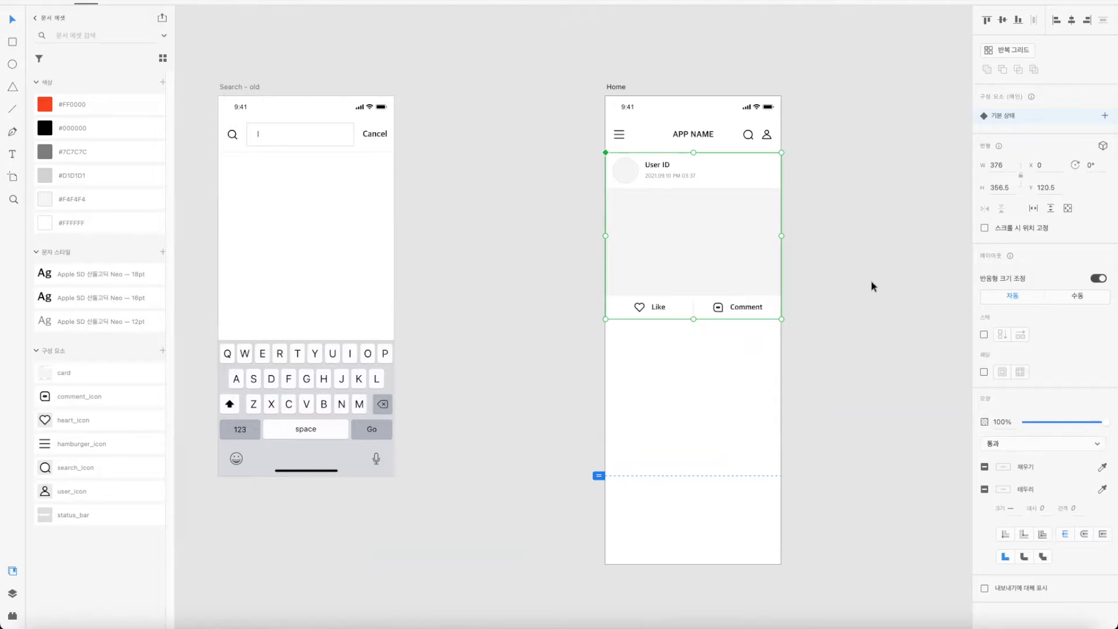
pyautogui.press('super+minus')
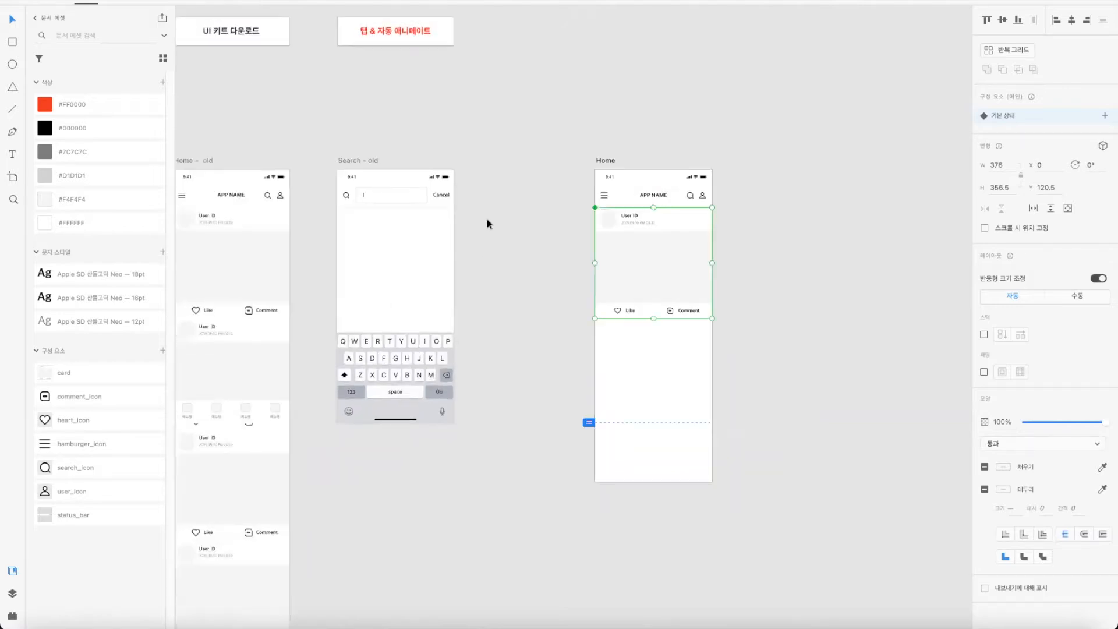
pyautogui.moveTo(417, 125); pyautogui.dragTo(632, 199)
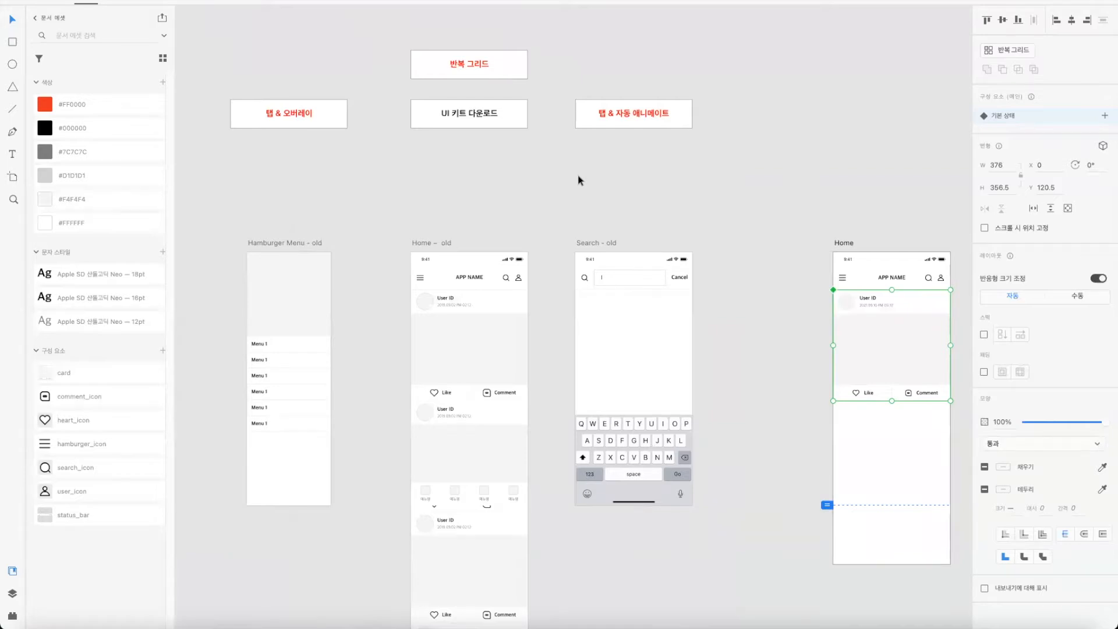
pyautogui.click(509, 128)
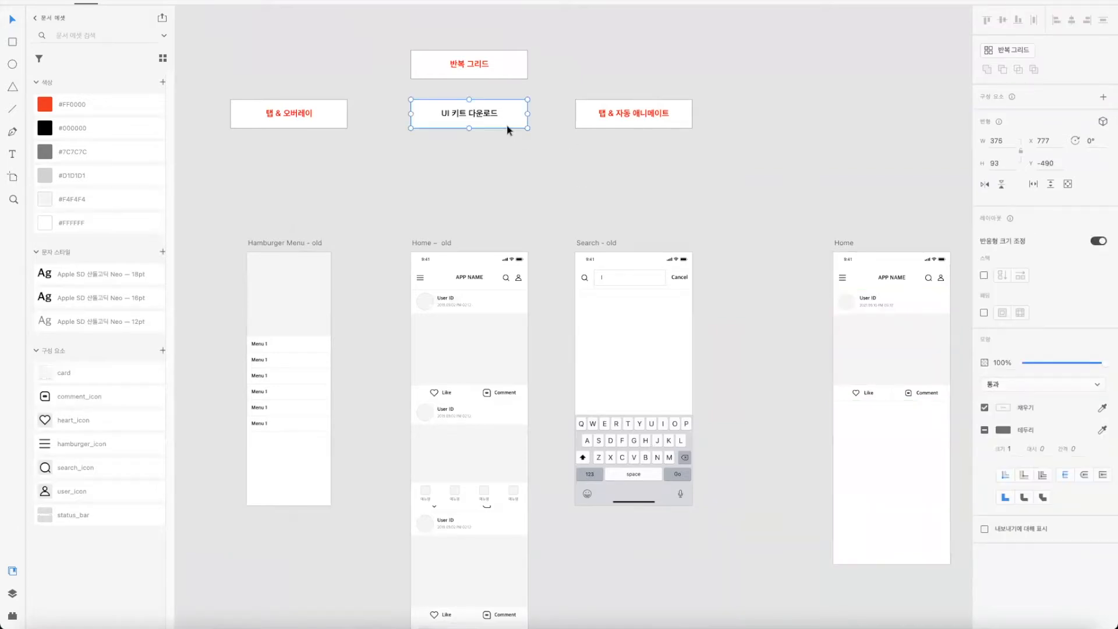
pyautogui.click(460, 329)
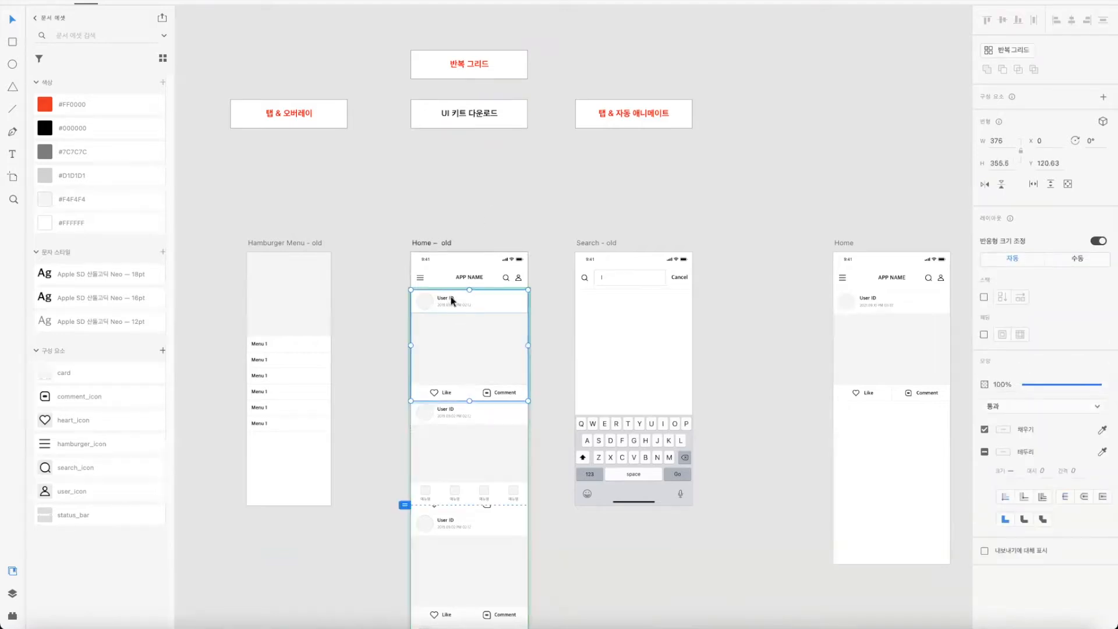
pyautogui.click(486, 67)
pyautogui.click(443, 195)
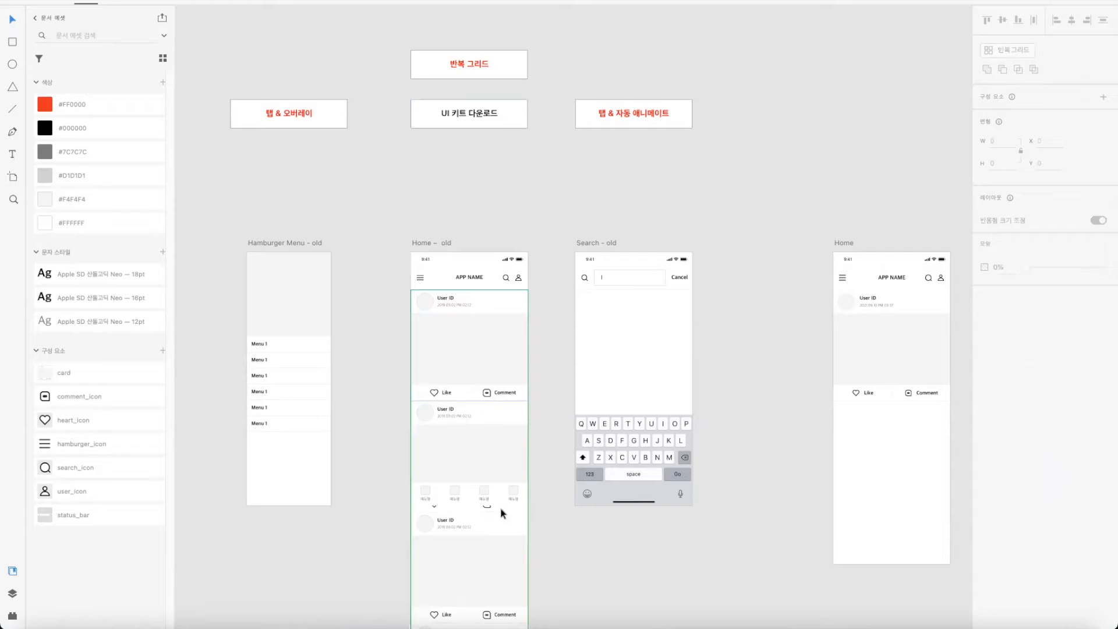
pyautogui.click(429, 244)
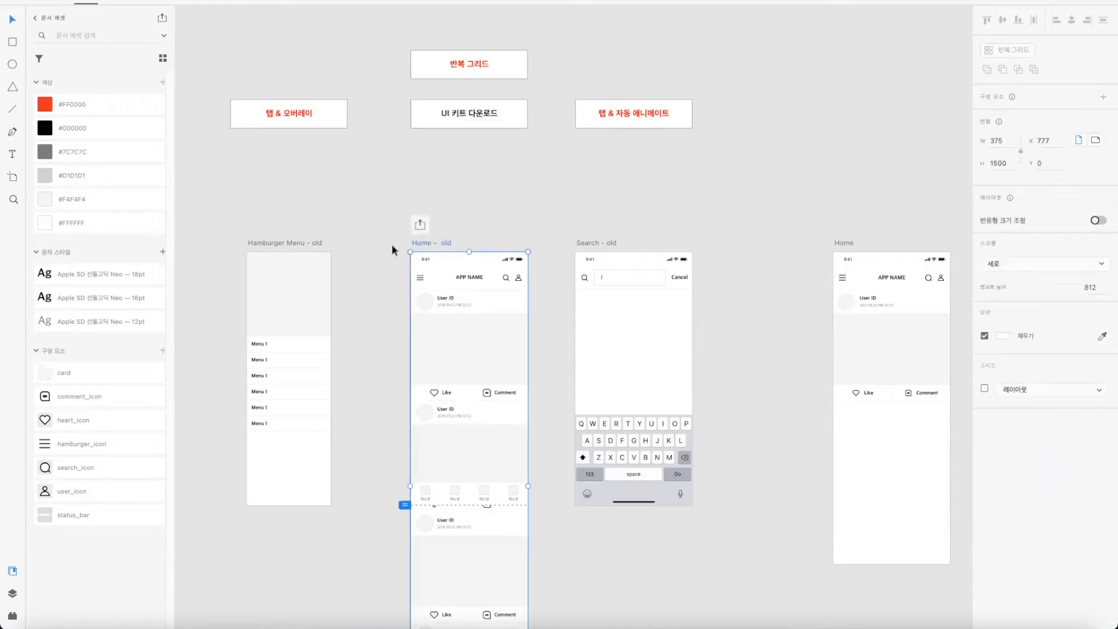
pyautogui.click(279, 241)
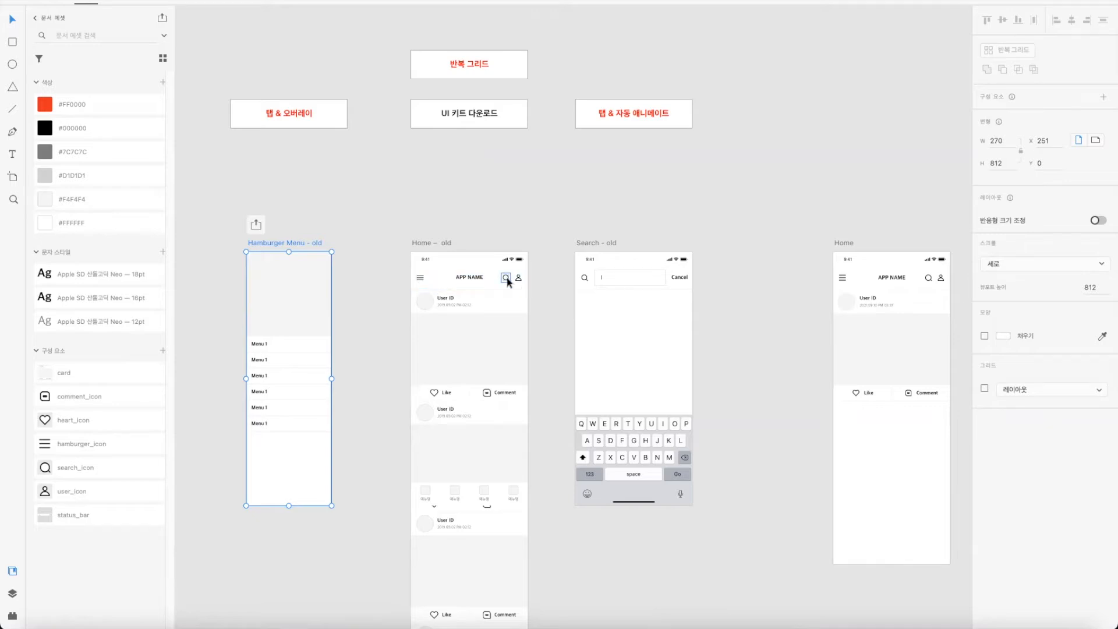
pyautogui.click(600, 242)
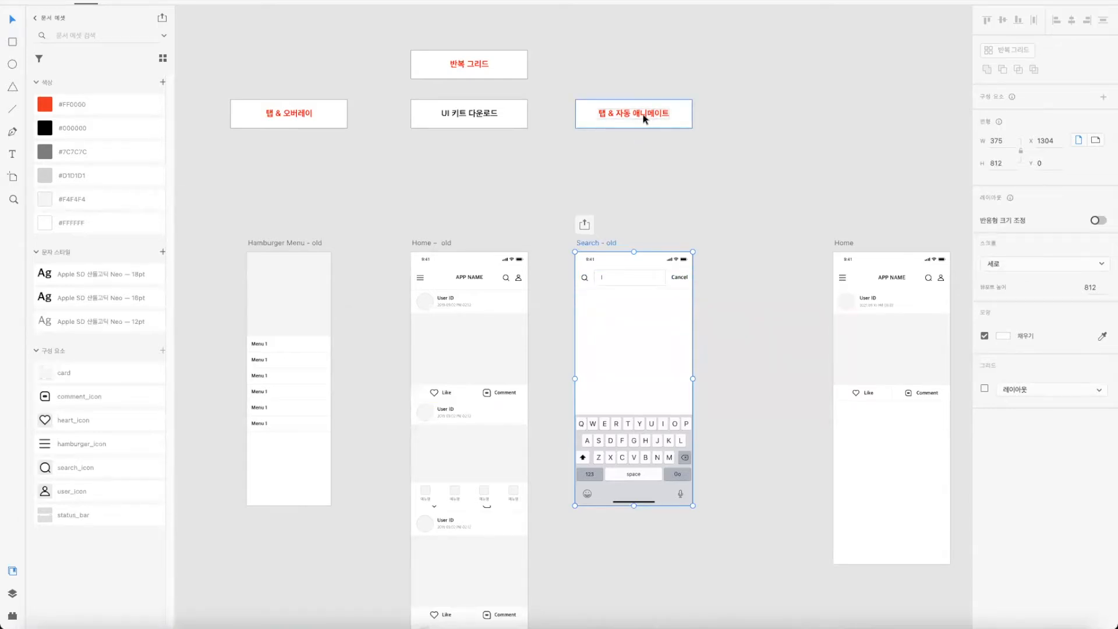
pyautogui.scroll(1, 635, 222)
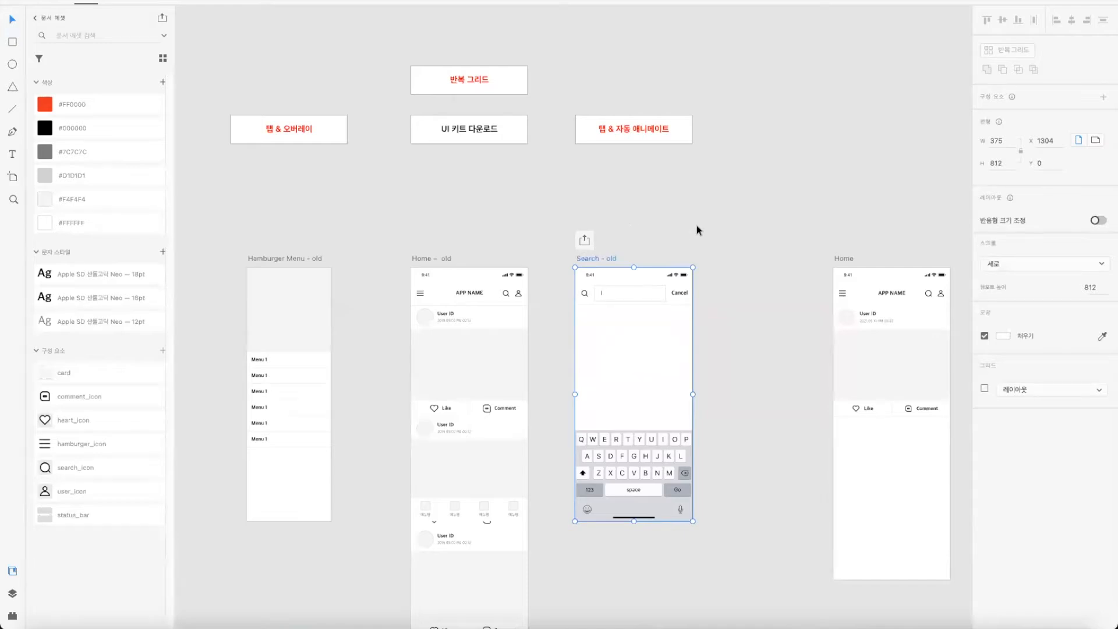
# Step: Draw a 376-wide rectangle below the card on the Home artboard, spanning the artboard's full width
pyautogui.click(911, 374)
pyautogui.moveTo(806, 200); pyautogui.dragTo(580, 110)
pyautogui.press('super+plus')
pyautogui.press('super+plus')
pyautogui.press('super+plus')
pyautogui.moveTo(480, 220); pyautogui.dragTo(353, 337)
pyautogui.click(12, 42)
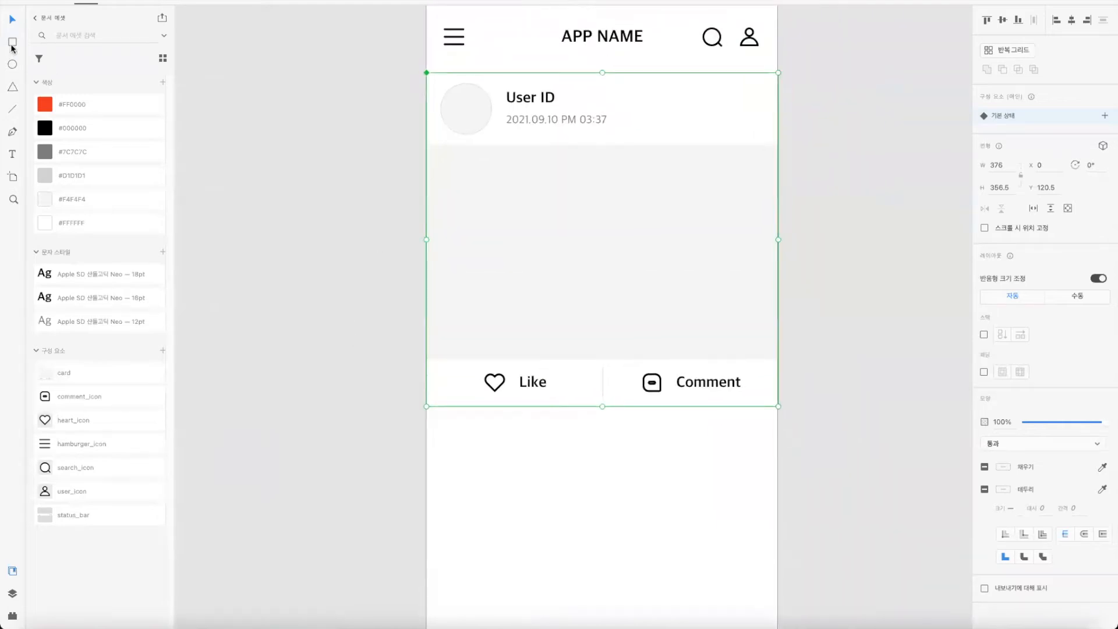
pyautogui.moveTo(425, 451); pyautogui.dragTo(778, 515)
pyautogui.click(13, 20)
pyautogui.moveTo(628, 494); pyautogui.dragTo(628, 487)
pyautogui.moveTo(427, 476)
pyautogui.mouseDown()
pyautogui.moveTo(439, 475)
pyautogui.moveTo(426, 475)
pyautogui.mouseUp()
pyautogui.moveTo(778, 478)
pyautogui.mouseDown()
pyautogui.moveTo(759, 472)
pyautogui.moveTo(787, 463)
pyautogui.mouseUp()
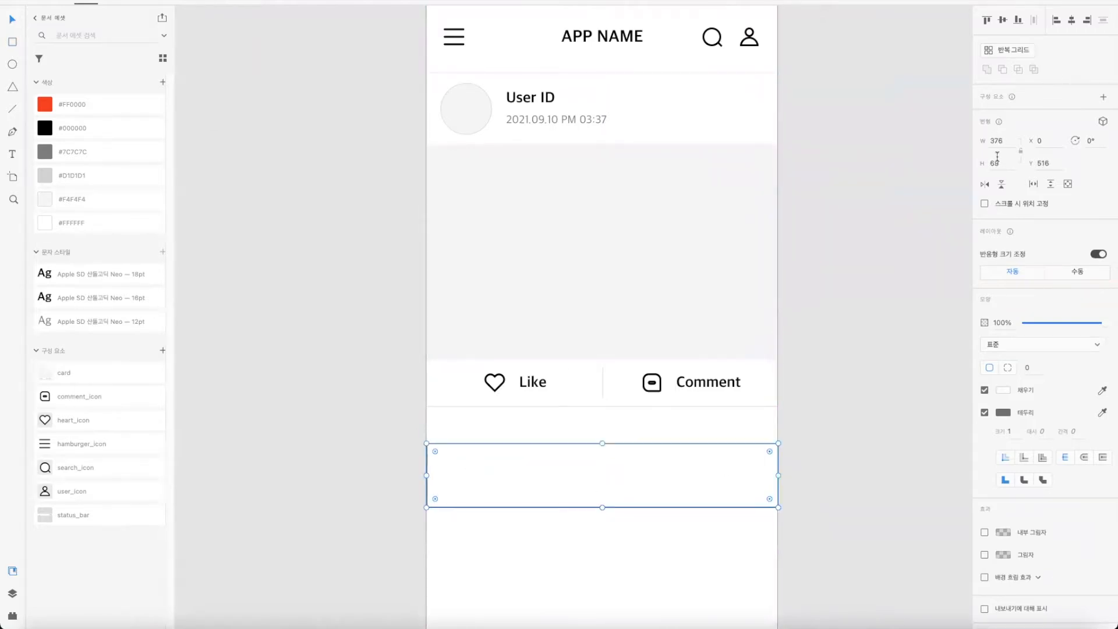
# Step: Set the new rectangle's height to 76
pyautogui.click(997, 156)
pyautogui.write('76')
pyautogui.press('Return')
pyautogui.click(816, 369)
pyautogui.click(700, 475)
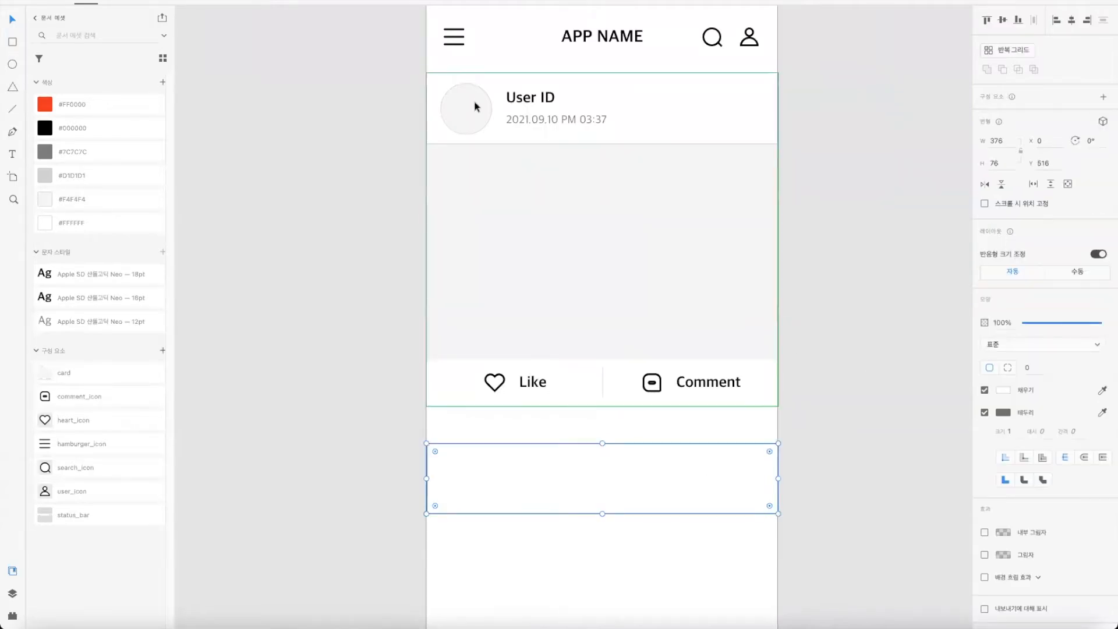
pyautogui.click(13, 64)
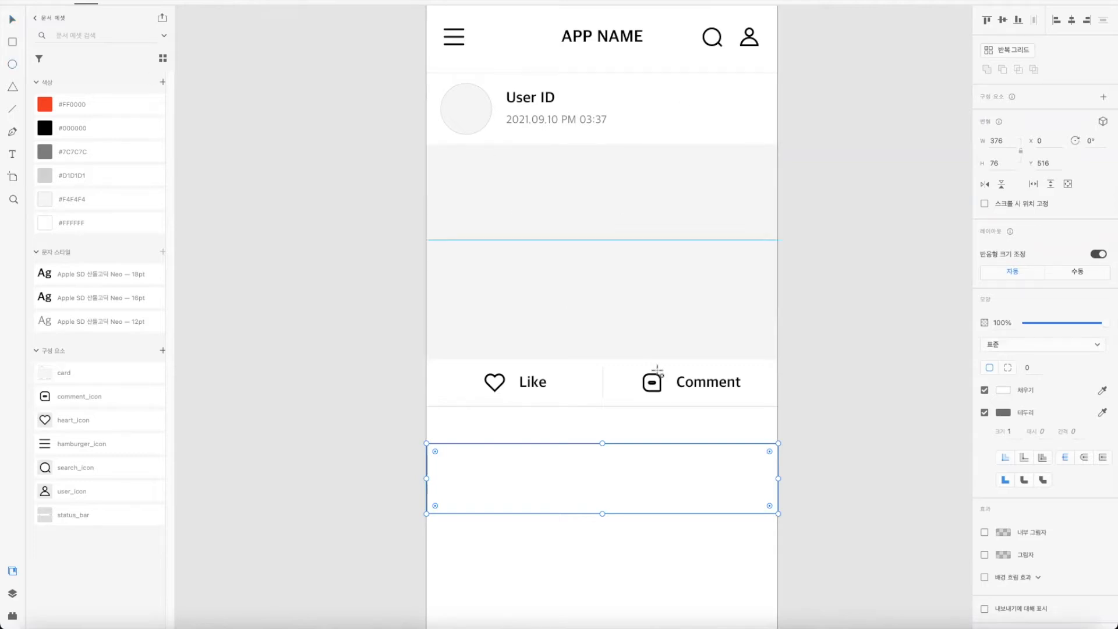
pyautogui.moveTo(457, 461); pyautogui.dragTo(477, 476)
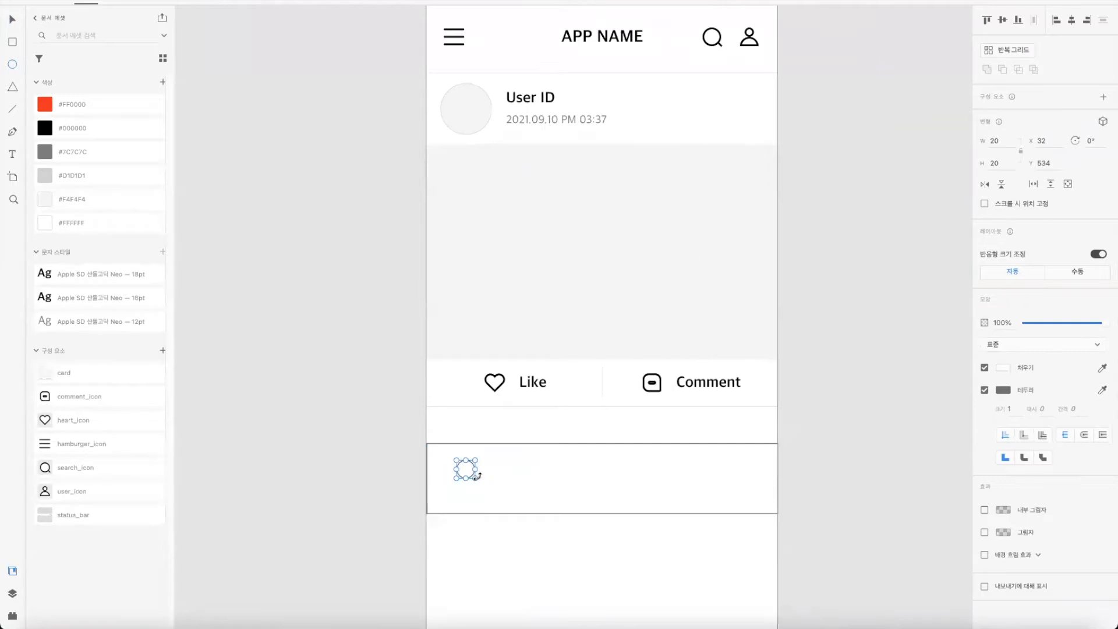
pyautogui.press('Delete')
pyautogui.click(14, 22)
# Step: Duplicate the 76-high rectangle directly beneath itself and set the copy's height to 230
pyautogui.moveTo(309, 245); pyautogui.dragTo(309, 242)
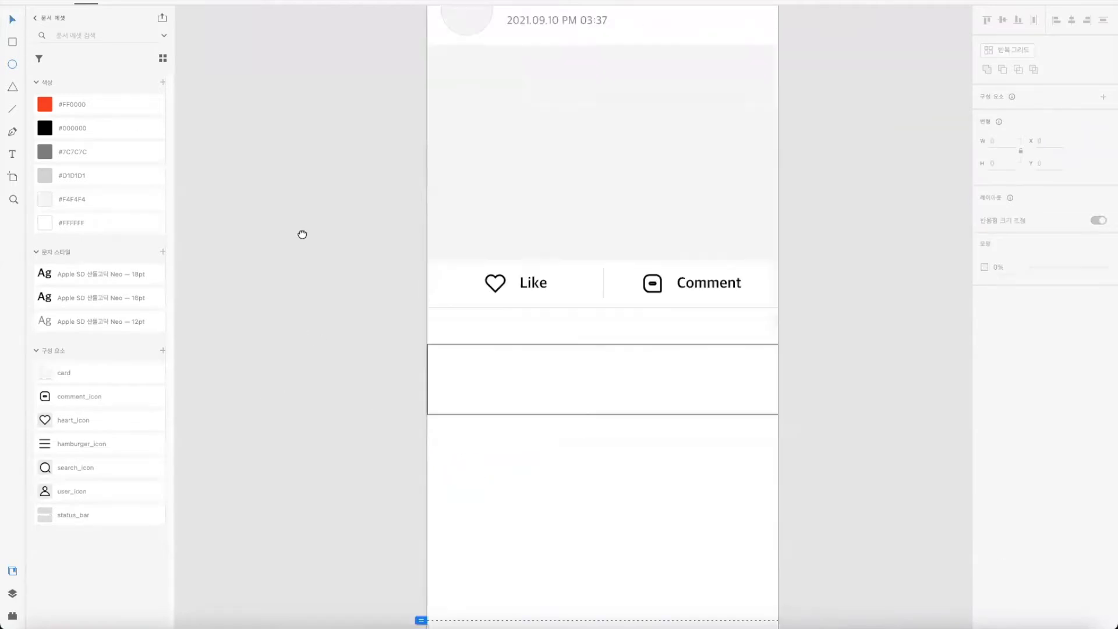
pyautogui.scroll(-3, 308, 242)
pyautogui.click(599, 316)
pyautogui.moveTo(599, 316); pyautogui.dragTo(628, 398)
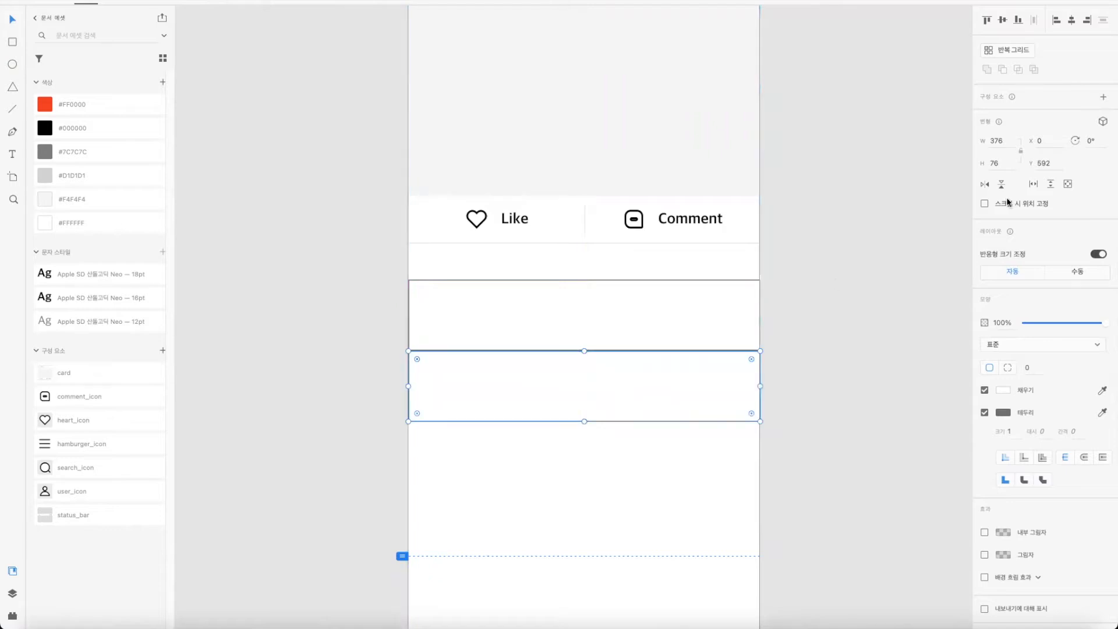
pyautogui.write('2')
pyautogui.press('Return')
# Step: Duplicate the 230-high rectangle directly beneath itself and set the copy's height to 50
pyautogui.scroll(5, 883, 370)
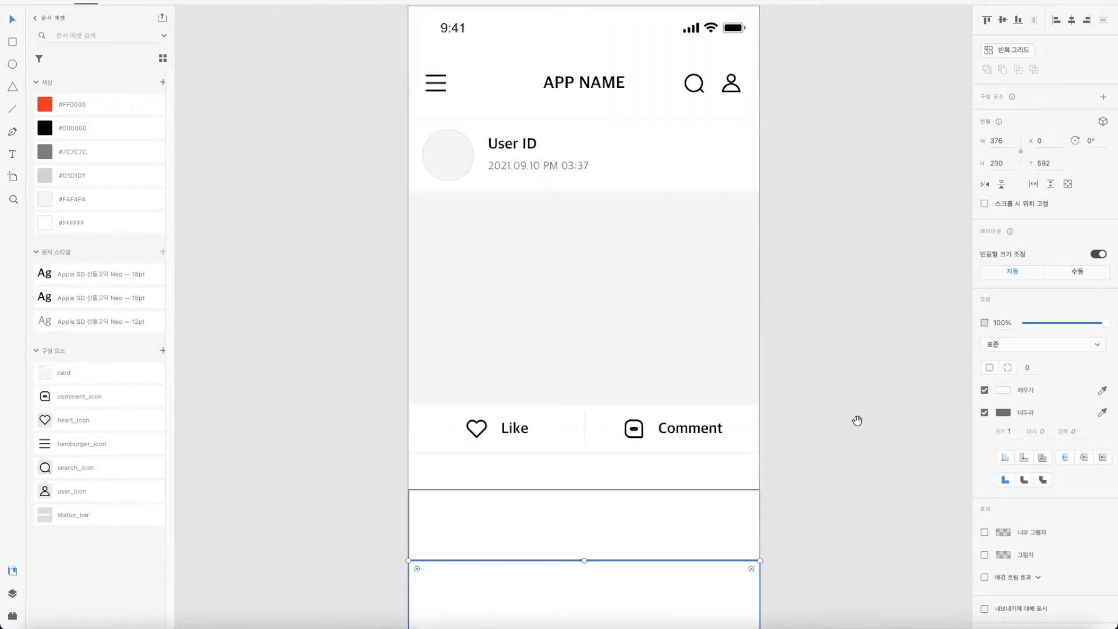
pyautogui.scroll(-5, 822, 339)
pyautogui.scroll(-3, 822, 340)
pyautogui.moveTo(645, 273); pyautogui.dragTo(645, 526)
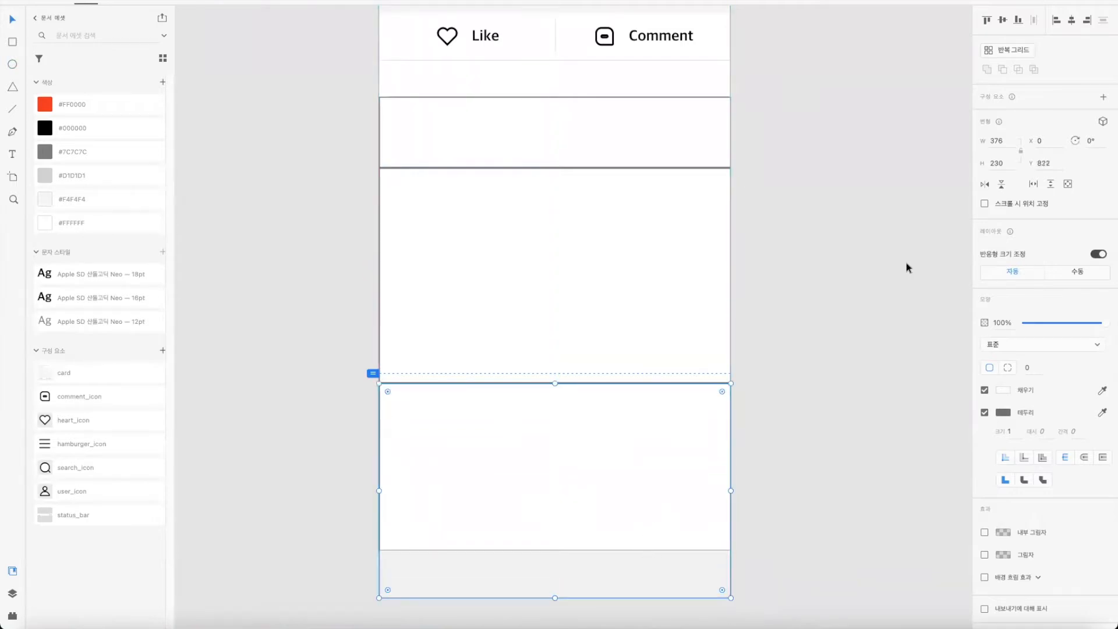
pyautogui.click(997, 167)
pyautogui.write('50')
pyautogui.press('Return')
# Step: Fill the middle of the three stacked rectangles with the document colour #F4F4F4
pyautogui.click(647, 116)
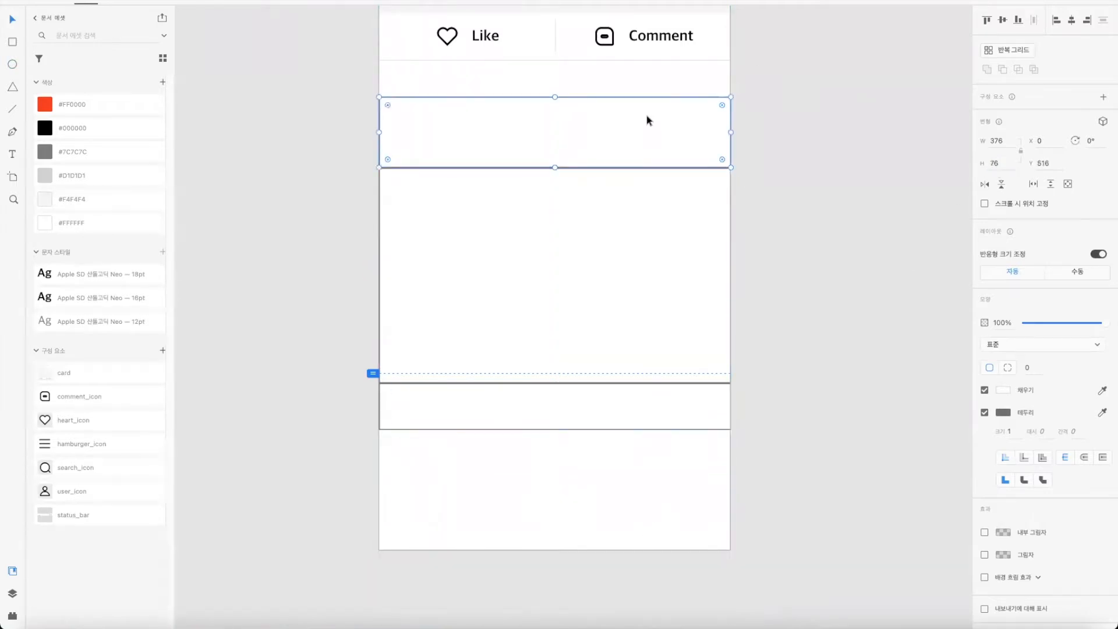
pyautogui.click(640, 292)
pyautogui.click(680, 399)
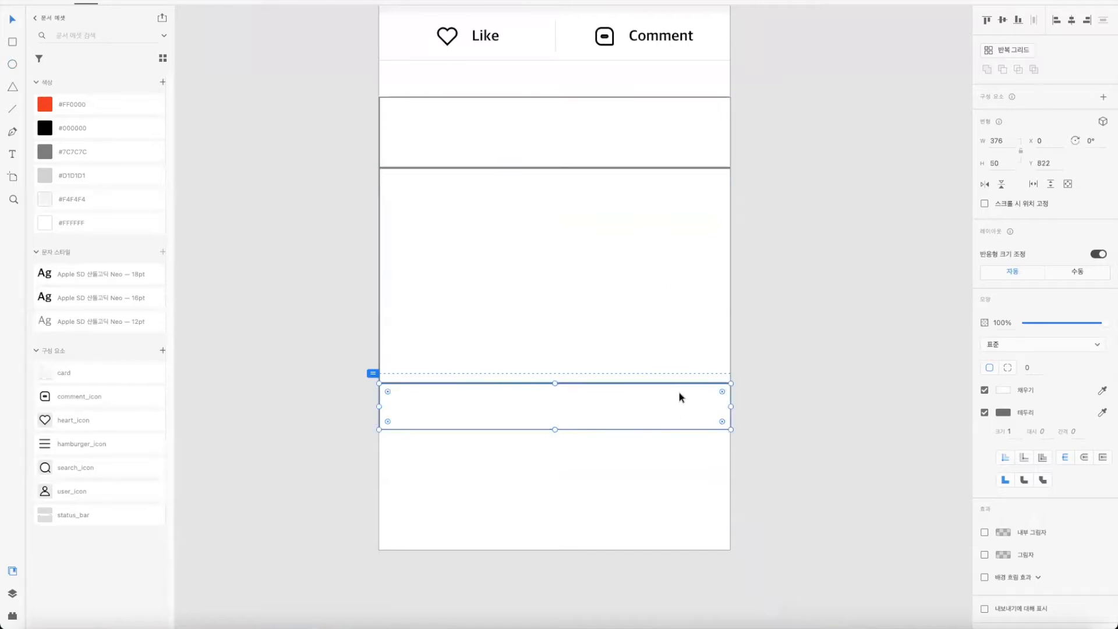
pyautogui.click(827, 277)
pyautogui.click(655, 286)
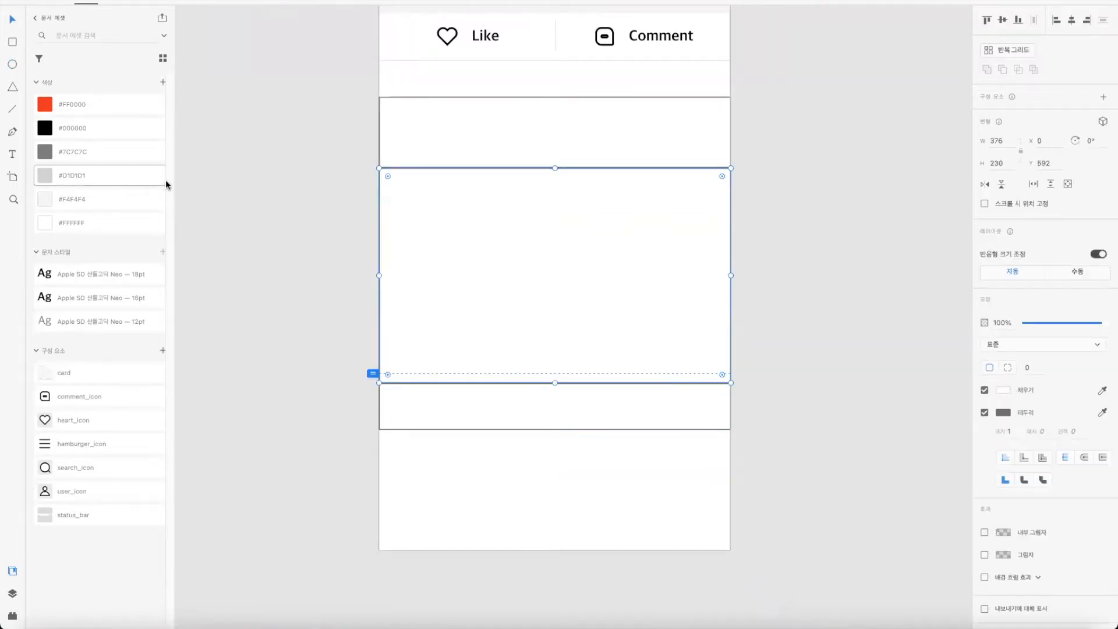
pyautogui.click(45, 201)
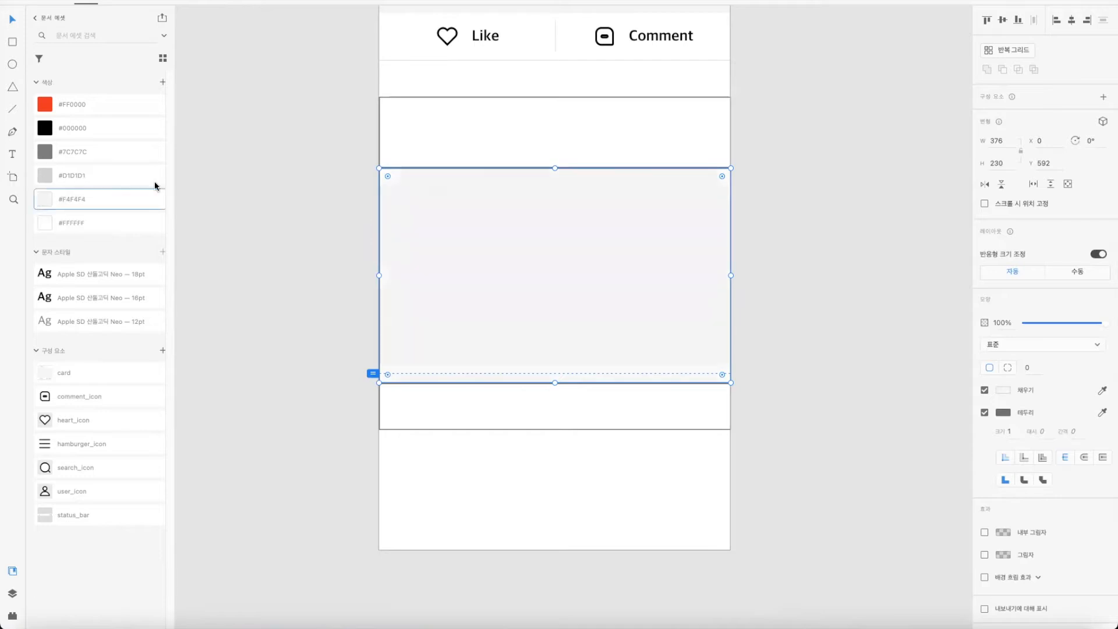
# Step: Remove the border from the 230-high grey rectangle in the middle of the stack
pyautogui.click(984, 412)
pyautogui.click(827, 255)
pyautogui.click(604, 279)
pyautogui.click(775, 270)
pyautogui.click(657, 281)
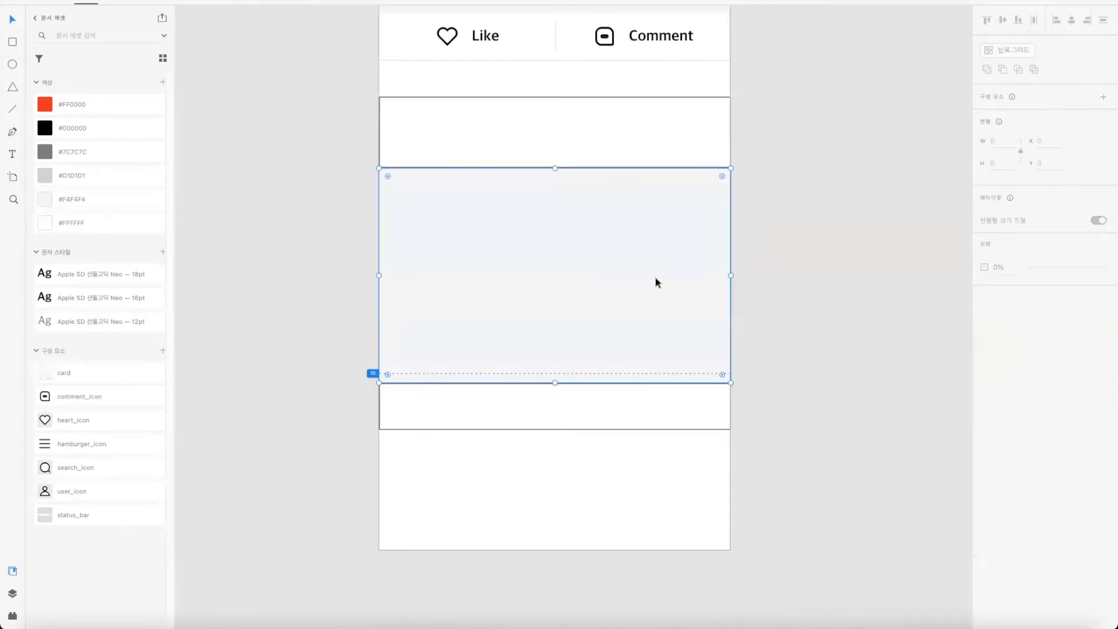
pyautogui.click(811, 279)
pyautogui.click(656, 123)
pyautogui.click(658, 397)
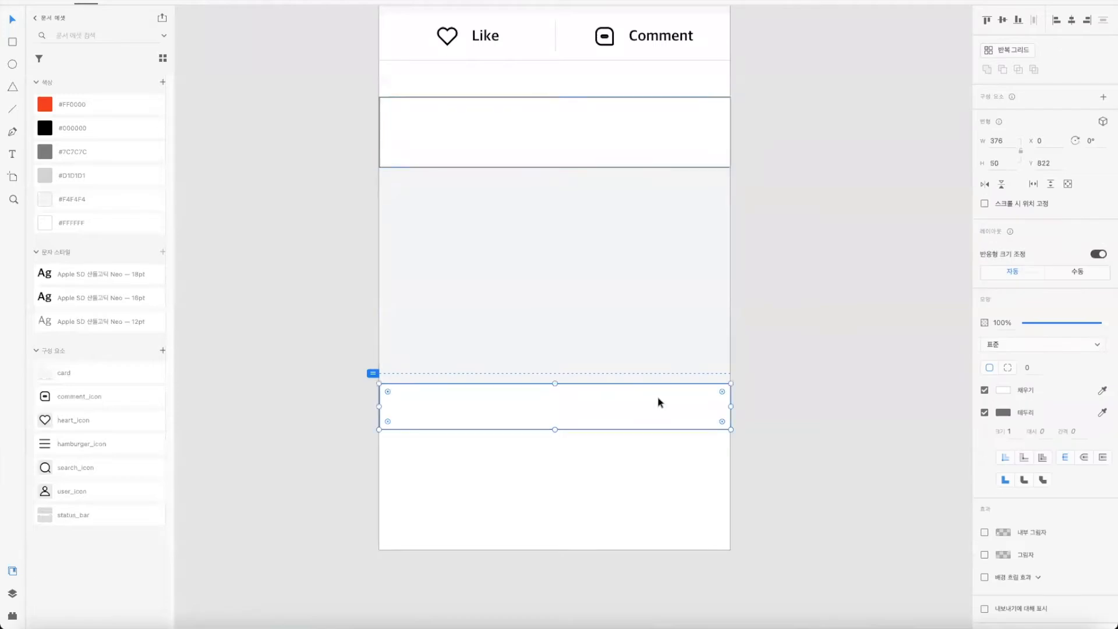
pyautogui.click(799, 352)
pyautogui.click(699, 405)
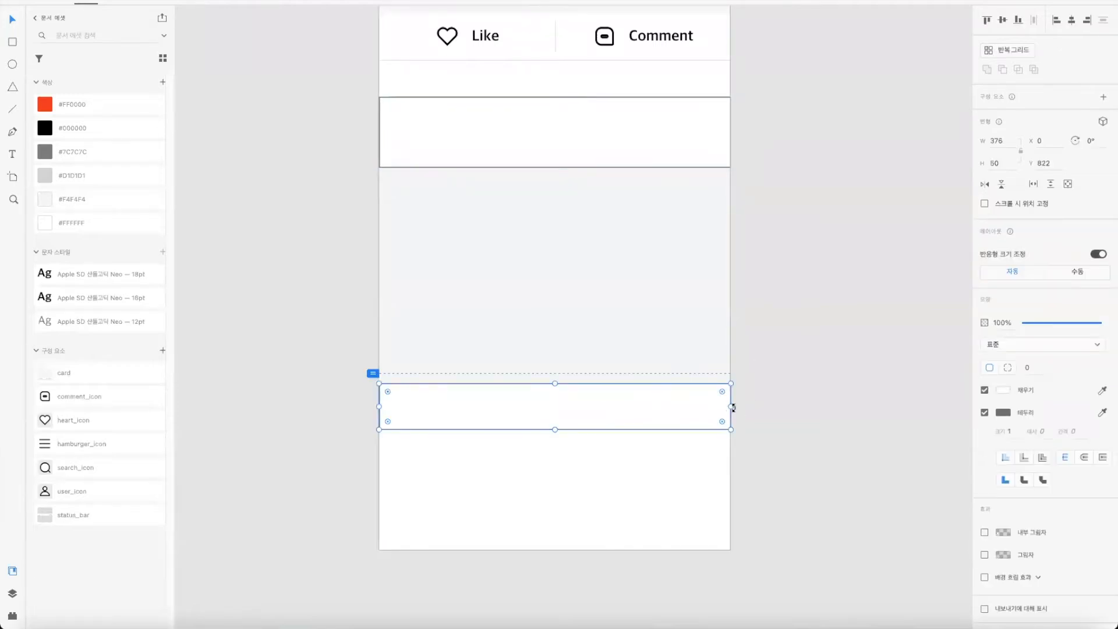
pyautogui.click(722, 233)
pyautogui.click(720, 139)
pyautogui.moveTo(730, 133); pyautogui.dragTo(730, 133)
pyautogui.click(791, 146)
# Step: Draw a circle inside the upper stacked rectangle near its left end and set its width and height to 55
pyautogui.moveTo(818, 247); pyautogui.dragTo(812, 422)
pyautogui.moveTo(856, 194); pyautogui.dragTo(862, 315)
pyautogui.click(12, 65)
pyautogui.moveTo(399, 405); pyautogui.dragTo(461, 454)
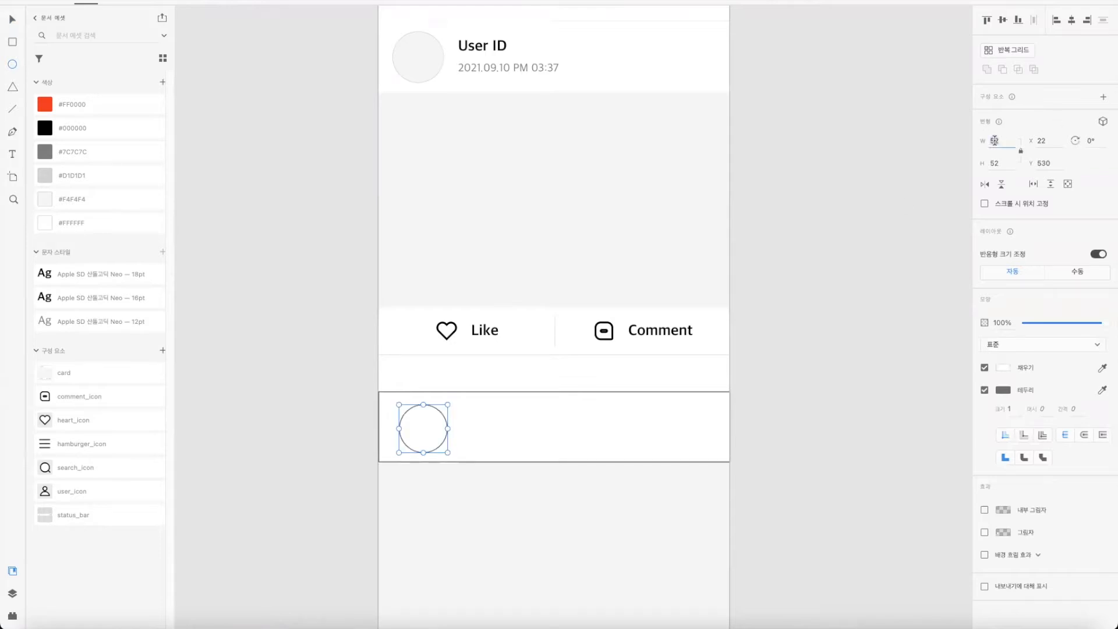
pyautogui.press('Tab')
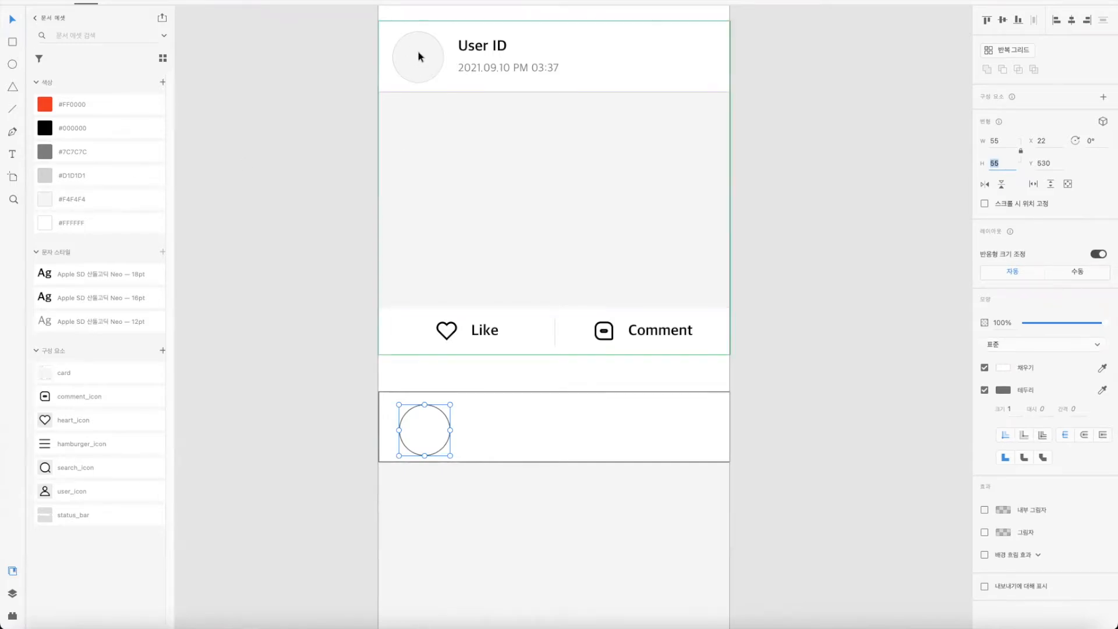
# Step: Fill the circle with #F4F4F4, give it a 0.5 border in #D1D1D1, and centre it vertically in the upper rectangle
pyautogui.click(45, 197)
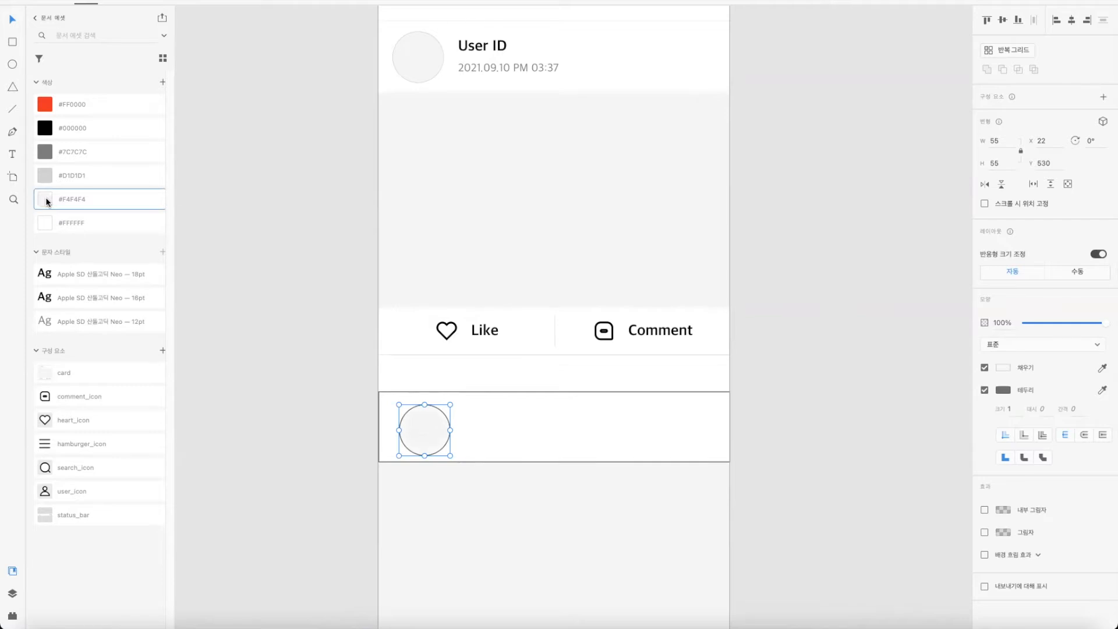
pyautogui.click(998, 389)
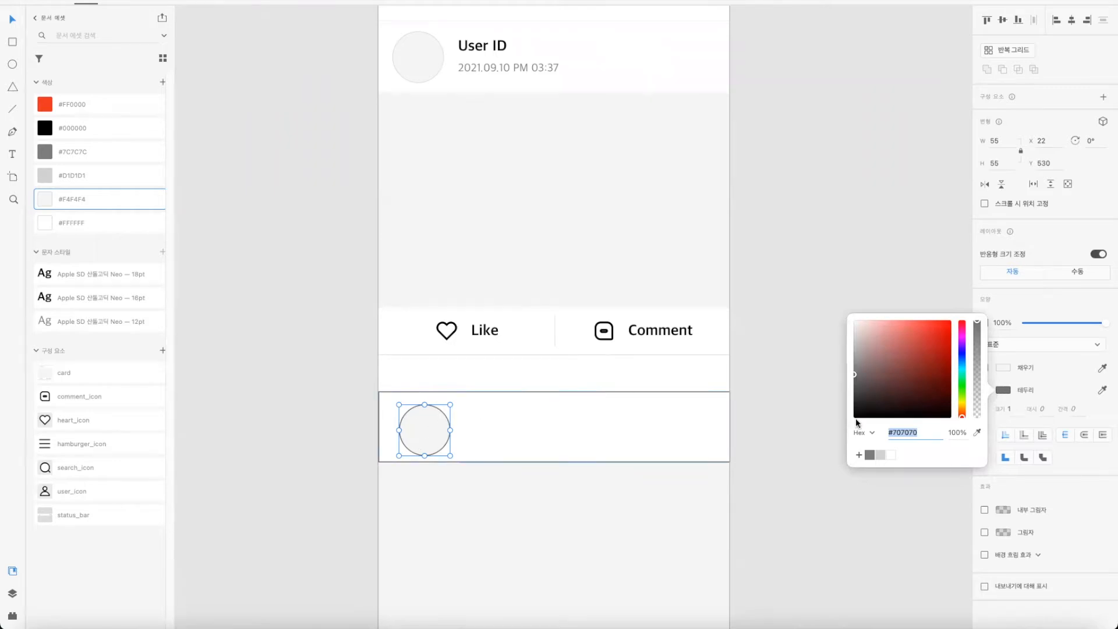
pyautogui.click(880, 454)
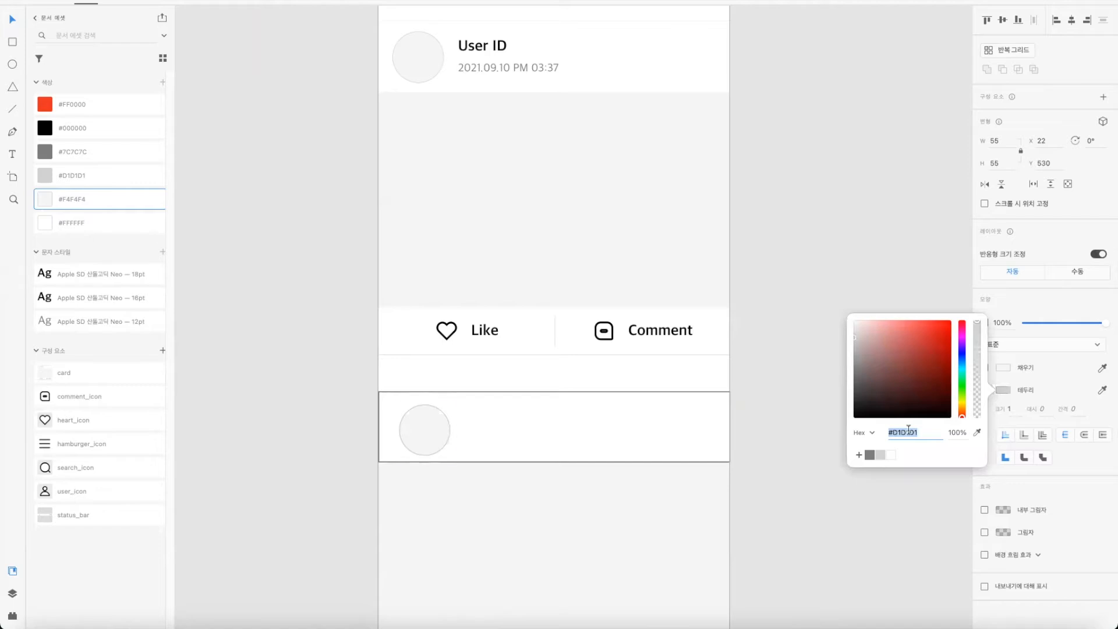
pyautogui.click(1017, 410)
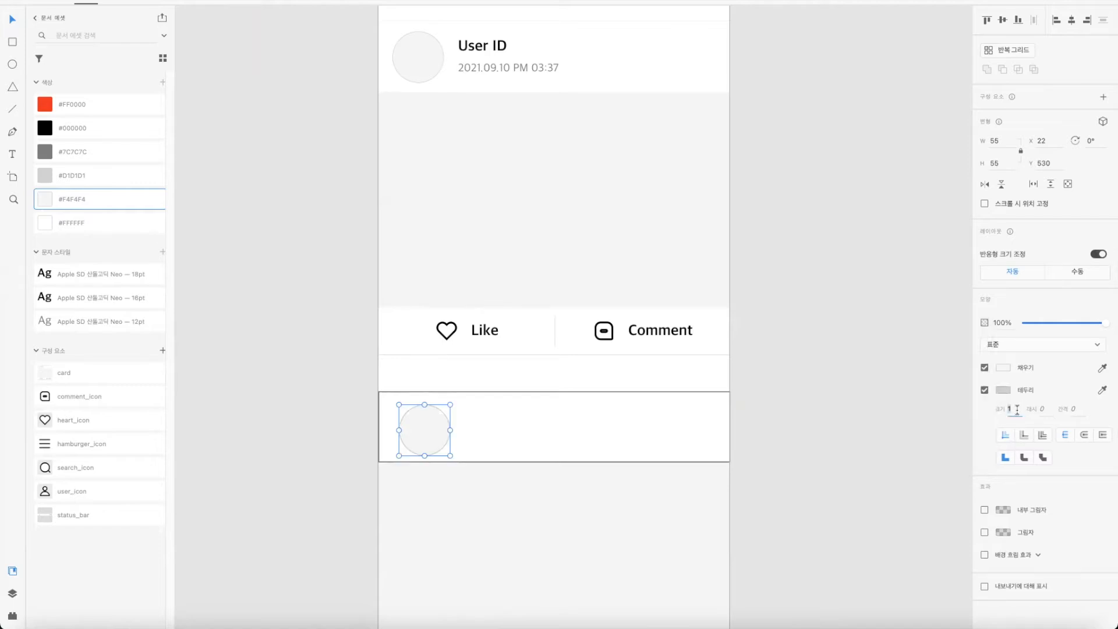
pyautogui.press('Return')
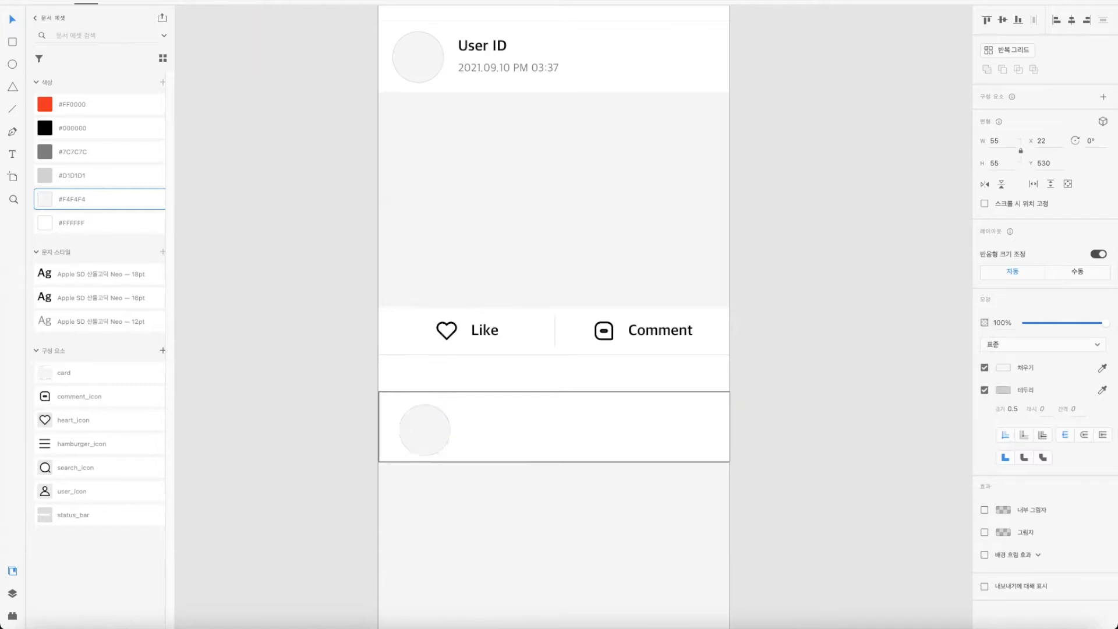
pyautogui.moveTo(438, 441)
pyautogui.mouseDown()
pyautogui.moveTo(439, 428)
pyautogui.moveTo(438, 439)
pyautogui.mouseUp()
pyautogui.click(292, 342)
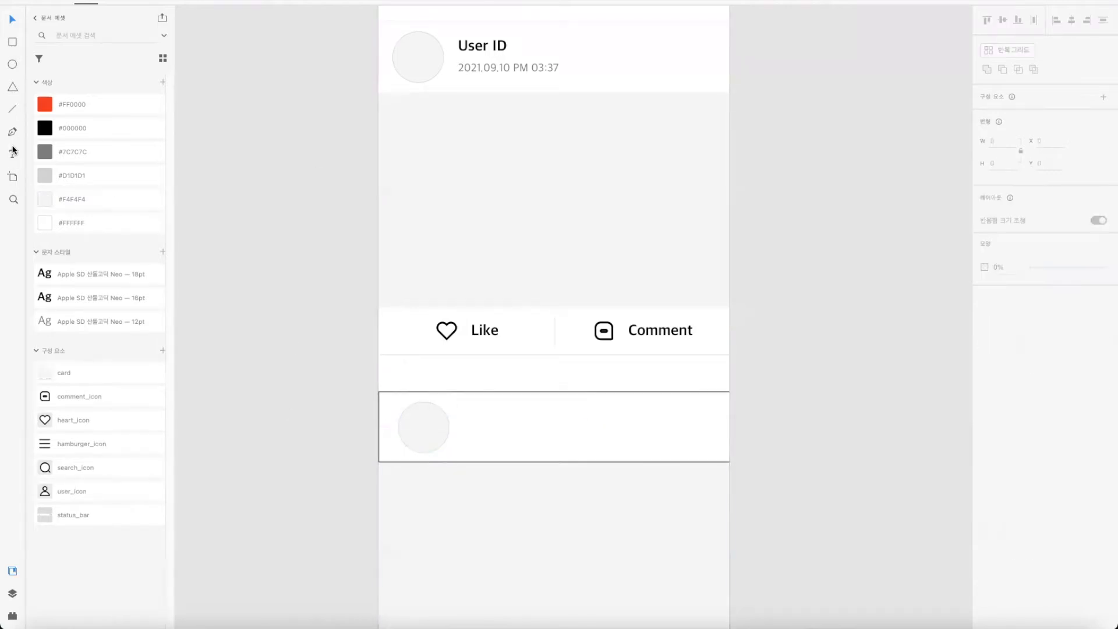
# Step: Add a text line reading "User ID" in the blank band just above the upper stacked rectangle
pyautogui.click(489, 365)
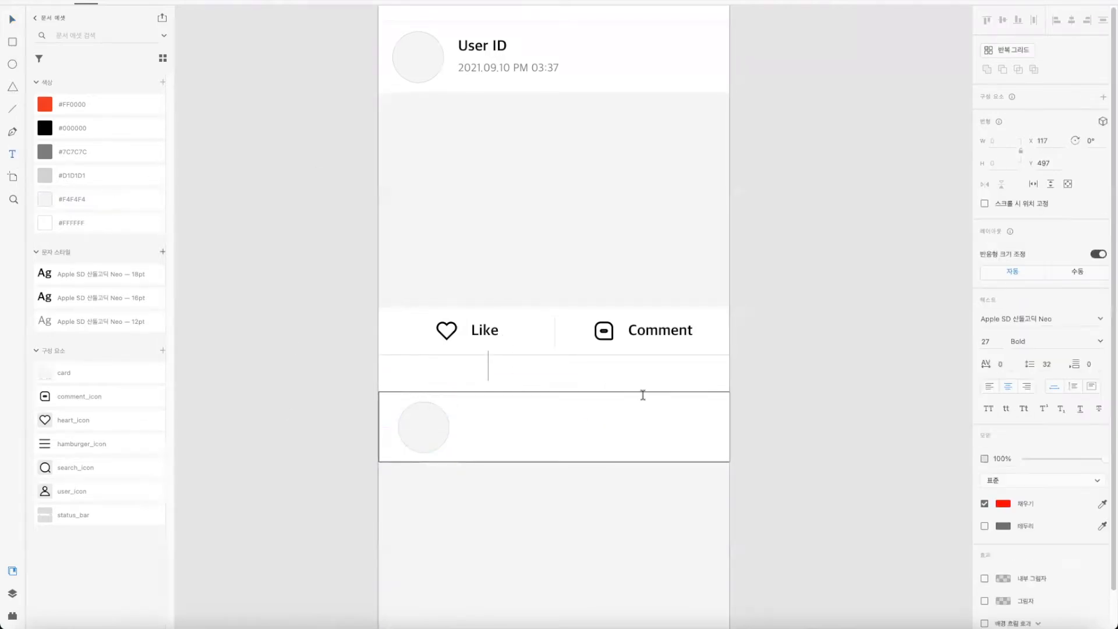
pyautogui.write('User Id')
pyautogui.press('BackSpace')
pyautogui.press('BackSpace')
pyautogui.write('ID')
pyautogui.press('BackSpace')
pyautogui.press('BackSpace')
pyautogui.write('id')
pyautogui.press('BackSpace')
pyautogui.press('BackSpace')
pyautogui.write('ID')
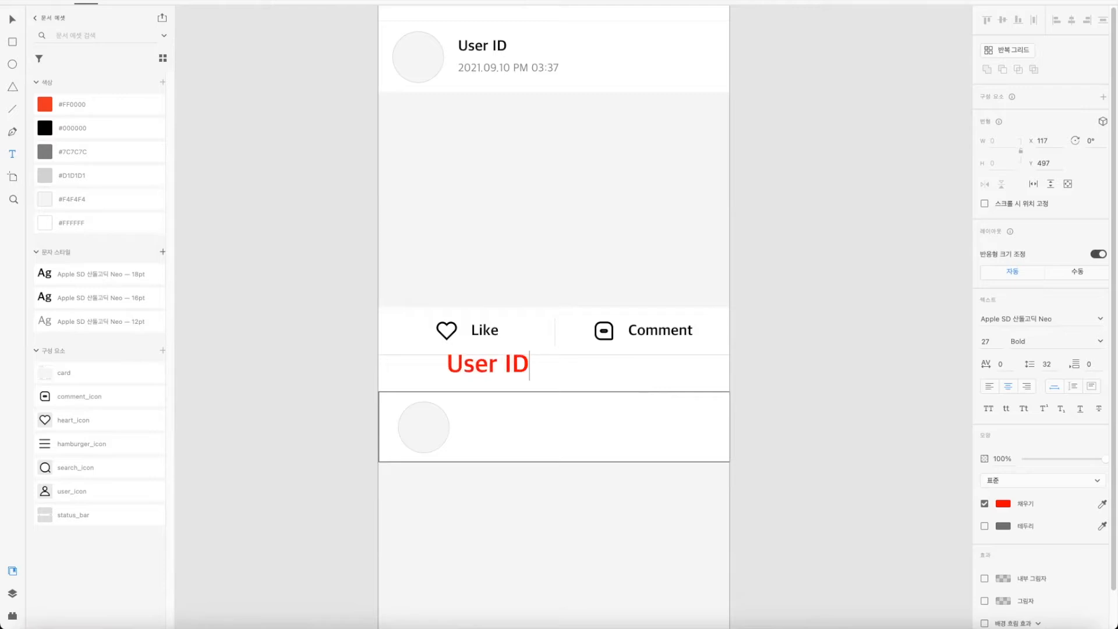
pyautogui.click(12, 21)
# Step: Duplicate the "User ID" text directly beneath itself and change the copy to "2021.09.10 PM 03:37"
pyautogui.moveTo(501, 372); pyautogui.dragTo(504, 406)
pyautogui.doubleClick(503, 400)
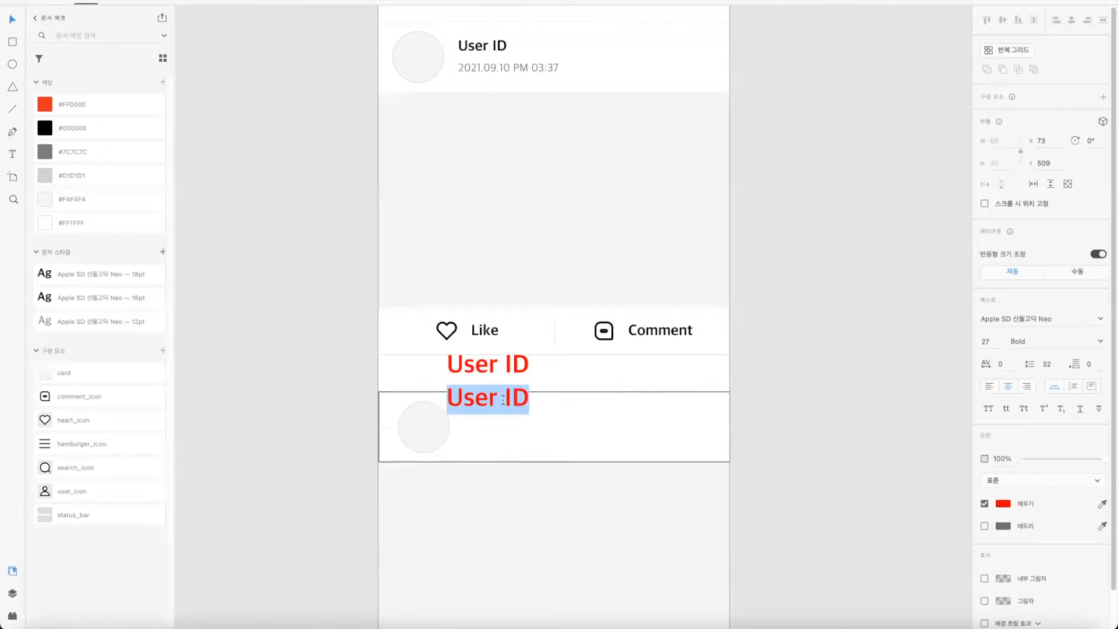
pyautogui.write('20210.')
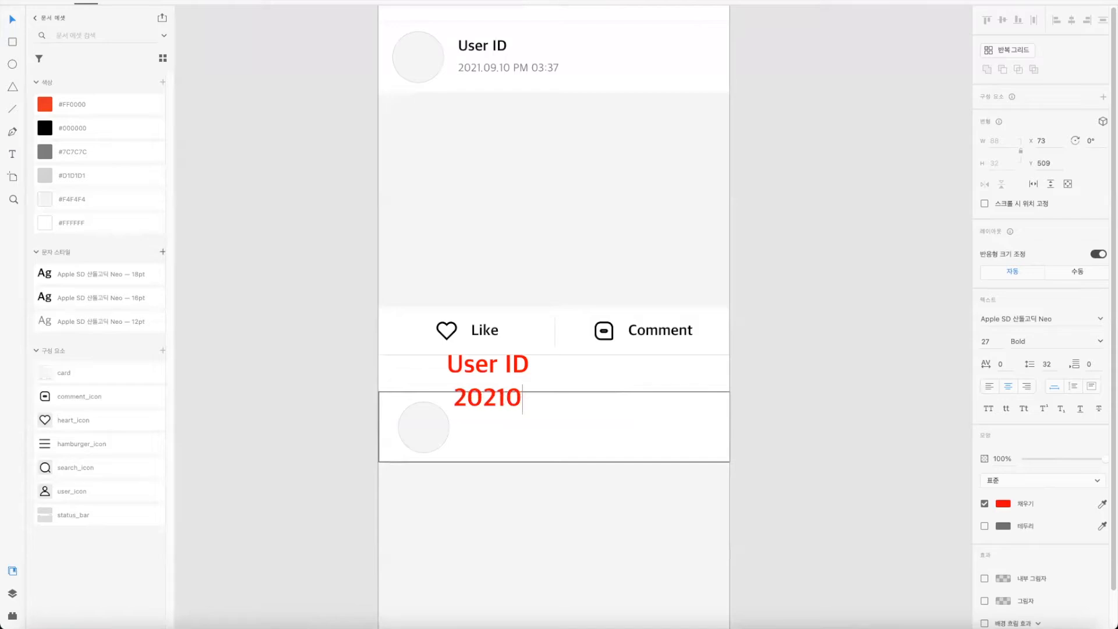
pyautogui.press('BackSpace')
pyautogui.press('BackSpace')
pyautogui.write('.09.10.')
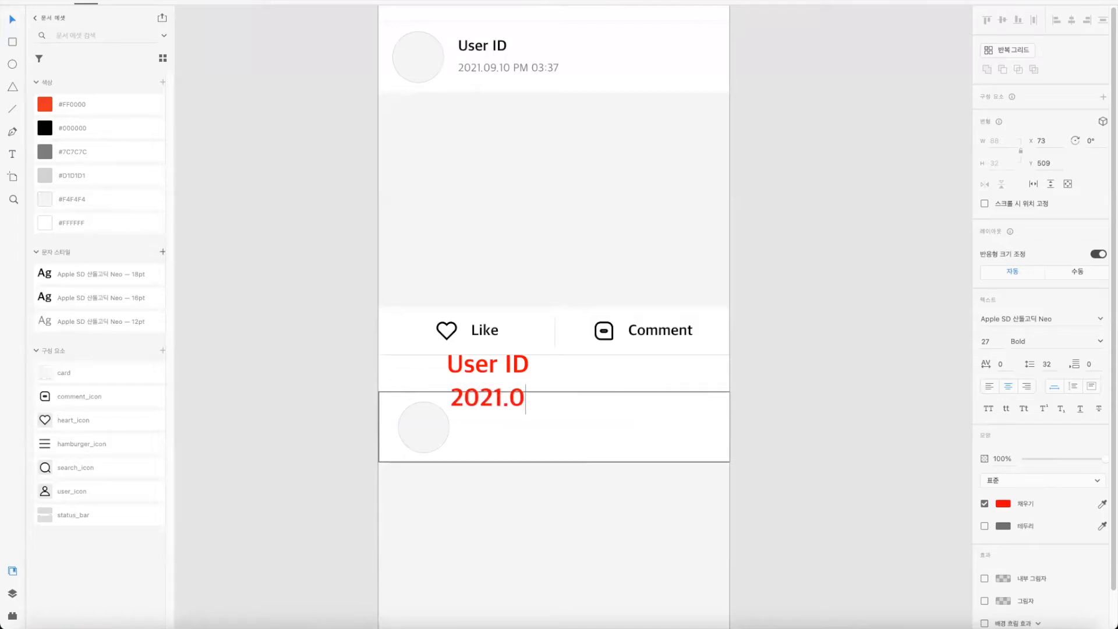
pyautogui.press('BackSpace')
pyautogui.write('ㅖ')
pyautogui.press('BackSpace')
pyautogui.write('P,')
pyautogui.press('BackSpace')
pyautogui.write('M 03')
pyautogui.press('BackSpace')
pyautogui.write('03:37')
pyautogui.click(7, 20)
# Step: Left-align the name and date texts with each other and place them beside the circle in the upper rectangle
pyautogui.keyDown('shift'); pyautogui.click(508, 368); pyautogui.keyUp('shift')
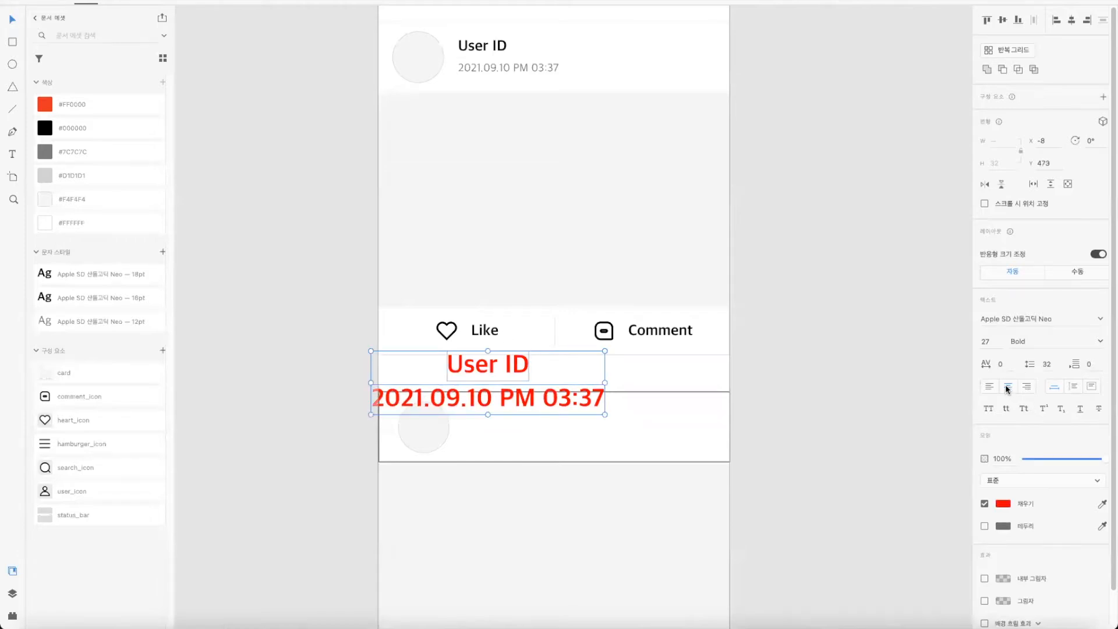
pyautogui.click(989, 386)
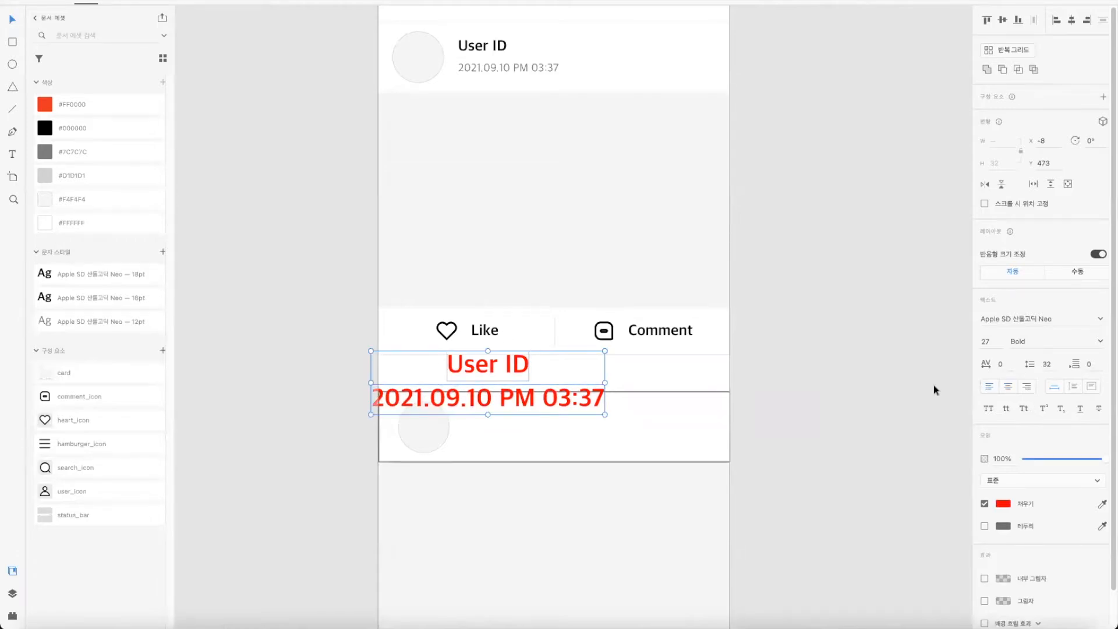
pyautogui.click(1056, 21)
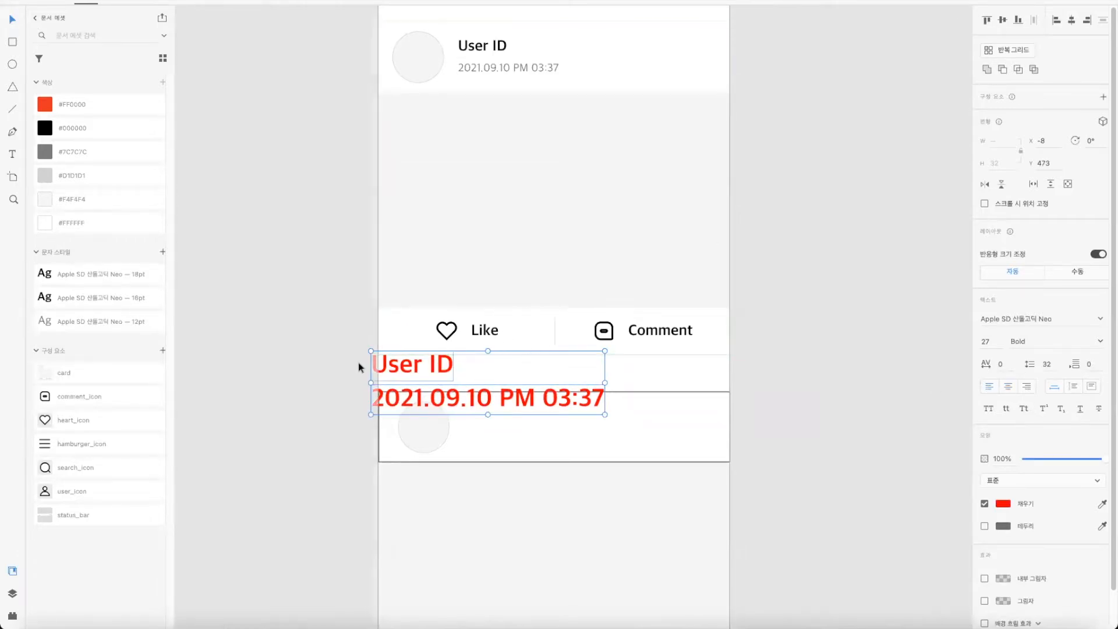
pyautogui.moveTo(424, 366); pyautogui.dragTo(511, 411)
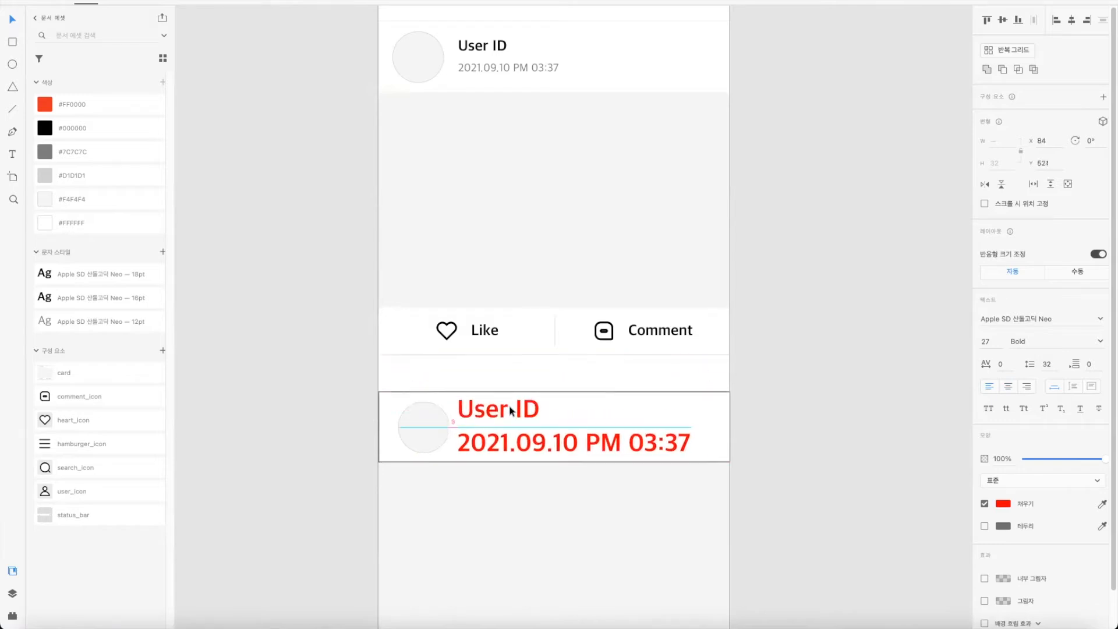
pyautogui.click(266, 308)
# Step: Apply the 16pt character style to the new "User ID" text and the 12pt style to the date text
pyautogui.click(476, 403)
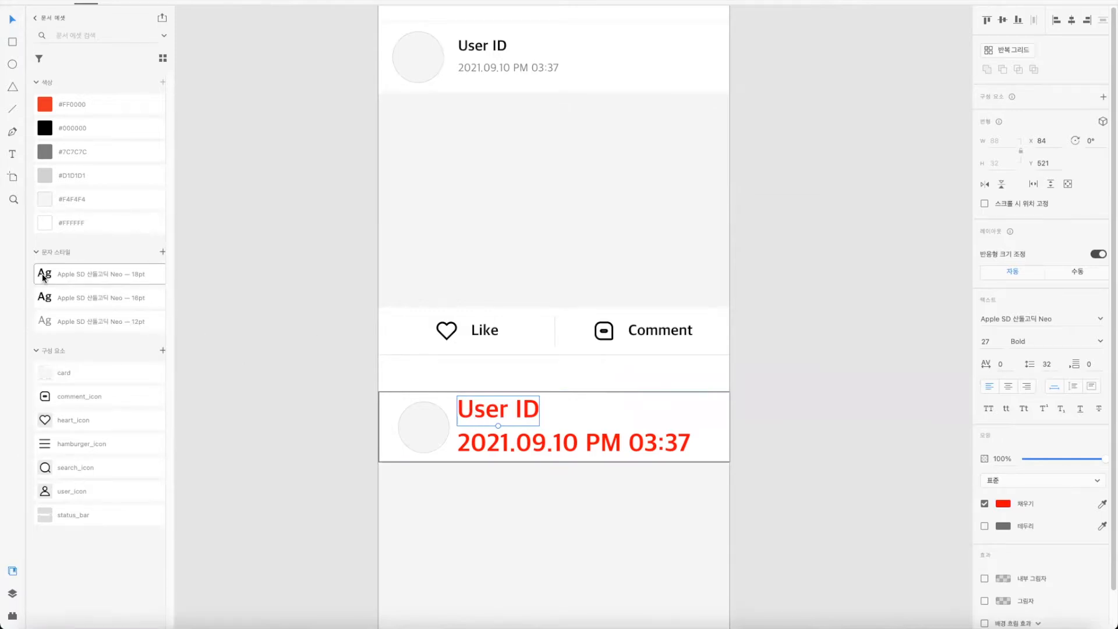
pyautogui.click(47, 299)
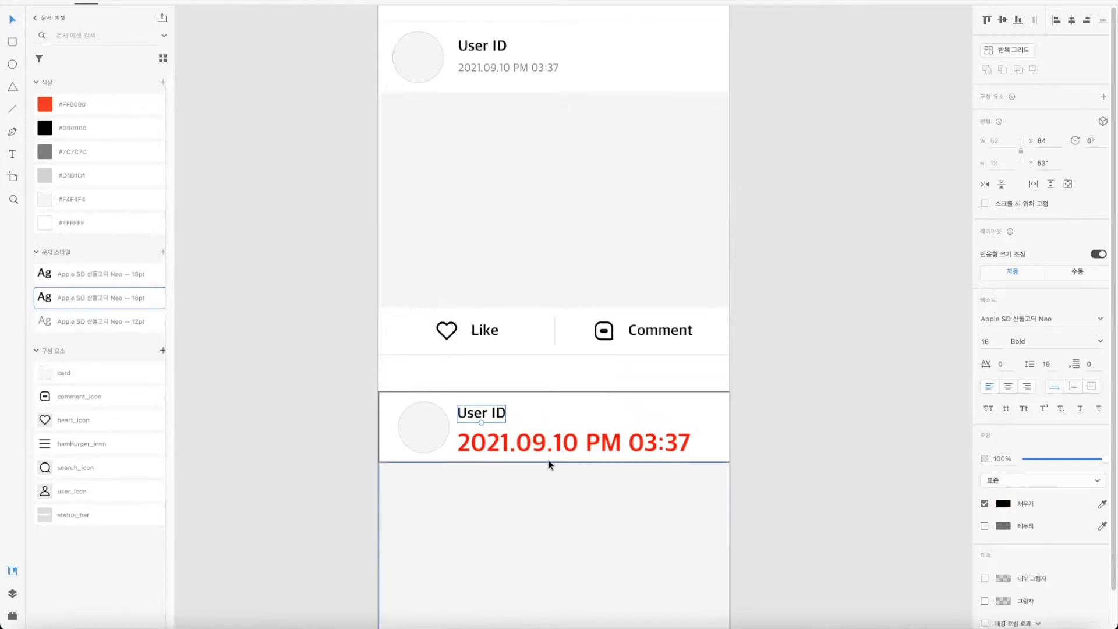
pyautogui.click(47, 324)
pyautogui.click(644, 445)
pyautogui.click(50, 320)
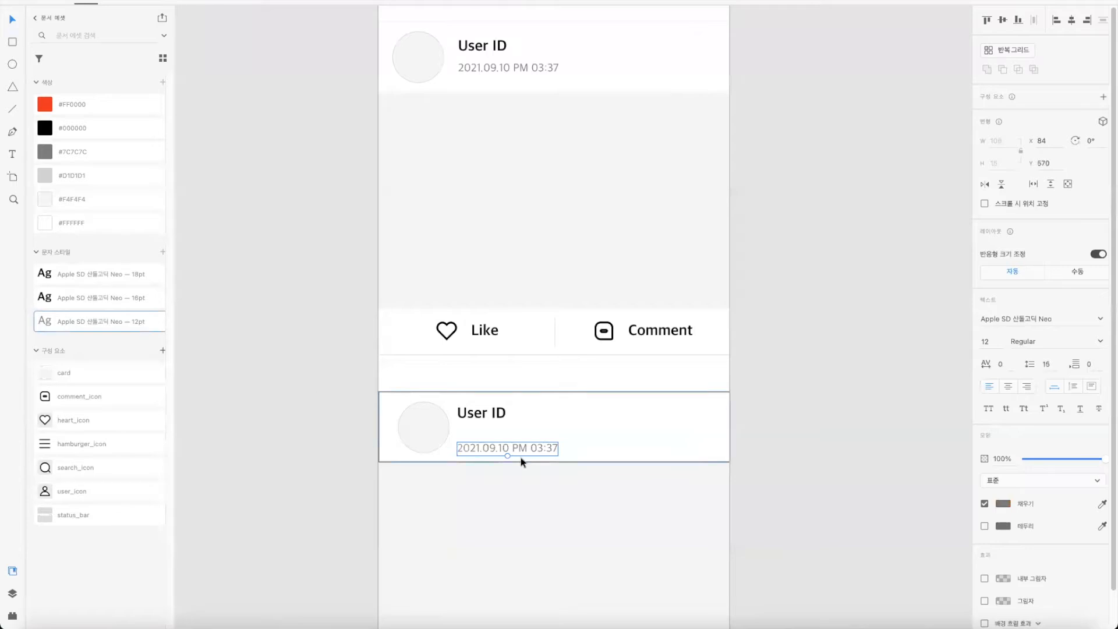
# Step: Move the date text closer beneath the new "User ID" text and align both along their left edges
pyautogui.moveTo(495, 445); pyautogui.dragTo(486, 421)
pyautogui.click(494, 436)
pyautogui.keyDown('shift'); pyautogui.click(478, 422); pyautogui.keyUp('shift')
pyautogui.click(1057, 22)
pyautogui.click(834, 279)
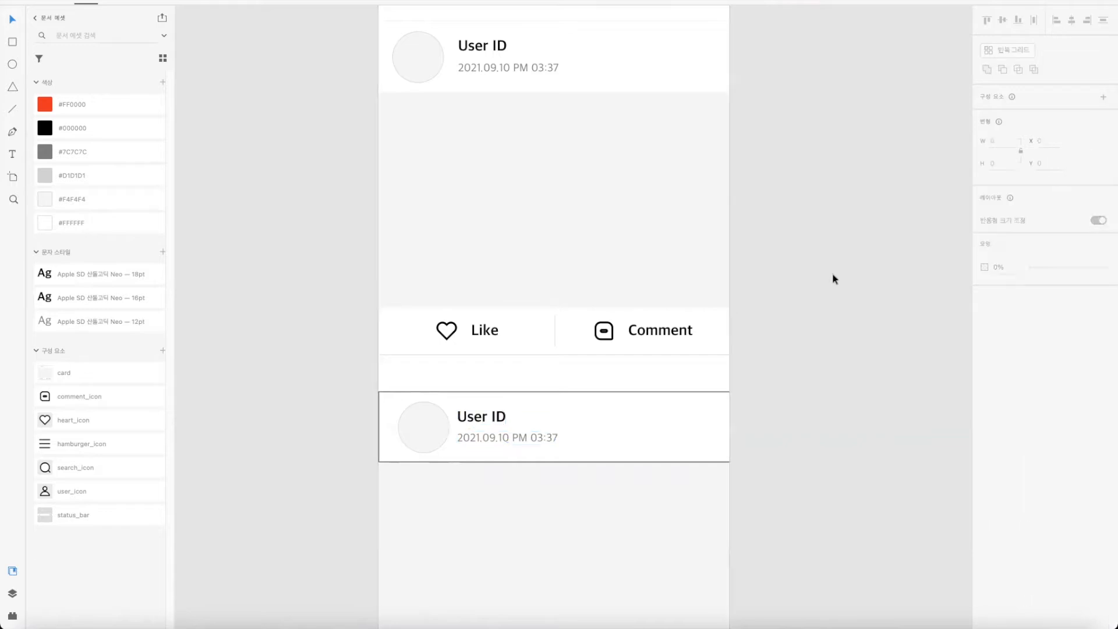
# Step: Remove the border from the 76-high rectangle behind the new circle and texts
pyautogui.click(676, 416)
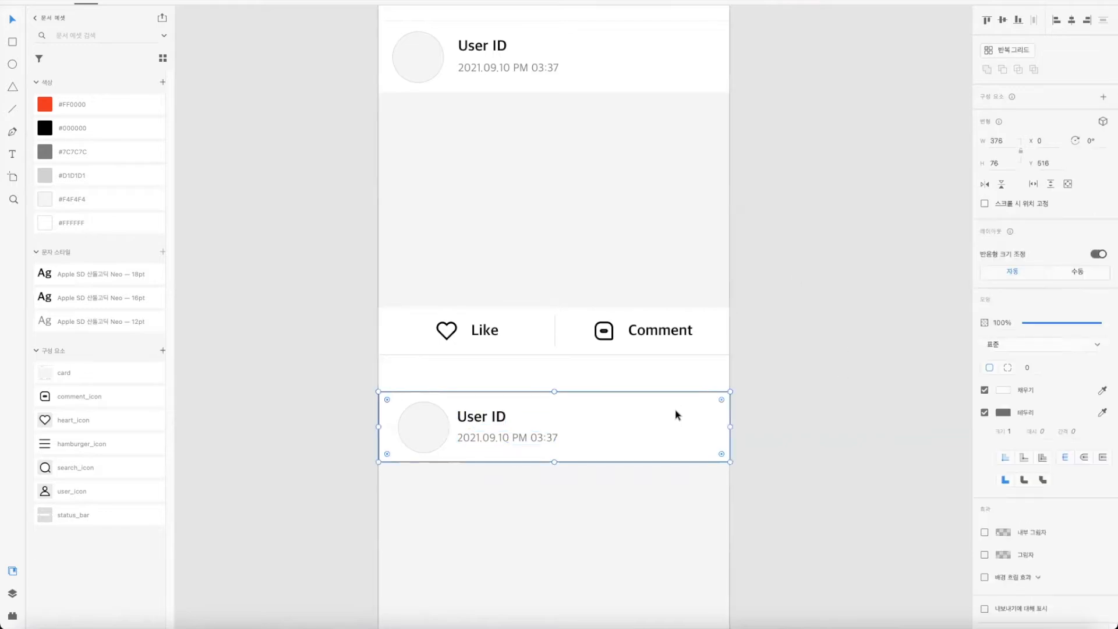
pyautogui.click(984, 412)
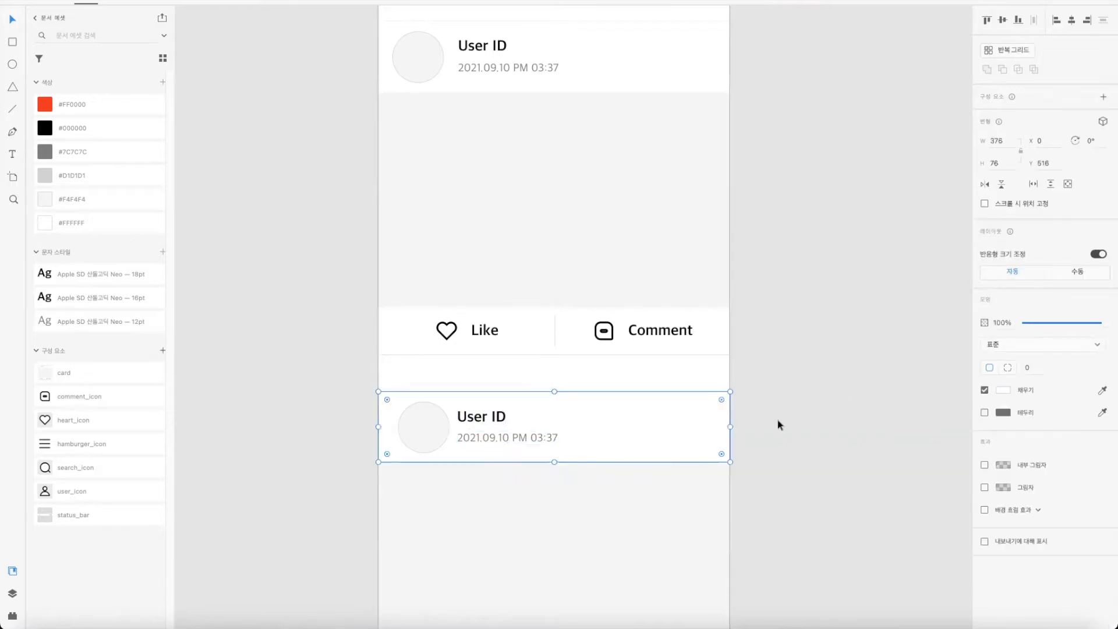
pyautogui.click(824, 347)
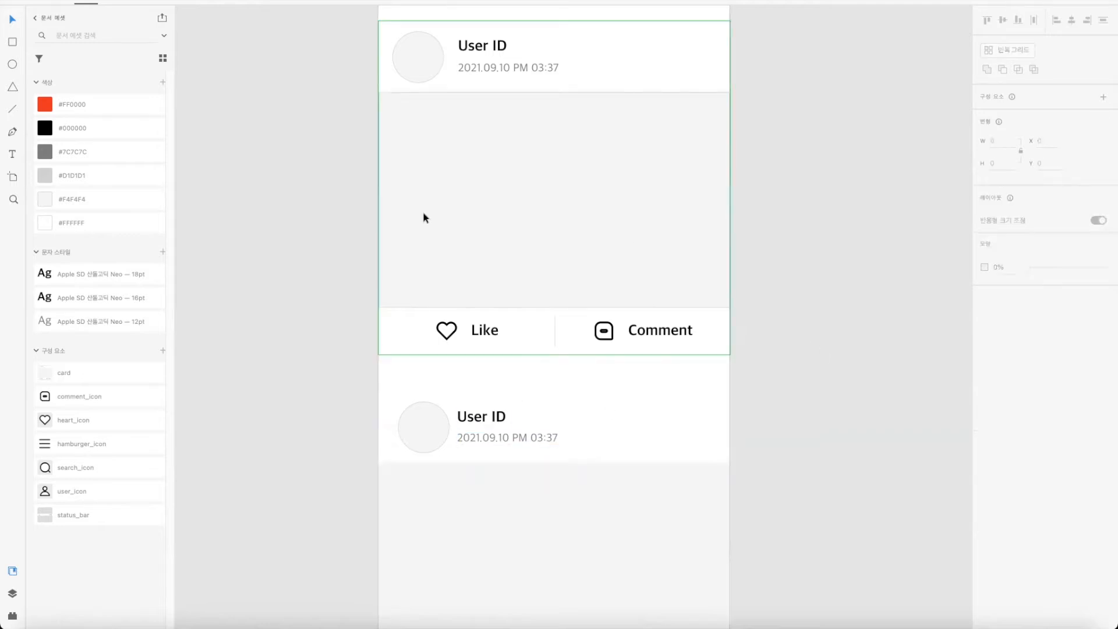
# Step: Draw a tall guide rectangle at the Home artboard's left edge beside the hamburger icon and set its width to 16
pyautogui.scroll(5, 308, 323)
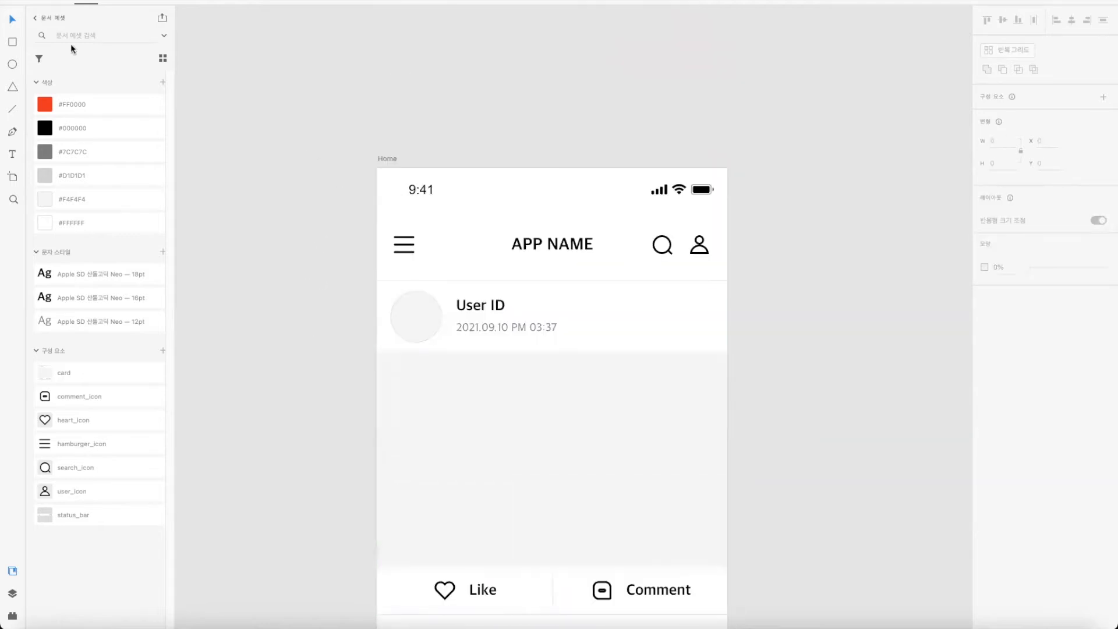
pyautogui.click(398, 247)
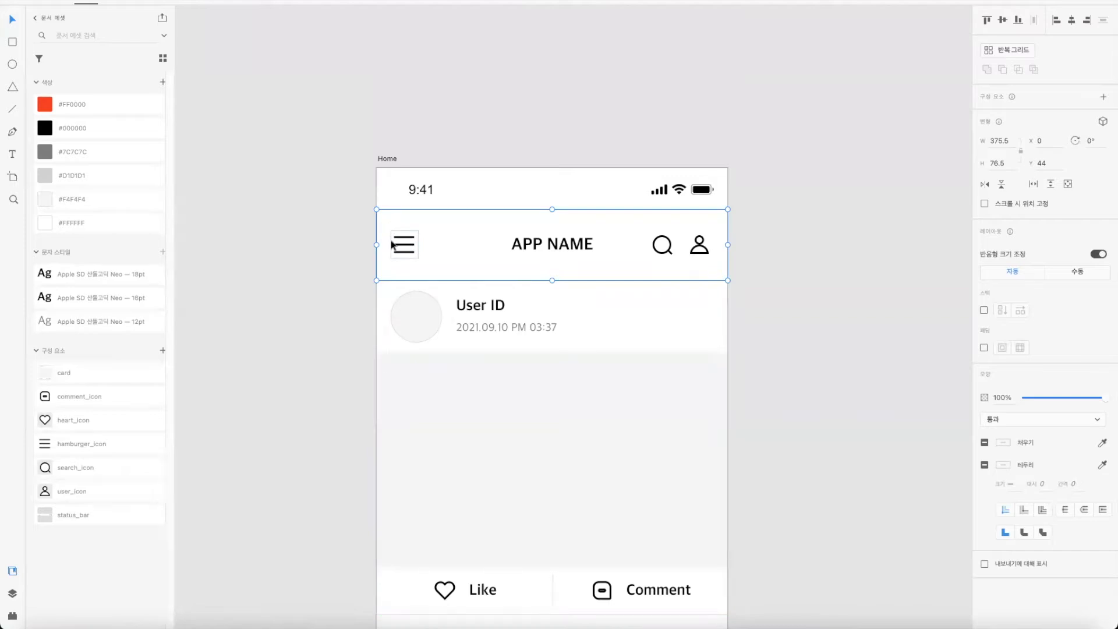
pyautogui.click(13, 42)
pyautogui.moveTo(339, 188)
pyautogui.mouseDown()
pyautogui.moveTo(366, 219)
pyautogui.moveTo(392, 342)
pyautogui.moveTo(387, 329)
pyautogui.mouseUp()
pyautogui.click(11, 19)
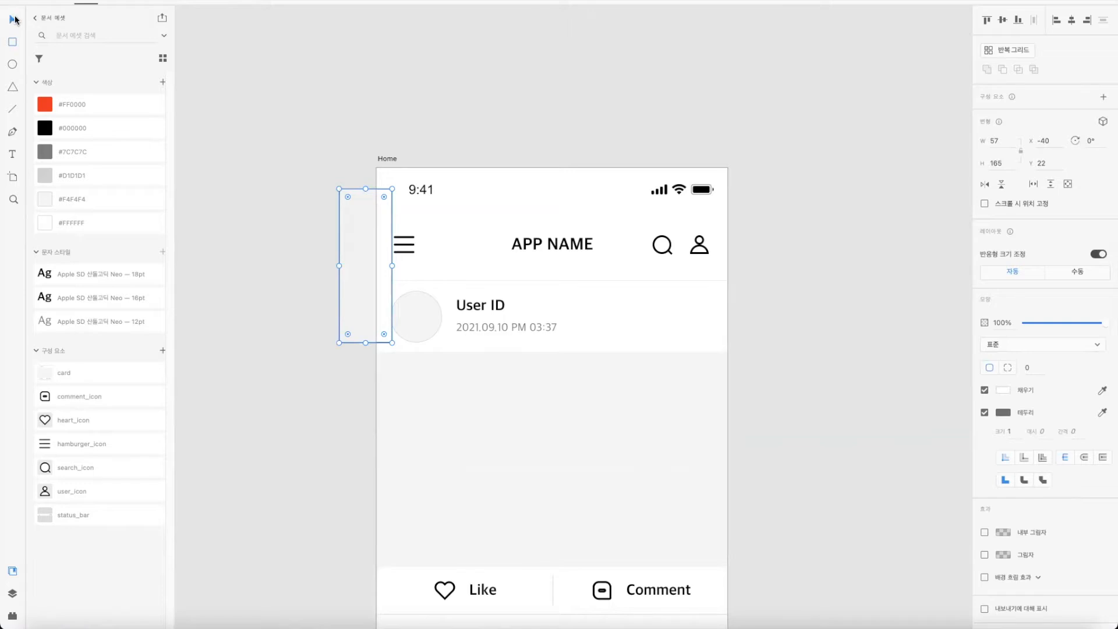
pyautogui.moveTo(340, 263); pyautogui.dragTo(376, 263)
pyautogui.click(1009, 140)
pyautogui.write('16')
pyautogui.press('Return')
# Step: Move the 16-wide guide rectangle down beside the new circle and align it to the artboard's left edge
pyautogui.click(256, 334)
pyautogui.moveTo(370, 293); pyautogui.dragTo(412, 496)
pyautogui.click(1057, 20)
# Step: Shift the new circle and its two text lines left to match the guide rectangle's margin, and delete the guide
pyautogui.click(450, 488)
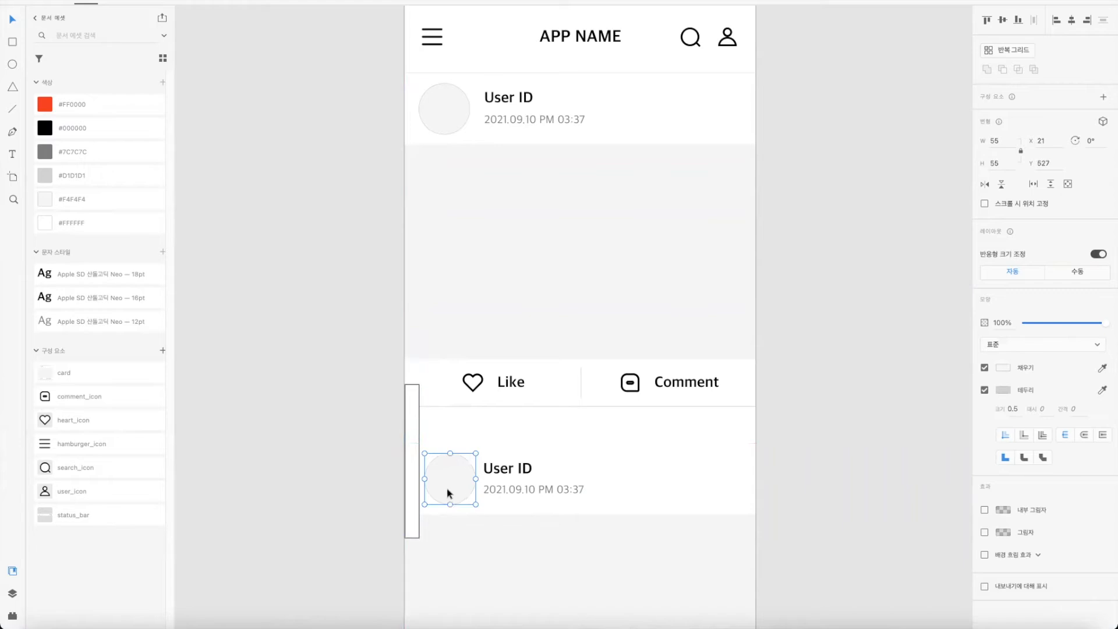
pyautogui.click(505, 470)
pyautogui.keyDown('shift'); pyautogui.click(506, 490); pyautogui.keyUp('shift')
pyautogui.moveTo(504, 468); pyautogui.dragTo(503, 469)
pyautogui.click(356, 463)
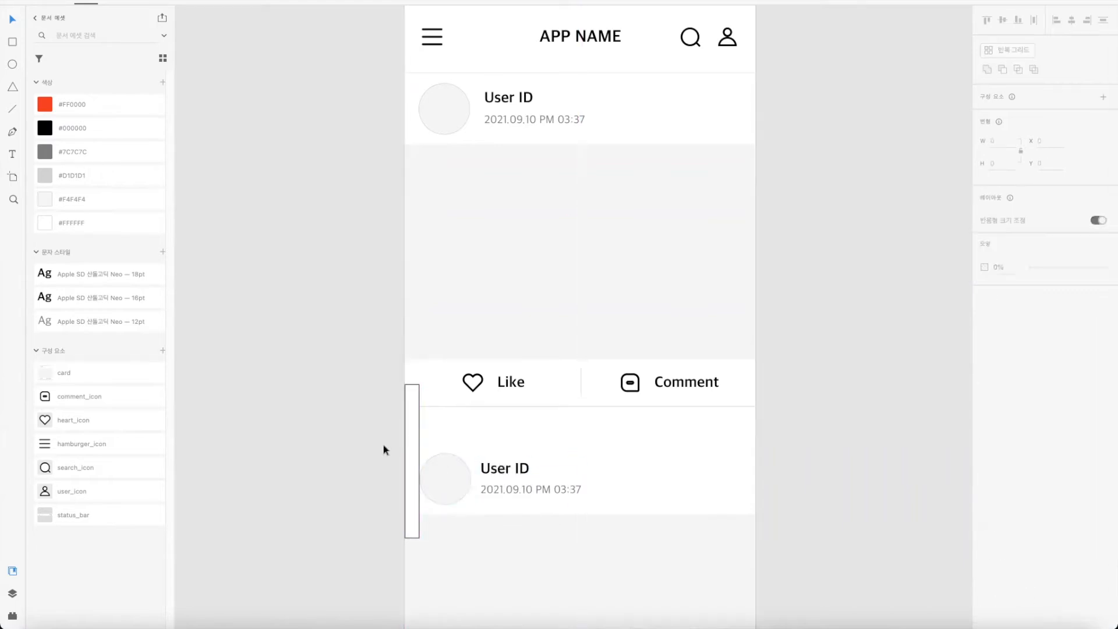
pyautogui.click(415, 417)
pyautogui.click(330, 476)
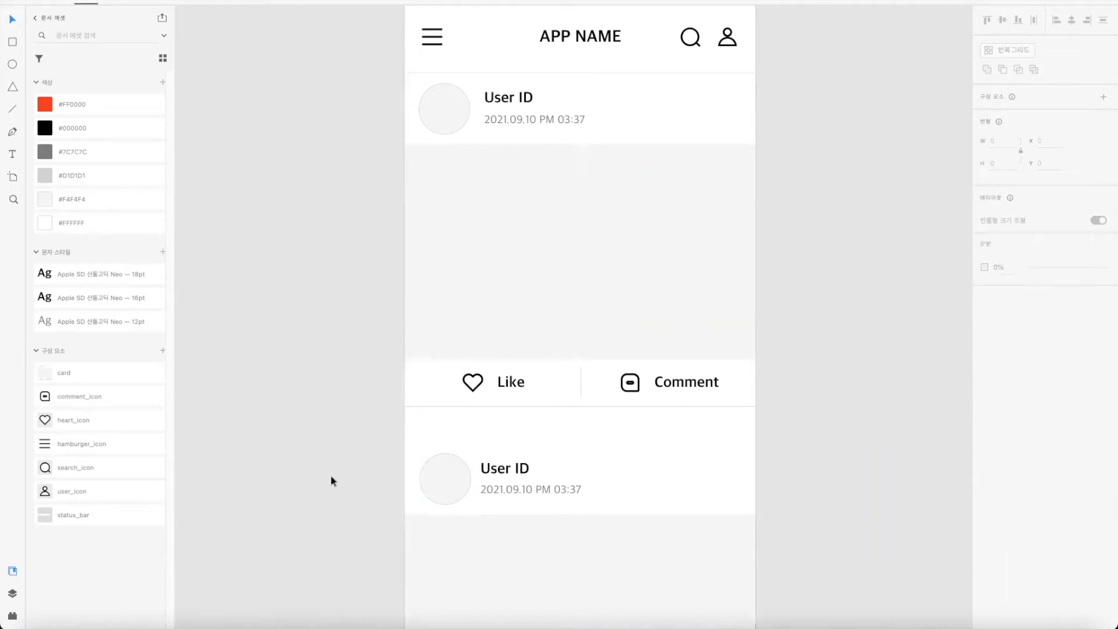
pyautogui.click(506, 453)
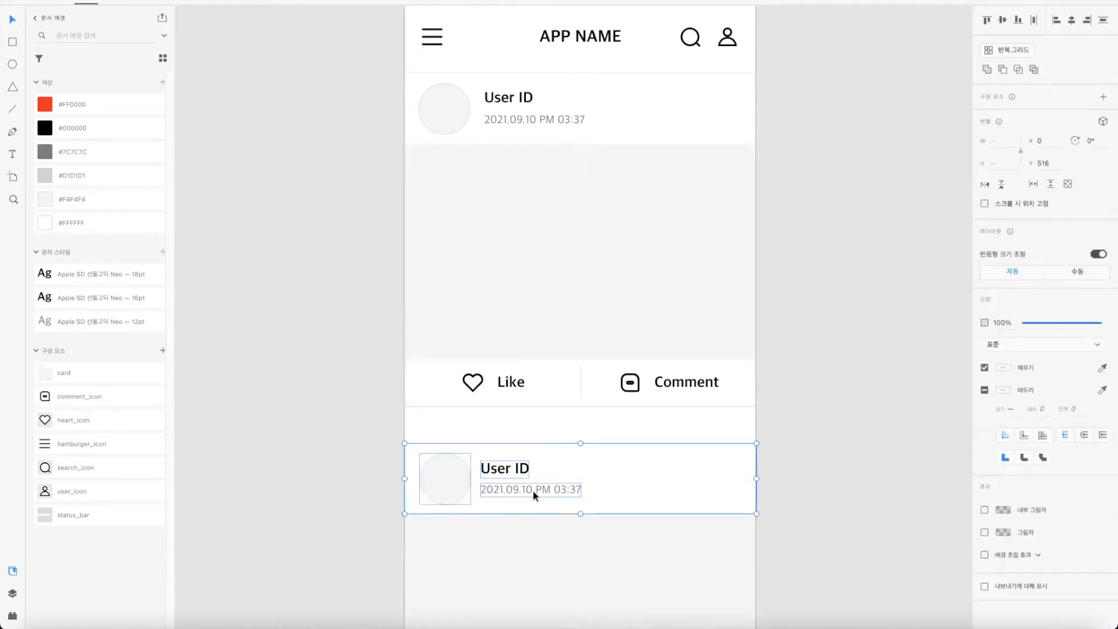
pyautogui.click(781, 289)
pyautogui.scroll(-5, 851, 278)
pyautogui.scroll(-3, 850, 278)
pyautogui.click(673, 196)
pyautogui.click(656, 317)
pyautogui.click(822, 230)
pyautogui.click(640, 204)
pyautogui.click(653, 291)
pyautogui.click(839, 254)
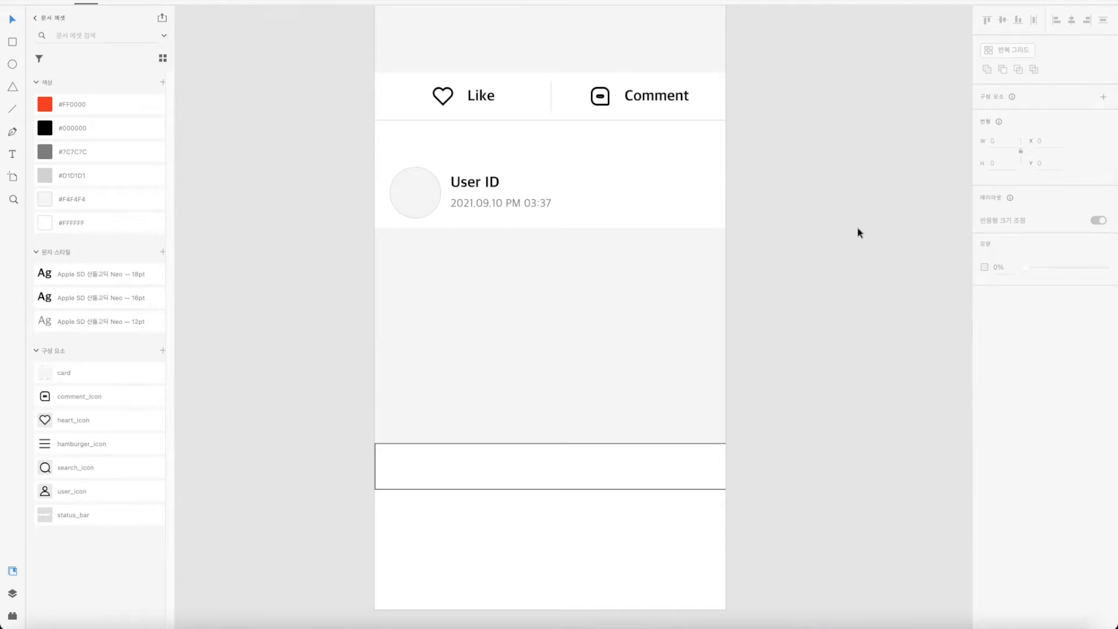
# Step: Examine the dimensions of the new card's bottom bar, image area and profile header group
pyautogui.press('XF86AudioLowerVolume')
pyautogui.click(698, 481)
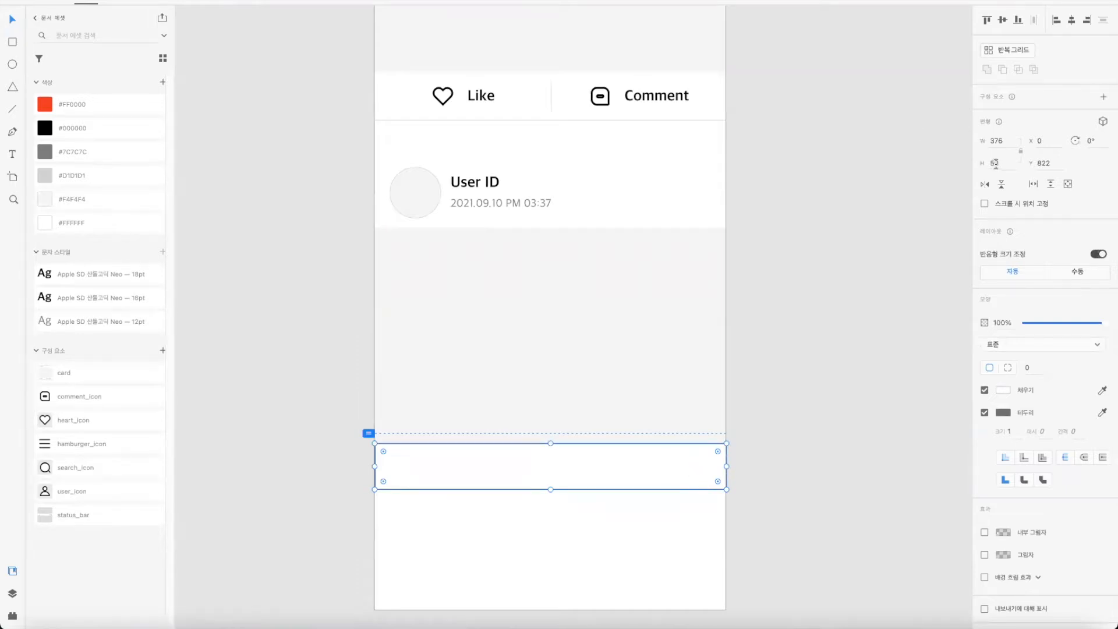
pyautogui.click(721, 298)
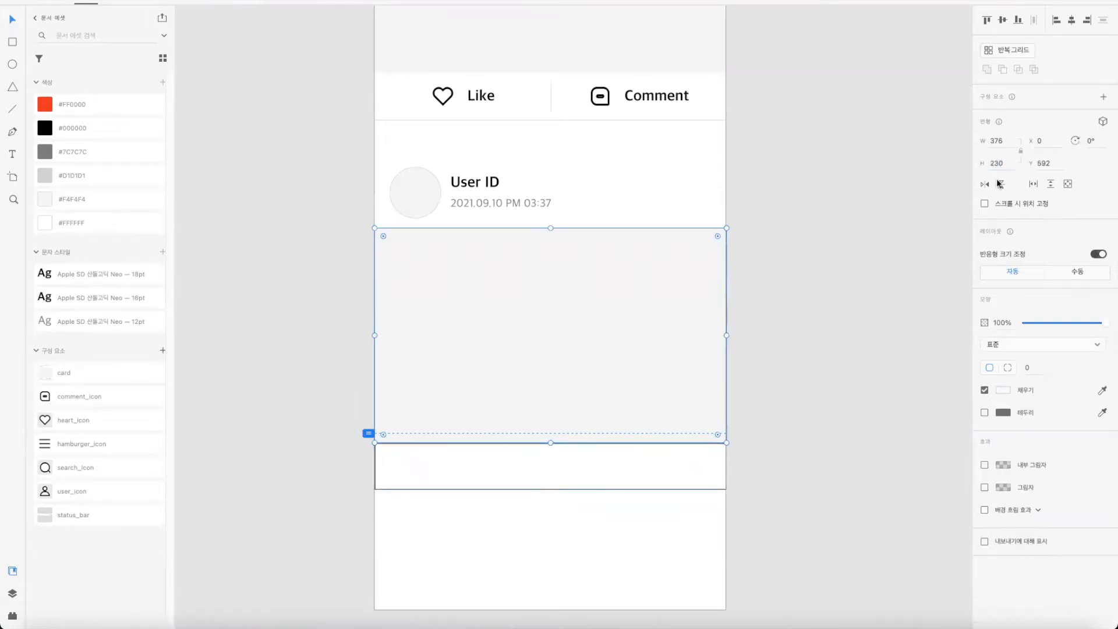
pyautogui.click(694, 213)
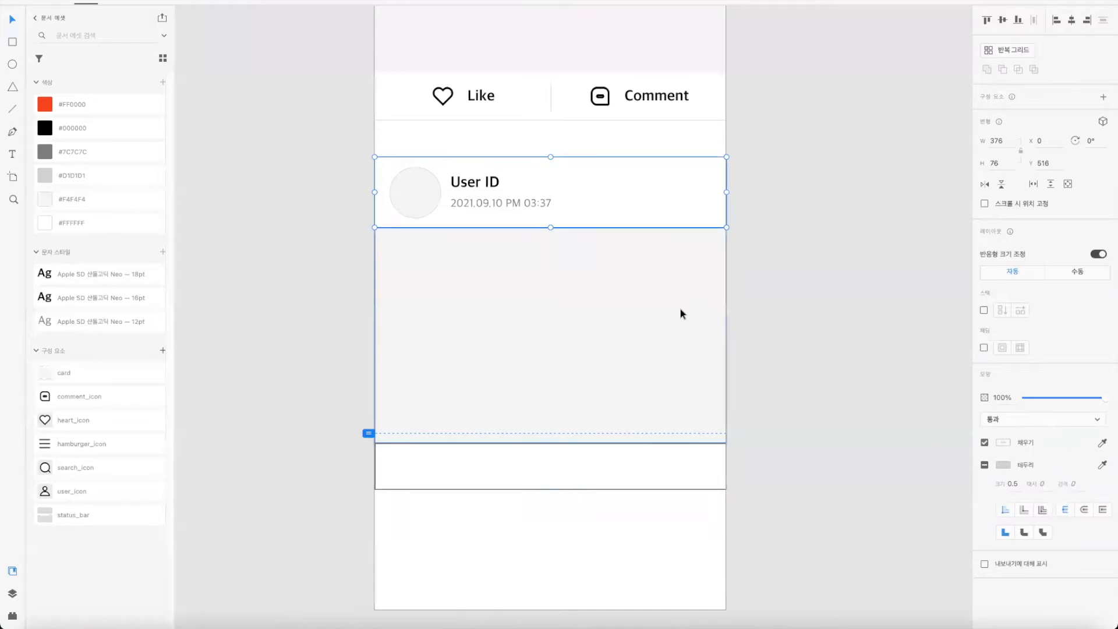
pyautogui.scroll(3, 792, 241)
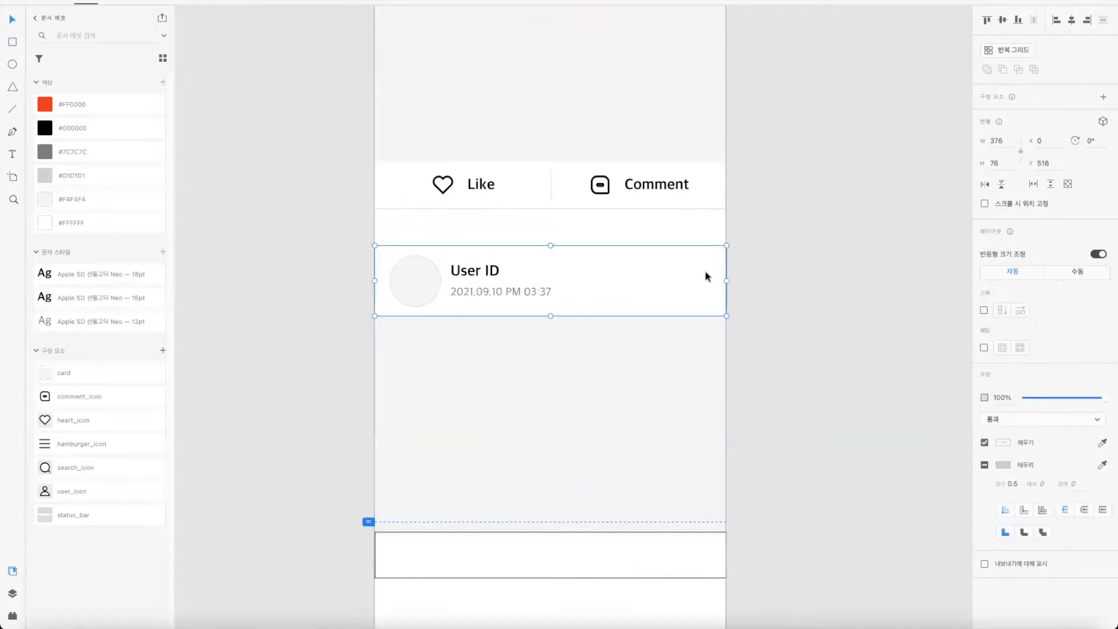
pyautogui.scroll(-5, 677, 366)
pyautogui.click(690, 346)
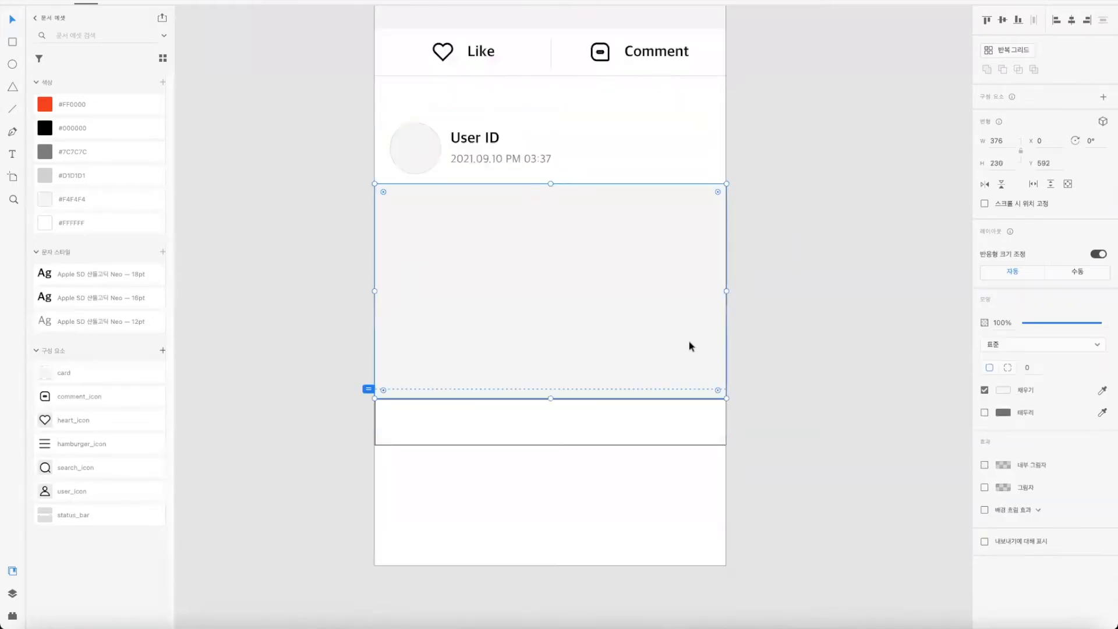
pyautogui.click(804, 323)
# Step: Examine the font size and weight of the new card's User ID and date texts and of the APP NAME title
pyautogui.click(473, 135)
pyautogui.doubleClick(473, 135)
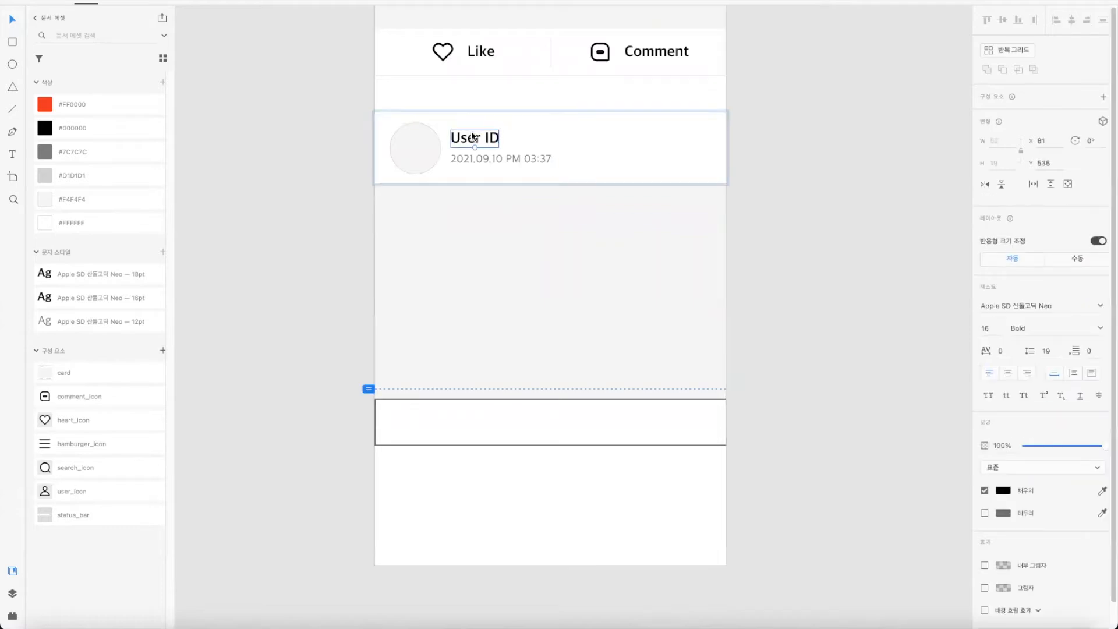
pyautogui.doubleClick(473, 136)
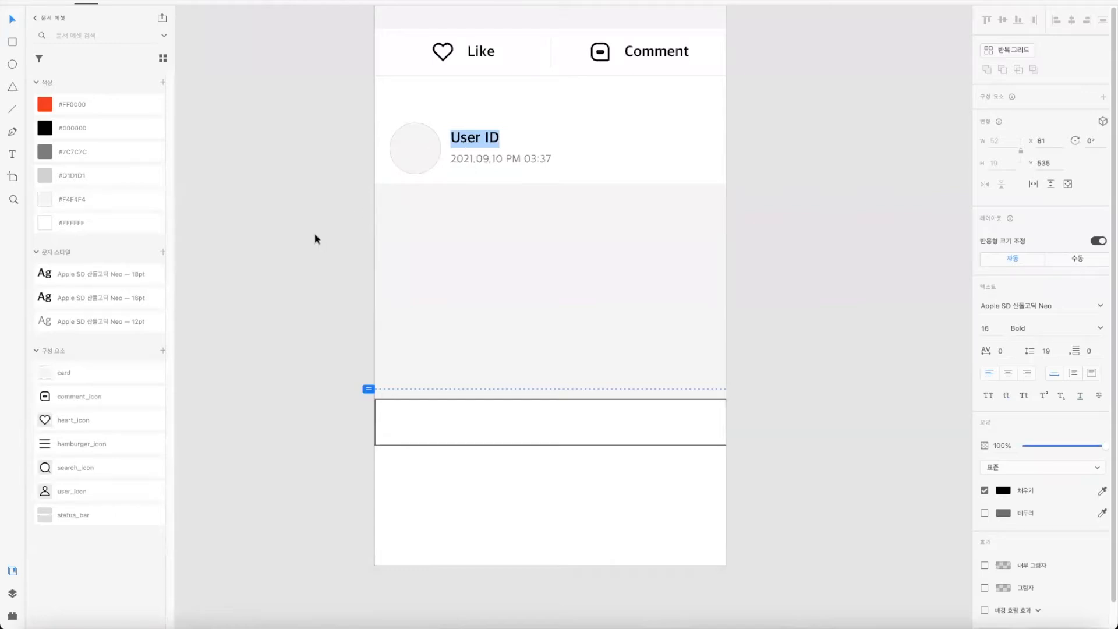
pyautogui.press('Escape')
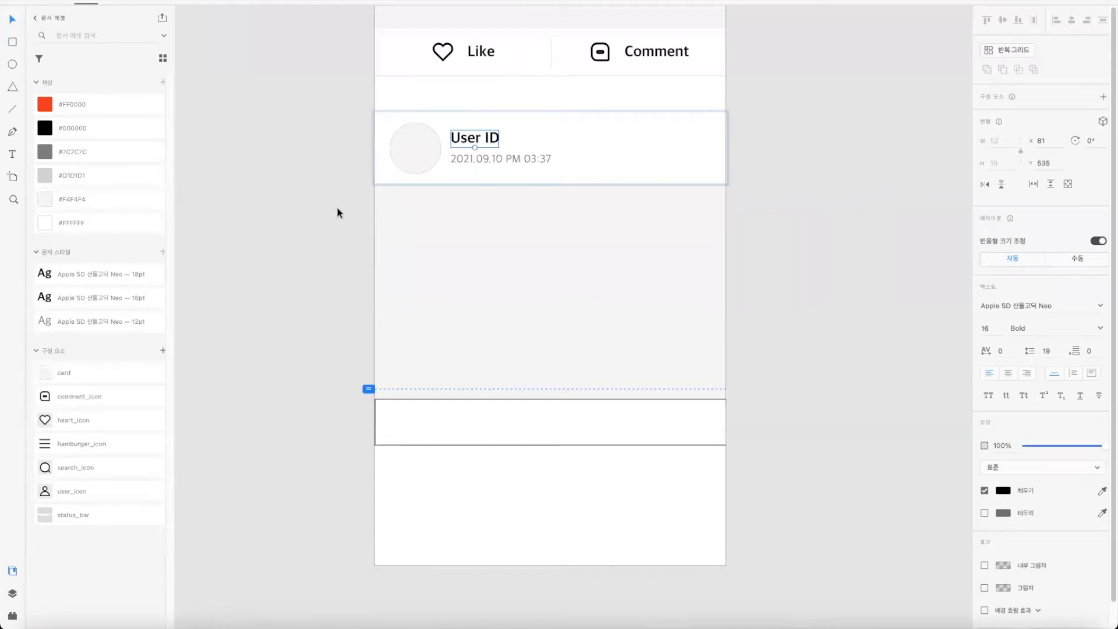
pyautogui.doubleClick(498, 158)
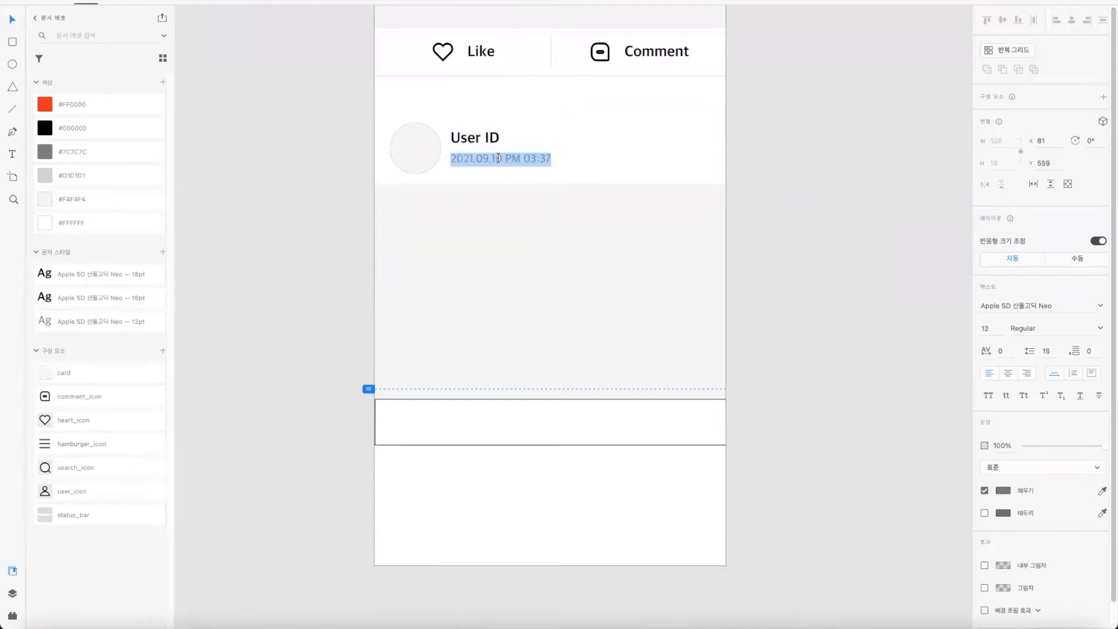
pyautogui.doubleClick(470, 139)
pyautogui.press('Escape')
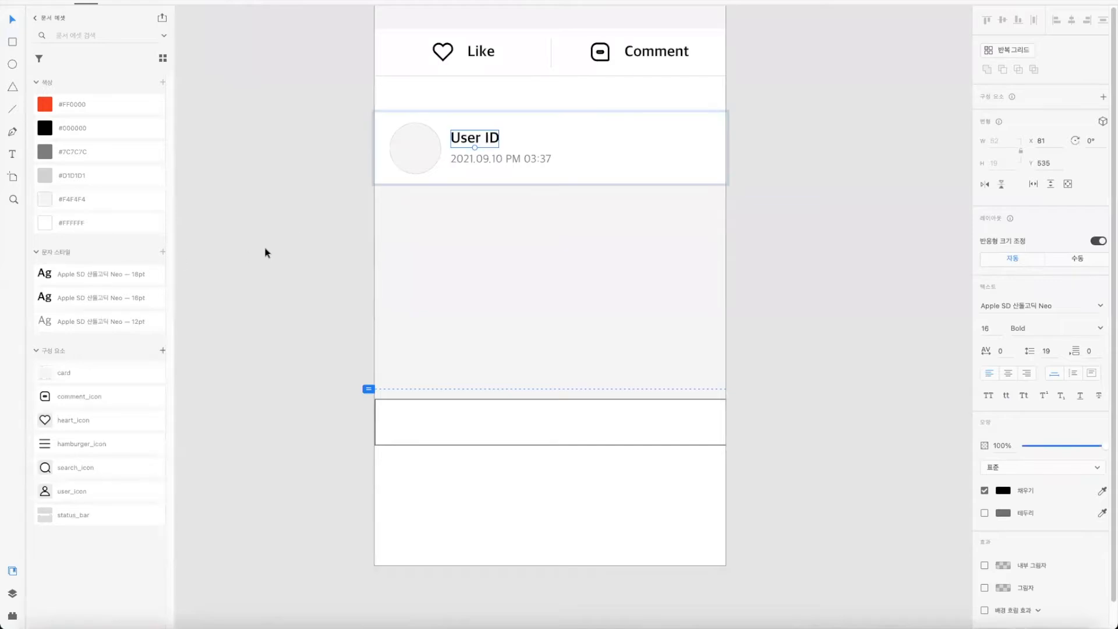
pyautogui.scroll(10, 266, 252)
pyautogui.click(529, 162)
pyautogui.click(529, 162)
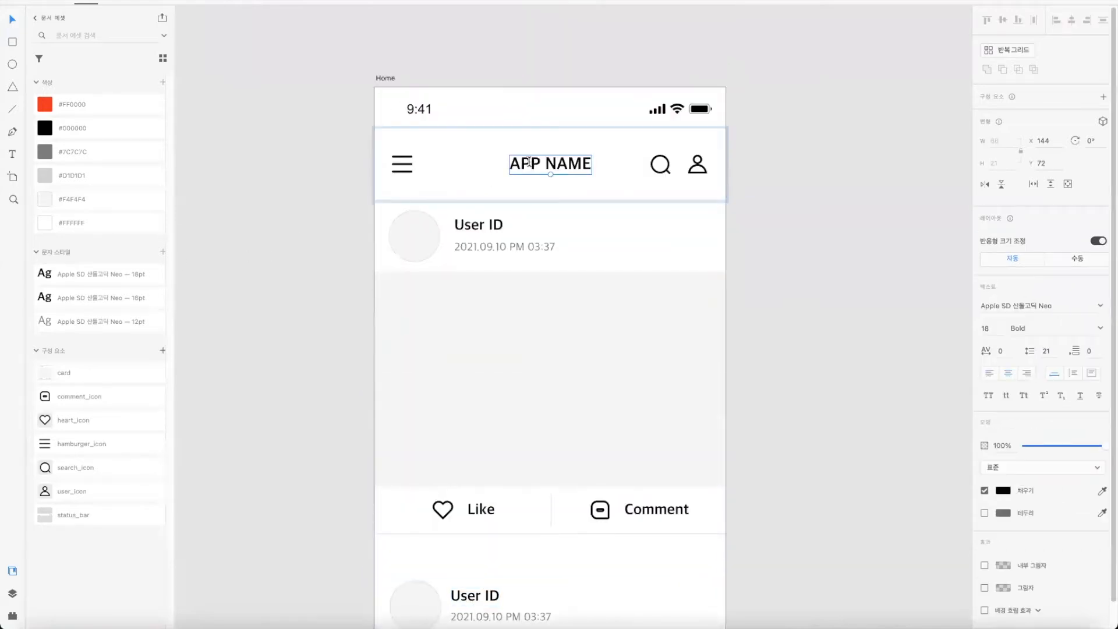
pyautogui.doubleClick(529, 162)
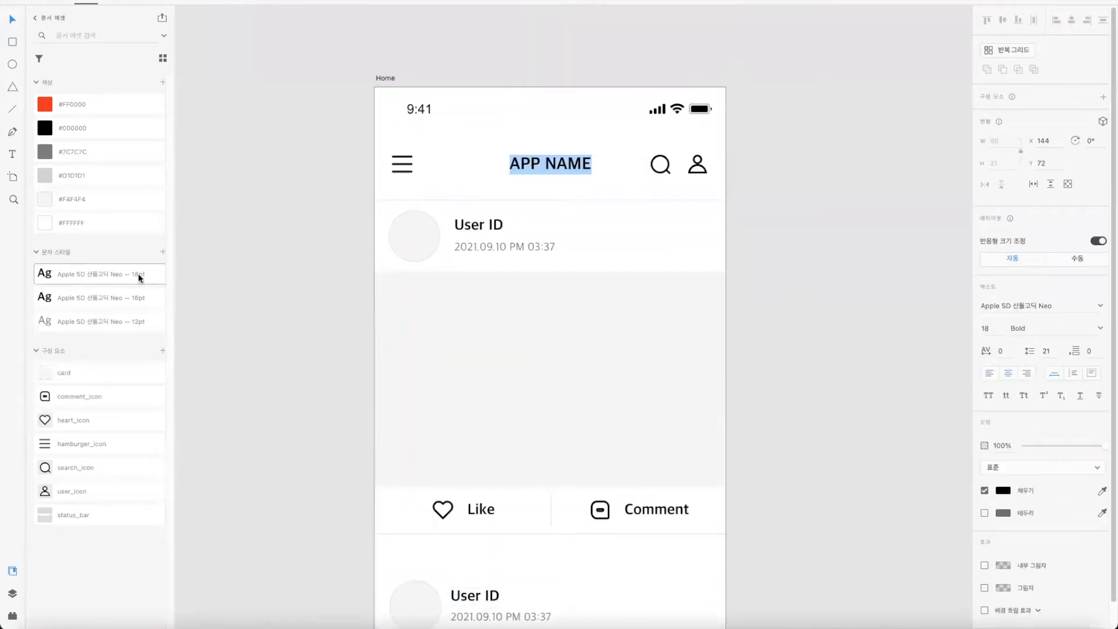
pyautogui.press('Escape')
pyautogui.click(779, 327)
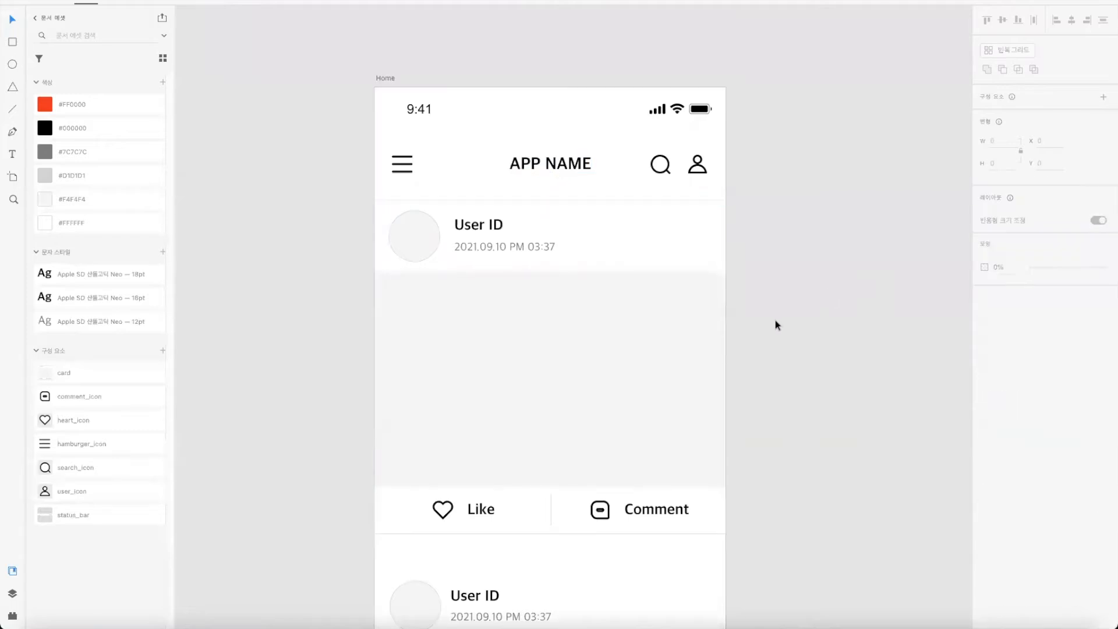
# Step: Duplicate the outlined bar rectangle beneath the image area straight down and narrow the copy to half the artboard's width, 188
pyautogui.press('super+minus')
pyautogui.moveTo(665, 408); pyautogui.dragTo(705, 304)
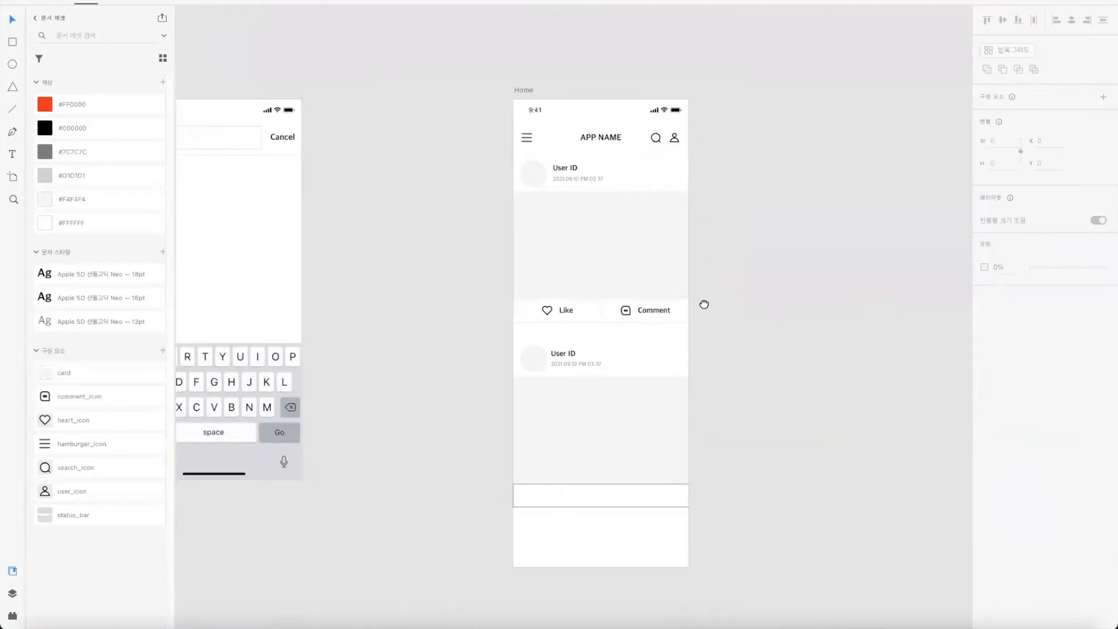
pyautogui.moveTo(764, 369); pyautogui.dragTo(756, 314)
pyautogui.press('super+equal')
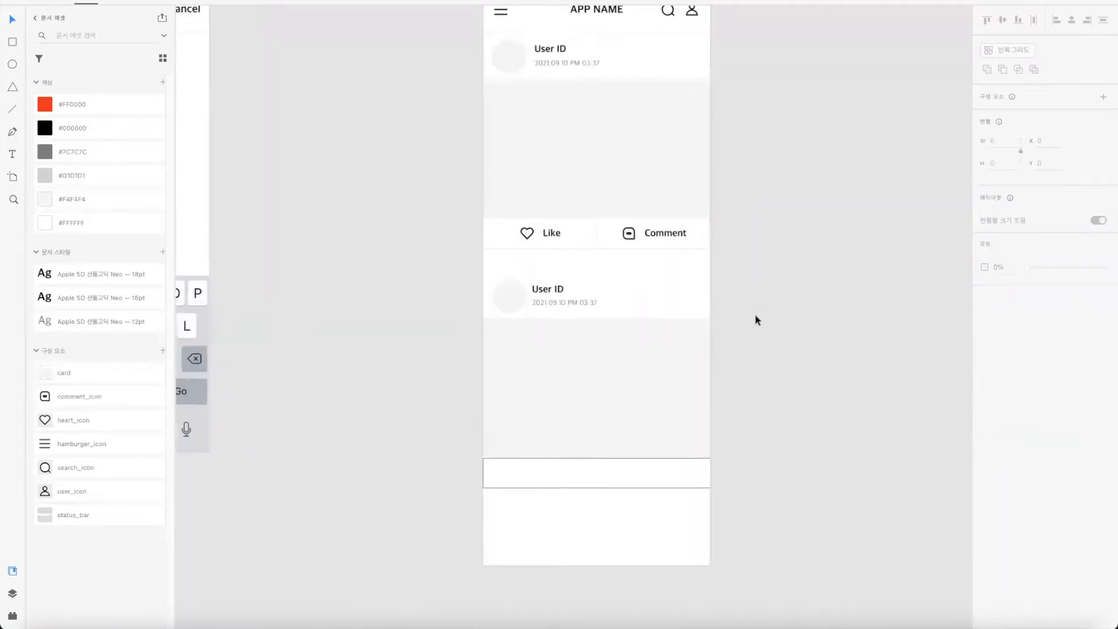
pyautogui.press('super+equal')
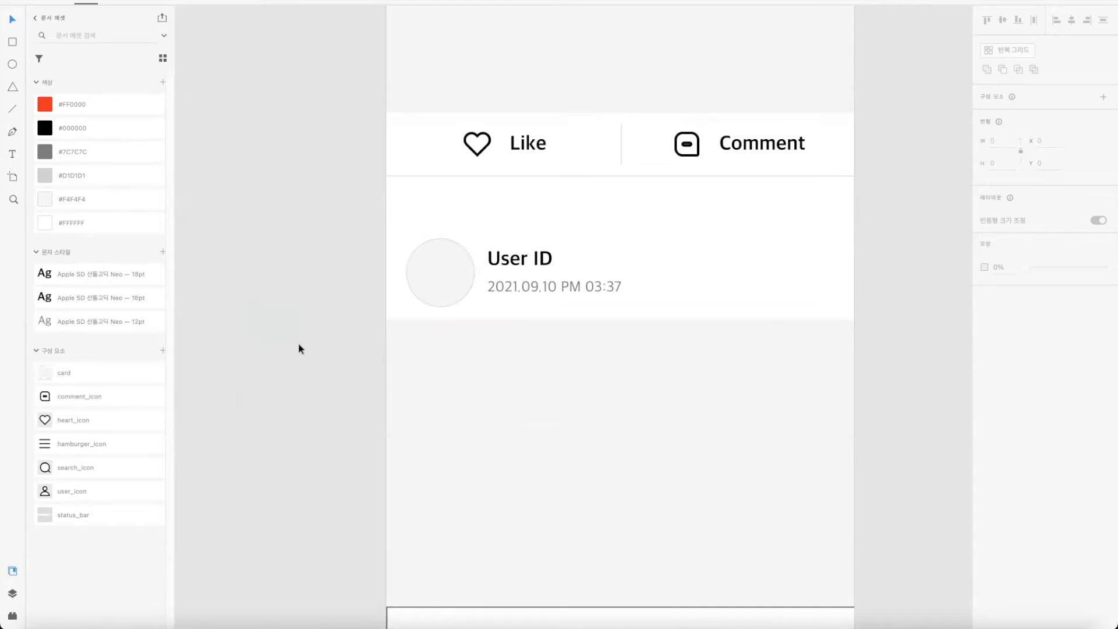
pyautogui.scroll(-5, 319, 377)
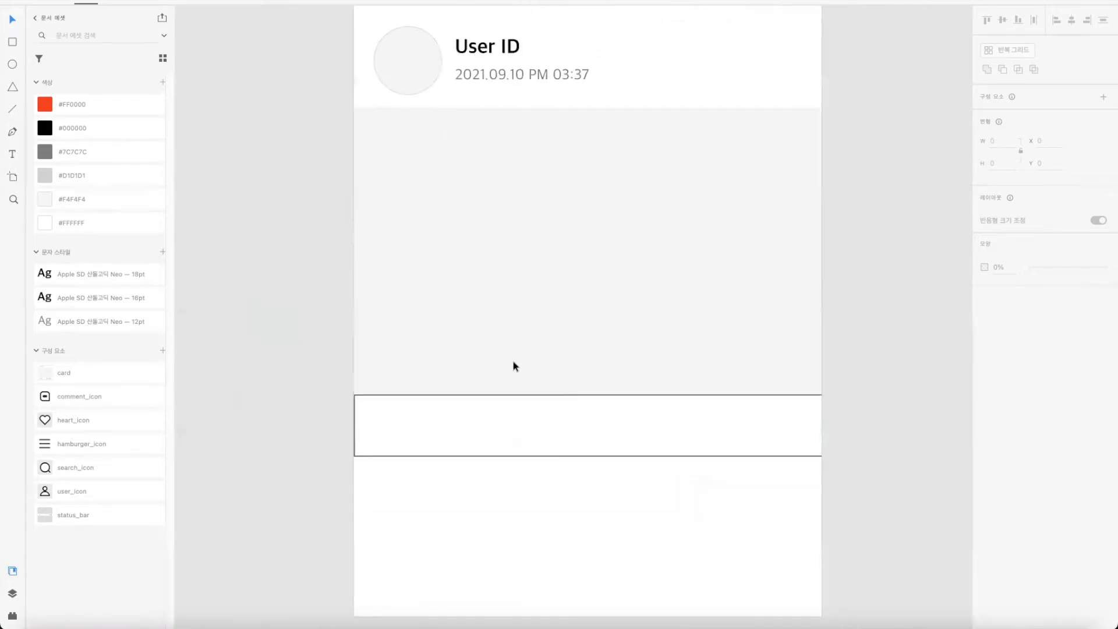
pyautogui.press('super+minus')
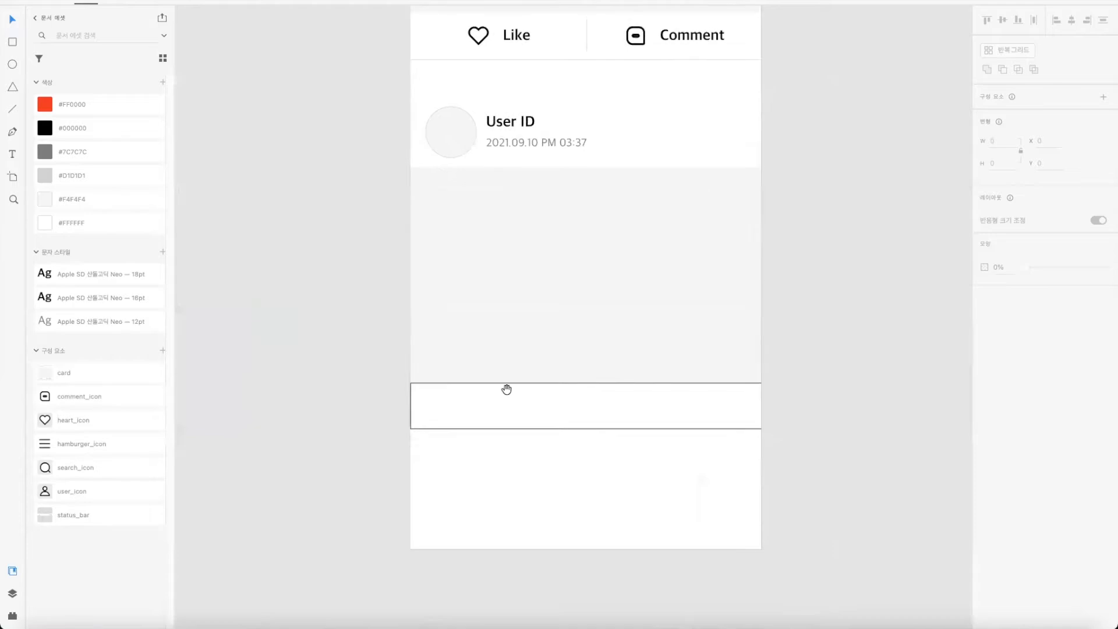
pyautogui.moveTo(507, 320); pyautogui.dragTo(498, 409)
pyautogui.click(654, 505)
pyautogui.moveTo(654, 504); pyautogui.dragTo(655, 583)
pyautogui.moveTo(753, 578); pyautogui.dragTo(576, 576)
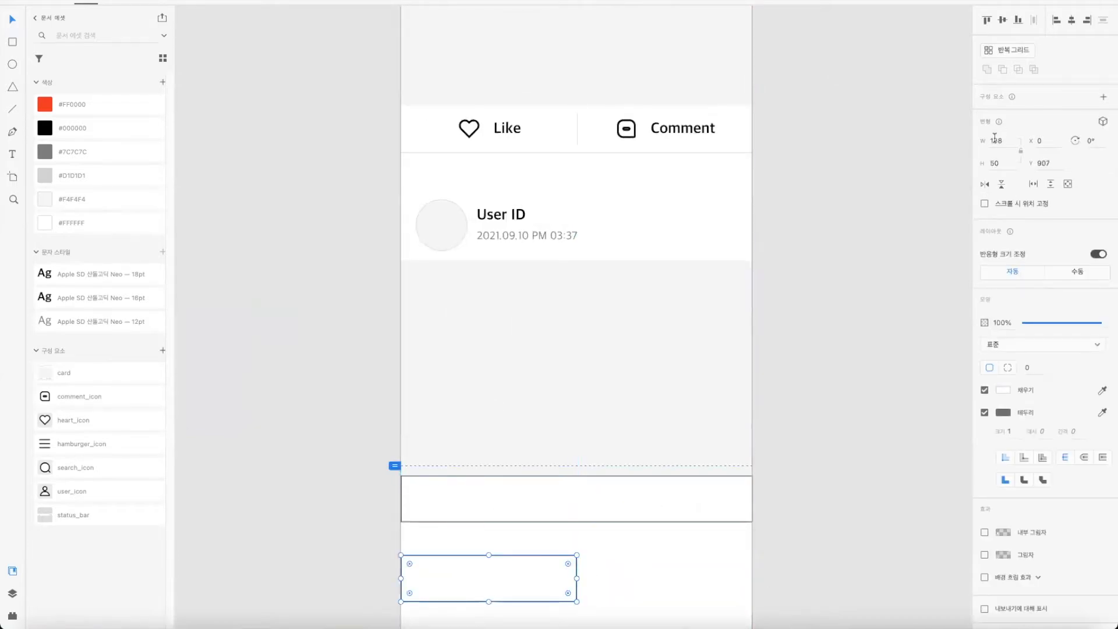
# Step: Duplicate the half-width rectangle beside itself to fill the row, and move both halves up closer to the full-width bar
pyautogui.click(641, 572)
pyautogui.moveTo(511, 583); pyautogui.dragTo(659, 562)
pyautogui.click(640, 615)
pyautogui.click(531, 590)
pyautogui.keyDown('shift'); pyautogui.click(656, 578); pyautogui.keyUp('shift')
pyautogui.click(815, 470)
# Step: Examine the search icon's size and bounding box in the Home header, along with the neighbouring user icon
pyautogui.scroll(10, 510, 138)
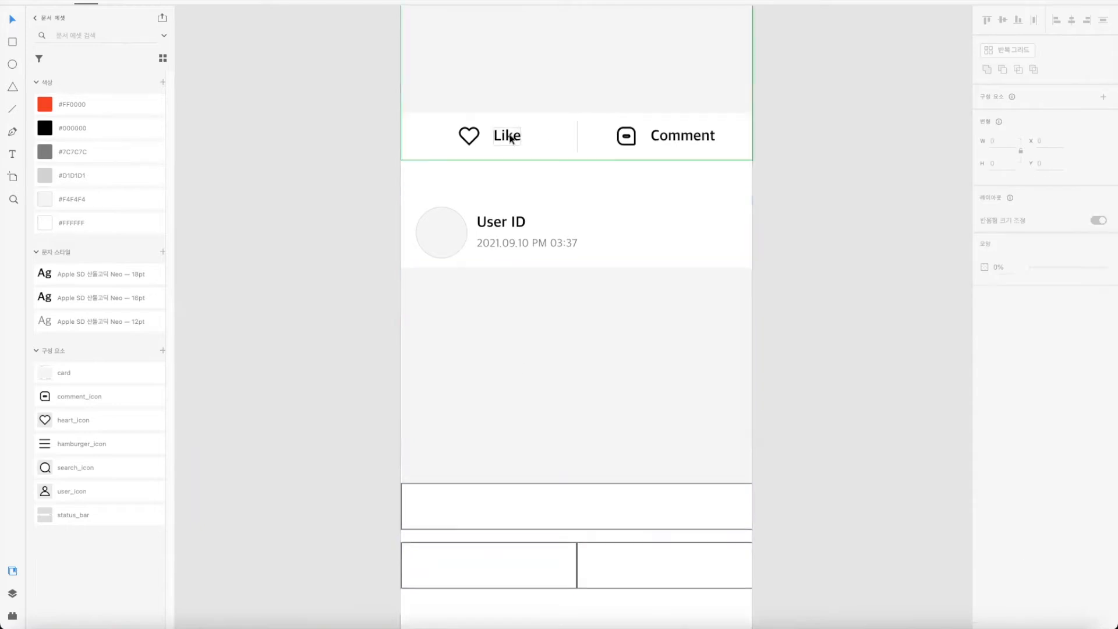
pyautogui.click(694, 127)
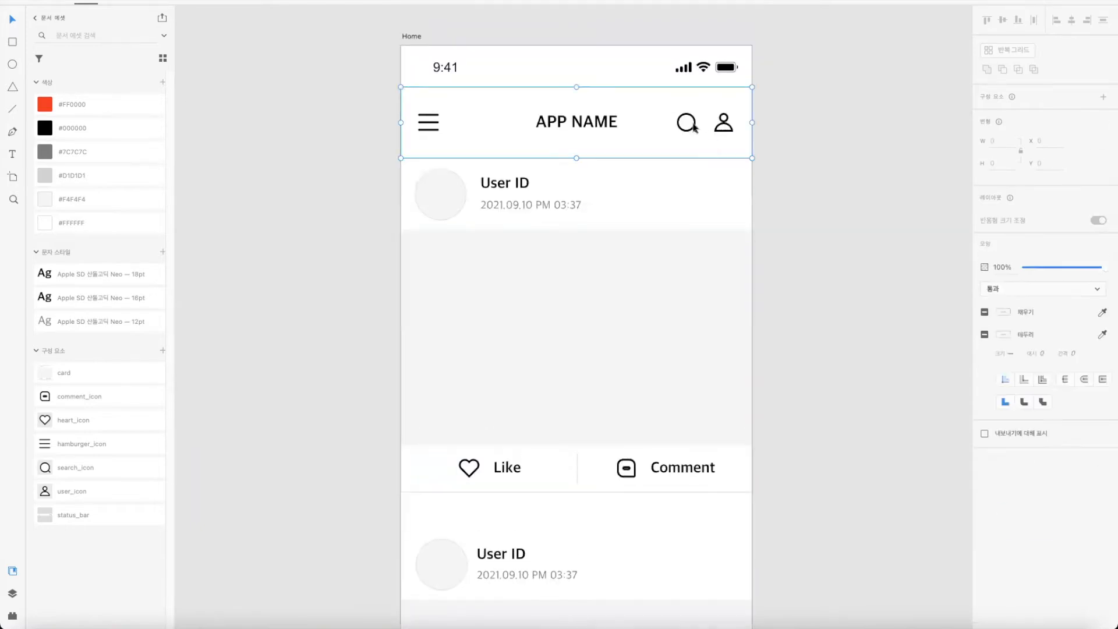
pyautogui.doubleClick(693, 127)
pyautogui.press('super+plus')
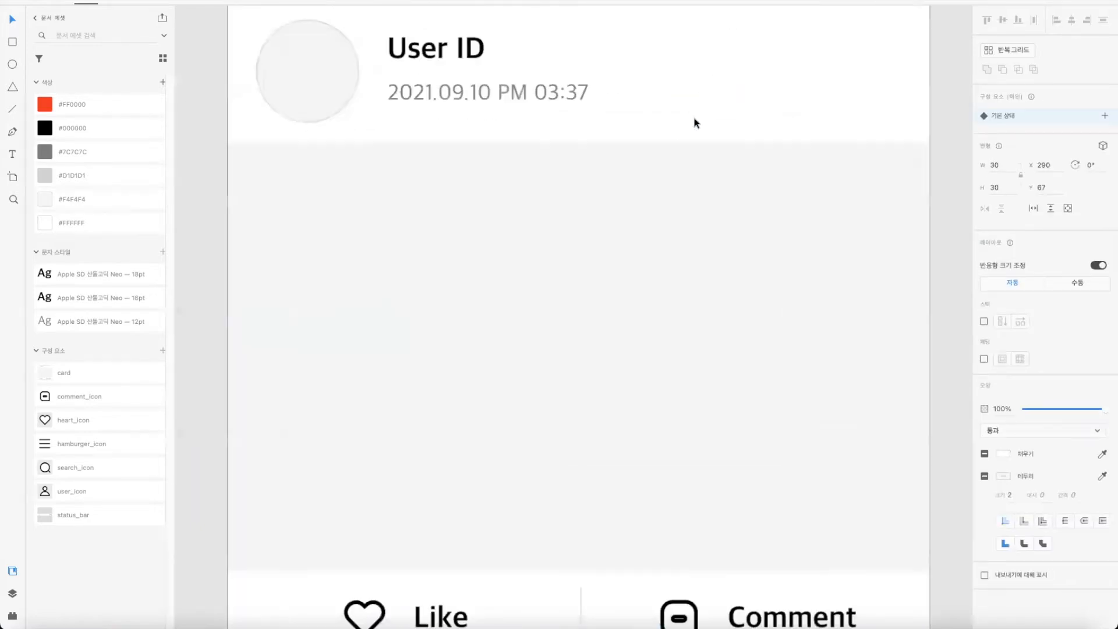
pyautogui.moveTo(709, 112); pyautogui.dragTo(583, 439)
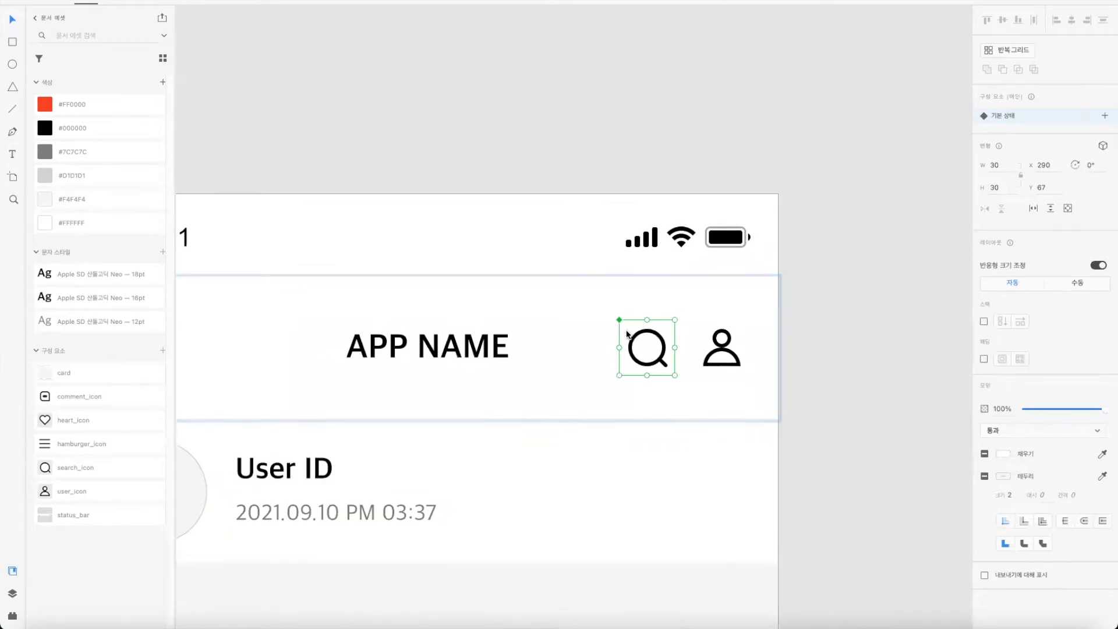
pyautogui.moveTo(625, 324)
pyautogui.mouseDown()
pyautogui.moveTo(675, 320)
pyautogui.moveTo(678, 382)
pyautogui.moveTo(634, 374)
pyautogui.moveTo(631, 318)
pyautogui.mouseUp()
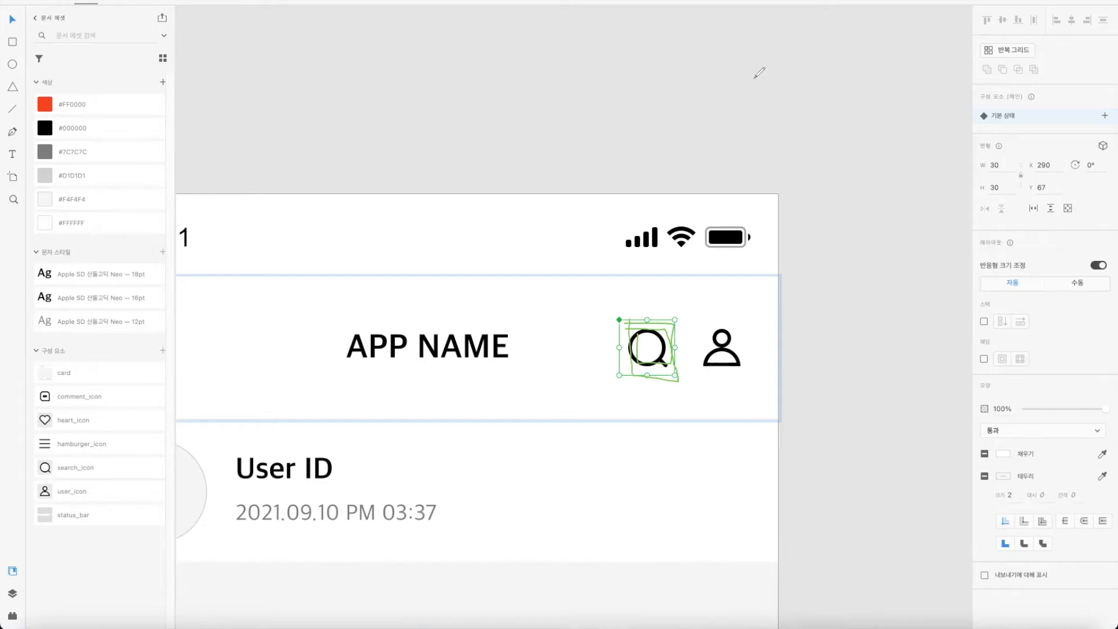
pyautogui.moveTo(665, 337)
pyautogui.mouseDown()
pyautogui.moveTo(630, 339)
pyautogui.moveTo(627, 350)
pyautogui.moveTo(647, 359)
pyautogui.moveTo(661, 343)
pyautogui.moveTo(653, 371)
pyautogui.moveTo(666, 334)
pyautogui.moveTo(632, 333)
pyautogui.moveTo(628, 365)
pyautogui.moveTo(668, 362)
pyautogui.moveTo(676, 333)
pyautogui.mouseUp()
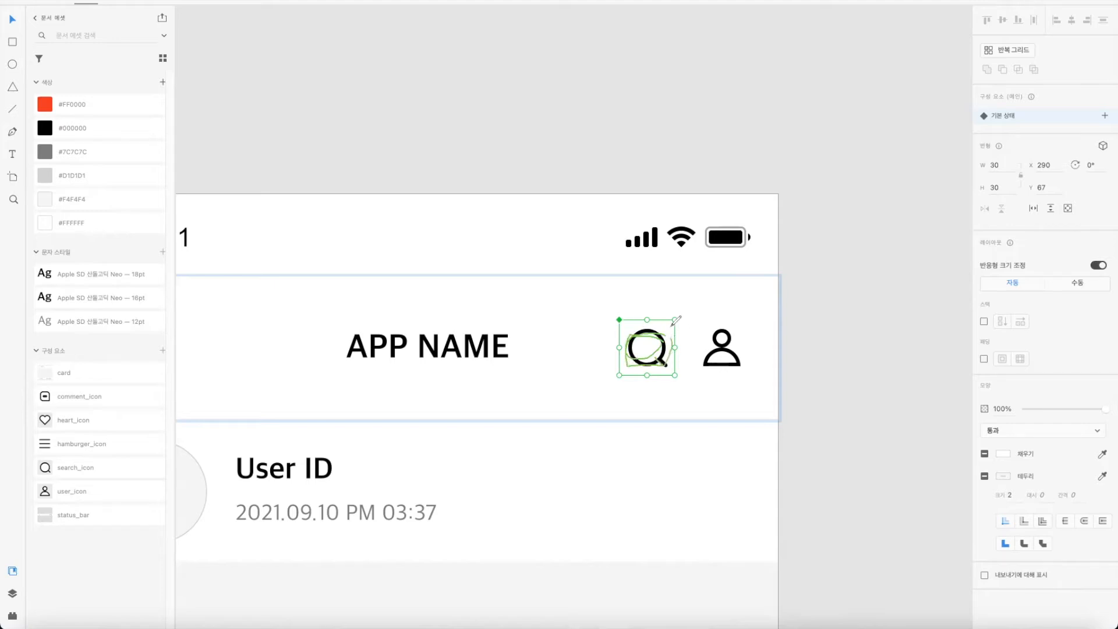
pyautogui.moveTo(673, 321)
pyautogui.mouseDown()
pyautogui.moveTo(624, 319)
pyautogui.moveTo(615, 371)
pyautogui.moveTo(663, 380)
pyautogui.moveTo(676, 320)
pyautogui.mouseUp()
pyautogui.click(762, 70)
pyautogui.moveTo(734, 327); pyautogui.dragTo(703, 376)
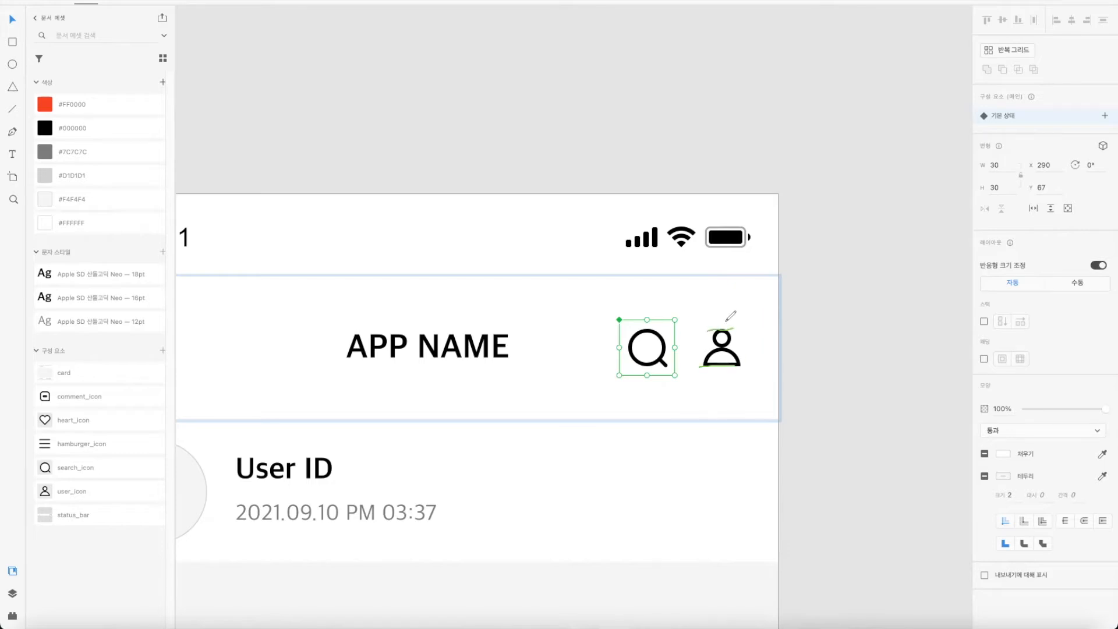
pyautogui.moveTo(748, 361)
pyautogui.mouseDown()
pyautogui.moveTo(722, 374)
pyautogui.moveTo(696, 359)
pyautogui.moveTo(686, 331)
pyautogui.moveTo(712, 314)
pyautogui.moveTo(757, 320)
pyautogui.moveTo(758, 364)
pyautogui.moveTo(733, 369)
pyautogui.mouseUp()
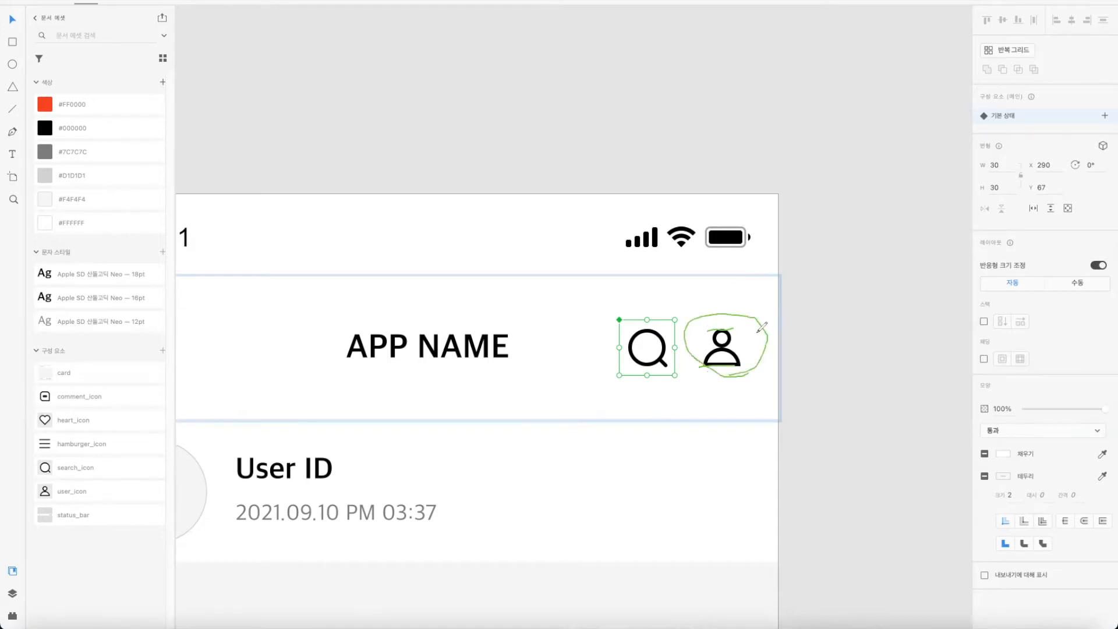
pyautogui.click(768, 87)
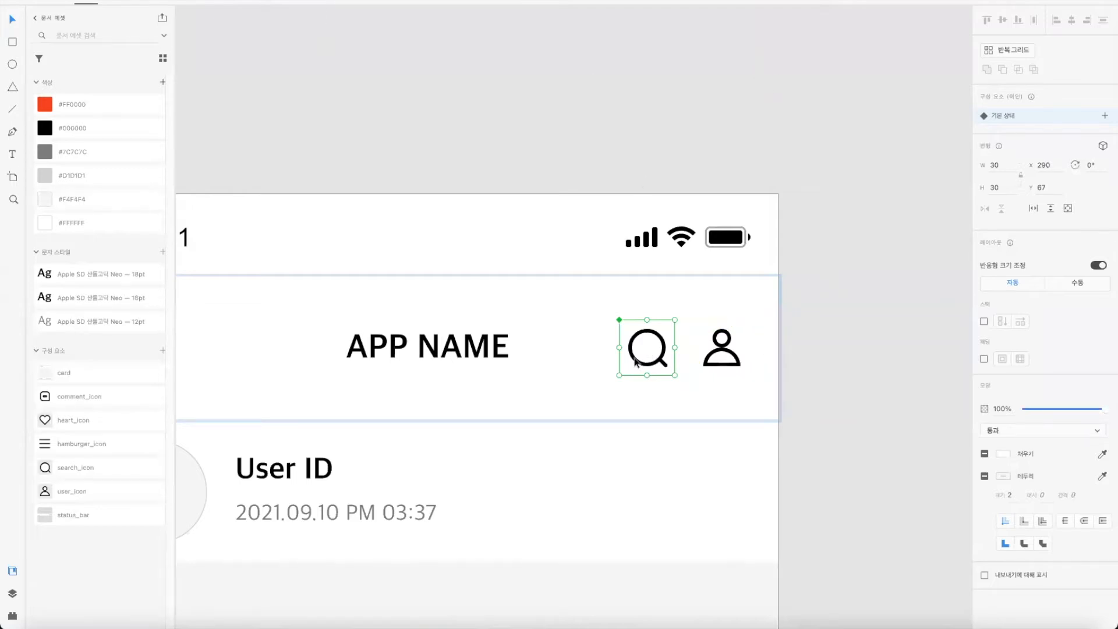
# Step: Draw a square placeholder inside the first half-width rectangle and set its size to 30 by 30
pyautogui.click(825, 373)
pyautogui.moveTo(693, 488); pyautogui.dragTo(831, 190)
pyautogui.moveTo(582, 489); pyautogui.dragTo(635, 192)
pyautogui.scroll(-15, 580, 479)
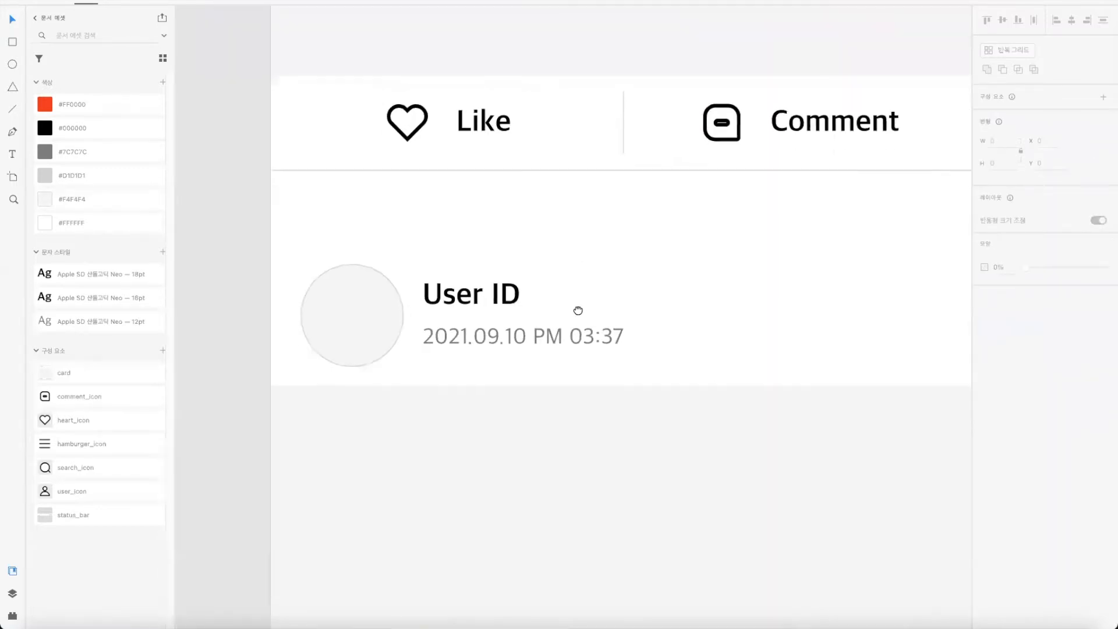
pyautogui.click(12, 42)
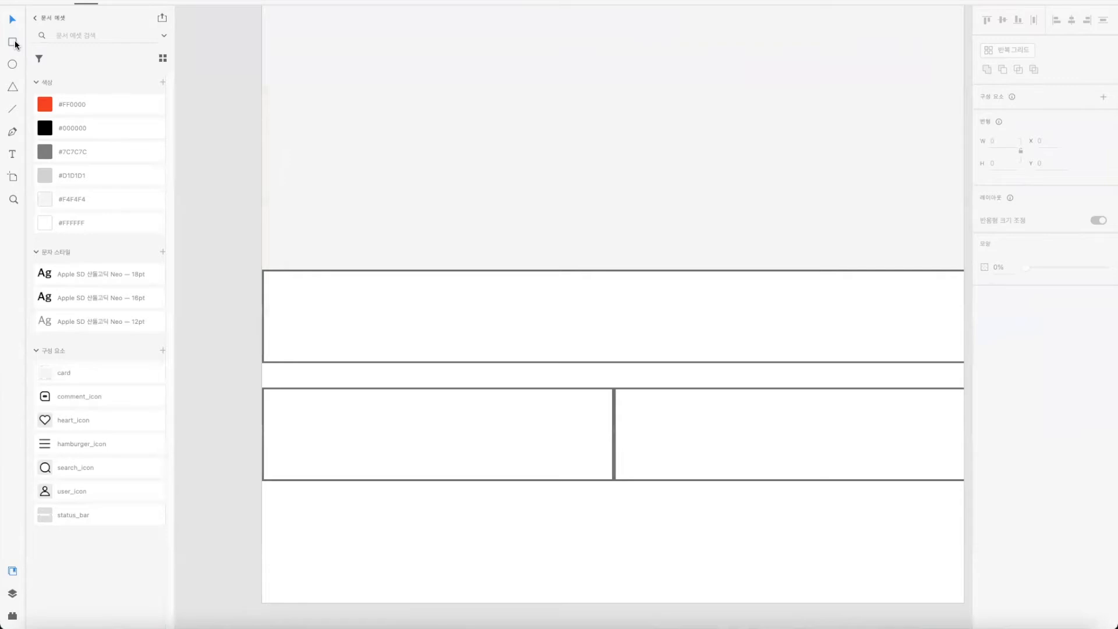
pyautogui.moveTo(353, 411); pyautogui.dragTo(410, 462)
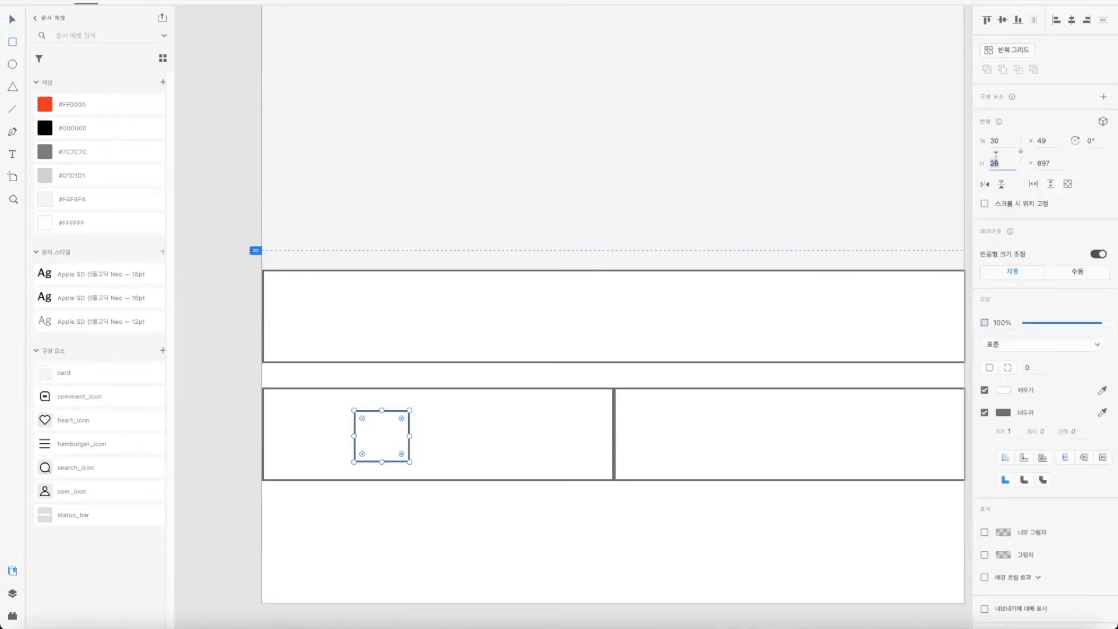
pyautogui.press('Return')
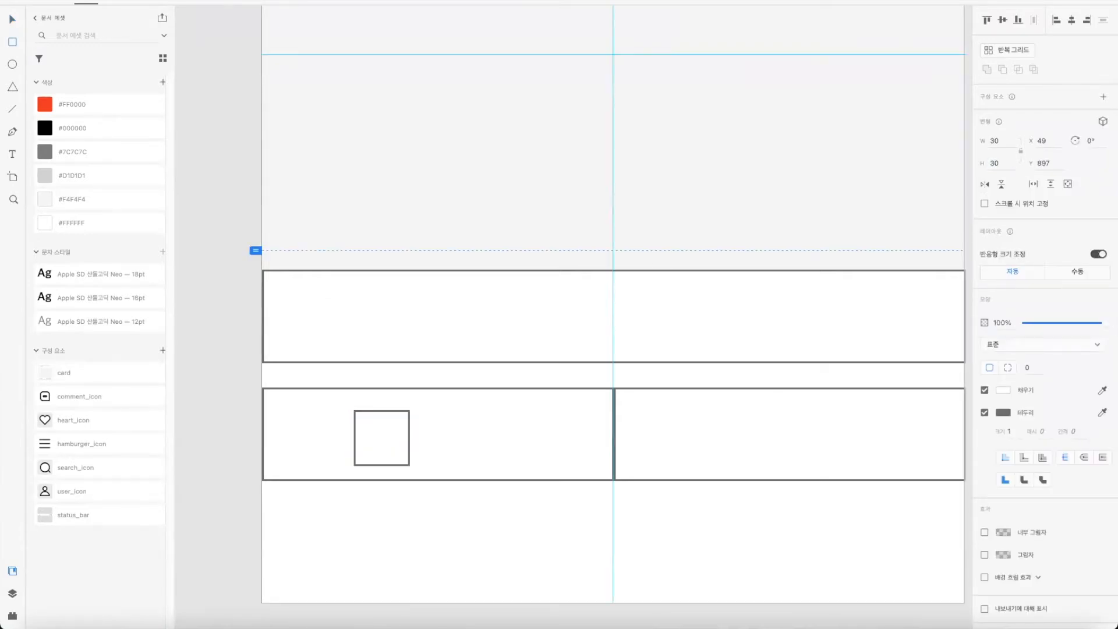
pyautogui.click(12, 19)
# Step: Add the text "Like" in the empty space below the two half-width rectangles
pyautogui.click(12, 154)
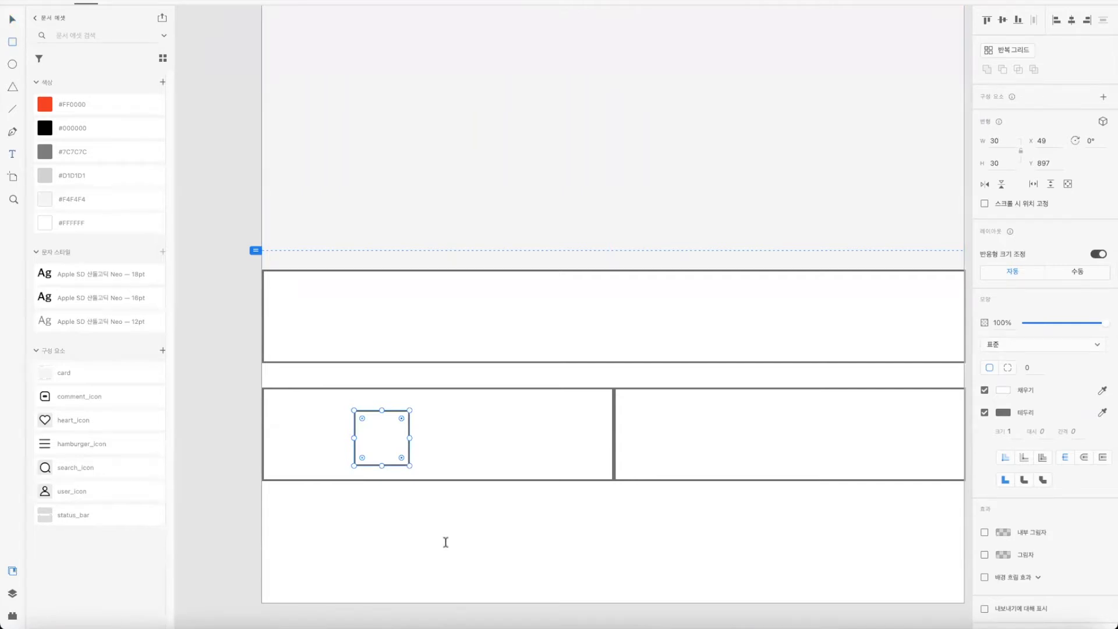
pyautogui.click(444, 539)
pyautogui.write('ll')
pyautogui.press('BackSpace')
pyautogui.press('BackSpace')
pyautogui.write('ㅣ')
pyautogui.press('BackSpace')
pyautogui.write('Like')
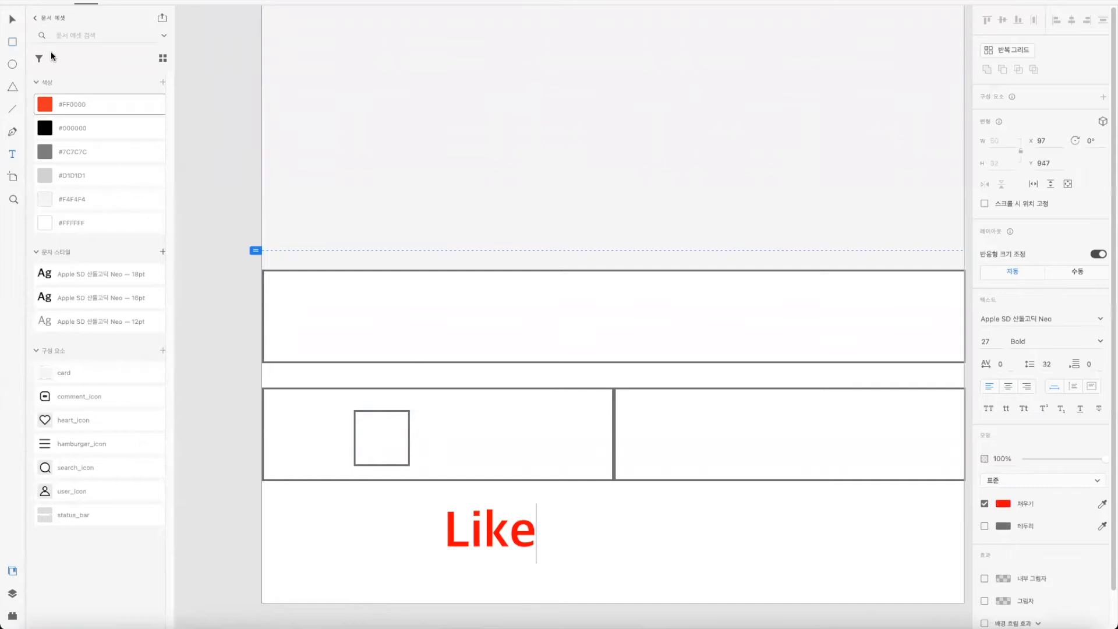
pyautogui.click(12, 19)
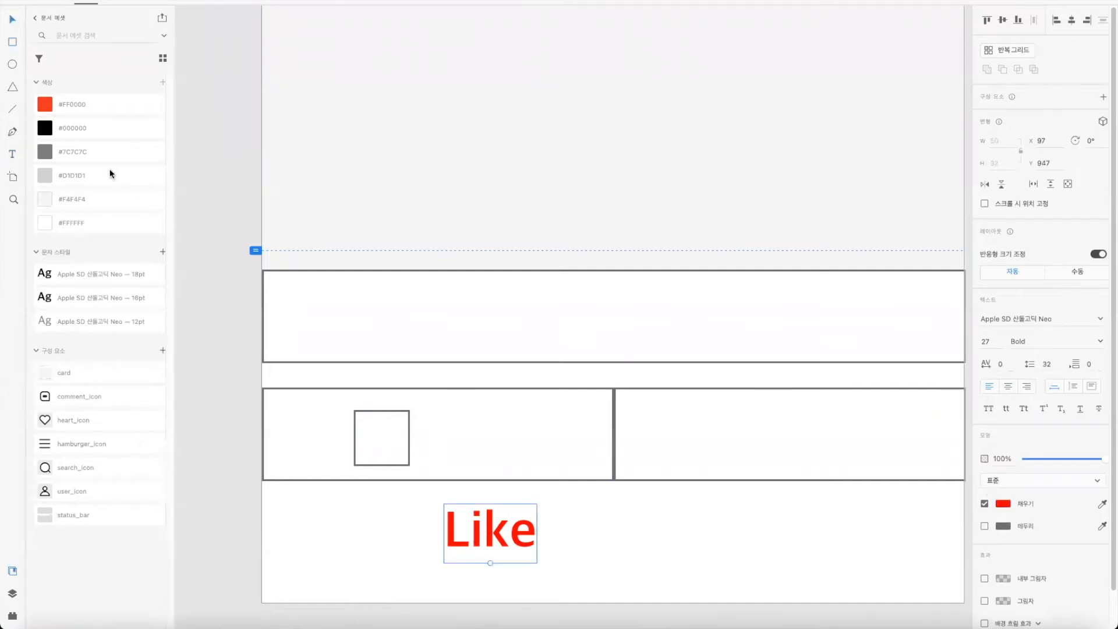
# Step: Style the "Like" text as black 16 pt bold and place it vertically centred in the first half-width rectangle
pyautogui.click(50, 129)
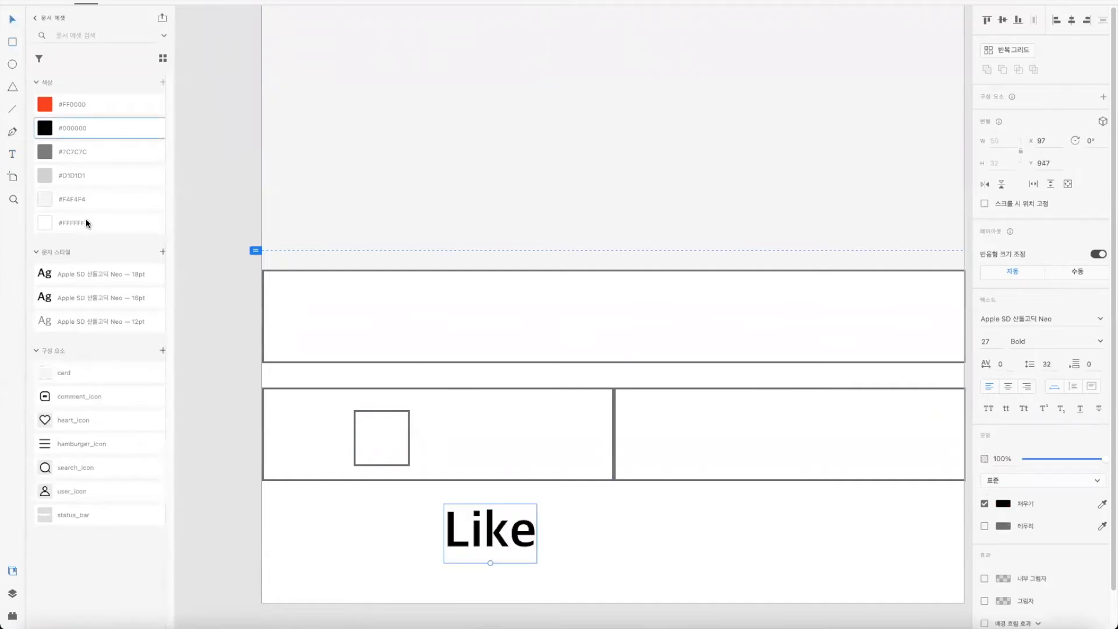
pyautogui.click(64, 302)
pyautogui.moveTo(473, 543); pyautogui.dragTo(473, 441)
pyautogui.keyDown('shift'); pyautogui.click(537, 421); pyautogui.keyUp('shift')
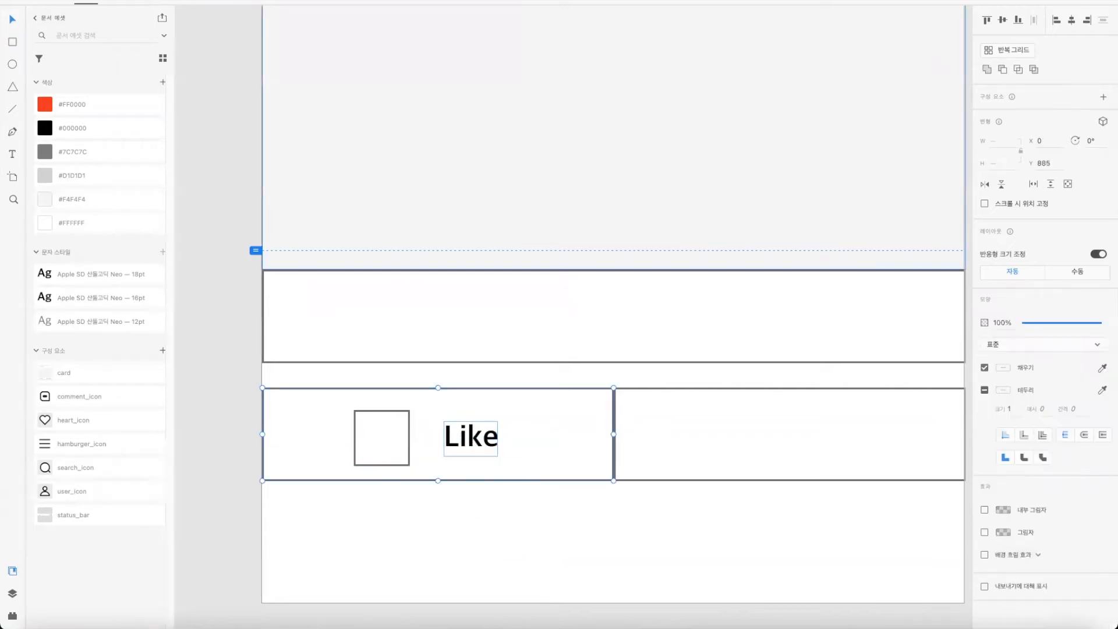
pyautogui.click(1002, 20)
pyautogui.click(379, 504)
# Step: Centre the 30 by 30 square vertically in the first half-width rectangle and move it closer to the "Like" text
pyautogui.click(403, 422)
pyautogui.keyDown('shift'); pyautogui.click(507, 406); pyautogui.keyUp('shift')
pyautogui.click(1000, 21)
pyautogui.click(499, 502)
pyautogui.click(382, 418)
pyautogui.moveTo(383, 419); pyautogui.dragTo(395, 422)
pyautogui.press('Left')
pyautogui.press('Left')
pyautogui.press('Left')
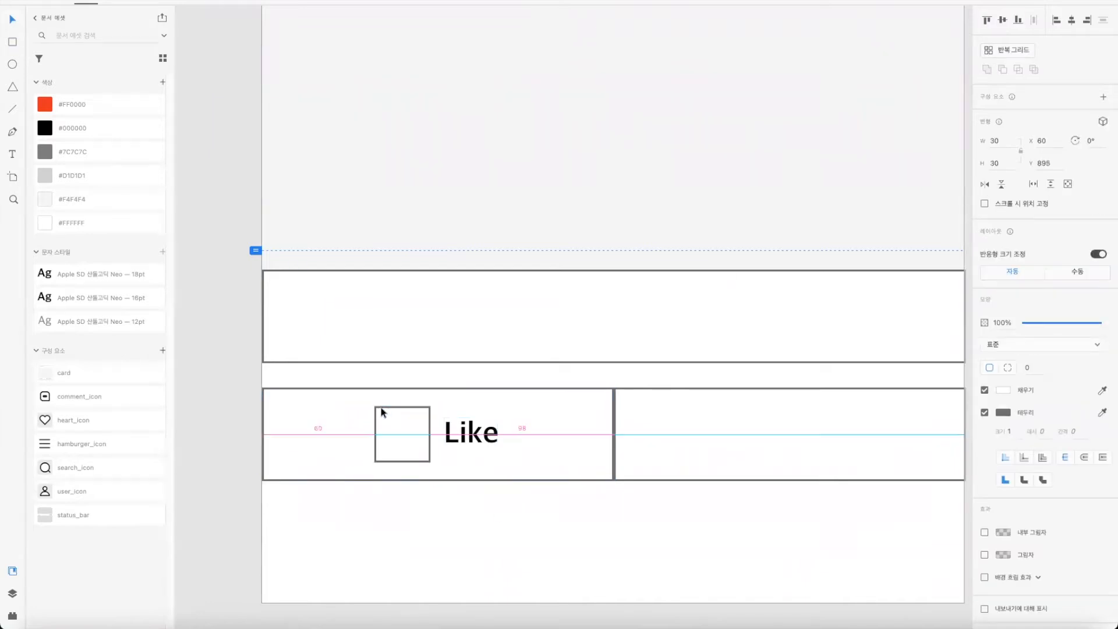
# Step: Duplicate the square and "Like" text into the second half-width rectangle and change the copied text to "Comment"
pyautogui.click(472, 428)
pyautogui.keyDown('shift'); pyautogui.click(412, 430); pyautogui.keyUp('shift')
pyautogui.moveTo(412, 429); pyautogui.dragTo(756, 446)
pyautogui.click(826, 430)
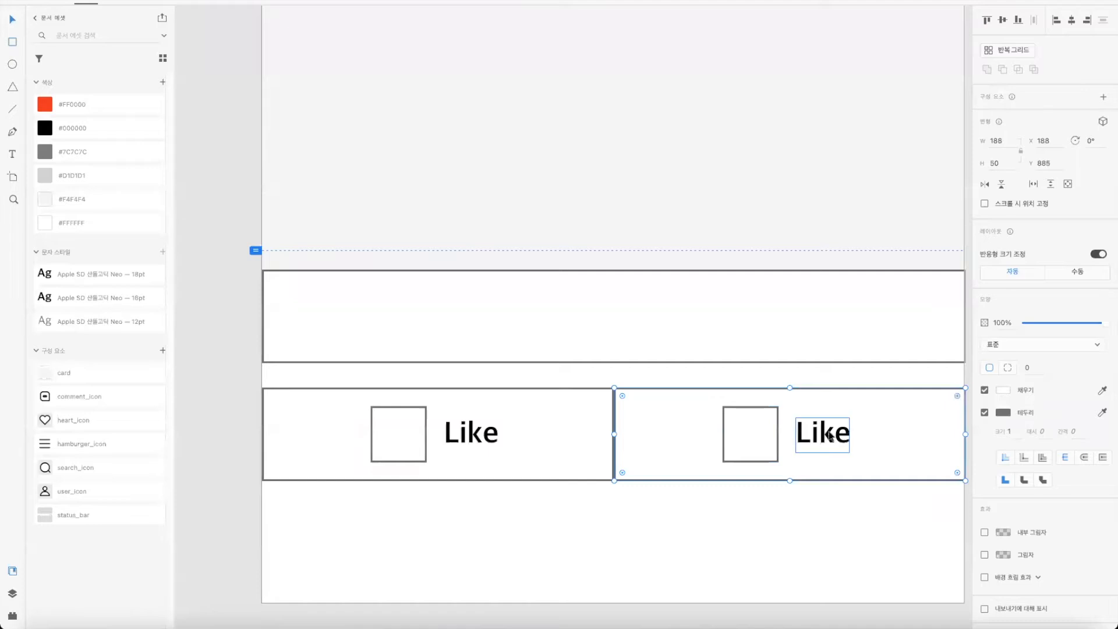
pyautogui.doubleClick(826, 430)
pyautogui.write('Comment')
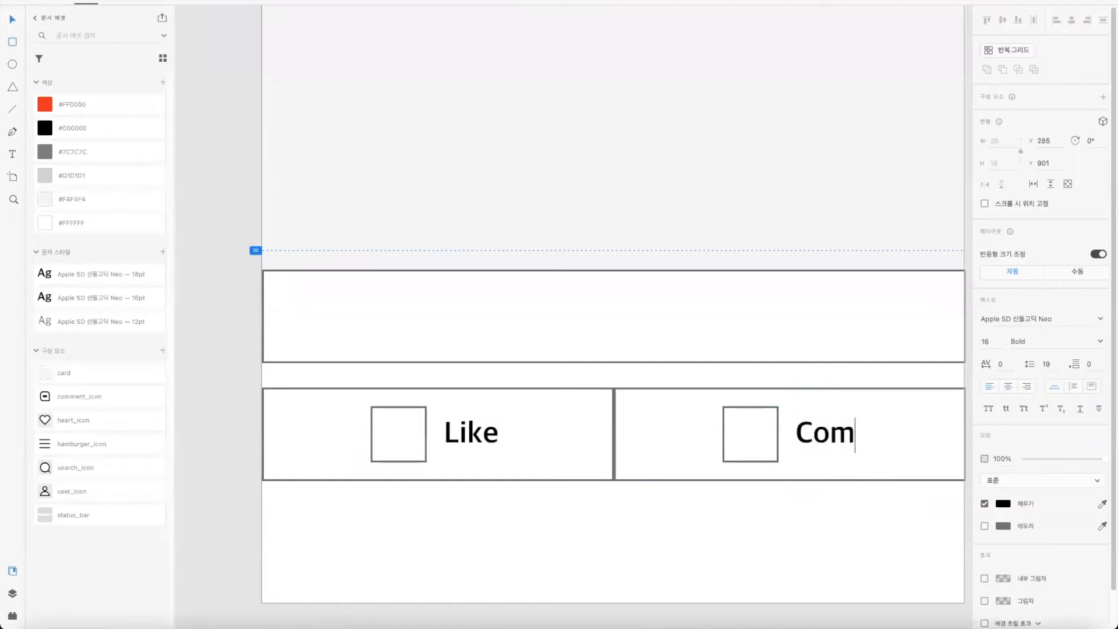
pyautogui.press('Escape')
# Step: Centre the square and "Comment" text as a pair horizontally within the second half-width rectangle, at X 228
pyautogui.keyDown('shift'); pyautogui.click(757, 433); pyautogui.keyUp('shift')
pyautogui.moveTo(861, 429); pyautogui.dragTo(836, 438)
pyautogui.press('Left')
pyautogui.press('Left')
pyautogui.press('Left')
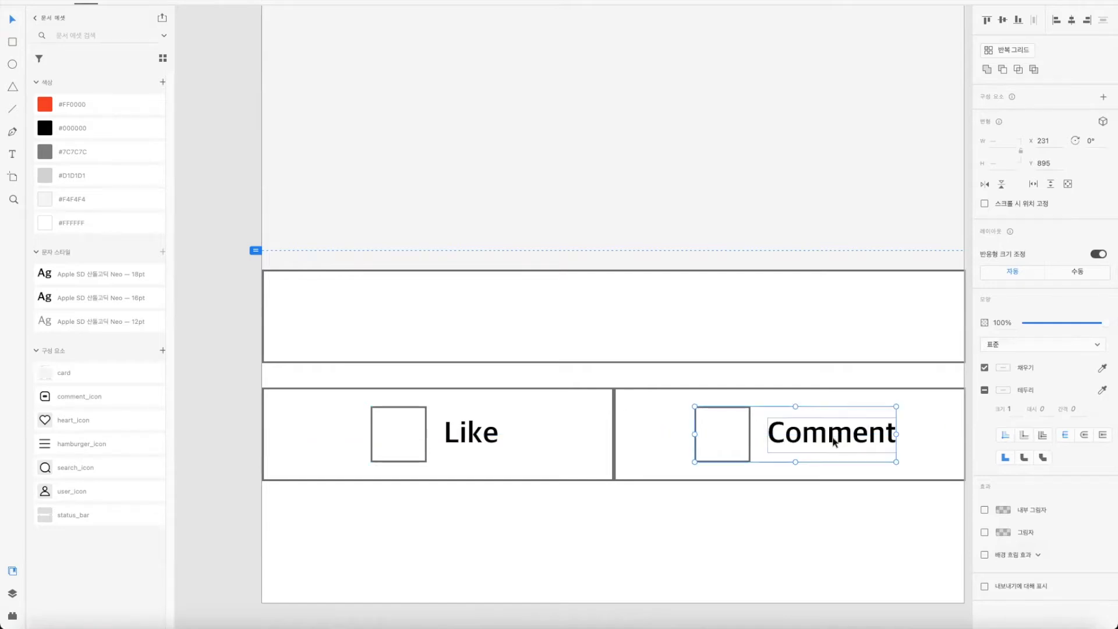
pyautogui.press('Left')
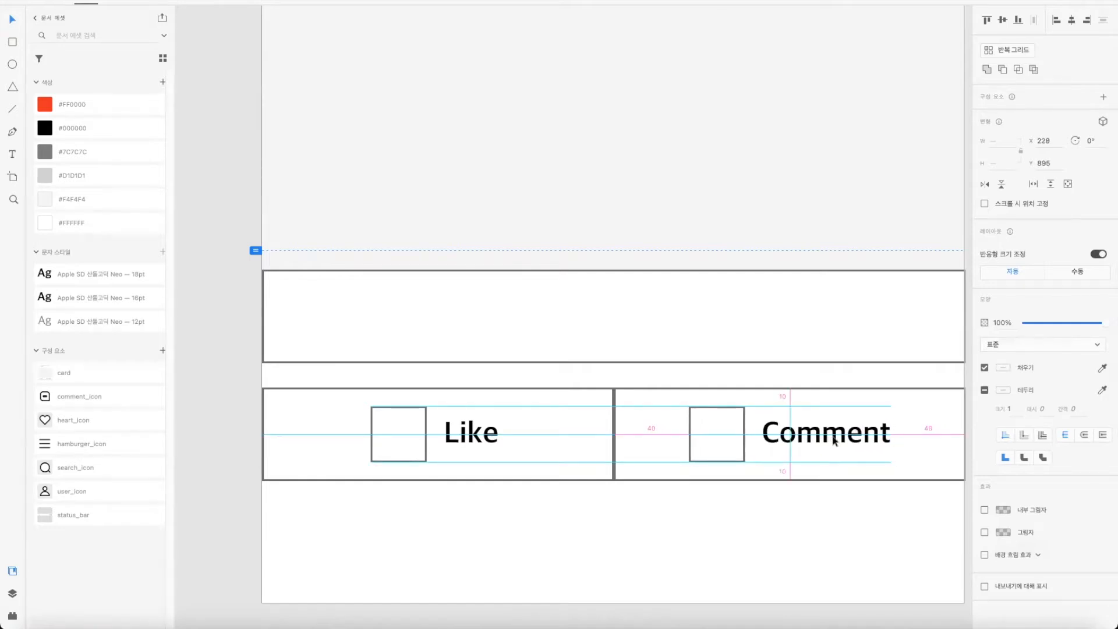
pyautogui.click(757, 510)
# Step: Centre the square and "Like" text as a pair horizontally within the first half-width rectangle, at X 60
pyautogui.click(400, 437)
pyautogui.keyDown('shift'); pyautogui.click(471, 434); pyautogui.keyUp('shift')
pyautogui.press('Left')
pyautogui.press('Left')
pyautogui.press('Left')
pyautogui.press('Left')
pyautogui.press('Left')
pyautogui.press('Left')
pyautogui.press('Left')
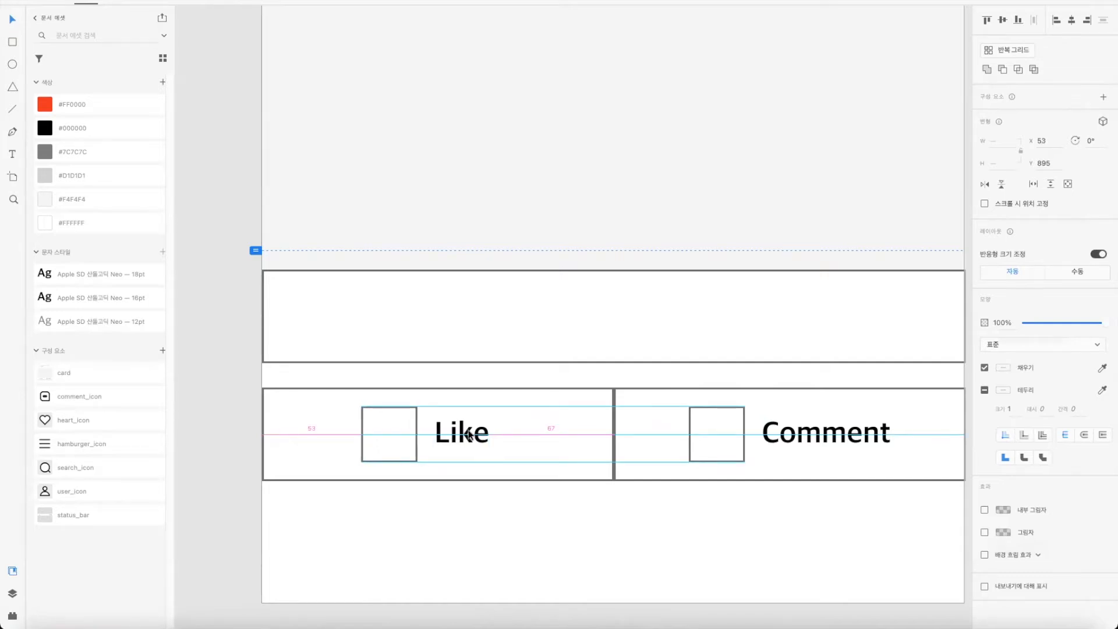
pyautogui.press('Left')
pyautogui.press('Right')
pyautogui.press('Right')
pyautogui.press('Right')
pyautogui.press('Right')
pyautogui.press('Right')
pyautogui.press('Right')
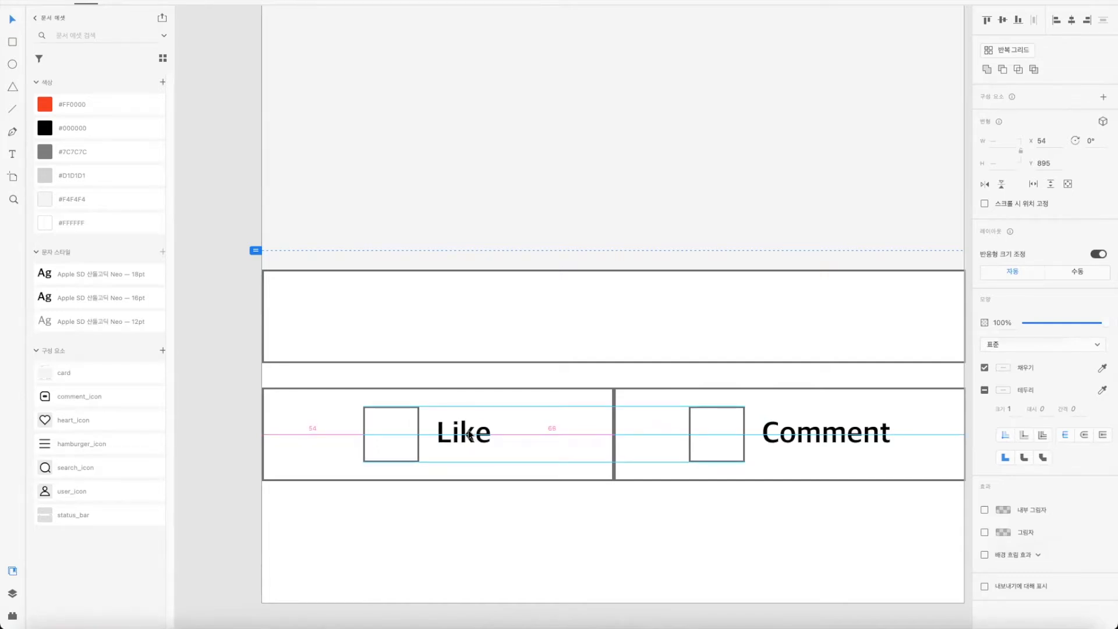
pyautogui.press('Right')
pyautogui.press('Right')
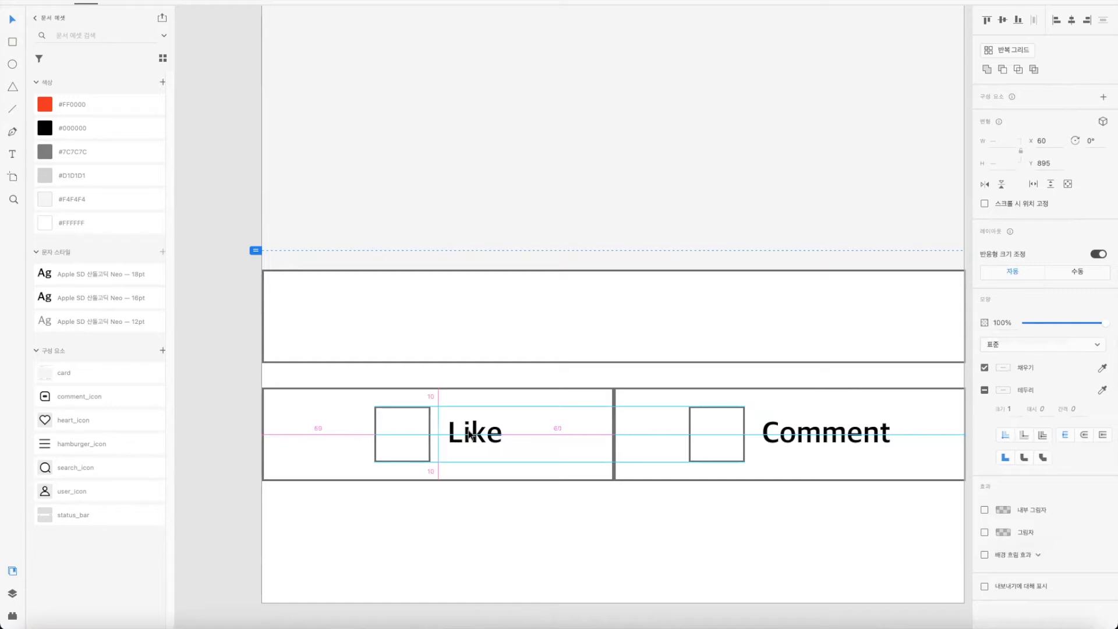
pyautogui.click(555, 549)
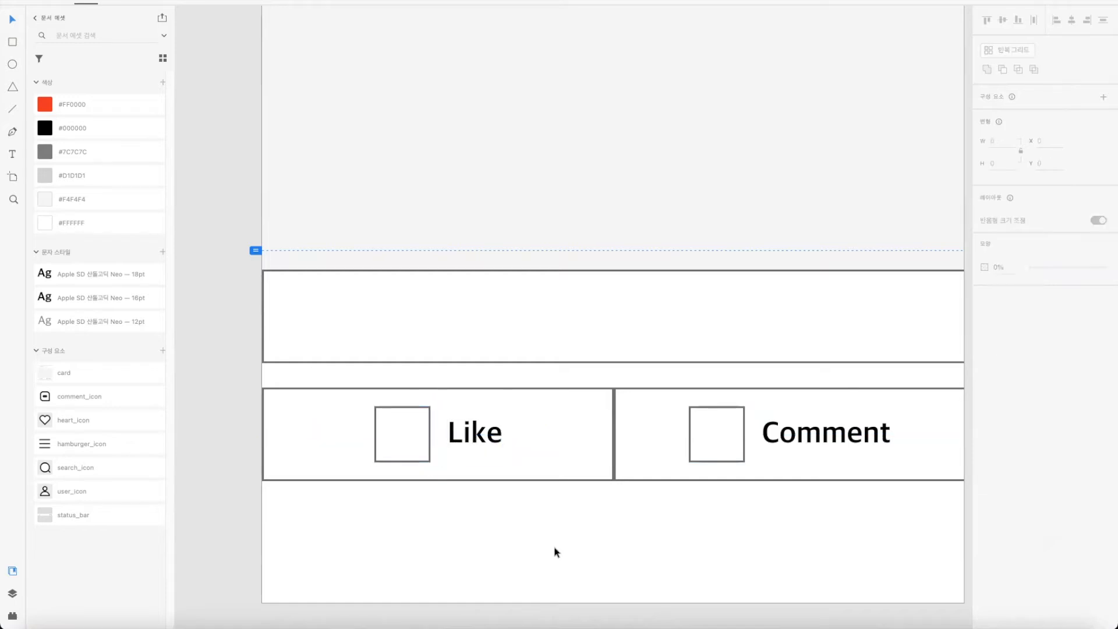
# Step: Examine the whole Home artboard and compare the rebuilt Like/Comment bar with the finished card above it
pyautogui.press('super+minus')
pyautogui.press('super+minus')
pyautogui.press('super+minus')
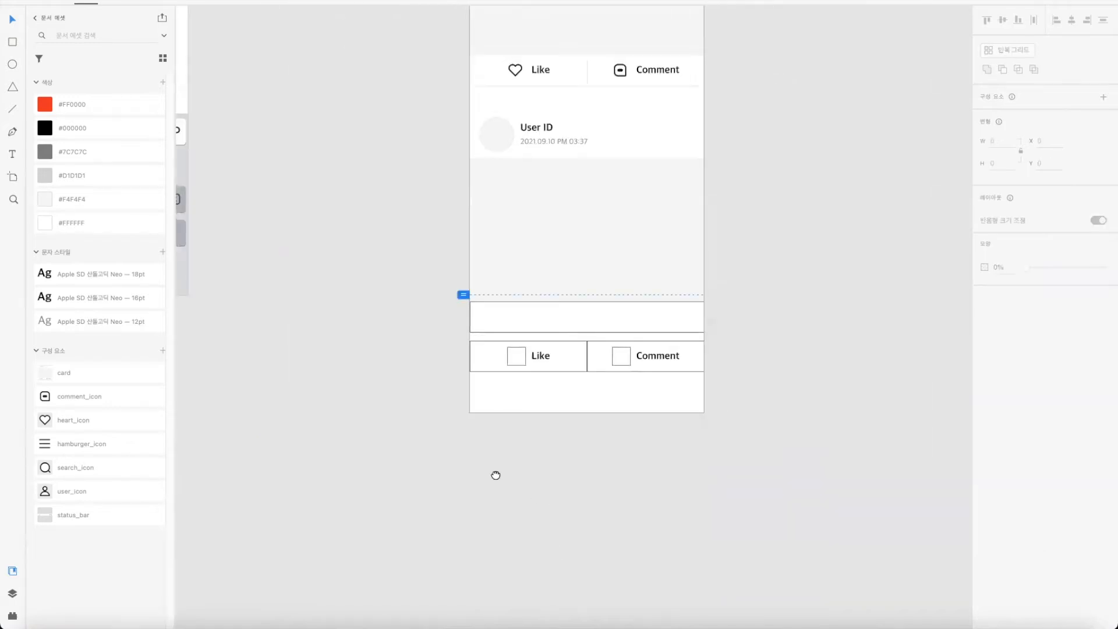
pyautogui.moveTo(496, 475); pyautogui.dragTo(479, 525)
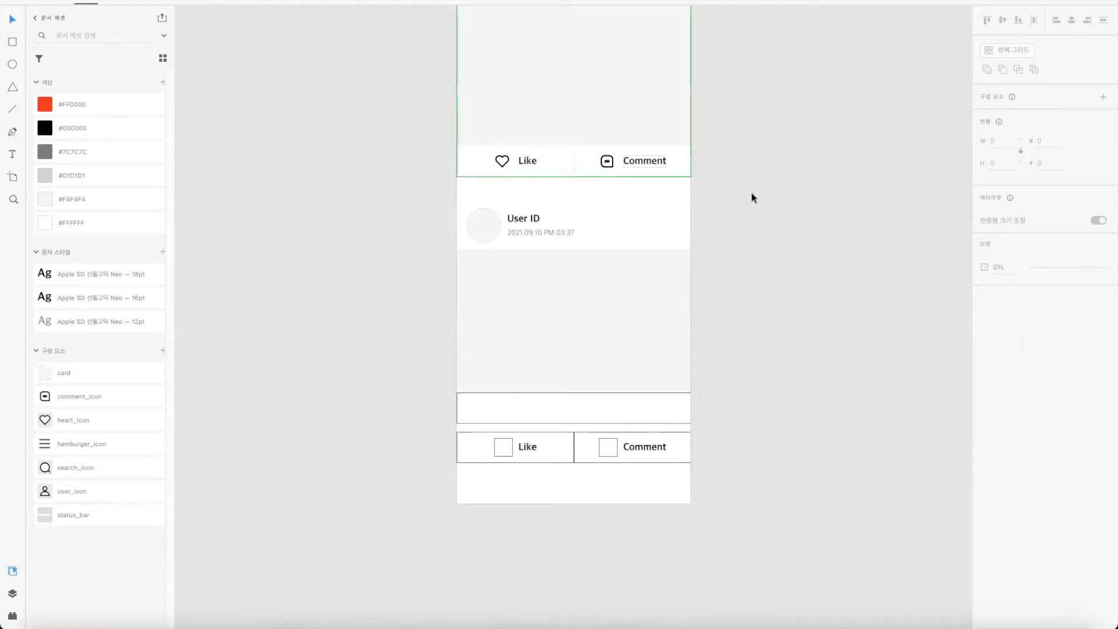
pyautogui.scroll(10, 788, 233)
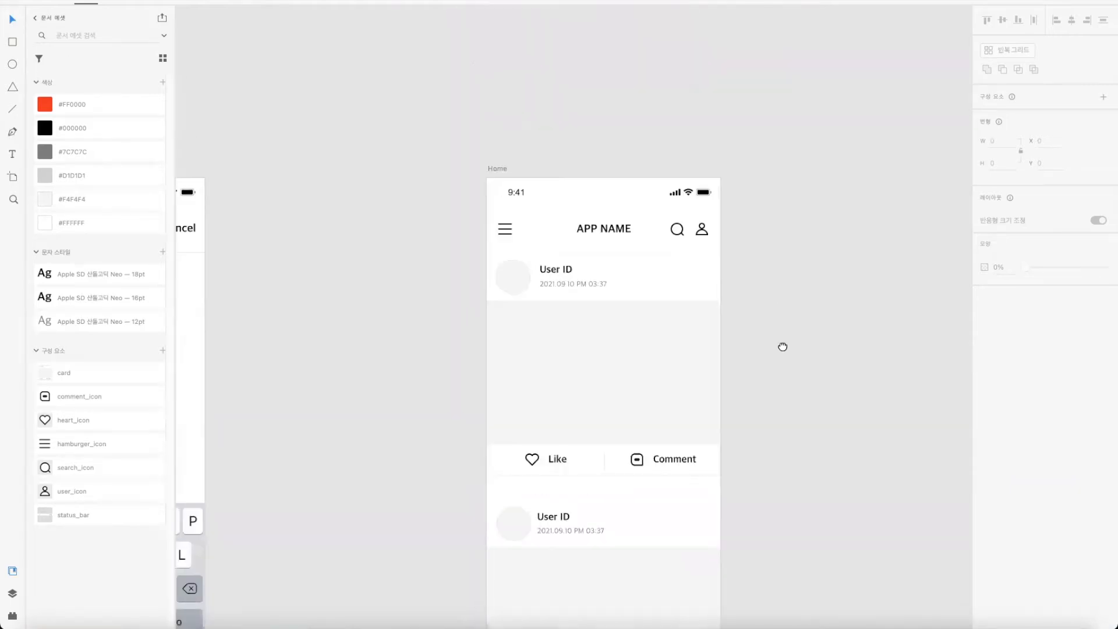
pyautogui.scroll(-5, 784, 349)
pyautogui.moveTo(781, 313); pyautogui.dragTo(749, 331)
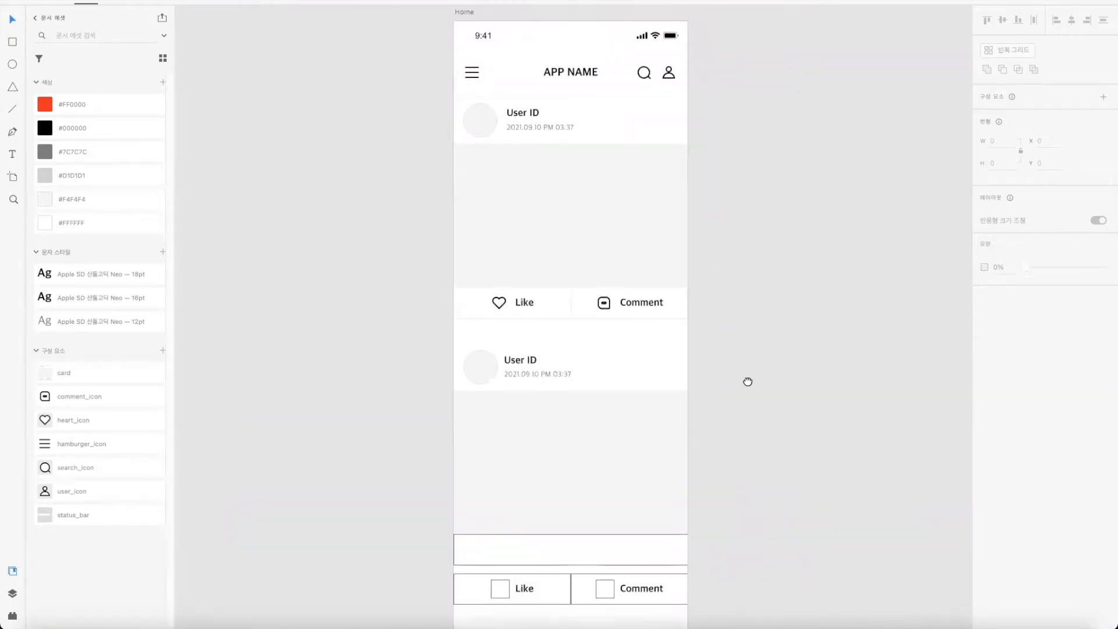
pyautogui.scroll(2, 747, 383)
# Step: Download the Wires wireframe UI kits for Adobe XD from Behance and open wireframes-mobile-2021.xd
pyautogui.click(64, 0)
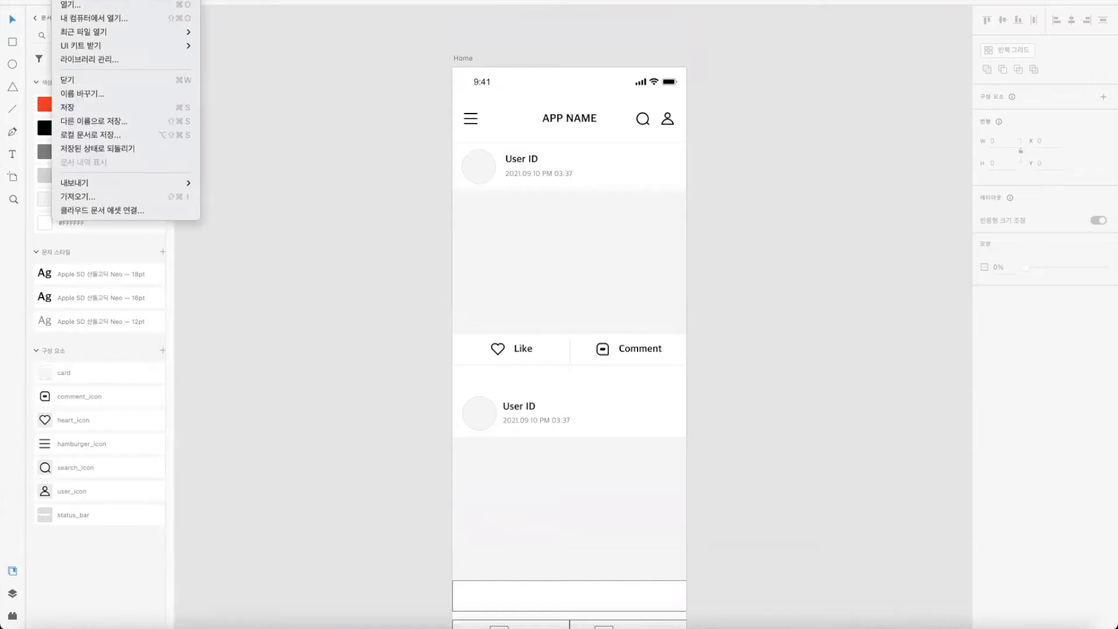
pyautogui.moveTo(95, 44)
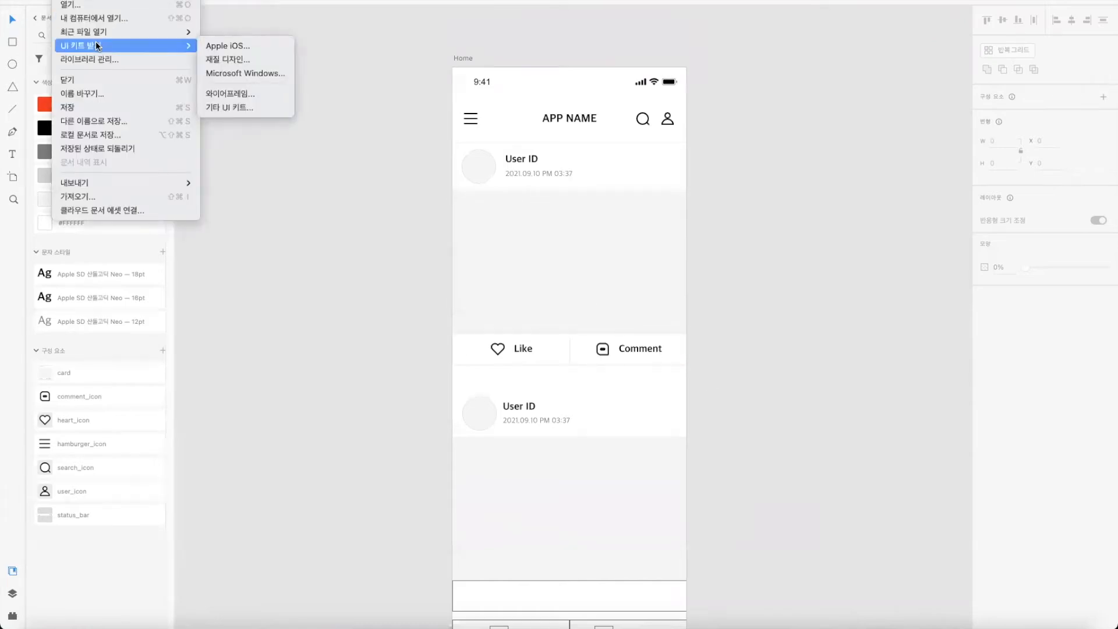
pyautogui.click(233, 94)
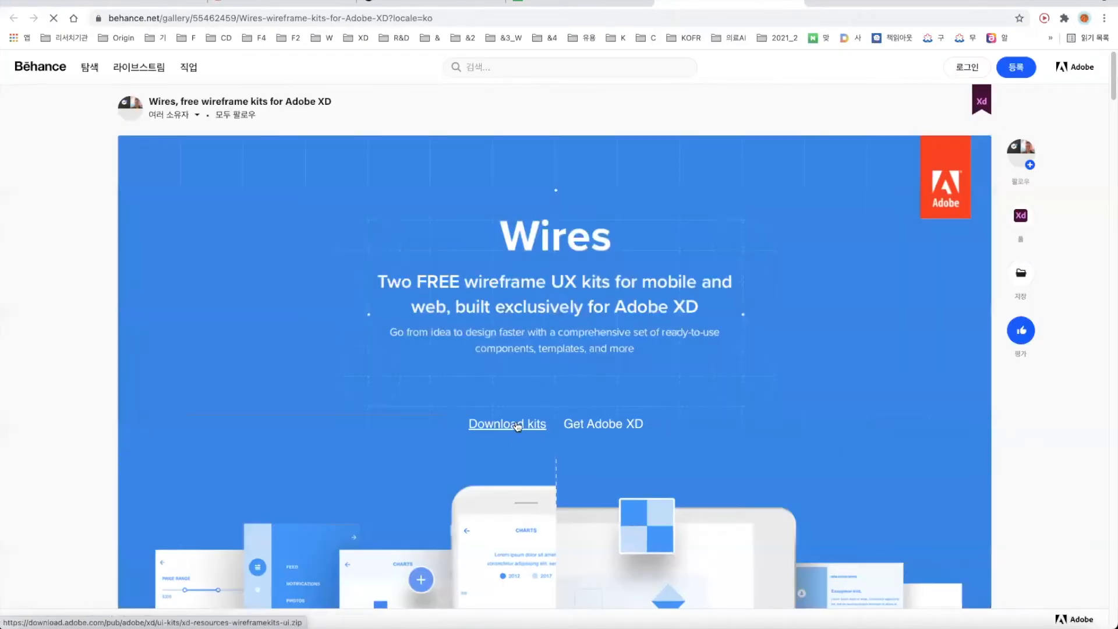
pyautogui.click(507, 425)
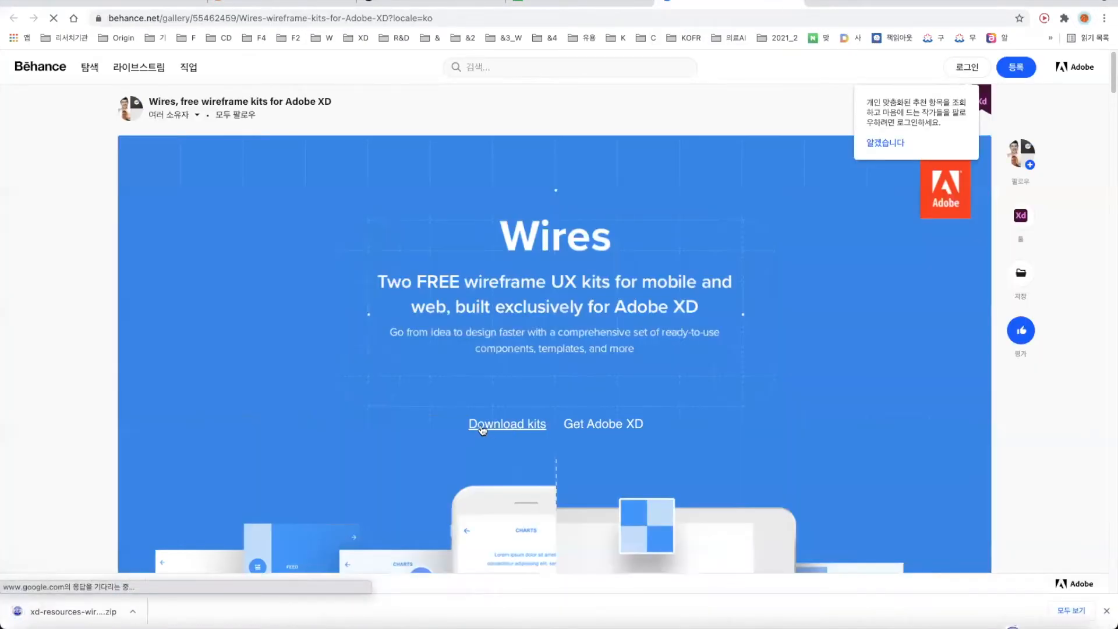
pyautogui.click(95, 622)
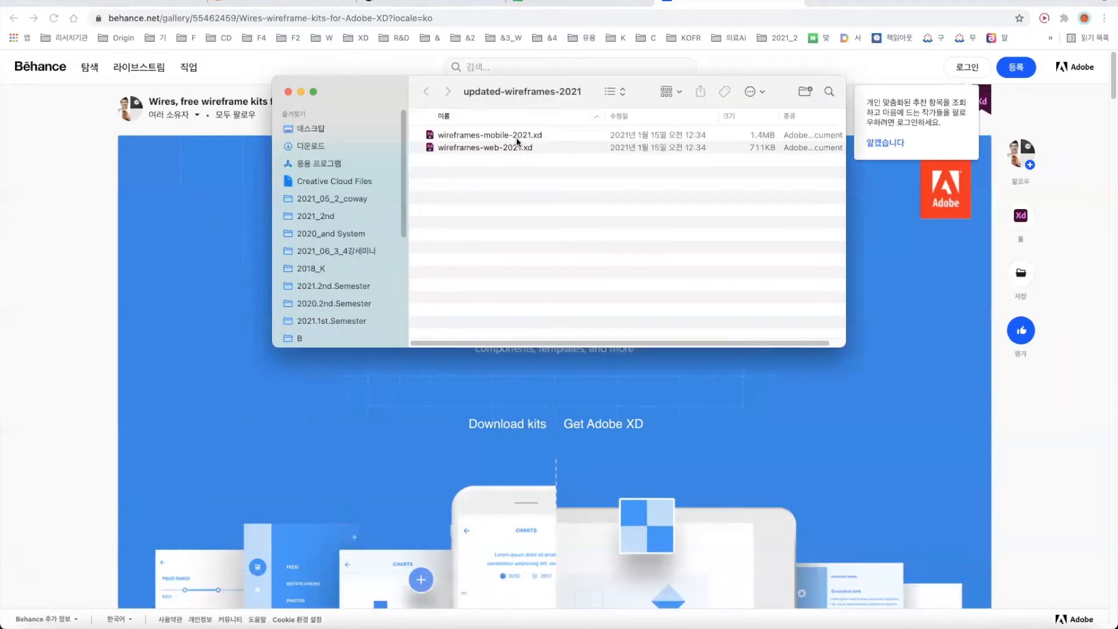
pyautogui.click(506, 135)
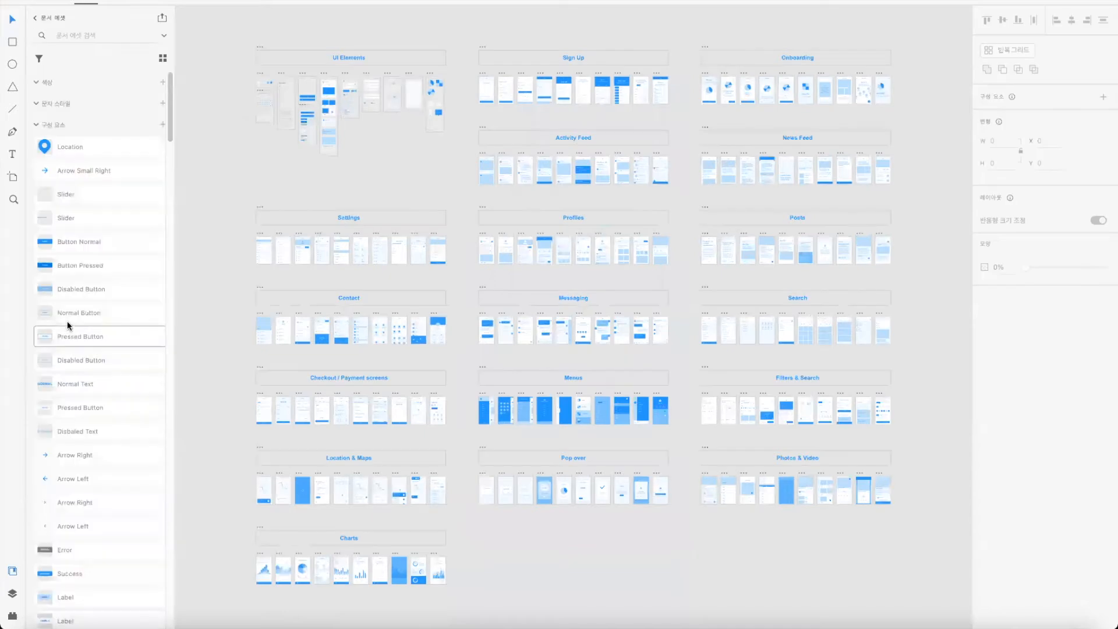
# Step: Place the Mnius and Heart icon components from the kit on the empty canvas beside the wireframe sections
pyautogui.scroll(-5, 61, 371)
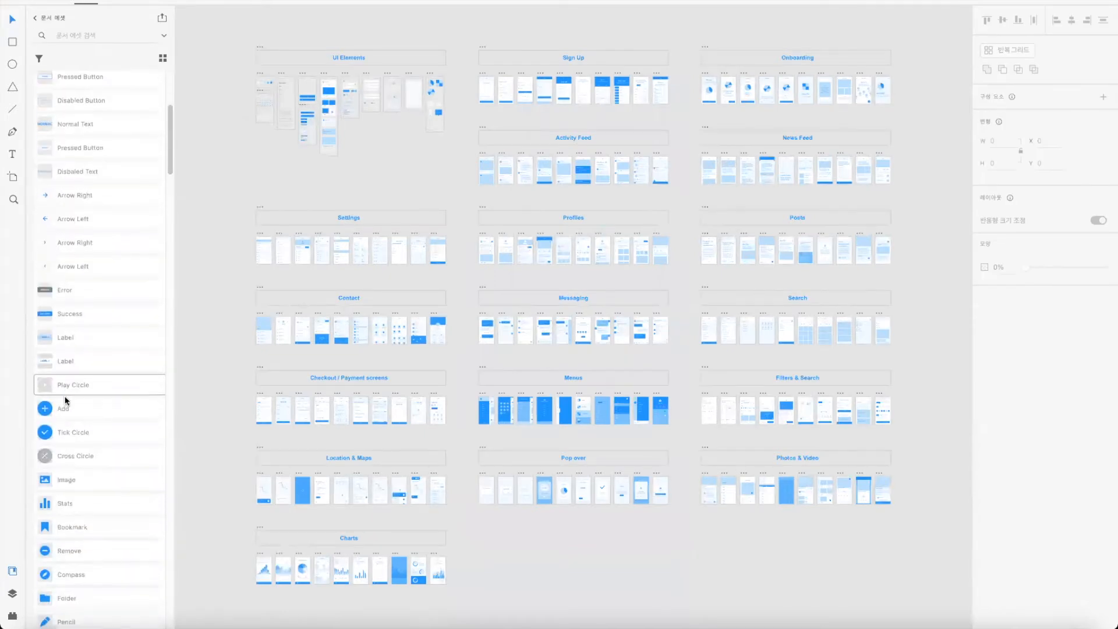
pyautogui.scroll(-3, 68, 450)
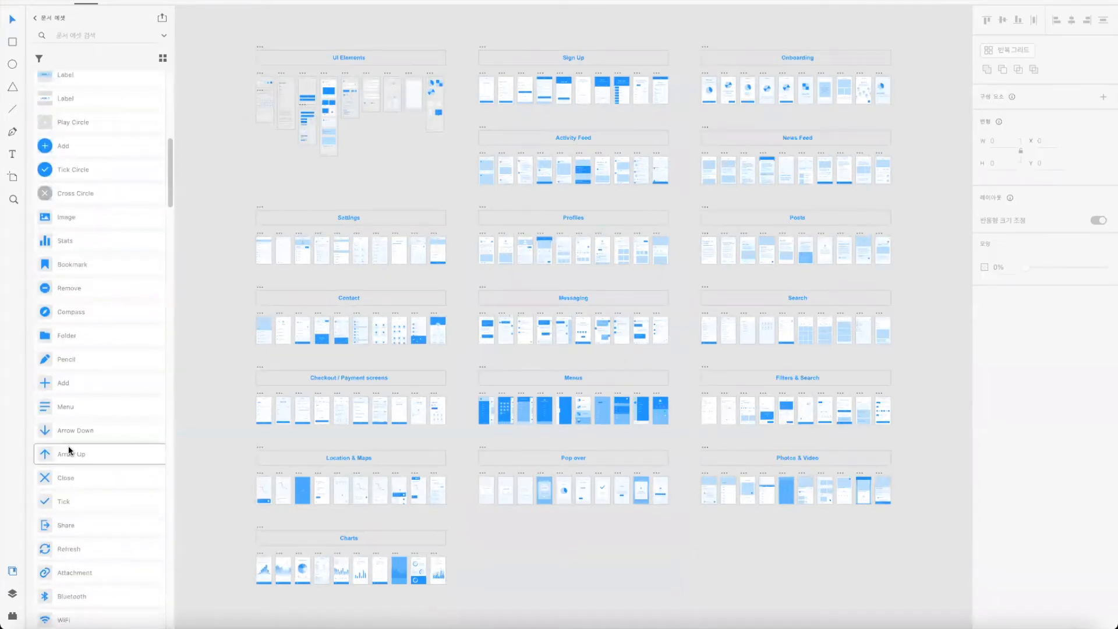
pyautogui.scroll(-8, 68, 452)
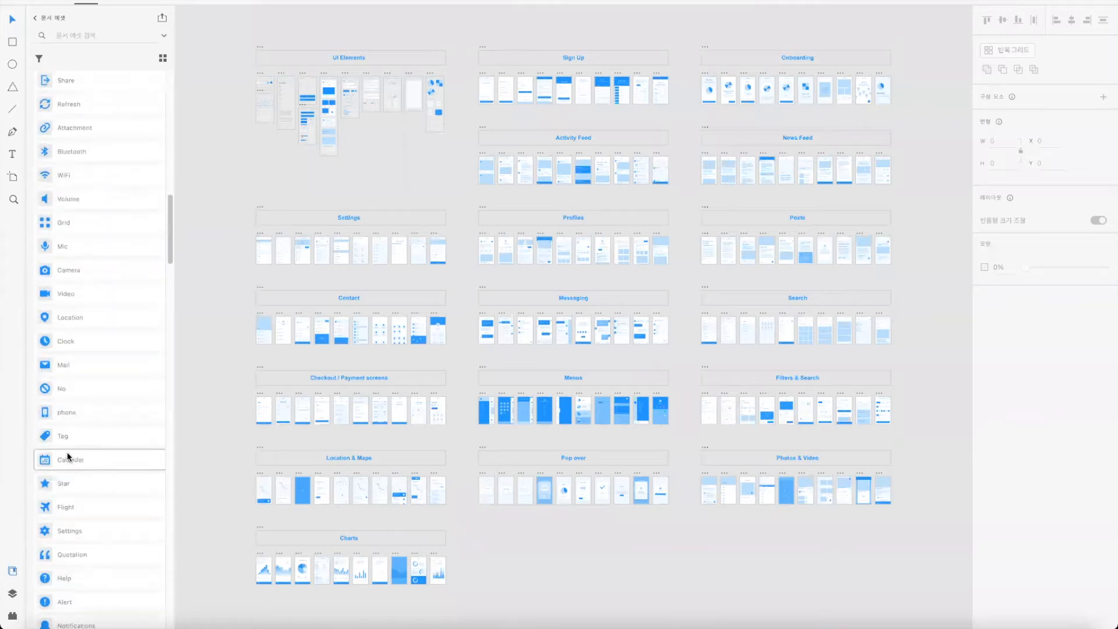
pyautogui.scroll(-14, 68, 456)
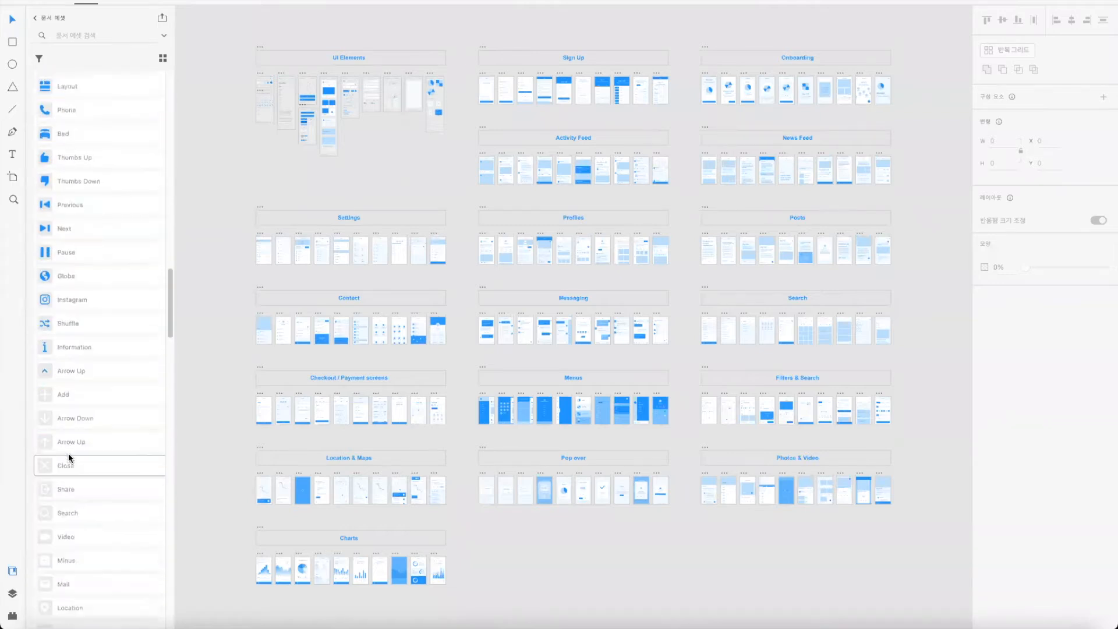
pyautogui.scroll(-10, 69, 457)
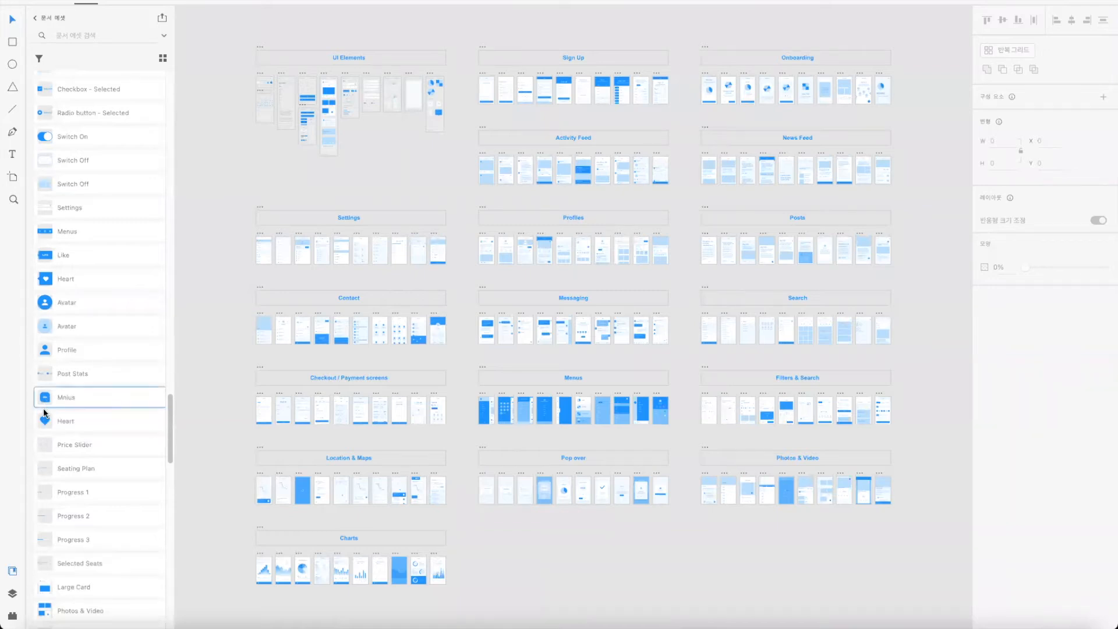
pyautogui.moveTo(43, 401); pyautogui.dragTo(191, 384)
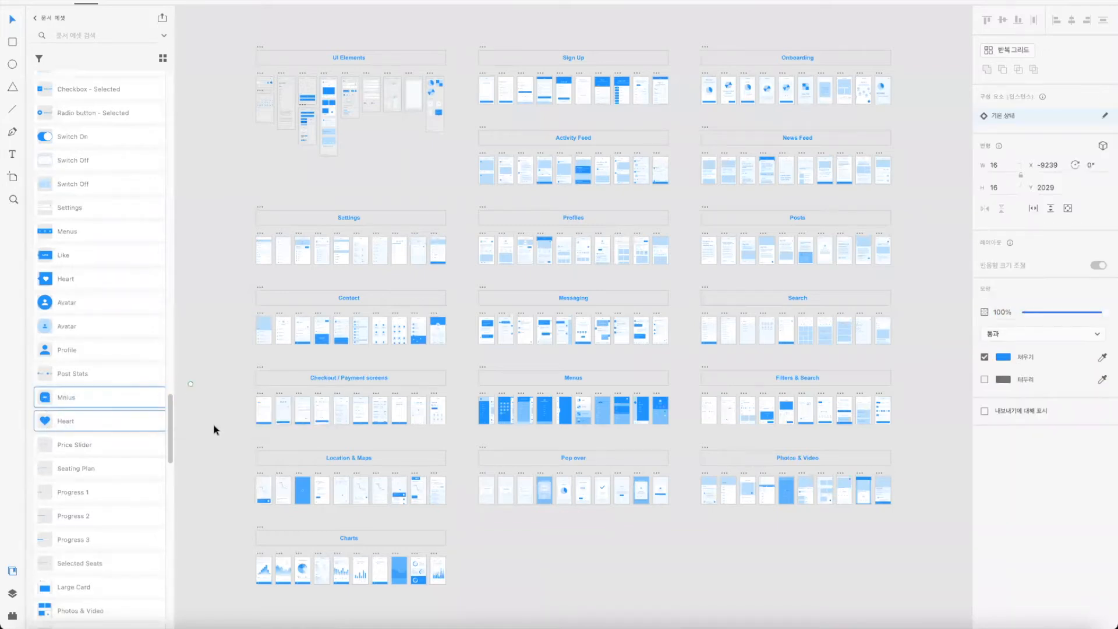
# Step: Copy both placed icons from the kit's canvas and switch back to the Home design document
pyautogui.press('super+equal')
pyautogui.press('super+equal')
pyautogui.press('space')
pyautogui.moveTo(273, 428); pyautogui.dragTo(654, 437)
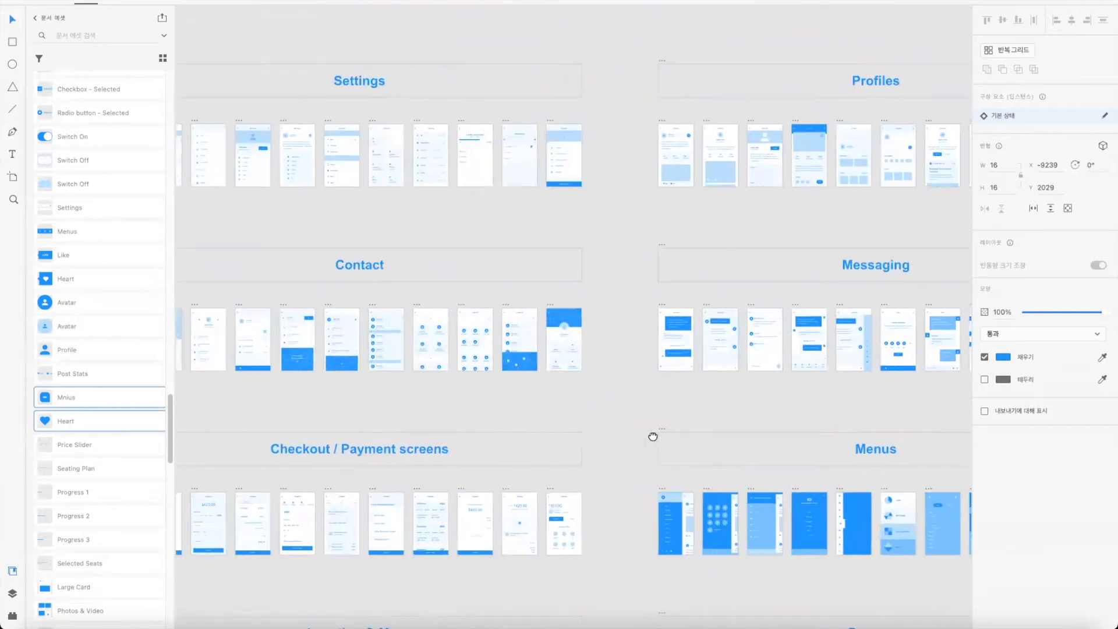
pyautogui.moveTo(193, 451); pyautogui.dragTo(543, 435)
pyautogui.click(449, 501)
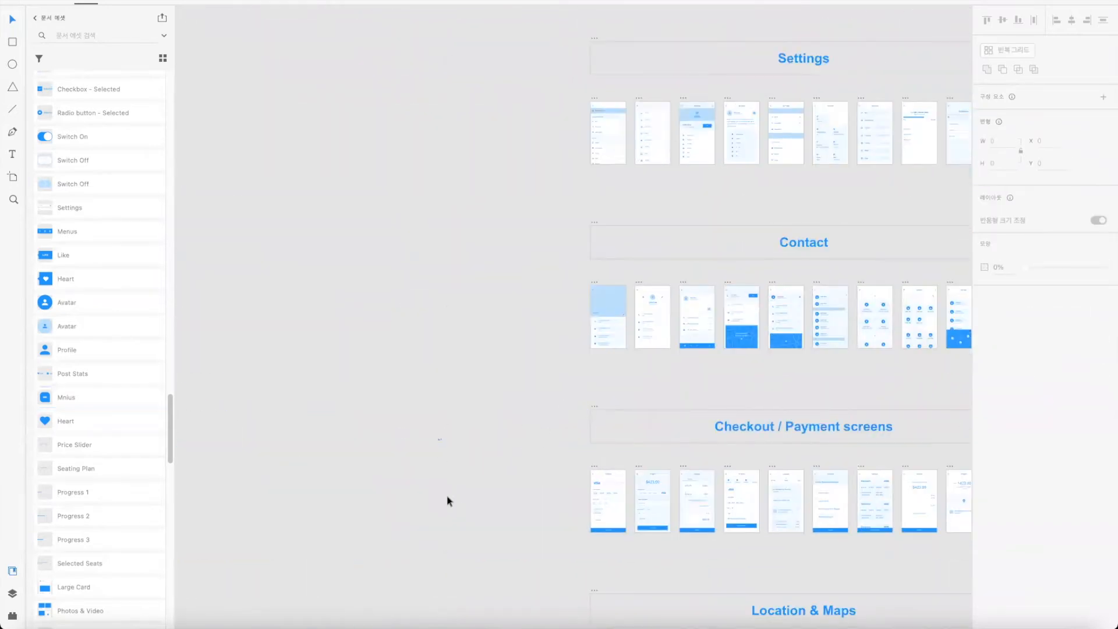
pyautogui.press('super+equal')
pyautogui.press('super+equal')
pyautogui.press('space')
pyautogui.moveTo(449, 499); pyautogui.dragTo(548, 256)
pyautogui.moveTo(386, 432); pyautogui.dragTo(462, 297)
pyautogui.moveTo(357, 376); pyautogui.dragTo(250, 298)
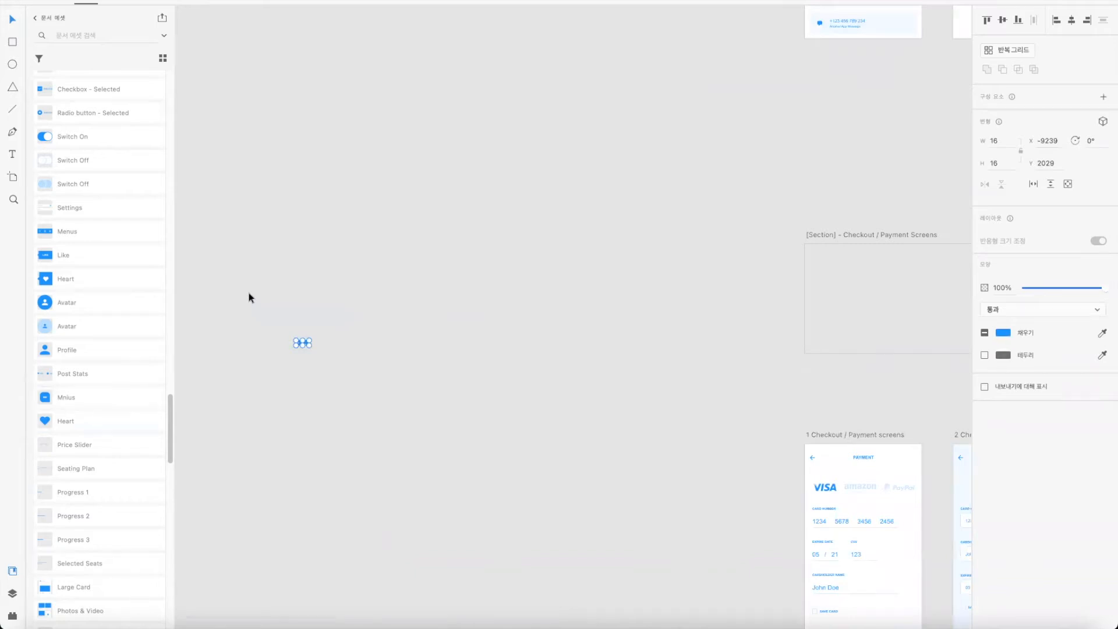
pyautogui.click(375, 320)
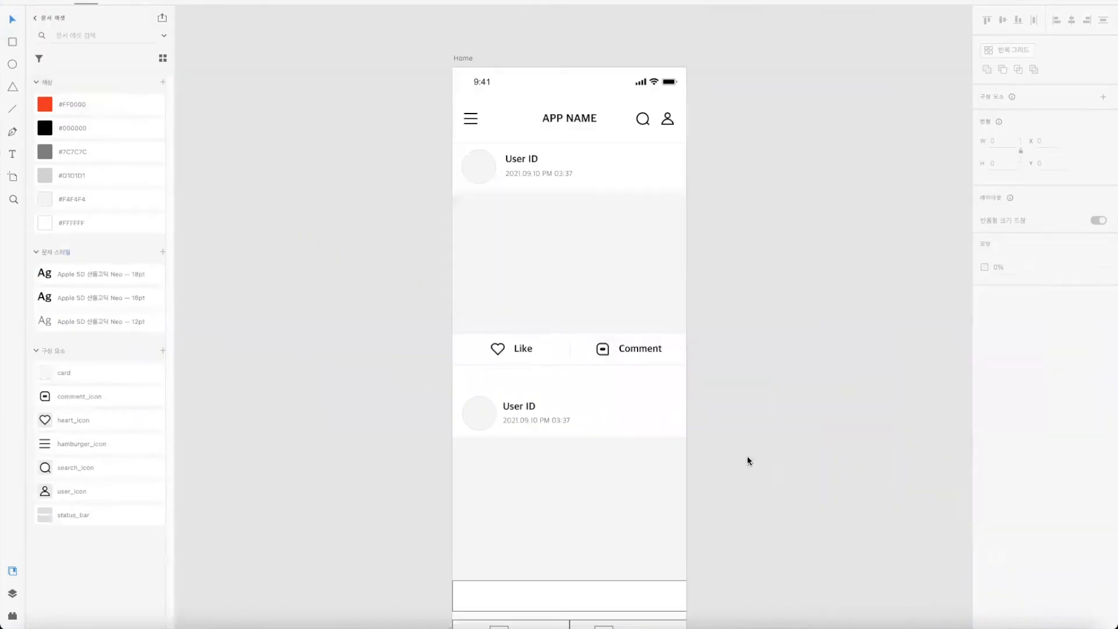
# Step: Paste the copied icons into the Home artboard and move both into the empty area below the Like half
pyautogui.scroll(-5, 747, 460)
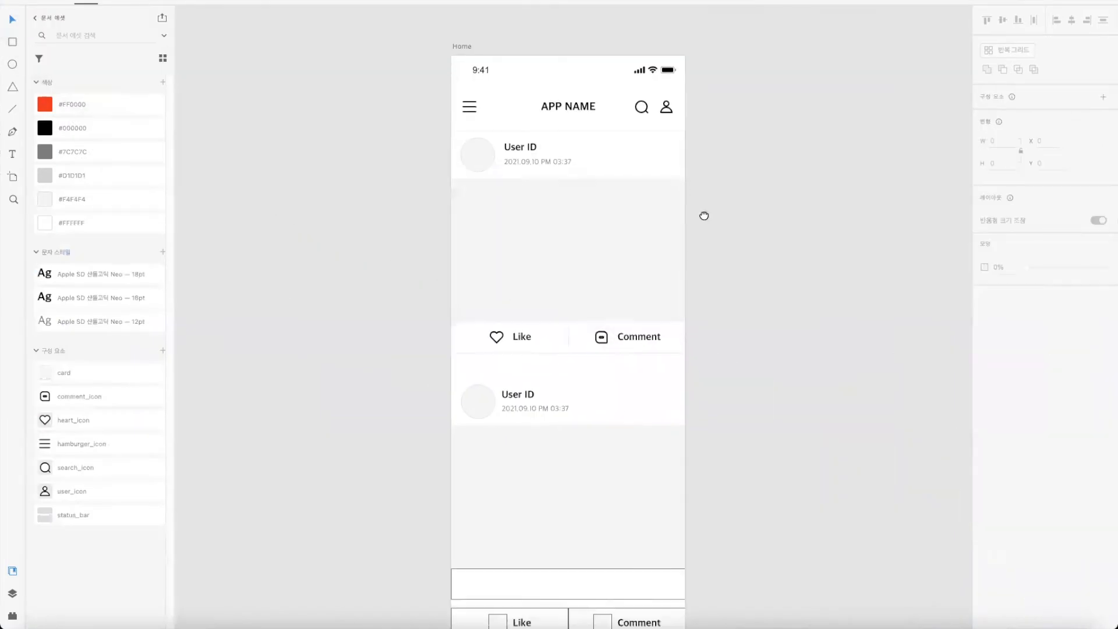
pyautogui.hotkey('ctrl', 'v')
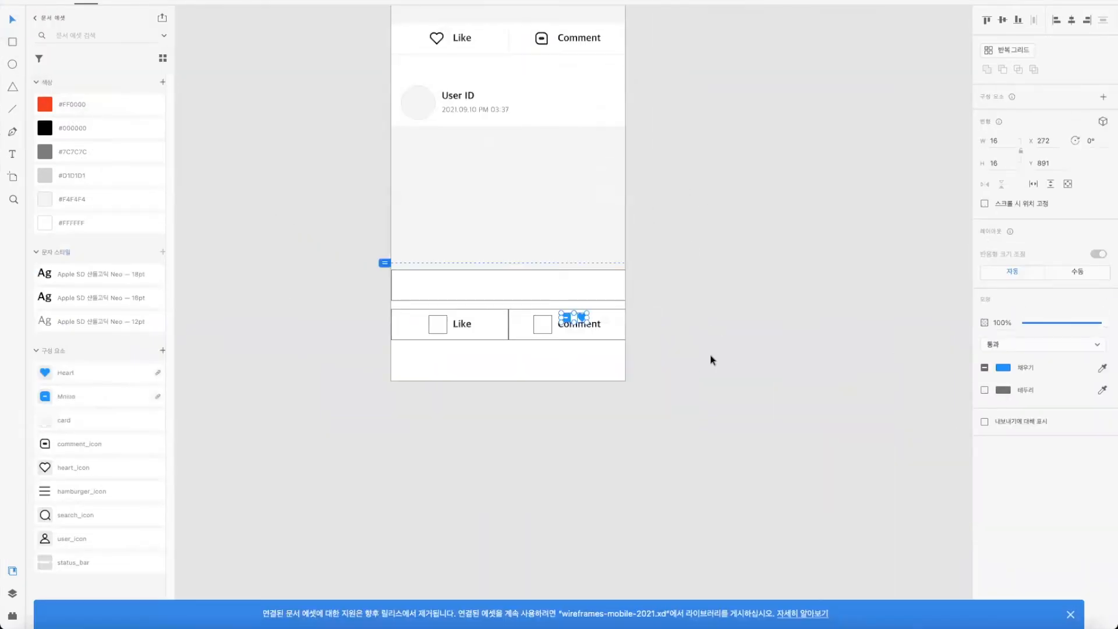
pyautogui.click(710, 355)
pyautogui.click(583, 317)
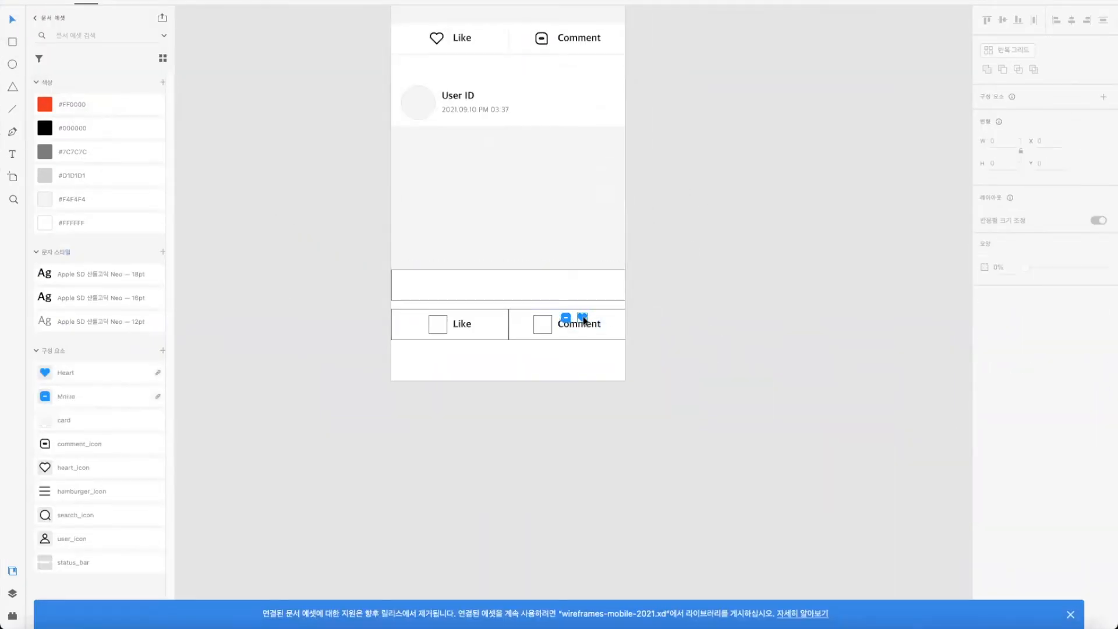
pyautogui.keyDown('shift'); pyautogui.click(563, 318); pyautogui.keyUp('shift')
pyautogui.moveTo(563, 318); pyautogui.dragTo(416, 368)
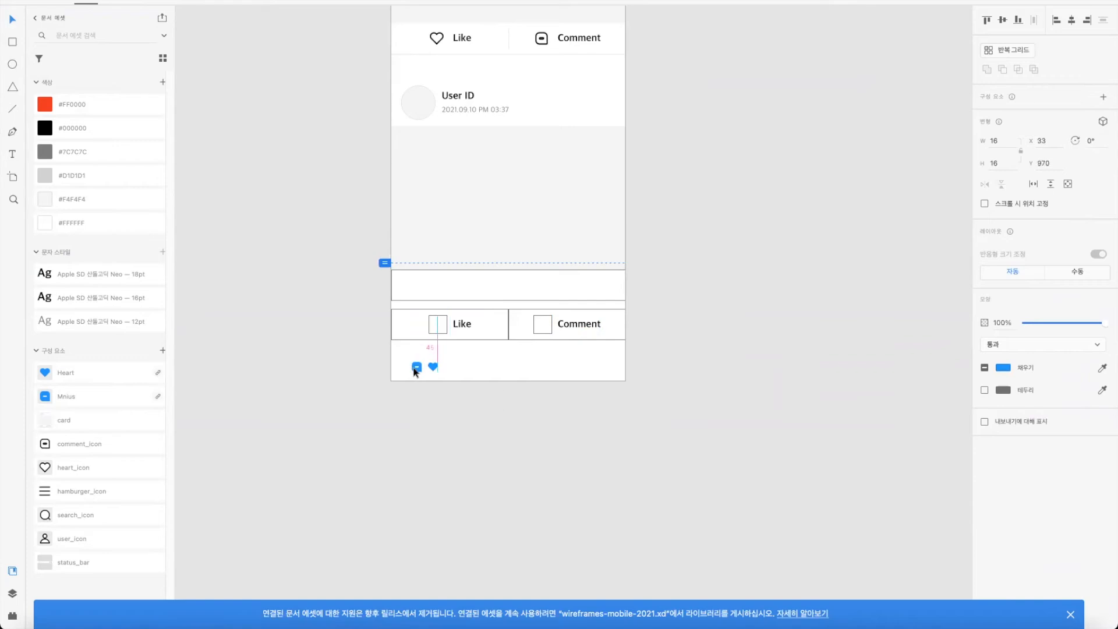
# Step: Examine the linked Heart and Mnius components in the document assets and their pasted instances on the Home artboard
pyautogui.click(454, 431)
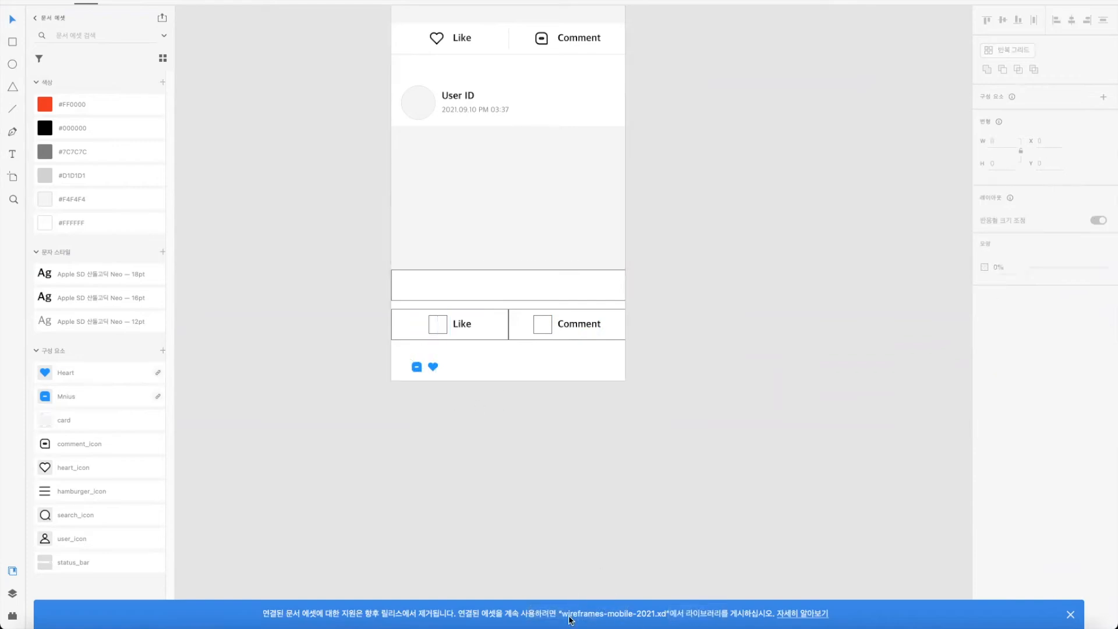
pyautogui.click(121, 372)
pyautogui.keyDown('shift'); pyautogui.click(128, 398); pyautogui.keyUp('shift')
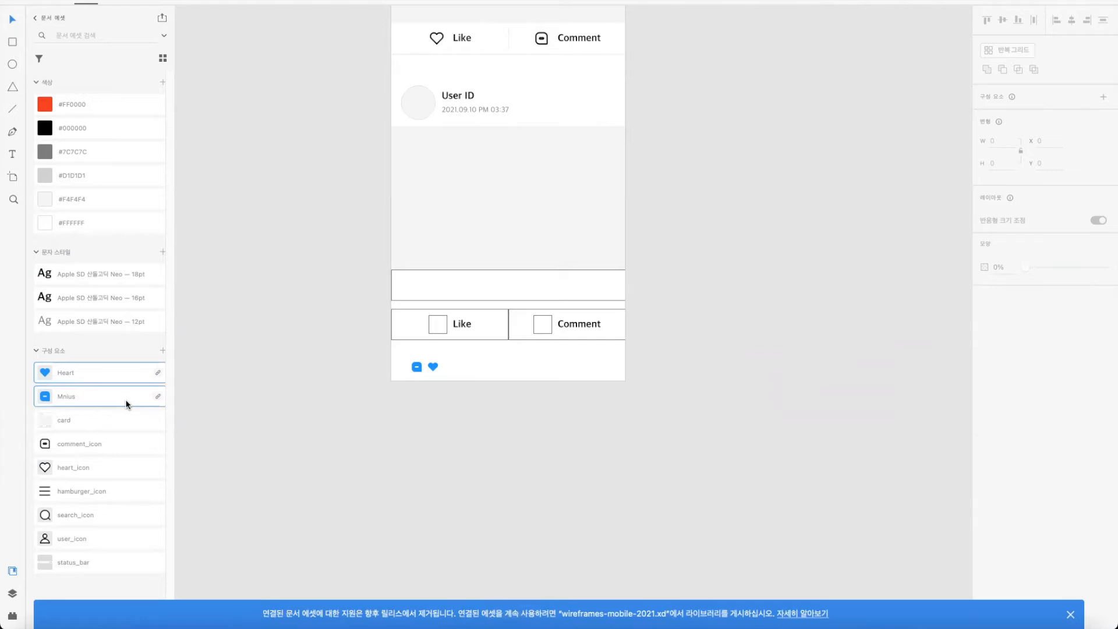
pyautogui.click(415, 367)
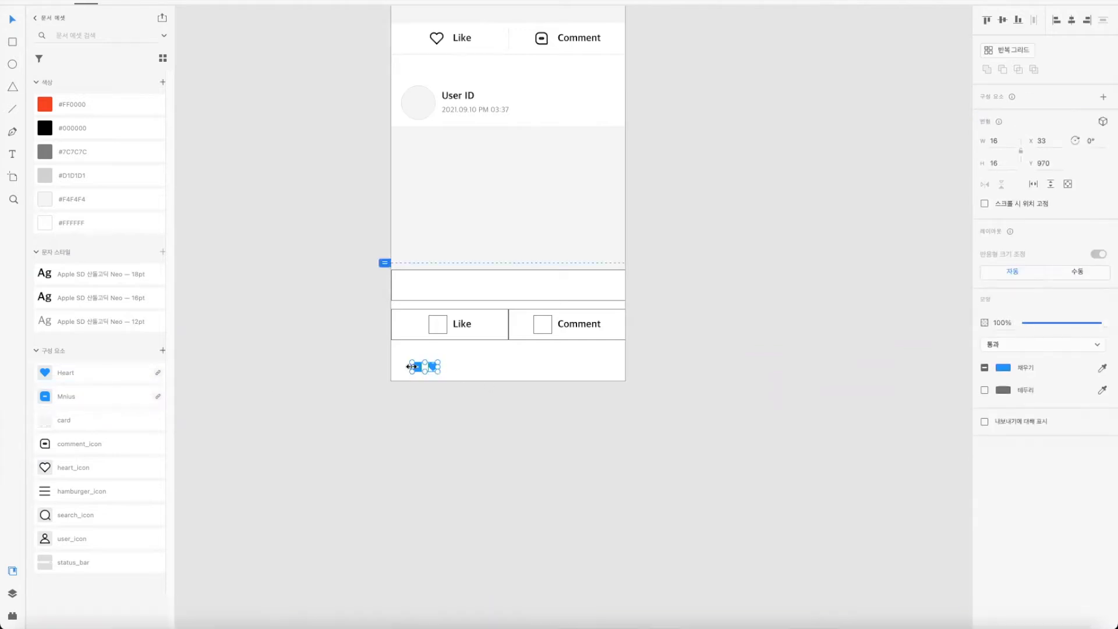
pyautogui.rightClick(413, 367)
pyautogui.click(310, 399)
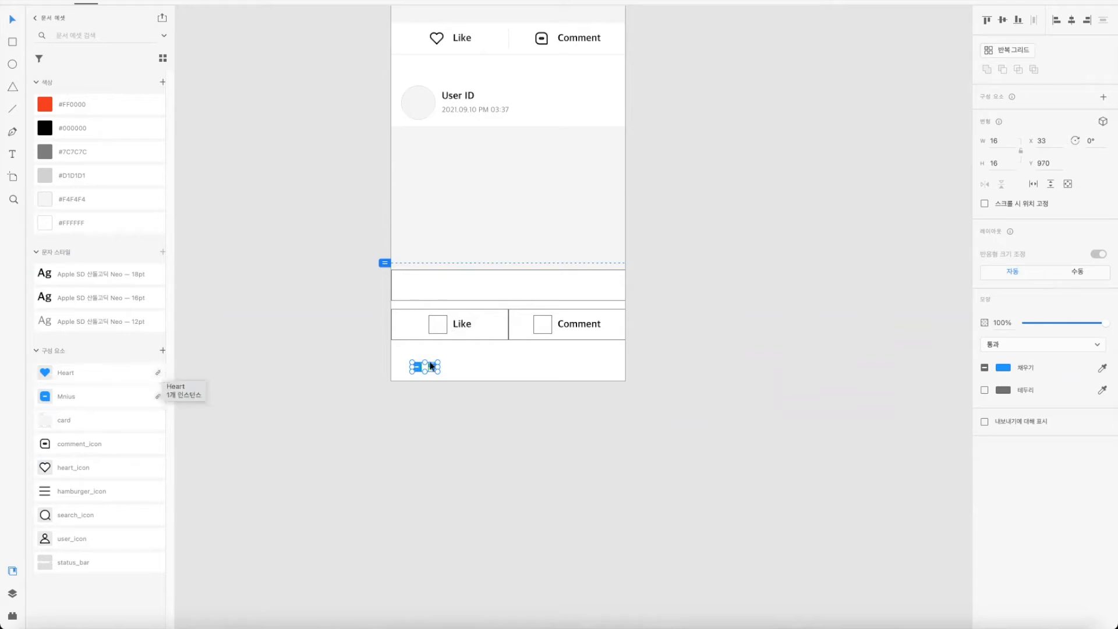
pyautogui.click(474, 380)
pyautogui.click(433, 367)
pyautogui.click(417, 367)
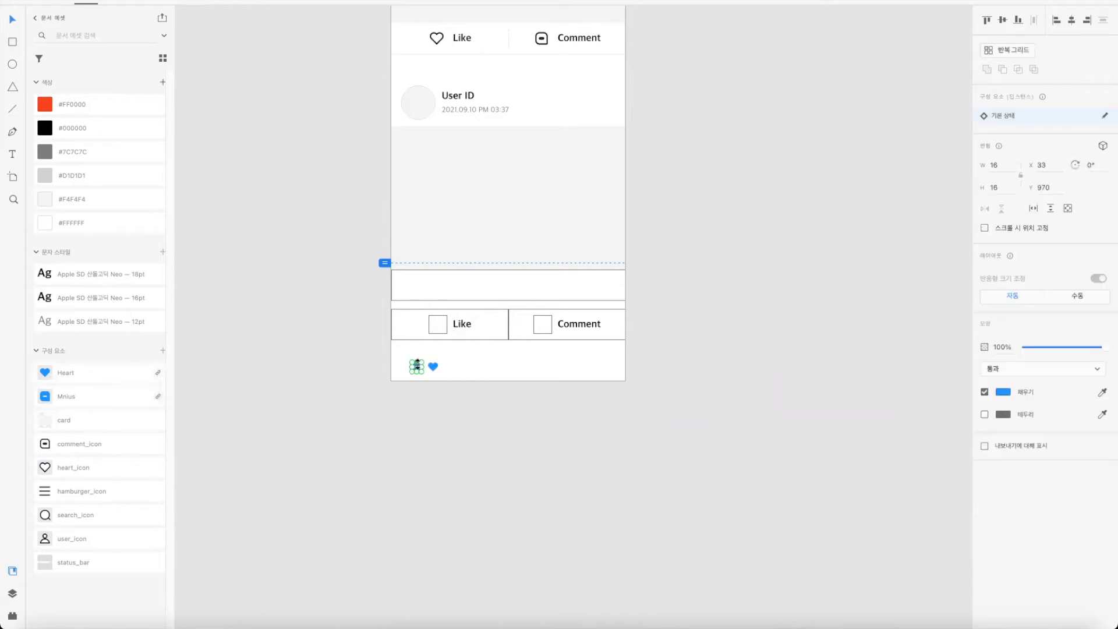
pyautogui.click(452, 399)
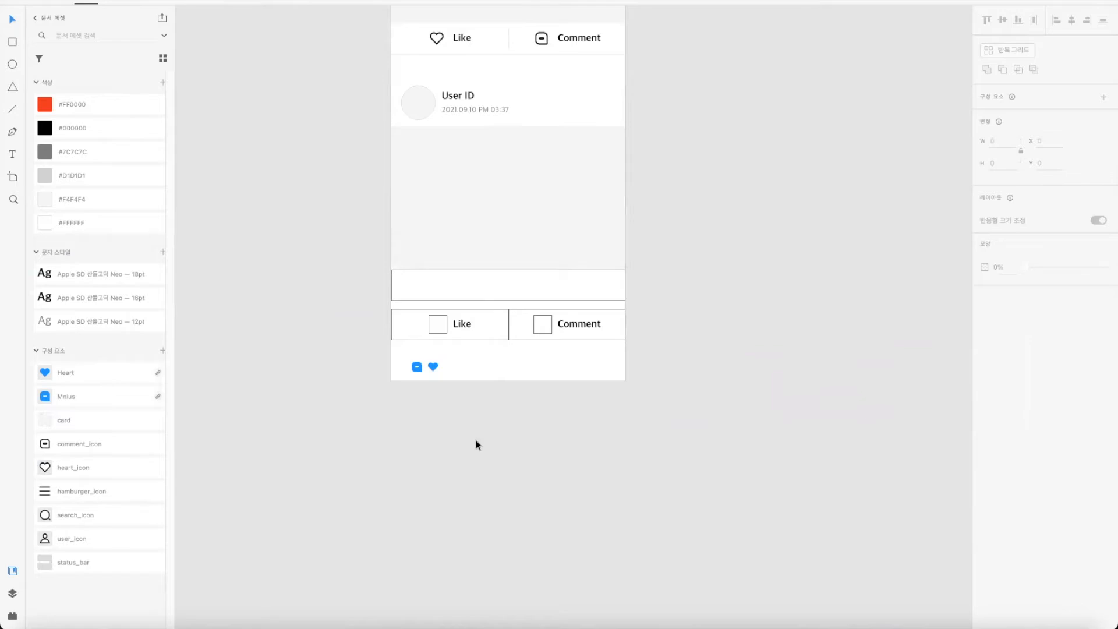
# Step: Unlink the pasted Heart icon below the Like half from its source component
pyautogui.press('super+equal')
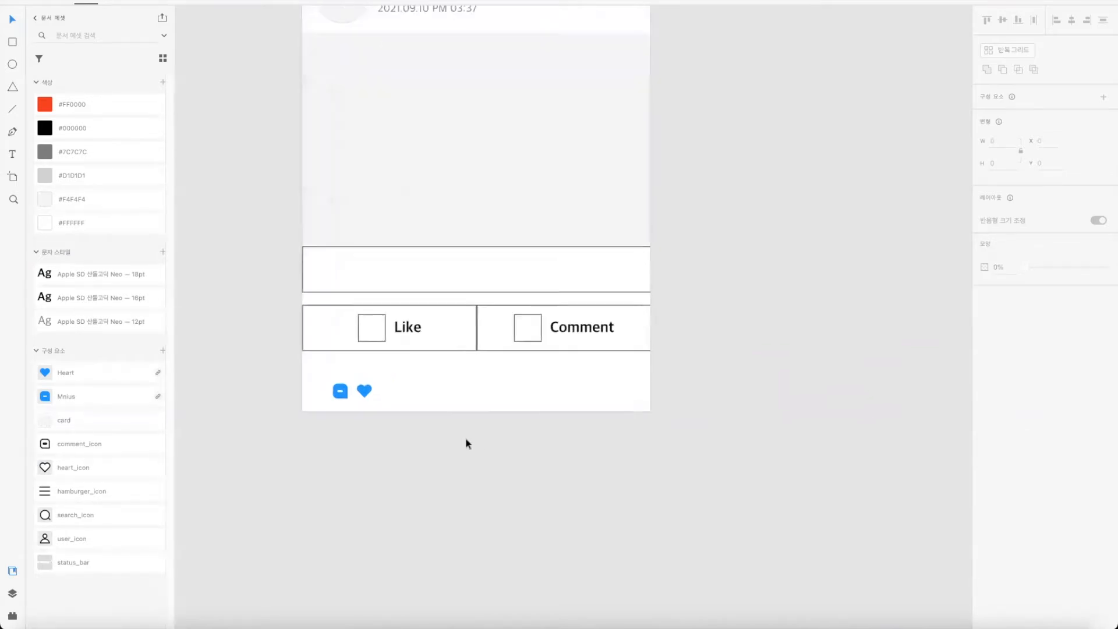
pyautogui.moveTo(474, 452); pyautogui.dragTo(583, 440)
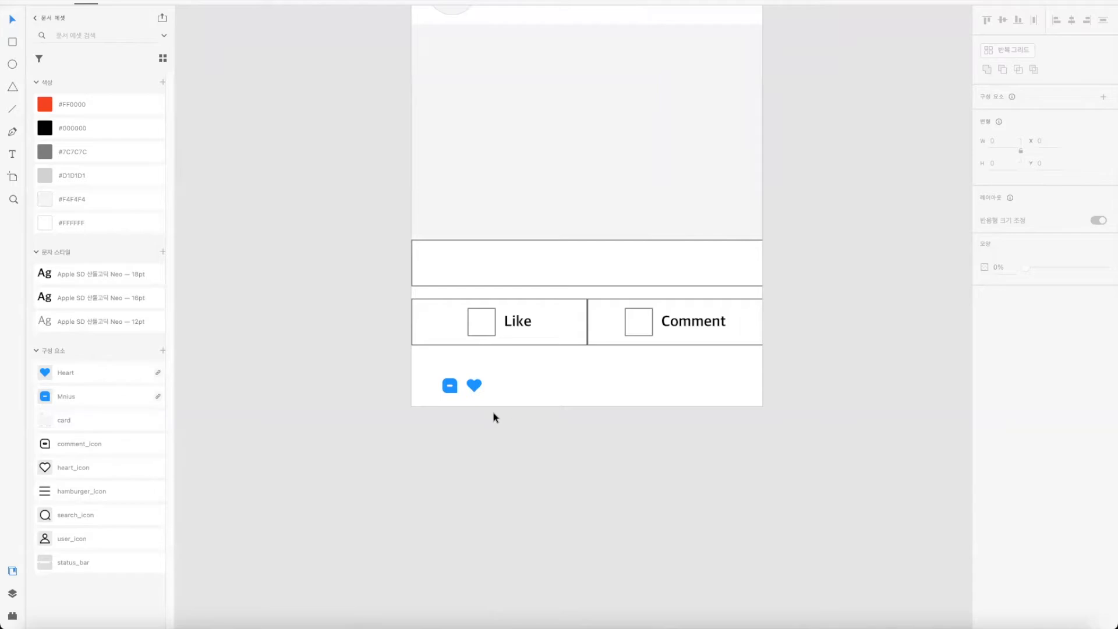
pyautogui.click(473, 385)
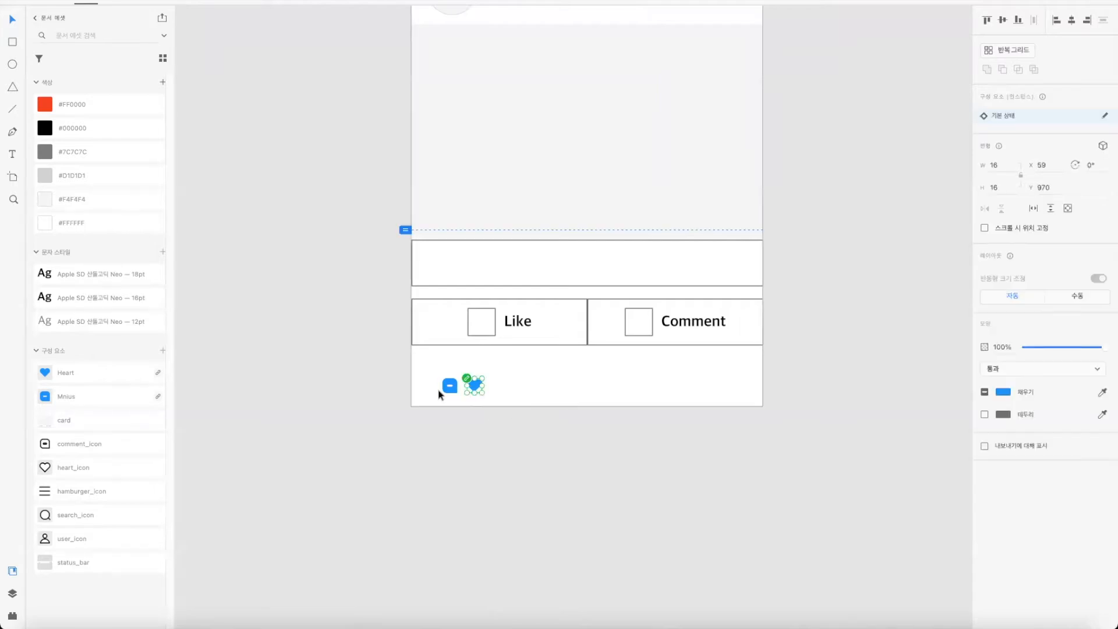
pyautogui.click(461, 450)
pyautogui.click(474, 388)
pyautogui.rightClick(476, 390)
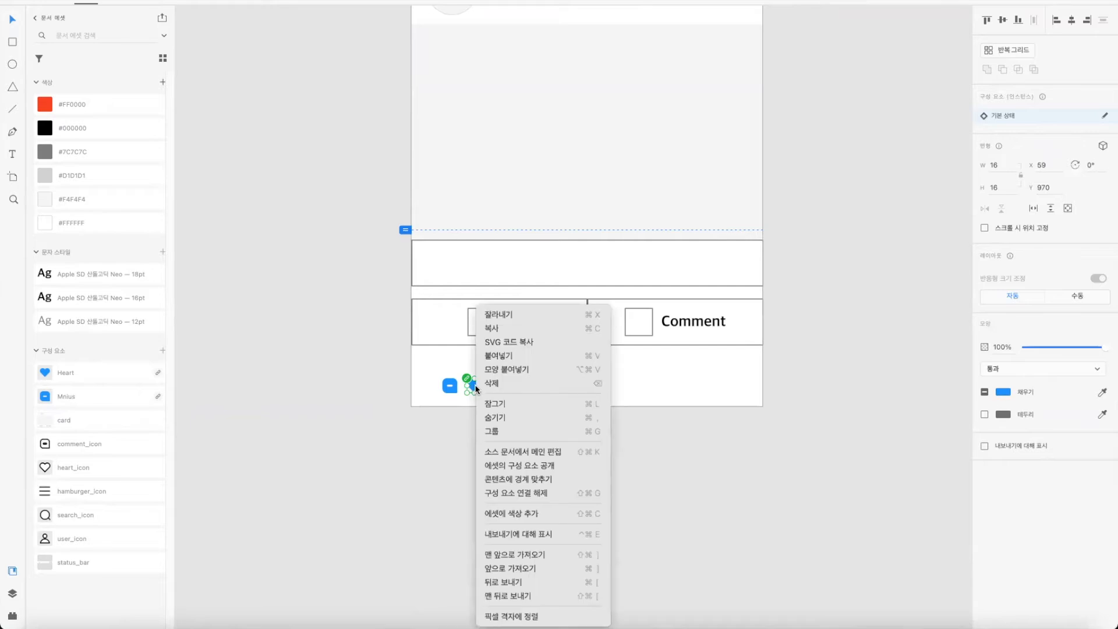
pyautogui.click(537, 495)
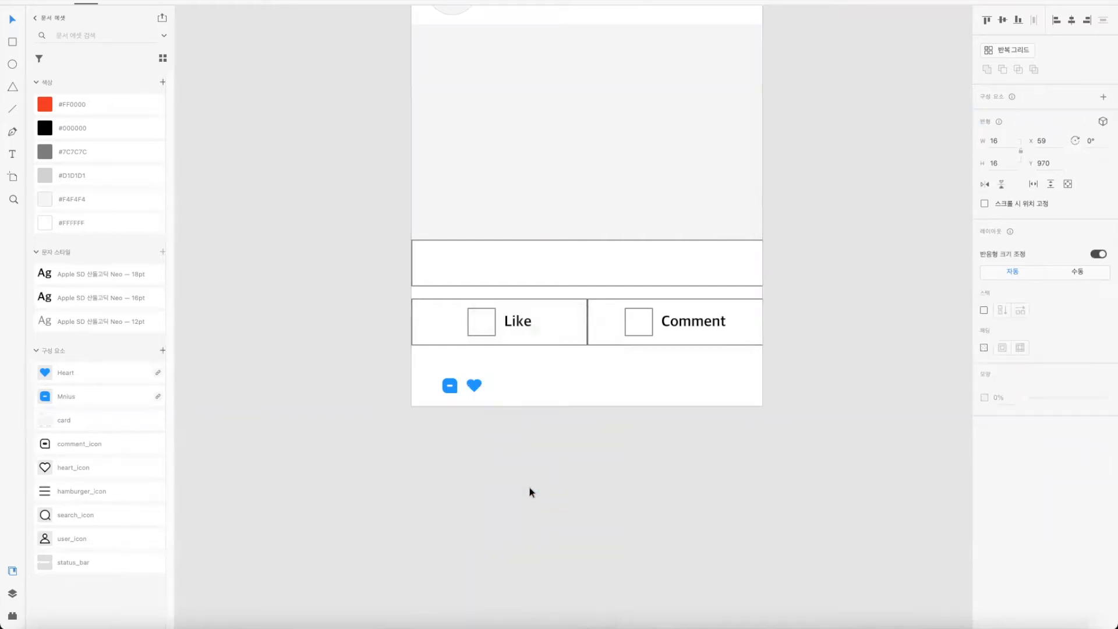
# Step: Unlink the pasted Mnius icon beside the heart from its source component
pyautogui.click(449, 387)
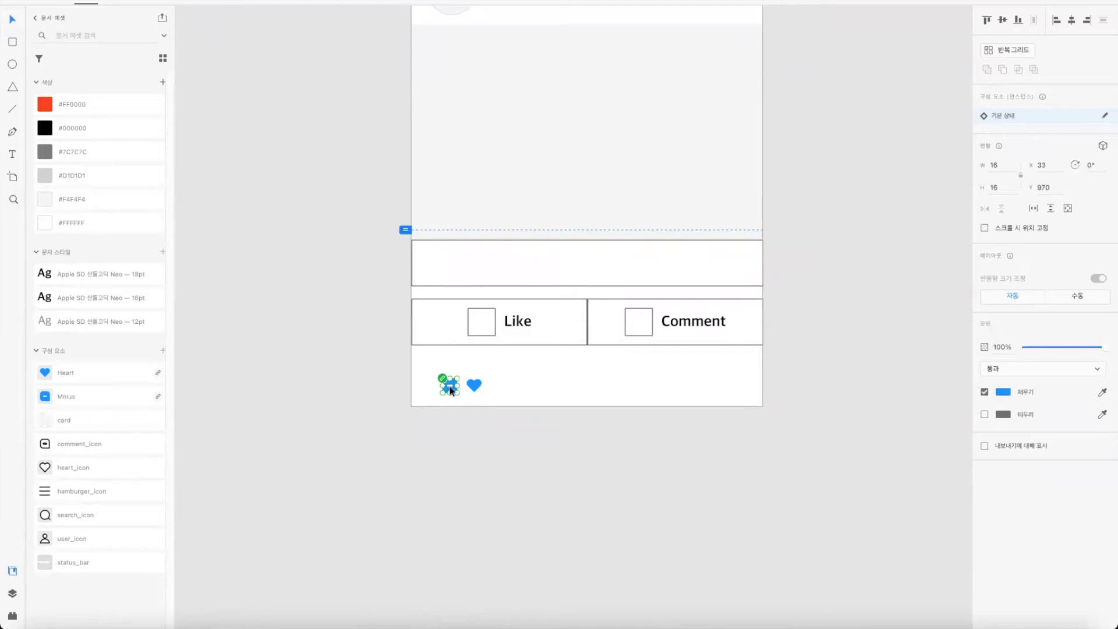
pyautogui.rightClick(450, 387)
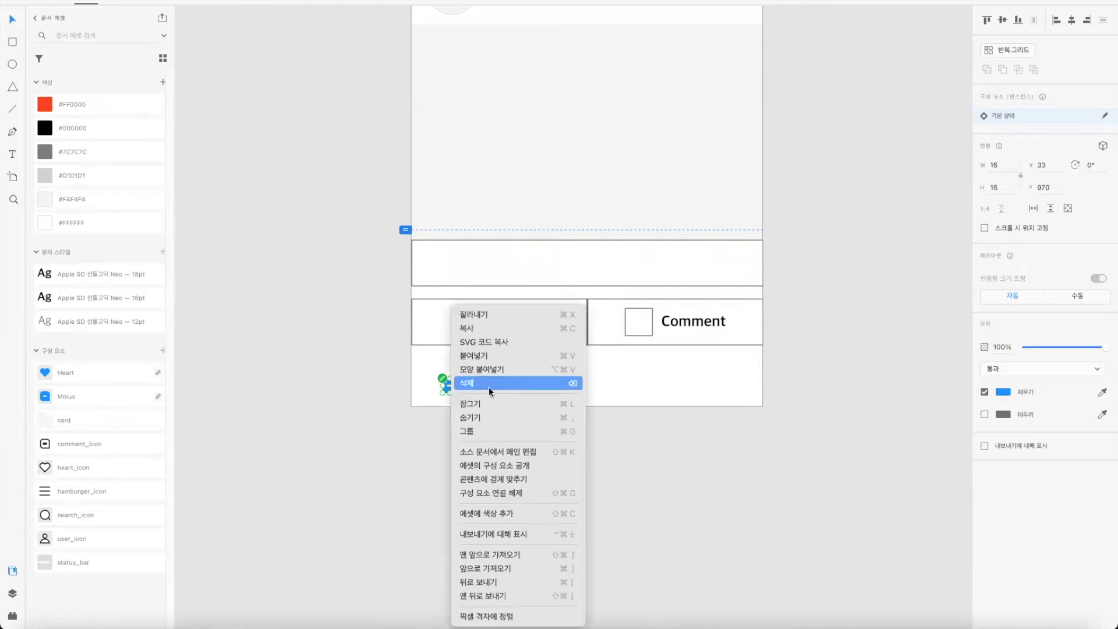
pyautogui.click(514, 493)
pyautogui.click(426, 464)
# Step: Delete the linked Heart and Mnius components from the document assets
pyautogui.click(107, 374)
pyautogui.keyDown('shift'); pyautogui.click(111, 395); pyautogui.keyUp('shift')
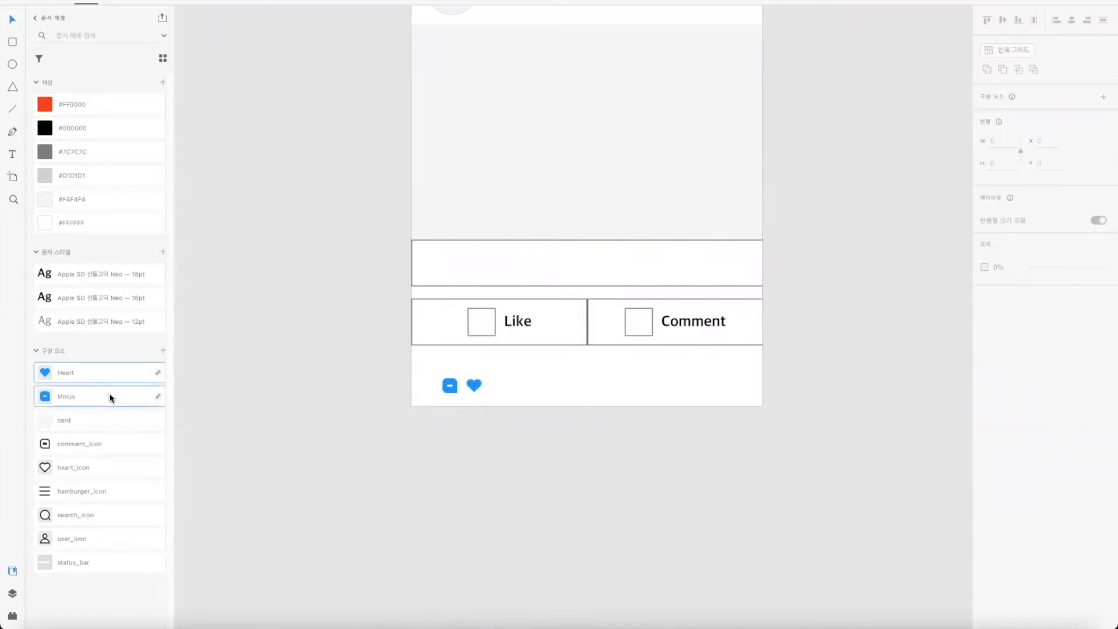
pyautogui.rightClick(110, 394)
pyautogui.click(132, 401)
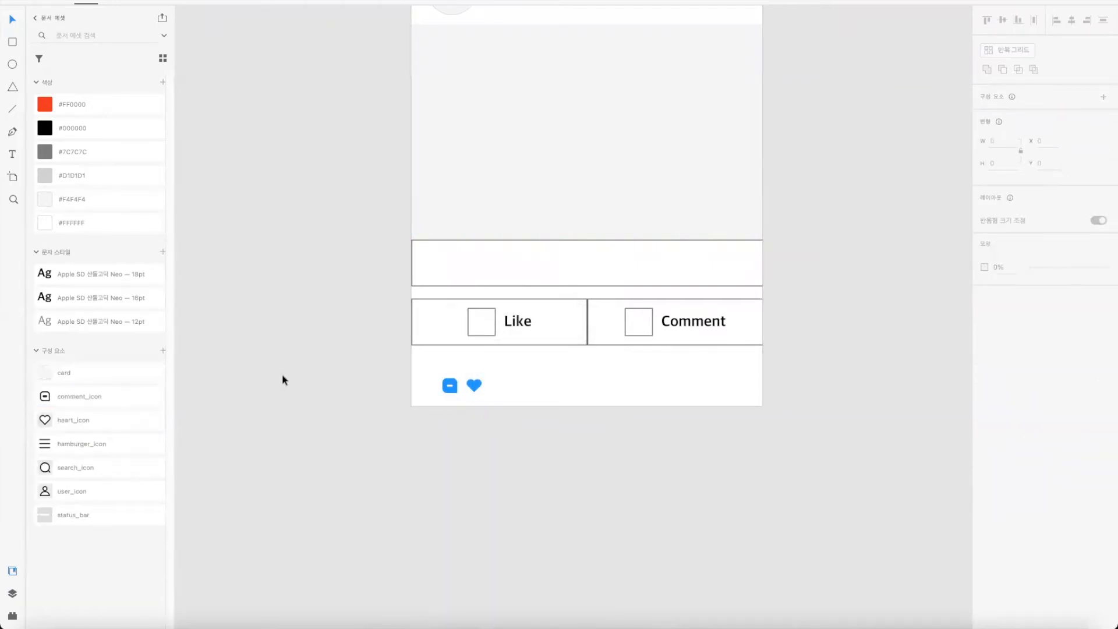
# Step: Compare the size of the placeholder square beside Like with the sizes of the two pasted icons
pyautogui.press('super+=')
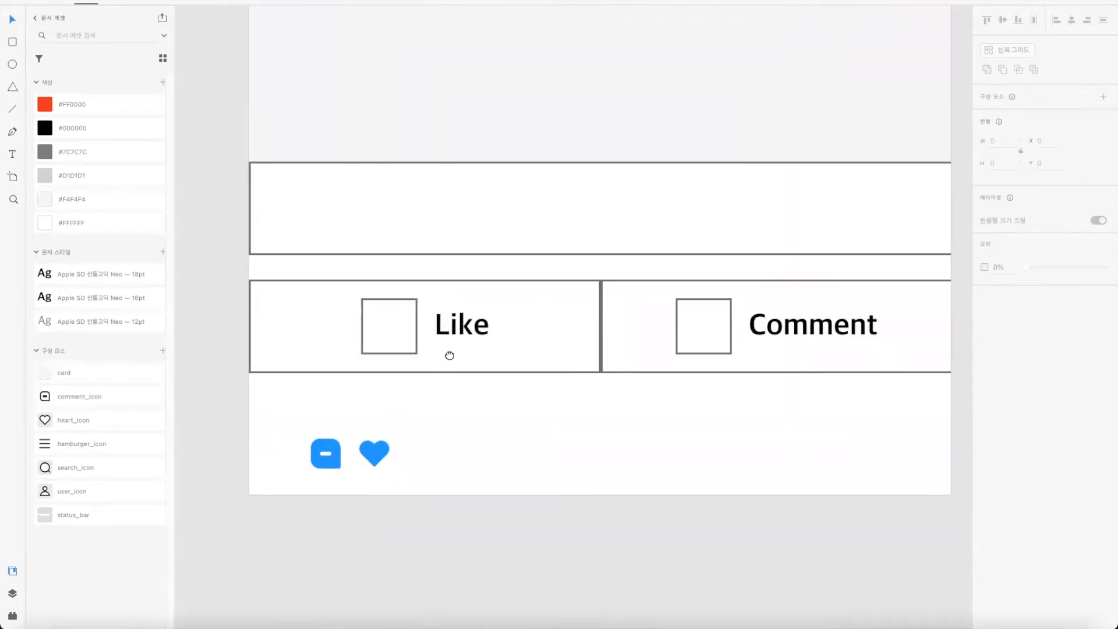
pyautogui.moveTo(449, 356); pyautogui.dragTo(534, 308)
pyautogui.click(476, 256)
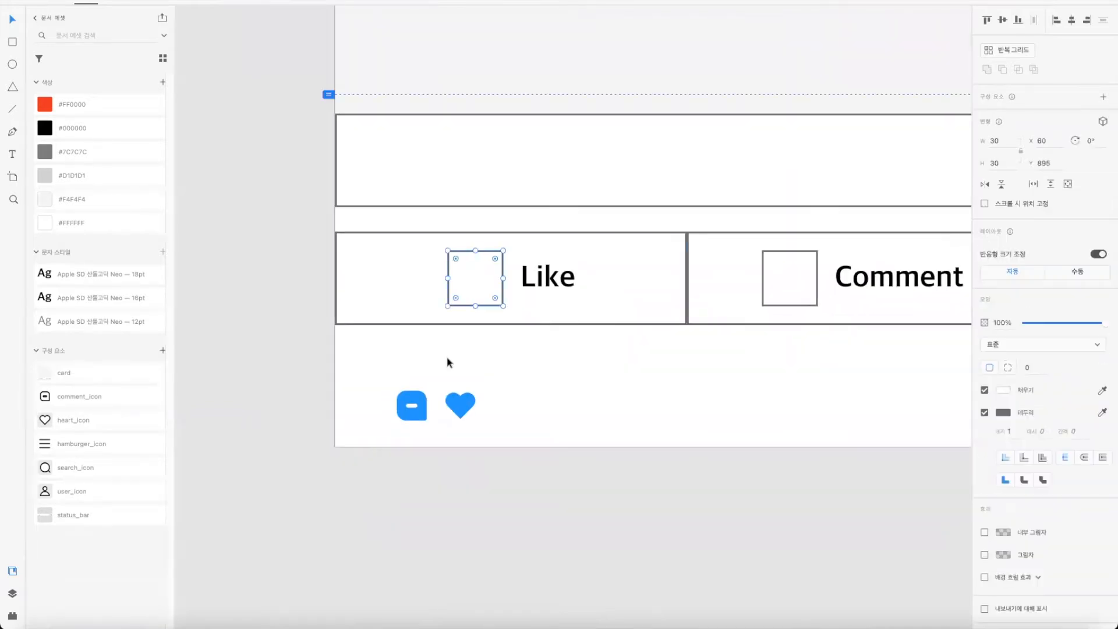
pyautogui.click(414, 401)
pyautogui.click(460, 404)
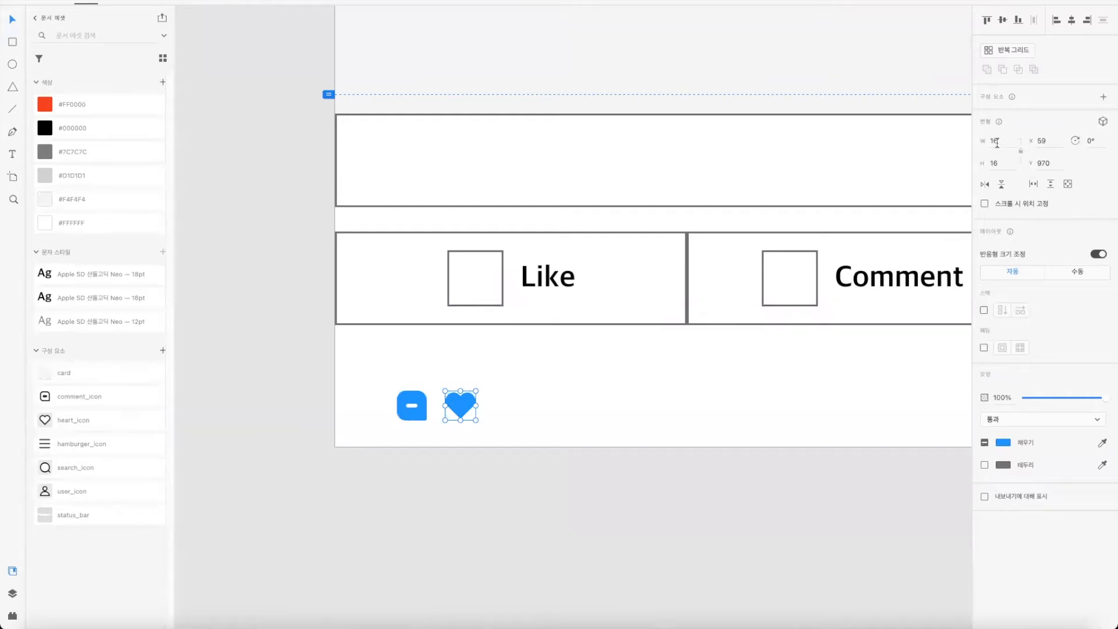
pyautogui.click(667, 394)
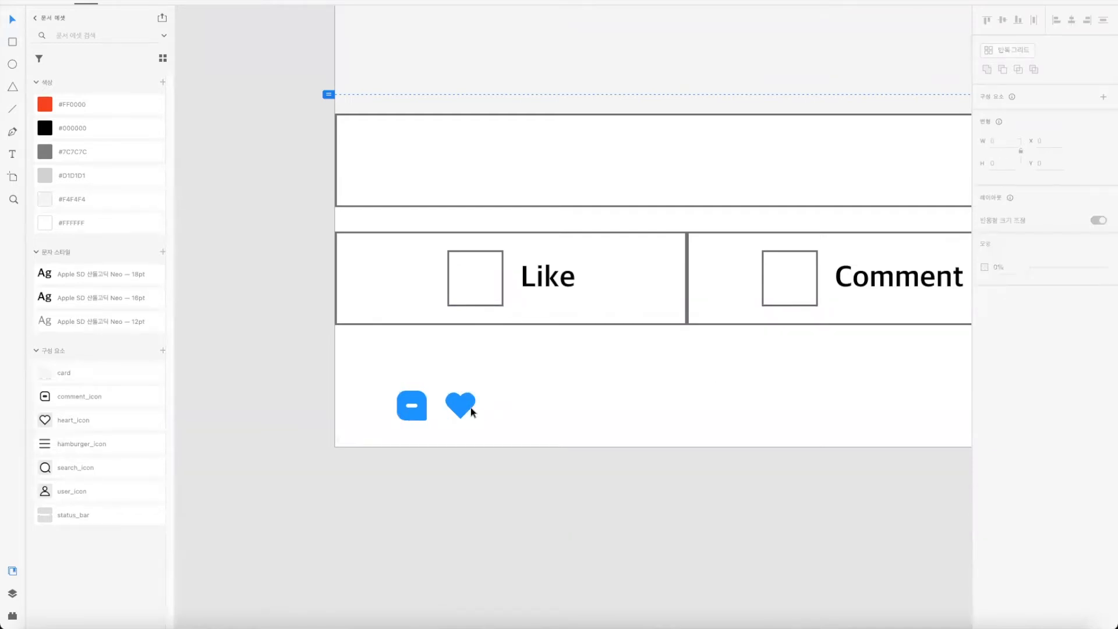
# Step: Resize the transparent bounding square inside the Heart icon group to 20 × 20 with proportions locked
pyautogui.click(464, 409)
pyautogui.press('super+=')
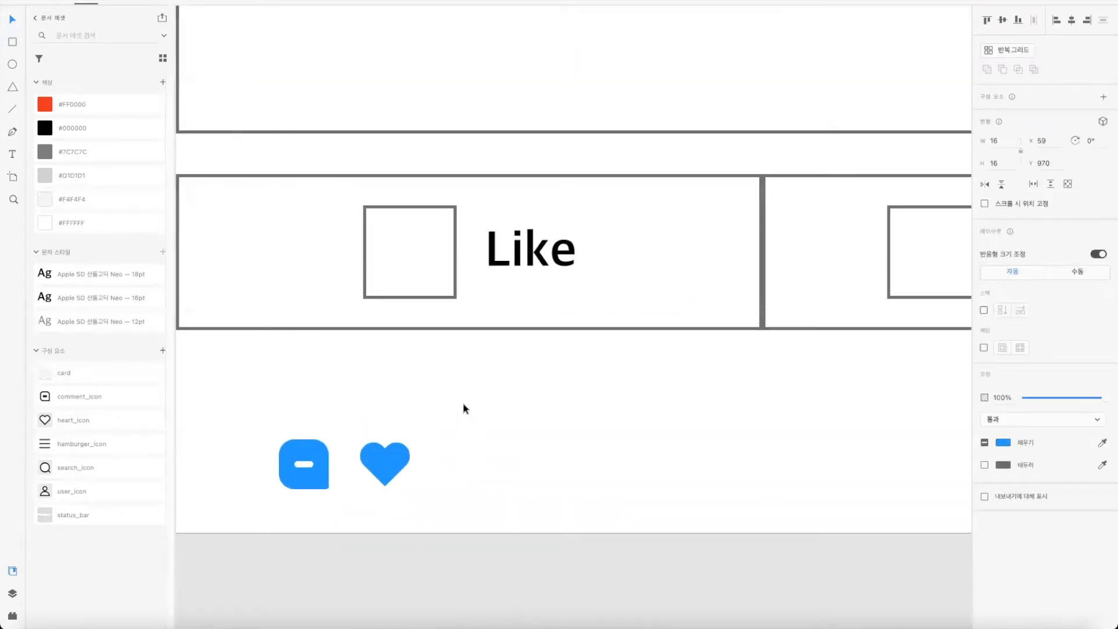
pyautogui.moveTo(466, 432); pyautogui.dragTo(548, 319)
pyautogui.doubleClick(467, 352)
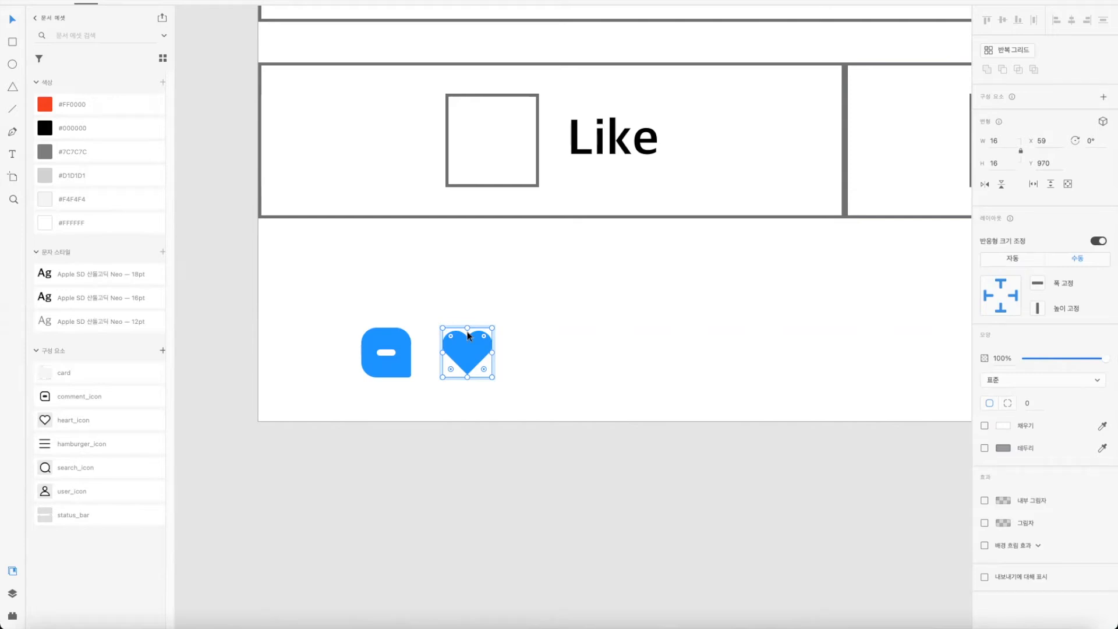
pyautogui.click(1011, 146)
pyautogui.write('20')
pyautogui.press('Return')
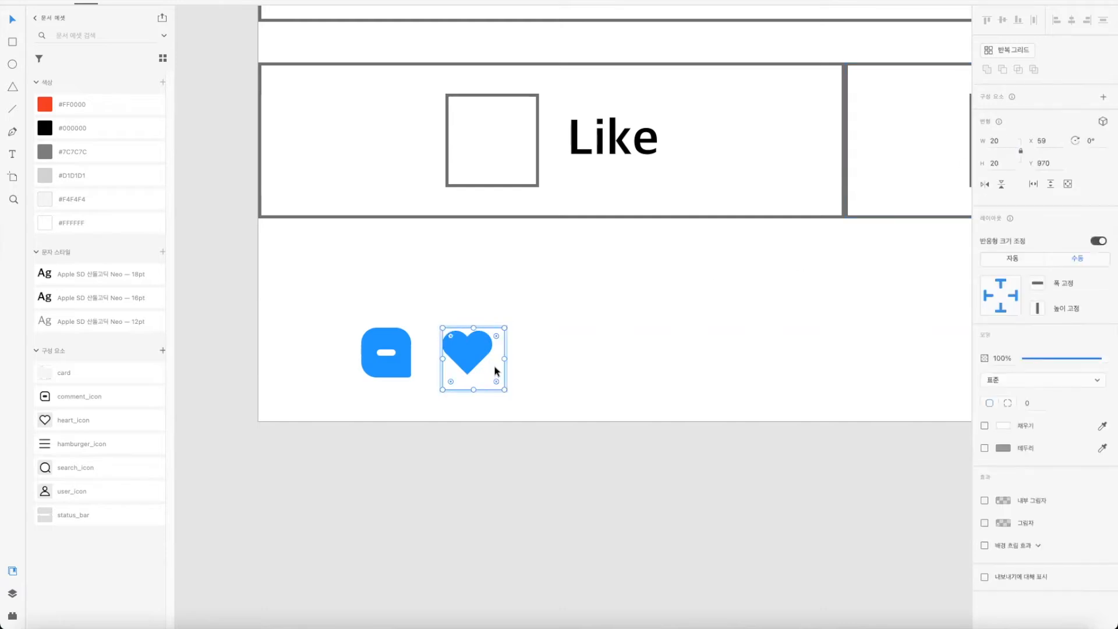
pyautogui.press('super+z')
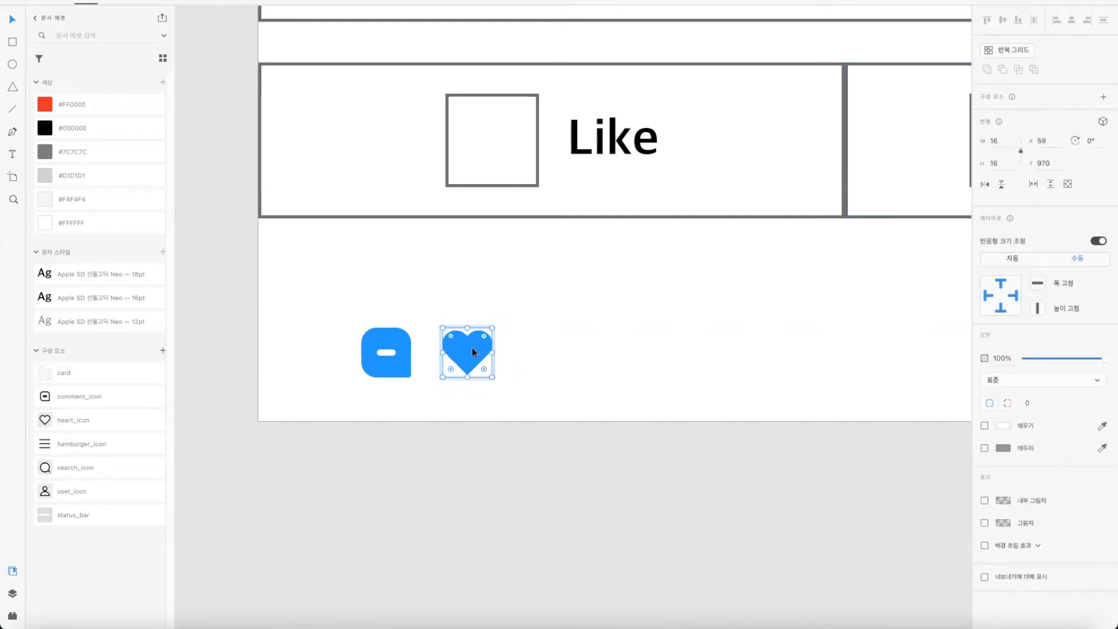
# Step: Centre the heart shape inside its bounding square and set the shape's width to 20 with proportions locked
pyautogui.doubleClick(478, 348)
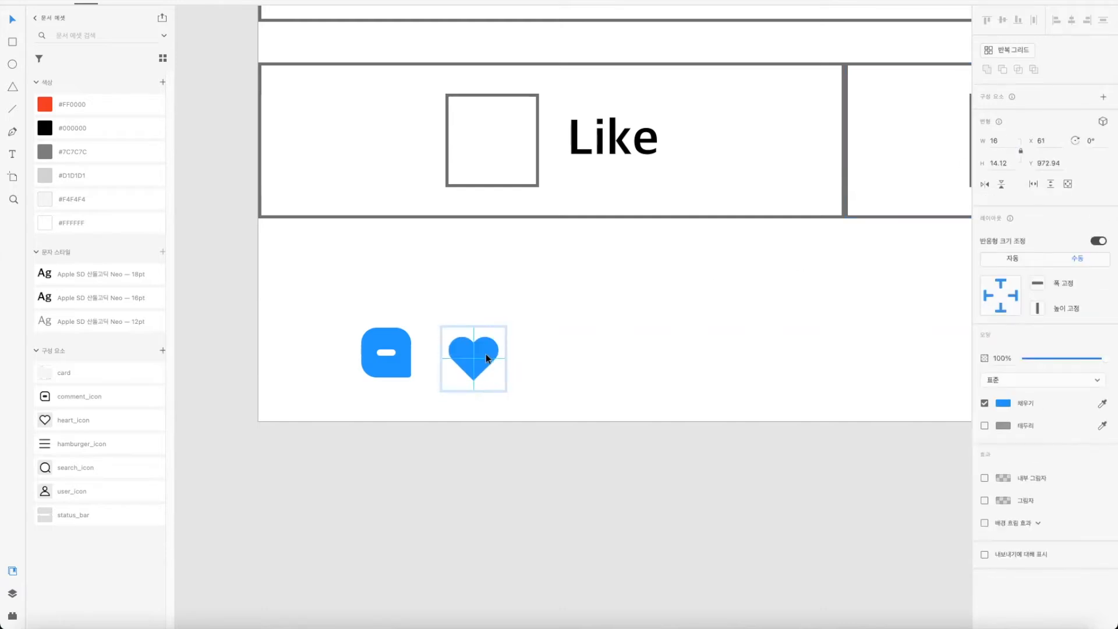
pyautogui.click(545, 332)
pyautogui.doubleClick(483, 354)
pyautogui.moveTo(499, 337); pyautogui.dragTo(506, 329)
pyautogui.press('super+z')
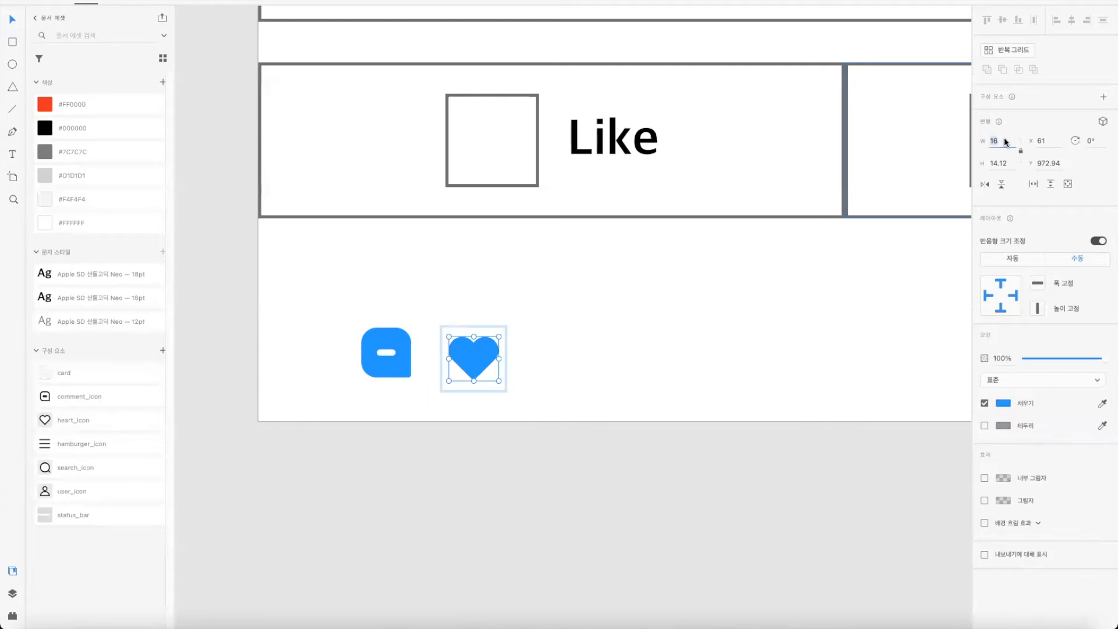
pyautogui.write('20')
pyautogui.press('Return')
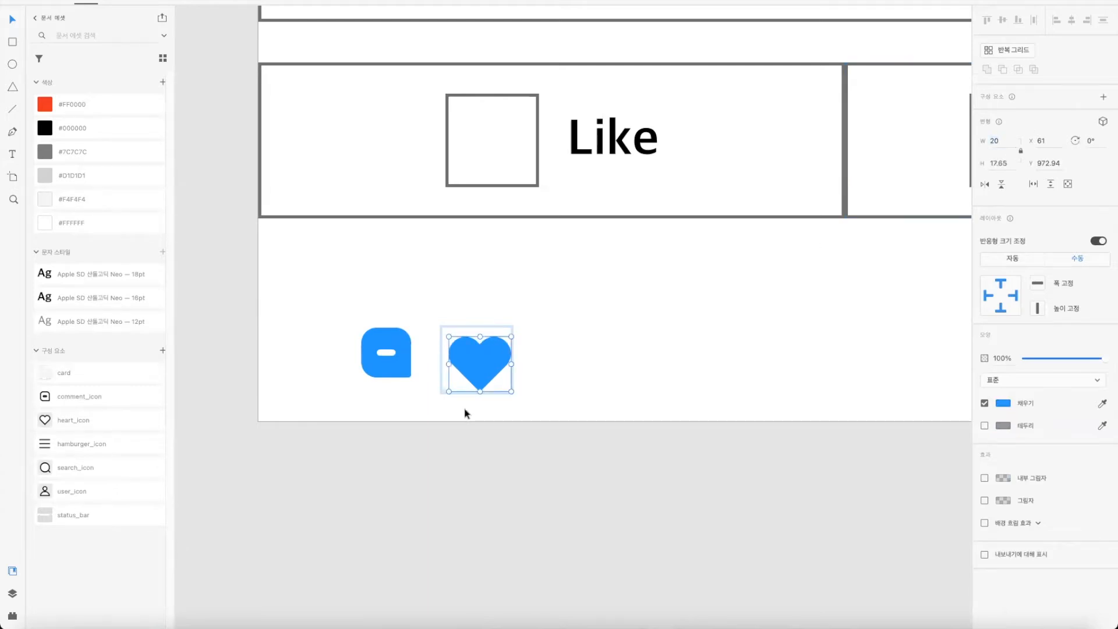
# Step: Move the Heart icon into the centre of the placeholder square beside Like, at X 65, Y 900
pyautogui.moveTo(480, 355); pyautogui.dragTo(497, 138)
pyautogui.click(568, 330)
pyautogui.click(477, 355)
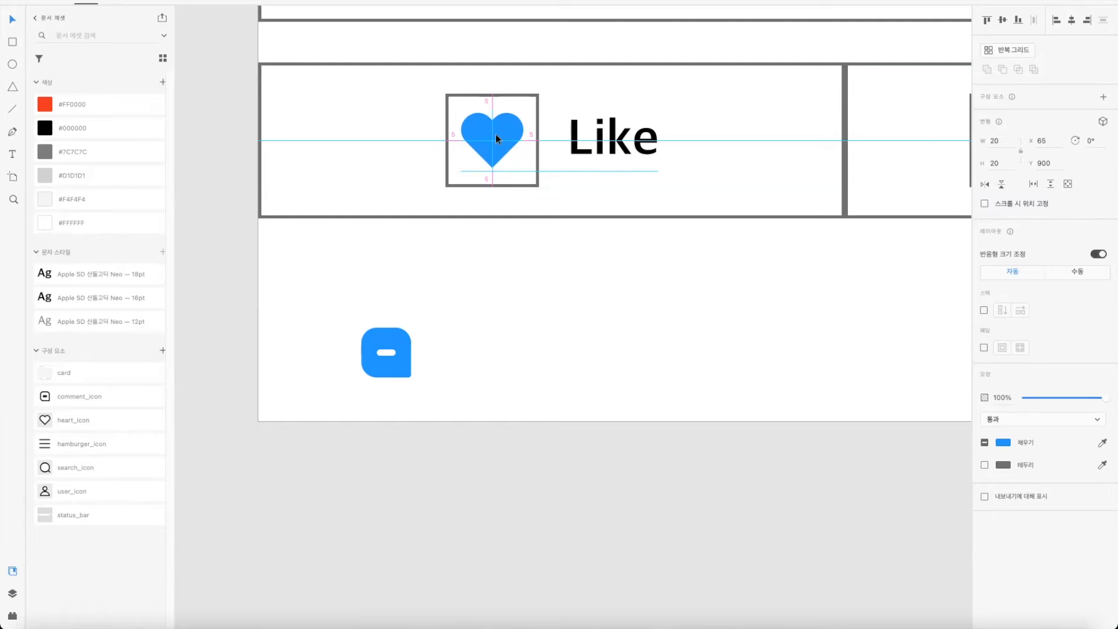
pyautogui.keyDown('shift'); pyautogui.click(534, 96); pyautogui.keyUp('shift')
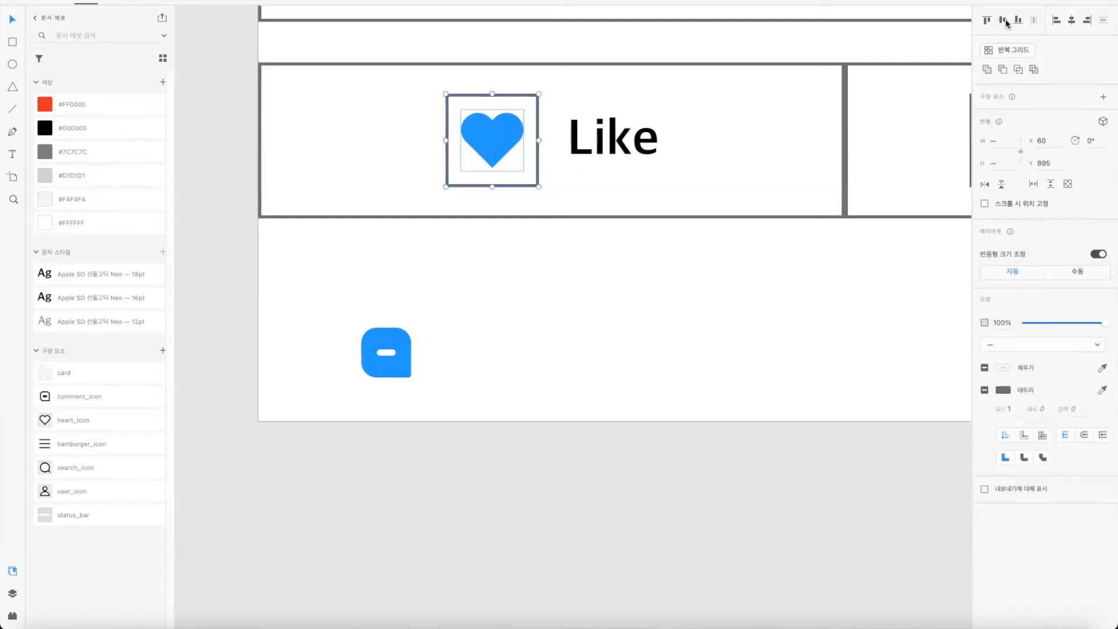
pyautogui.click(648, 286)
# Step: Resize the whole Mnius icon group below the Like half to 20 × 20
pyautogui.click(401, 356)
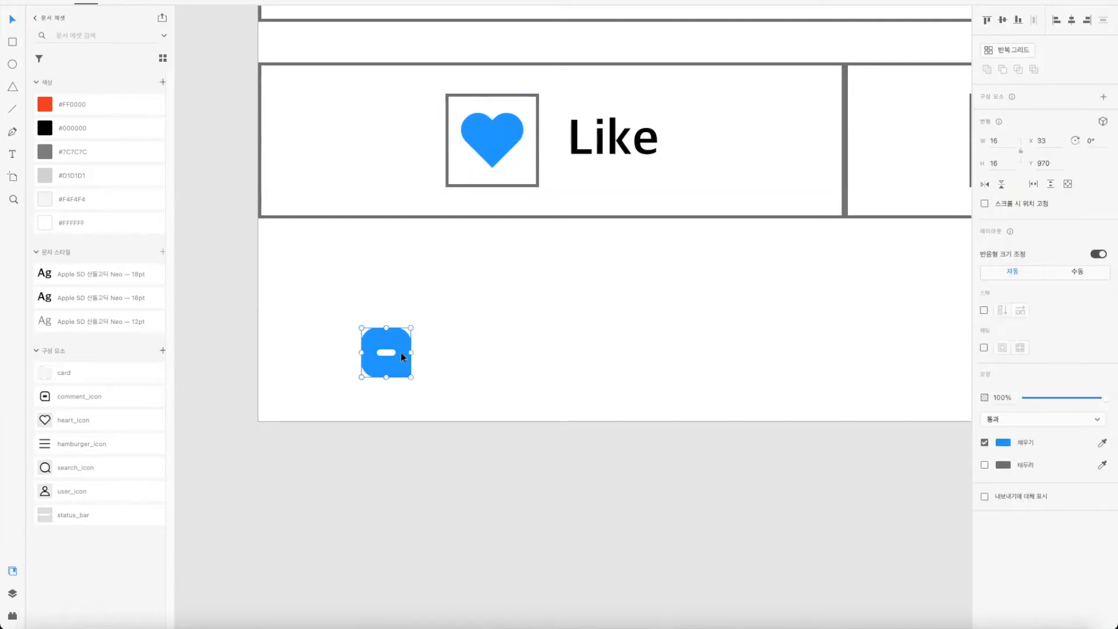
pyautogui.doubleClick(402, 356)
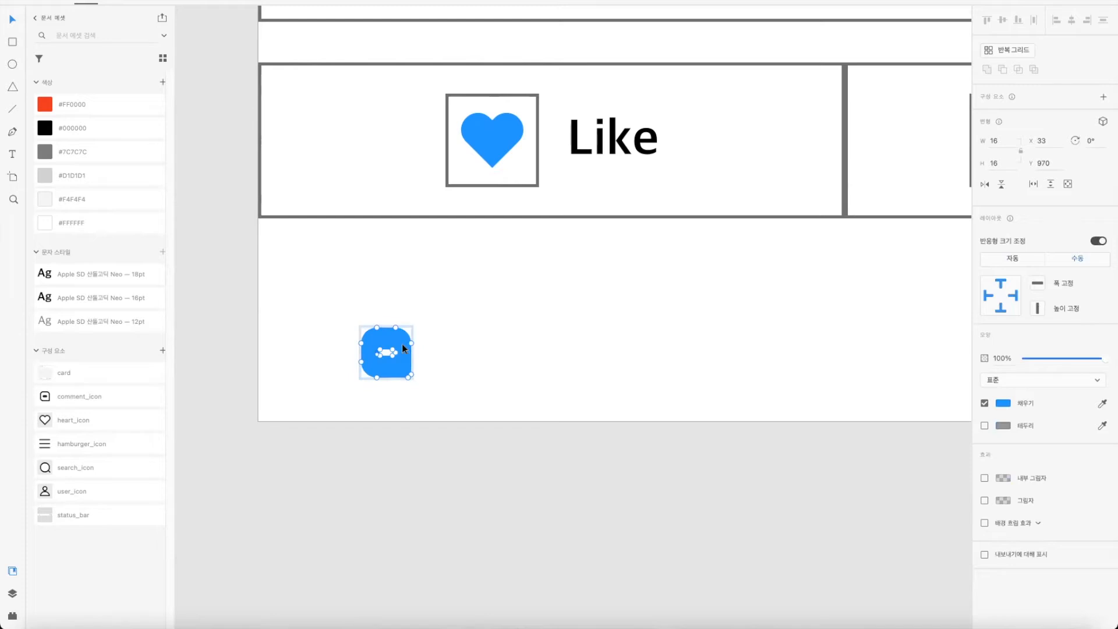
pyautogui.click(434, 325)
pyautogui.click(403, 333)
pyautogui.click(413, 336)
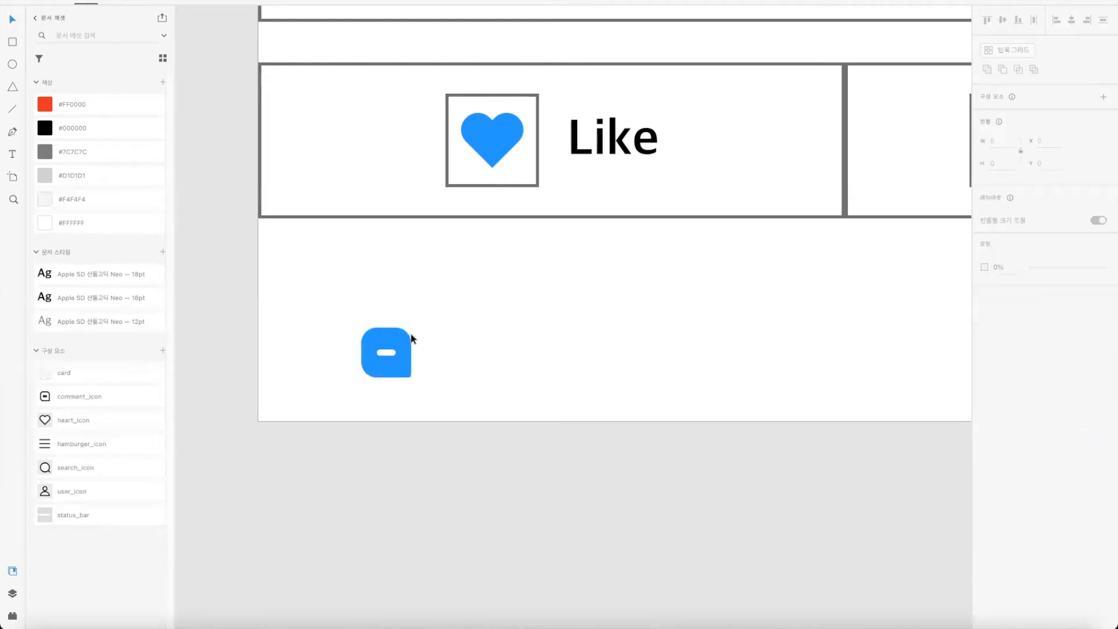
pyautogui.click(409, 336)
pyautogui.click(447, 326)
pyautogui.click(395, 338)
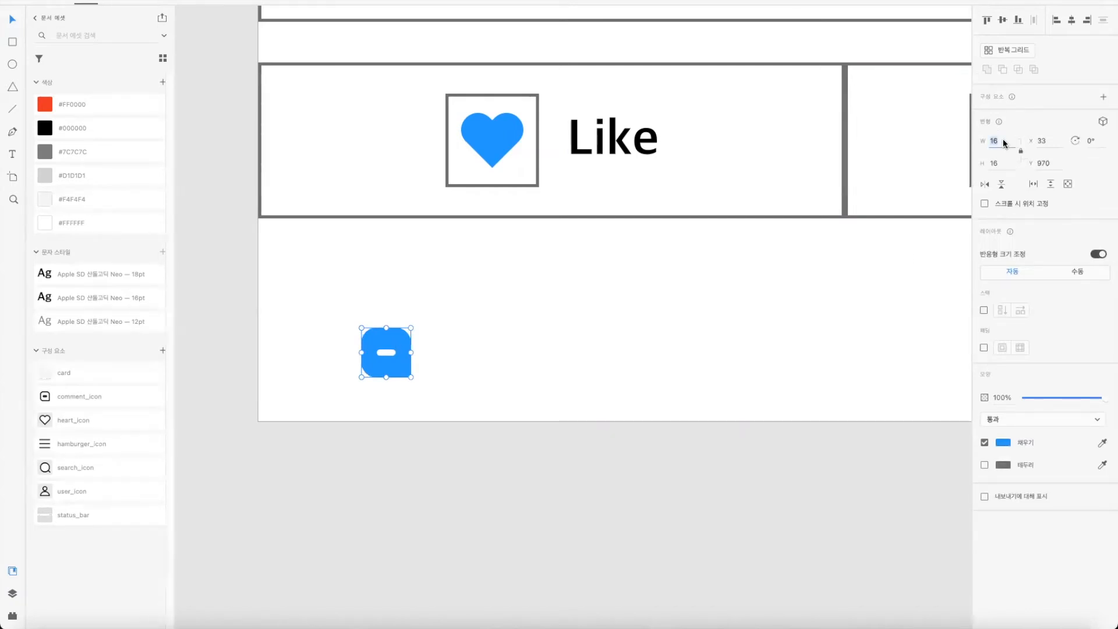
pyautogui.press('Return')
# Step: Move the Mnius icon into the placeholder square beside Comment and align both on their vertical and horizontal centres
pyautogui.moveTo(526, 302); pyautogui.dragTo(409, 396)
pyautogui.moveTo(291, 447); pyautogui.dragTo(896, 218)
pyautogui.moveTo(804, 419); pyautogui.dragTo(552, 448)
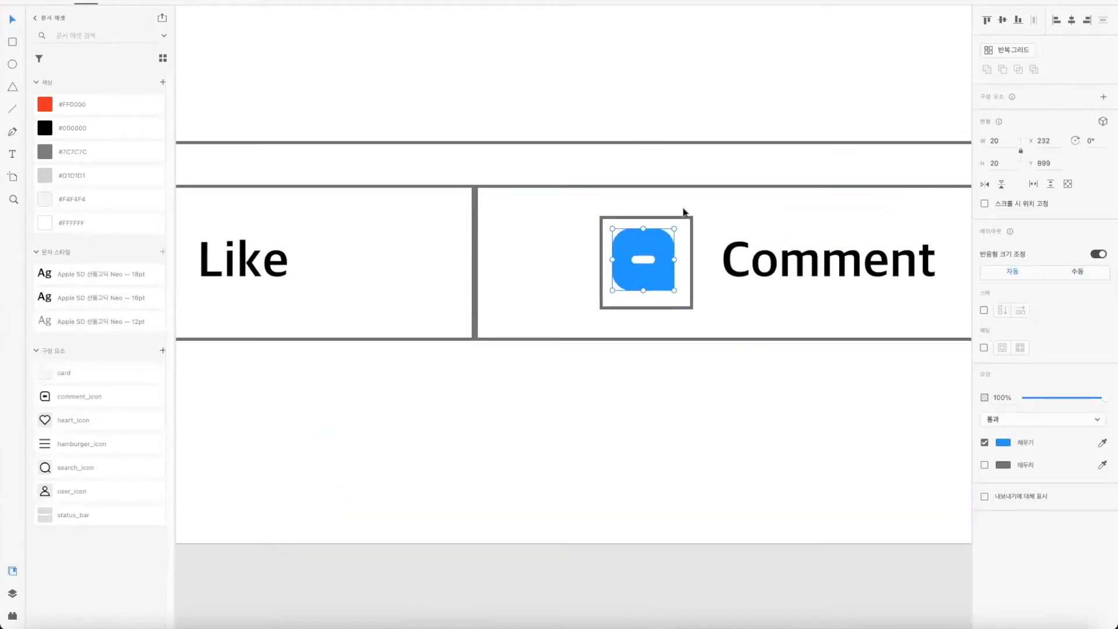
pyautogui.keyDown('shift'); pyautogui.click(692, 230); pyautogui.keyUp('shift')
pyautogui.click(1003, 19)
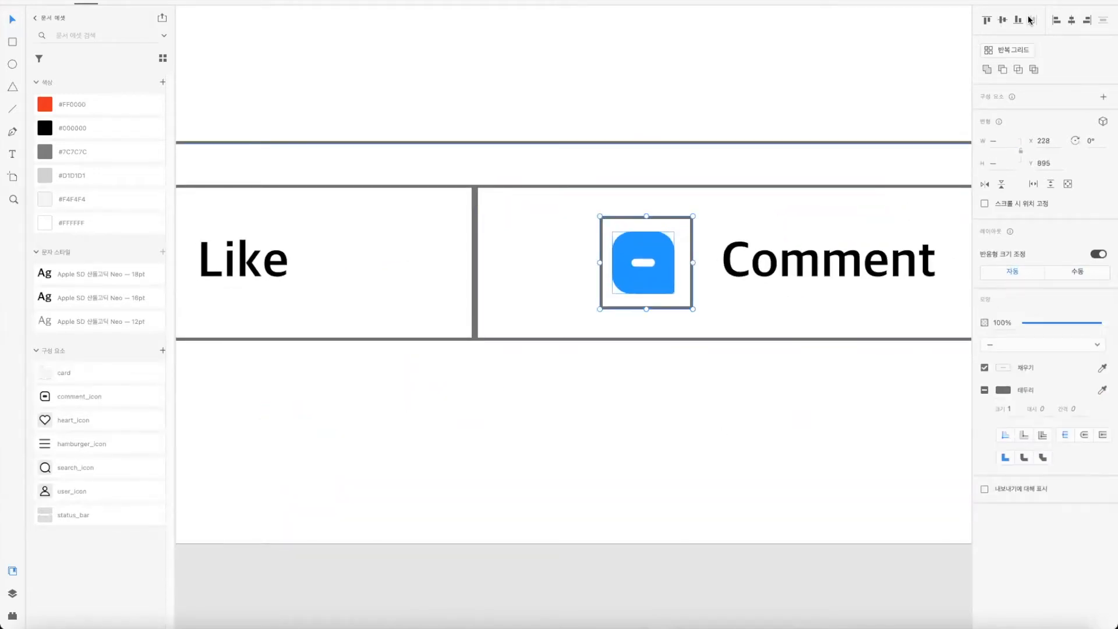
pyautogui.click(1072, 20)
pyautogui.click(519, 387)
pyautogui.hscroll(-6, 583, 397)
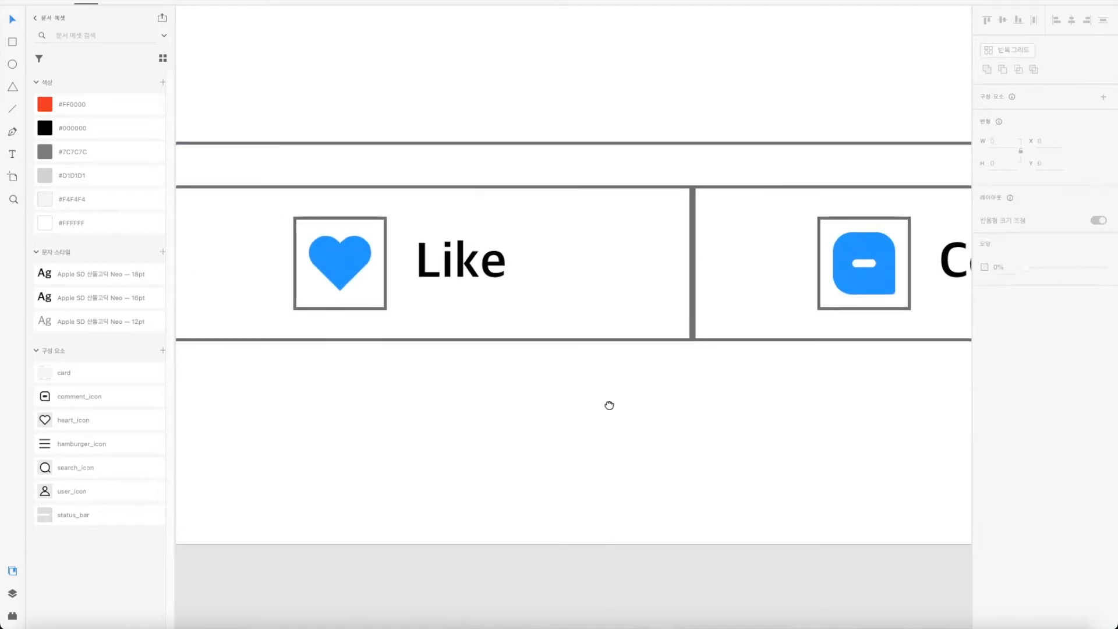
# Step: Examine the finished feed card's Like and Comment icons to compare them with the new bar
pyautogui.scroll(-5, 546, 415)
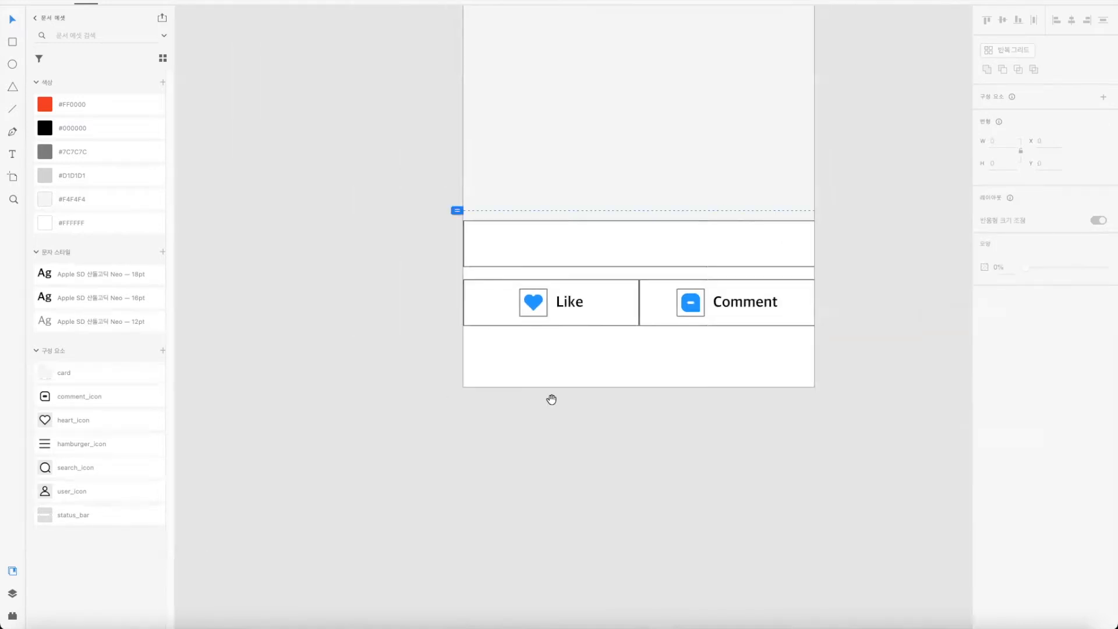
pyautogui.scroll(5, 552, 399)
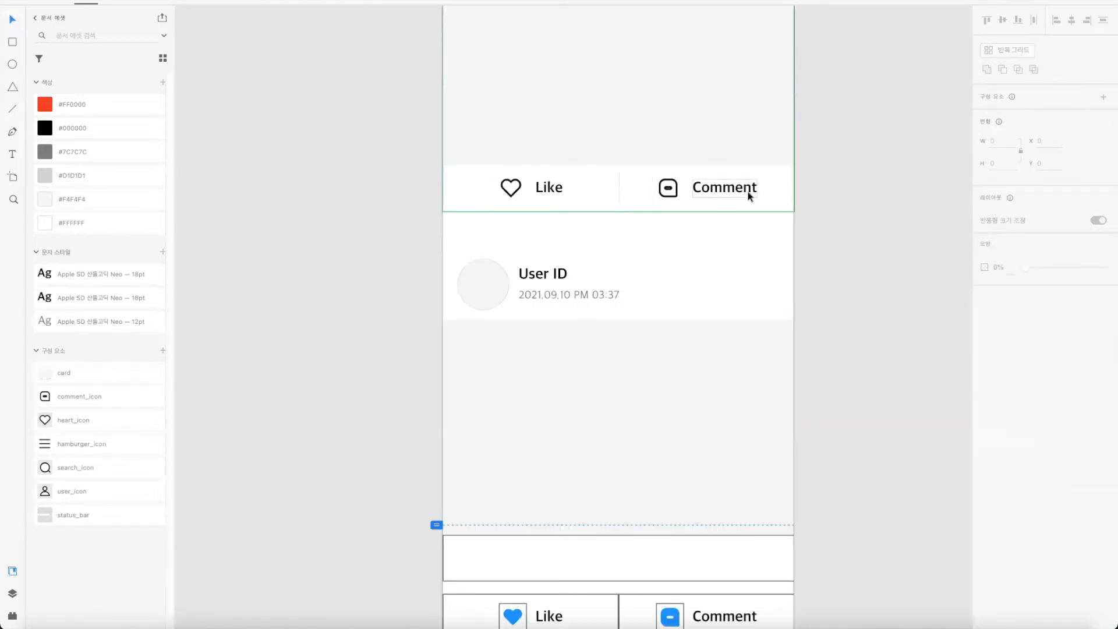
pyautogui.scroll(5, 582, 262)
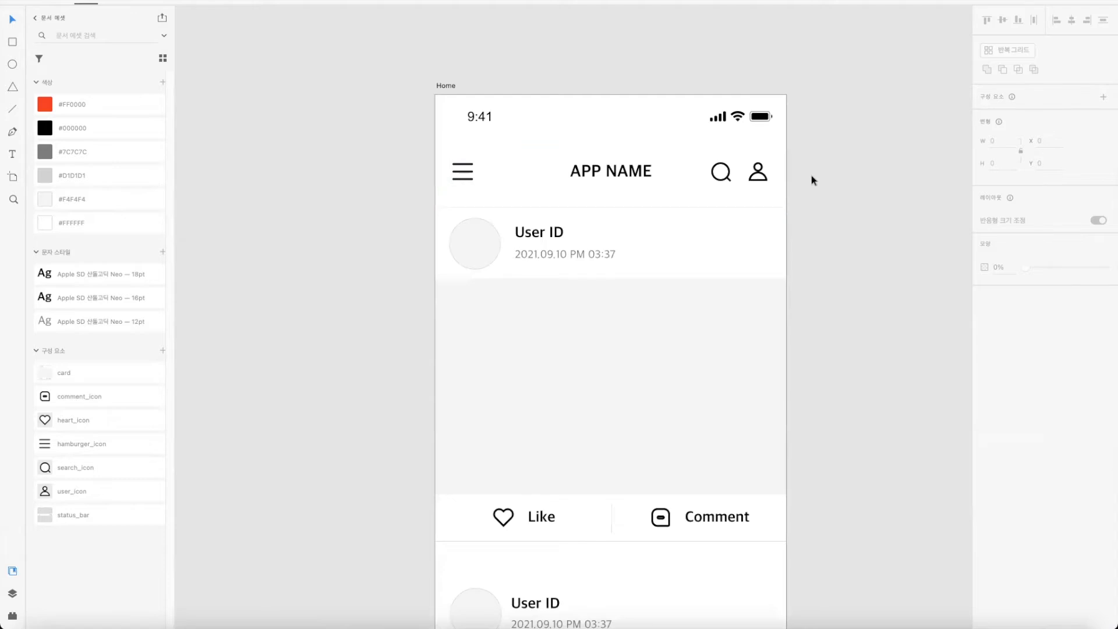
pyautogui.scroll(-8, 608, 252)
pyautogui.scroll(-5, 590, 422)
pyautogui.scroll(3, 597, 549)
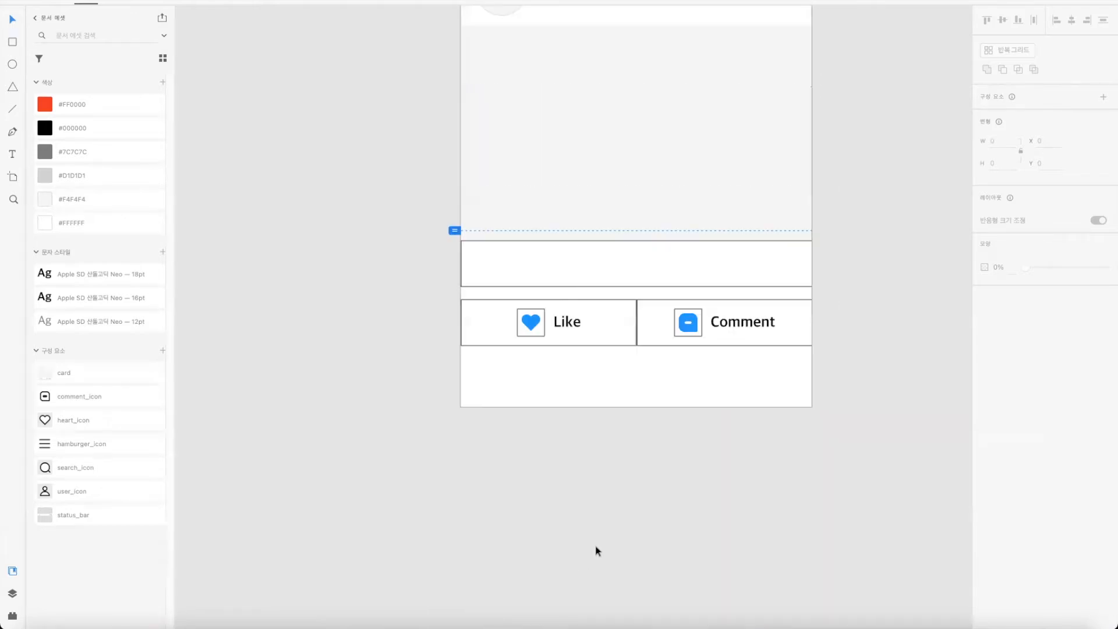
# Step: Give the heart shape beside Like a white #FFFFFF fill and a black #000000 border of size 2
pyautogui.scroll(5, 597, 549)
pyautogui.scroll(2, 597, 551)
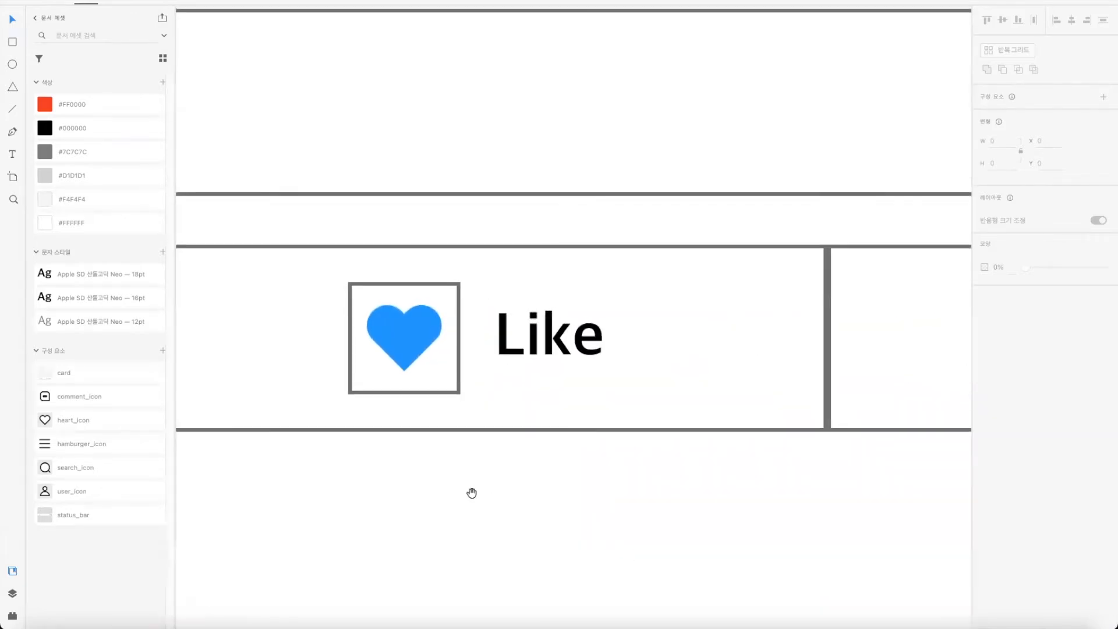
pyautogui.click(421, 319)
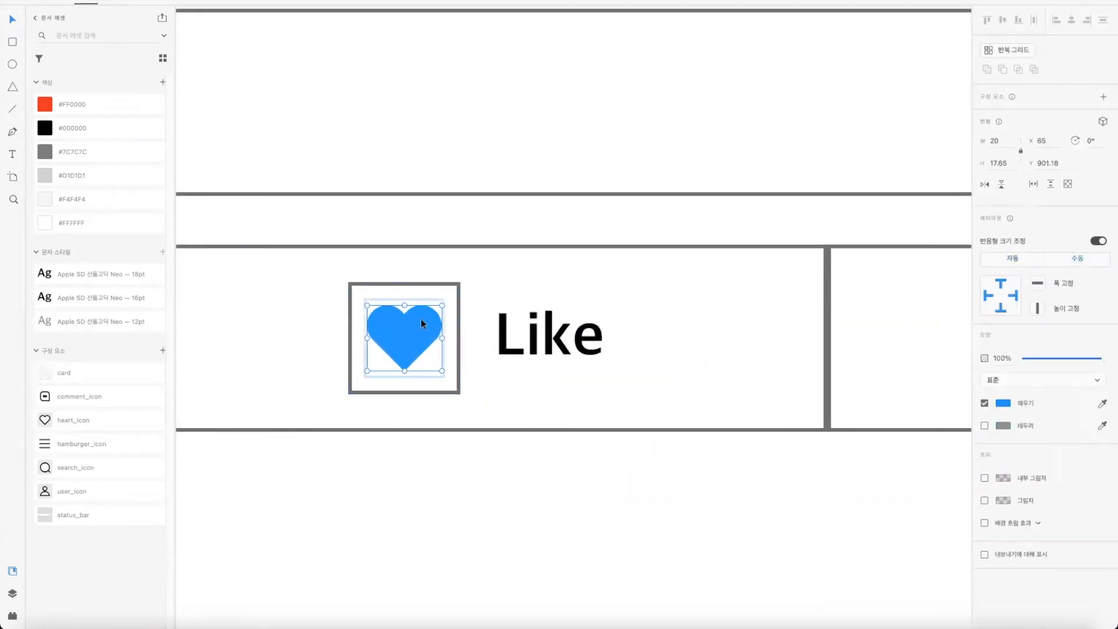
pyautogui.click(1003, 403)
pyautogui.moveTo(934, 370); pyautogui.dragTo(739, 305)
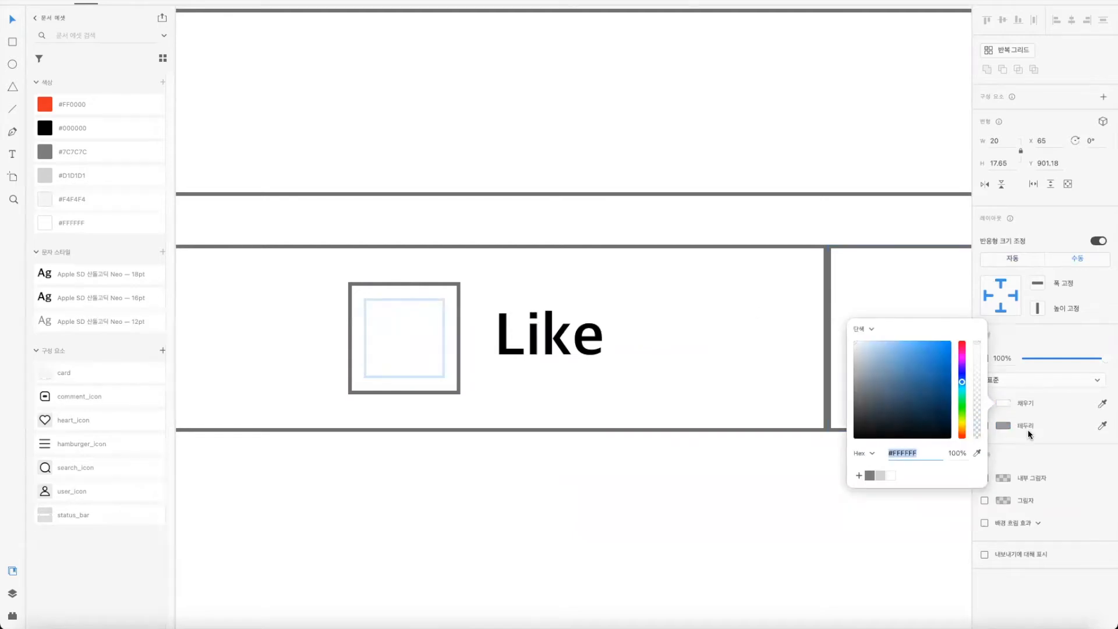
pyautogui.click(984, 425)
pyautogui.click(1003, 425)
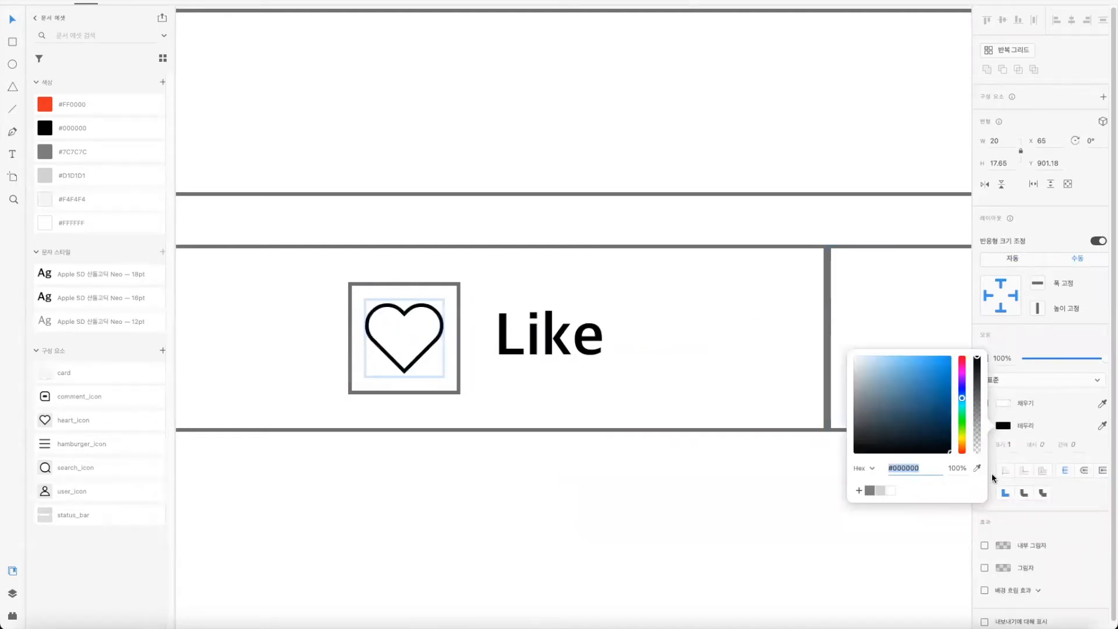
pyautogui.click(1008, 445)
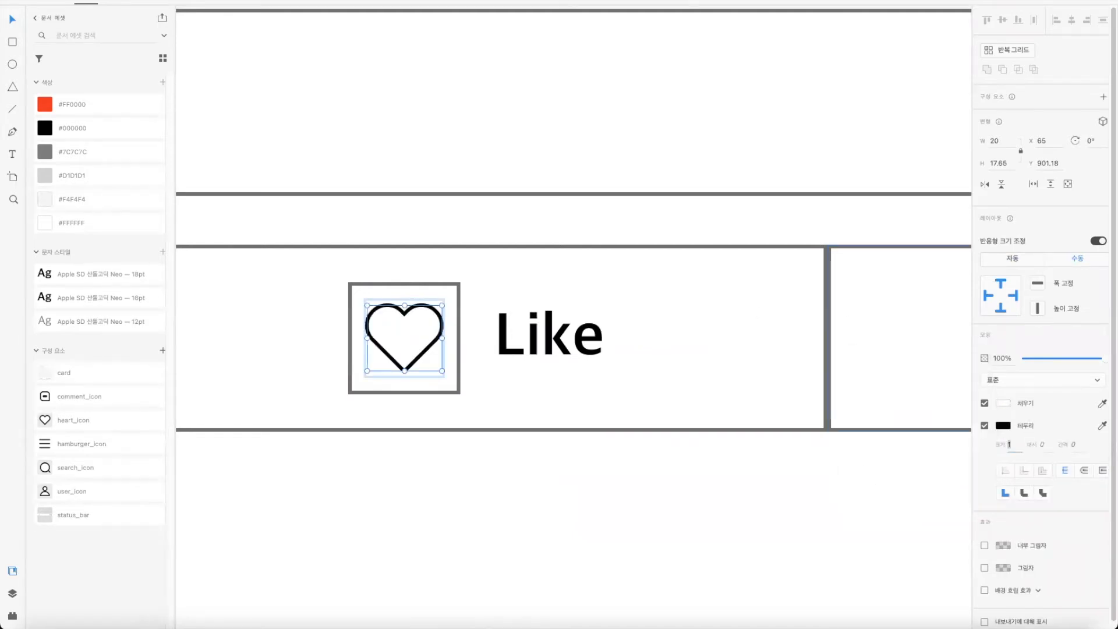
pyautogui.write('2')
pyautogui.press('Return')
pyautogui.click(503, 577)
# Step: Give the speech-bubble icon beside Comment a white #FFFFFF fill and a black border of size 2
pyautogui.moveTo(667, 514); pyautogui.dragTo(397, 542)
pyautogui.keyDown('super'); pyautogui.click(739, 357); pyautogui.keyUp('super')
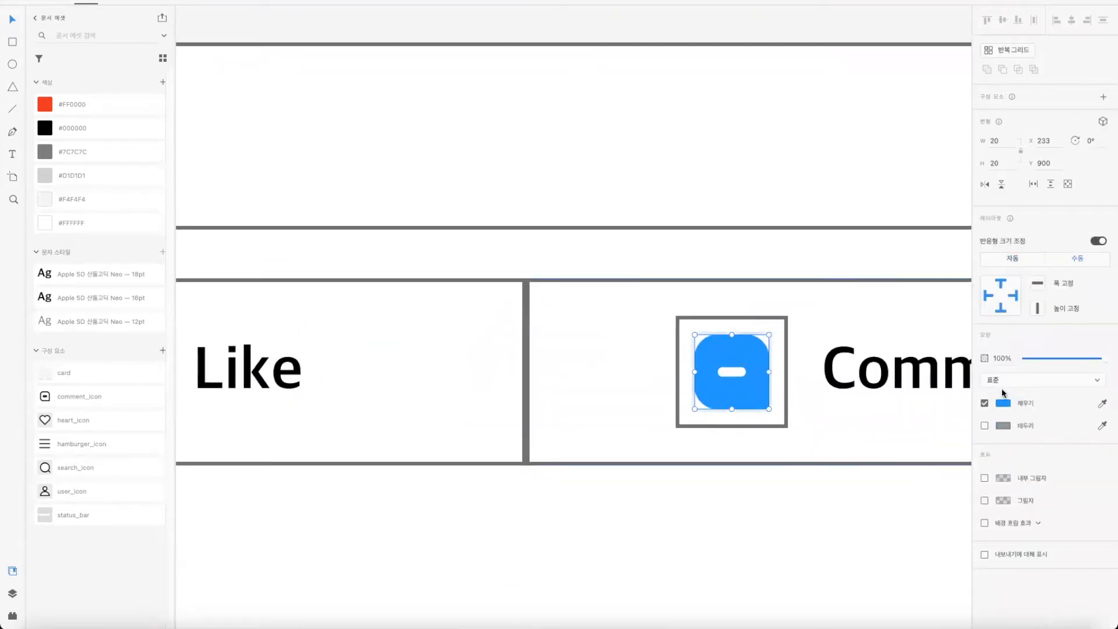
pyautogui.click(1003, 403)
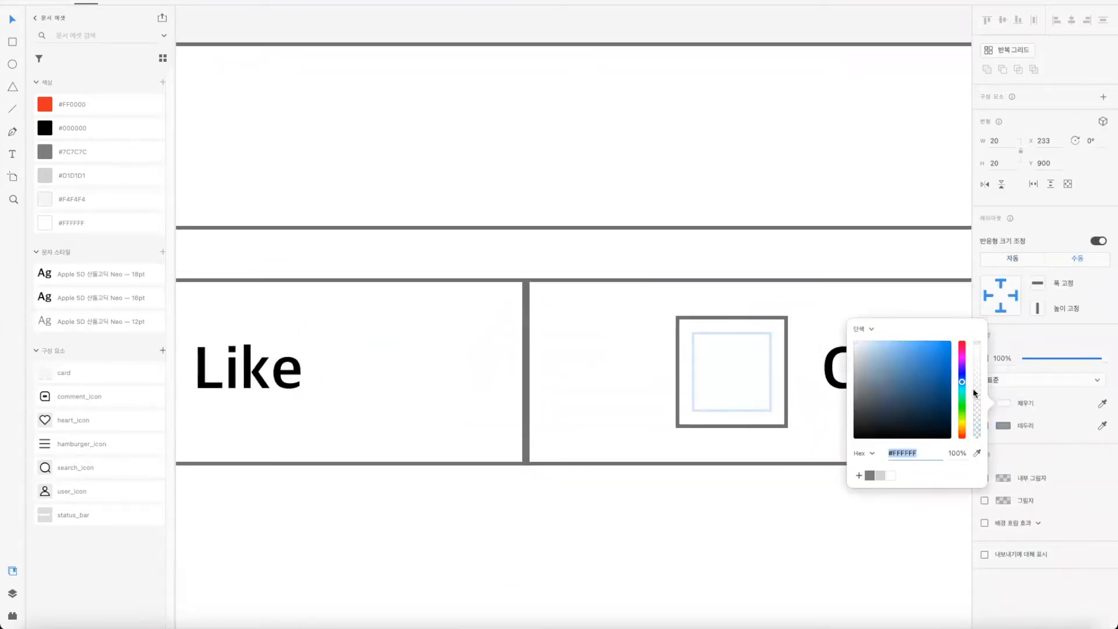
pyautogui.click(989, 420)
pyautogui.click(984, 425)
pyautogui.click(1003, 425)
pyautogui.moveTo(957, 456); pyautogui.dragTo(967, 465)
pyautogui.click(1020, 441)
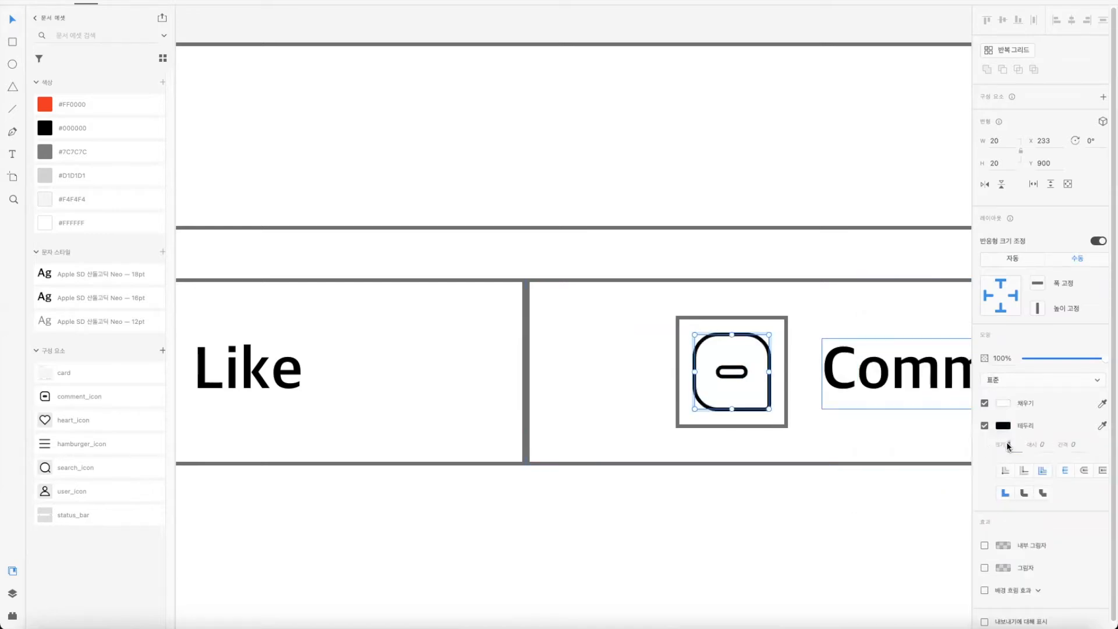
pyautogui.write('2')
pyautogui.press('Return')
pyautogui.click(532, 540)
# Step: Turn off the border and fill of the 30 × 30 placeholder square around the heart icon
pyautogui.moveTo(424, 526); pyautogui.dragTo(791, 510)
pyautogui.press('super+minus')
pyautogui.press('super+minus')
pyautogui.press('super+minus')
pyautogui.press('super+minus')
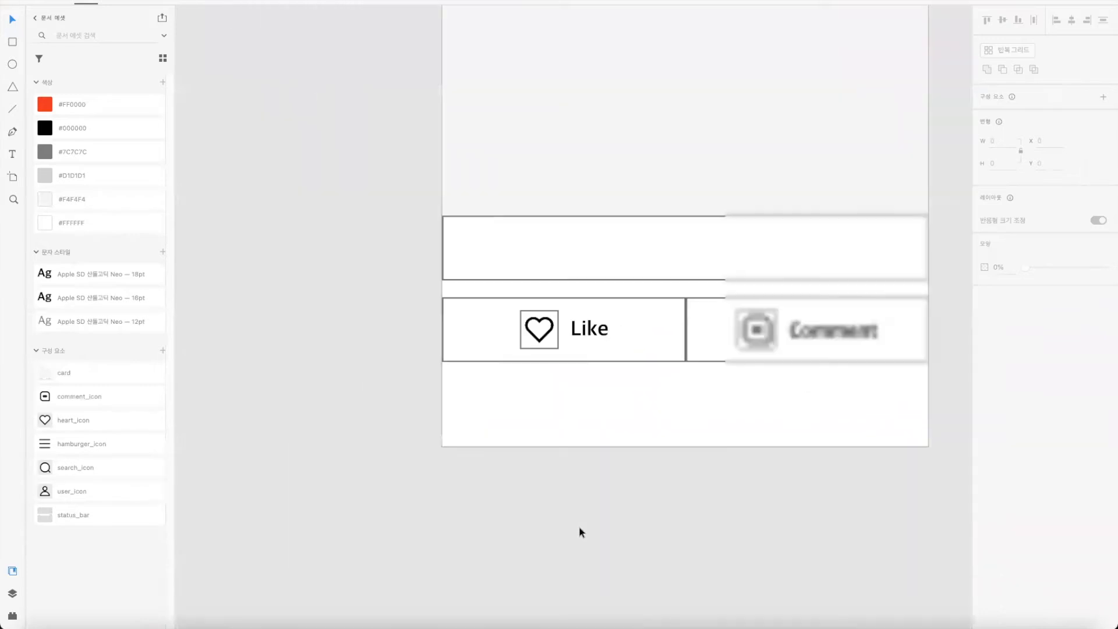
pyautogui.moveTo(603, 486); pyautogui.dragTo(505, 523)
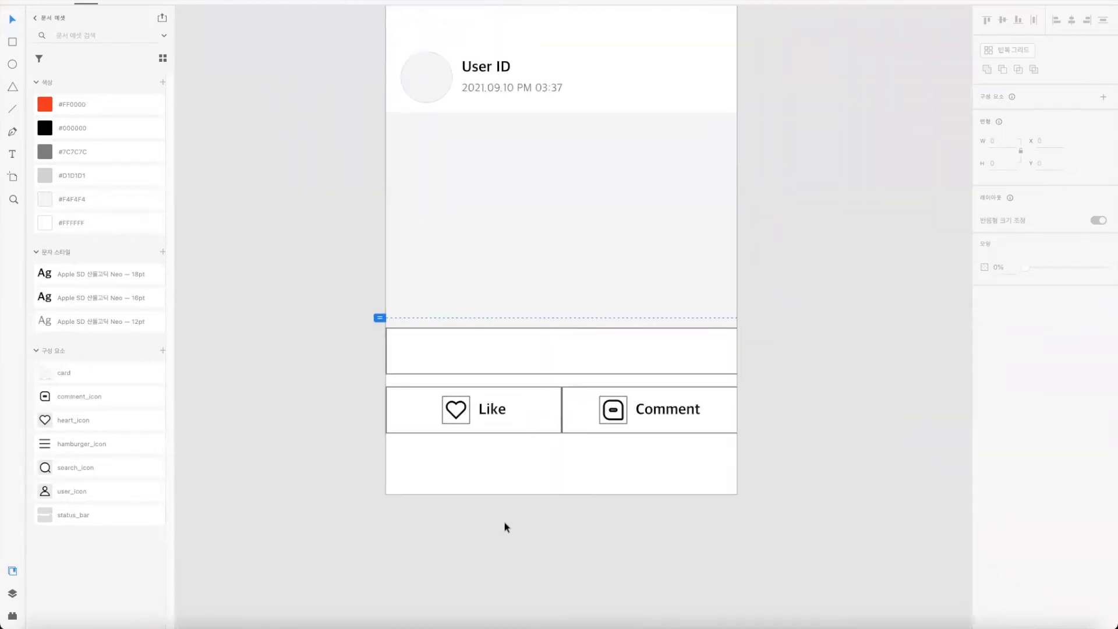
pyautogui.press('super+plus')
pyautogui.press('super+plus')
pyautogui.press('super+plus')
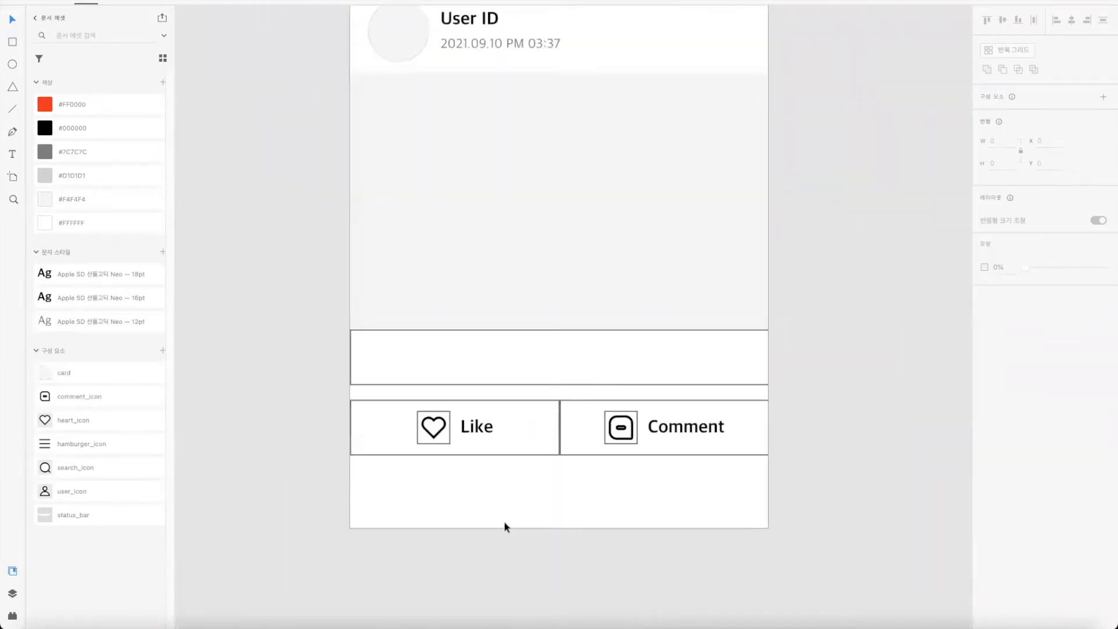
pyautogui.moveTo(486, 437); pyautogui.dragTo(737, 223)
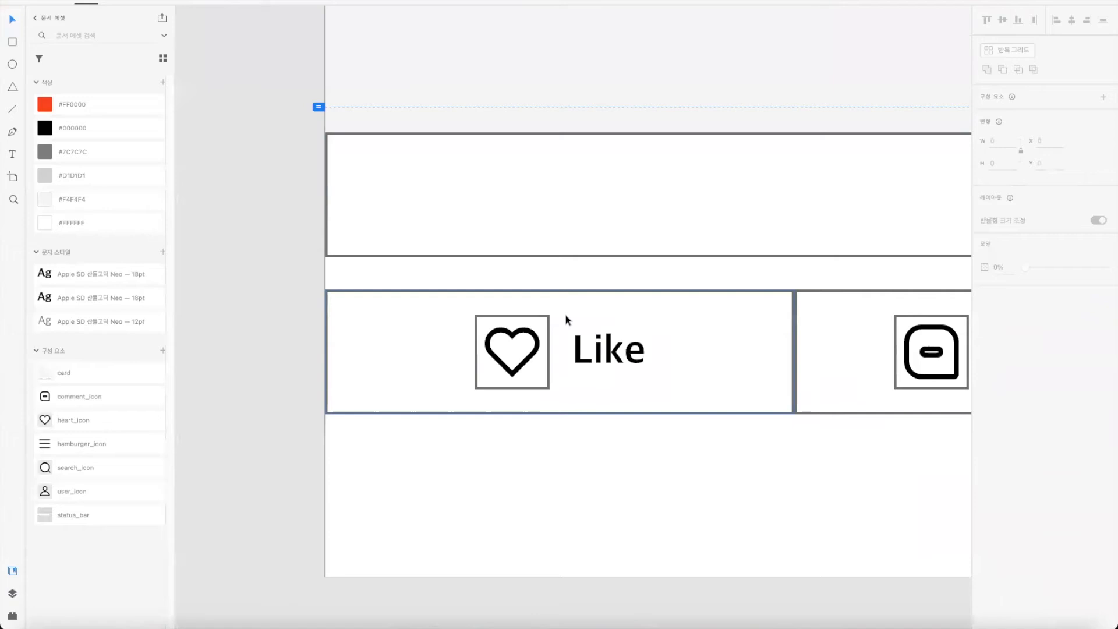
pyautogui.click(528, 320)
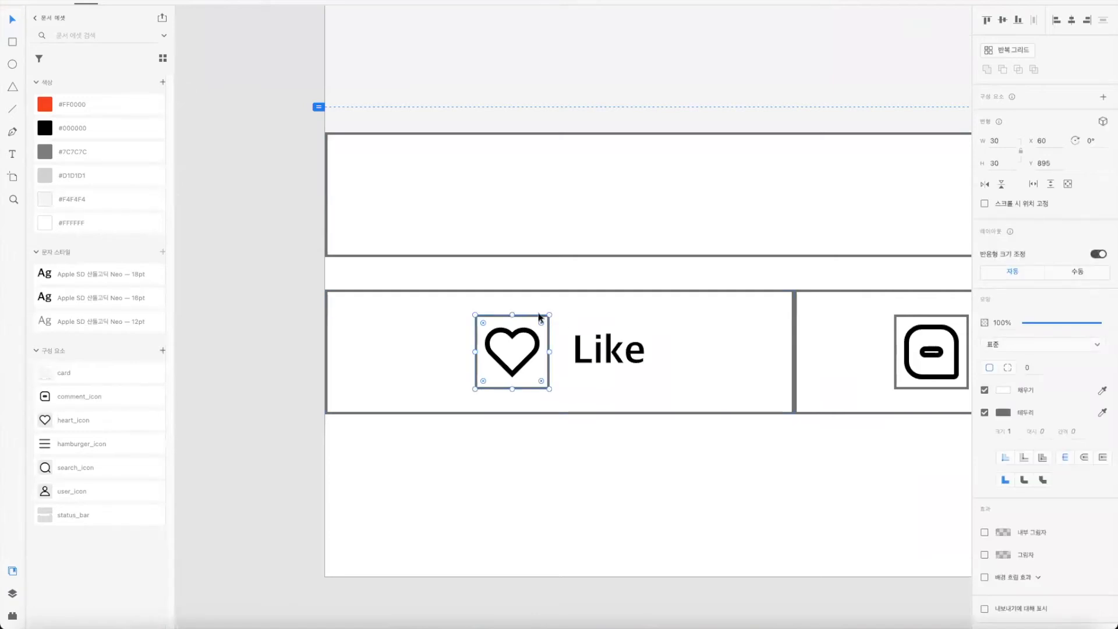
pyautogui.click(984, 413)
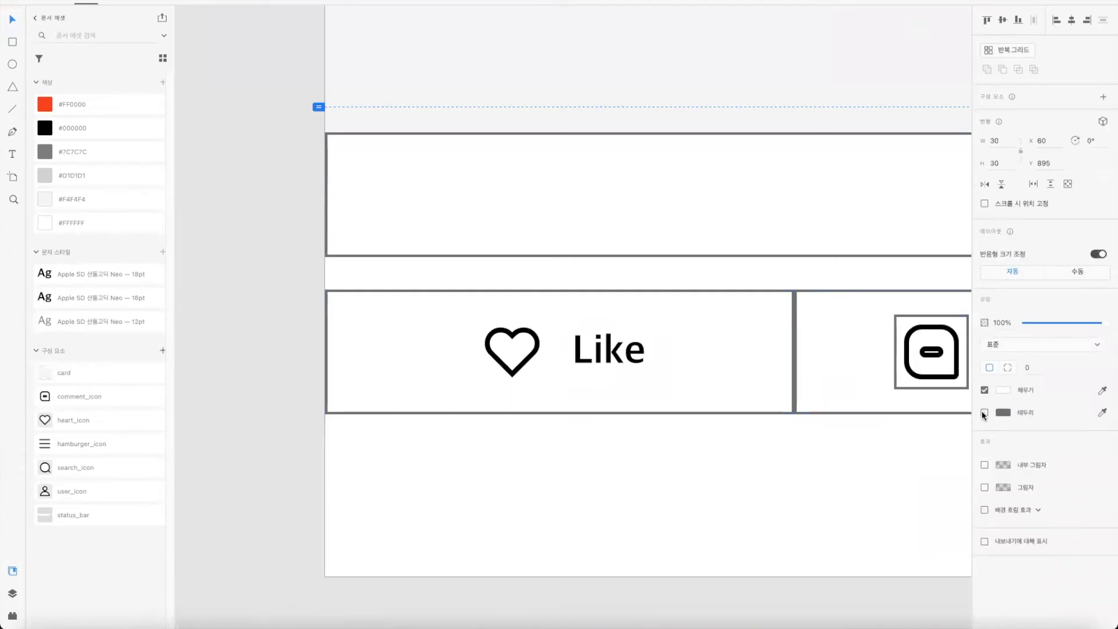
pyautogui.click(984, 391)
# Step: Turn the heart icon and its placeholder square together into one component, leaving it at X 60, Y 895
pyautogui.keyDown('shift'); pyautogui.click(533, 334); pyautogui.keyUp('shift')
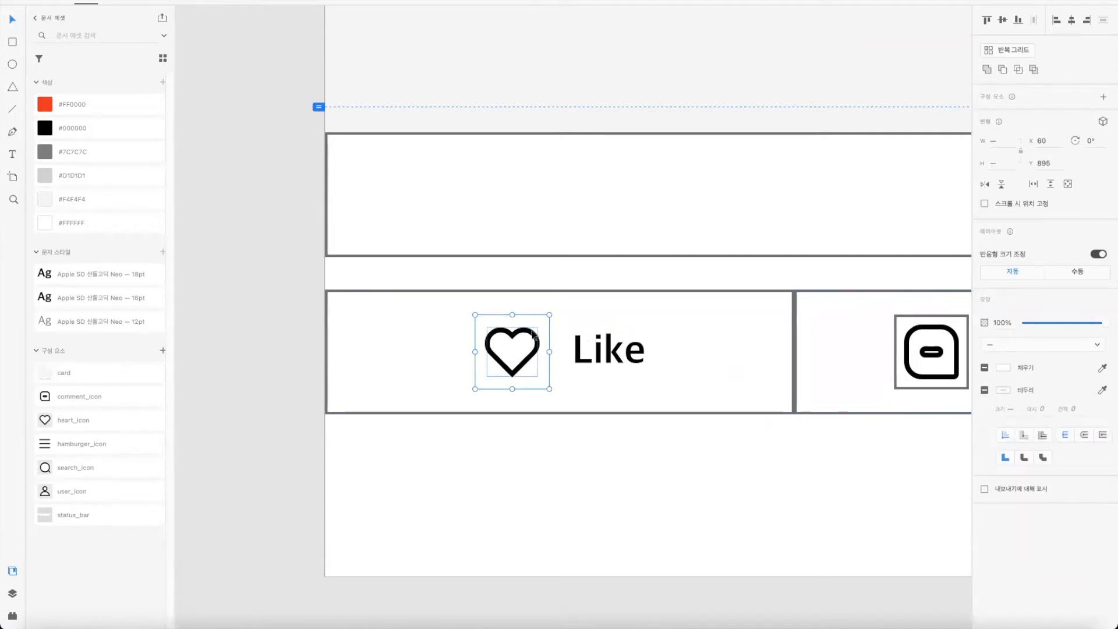
pyautogui.press('super+g')
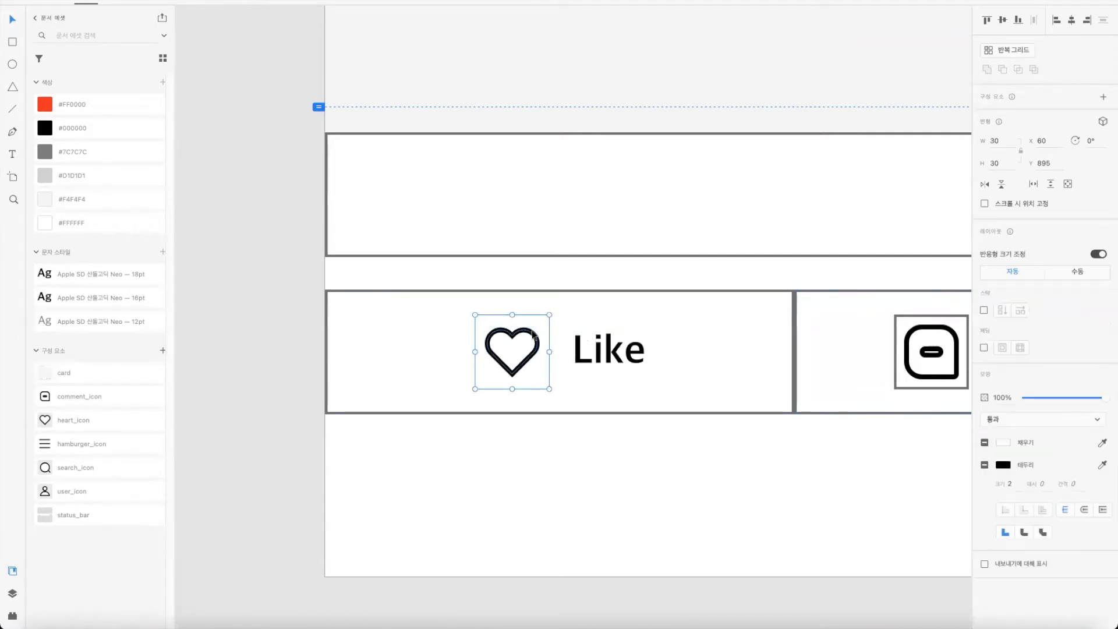
pyautogui.press('super+z')
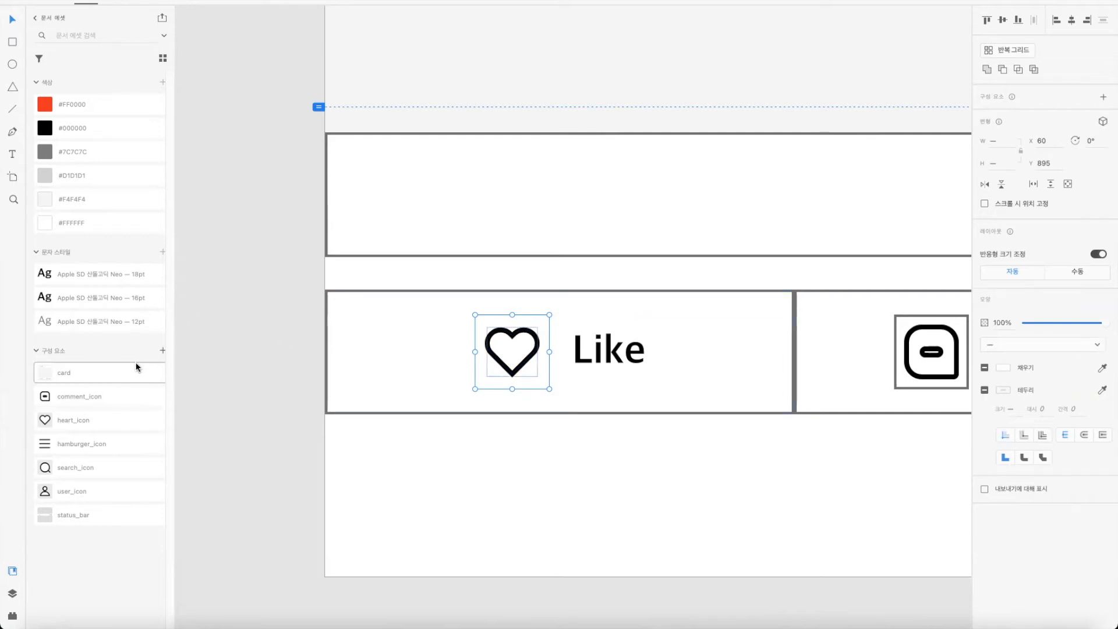
pyautogui.click(163, 350)
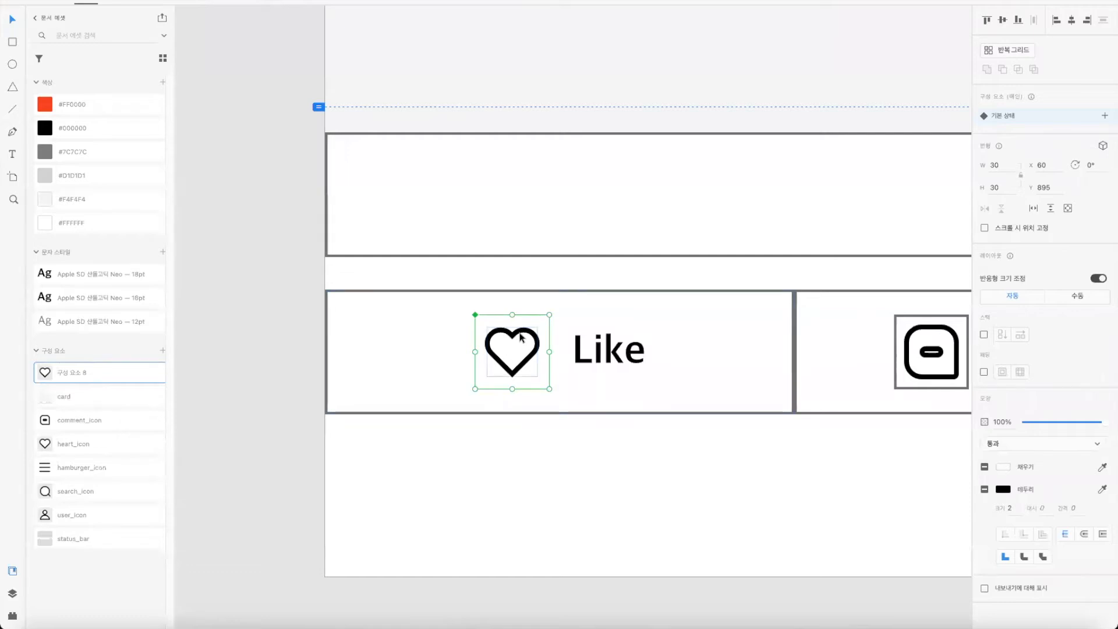
pyautogui.moveTo(520, 336); pyautogui.dragTo(567, 409)
pyautogui.hotkey('ctrl', 'z')
# Step: Turn off the fill and border of the placeholder square beside Comment, and make the square and its icon one component
pyautogui.hscroll(6, 765, 497)
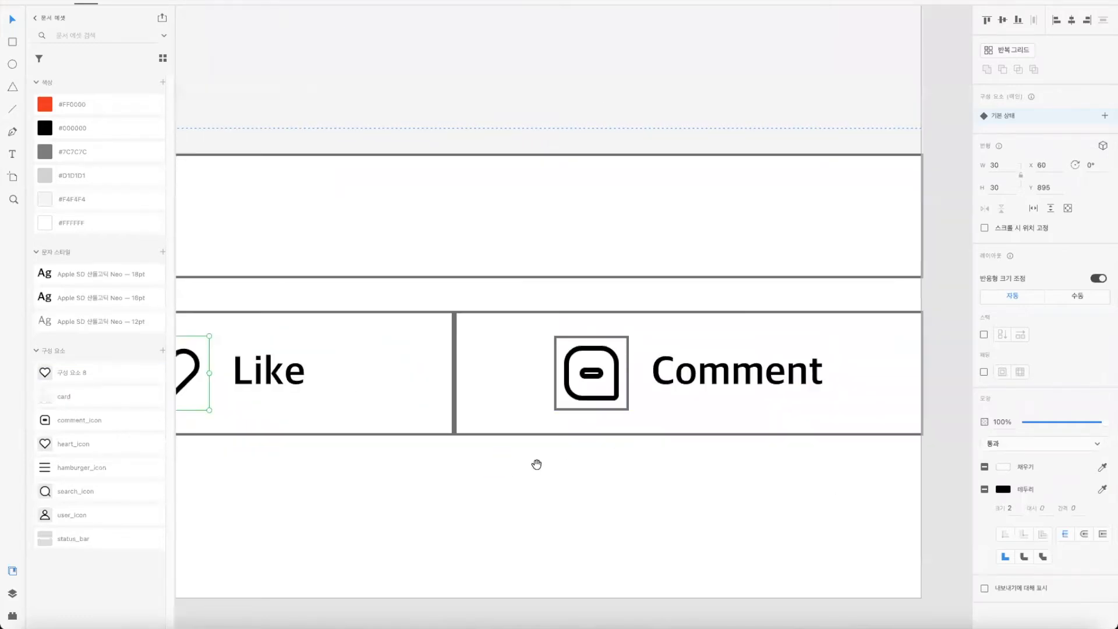
pyautogui.click(612, 357)
pyautogui.click(984, 390)
pyautogui.click(984, 412)
pyautogui.click(617, 357)
pyautogui.click(163, 350)
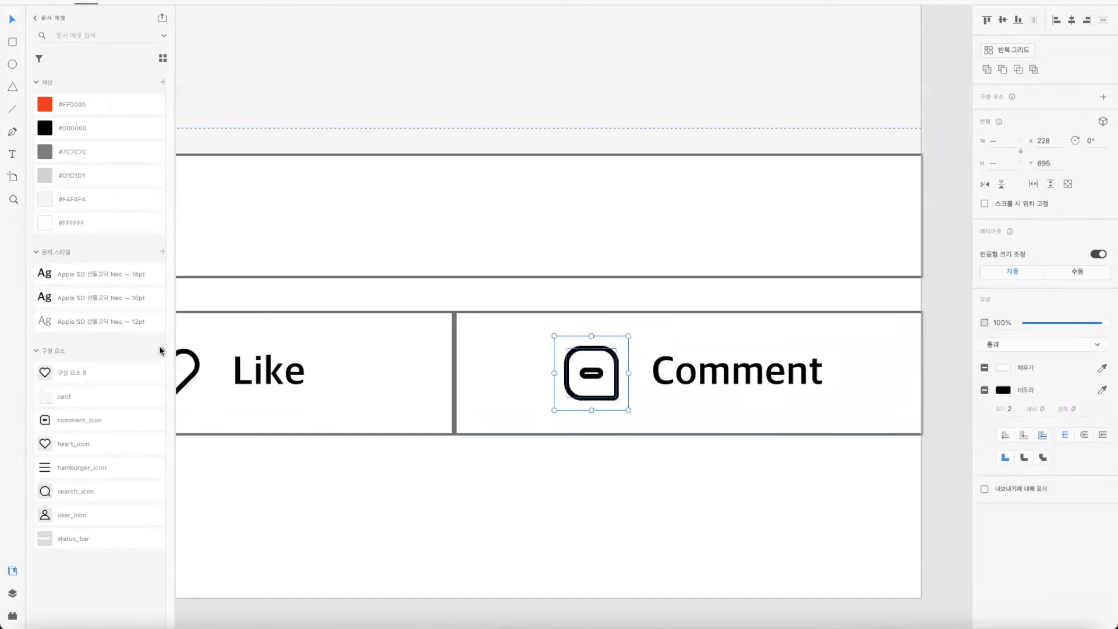
# Step: Delete the old comment_icon and heart_icon components from the document assets
pyautogui.click(104, 454)
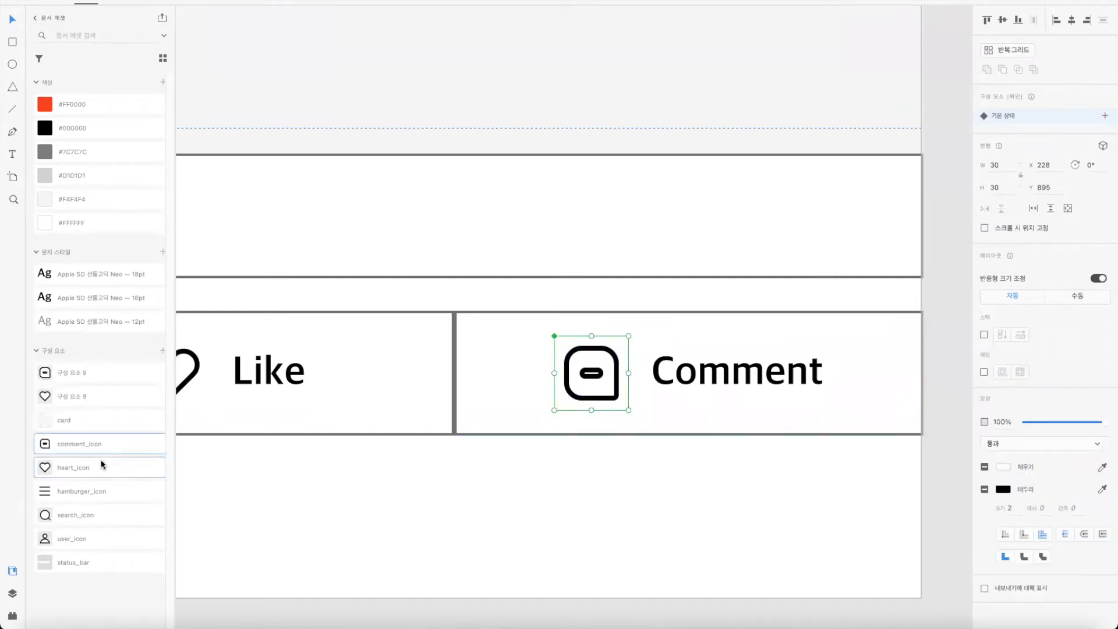
pyautogui.rightClick(100, 465)
pyautogui.click(118, 473)
# Step: Rename the two new components comment_icon and heart_icon to match their icons
pyautogui.doubleClick(68, 375)
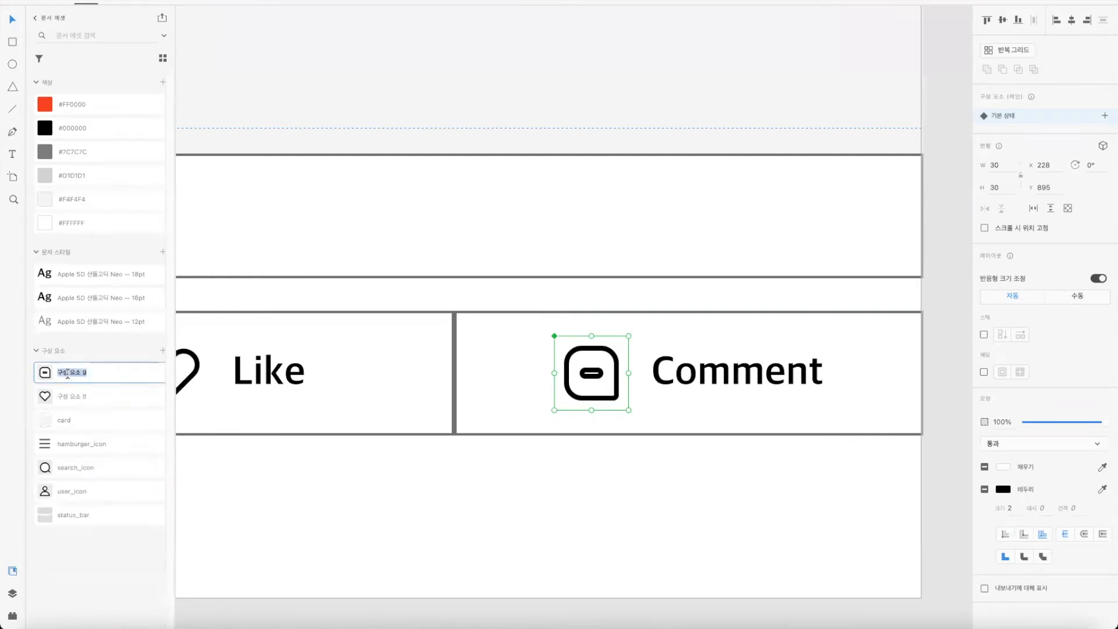
pyautogui.write('comment_icon')
pyautogui.doubleClick(64, 396)
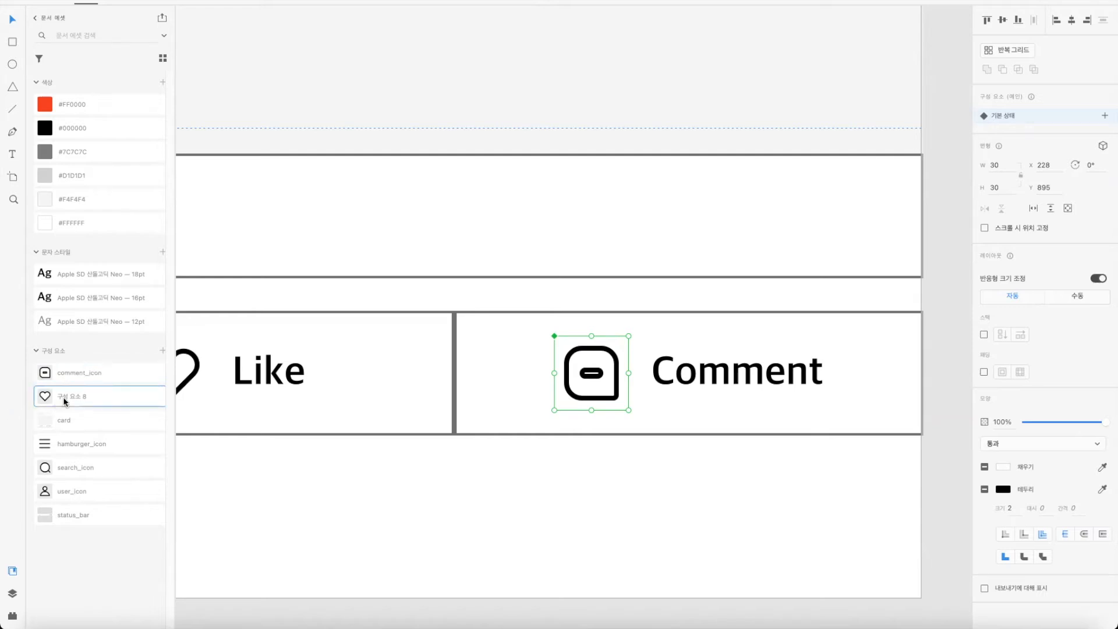
pyautogui.write('hea')
pyautogui.click(495, 520)
pyautogui.press('super+minus')
pyautogui.press('super+minus')
pyautogui.press('super+minus')
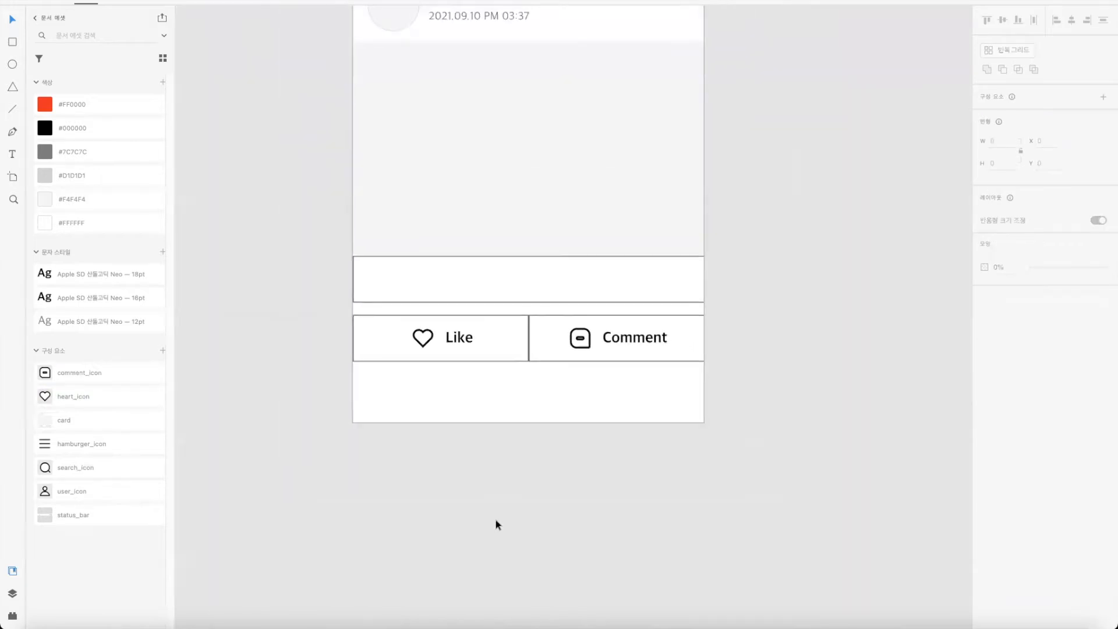
pyautogui.scroll(3, 544, 509)
pyautogui.click(483, 457)
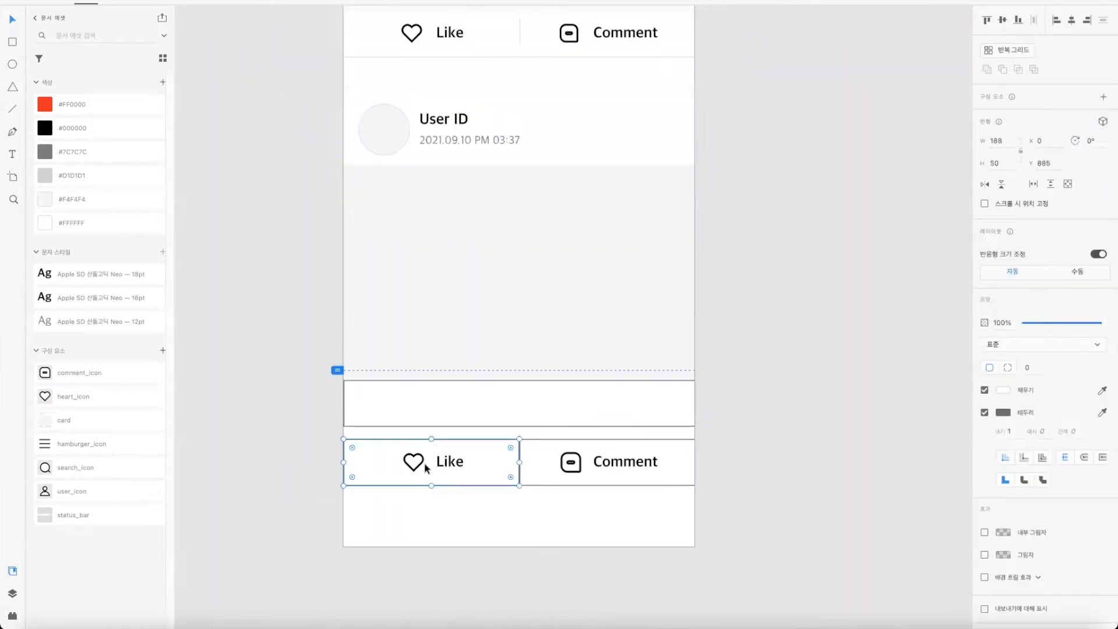
pyautogui.keyDown('shift'); pyautogui.click(455, 462); pyautogui.keyUp('shift')
pyautogui.keyDown('shift'); pyautogui.click(413, 464); pyautogui.keyUp('shift')
pyautogui.click(507, 498)
pyautogui.click(496, 466)
pyautogui.keyDown('shift'); pyautogui.click(457, 460); pyautogui.keyUp('shift')
pyautogui.keyDown('shift'); pyautogui.click(407, 457); pyautogui.keyUp('shift')
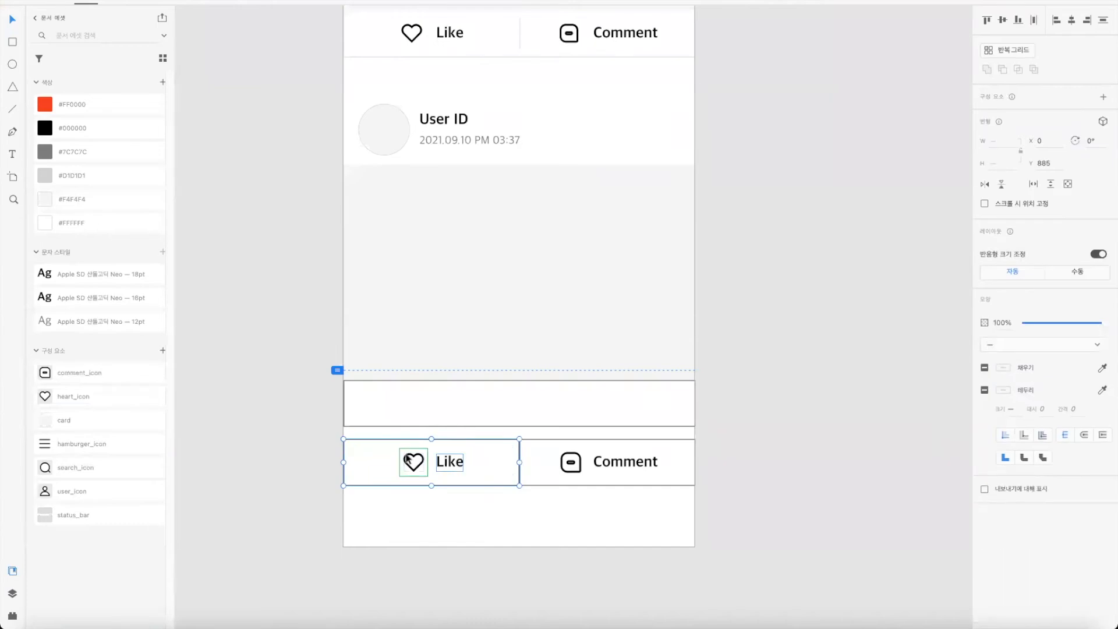
pyautogui.click(464, 499)
# Step: Turn off the borders of the background rectangles behind Like and Comment
pyautogui.click(495, 454)
pyautogui.click(984, 412)
pyautogui.click(666, 457)
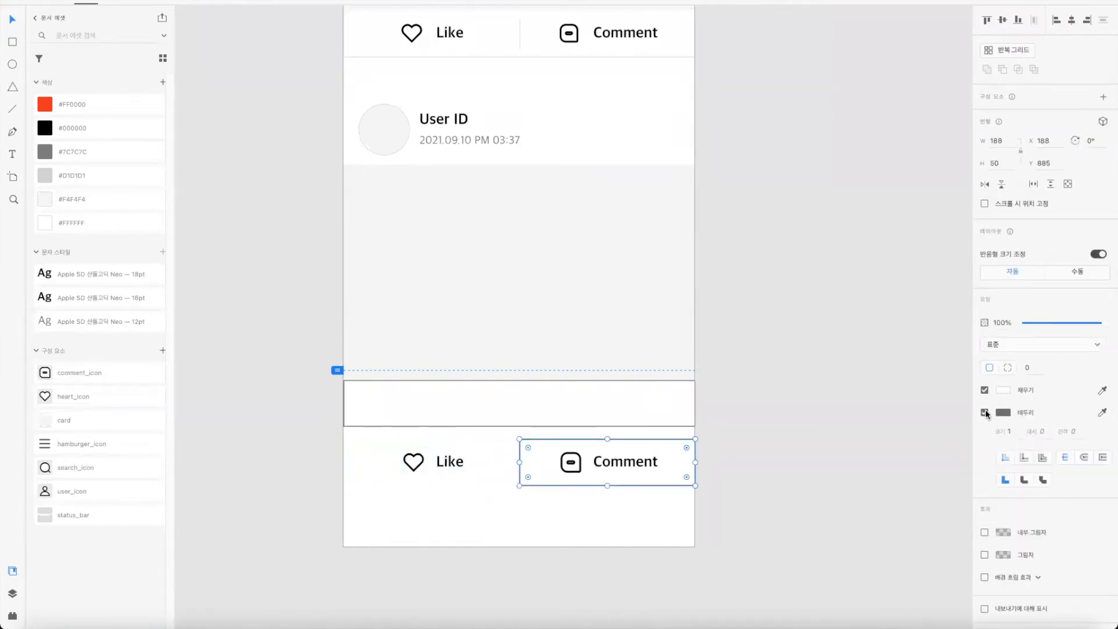
pyautogui.click(985, 413)
pyautogui.click(699, 501)
# Step: Group each half's background, icon and label, and move the Like and Comment groups onto the outlined bar above at Y 822
pyautogui.click(498, 443)
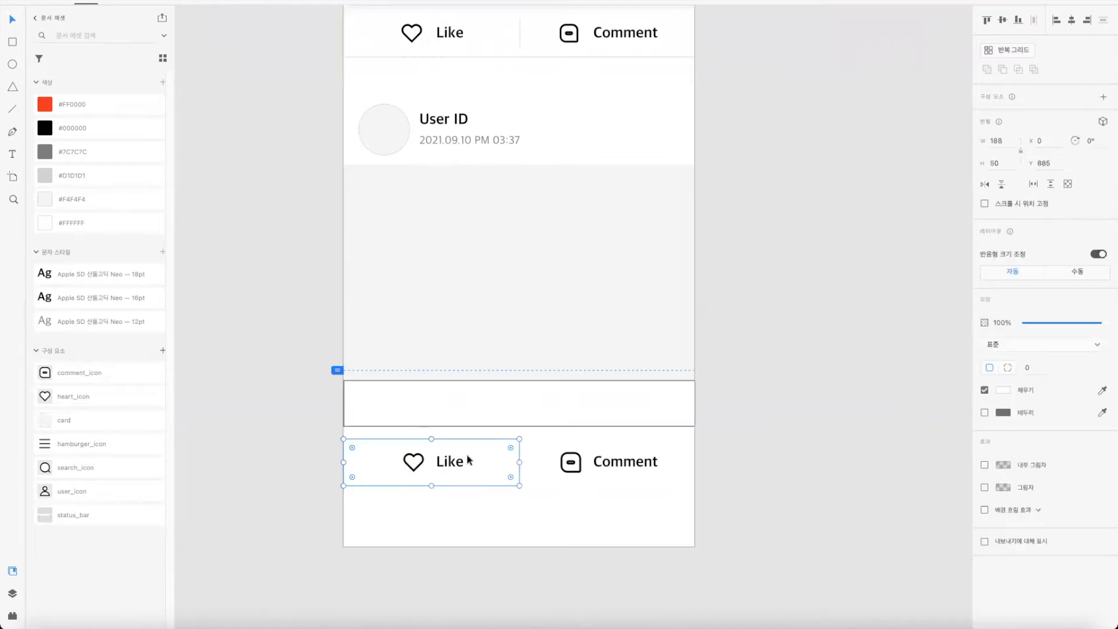
pyautogui.doubleClick(416, 464)
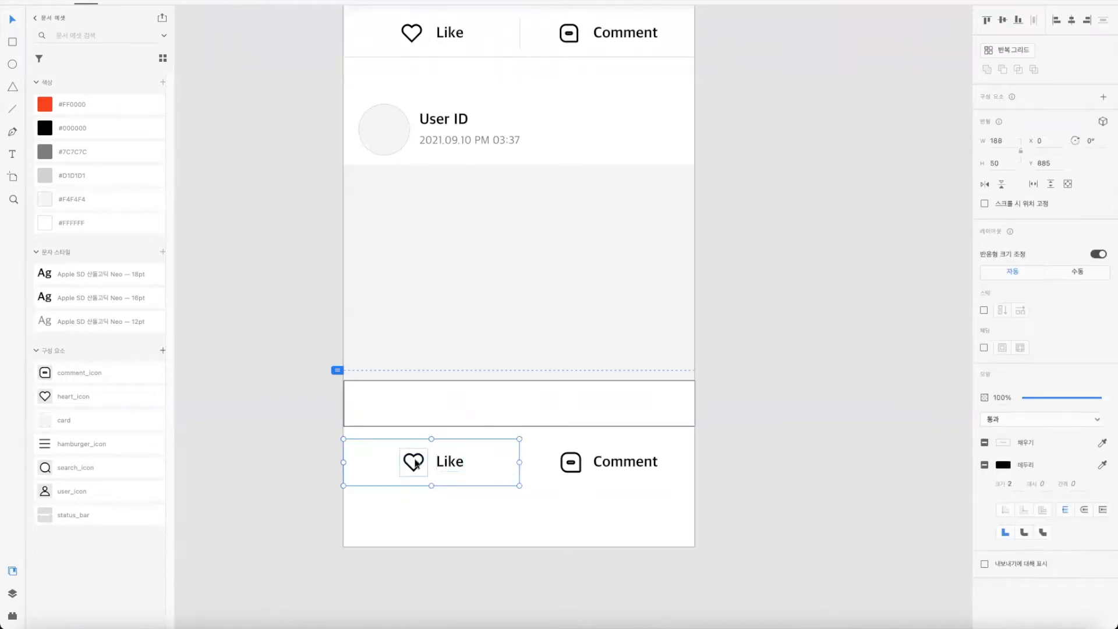
pyautogui.doubleClick(583, 466)
pyautogui.click(652, 443)
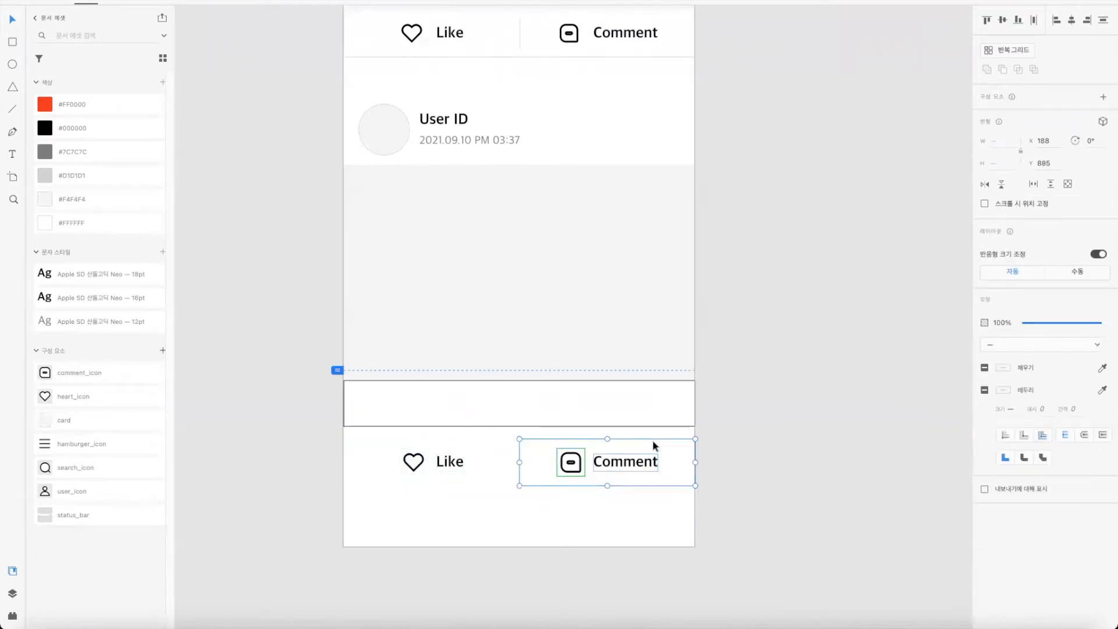
pyautogui.keyDown('shift'); pyautogui.click(449, 462); pyautogui.keyUp('shift')
pyautogui.moveTo(449, 462); pyautogui.dragTo(470, 397)
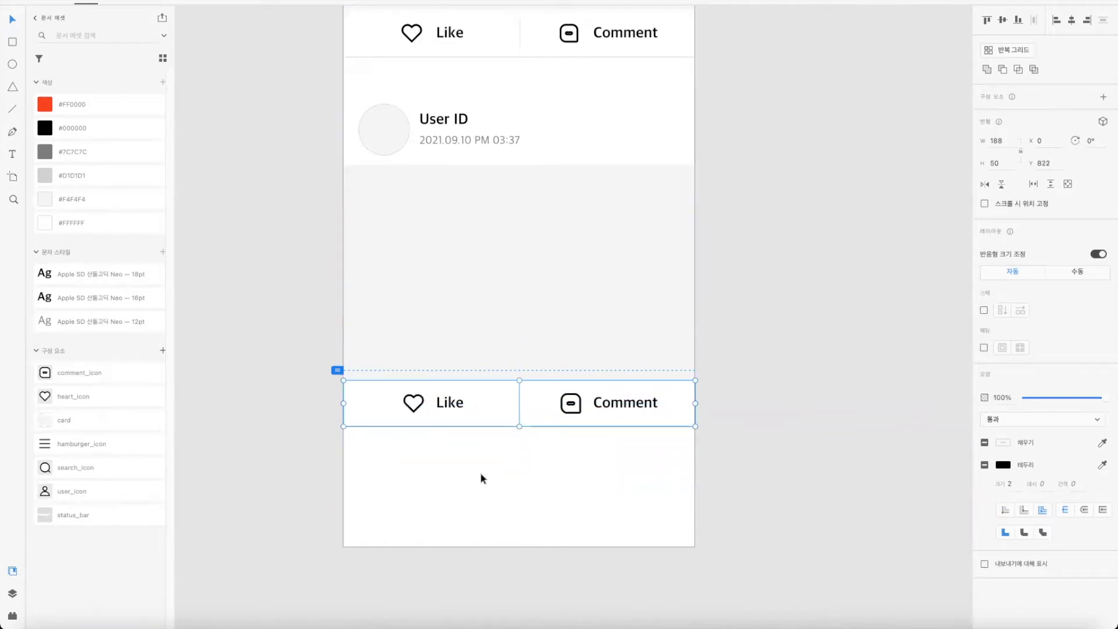
# Step: Send the Like and Comment groups to the back and delete the outlined bar that covers them
pyautogui.press('super+shift+[')
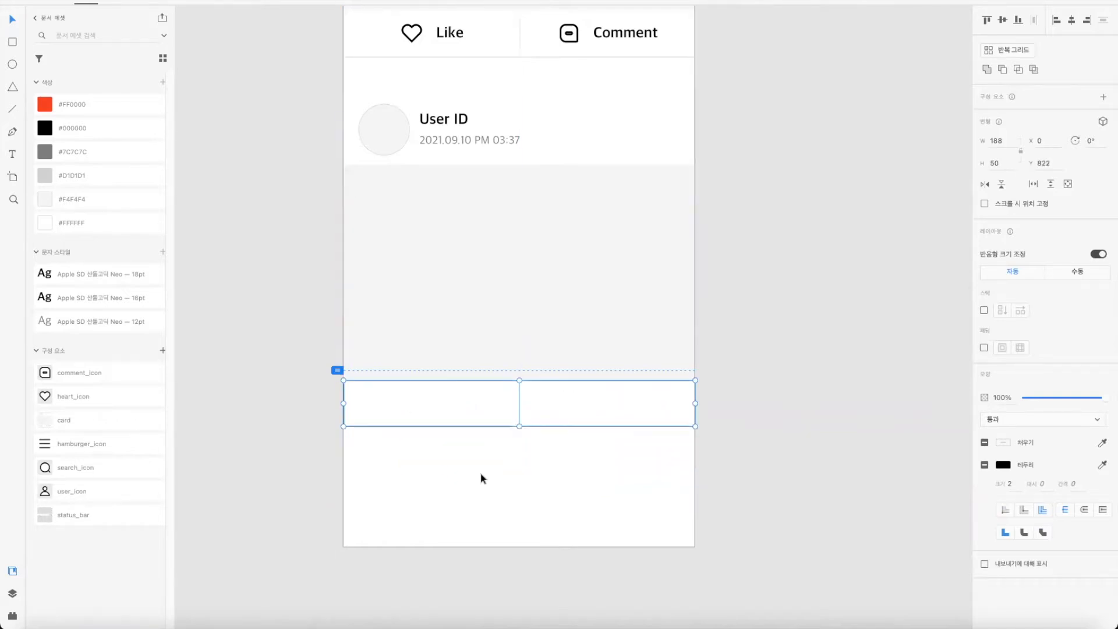
pyautogui.click(482, 479)
pyautogui.click(564, 420)
pyautogui.press('Delete')
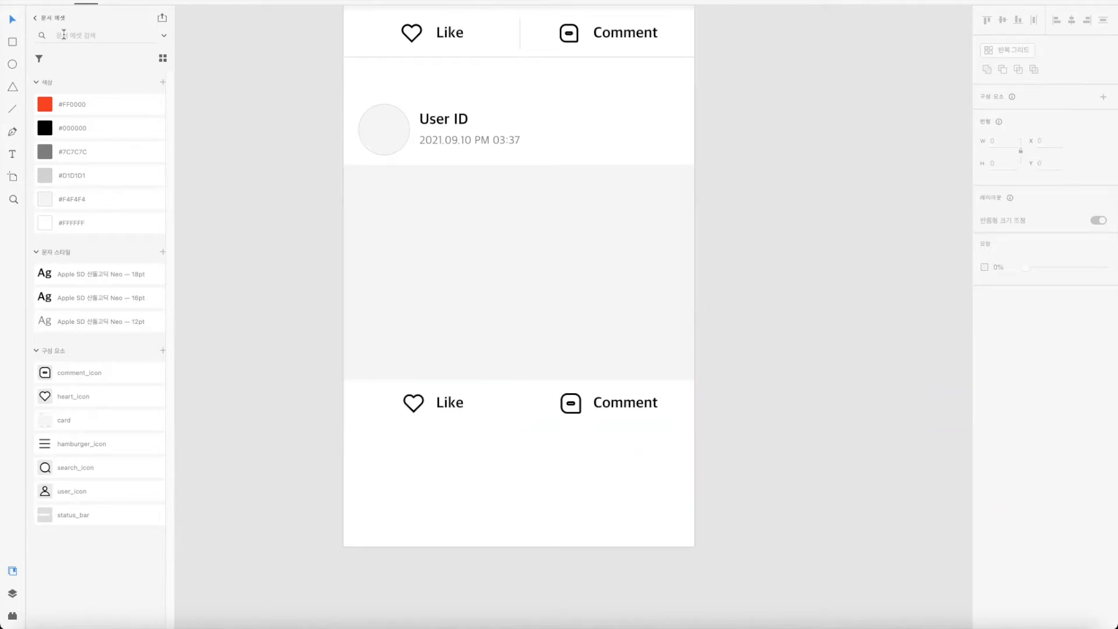
# Step: Draw a horizontal line 375 wide just below the lower Like/Comment bar, with a border thickness of 0.5
pyautogui.scroll(5, 327, 169)
pyautogui.scroll(1, 325, 173)
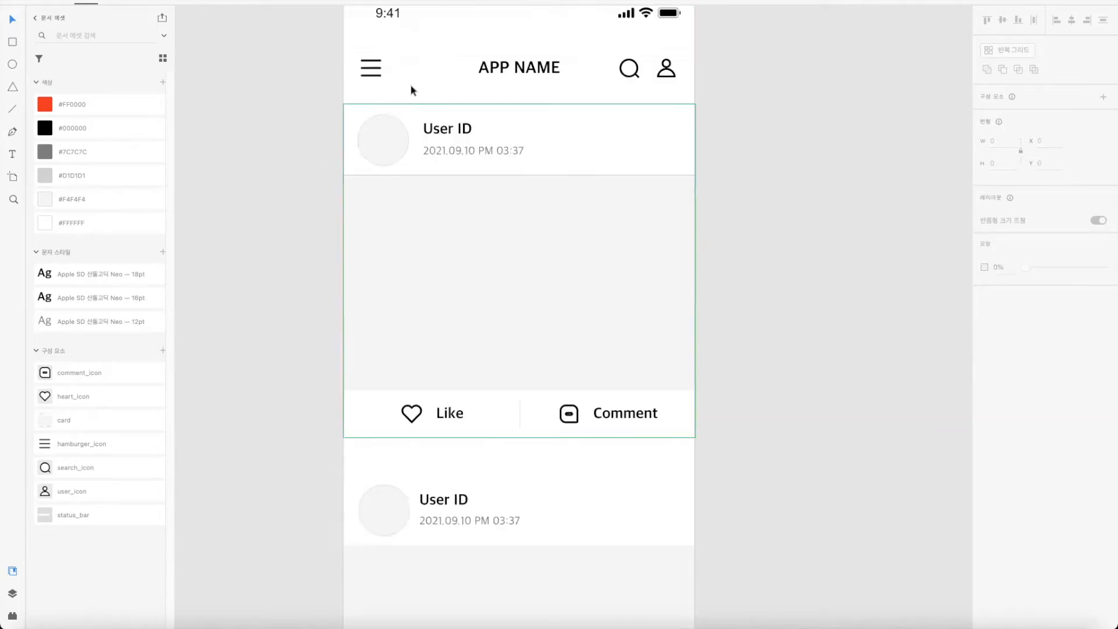
pyautogui.click(420, 89)
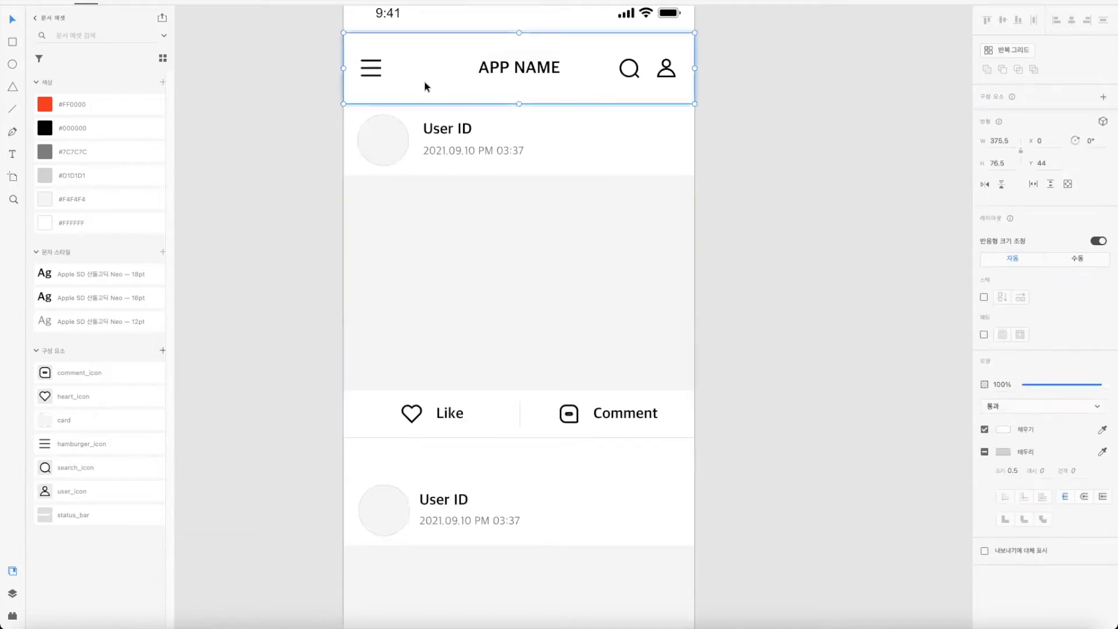
pyautogui.click(440, 106)
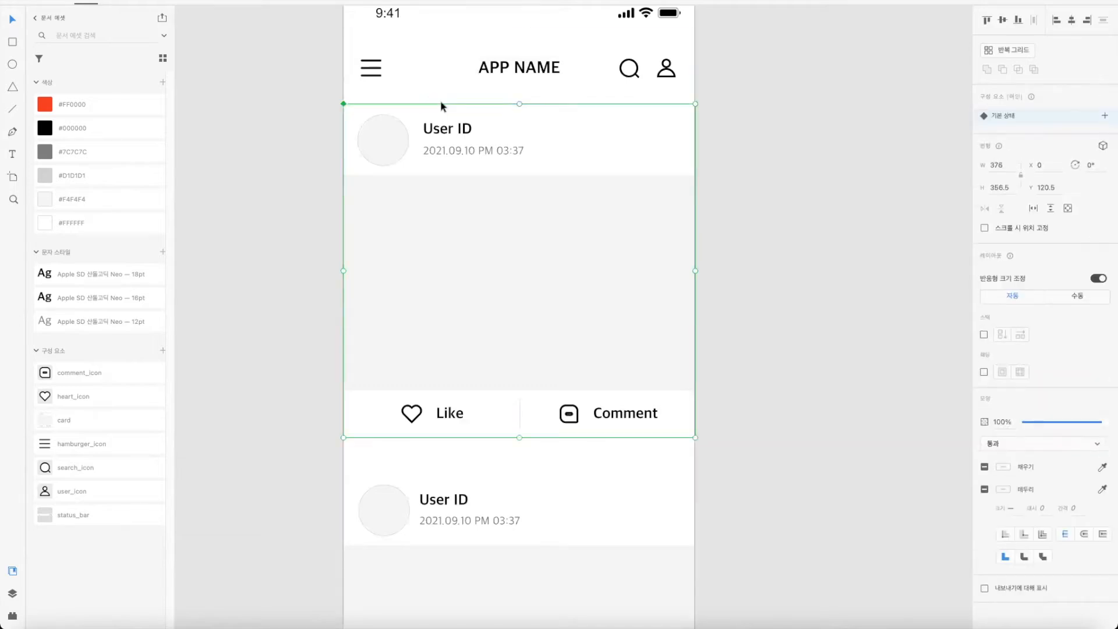
pyautogui.click(464, 75)
pyautogui.click(711, 107)
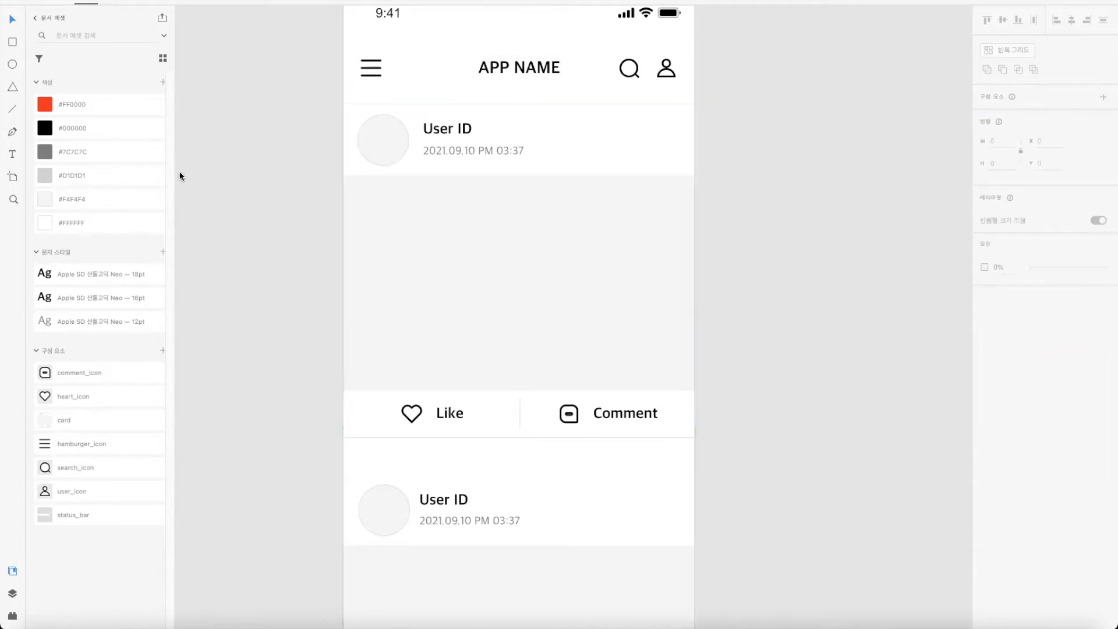
pyautogui.scroll(-5, 267, 115)
pyautogui.click(10, 110)
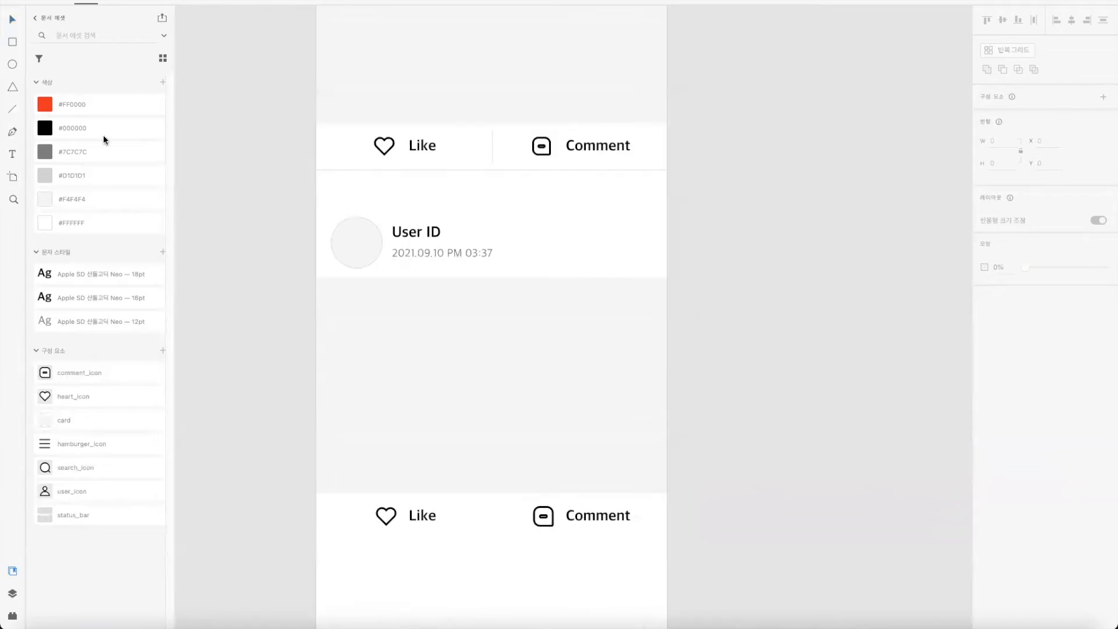
pyautogui.moveTo(317, 550)
pyautogui.mouseDown()
pyautogui.moveTo(647, 550)
pyautogui.moveTo(668, 572)
pyautogui.mouseUp()
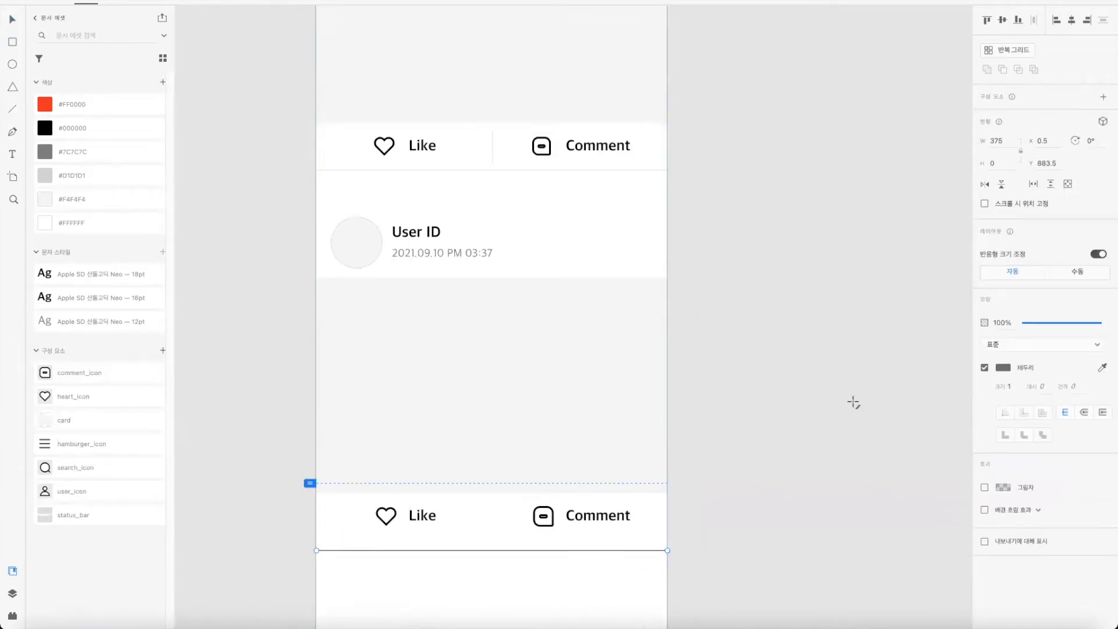
pyautogui.write('0.5')
pyautogui.press('Return')
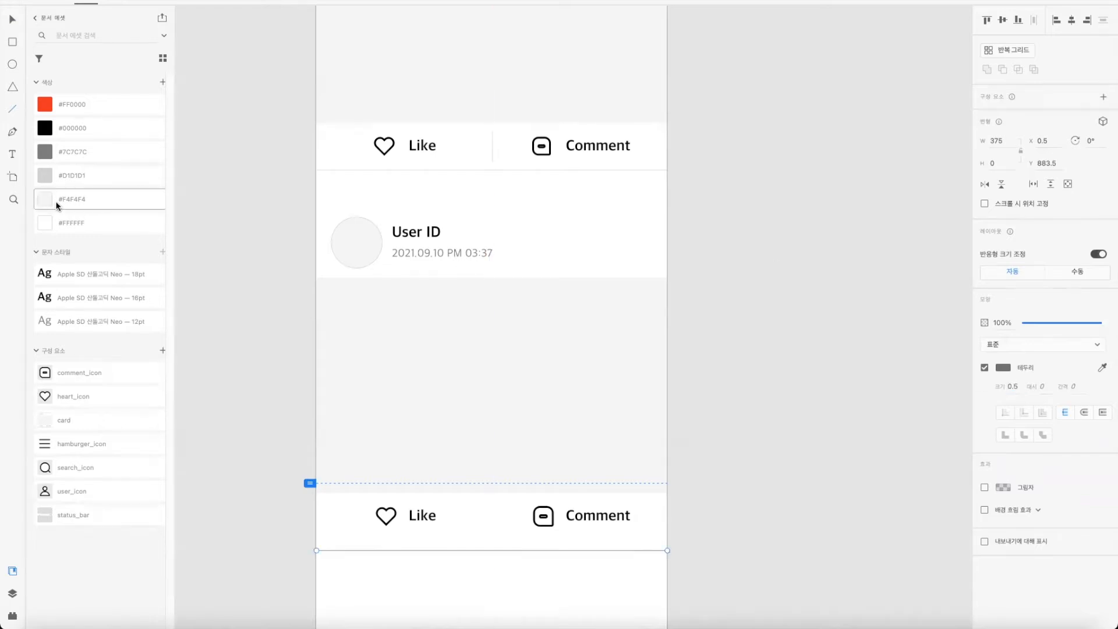
# Step: Set the new line's border colour to #D1D1D1
pyautogui.click(47, 201)
pyautogui.click(12, 20)
pyautogui.click(251, 325)
pyautogui.click(420, 551)
pyautogui.click(50, 204)
pyautogui.click(1003, 368)
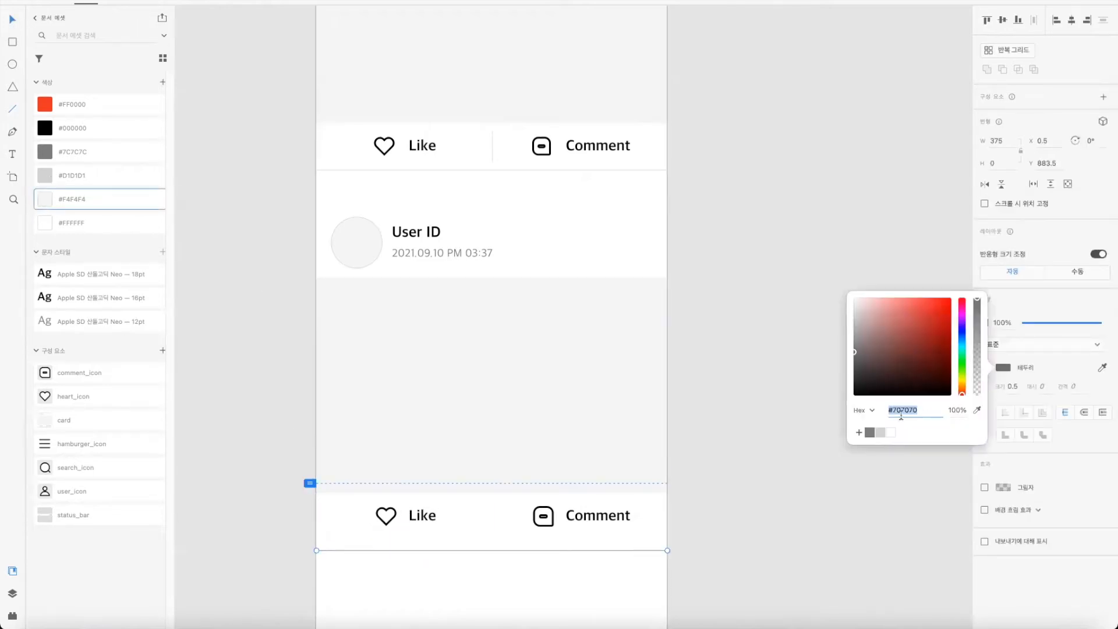
pyautogui.click(881, 433)
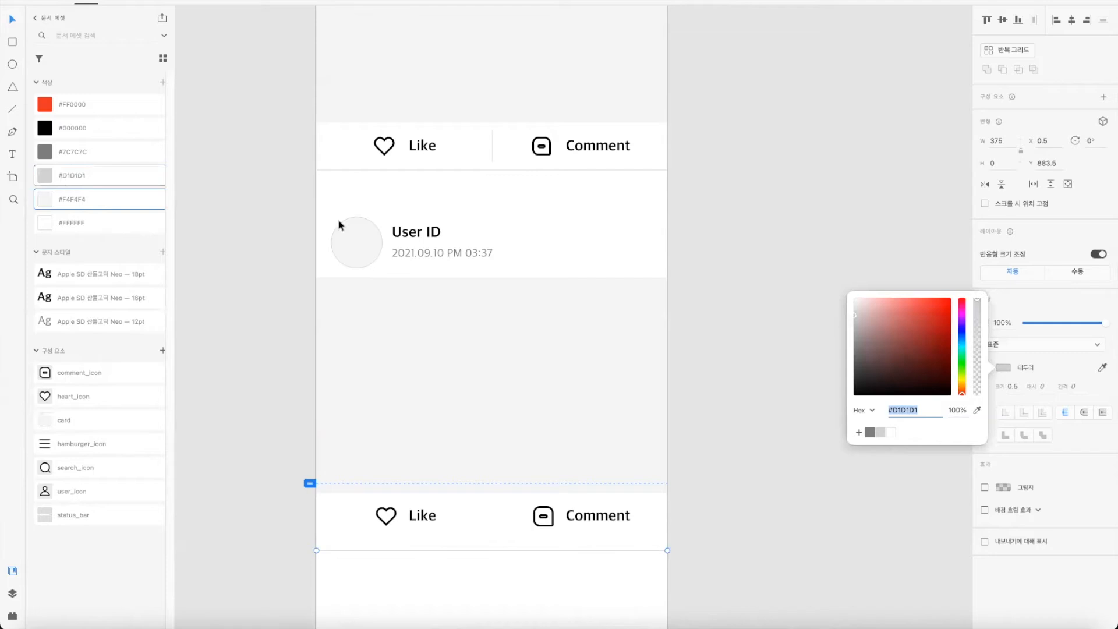
pyautogui.click(807, 533)
# Step: Align the line with the bottom edge of the Comment group
pyautogui.click(601, 551)
pyautogui.keyDown('shift'); pyautogui.click(639, 504); pyautogui.keyUp('shift')
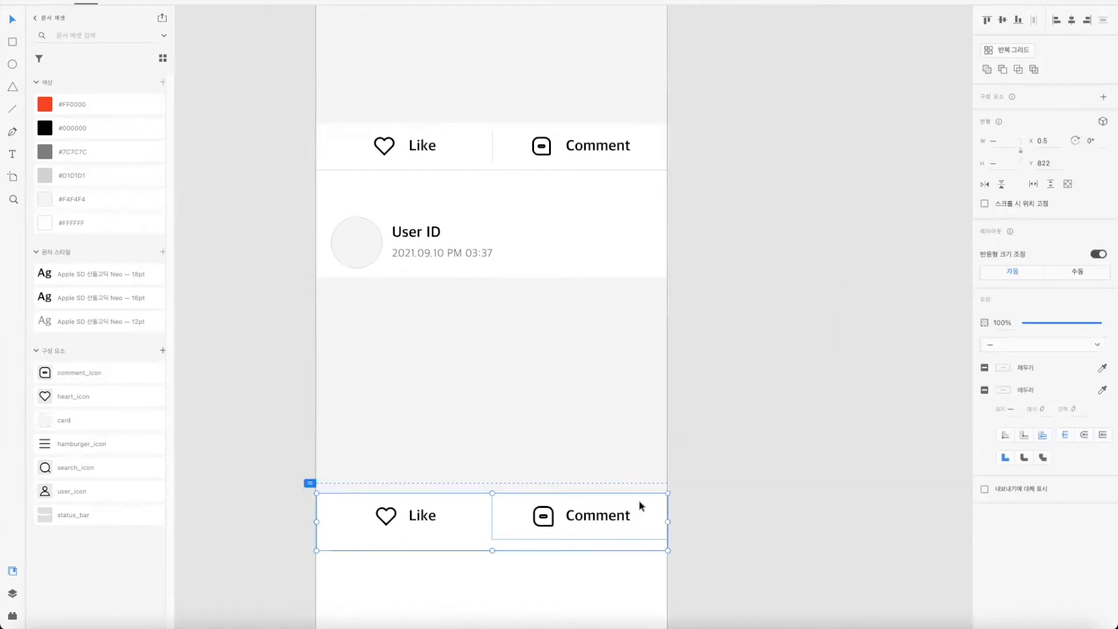
pyautogui.click(984, 19)
pyautogui.click(1019, 20)
pyautogui.click(831, 430)
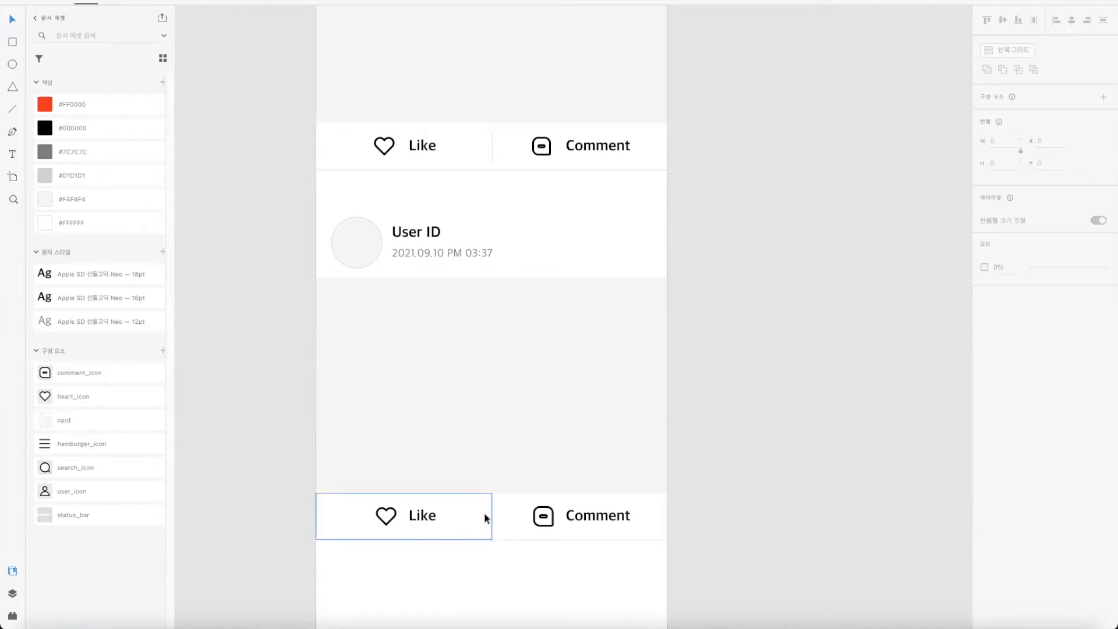
# Step: Preview the Home screen to check the rebuilt card's layout, and close the preview
pyautogui.click(667, 450)
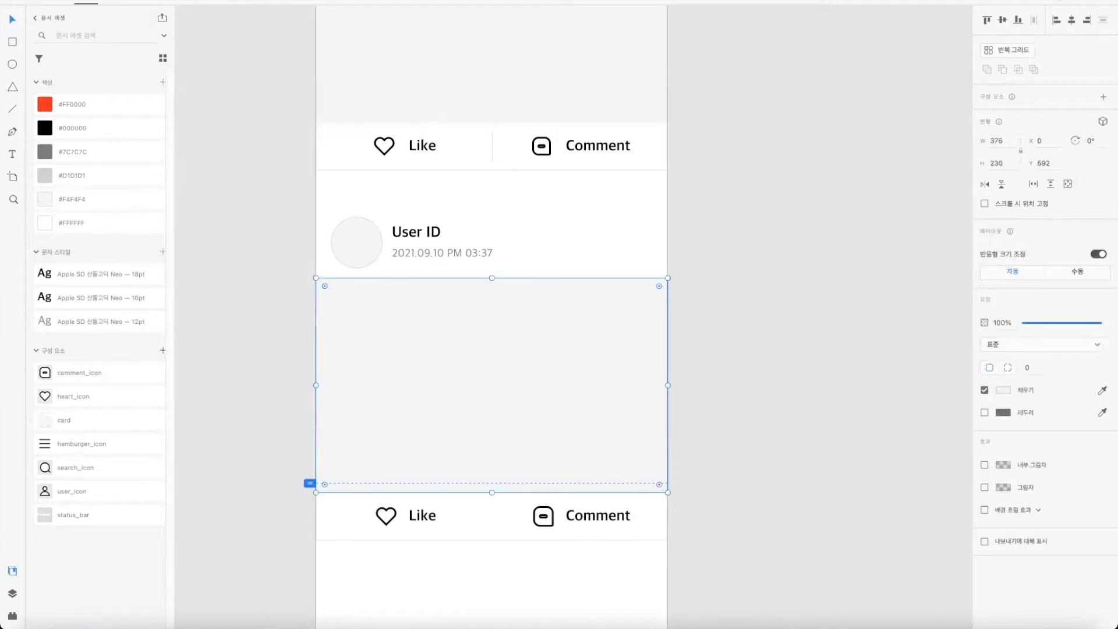
pyautogui.press('super+Return')
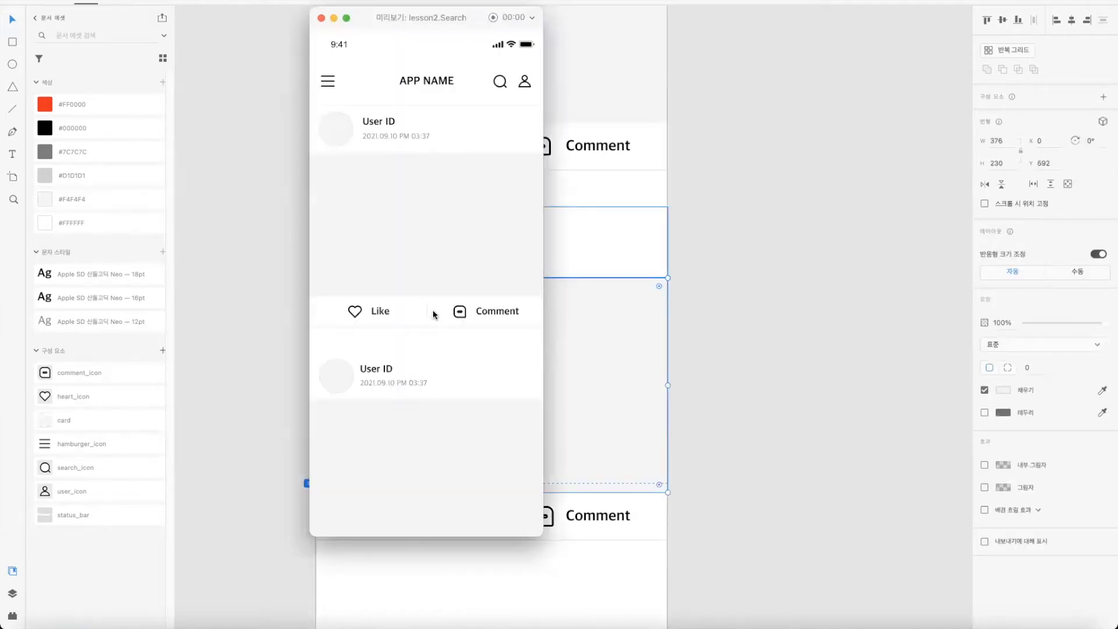
pyautogui.click(321, 18)
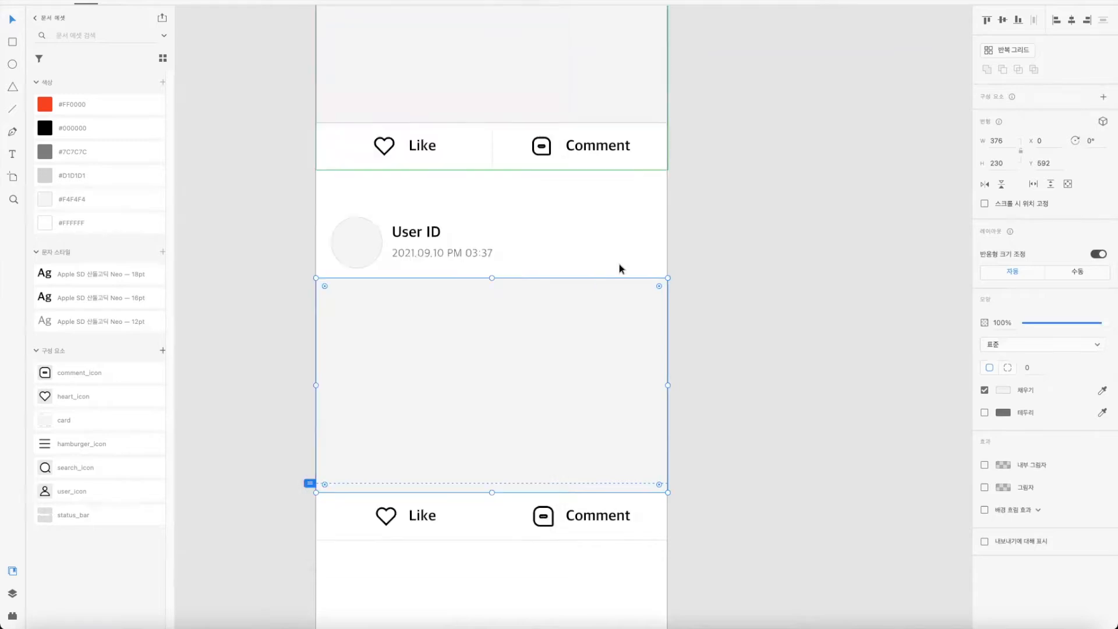
pyautogui.click(711, 522)
# Step: Duplicate the bottom line below the bar and set the copy's width to 20
pyautogui.moveTo(649, 540); pyautogui.dragTo(647, 577)
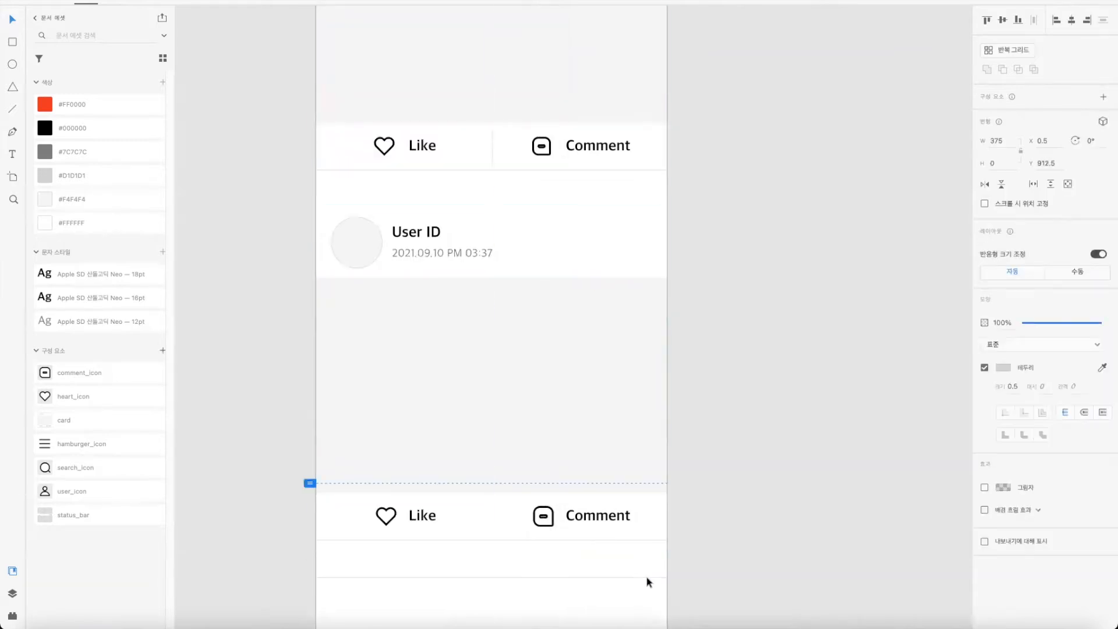
pyautogui.click(997, 140)
pyautogui.write('5')
pyautogui.press('Return')
pyautogui.click(1000, 142)
pyautogui.write('1')
pyautogui.press('Return')
pyautogui.click(999, 141)
pyautogui.write('20')
pyautogui.press('Return')
# Step: Rotate the short line 90° and place it between the Like and Comment halves, centred vertically on the bar
pyautogui.click(1101, 143)
pyautogui.write('90')
pyautogui.press('Return')
pyautogui.moveTo(325, 579); pyautogui.dragTo(493, 520)
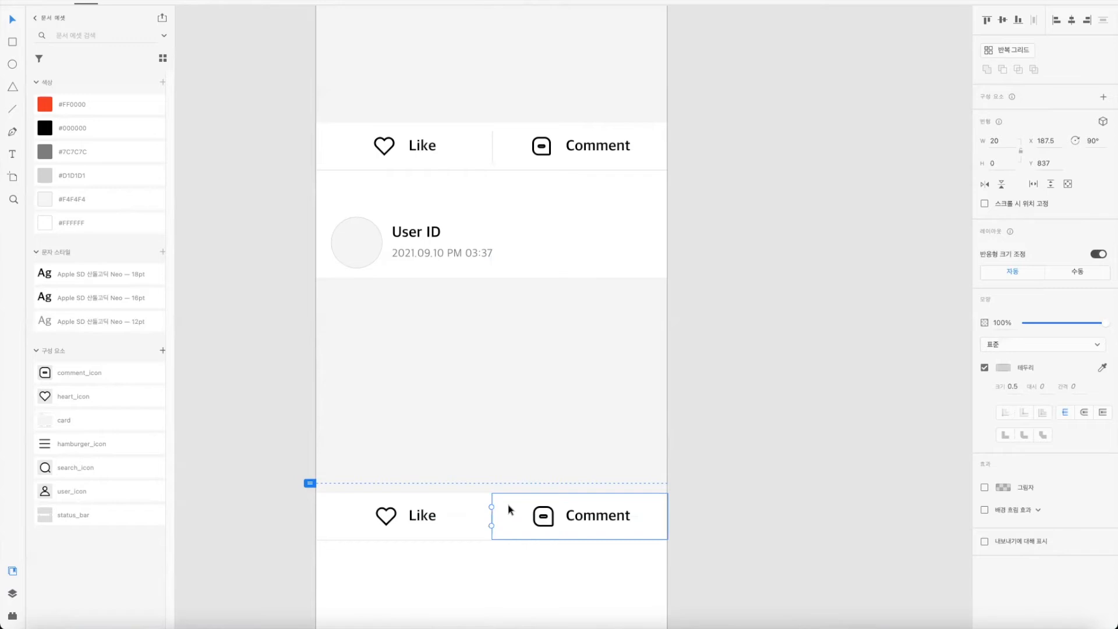
pyautogui.keyDown('shift'); pyautogui.click(512, 514); pyautogui.keyUp('shift')
pyautogui.click(762, 458)
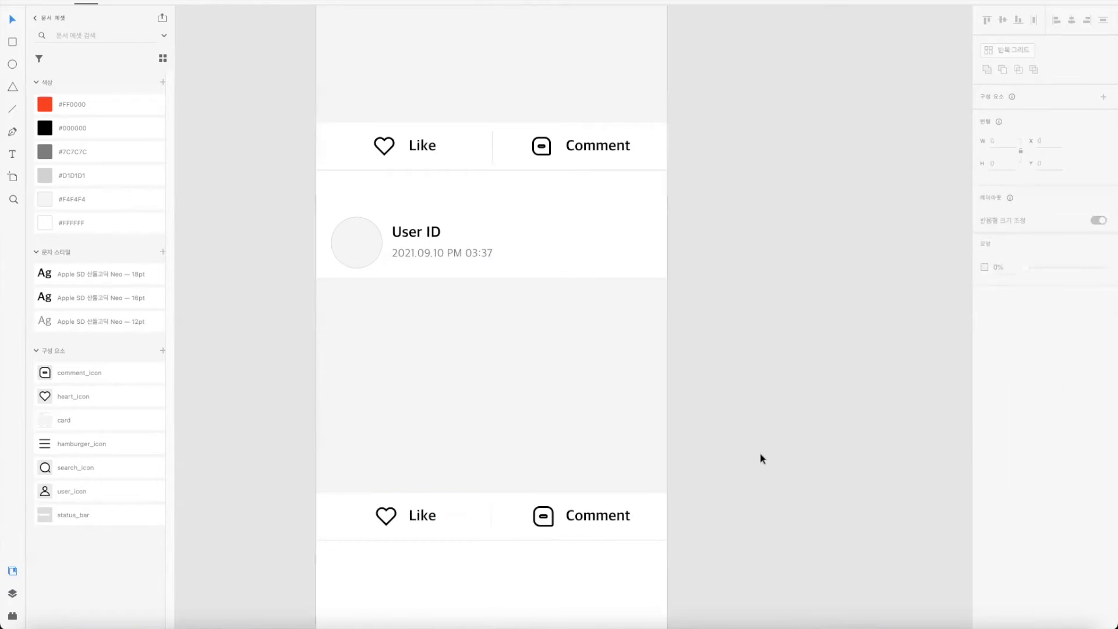
# Step: Set the vertical divider's length to 30 and centre it vertically on the Comment group
pyautogui.click(491, 516)
pyautogui.click(1002, 143)
pyautogui.write('30')
pyautogui.press('Return')
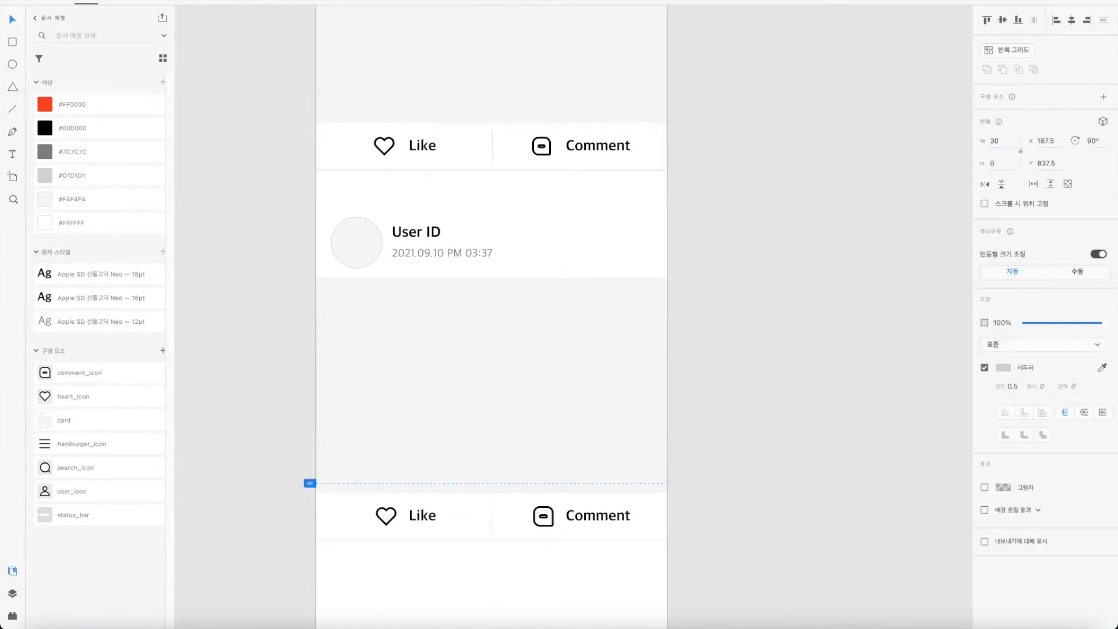
pyautogui.keyDown('shift'); pyautogui.click(663, 504); pyautogui.keyUp('shift')
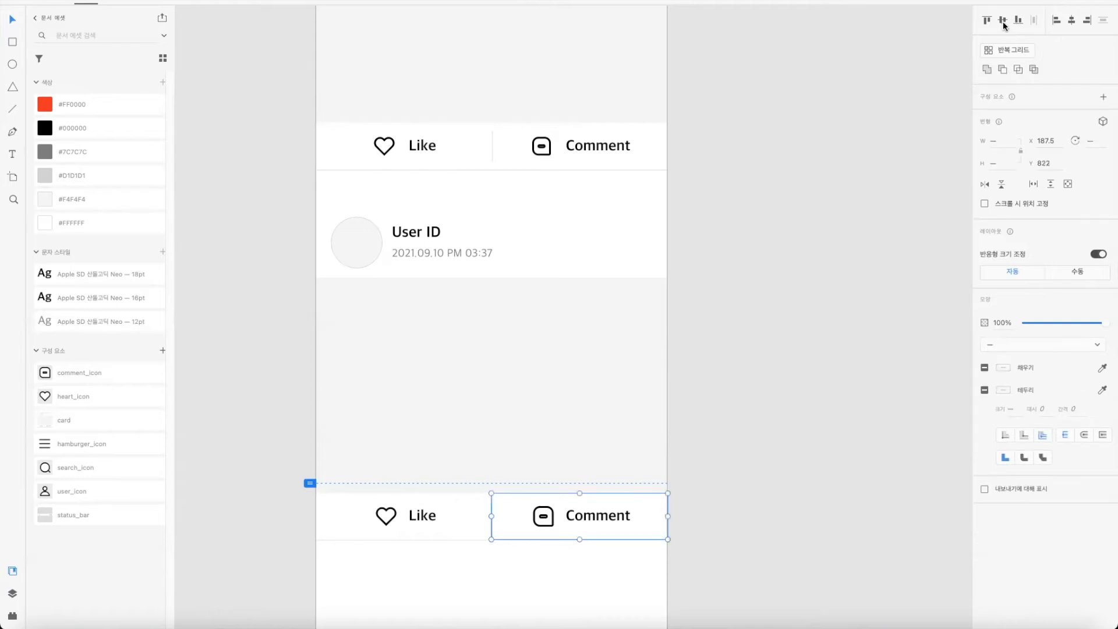
pyautogui.click(815, 391)
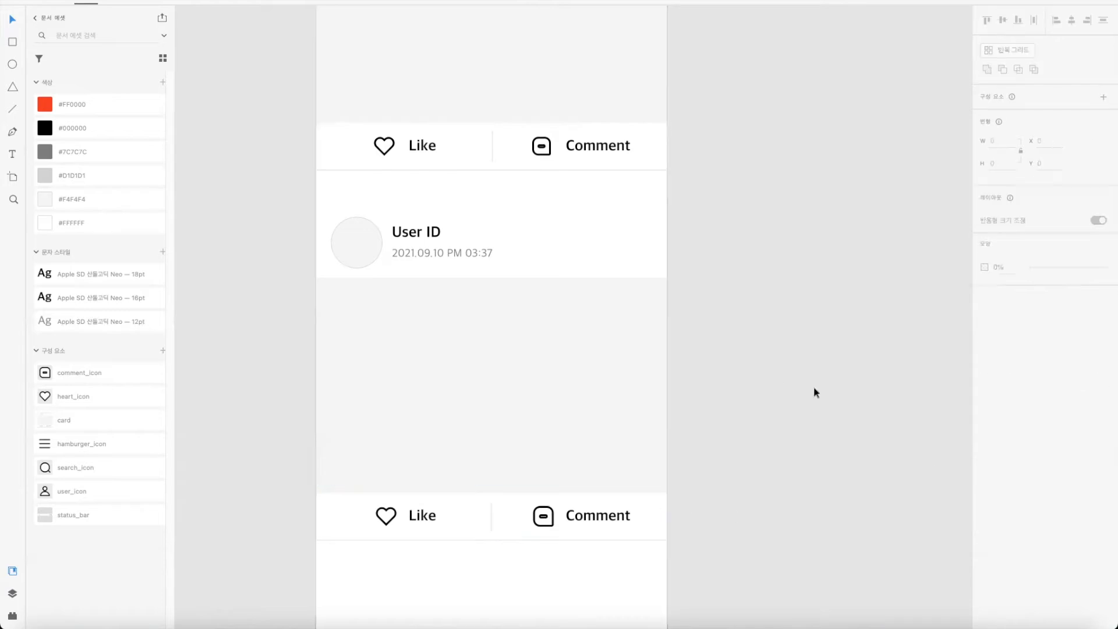
# Step: Group the Like half, the Comment half and both divider lines into a single bar
pyautogui.moveTo(714, 543); pyautogui.dragTo(316, 219)
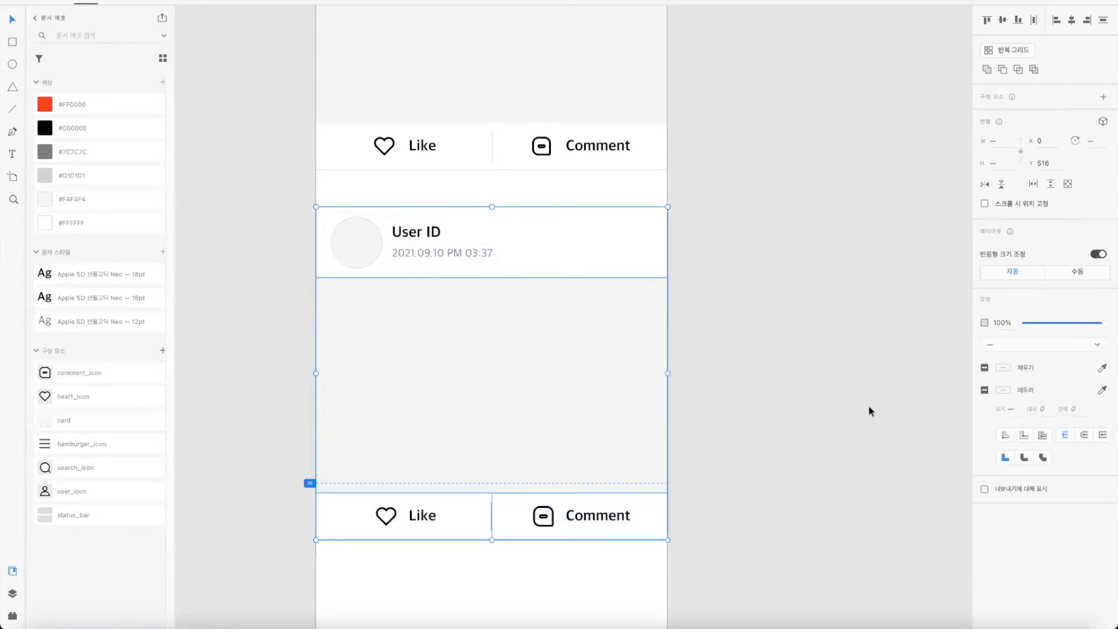
pyautogui.click(247, 326)
pyautogui.click(435, 259)
pyautogui.click(484, 370)
pyautogui.moveTo(728, 555); pyautogui.dragTo(320, 513)
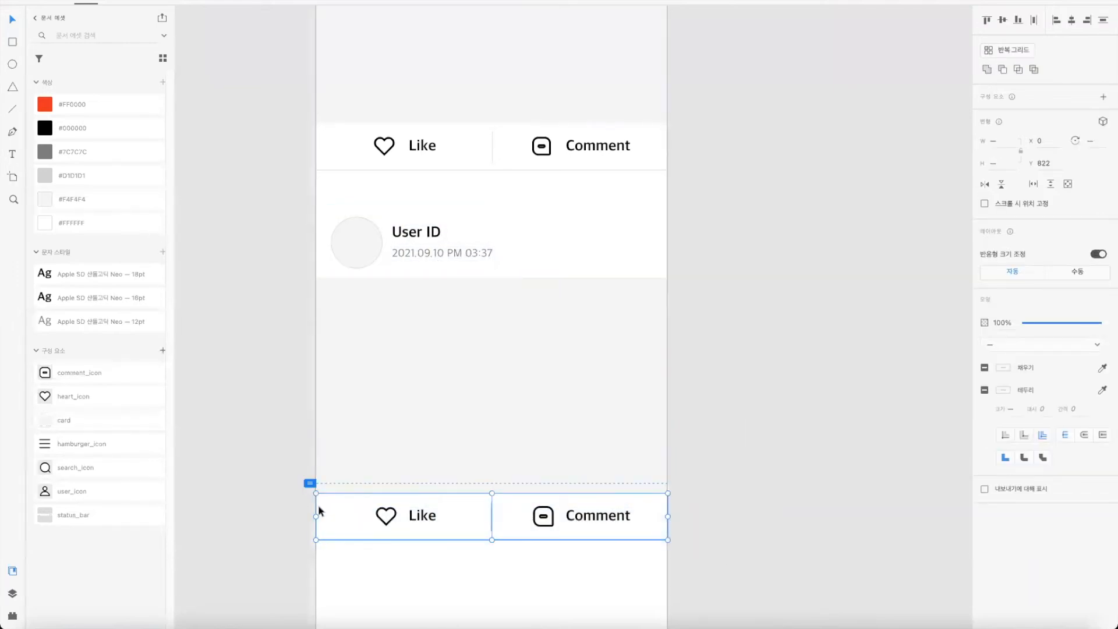
pyautogui.press('super+g')
pyautogui.scroll(1, 878, 466)
pyautogui.click(877, 466)
# Step: Make one component from the Like/Comment bar, the image area and the User ID header
pyautogui.moveTo(627, 518); pyautogui.dragTo(681, 535)
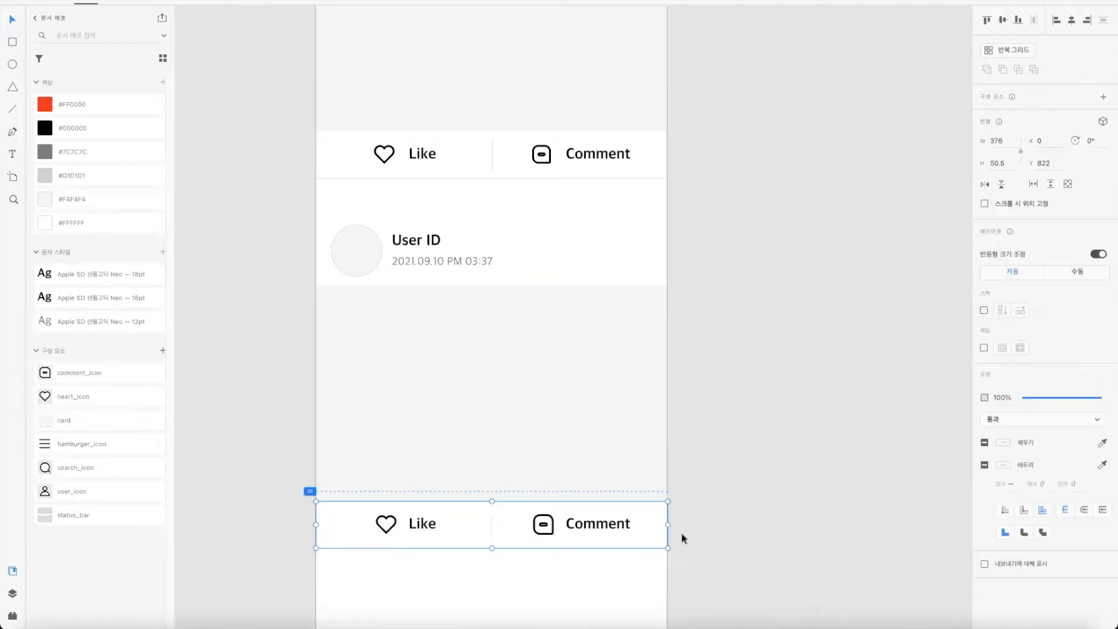
pyautogui.keyDown('shift'); pyautogui.click(594, 377); pyautogui.keyUp('shift')
pyautogui.keyDown('shift'); pyautogui.click(600, 260); pyautogui.keyUp('shift')
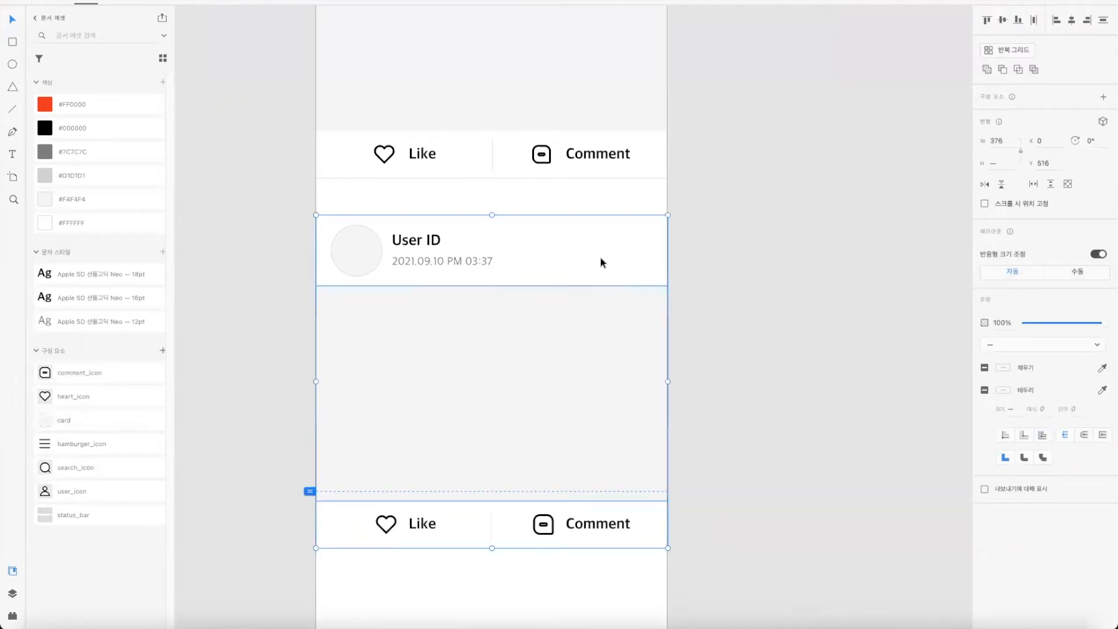
pyautogui.click(162, 351)
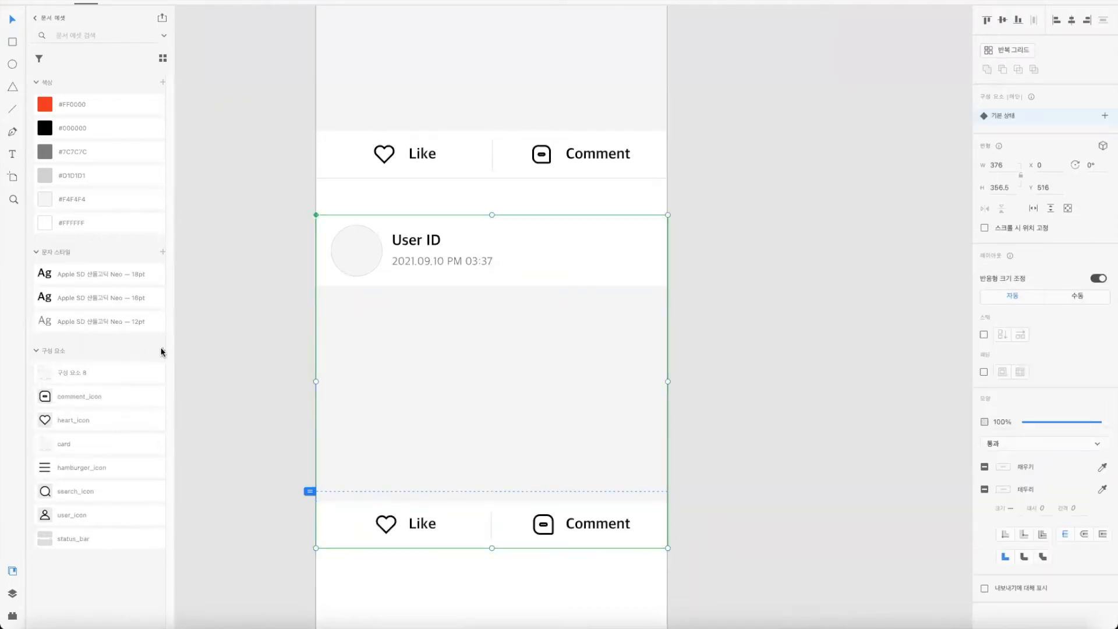
# Step: Delete the old card component from the document assets and rename the new component card
pyautogui.rightClick(85, 447)
pyautogui.click(127, 502)
pyautogui.doubleClick(74, 372)
pyautogui.write('ㄷ')
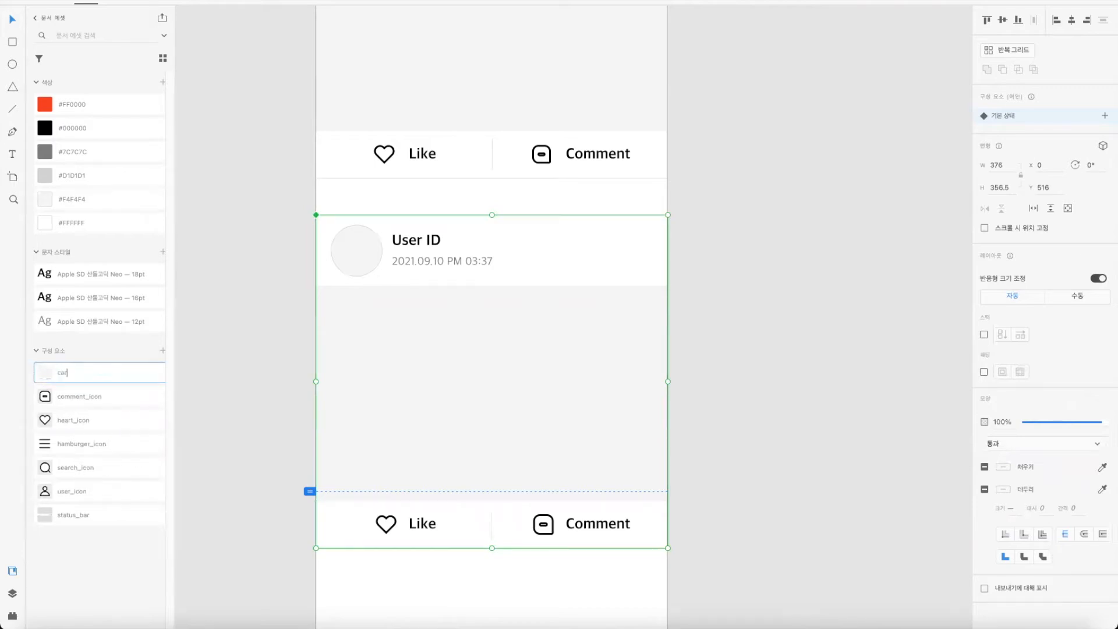
pyautogui.click(764, 428)
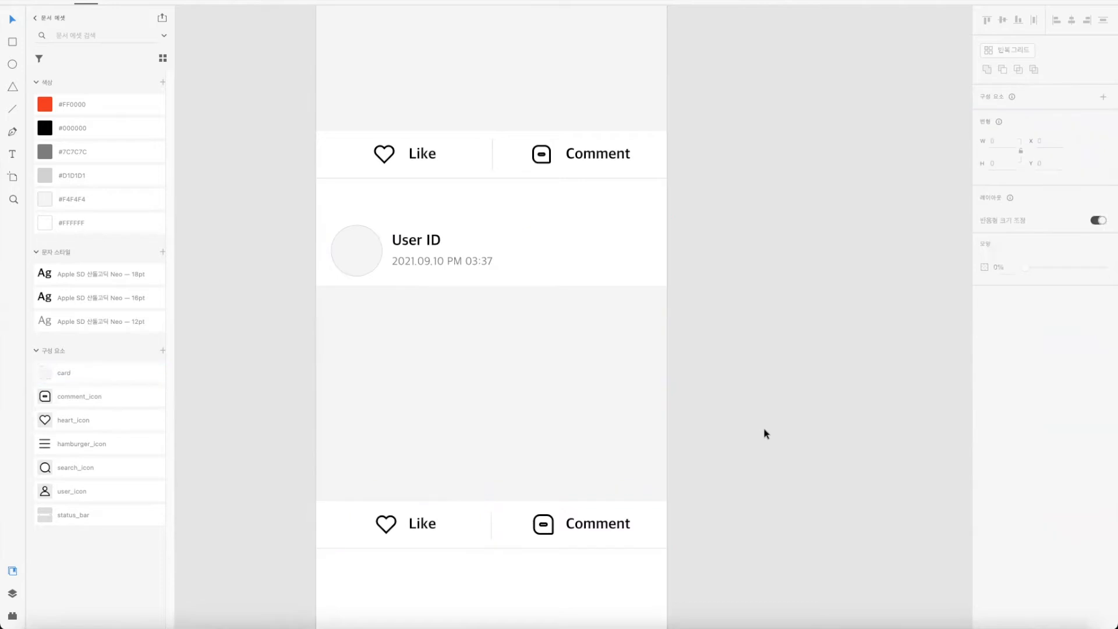
# Step: Delete the old card under the app header and move the new card into its place at Y 120.5
pyautogui.press('super+minus')
pyautogui.click(452, 130)
pyautogui.press('Delete')
pyautogui.click(534, 337)
pyautogui.moveTo(558, 350); pyautogui.dragTo(562, 158)
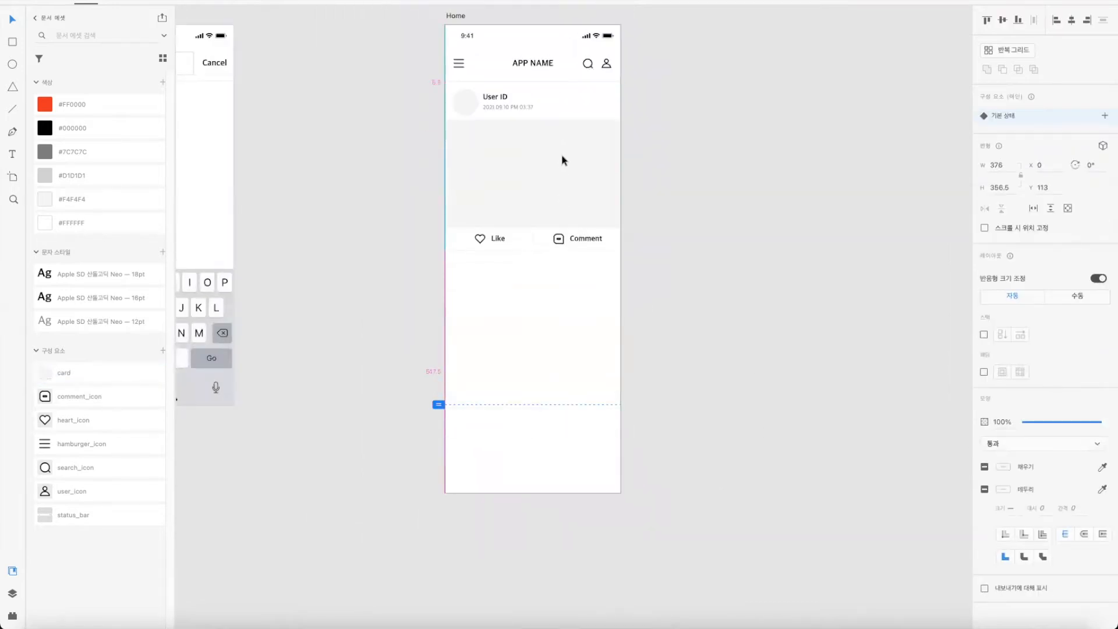
pyautogui.click(739, 195)
pyautogui.moveTo(707, 144); pyautogui.dragTo(663, 293)
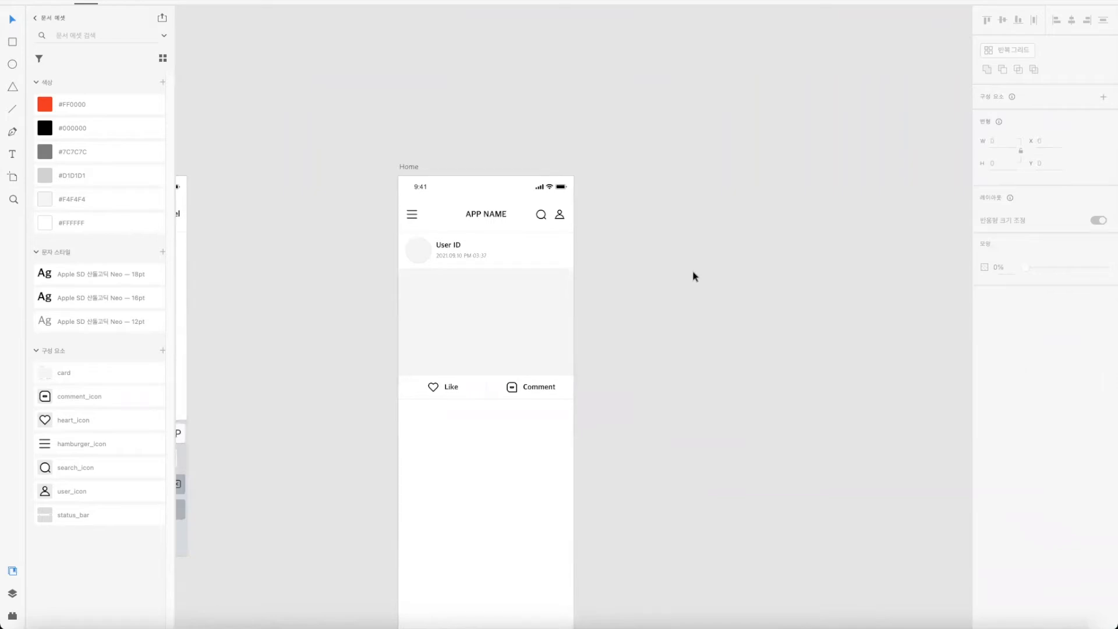
pyautogui.press('super+plus')
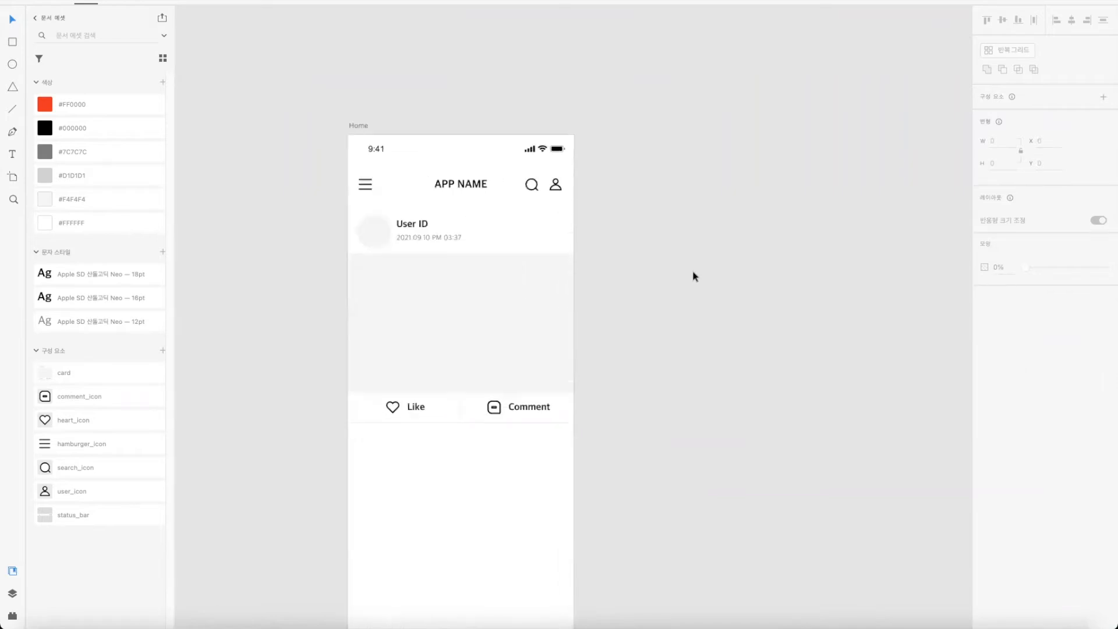
pyautogui.moveTo(664, 317); pyautogui.dragTo(770, 276)
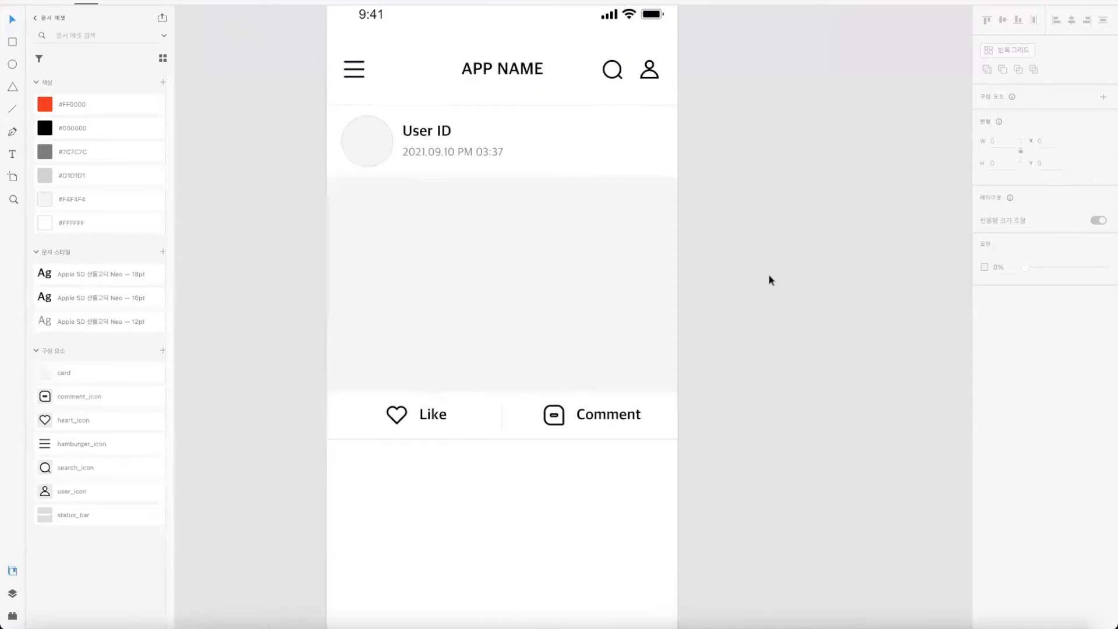
pyautogui.press('super+minus')
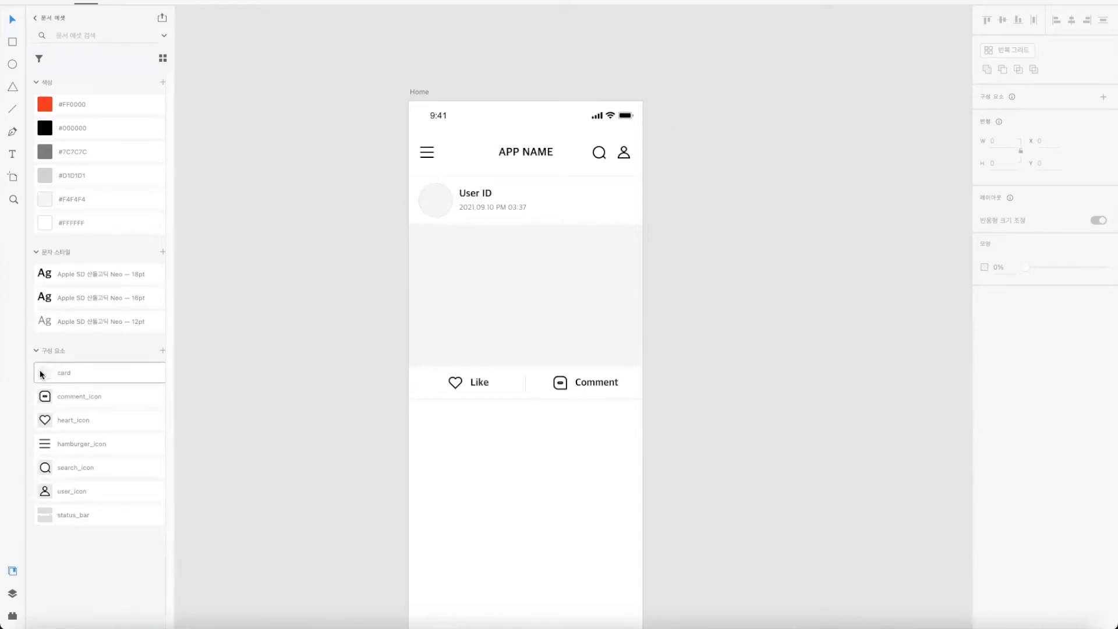
pyautogui.click(492, 282)
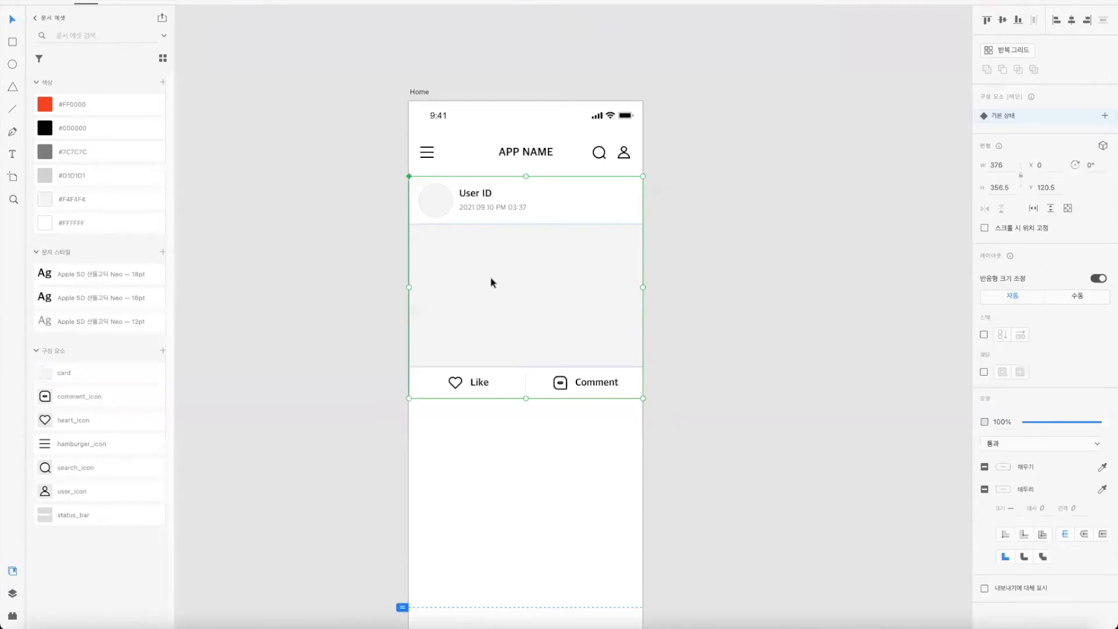
pyautogui.click(767, 247)
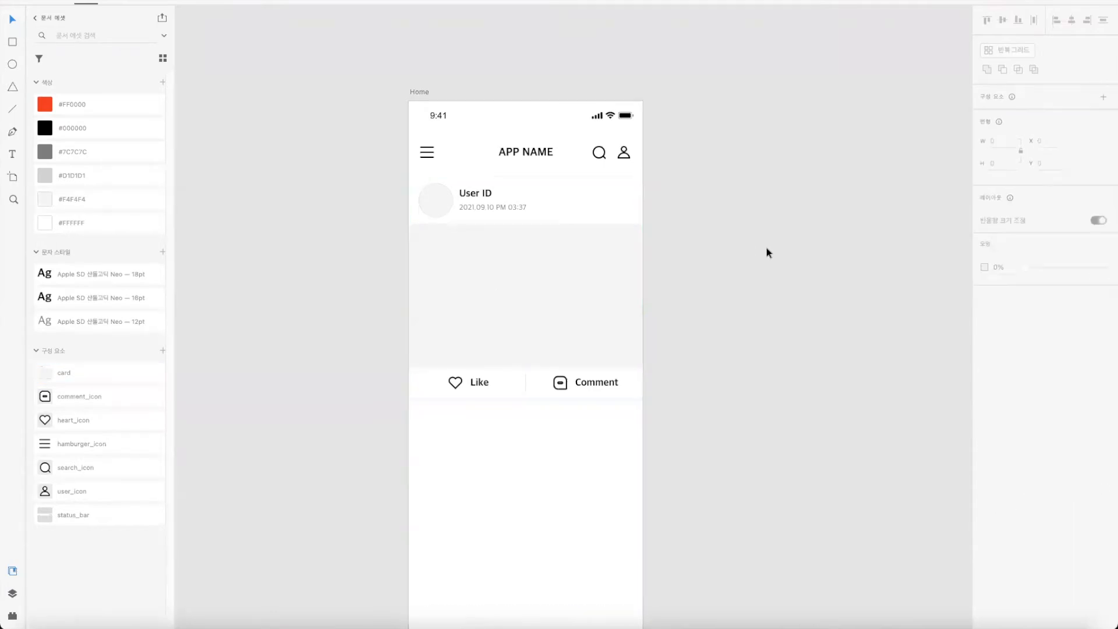
pyautogui.click(548, 279)
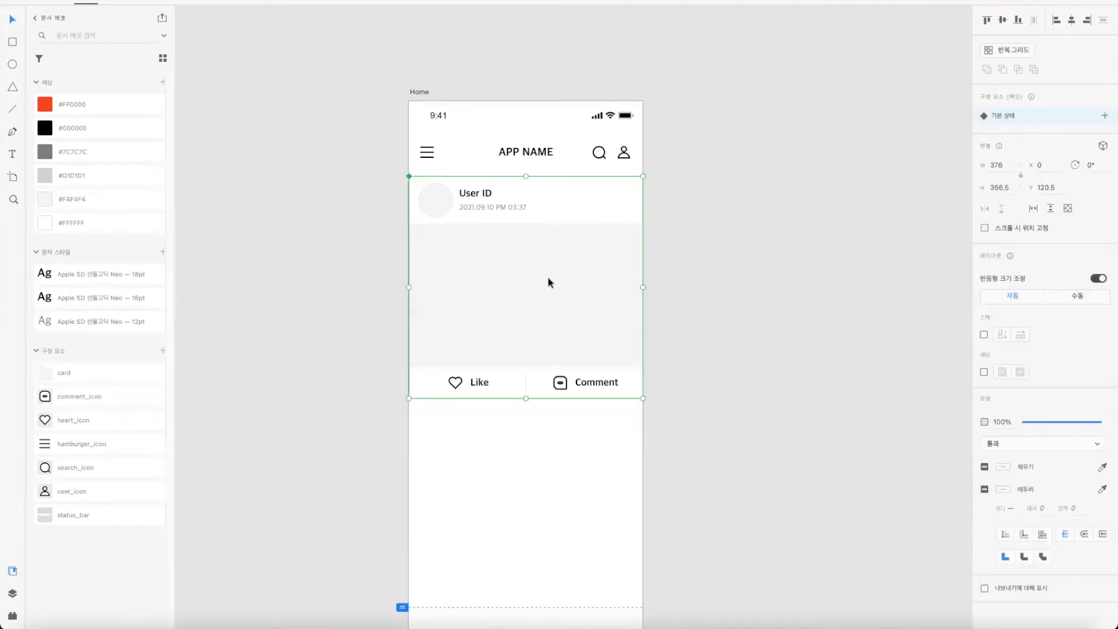
pyautogui.click(769, 227)
# Step: Convert the card under the app header into a repeat grid and extend it down to the Home artboard's bottom edge
pyautogui.click(529, 204)
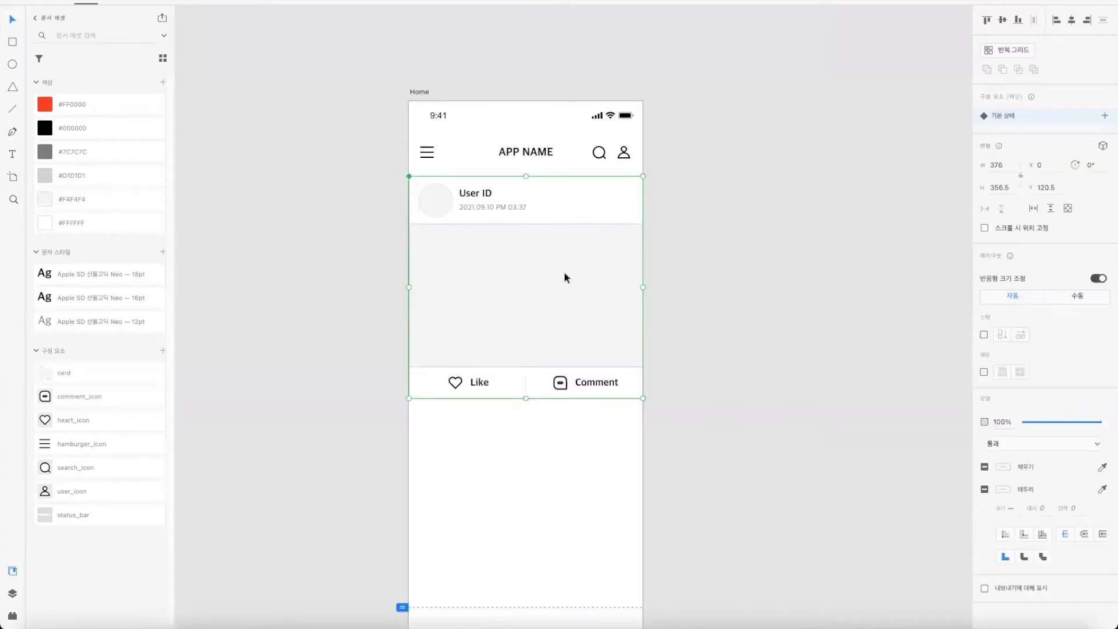
pyautogui.click(1003, 50)
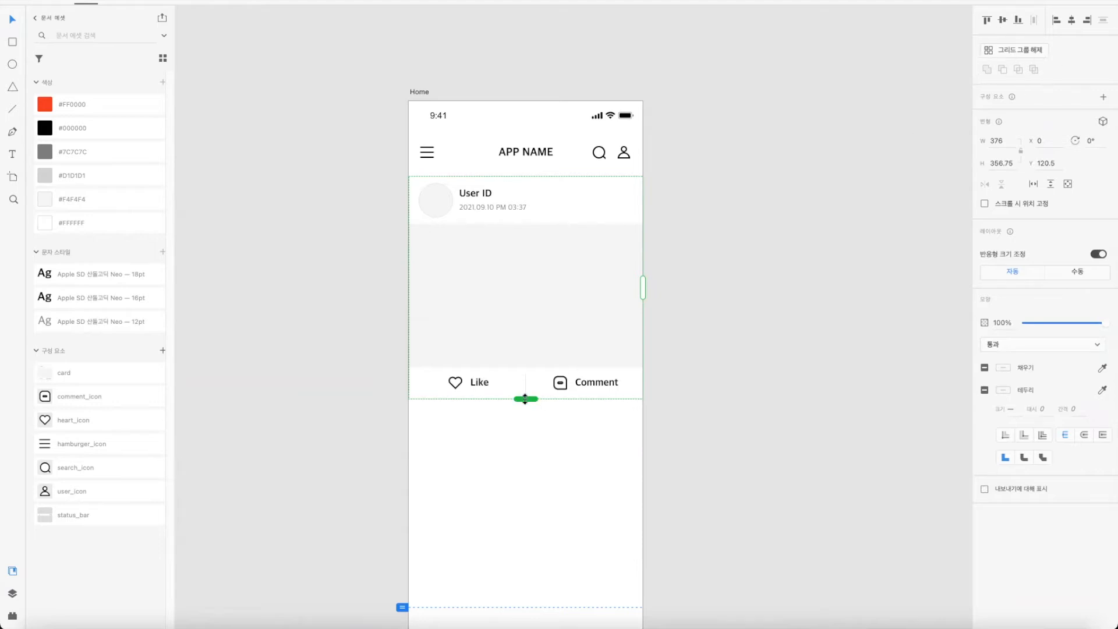
pyautogui.moveTo(526, 399); pyautogui.dragTo(525, 581)
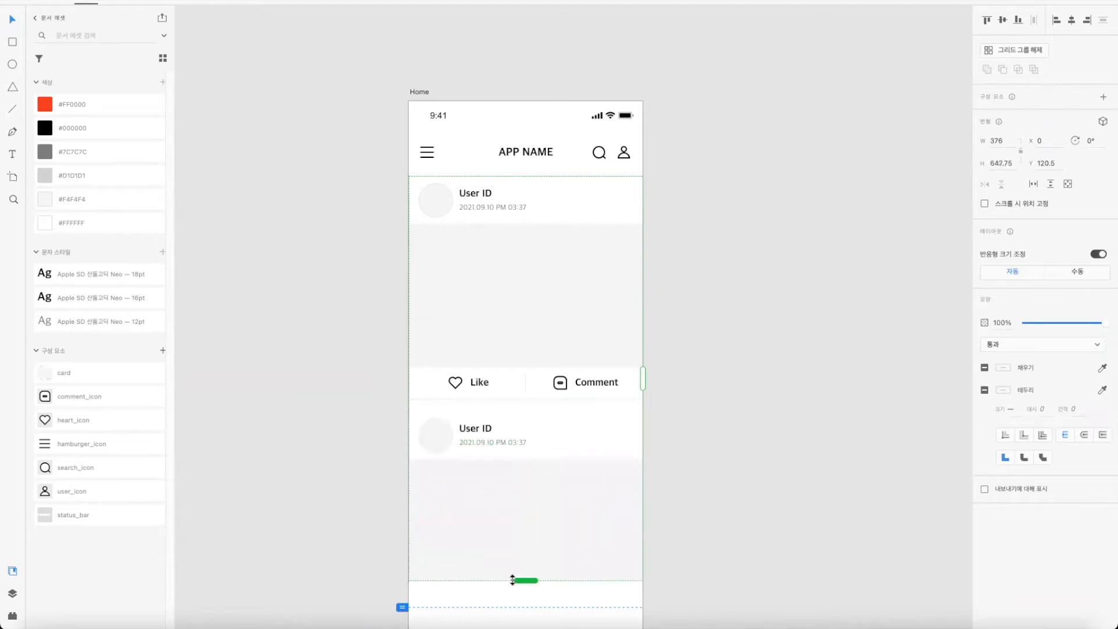
pyautogui.scroll(-5, 553, 493)
pyautogui.scroll(-3, 553, 492)
pyautogui.moveTo(524, 372); pyautogui.dragTo(536, 502)
pyautogui.scroll(5, 734, 347)
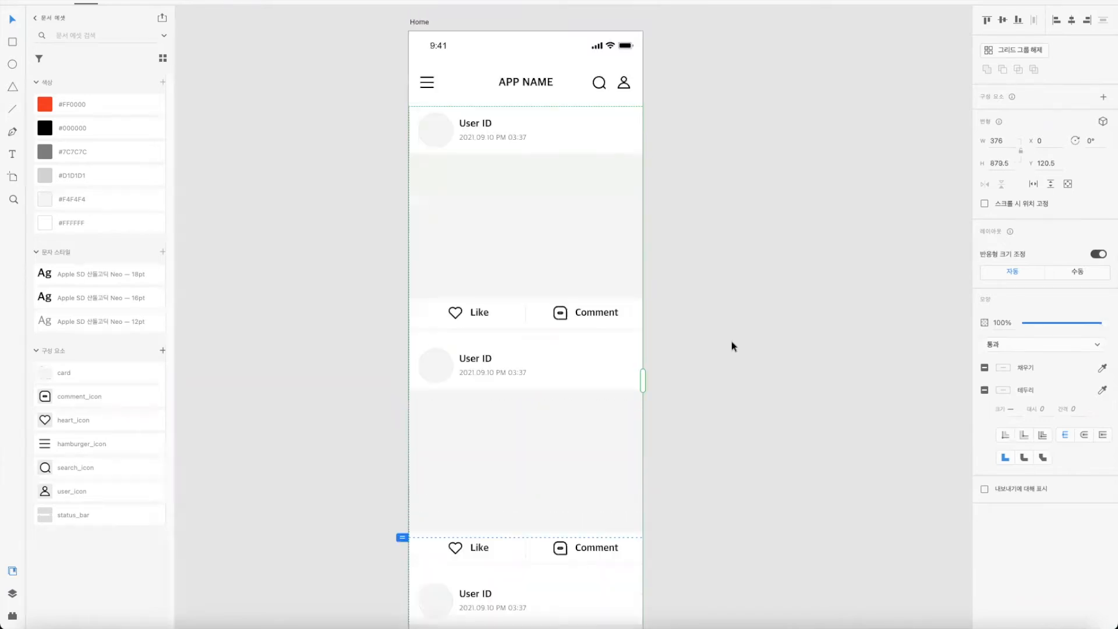
# Step: Set the Home artboard's height to 812
pyautogui.click(422, 29)
pyautogui.click(998, 164)
pyautogui.write('812')
pyautogui.press('Return')
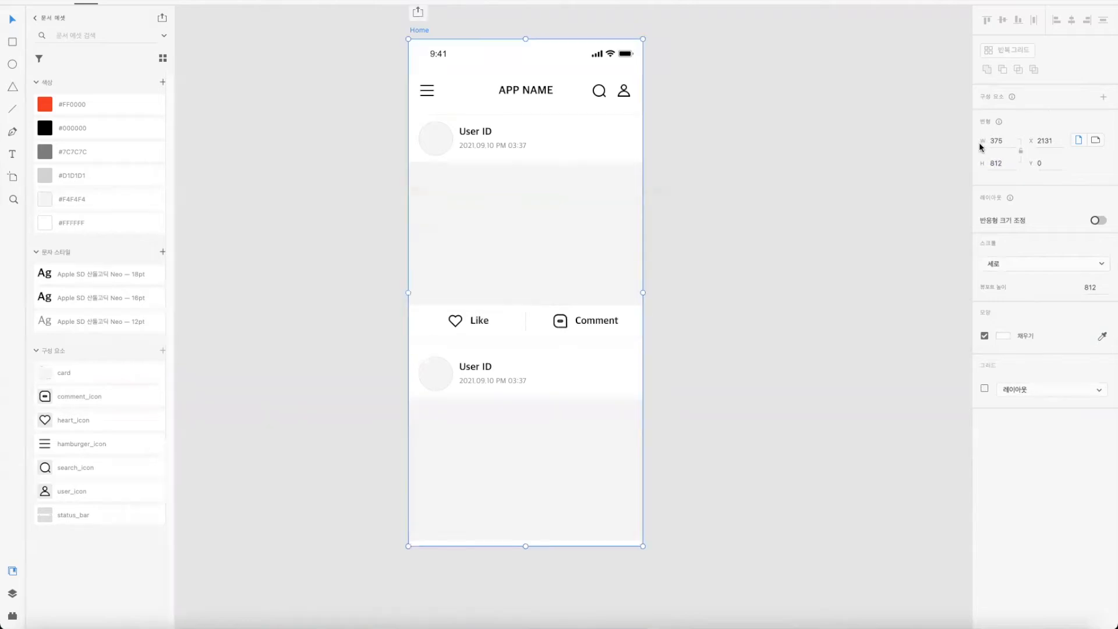
pyautogui.click(994, 163)
pyautogui.click(783, 269)
pyautogui.click(472, 528)
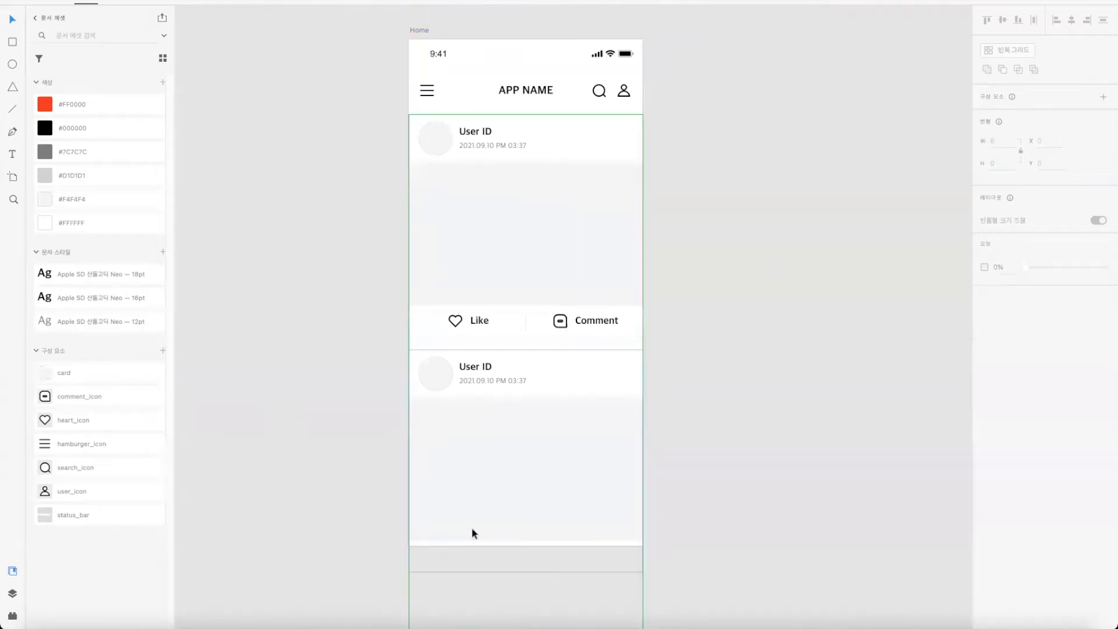
pyautogui.click(767, 389)
# Step: Set the Home artboard's height to 1500
pyautogui.click(418, 29)
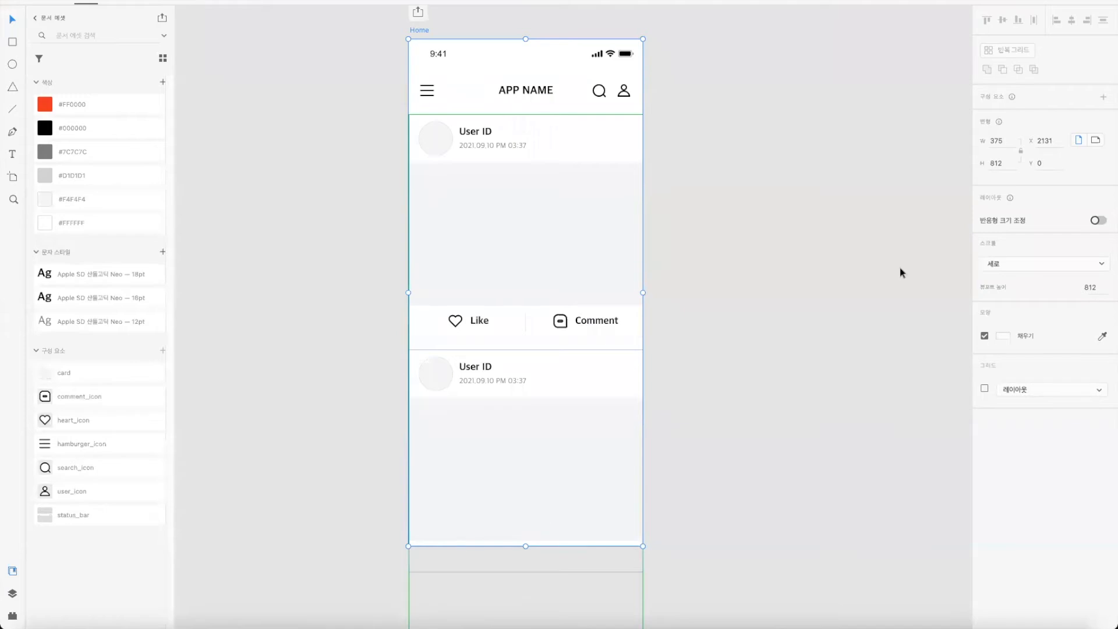
pyautogui.click(998, 164)
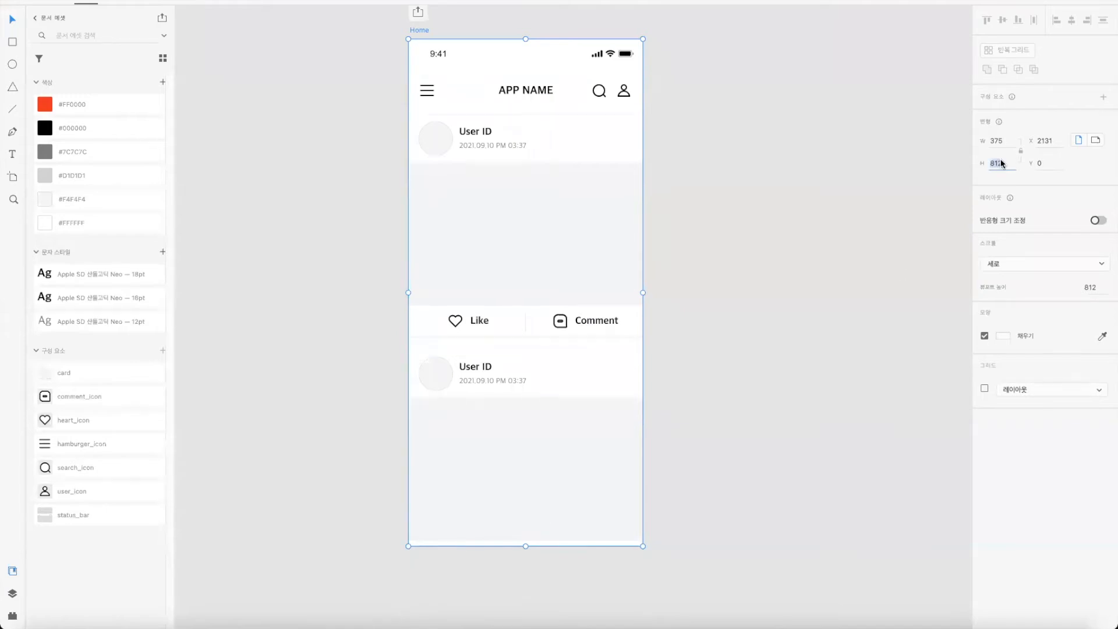
pyautogui.write('1500')
pyautogui.press('Return')
pyautogui.click(804, 152)
pyautogui.click(419, 25)
pyautogui.press('super+minus')
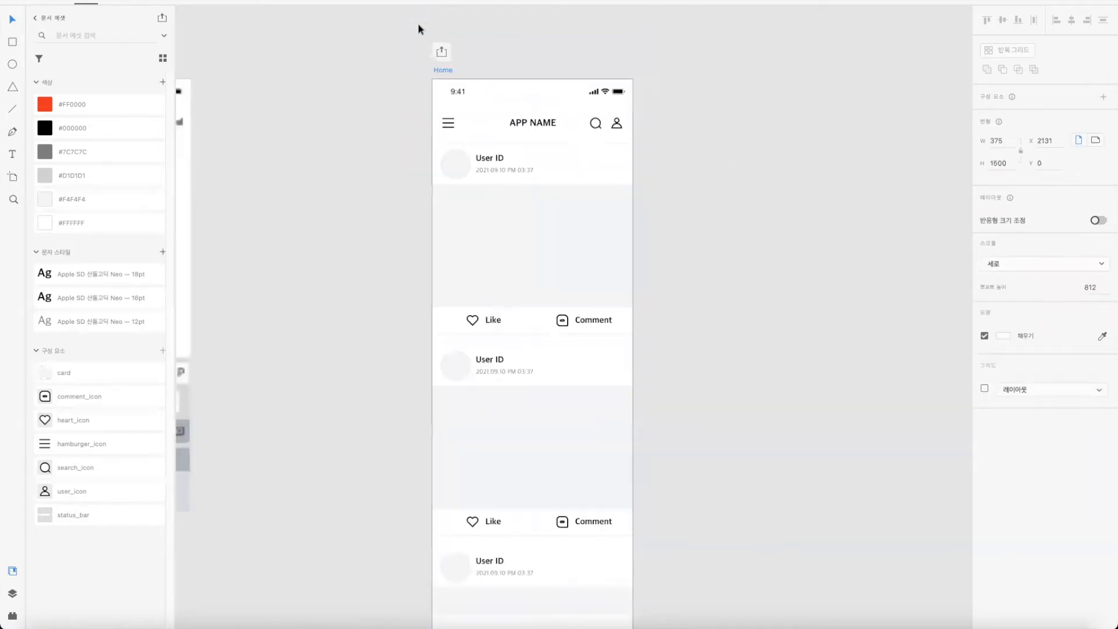
pyautogui.press('super+minus')
pyautogui.moveTo(674, 281); pyautogui.dragTo(664, 196)
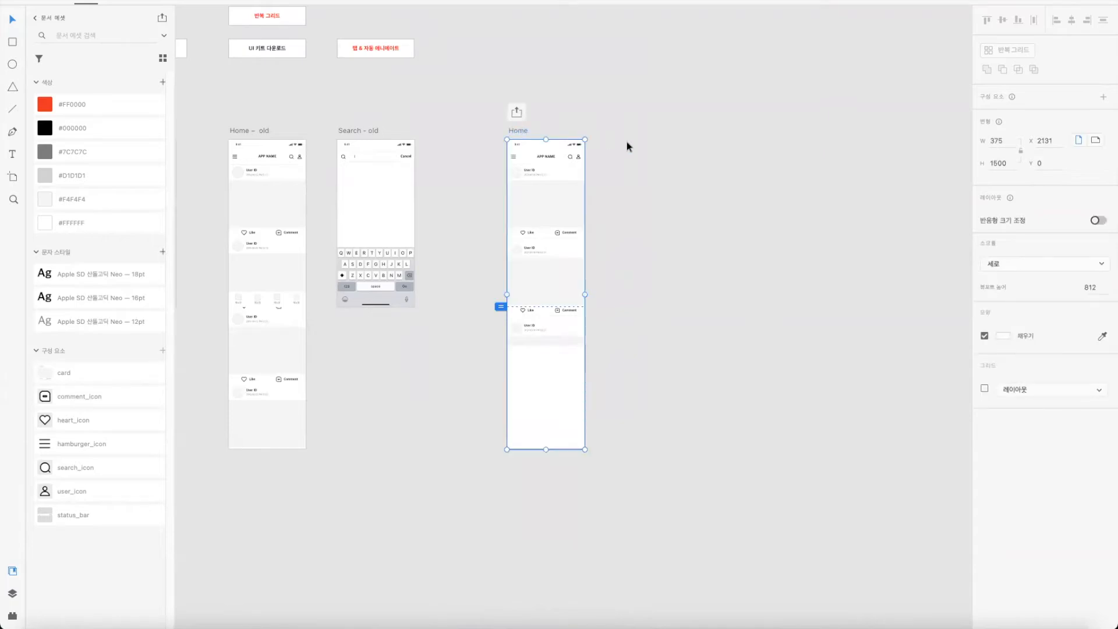
pyautogui.press('super+minus')
pyautogui.press('super+equal')
pyautogui.press('super+equal')
pyautogui.press('super+equal')
pyautogui.press('super+minus')
pyautogui.press('super+minus')
pyautogui.press('super+equal')
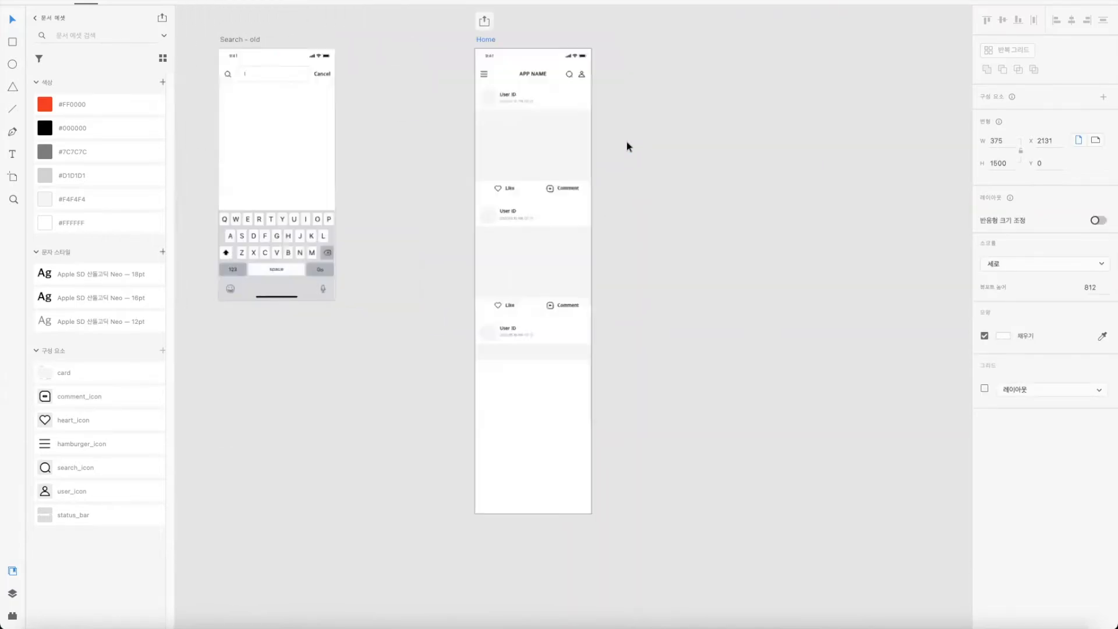
pyautogui.press('super+equal')
pyautogui.press('super+minus')
pyautogui.press('super+minus')
pyautogui.press('super+equal')
pyautogui.press('super+equal')
pyautogui.press('super+minus')
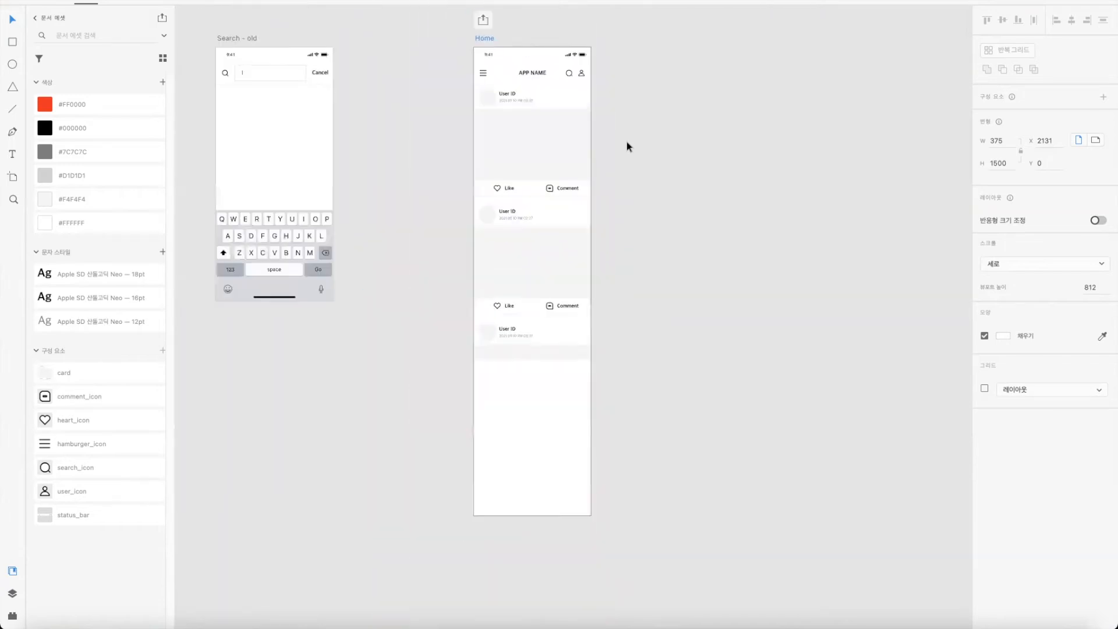
# Step: Extend the card repeat grid to the bottom of the Home artboard and reduce the gap between cards to 0
pyautogui.click(485, 211)
pyautogui.moveTo(534, 359); pyautogui.dragTo(540, 504)
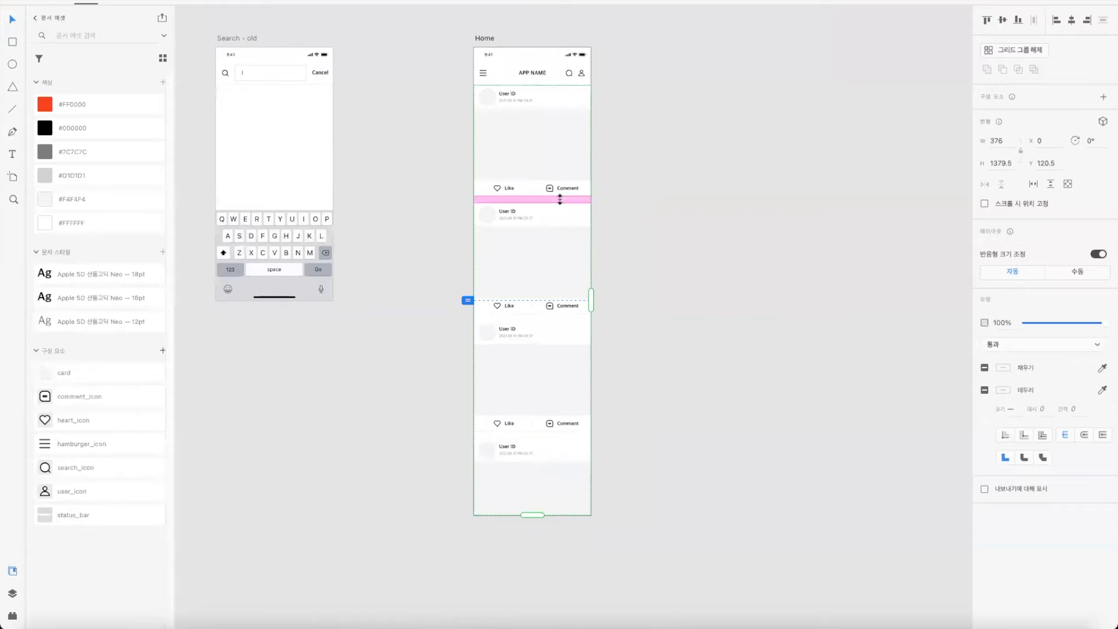
pyautogui.moveTo(560, 199); pyautogui.dragTo(559, 199)
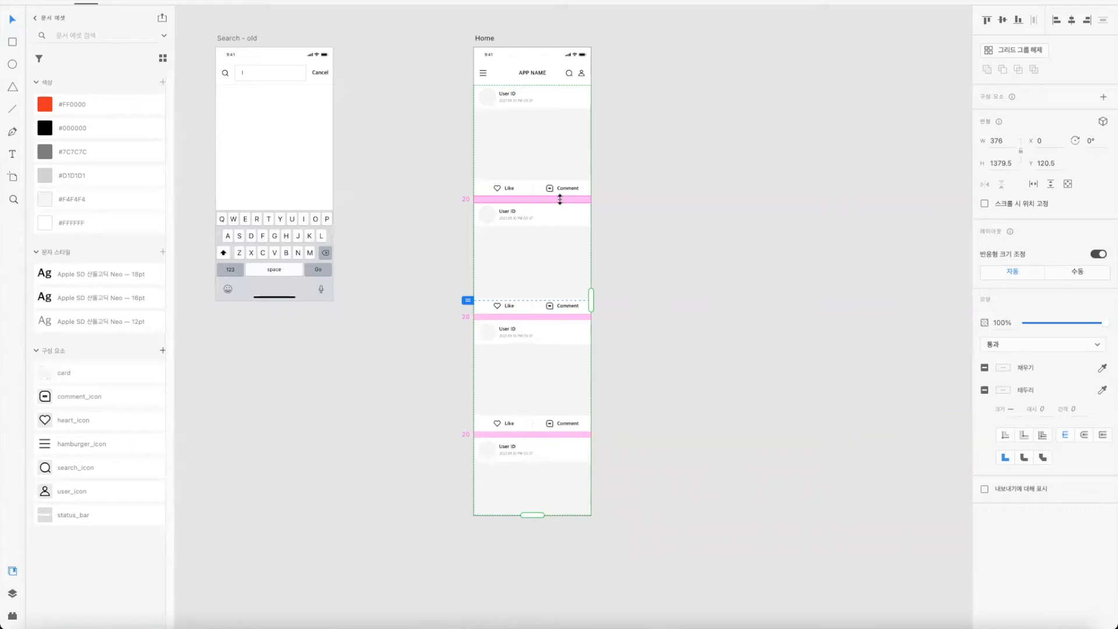
pyautogui.moveTo(560, 199); pyautogui.dragTo(563, 195)
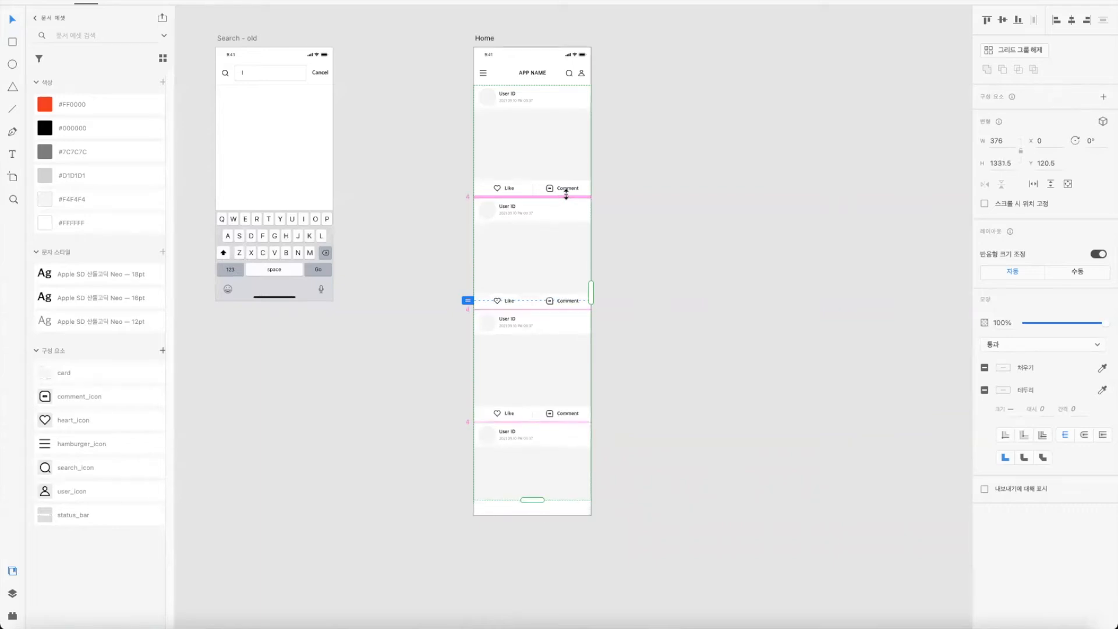
pyautogui.scroll(6, 566, 198)
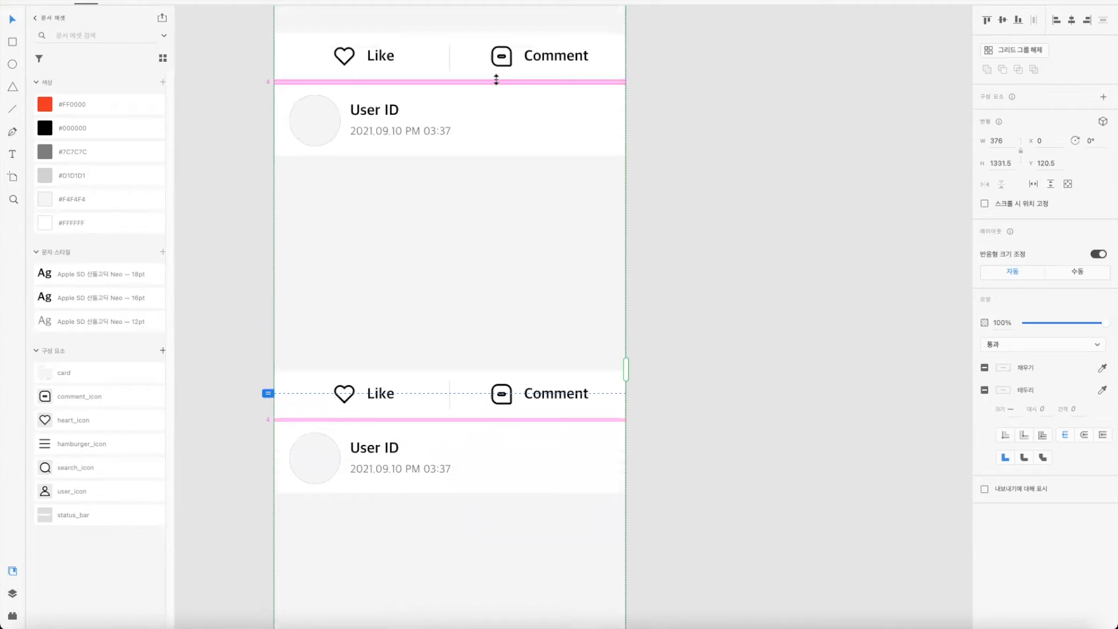
pyautogui.moveTo(497, 79); pyautogui.dragTo(497, 78)
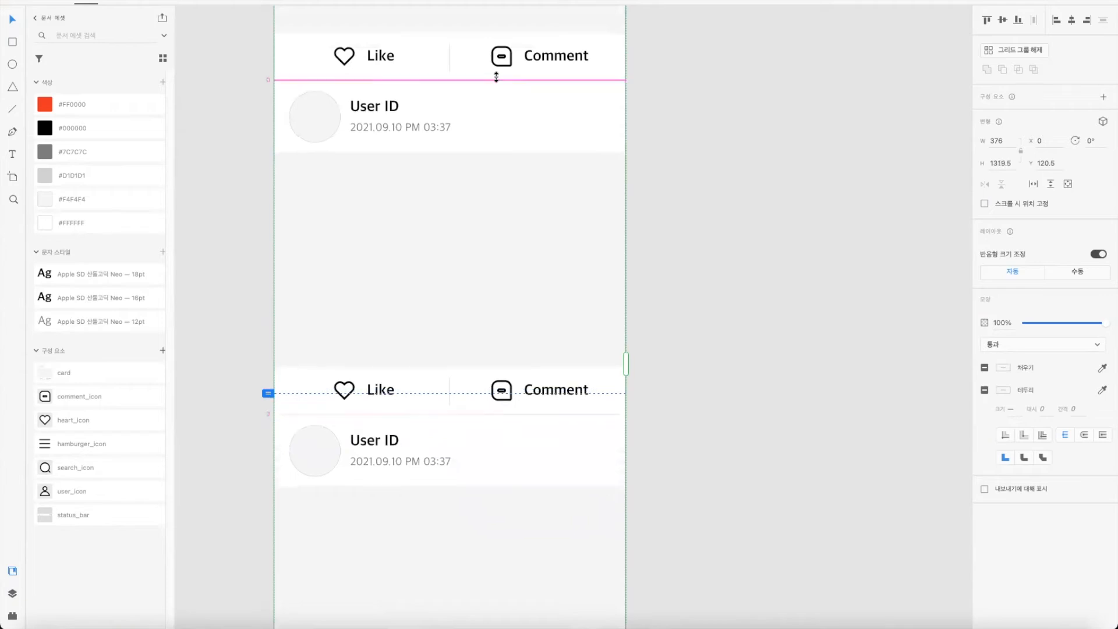
pyautogui.click(652, 119)
# Step: Stretch the card repeat grid down again to fill the empty strip at the Home artboard's bottom
pyautogui.scroll(-3, 719, 342)
pyautogui.scroll(-6, 718, 345)
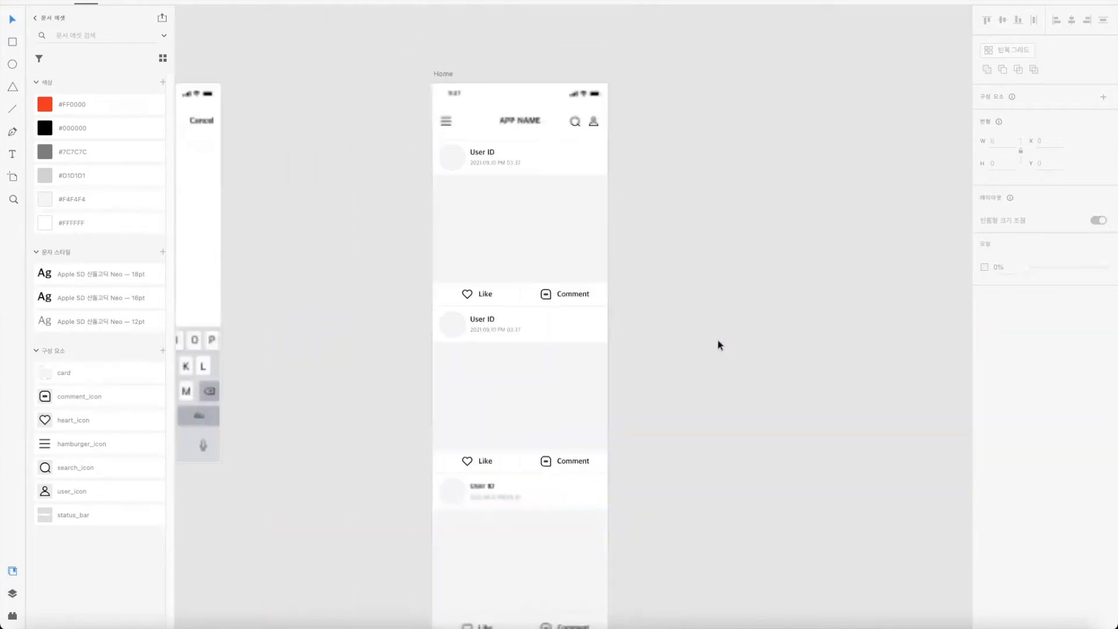
pyautogui.scroll(-3, 698, 338)
pyautogui.click(598, 318)
pyautogui.moveTo(550, 429); pyautogui.dragTo(549, 449)
pyautogui.click(767, 307)
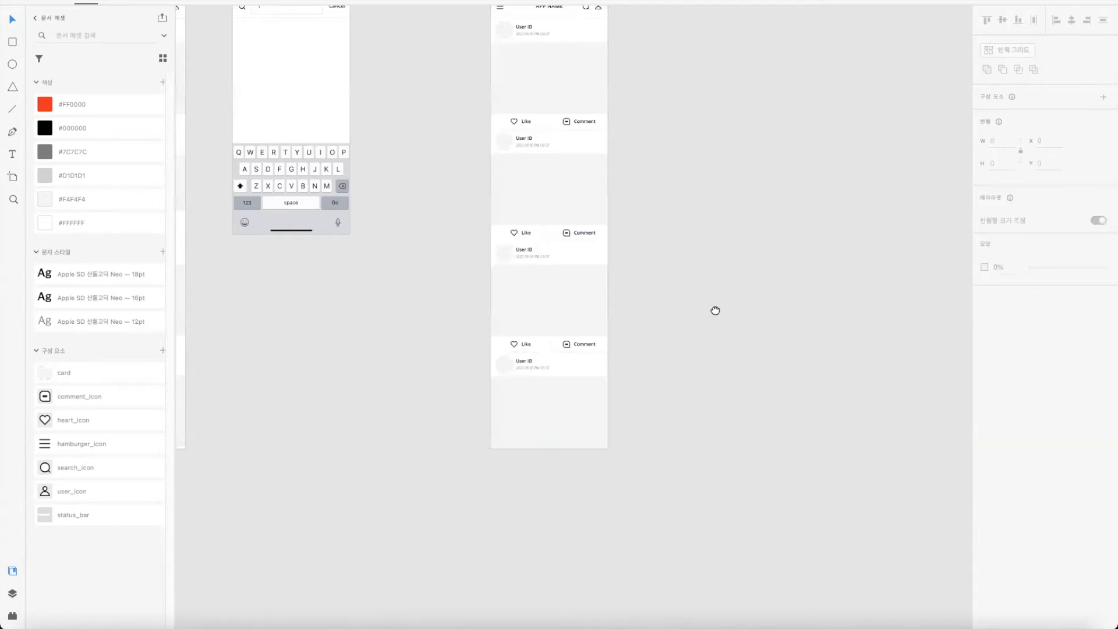
pyautogui.scroll(3, 717, 338)
# Step: Check the Home artboard's height and viewport height settings against the length of the card feed
pyautogui.click(504, 129)
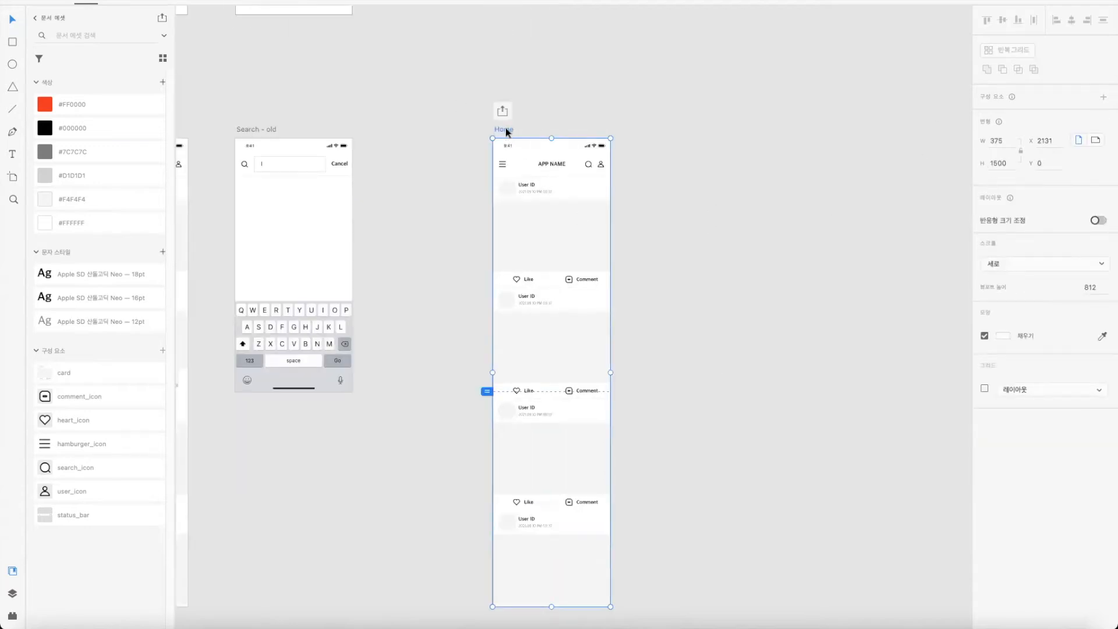
pyautogui.click(997, 165)
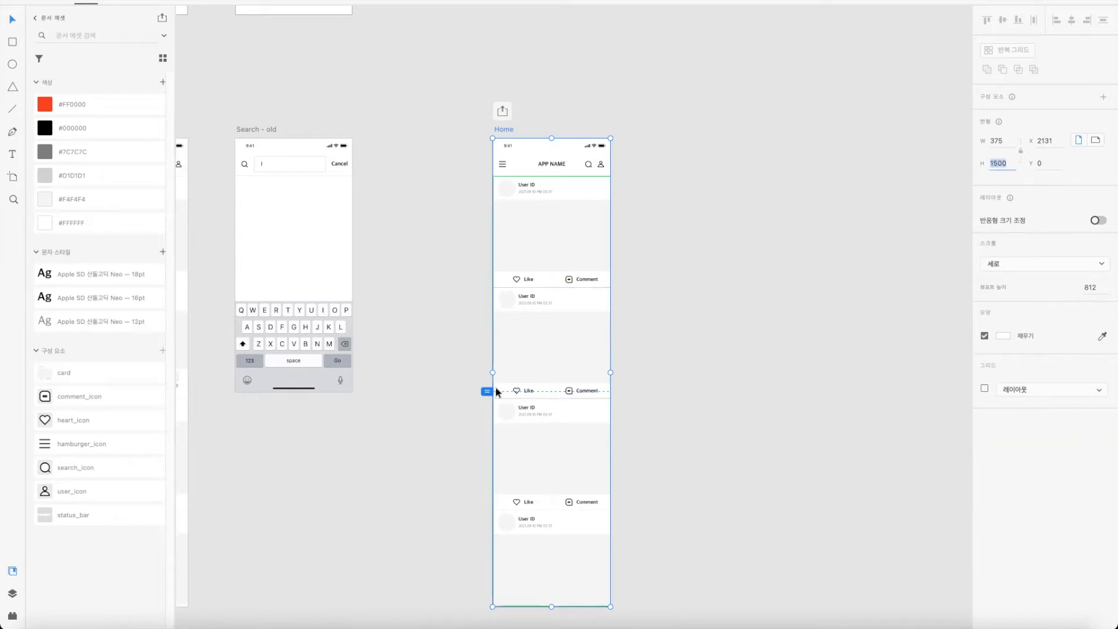
pyautogui.click(1098, 286)
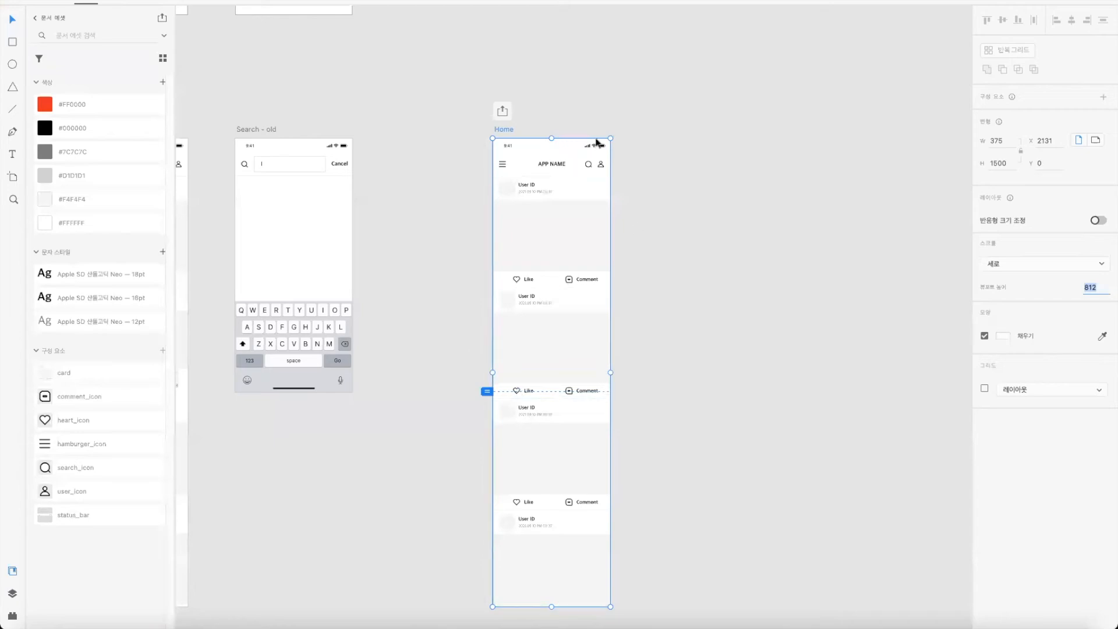
pyautogui.click(732, 164)
pyautogui.click(529, 216)
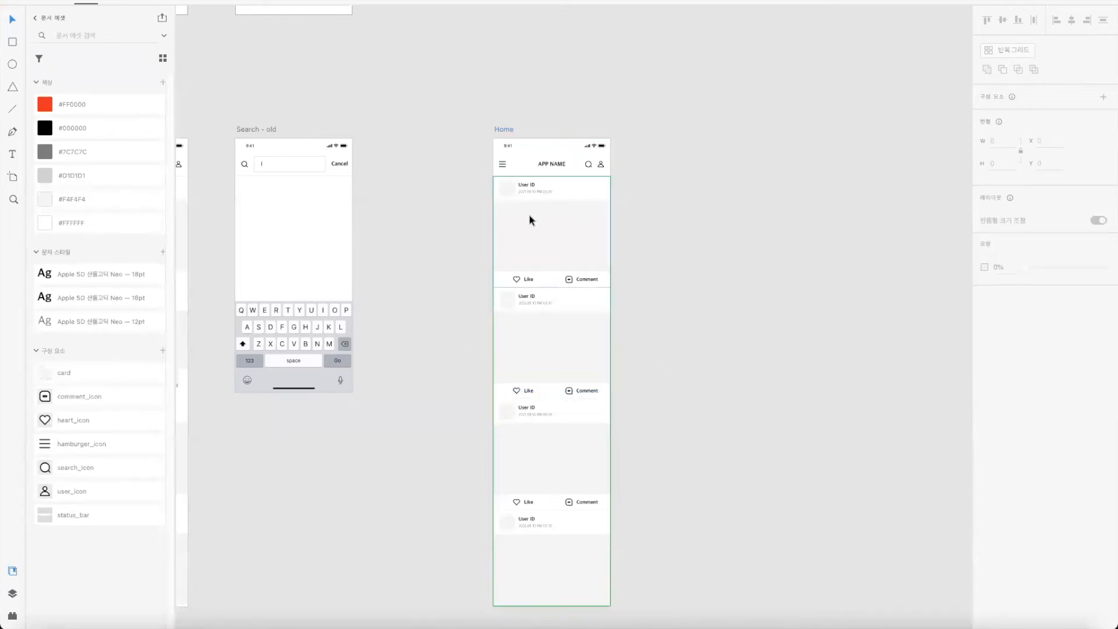
pyautogui.click(692, 210)
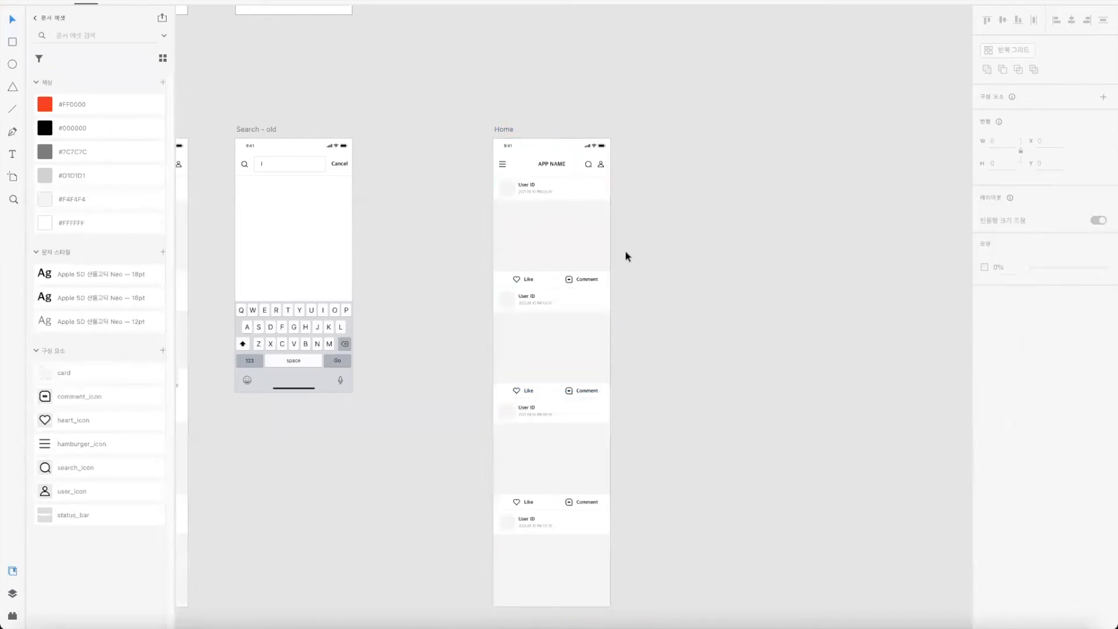
# Step: Undo the repeat grid and artboard height changes back to the single card under the app header
pyautogui.press('super+z')
pyautogui.press('super+shift+z')
pyautogui.press('super+z')
pyautogui.press('super+z')
pyautogui.press('super+z')
pyautogui.press('super+z')
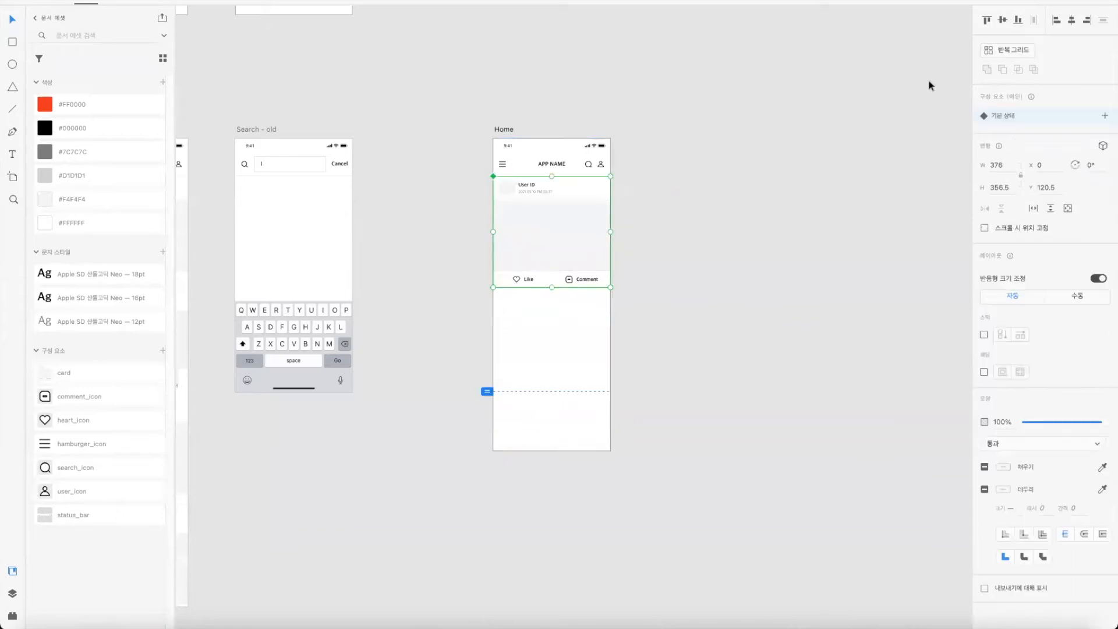
# Step: Make a repeat grid from the single card and extend it vertically to the Home artboard's bottom edge
pyautogui.click(1011, 50)
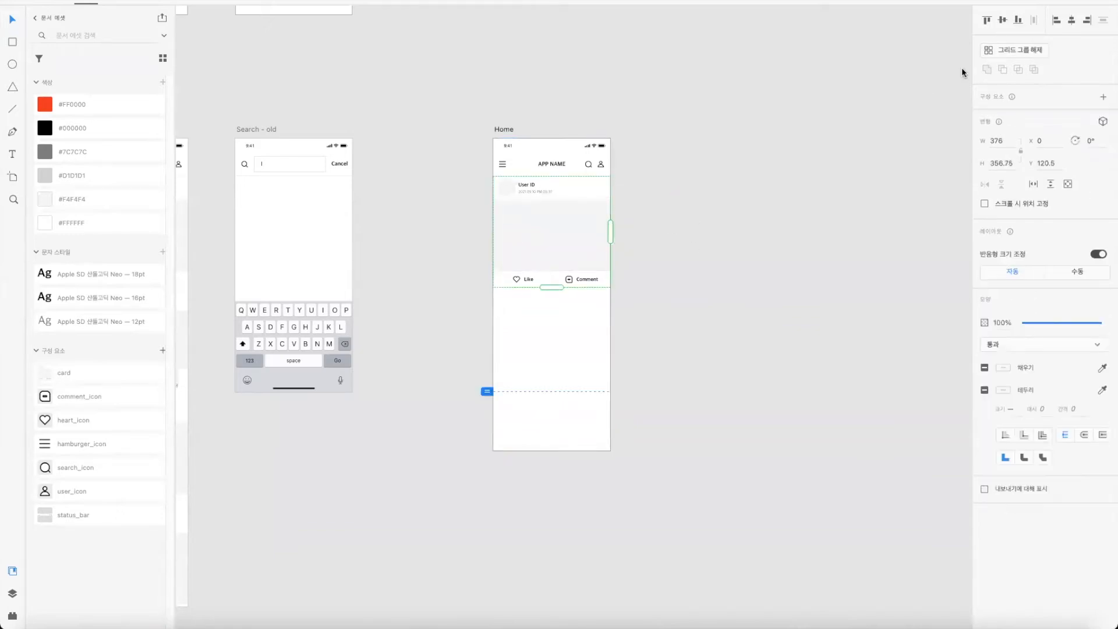
pyautogui.moveTo(552, 289); pyautogui.dragTo(554, 452)
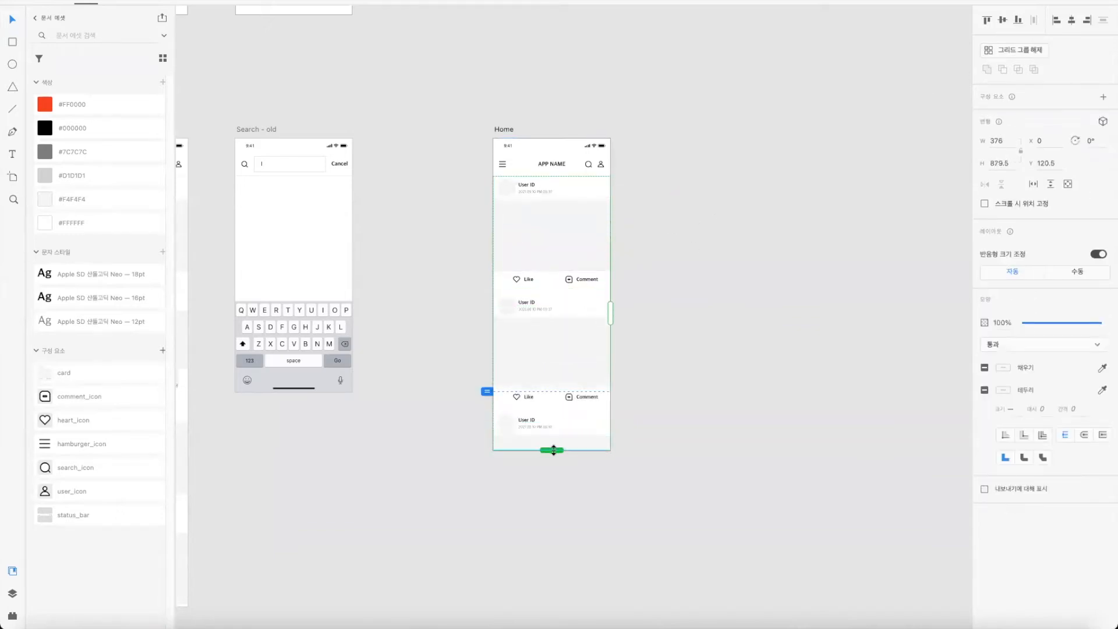
# Step: Lengthen the Home artboard by setting its height to 1500
pyautogui.click(504, 128)
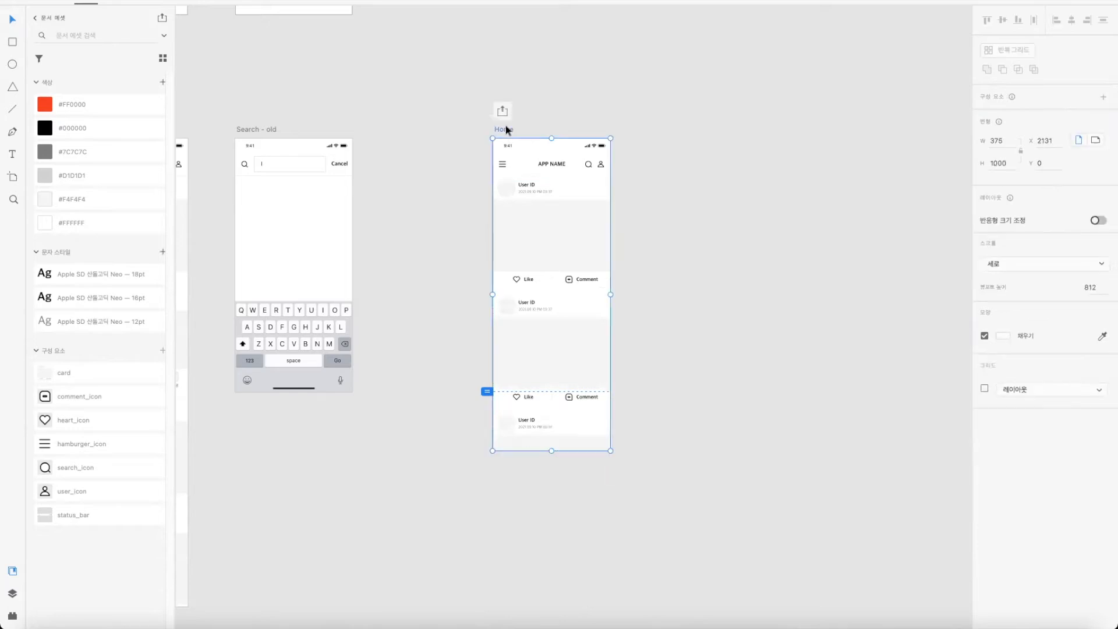
pyautogui.click(997, 163)
pyautogui.write('15')
pyautogui.press('Return')
pyautogui.click(738, 309)
# Step: Close the gap between the repeated cards to 0 and extend the repeat grid to the lengthened artboard's bottom edge
pyautogui.click(505, 310)
pyautogui.moveTo(552, 450); pyautogui.dragTo(561, 607)
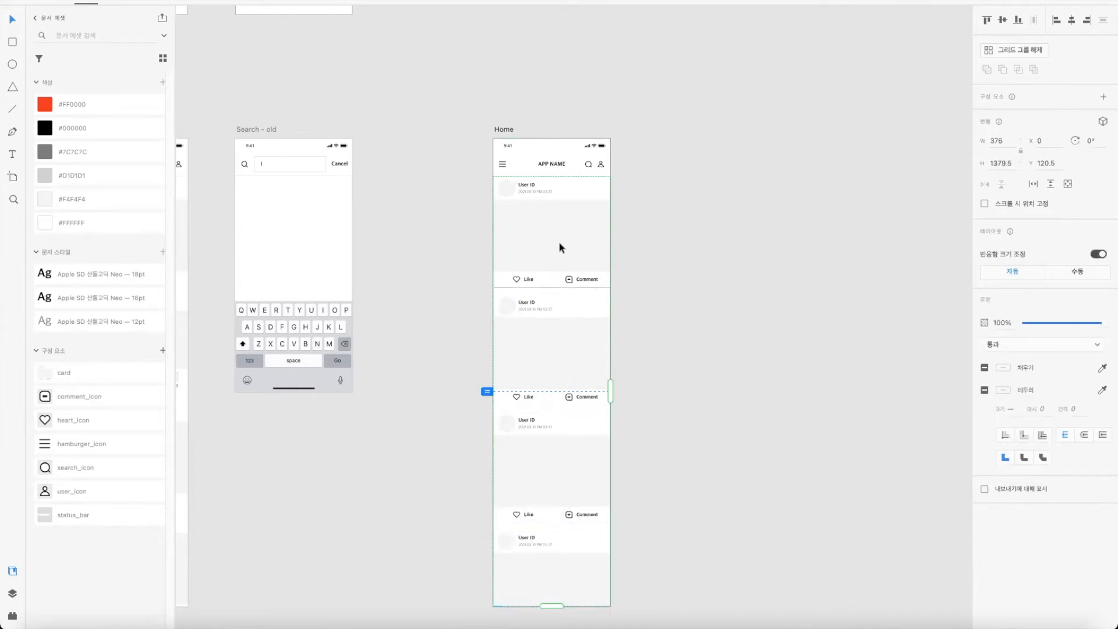
pyautogui.moveTo(559, 289); pyautogui.dragTo(569, 282)
pyautogui.moveTo(553, 588); pyautogui.dragTo(552, 605)
pyautogui.click(711, 517)
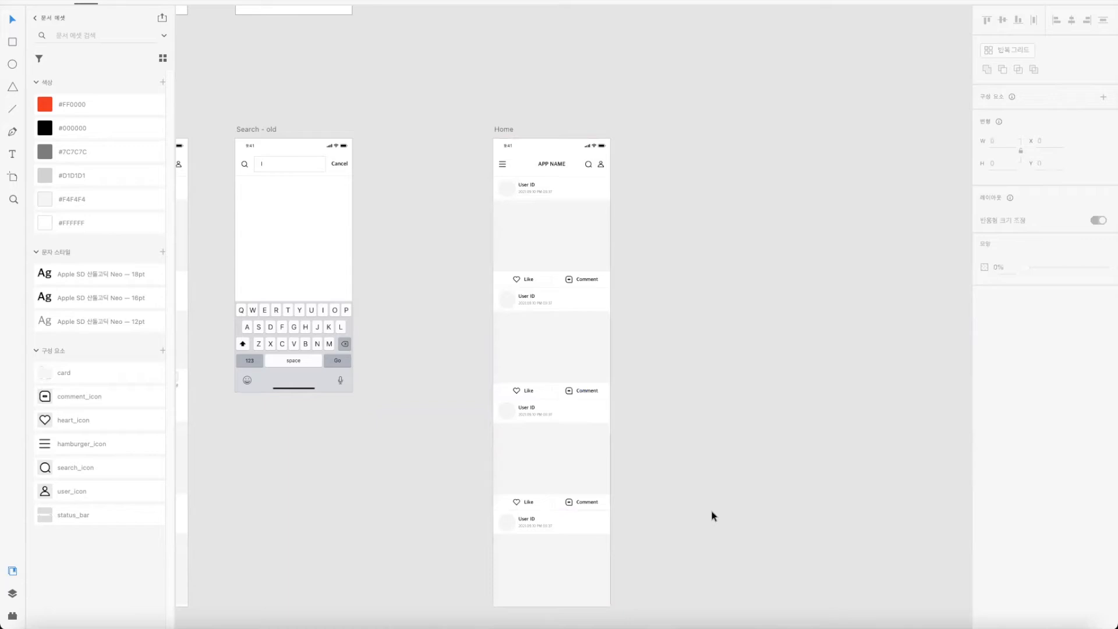
pyautogui.click(537, 256)
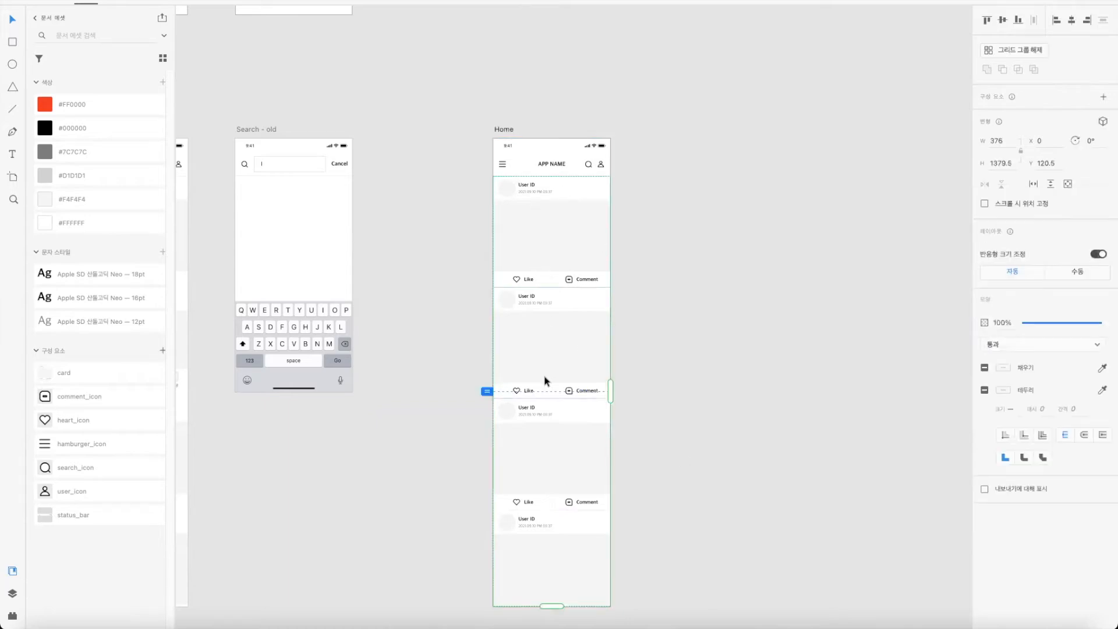
# Step: Preview the Home artboard and scroll through the card feed to examine how the status bar and app header behave
pyautogui.click(699, 515)
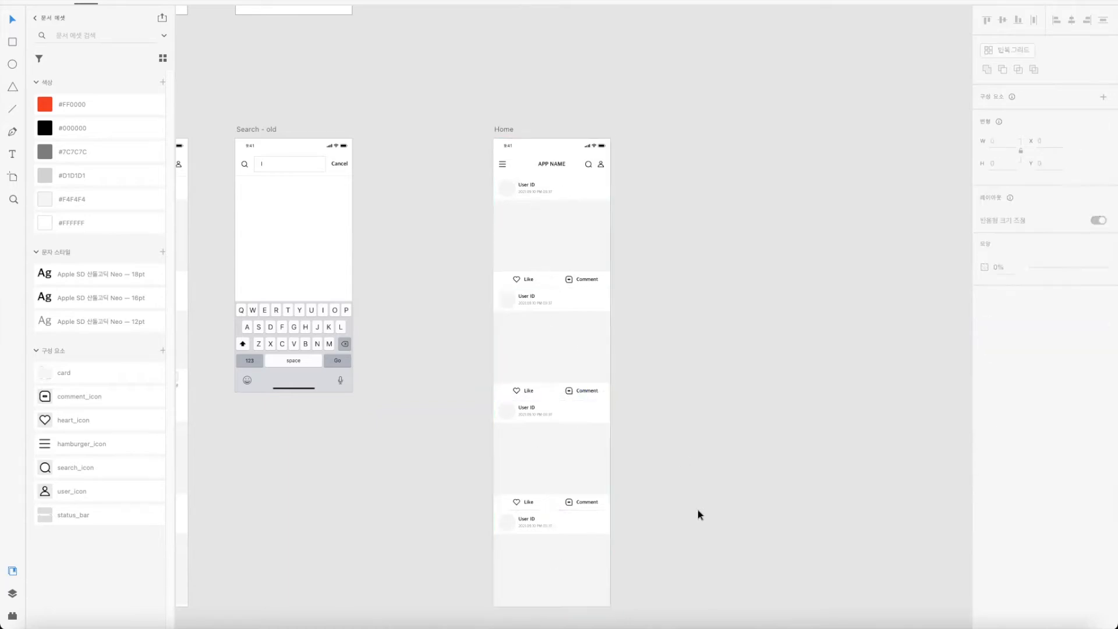
pyautogui.click(505, 128)
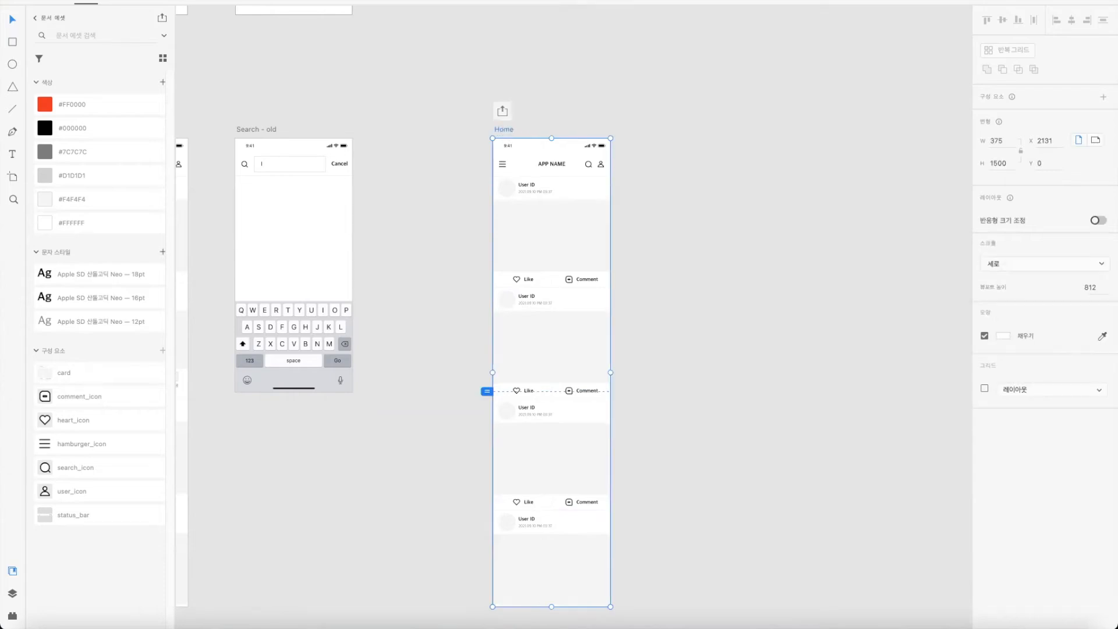
pyautogui.press('super+Return')
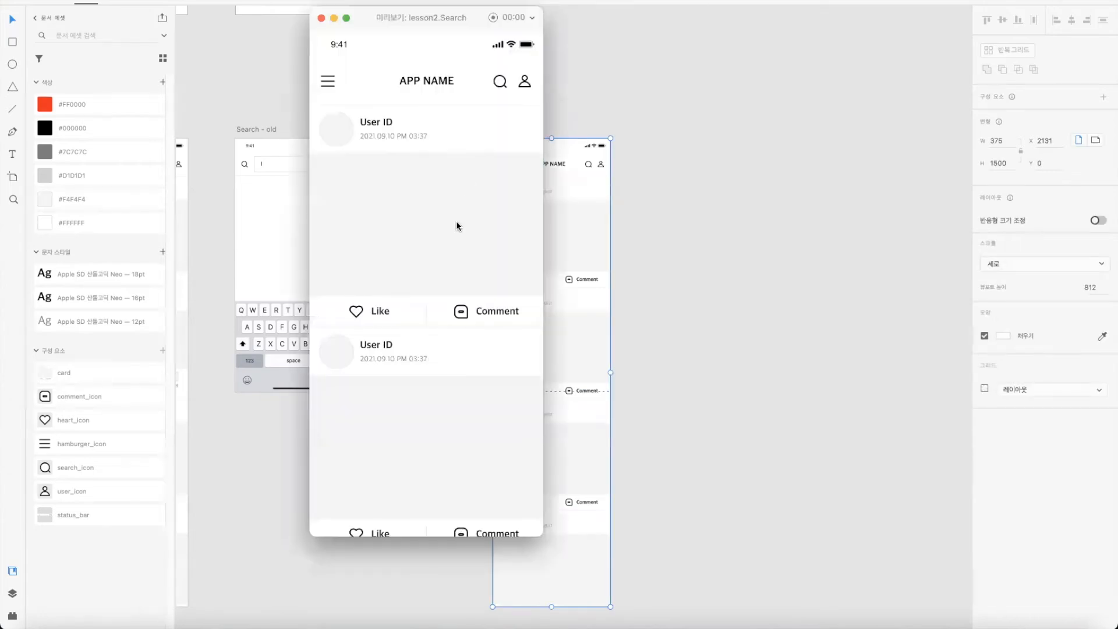
pyautogui.scroll(-8, 457, 222)
pyautogui.scroll(8, 456, 208)
pyautogui.scroll(-4, 456, 207)
pyautogui.scroll(4, 456, 208)
pyautogui.scroll(-3, 455, 208)
pyautogui.scroll(1, 457, 211)
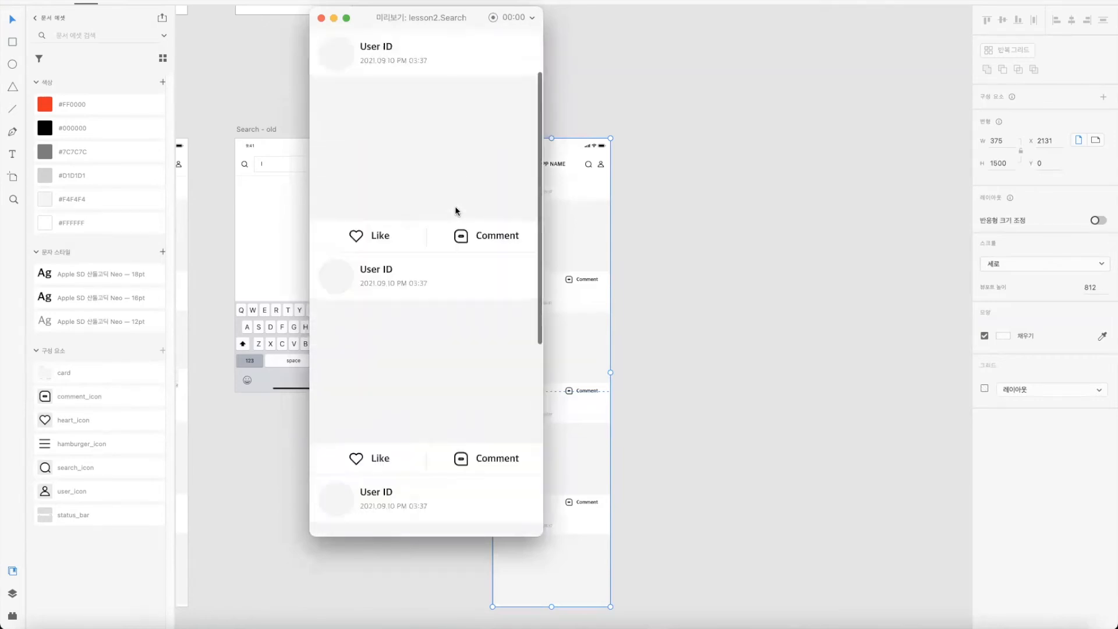
pyautogui.scroll(3, 455, 205)
pyautogui.scroll(-8, 453, 204)
pyautogui.scroll(2, 452, 203)
pyautogui.scroll(3, 453, 205)
pyautogui.scroll(-3, 453, 205)
pyautogui.scroll(3, 452, 205)
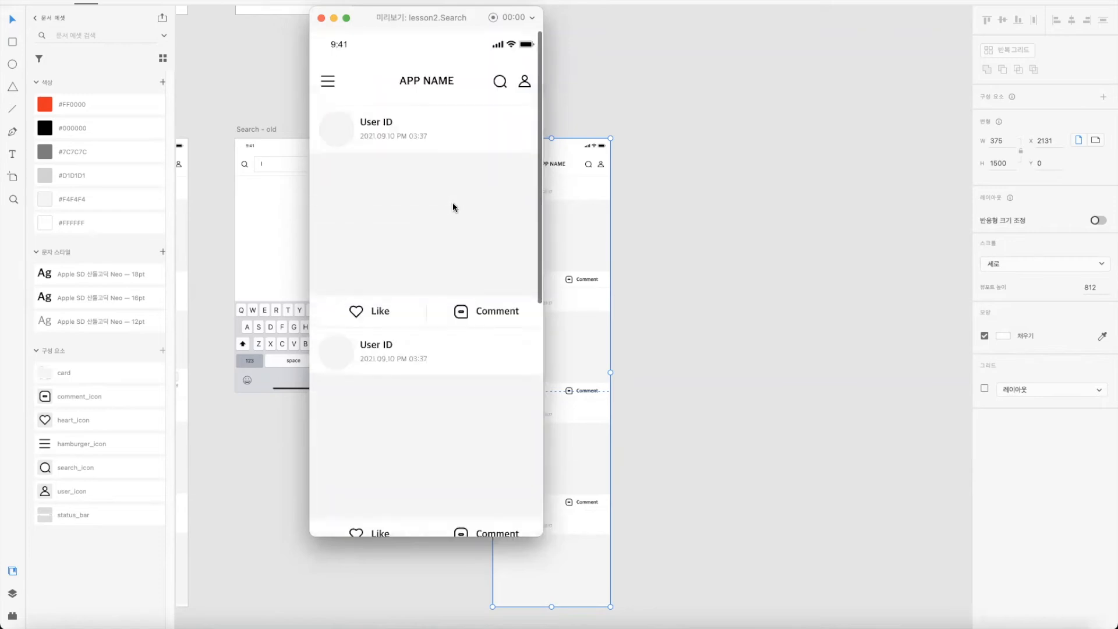
pyautogui.scroll(-4, 452, 205)
pyautogui.scroll(4, 452, 203)
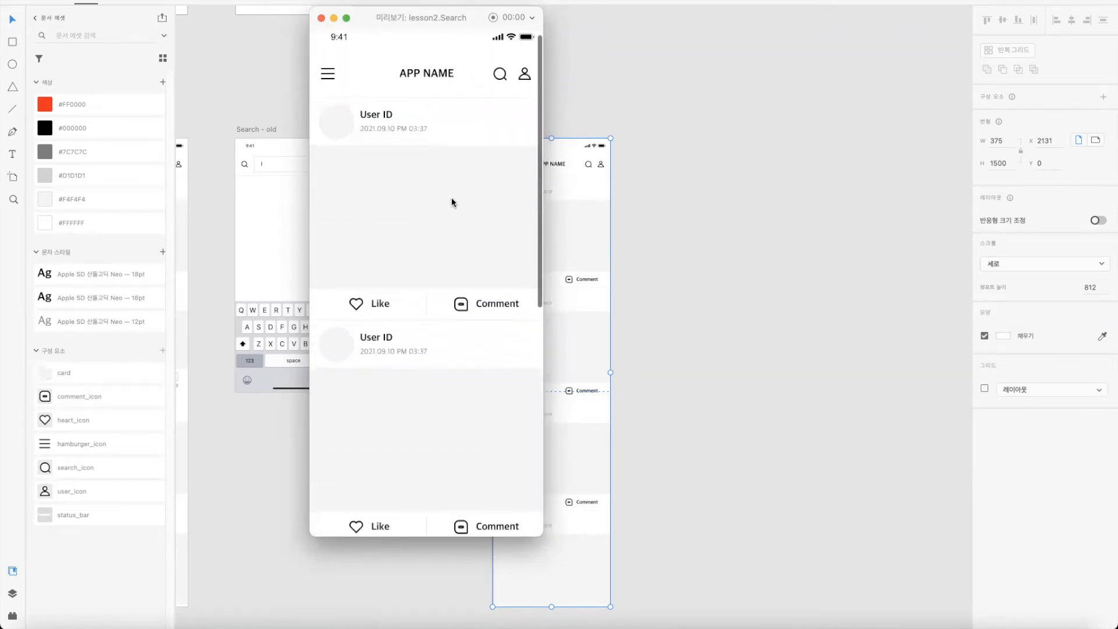
pyautogui.scroll(-4, 452, 202)
pyautogui.scroll(2, 452, 202)
pyautogui.scroll(-1, 452, 202)
pyautogui.scroll(4, 452, 202)
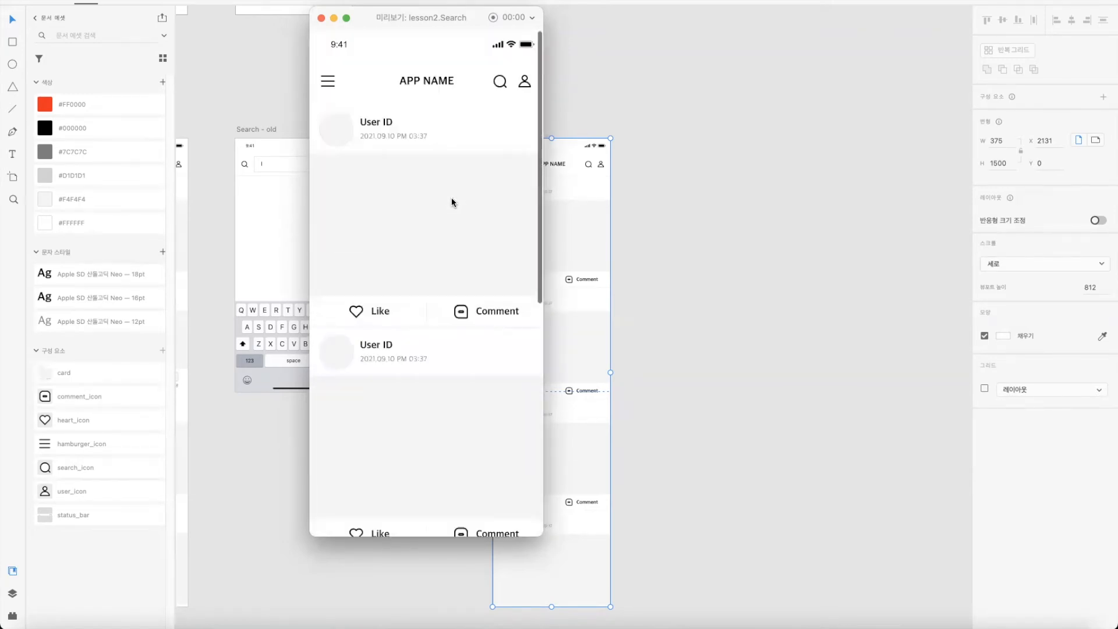
pyautogui.scroll(-4, 452, 202)
pyautogui.scroll(4, 452, 202)
pyautogui.scroll(-4, 452, 202)
pyautogui.scroll(4, 452, 203)
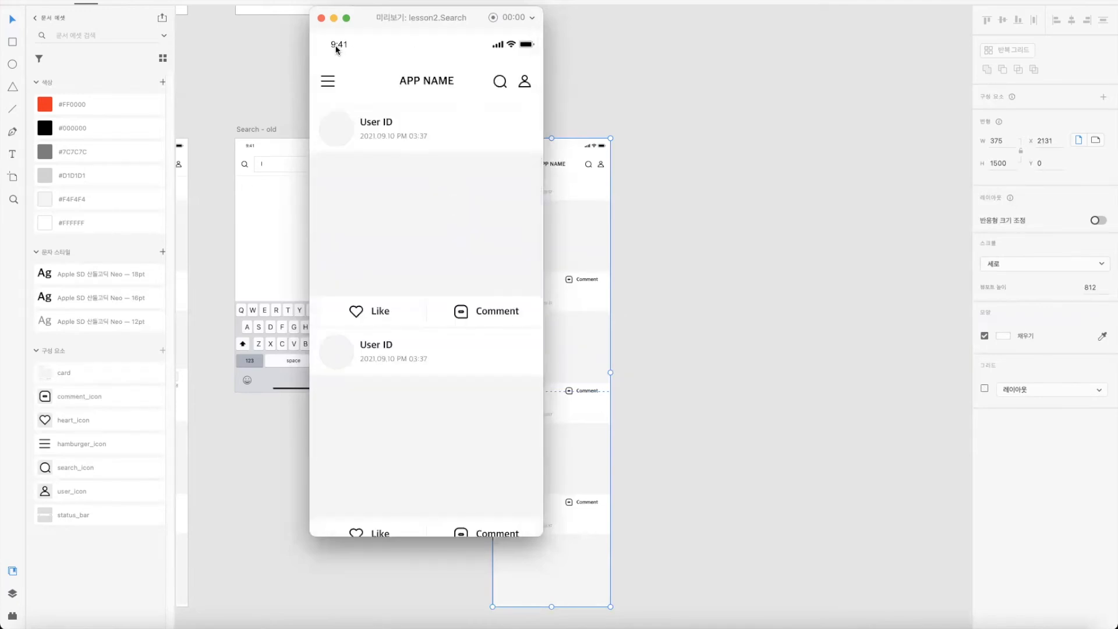
pyautogui.scroll(-1, 460, 215)
pyautogui.scroll(-3, 460, 215)
pyautogui.scroll(4, 460, 217)
pyautogui.click(321, 18)
# Step: Fix the position of the Home artboard's status bar and app header when scrolling
pyautogui.click(571, 146)
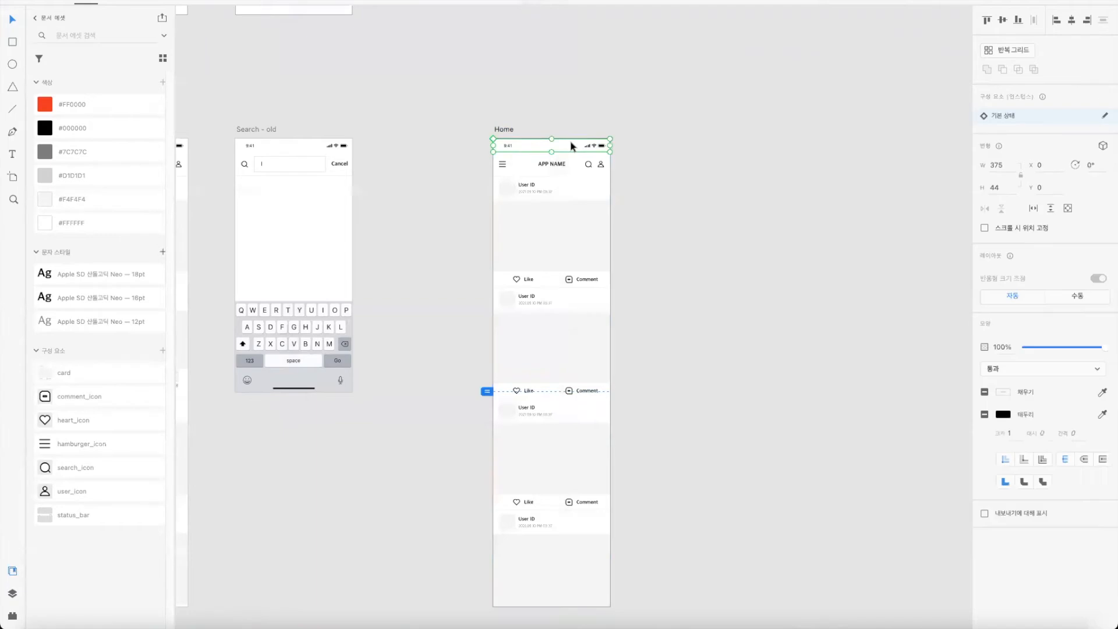
pyautogui.keyDown('shift'); pyautogui.click(579, 172); pyautogui.keyUp('shift')
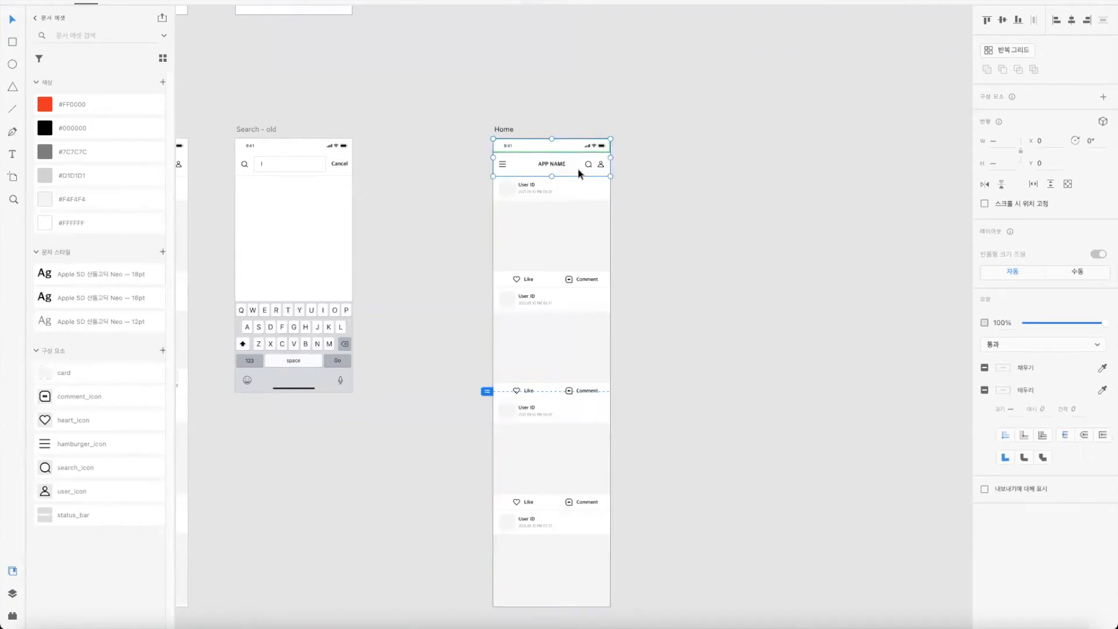
pyautogui.click(758, 190)
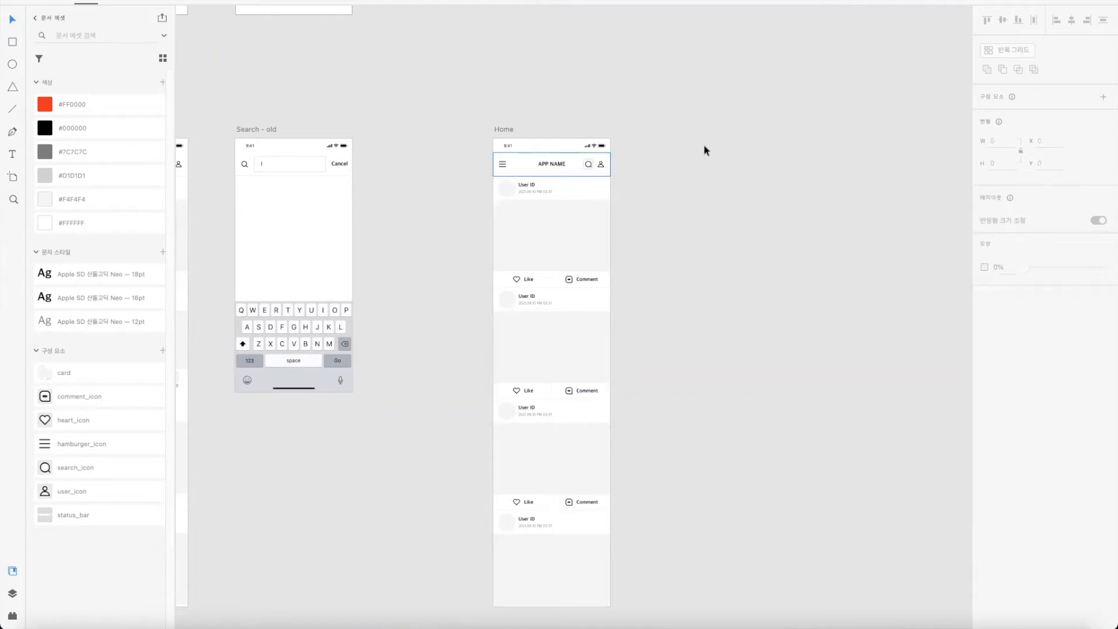
pyautogui.click(584, 147)
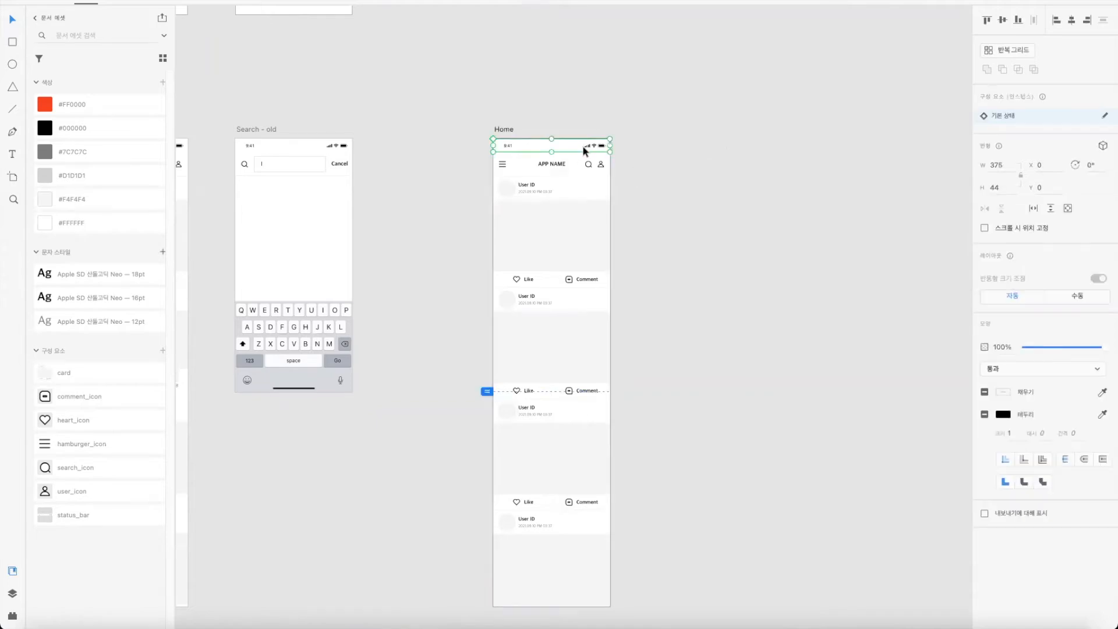
pyautogui.keyDown('shift'); pyautogui.click(565, 169); pyautogui.keyUp('shift')
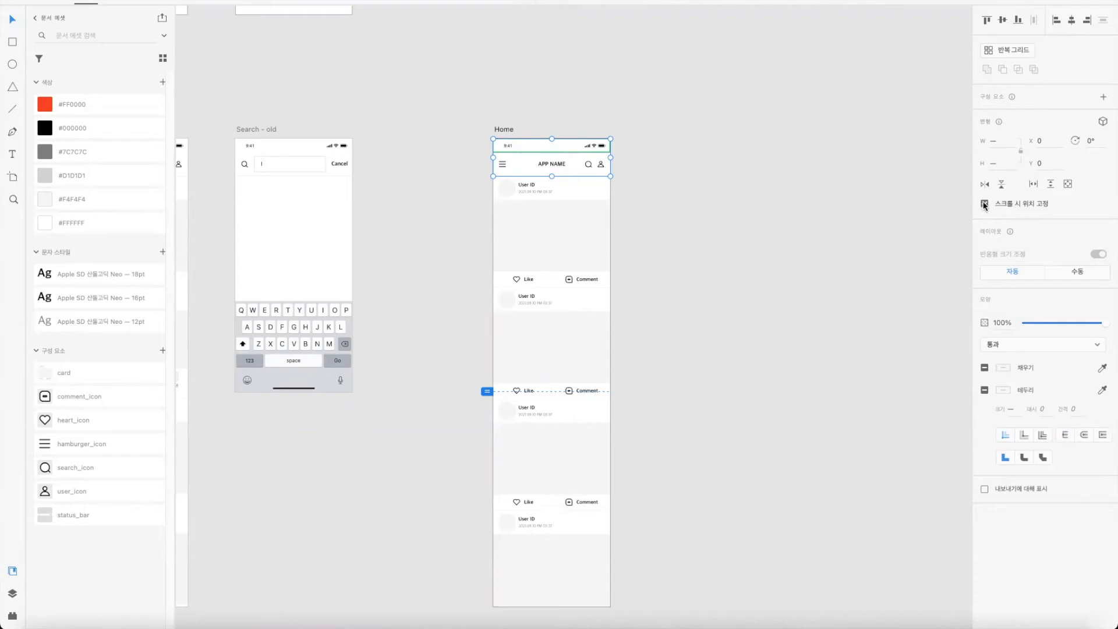
# Step: Preview the Home artboard and scroll down the feed to check the fixed status bar and header against the cards
pyautogui.click(1060, 0)
pyautogui.scroll(-8, 471, 256)
pyautogui.scroll(8, 469, 258)
pyautogui.scroll(-3, 467, 259)
pyautogui.scroll(3, 467, 261)
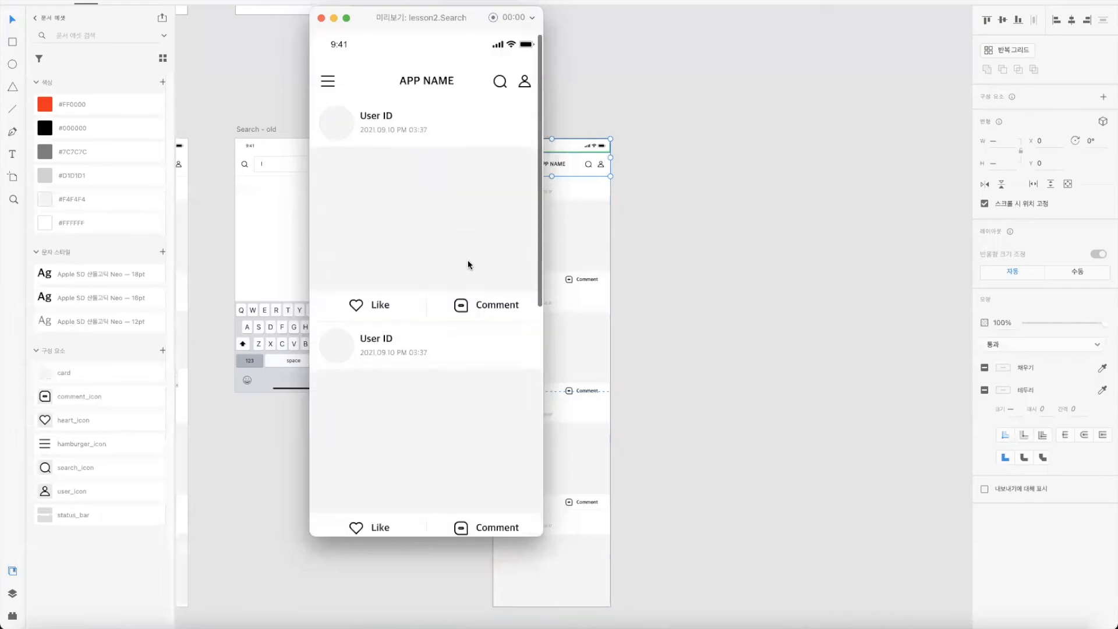
pyautogui.scroll(-2, 467, 263)
pyautogui.scroll(-3, 467, 258)
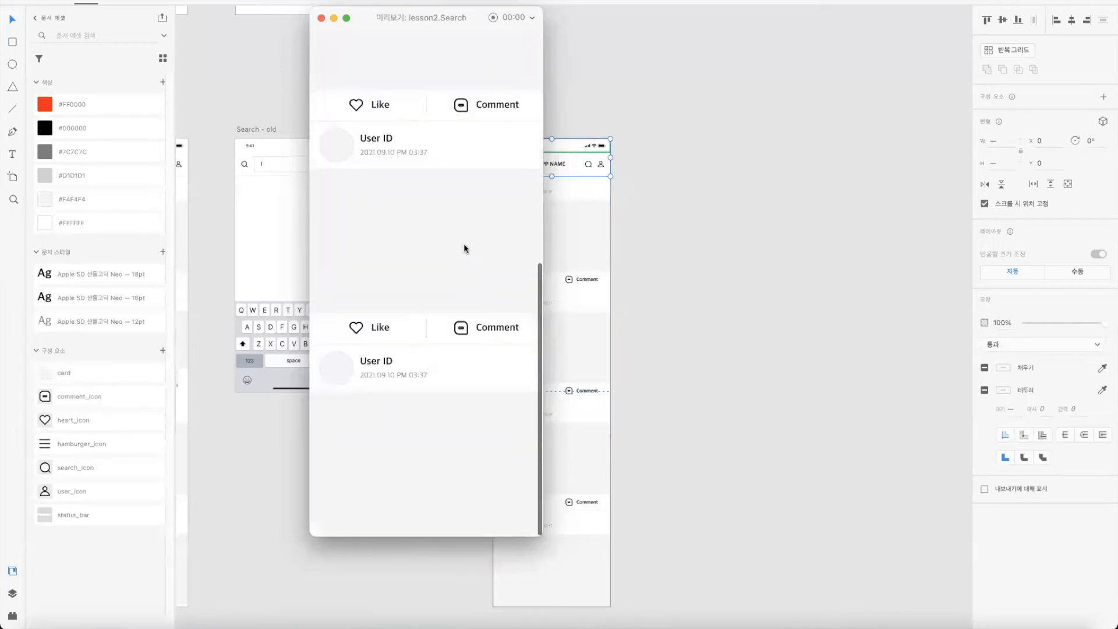
pyautogui.click(330, 19)
pyautogui.click(851, 148)
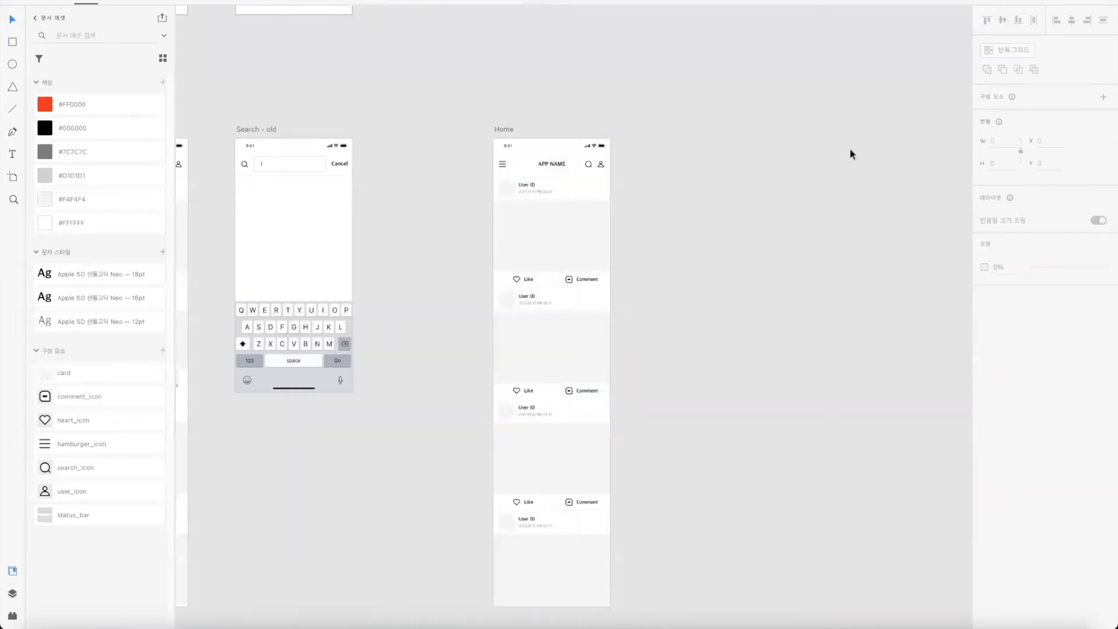
pyautogui.click(587, 167)
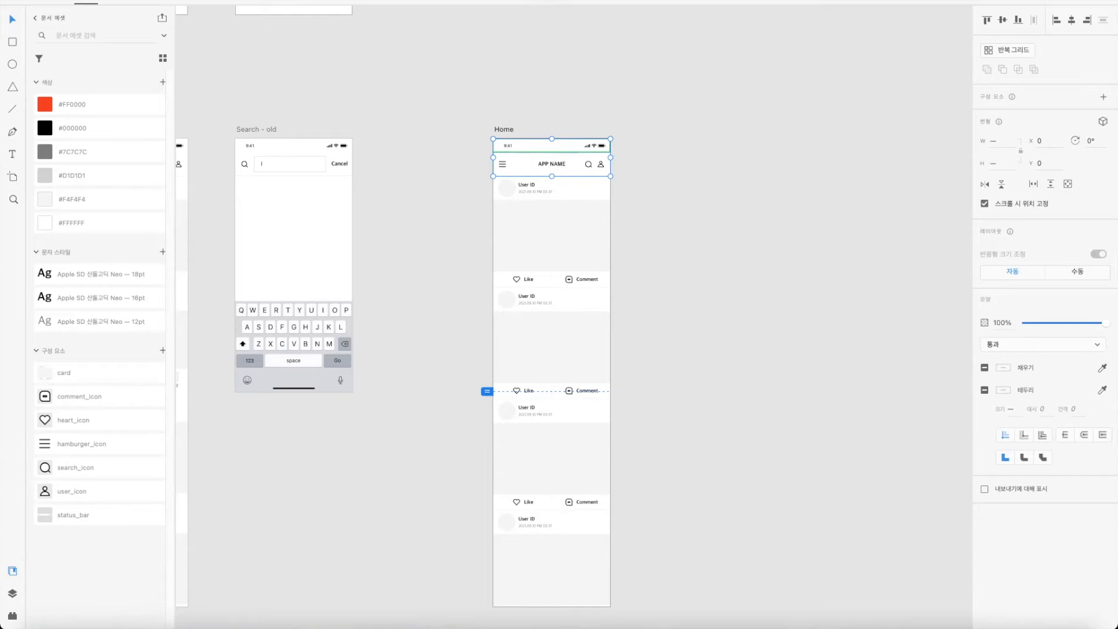
pyautogui.moveTo(756, 126)
pyautogui.mouseDown()
pyautogui.moveTo(728, 165)
pyautogui.moveTo(782, 170)
pyautogui.mouseUp()
pyautogui.moveTo(799, 129); pyautogui.dragTo(797, 166)
pyautogui.moveTo(782, 148)
pyautogui.mouseDown()
pyautogui.moveTo(857, 156)
pyautogui.moveTo(827, 173)
pyautogui.mouseUp()
pyautogui.moveTo(894, 123)
pyautogui.mouseDown()
pyautogui.moveTo(894, 165)
pyautogui.moveTo(923, 141)
pyautogui.moveTo(984, 137)
pyautogui.moveTo(930, 173)
pyautogui.mouseUp()
pyautogui.press('Escape')
# Step: Bring the Home artboard's status bar and app header in front of the repeated cards
pyautogui.doubleClick(595, 147)
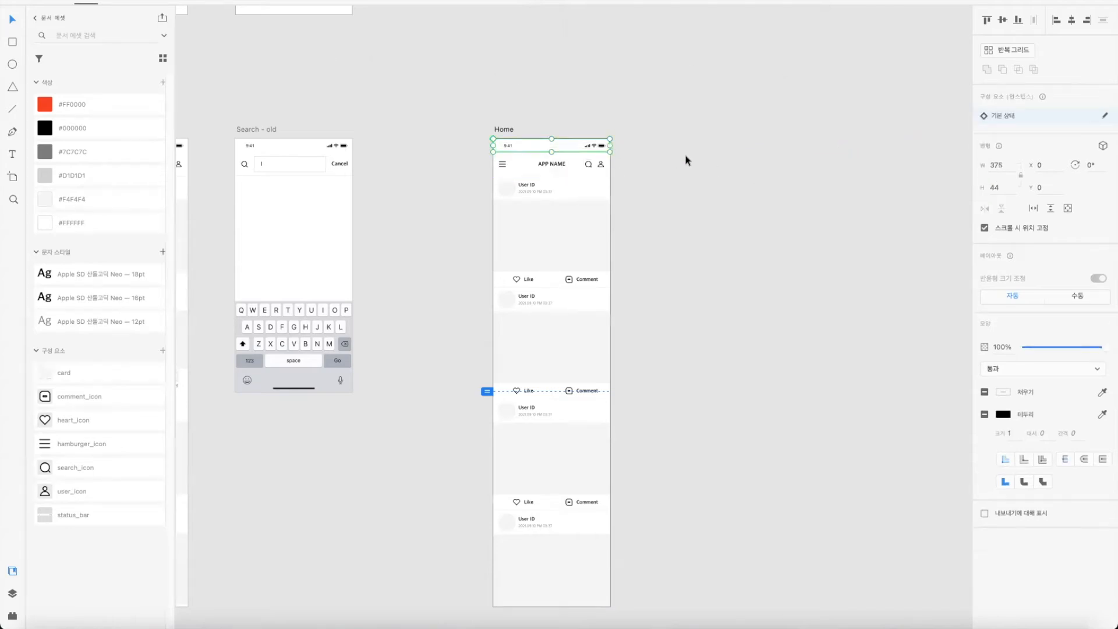
pyautogui.keyDown('shift'); pyautogui.click(588, 167); pyautogui.keyUp('shift')
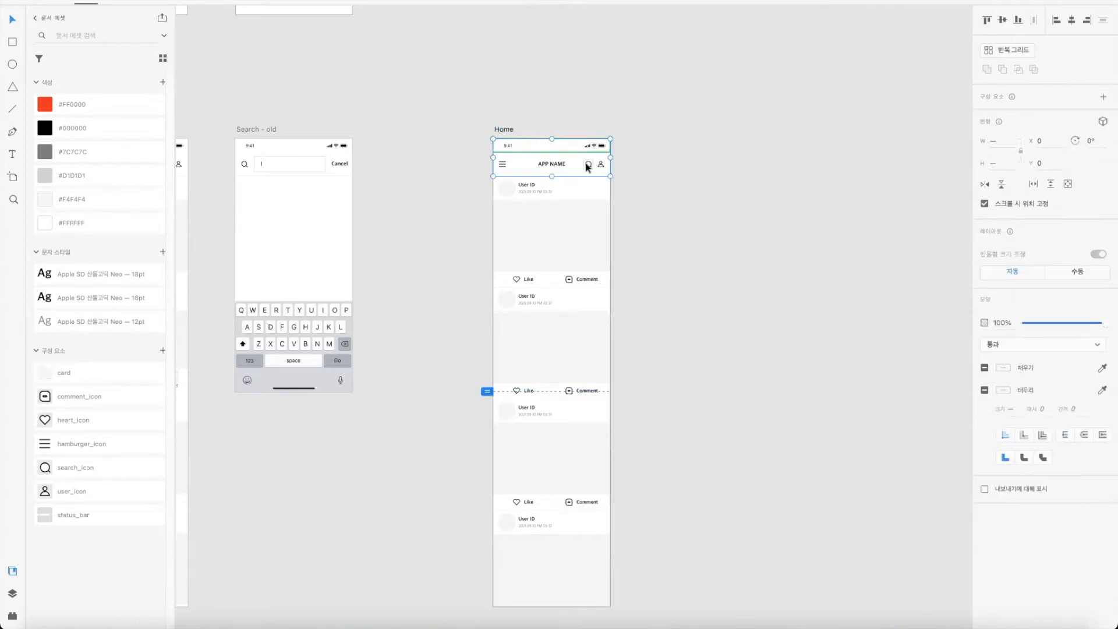
pyautogui.click(571, 160)
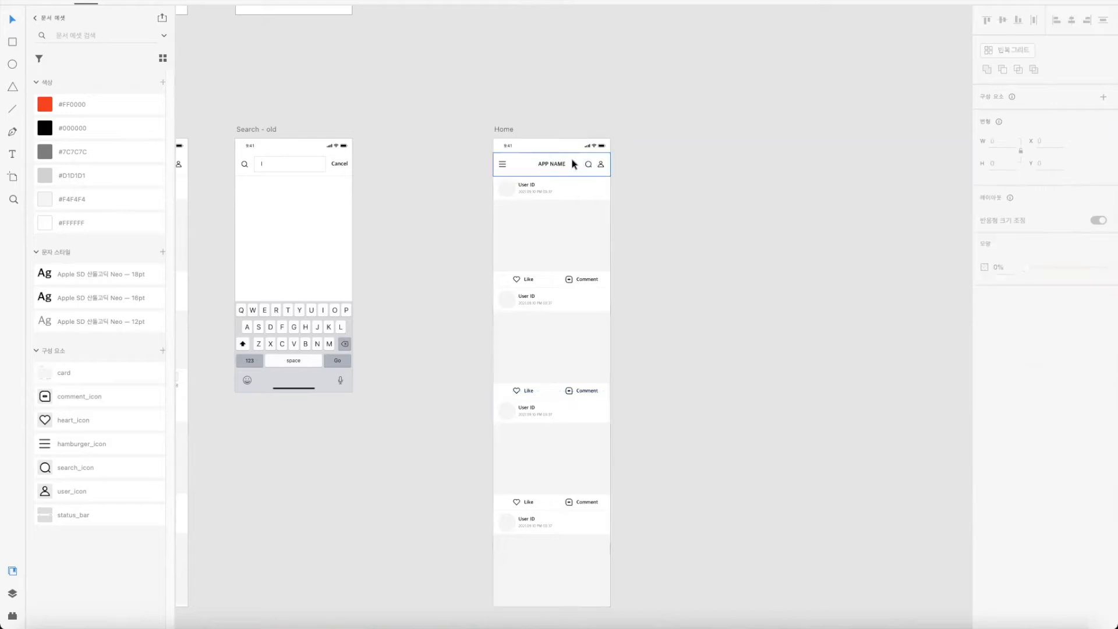
# Step: Preview the Home artboard again and scroll down to check the stacking of the header over the cards
pyautogui.click(1053, 2)
pyautogui.scroll(-7, 388, 312)
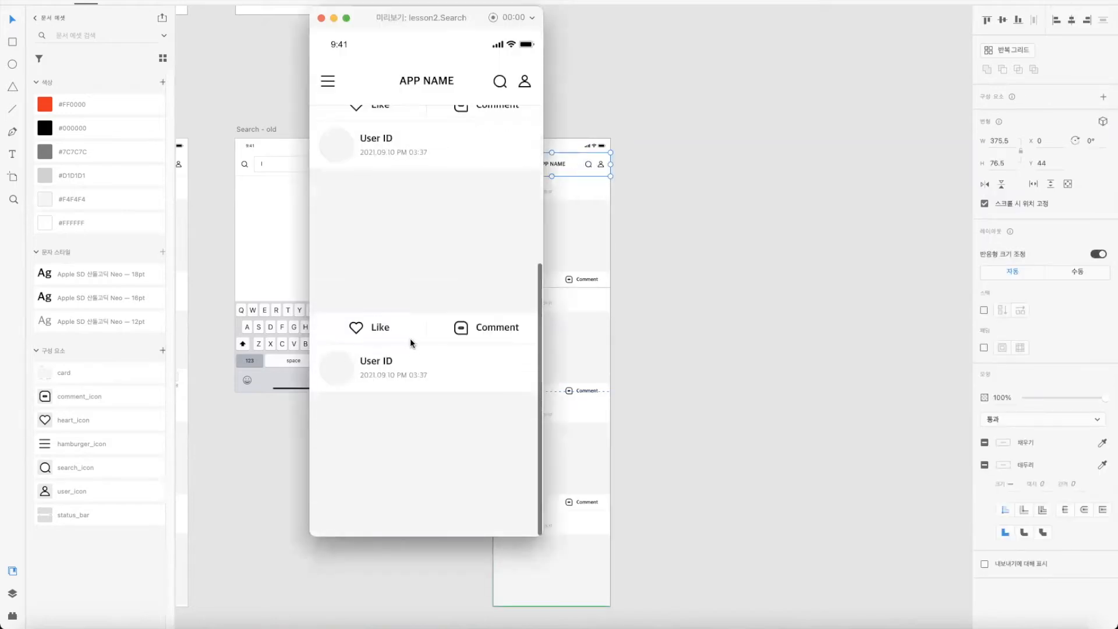
pyautogui.click(322, 18)
pyautogui.scroll(-3, 742, 141)
pyautogui.click(741, 145)
# Step: Review the scroll-position setting of the status bar and header together, and scroll the whole feed in a preview
pyautogui.scroll(5, 674, 220)
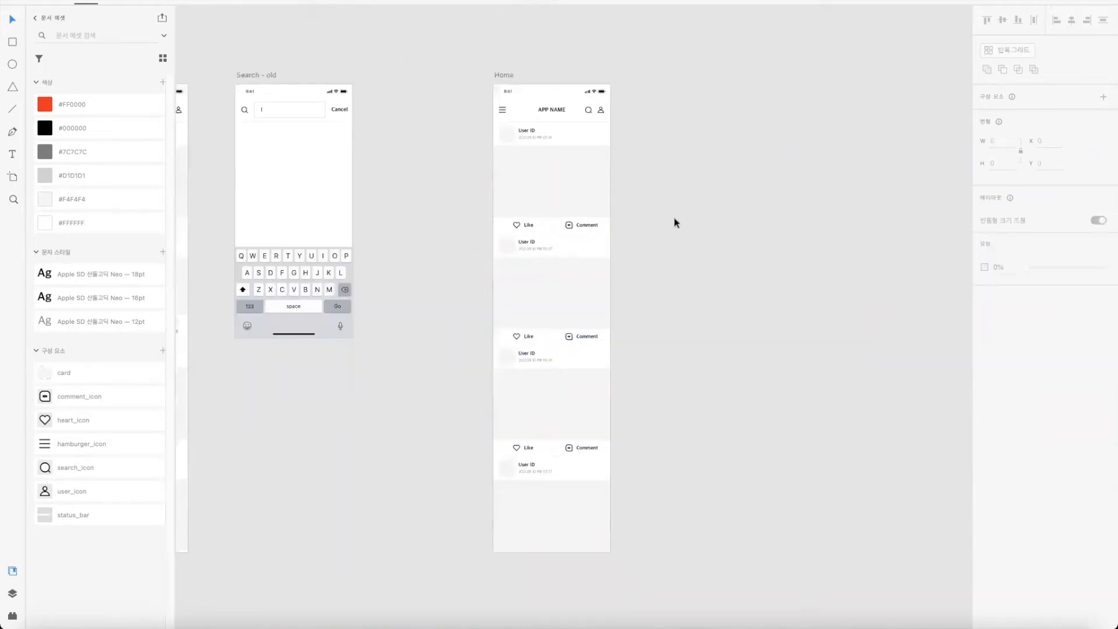
pyautogui.click(600, 226)
pyautogui.keyDown('shift'); pyautogui.click(597, 249); pyautogui.keyUp('shift')
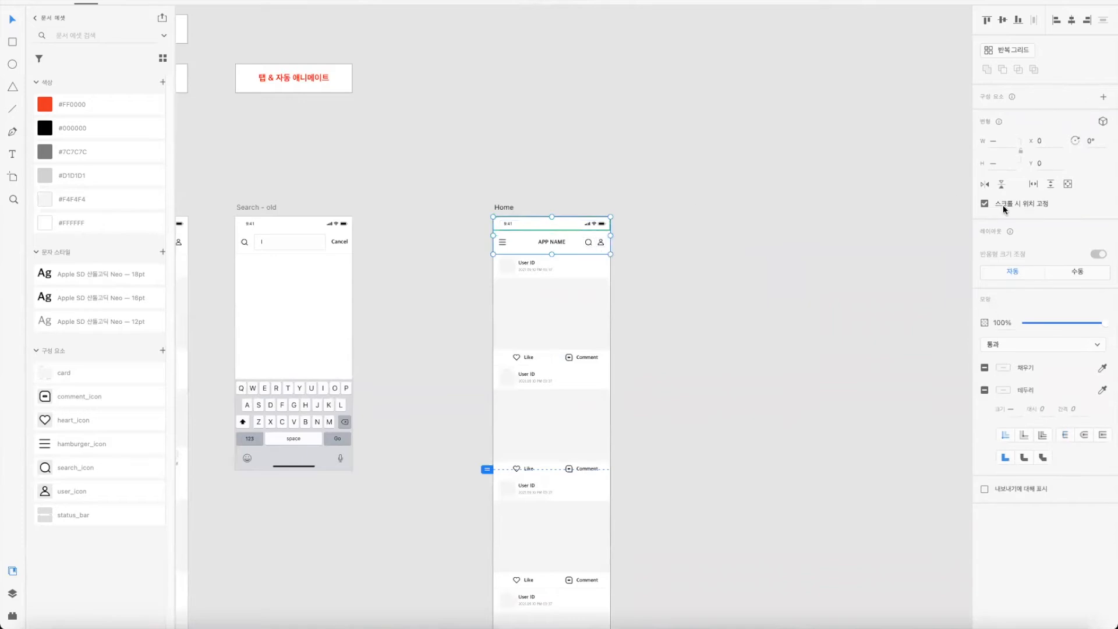
pyautogui.click(1024, 7)
pyautogui.scroll(-10, 470, 206)
pyautogui.scroll(-10, 420, 285)
pyautogui.scroll(10, 420, 285)
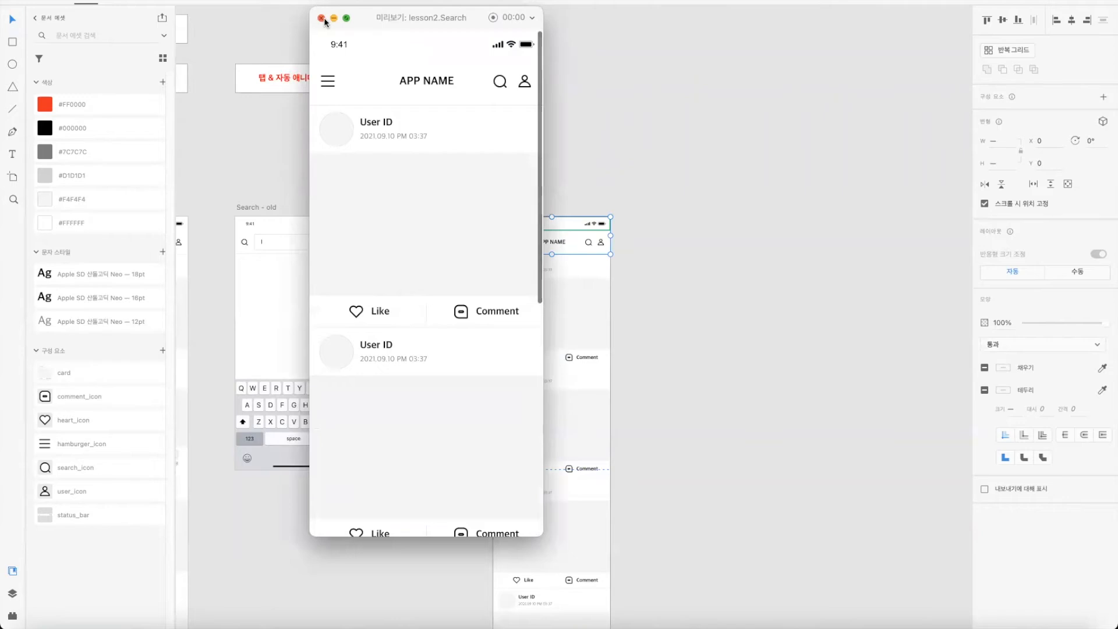
pyautogui.click(320, 18)
pyautogui.click(773, 150)
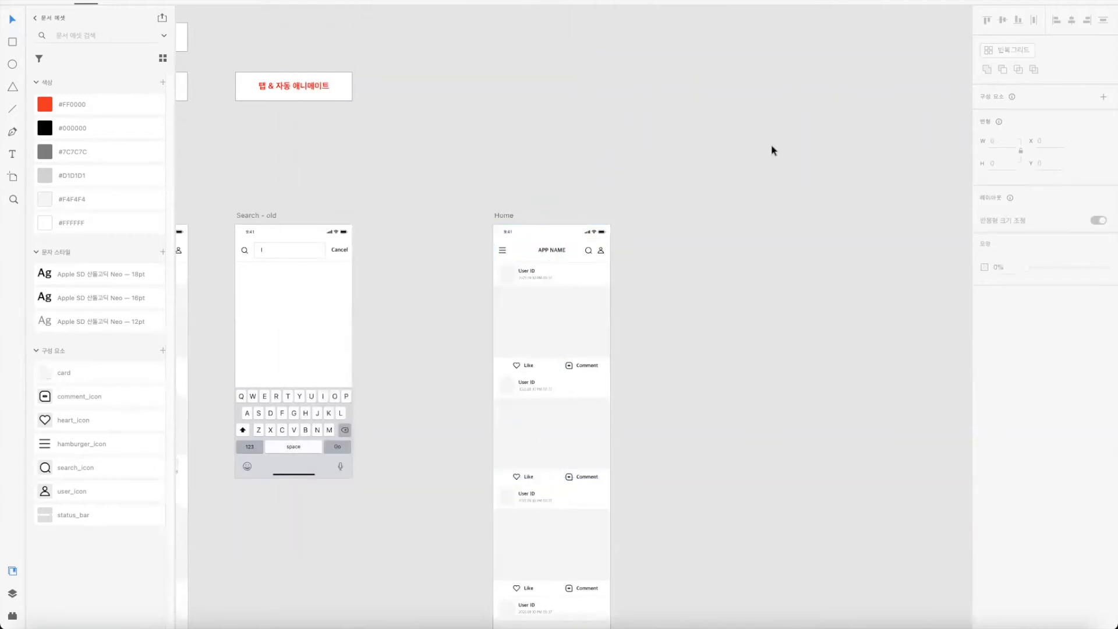
pyautogui.scroll(-2, 581, 172)
pyautogui.click(542, 151)
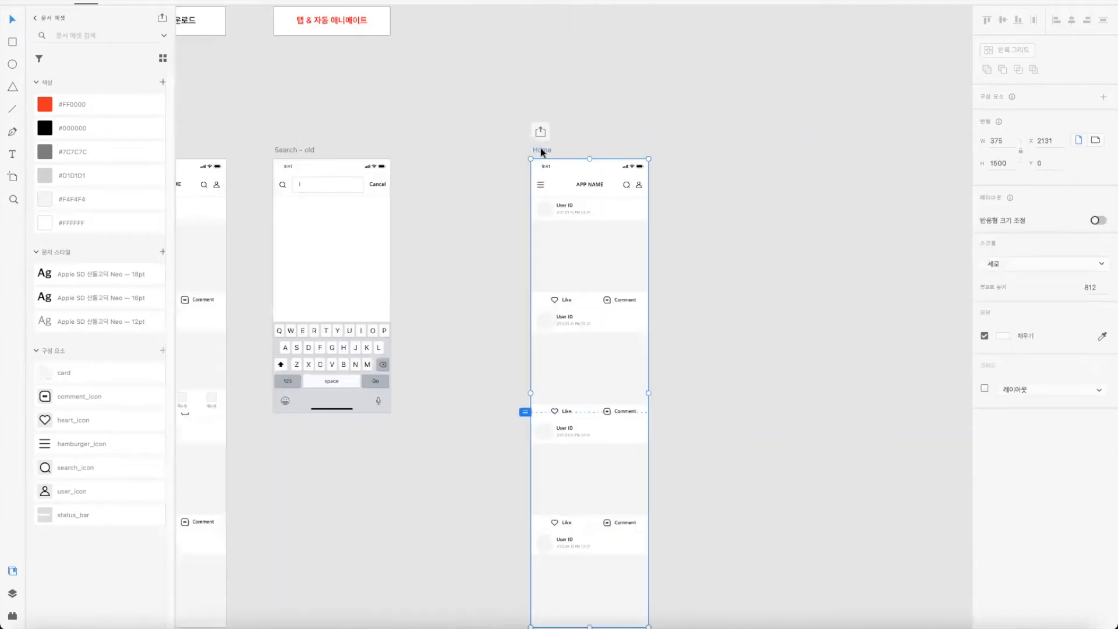
pyautogui.moveTo(545, 149); pyautogui.dragTo(546, 150)
pyautogui.click(699, 113)
pyautogui.moveTo(741, 280); pyautogui.dragTo(691, 208)
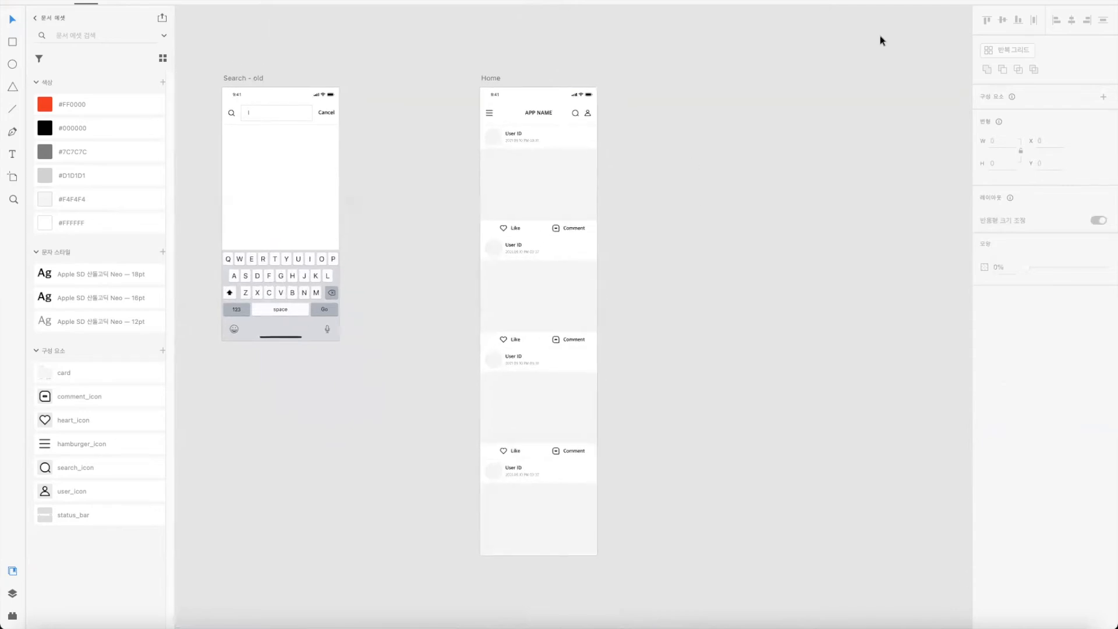
pyautogui.click(1050, 2)
pyautogui.click(321, 18)
# Step: Preview the selected Home artboard and scroll its feed both ways to examine the visible viewport area
pyautogui.click(501, 78)
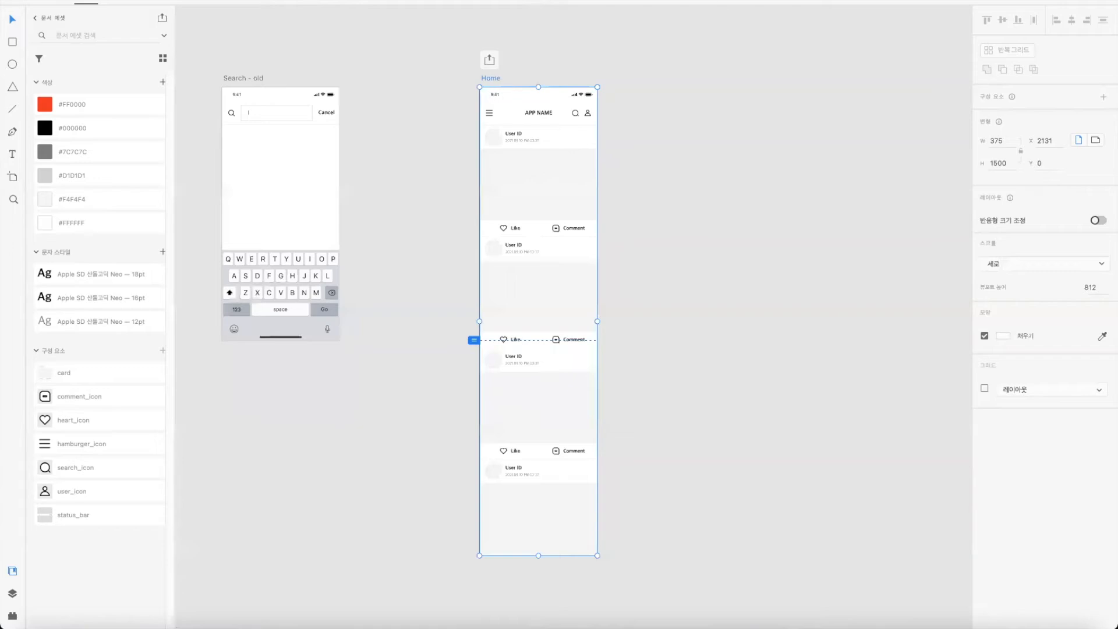
pyautogui.press('super+Return')
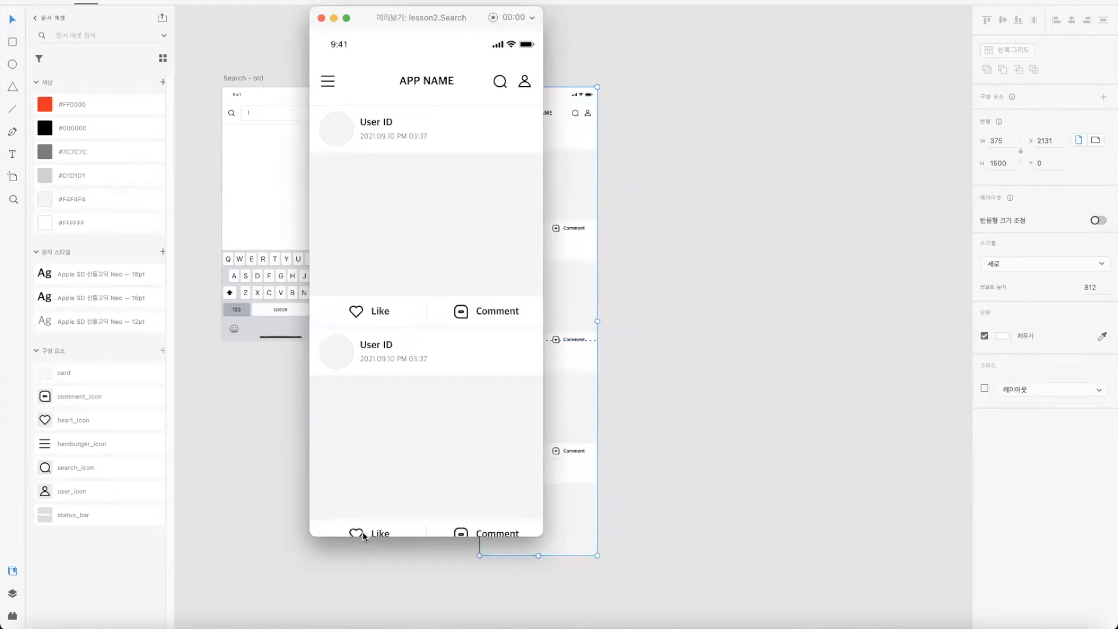
pyautogui.scroll(-5, 432, 326)
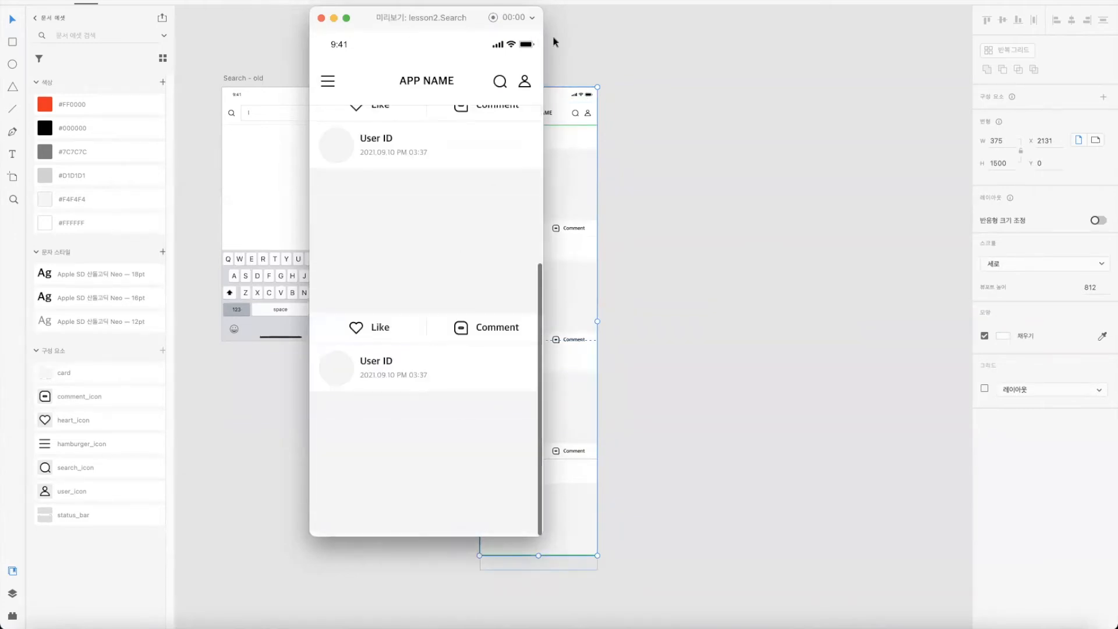
pyautogui.scroll(10, 421, 326)
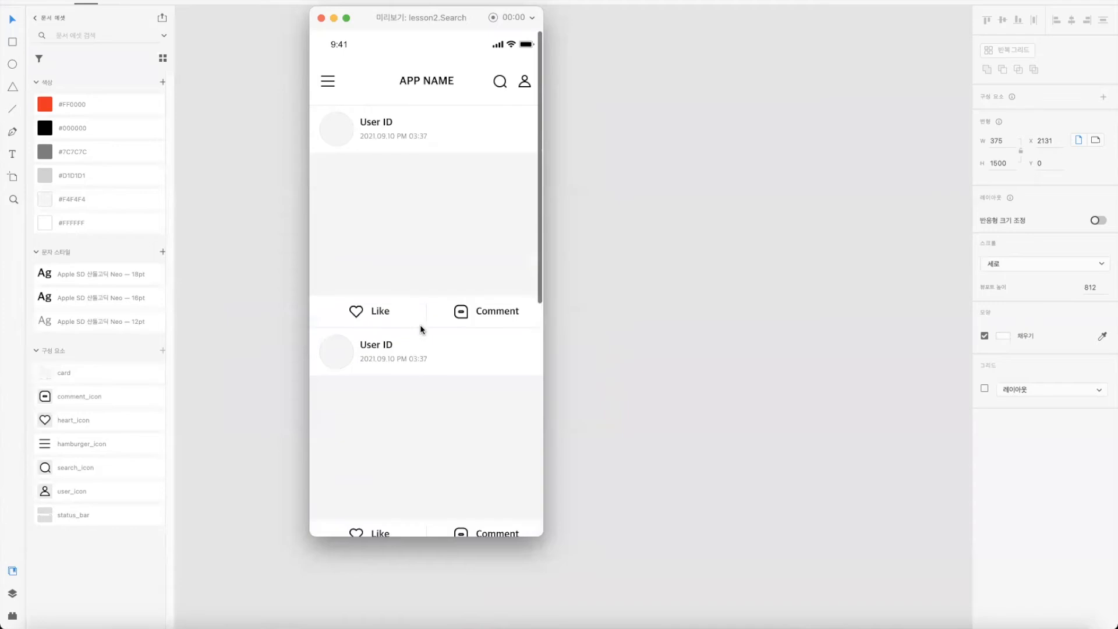
pyautogui.scroll(-4, 418, 323)
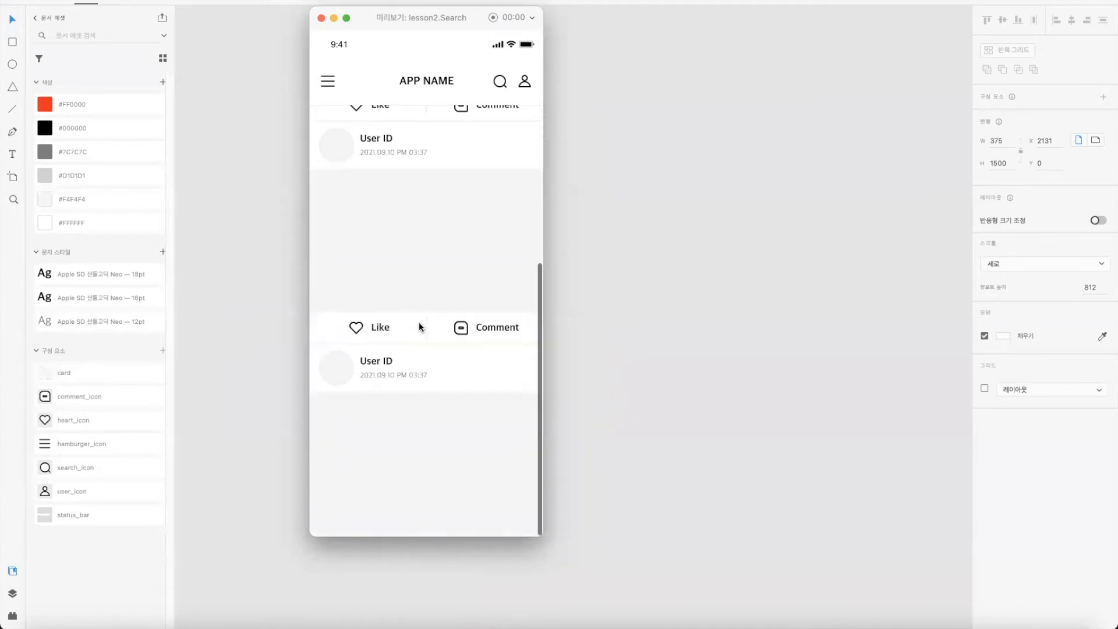
pyautogui.scroll(4, 418, 322)
pyautogui.click(321, 18)
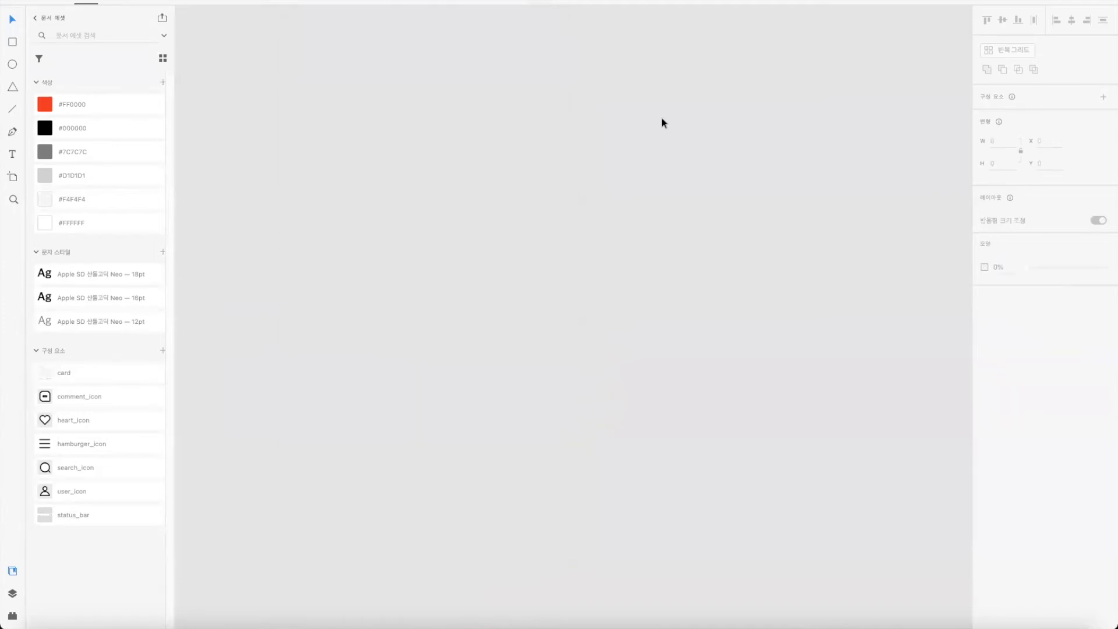
# Step: Set the Home artboard's viewport height to 500 and open a preview of it
pyautogui.click(777, 202)
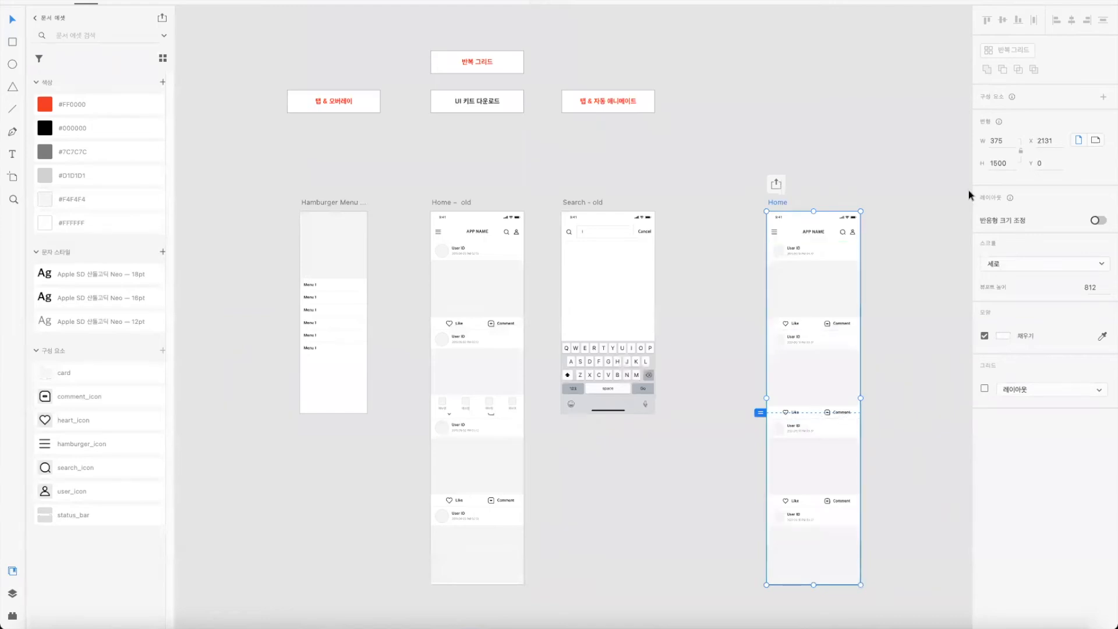
pyautogui.click(1087, 287)
pyautogui.write('500')
pyautogui.press('Return')
pyautogui.click(1059, 3)
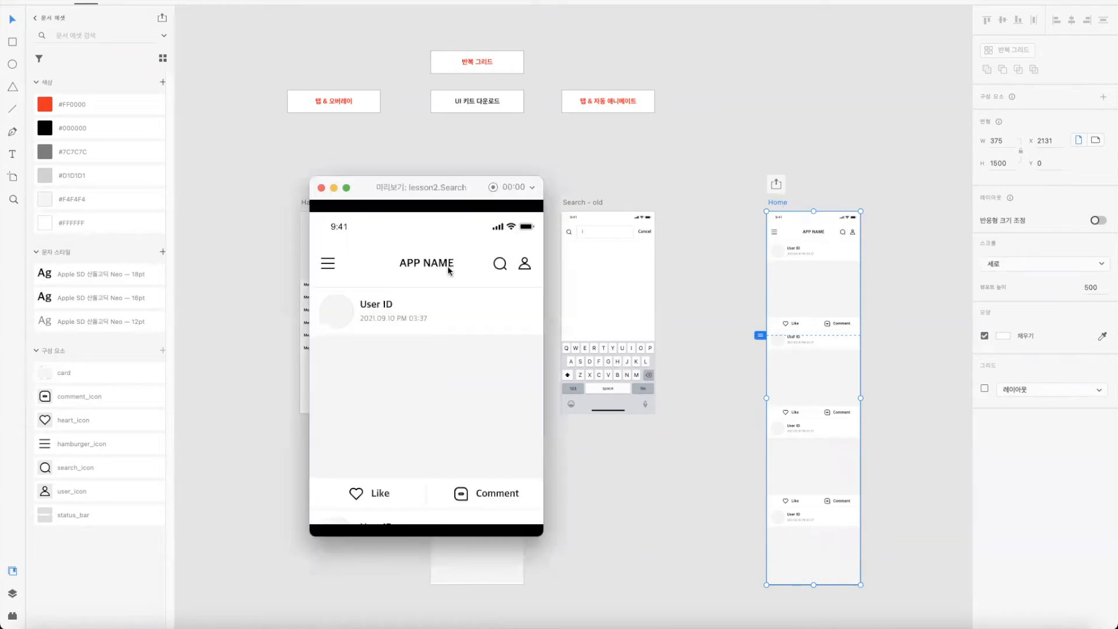
# Step: Scroll the Home preview down and back up to examine the 500-high viewport, and close the preview
pyautogui.scroll(-5, 406, 431)
pyautogui.scroll(6, 406, 429)
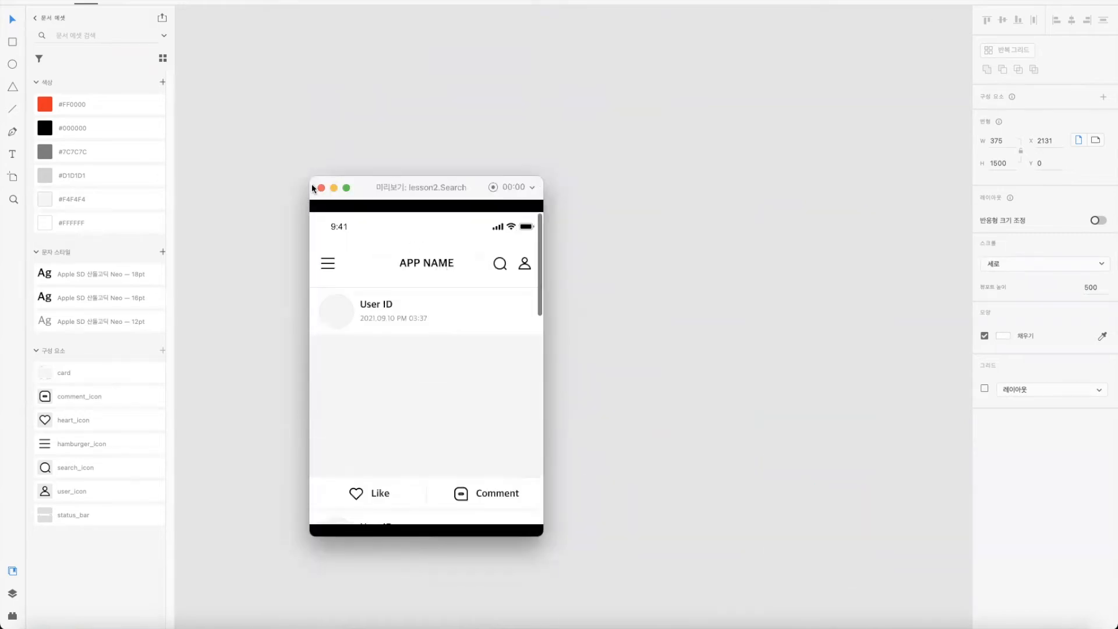
pyautogui.click(321, 187)
pyautogui.click(733, 201)
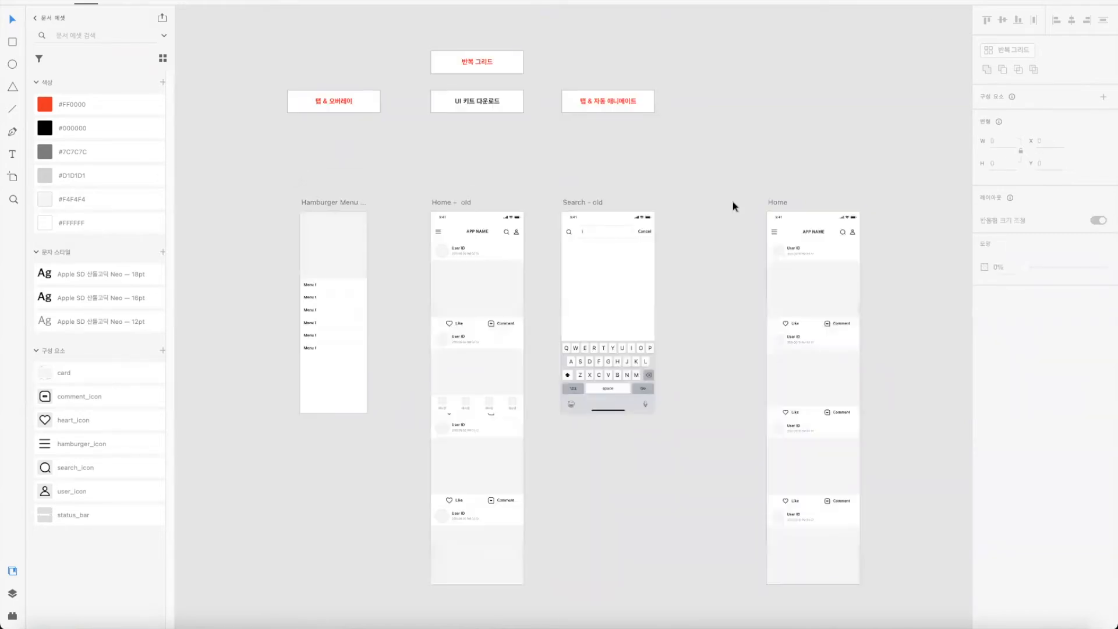
# Step: Set the Home artboard's viewport height back to 812
pyautogui.click(780, 202)
pyautogui.click(1087, 288)
pyautogui.write('812')
pyautogui.press('Return')
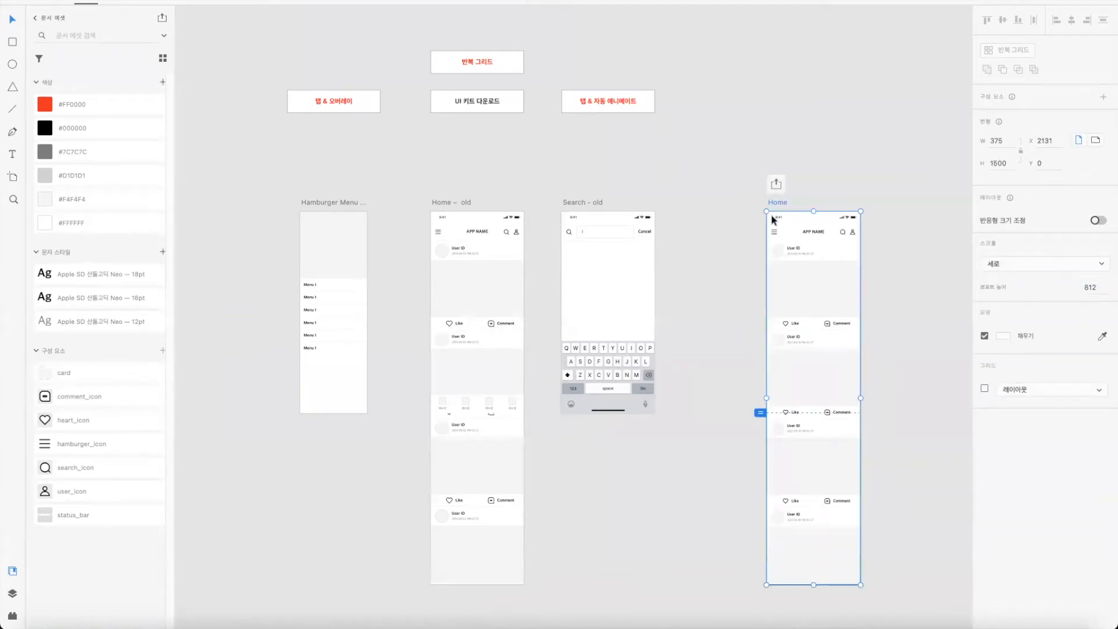
pyautogui.click(886, 162)
pyautogui.moveTo(884, 143); pyautogui.dragTo(626, 122)
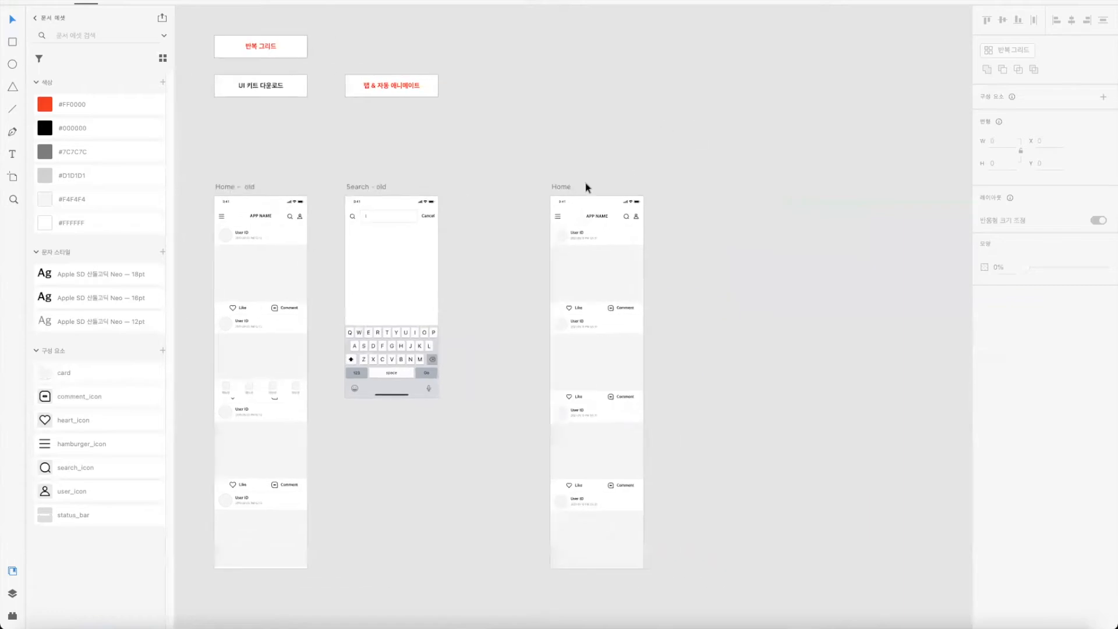
pyautogui.click(563, 187)
pyautogui.click(716, 163)
pyautogui.click(570, 189)
pyautogui.click(743, 194)
pyautogui.click(570, 187)
pyautogui.click(744, 184)
# Step: Move the Home artboard horizontally away from the Search - old artboard, to X 2621
pyautogui.scroll(-2, 759, 138)
pyautogui.hscroll(-1, 760, 138)
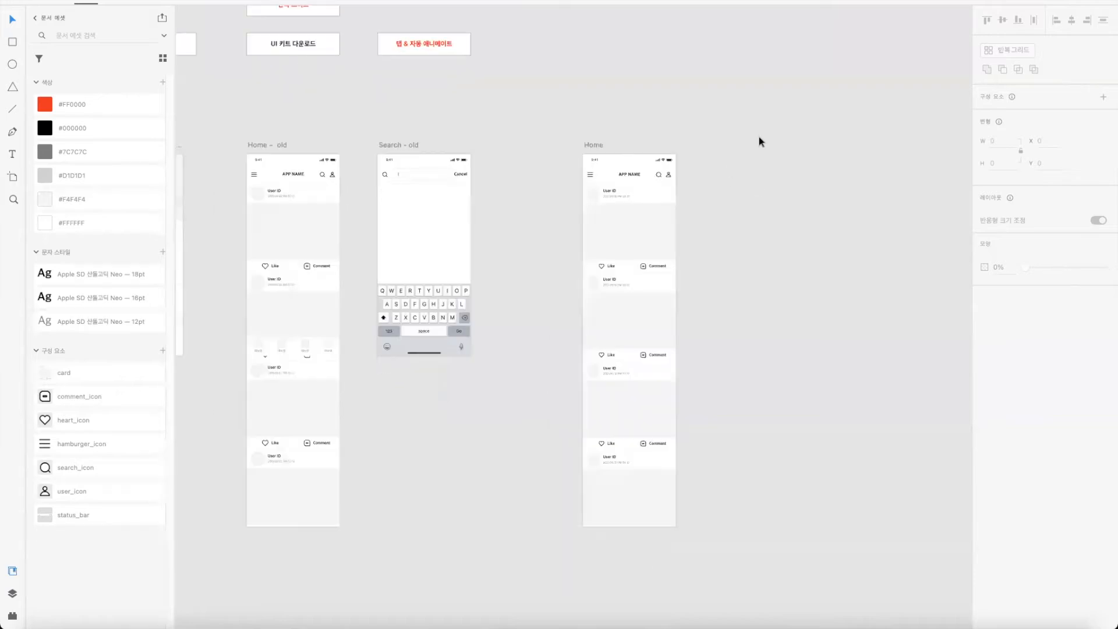
pyautogui.moveTo(610, 140); pyautogui.dragTo(731, 145)
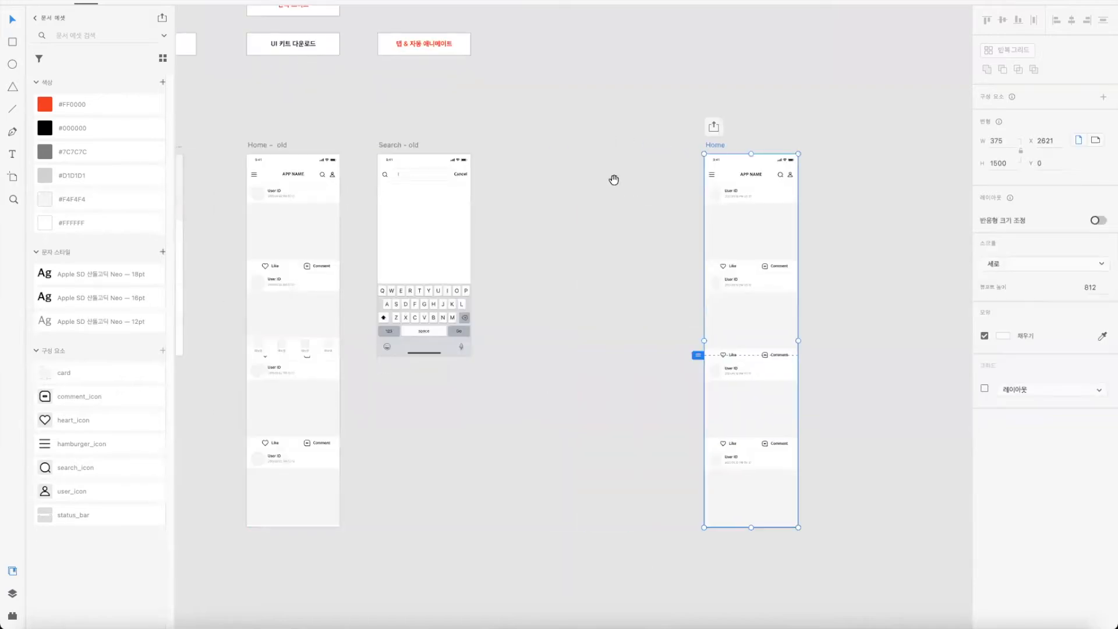
pyautogui.click(609, 238)
# Step: Preview the Home artboard with its 812 viewport height and close the preview
pyautogui.click(712, 145)
pyautogui.press('super+Return')
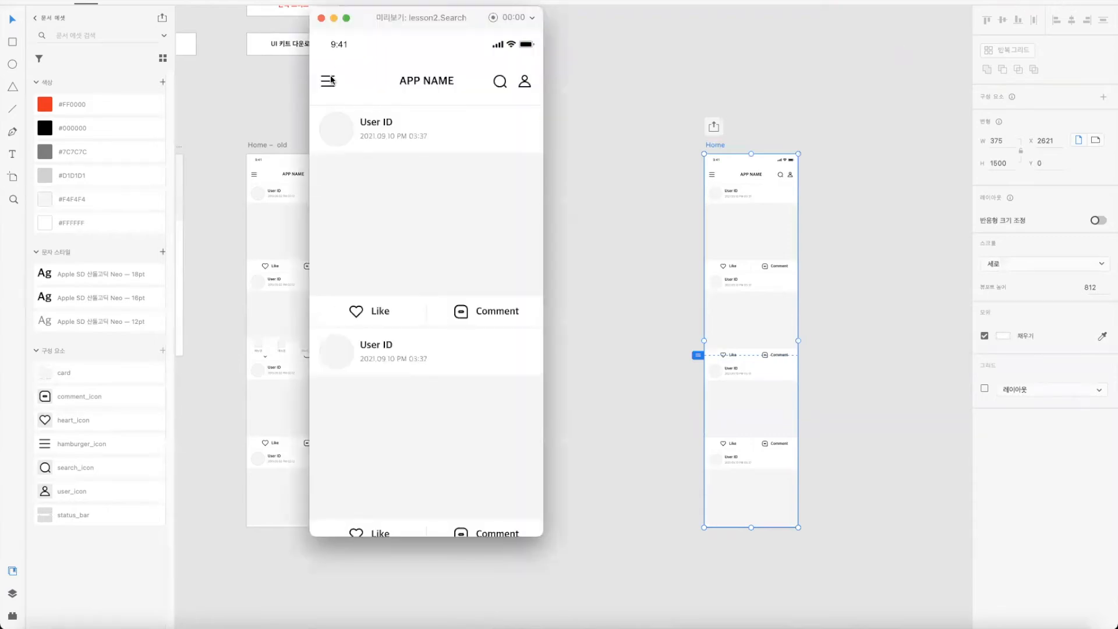
pyautogui.click(322, 18)
pyautogui.click(627, 110)
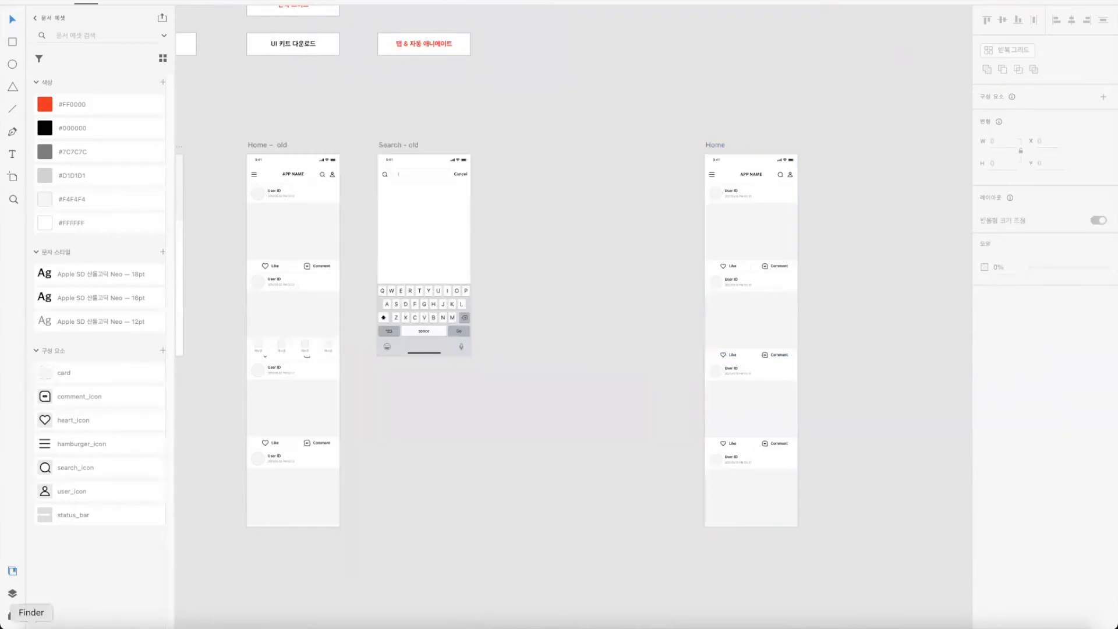
# Step: Switch to Finder and open lesson0.Final.xd from the 2021_2nd folder
pyautogui.click(31, 628)
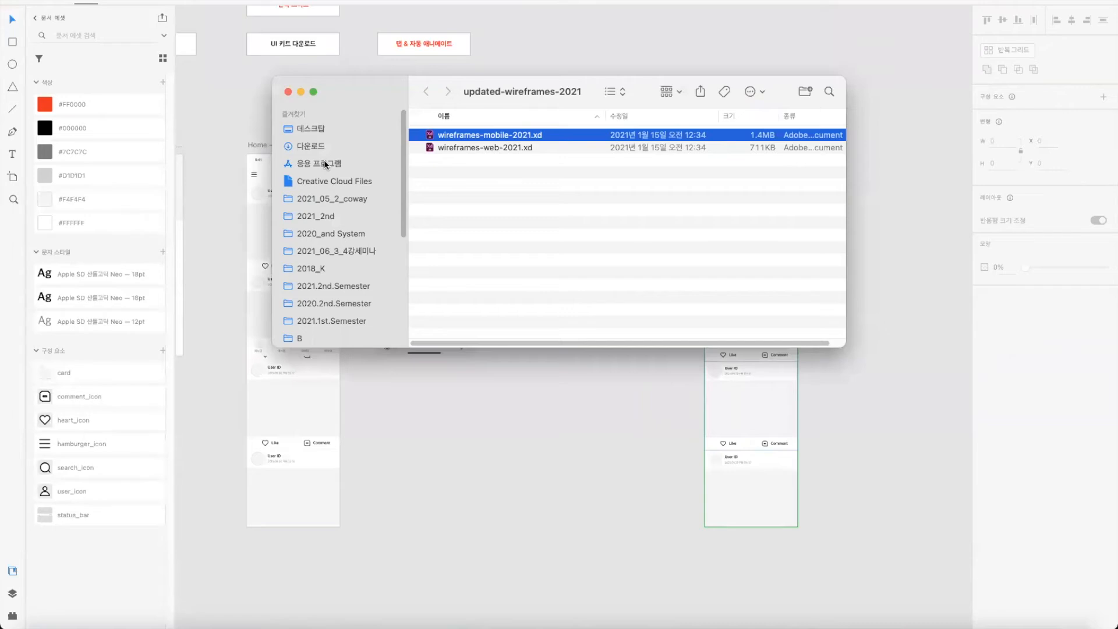
pyautogui.click(333, 215)
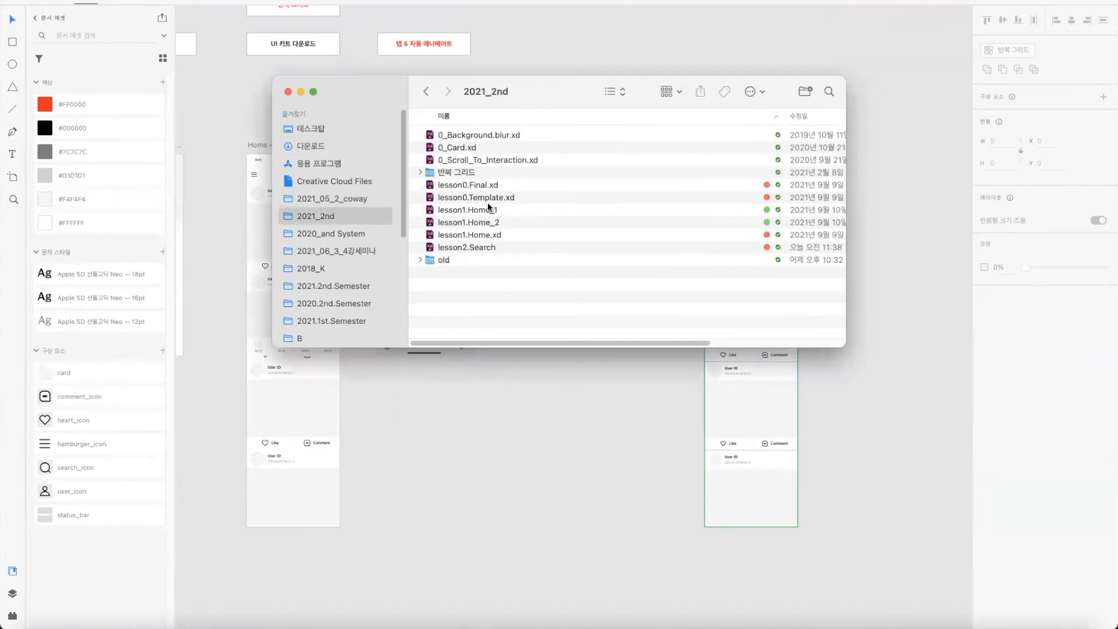
pyautogui.doubleClick(488, 185)
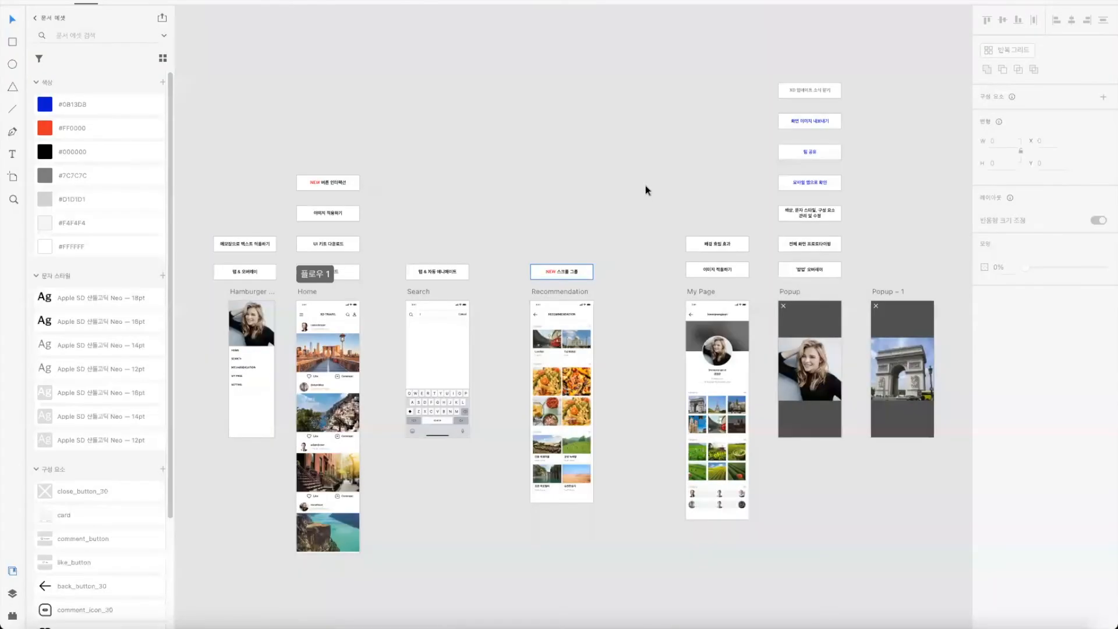
# Step: Preview the finished XD TRAVEL prototype, examine its hamburger menu overlay by repeatedly opening and closing it, and return to lesson2.Search
pyautogui.press('super+Return')
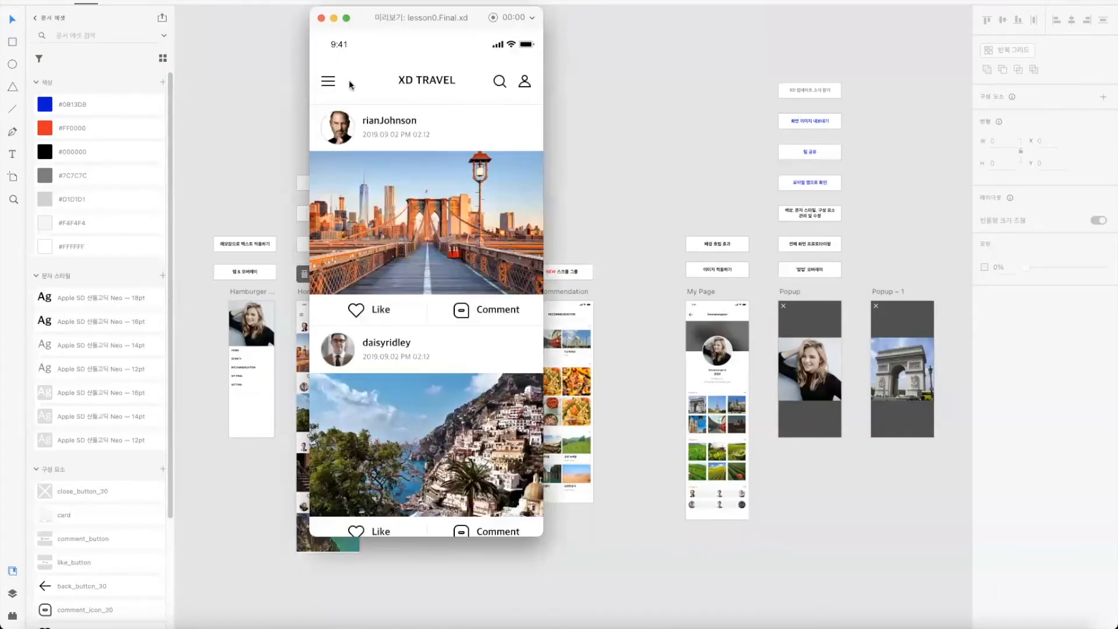
pyautogui.click(331, 87)
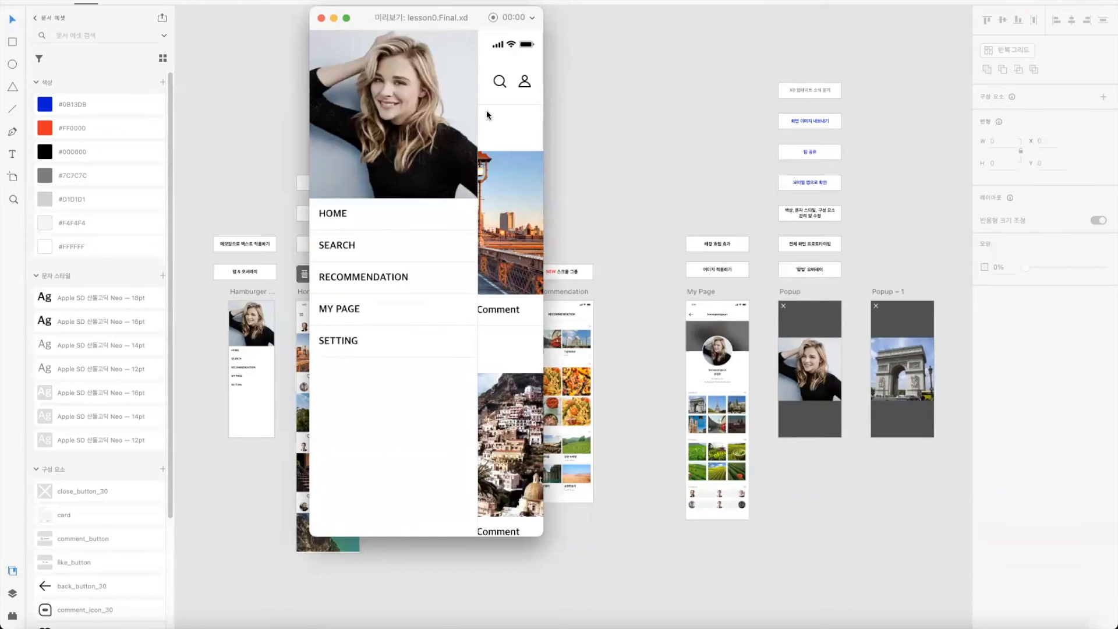
pyautogui.click(487, 110)
pyautogui.click(331, 86)
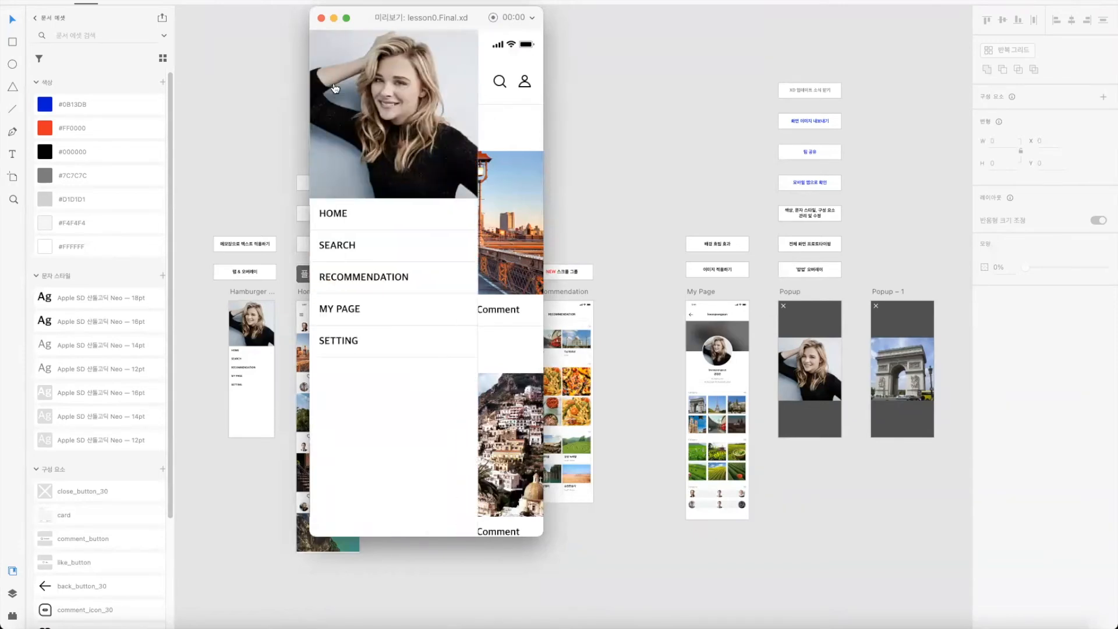
pyautogui.click(495, 100)
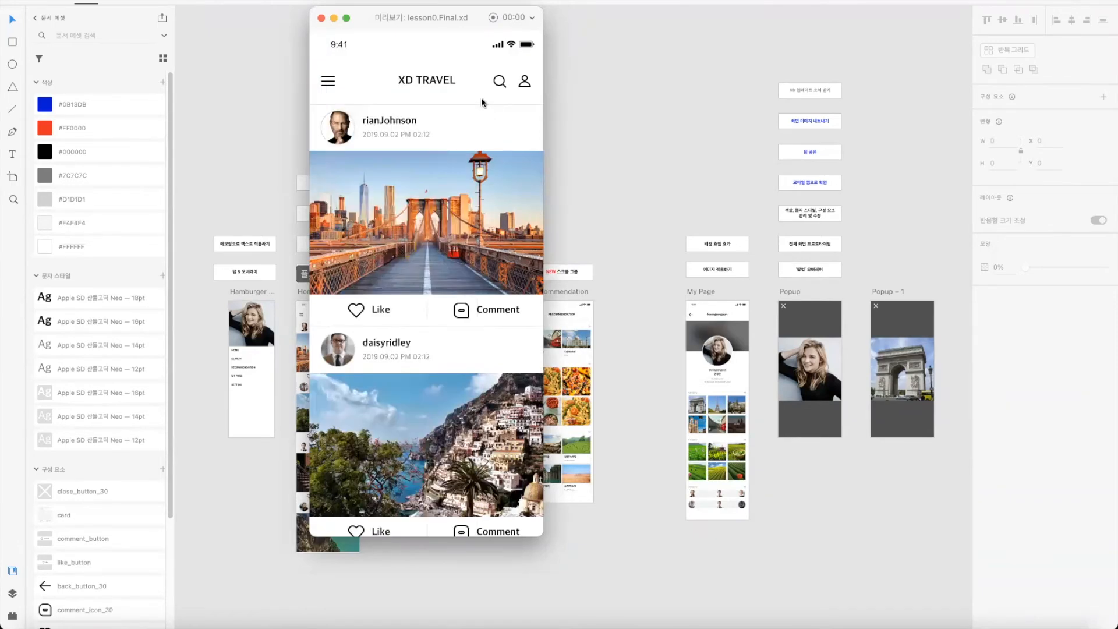
pyautogui.click(334, 86)
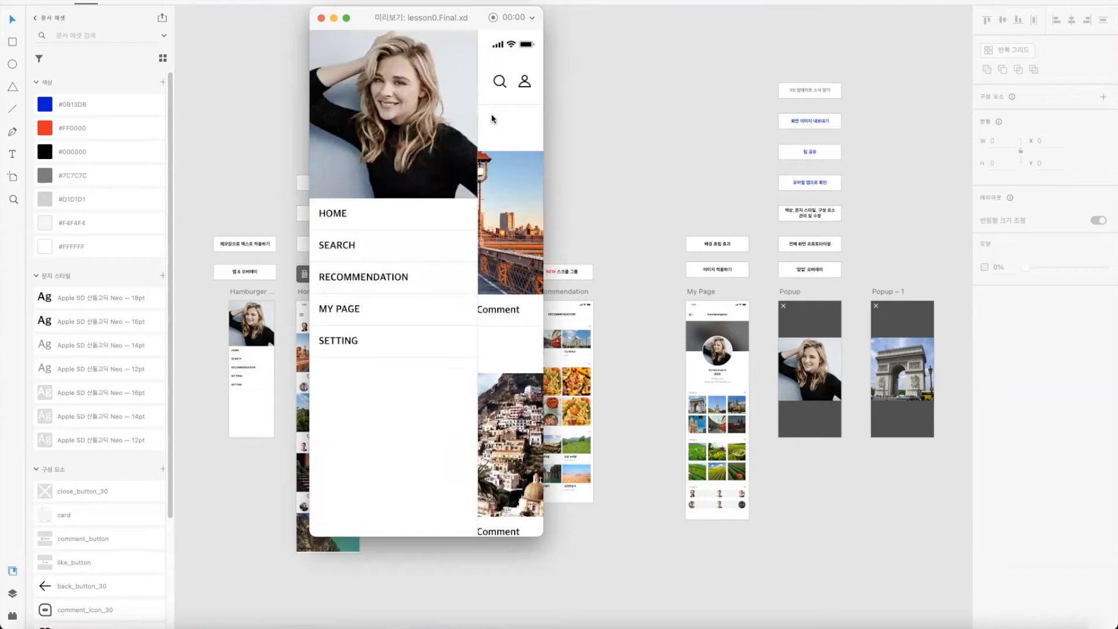
pyautogui.click(491, 118)
pyautogui.click(325, 87)
pyautogui.click(508, 147)
pyautogui.click(325, 82)
pyautogui.click(508, 120)
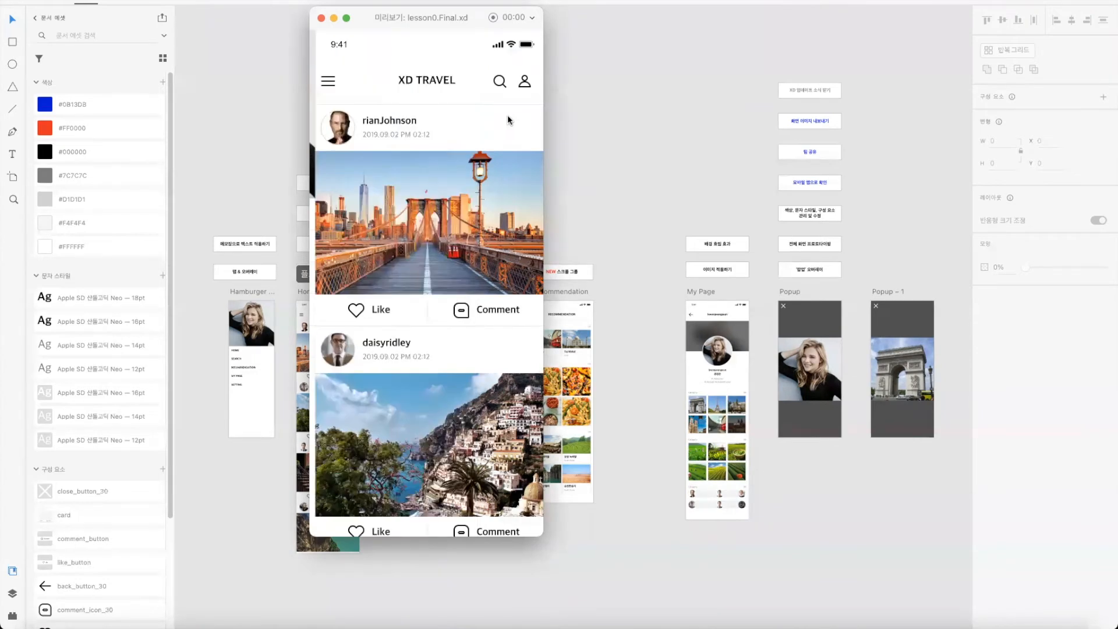
pyautogui.click(321, 18)
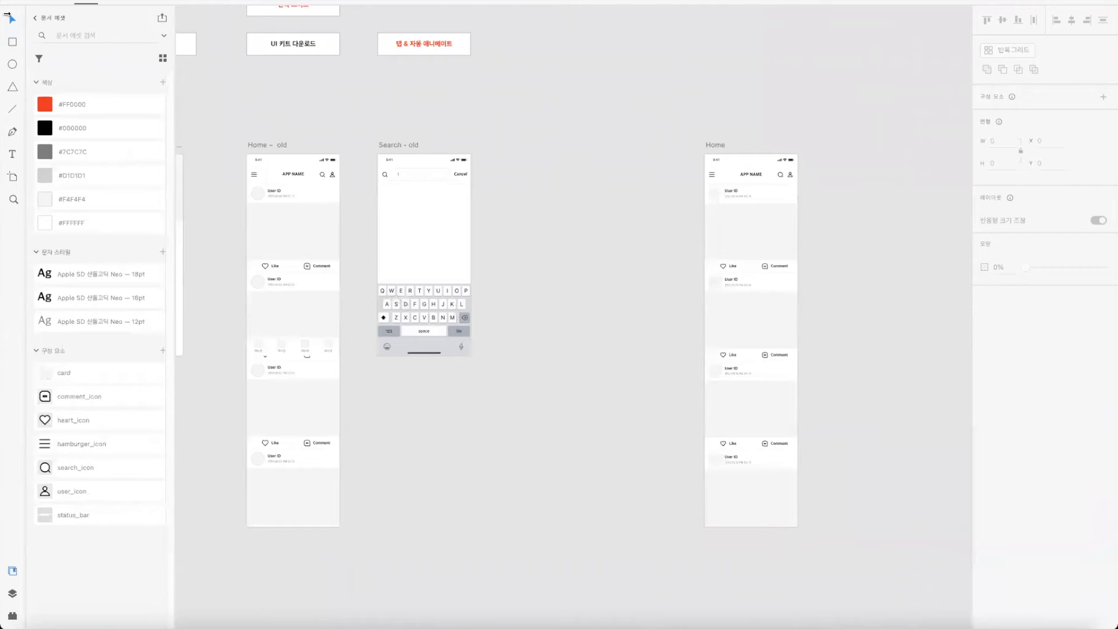
# Step: Add a blank artboard with the iPhone 12, 12 Pro preset beside the Home artboard
pyautogui.click(13, 177)
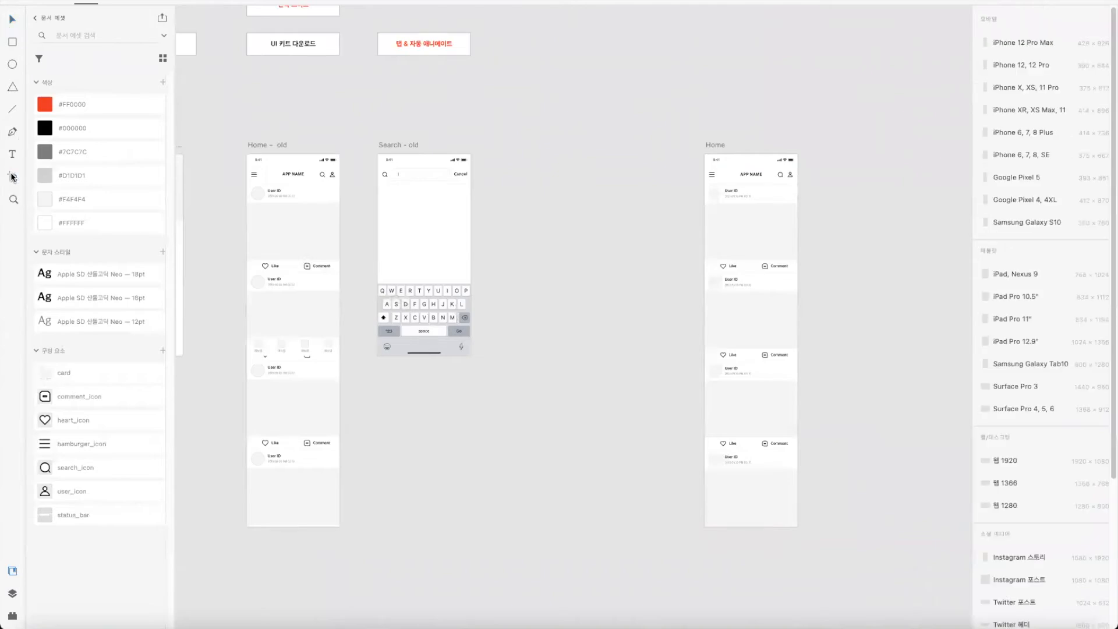
pyautogui.click(567, 154)
pyautogui.click(16, 21)
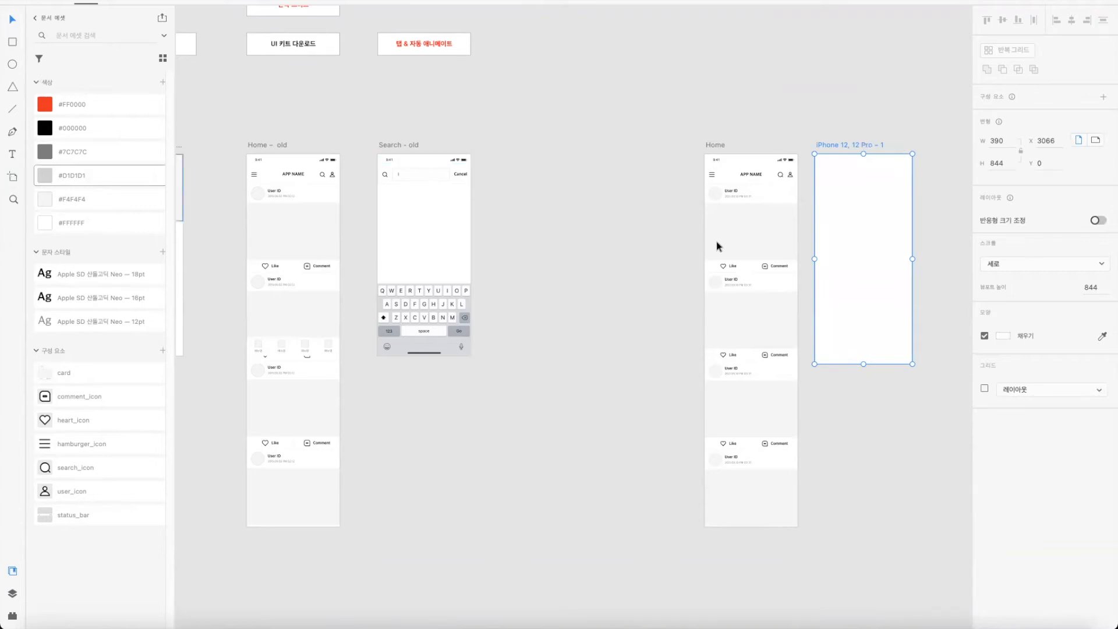
# Step: Add a blank artboard with the iPhone X, XS, 11 Pro preset and delete the iPhone 12, 12 Pro artboard
pyautogui.click(16, 180)
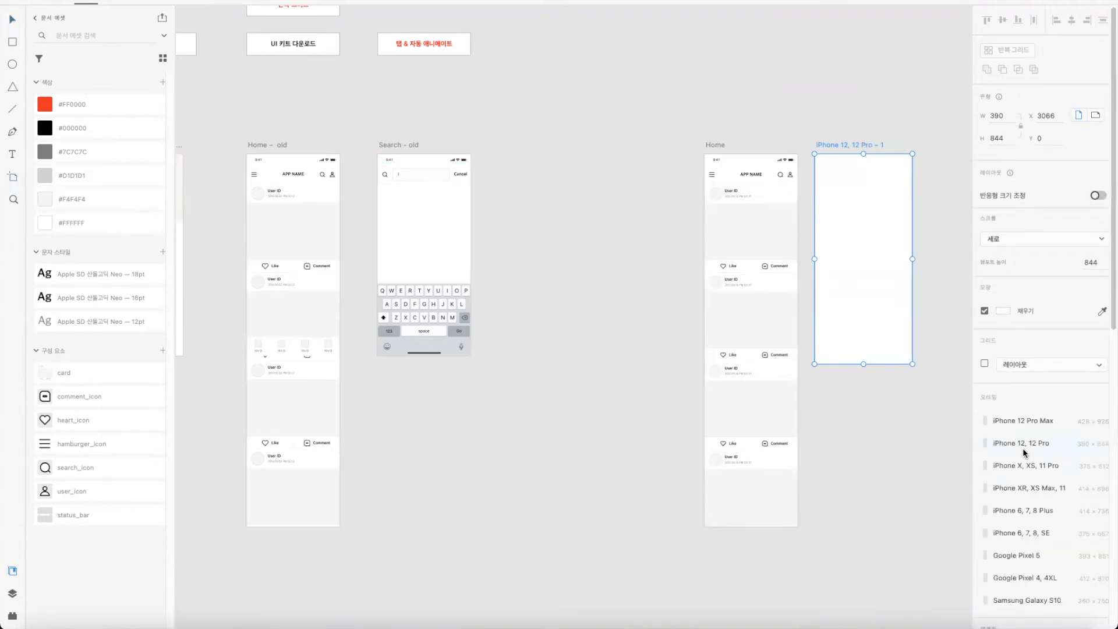
pyautogui.click(1021, 466)
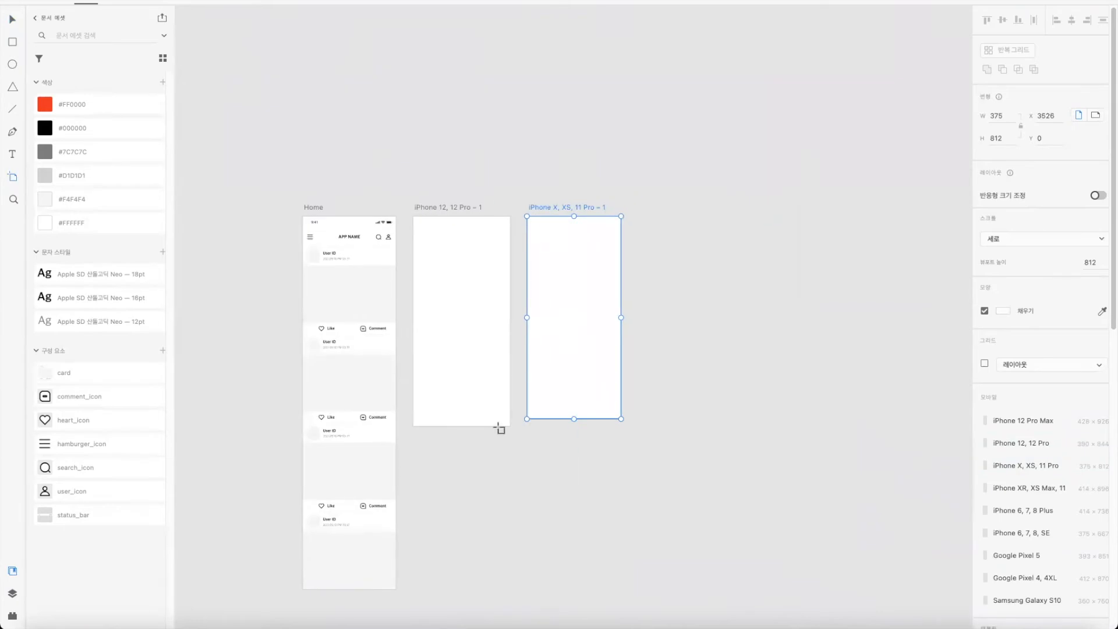
pyautogui.press('v')
pyautogui.press('Escape')
pyautogui.click(460, 208)
pyautogui.press('Delete')
# Step: Move the blank iPhone X artboard between Search - old and Home, to X 2159, Y 0
pyautogui.hscroll(-6, 768, 174)
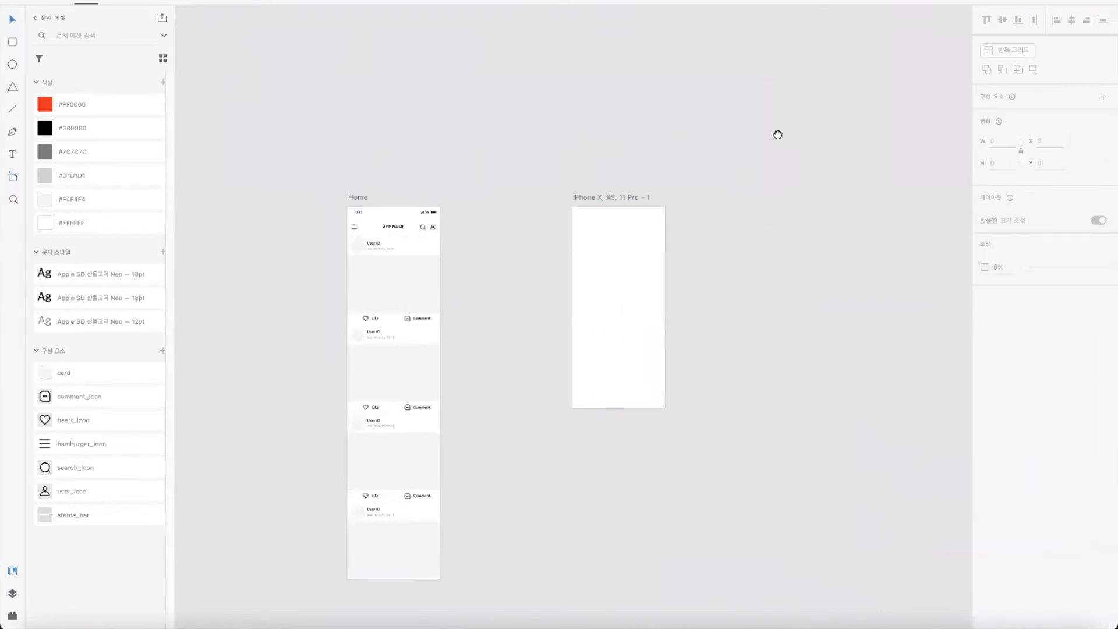
pyautogui.moveTo(770, 197); pyautogui.dragTo(430, 195)
pyautogui.hscroll(-5, 537, 140)
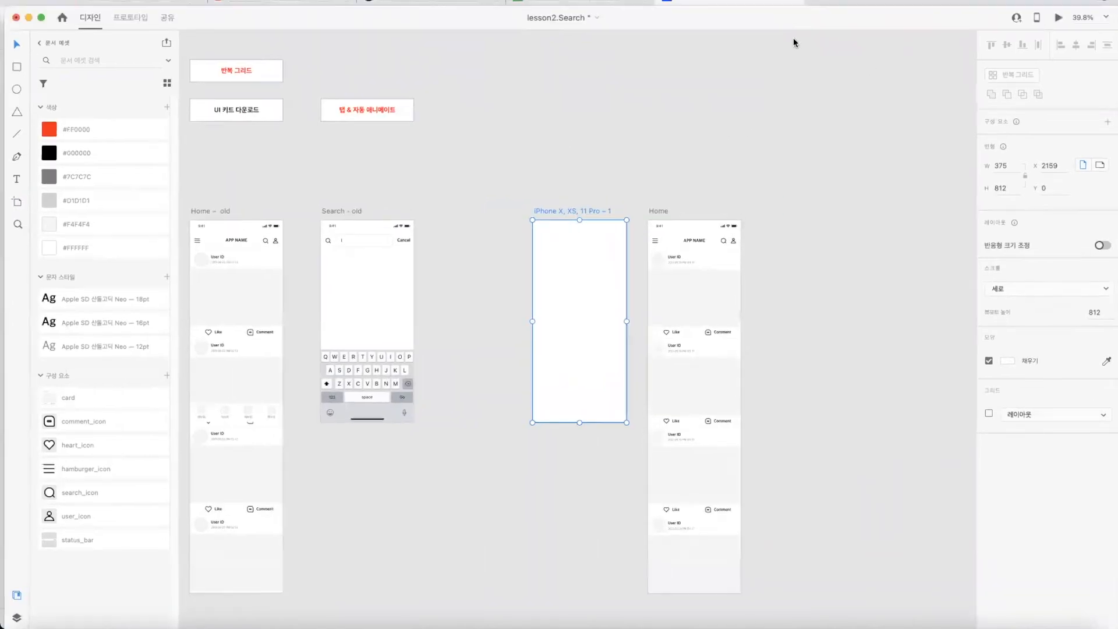
pyautogui.click(793, 171)
pyautogui.press('super+s')
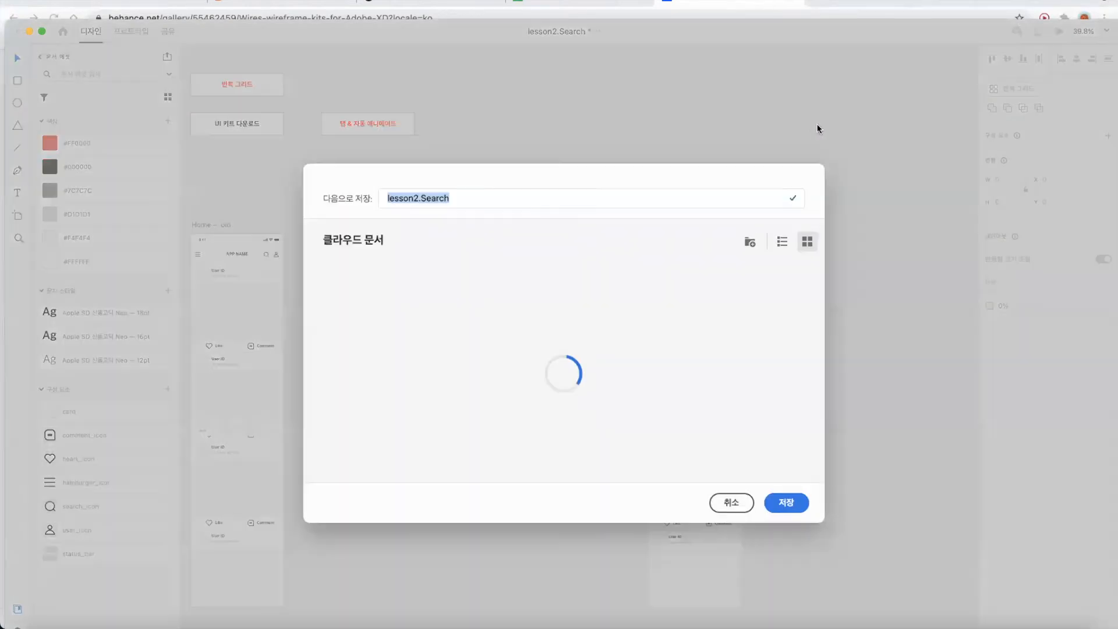
pyautogui.click(479, 197)
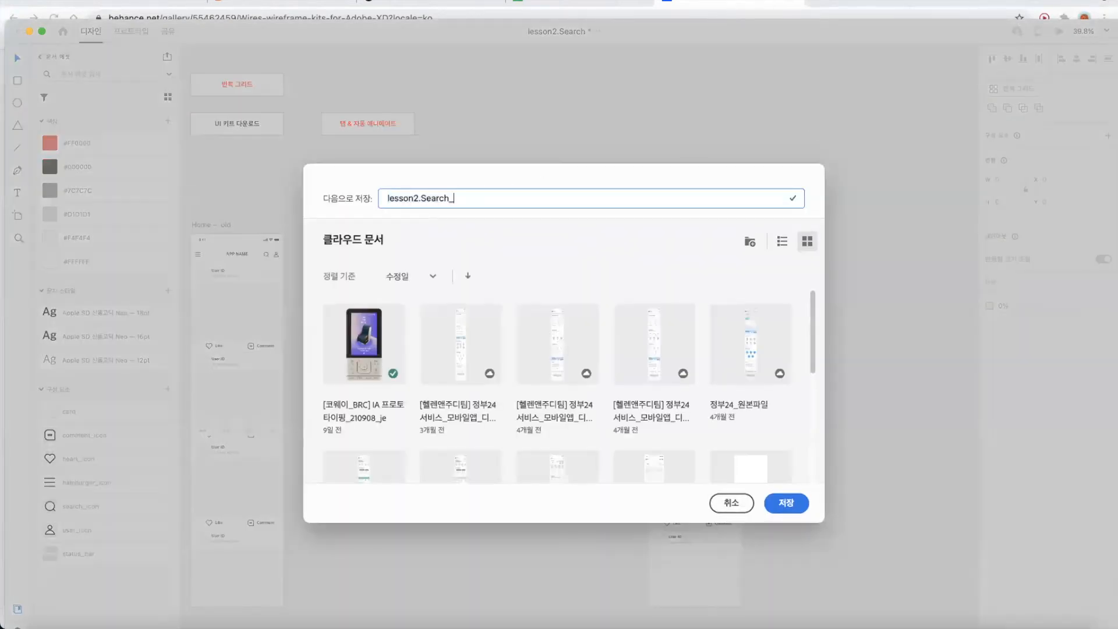
pyautogui.click(727, 500)
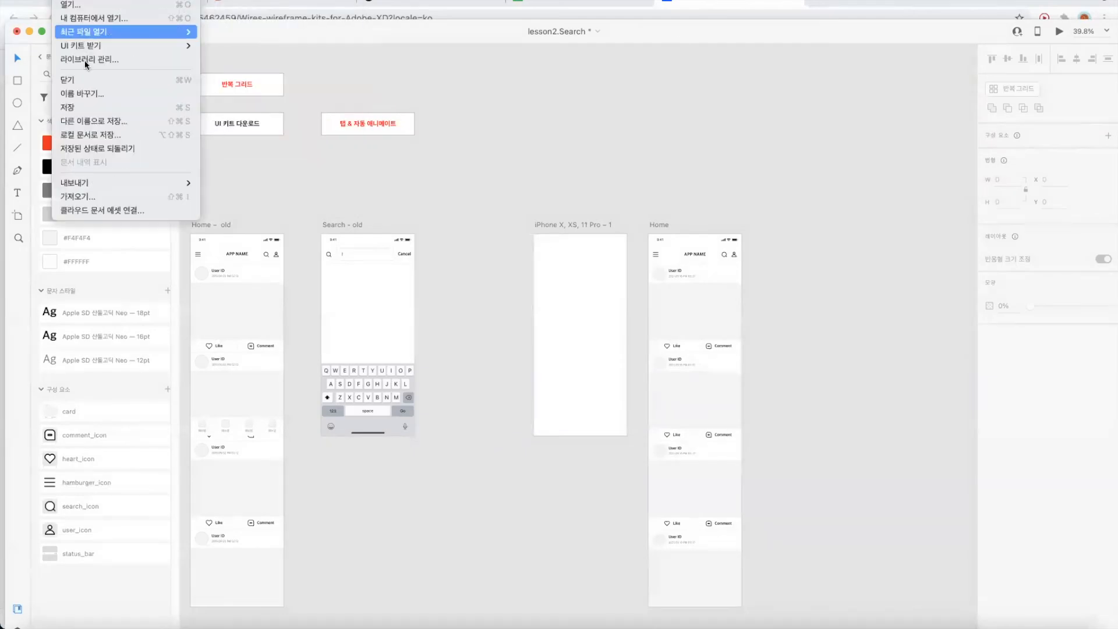
# Step: Start saving the document locally under another name in the 2021_2nd folder, with its file name open for editing
pyautogui.click(98, 125)
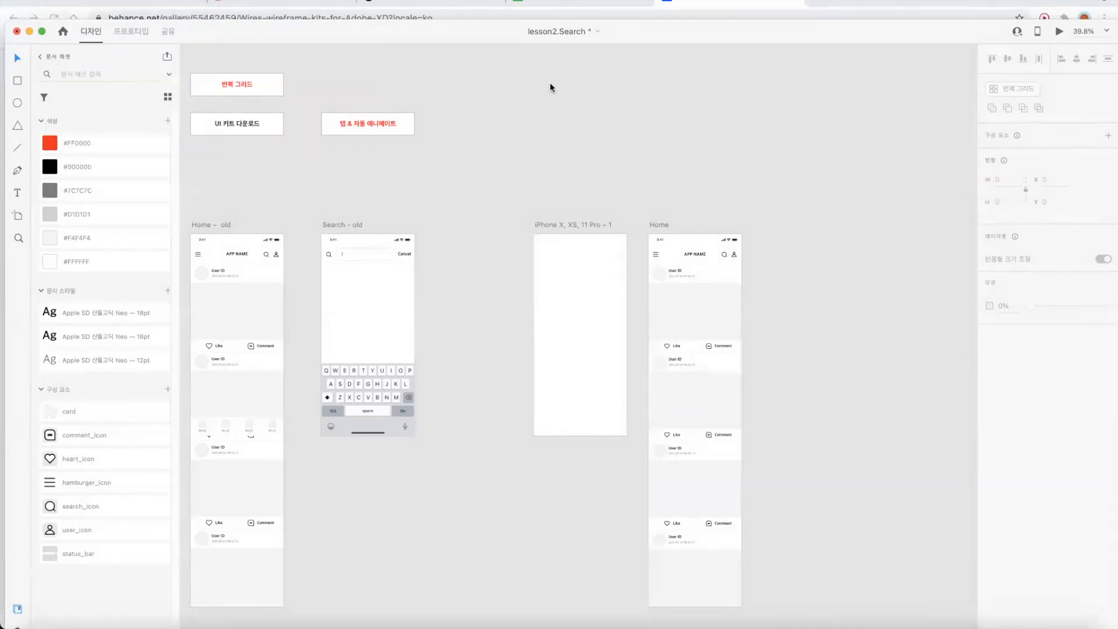
pyautogui.click(580, 303)
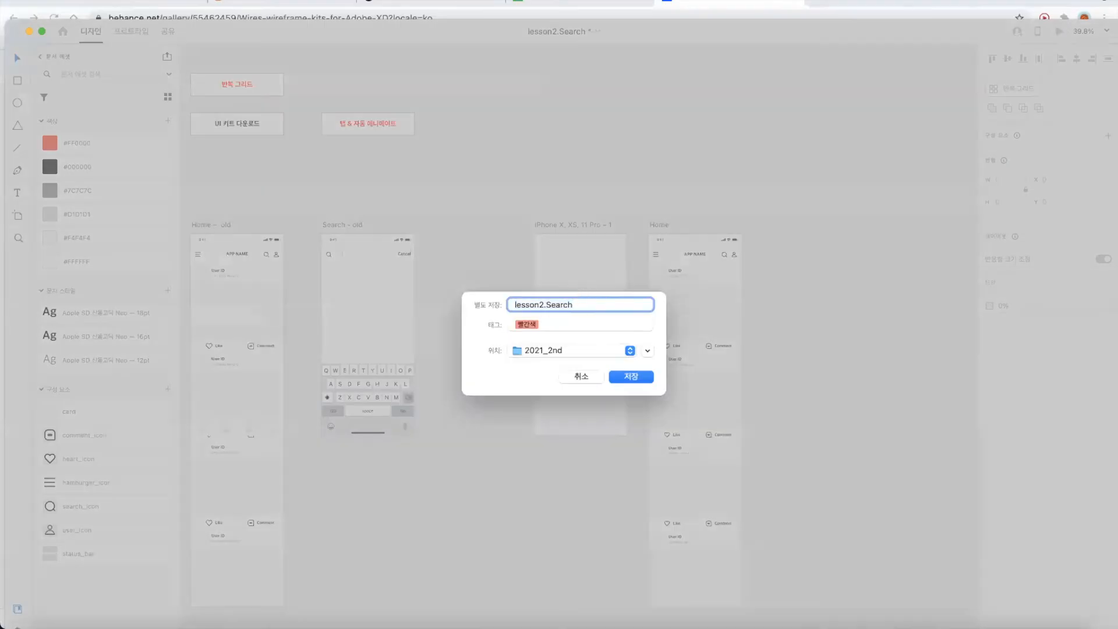
# Step: Save the document as lesson2.Search in the 2021_2nd folder
pyautogui.press('Return')
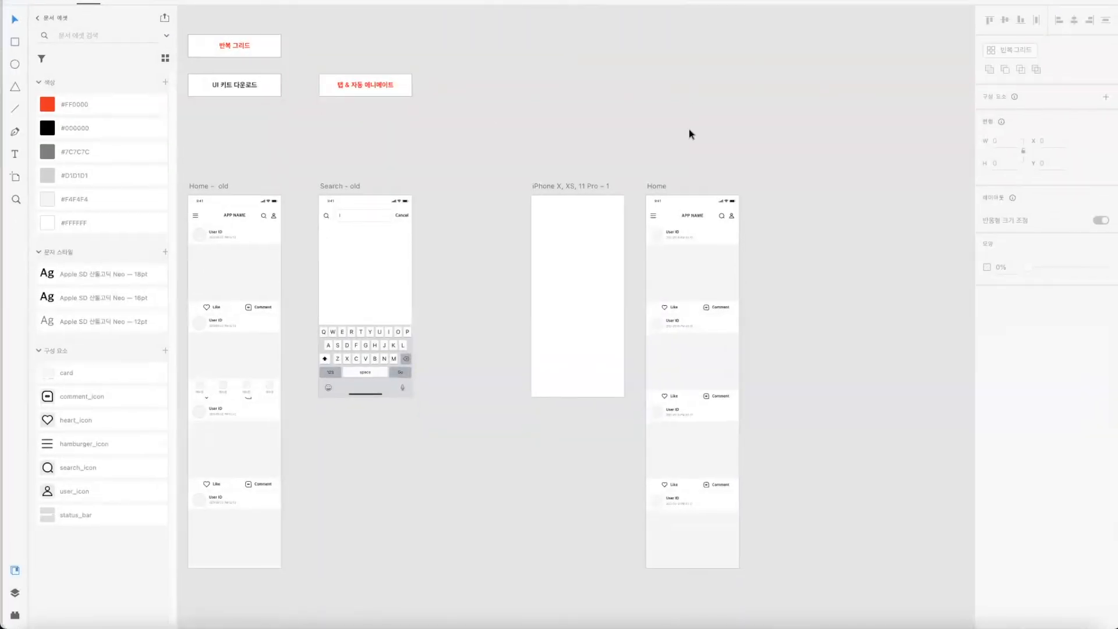
# Step: Rename the blank iPhone artboard beside Home as "Hamburger Menu"
pyautogui.click(589, 185)
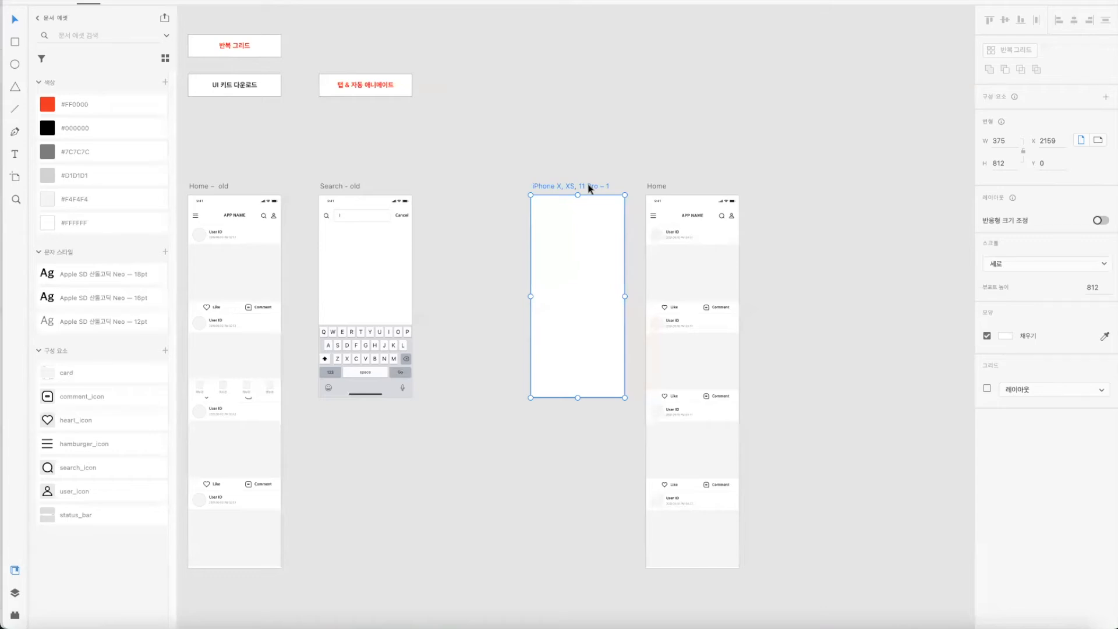
pyautogui.doubleClick(589, 186)
pyautogui.press('BackSpace')
pyautogui.press('BackSpace')
pyautogui.press('BackSpace')
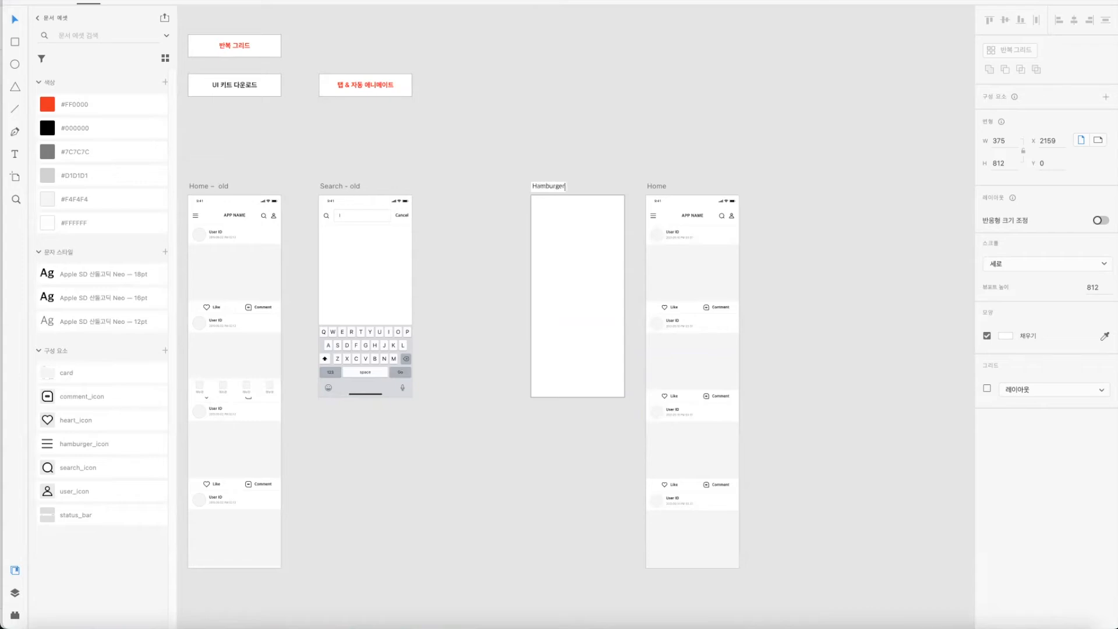
pyautogui.write('Hamburger Menu')
pyautogui.press('Return')
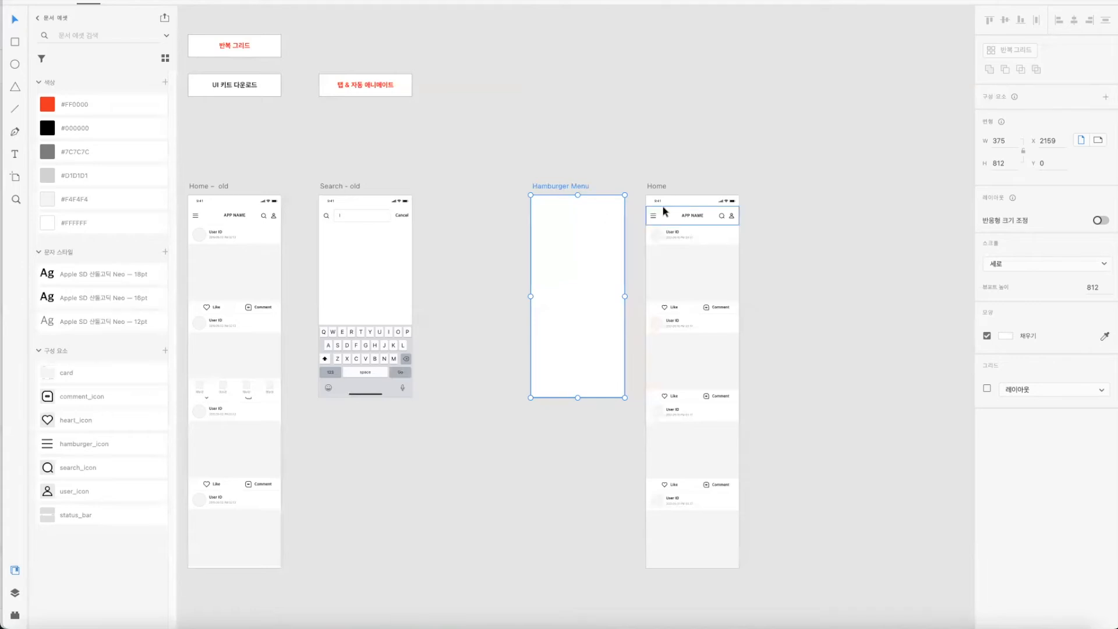
# Step: Set the Hamburger Menu artboard's width to 270
pyautogui.moveTo(558, 185); pyautogui.dragTo(673, 180)
pyautogui.hotkey('ctrl', 'z')
pyautogui.write('270')
pyautogui.press('Return')
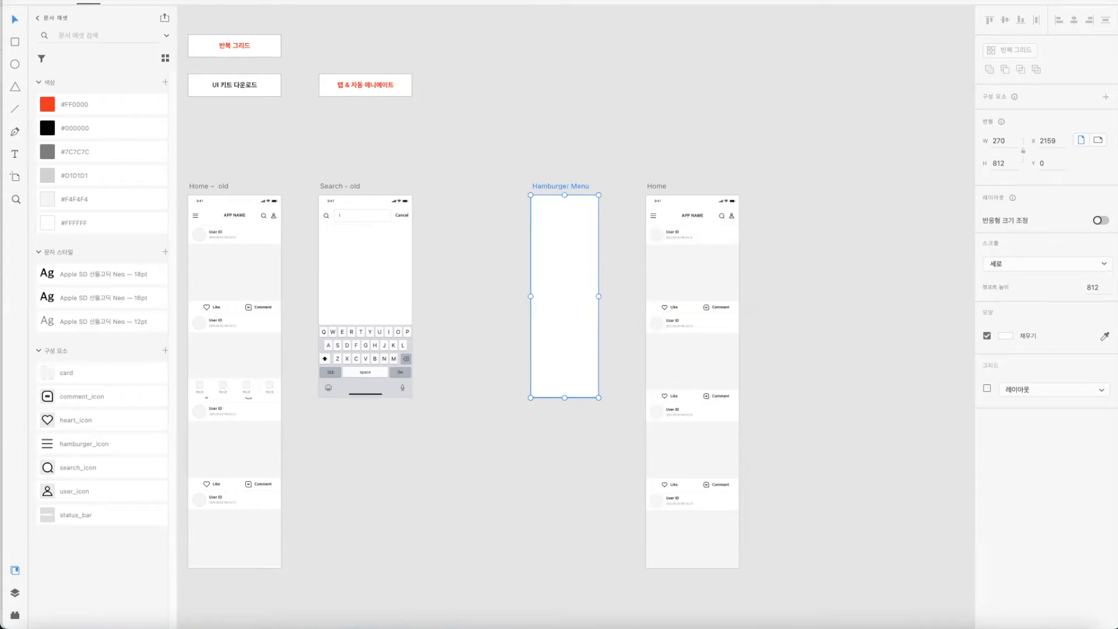
# Step: Draw a full-width rectangle at the top of the Hamburger Menu artboard and set its height to 270
pyautogui.click(18, 45)
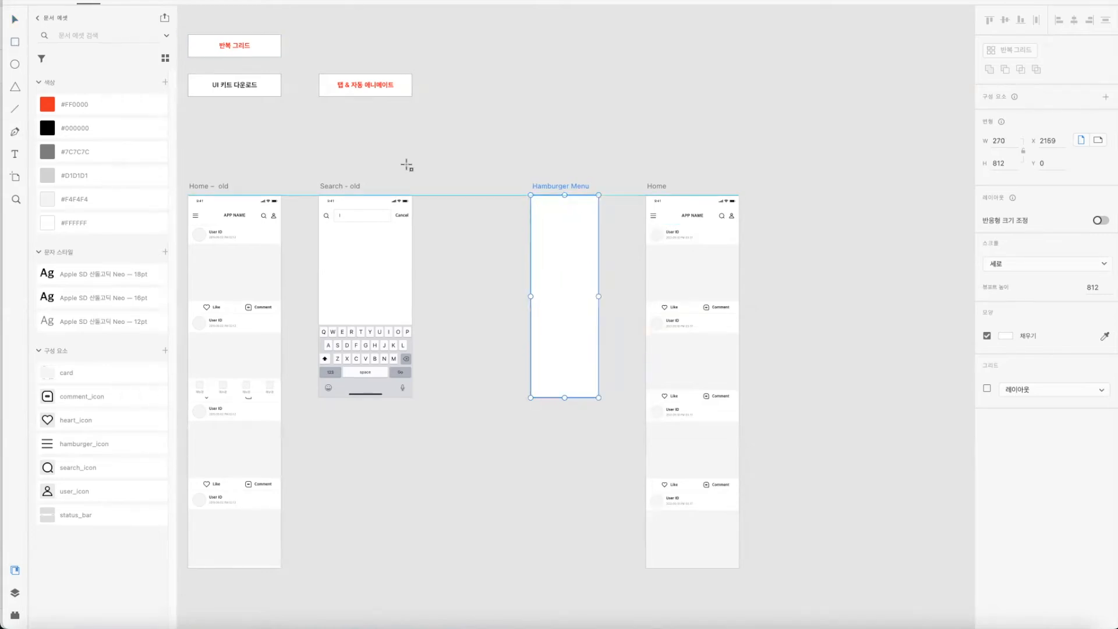
pyautogui.click(14, 41)
pyautogui.moveTo(599, 281)
pyautogui.mouseDown()
pyautogui.moveTo(500, 213)
pyautogui.moveTo(517, 192)
pyautogui.moveTo(531, 195)
pyautogui.mouseUp()
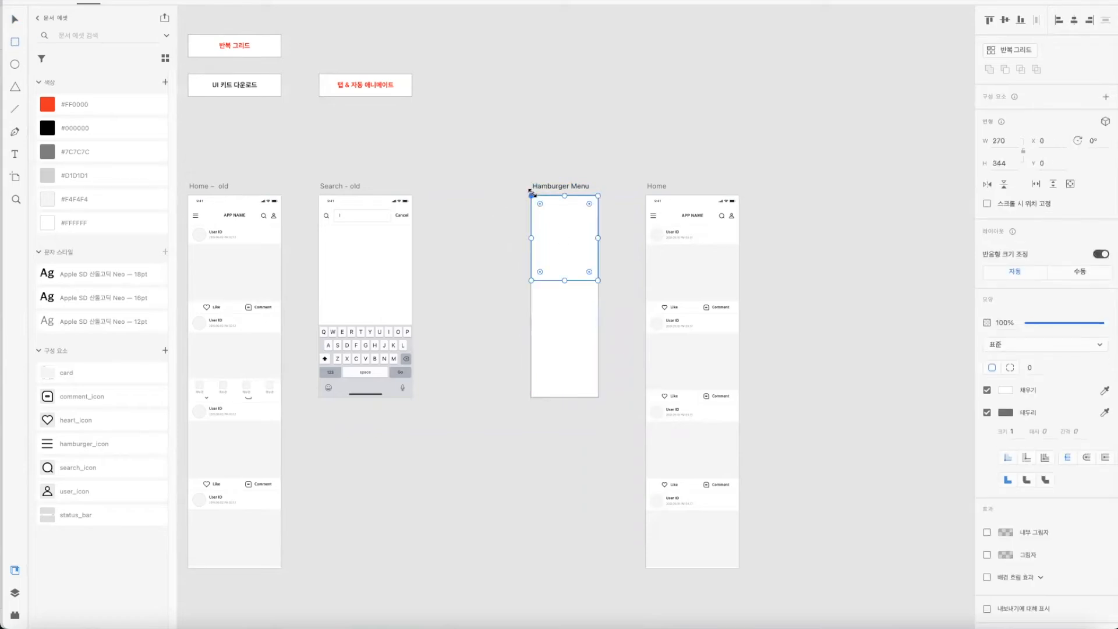
pyautogui.click(14, 20)
pyautogui.click(1004, 163)
pyautogui.write('270')
pyautogui.press('Return')
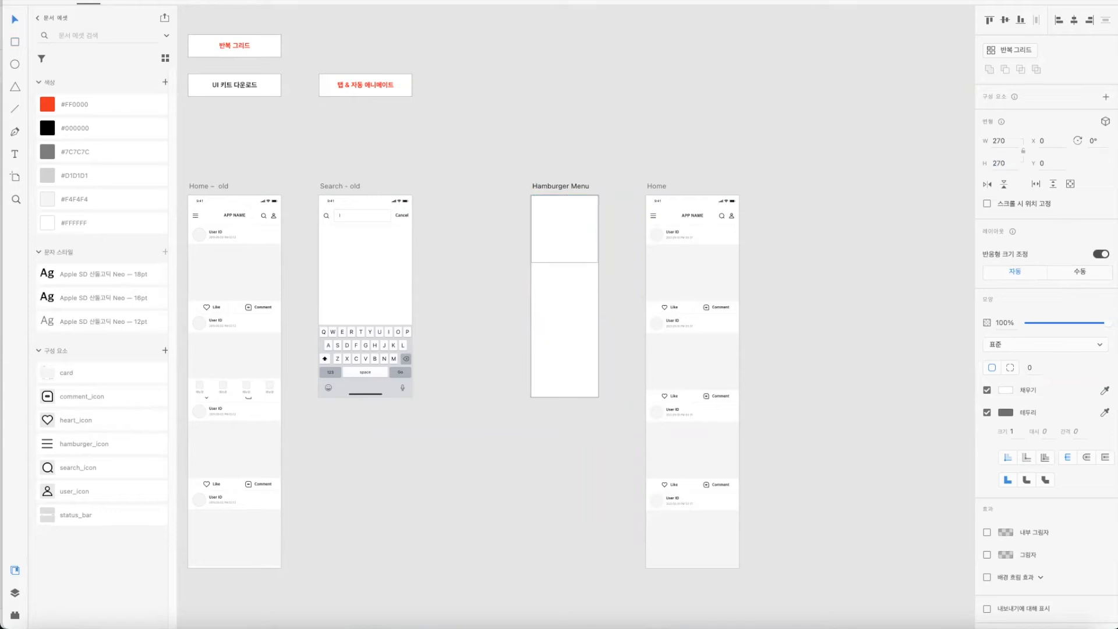
# Step: Fill the square at the top of the Hamburger Menu artboard with #F4F4F4 and remove its border
pyautogui.click(104, 199)
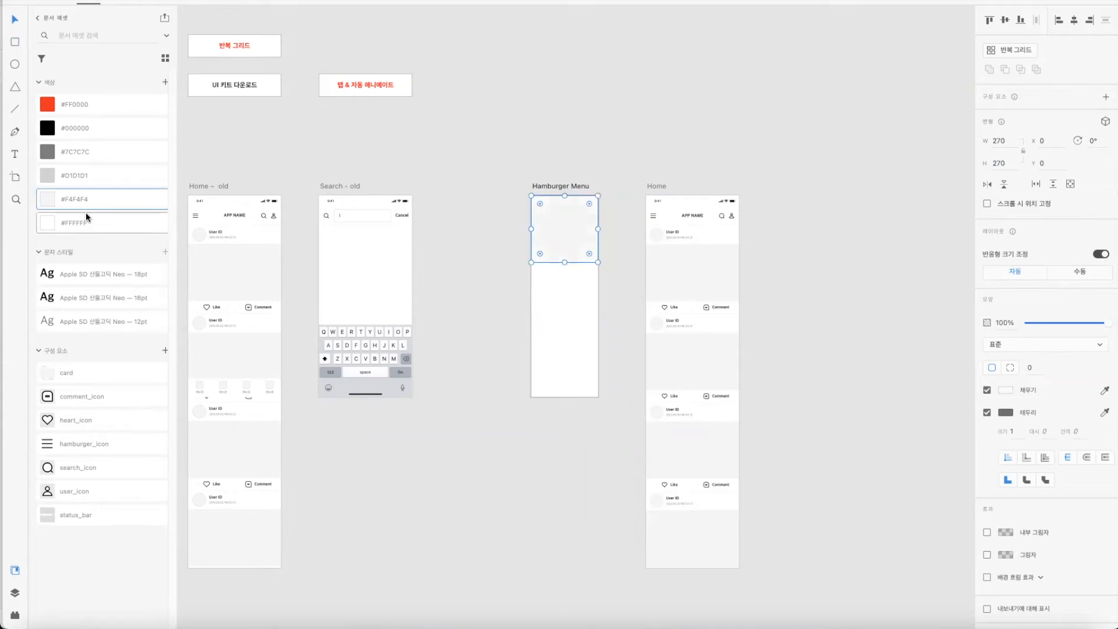
pyautogui.click(501, 415)
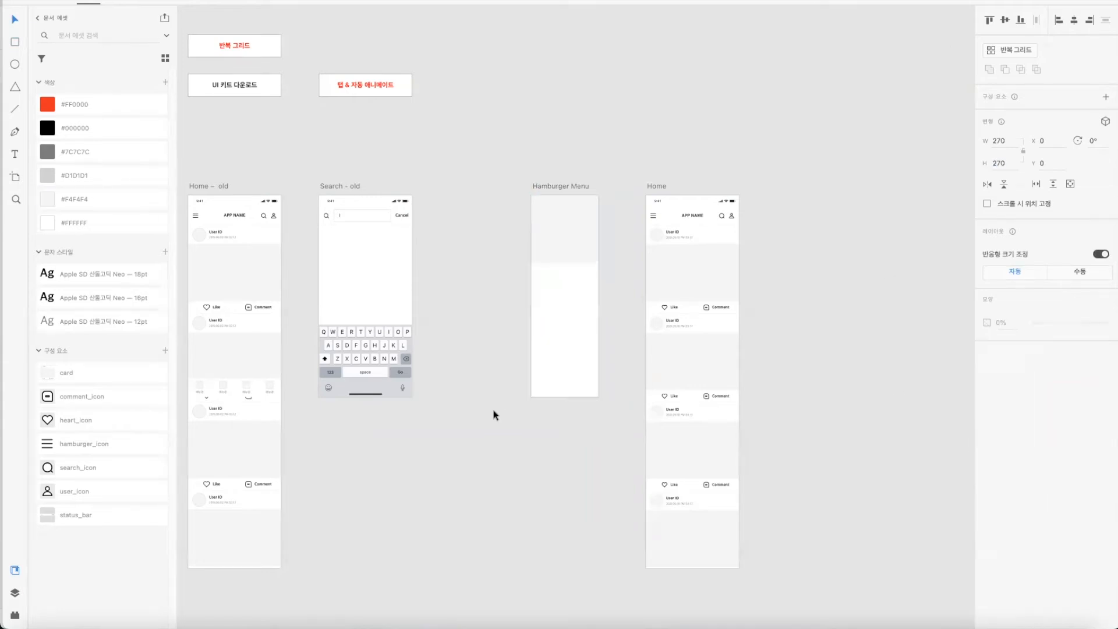
pyautogui.moveTo(585, 218)
pyautogui.mouseDown()
pyautogui.moveTo(564, 340)
pyautogui.moveTo(569, 225)
pyautogui.mouseUp()
pyautogui.click(482, 281)
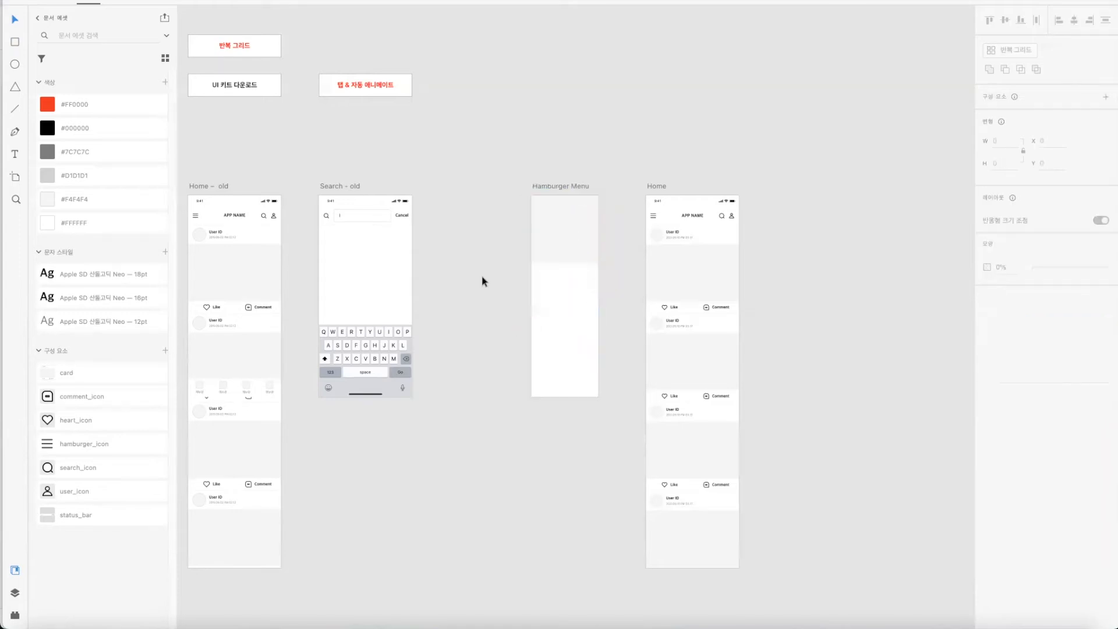
# Step: Draw a full-width rectangle directly below the grey block and set its height to 50
pyautogui.press('super+equal')
pyautogui.press('super+equal')
pyautogui.scroll(4, 587, 245)
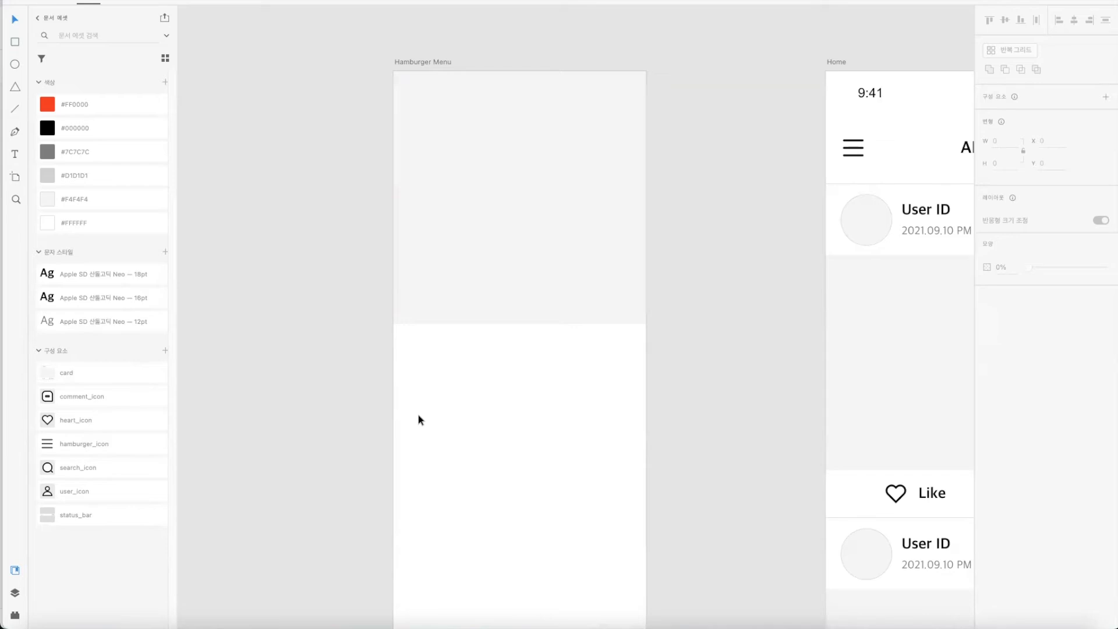
pyautogui.moveTo(513, 469); pyautogui.dragTo(510, 421)
pyautogui.click(15, 42)
pyautogui.moveTo(642, 330); pyautogui.dragTo(390, 276)
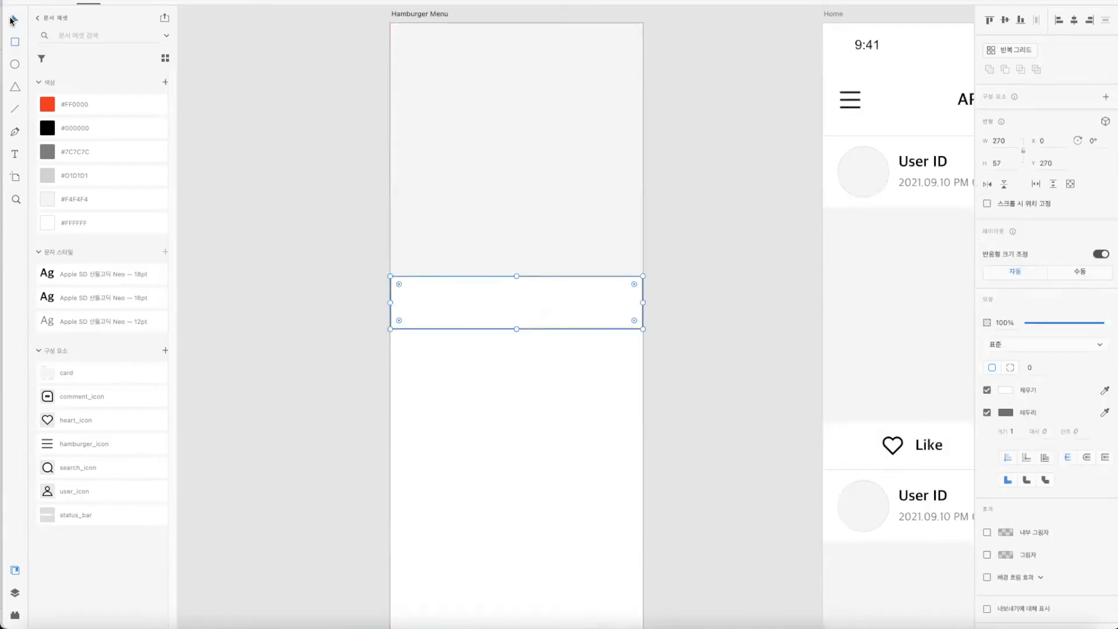
pyautogui.click(1006, 167)
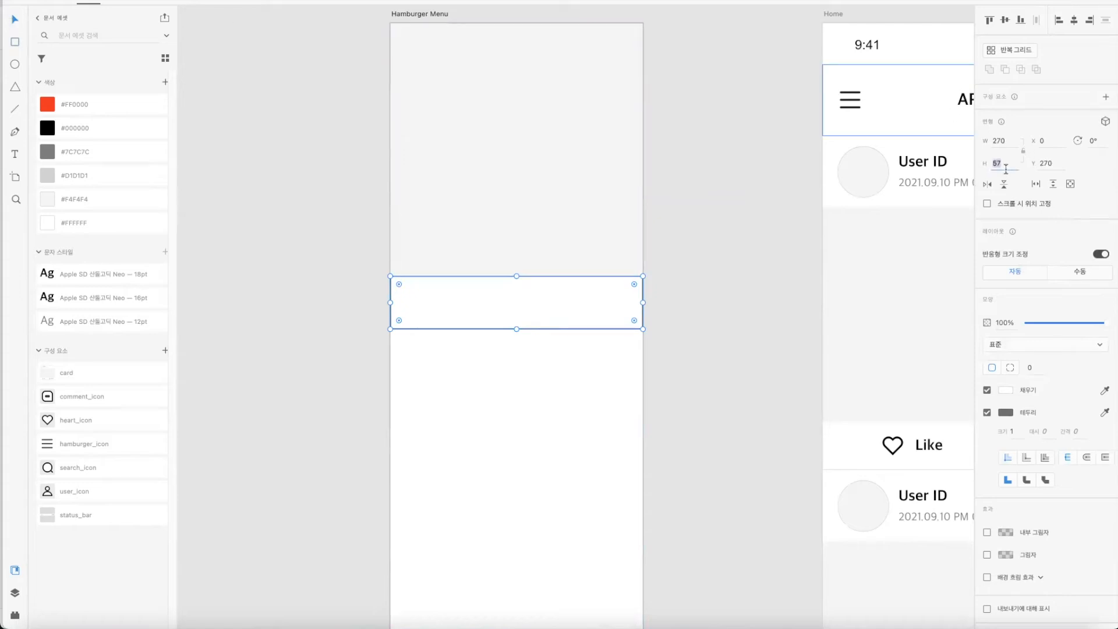
pyautogui.write('50')
pyautogui.press('Return')
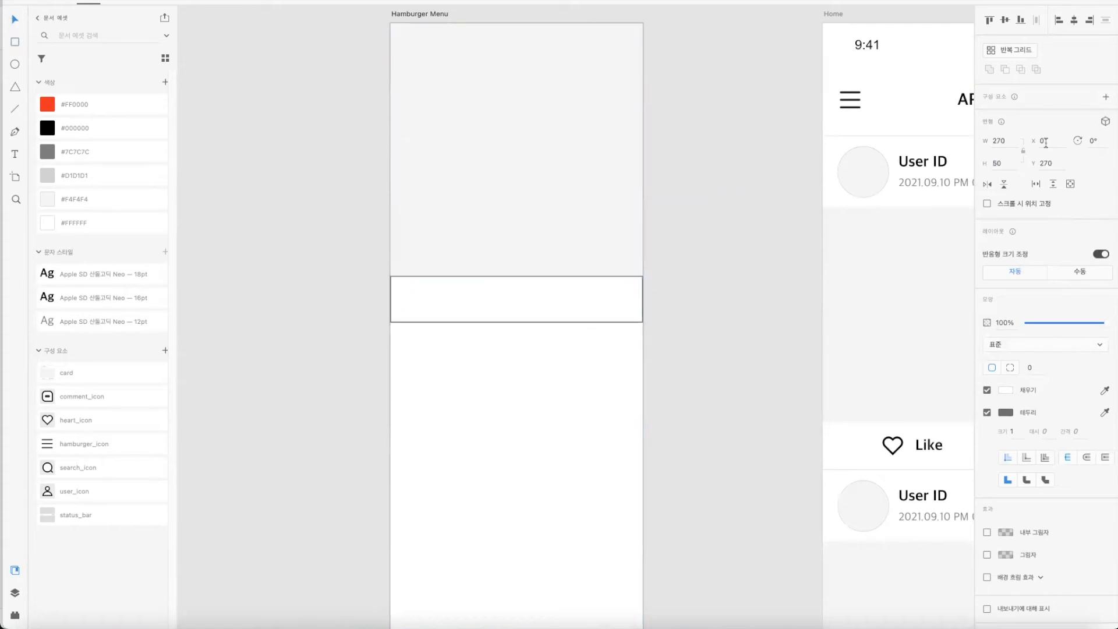
pyautogui.click(332, 214)
pyautogui.click(476, 306)
pyautogui.moveTo(389, 300)
pyautogui.mouseDown()
pyautogui.moveTo(414, 299)
pyautogui.moveTo(389, 295)
pyautogui.mouseUp()
pyautogui.moveTo(642, 298); pyautogui.dragTo(643, 299)
pyautogui.press('Escape')
pyautogui.click(562, 297)
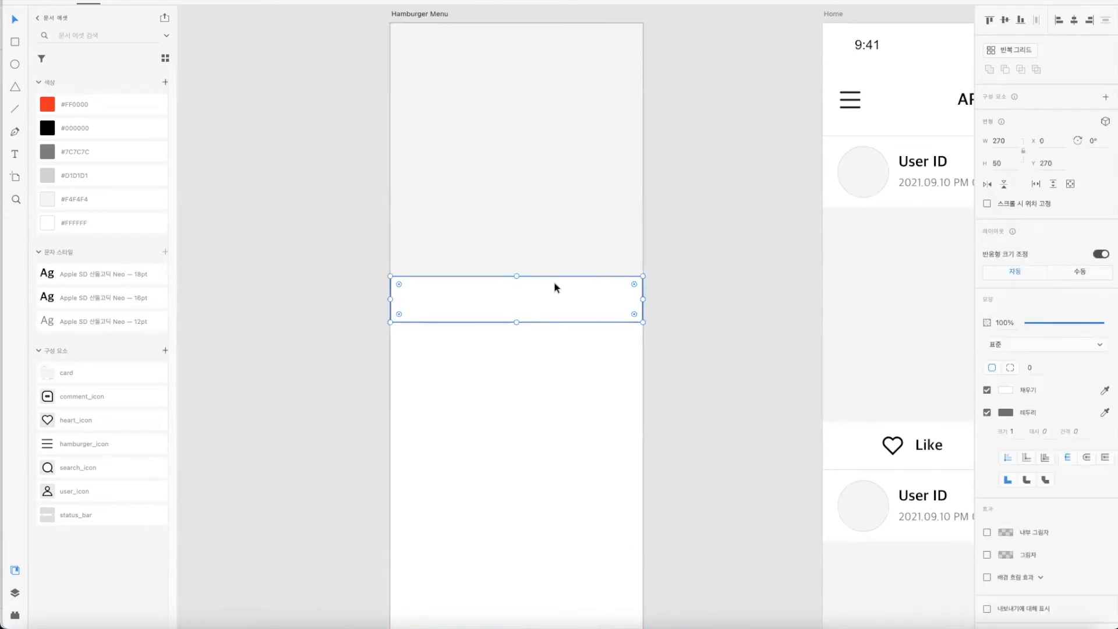
pyautogui.click(709, 293)
# Step: Add the text "Menu" inside the white rectangle below the grey block
pyautogui.click(16, 155)
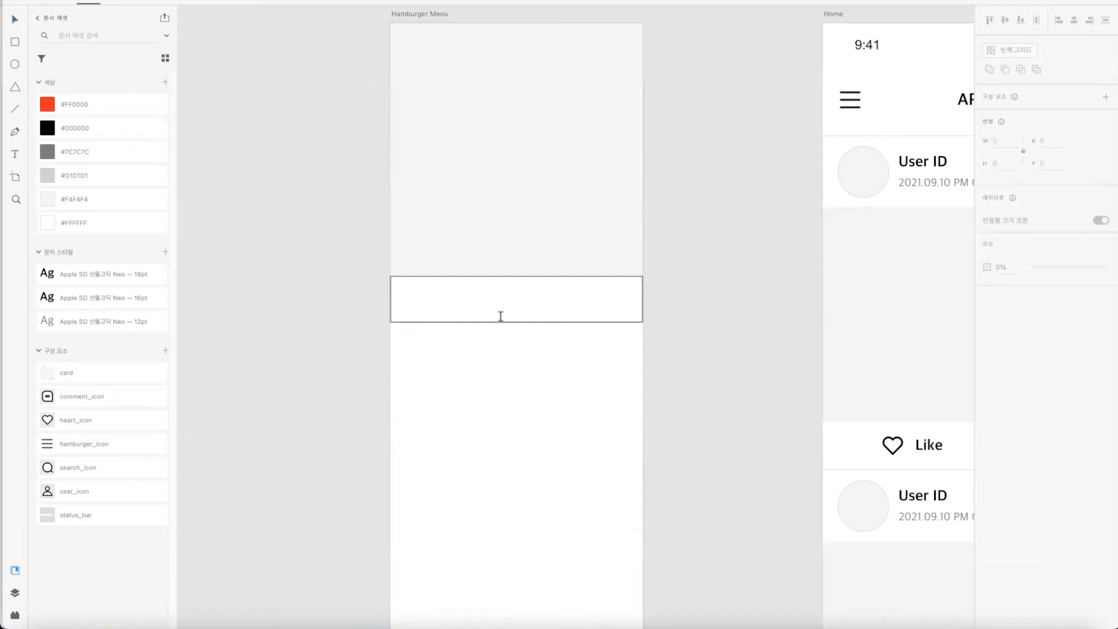
pyautogui.click(452, 299)
pyautogui.write('Menu')
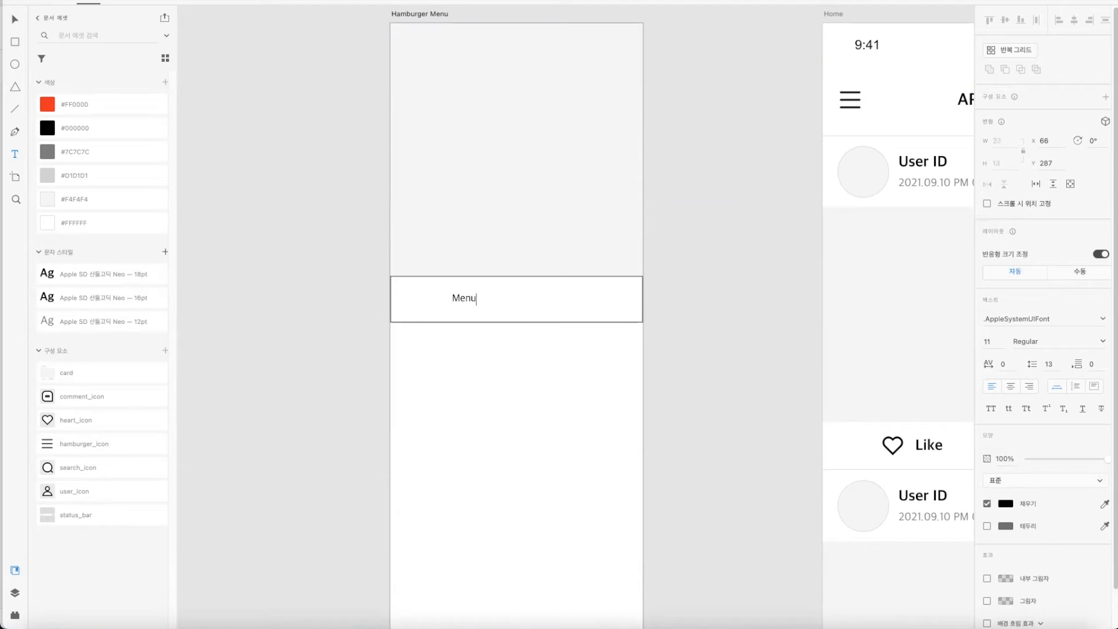
pyautogui.click(15, 19)
pyautogui.click(373, 264)
# Step: Apply the Apple SD 산돌고딕 Neo 16pt character style to the Menu text and move it to 25 from the left edge, vertically centred in its row
pyautogui.click(464, 299)
pyautogui.click(68, 297)
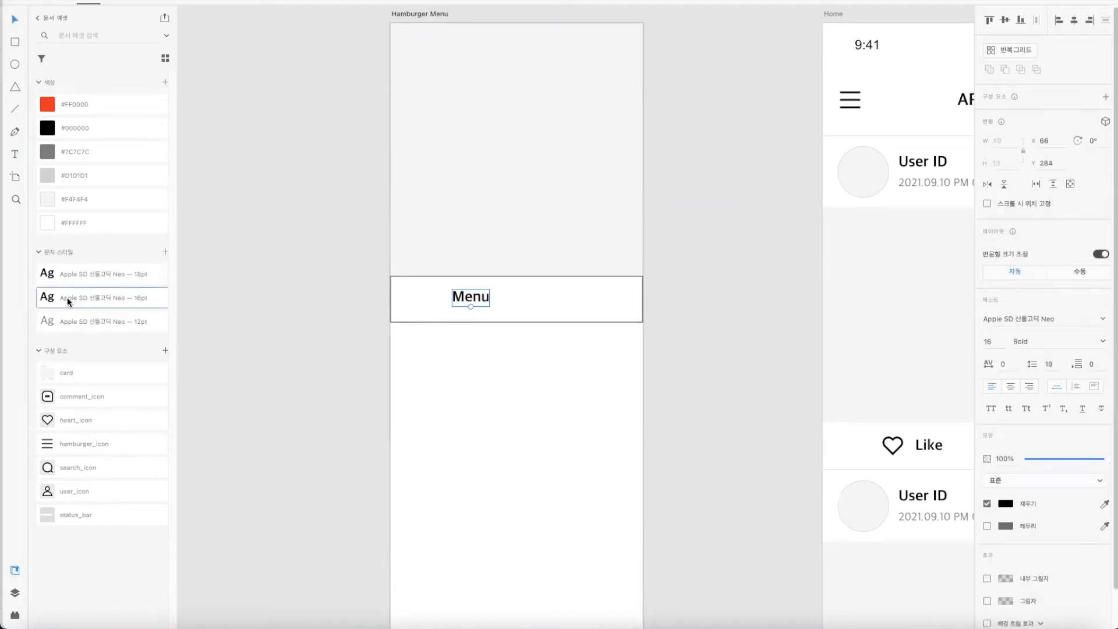
pyautogui.moveTo(454, 298); pyautogui.dragTo(412, 302)
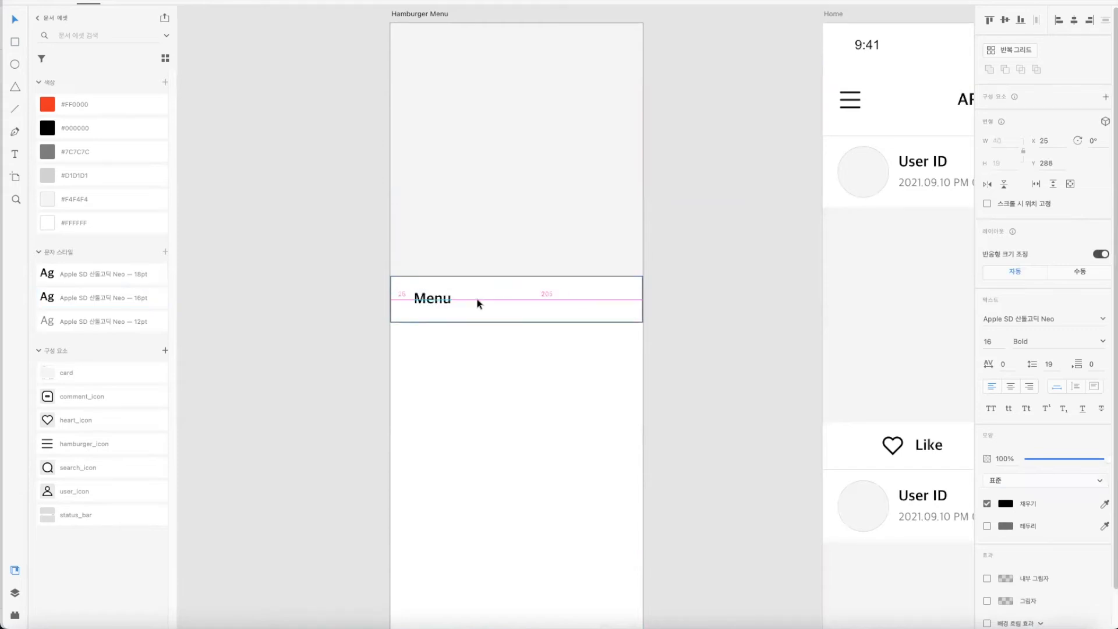
pyautogui.click(747, 292)
# Step: Remove the border from the rectangle behind the Menu text
pyautogui.click(571, 289)
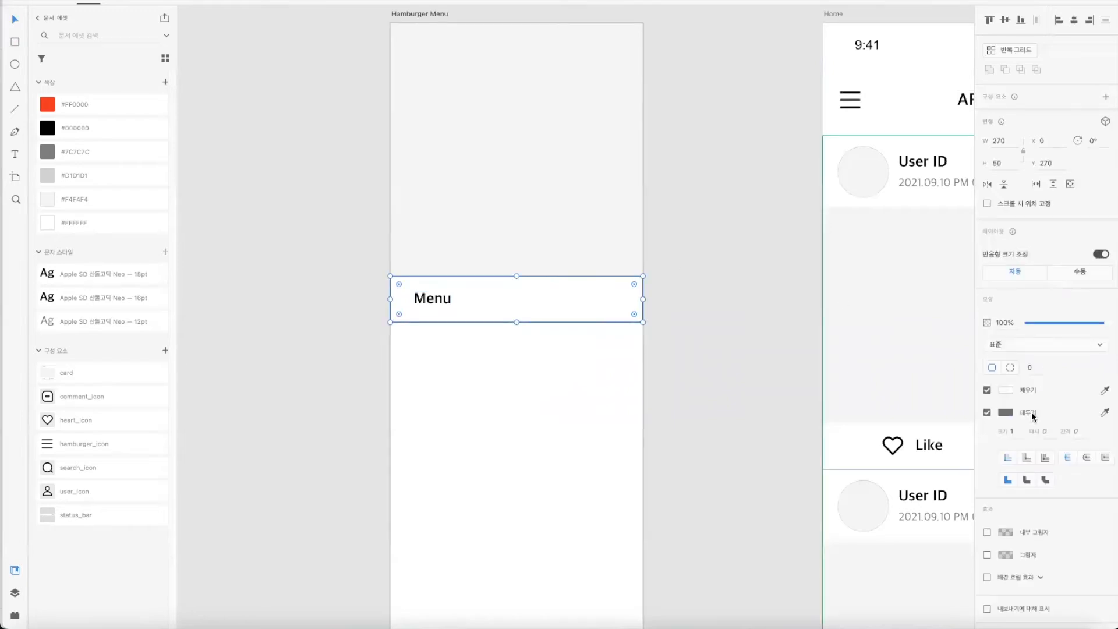
pyautogui.click(988, 413)
pyautogui.click(676, 310)
# Step: Group the Menu text with its background rectangle
pyautogui.click(497, 304)
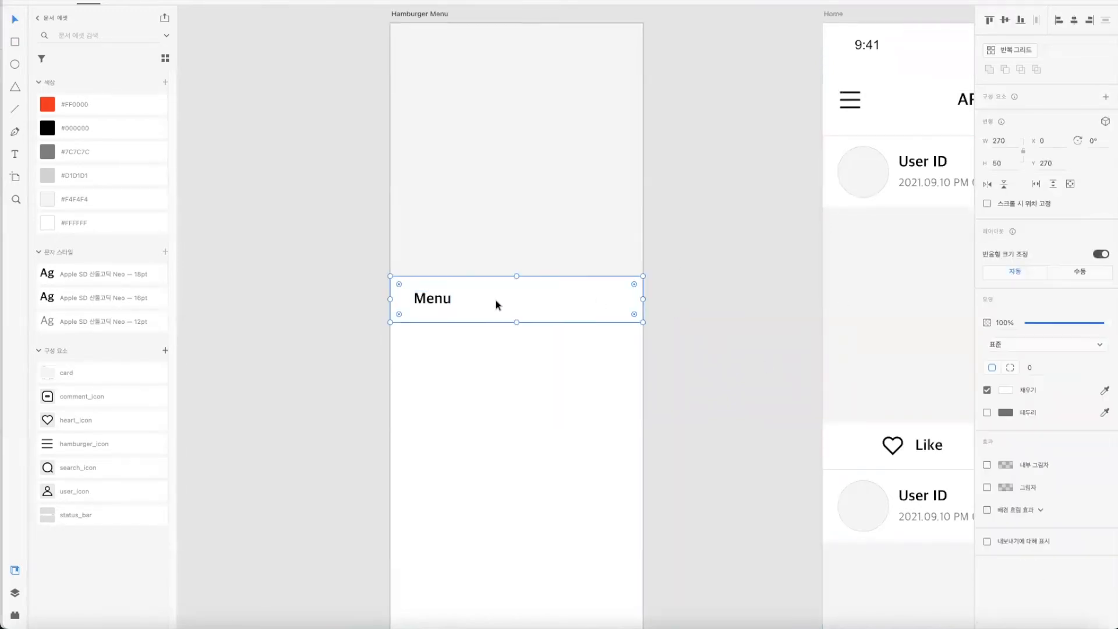
pyautogui.doubleClick(438, 301)
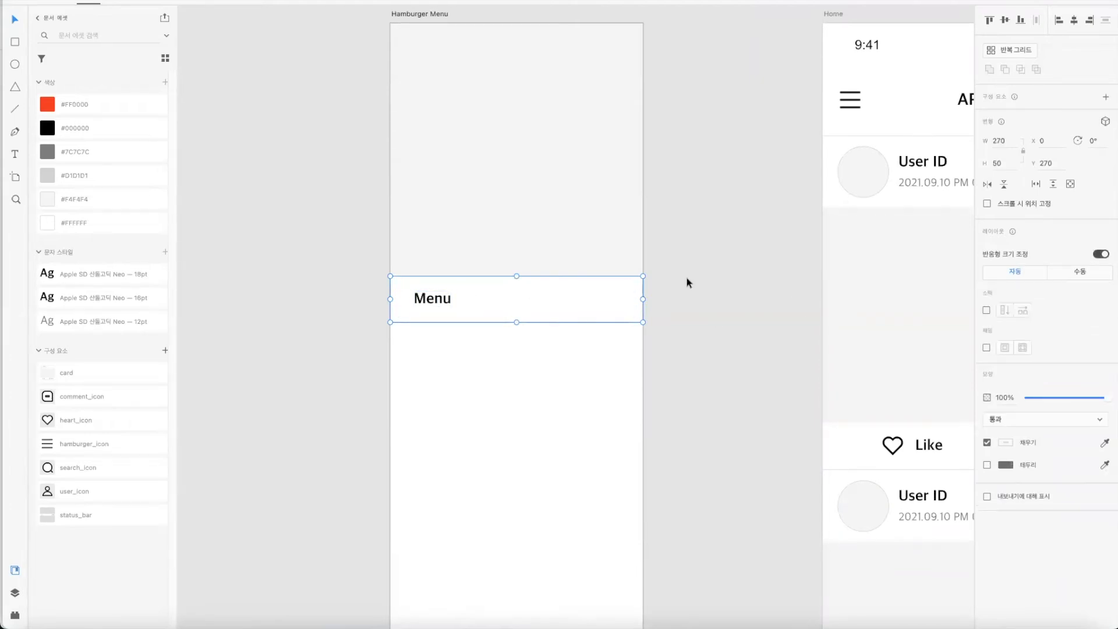
pyautogui.click(745, 273)
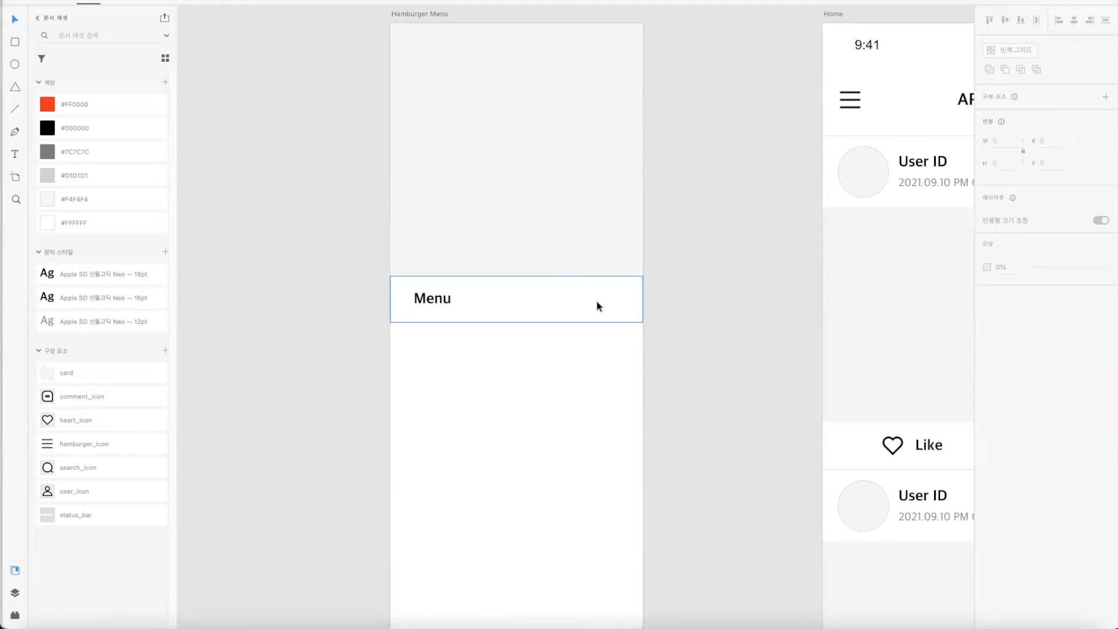
# Step: Turn the Menu row into a repeat grid extending downward to eight rows with no gap between them
pyautogui.scroll(3, 598, 306)
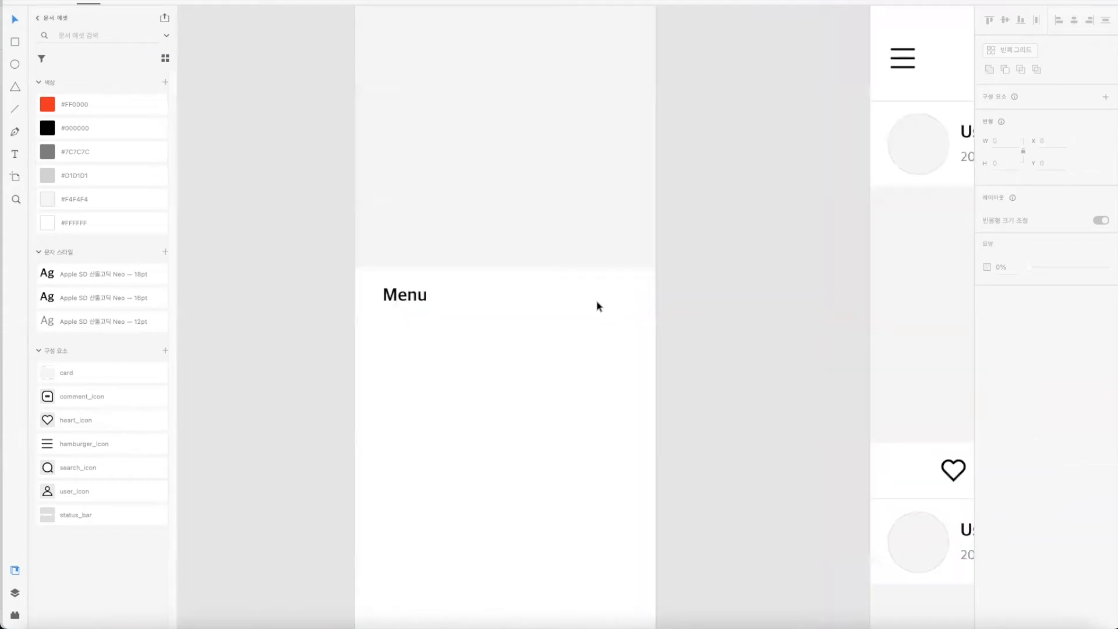
pyautogui.scroll(-5, 598, 306)
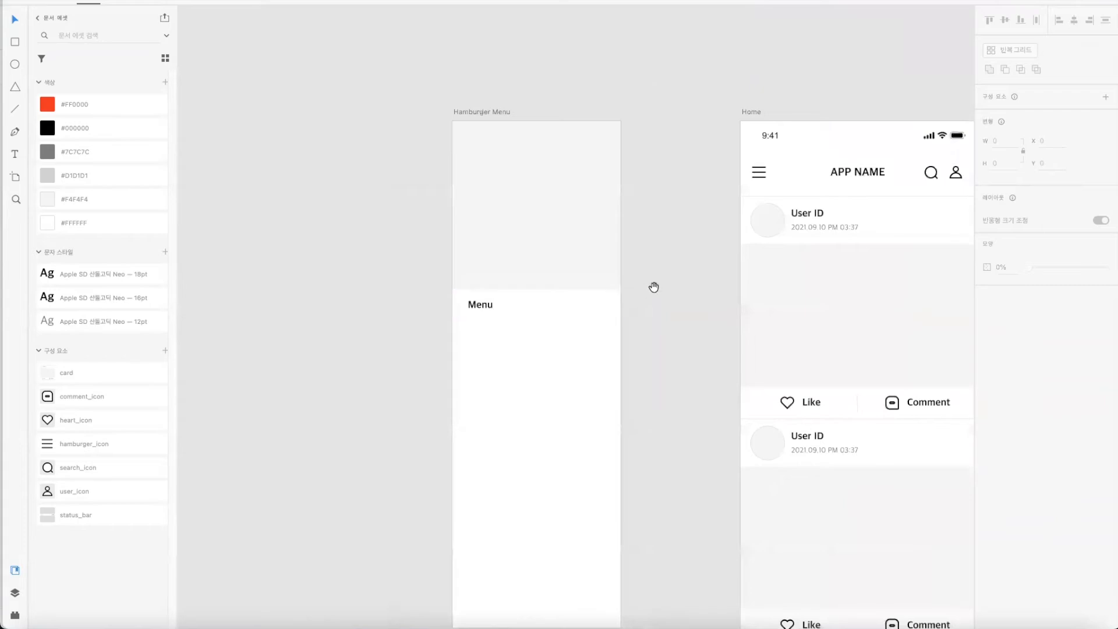
pyautogui.scroll(-3, 612, 273)
pyautogui.hscroll(2, 612, 274)
pyautogui.click(439, 221)
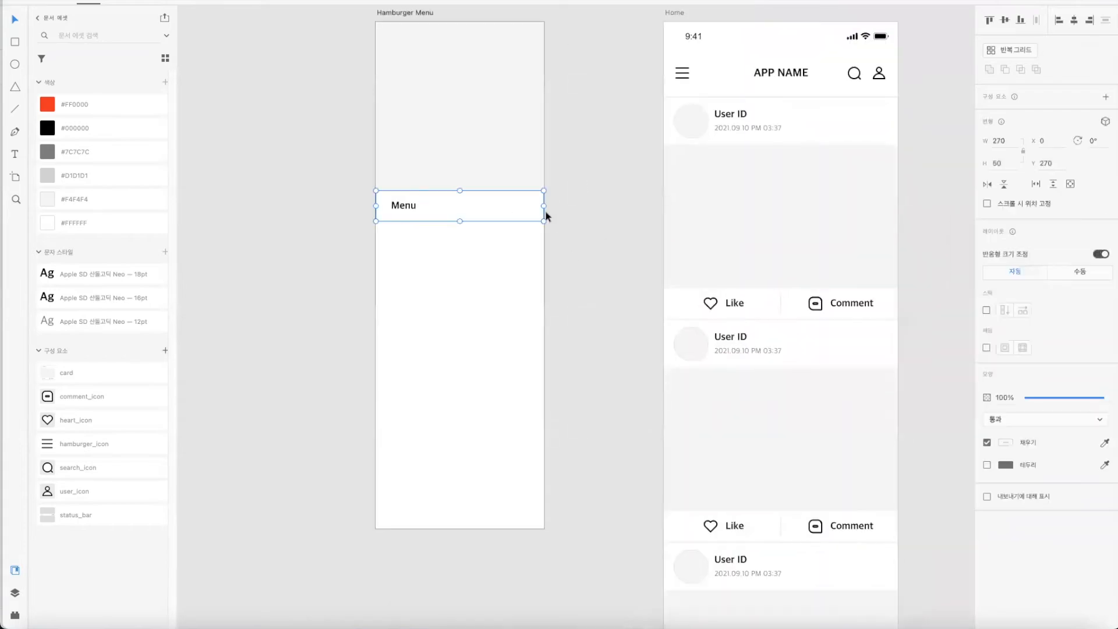
pyautogui.click(1015, 48)
pyautogui.moveTo(460, 221); pyautogui.dragTo(461, 458)
pyautogui.moveTo(458, 225); pyautogui.dragTo(473, 214)
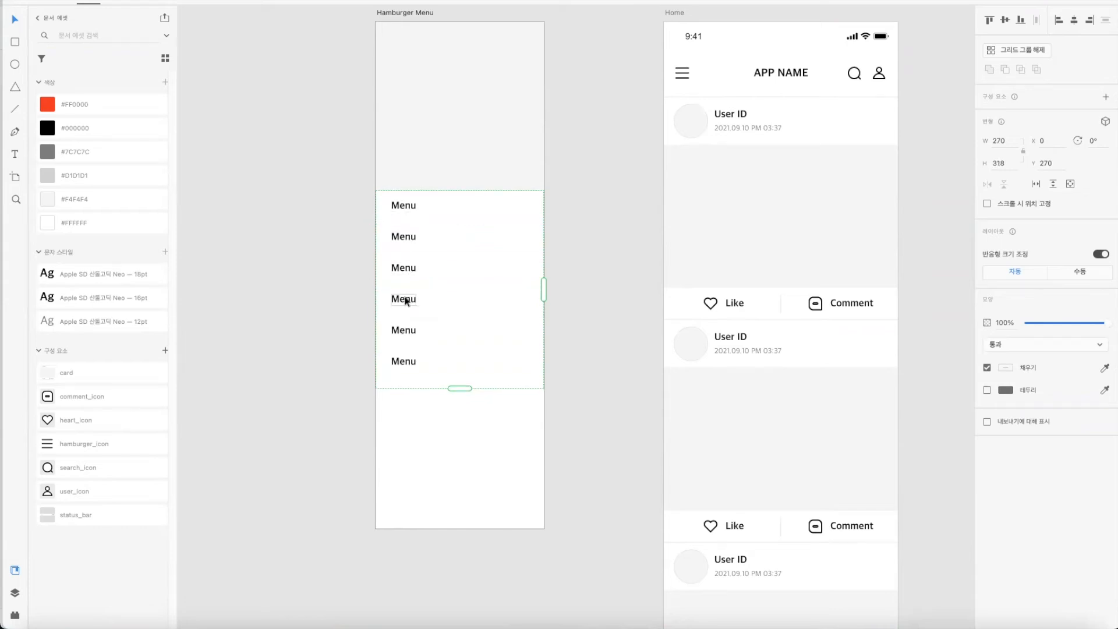
pyautogui.moveTo(460, 389); pyautogui.dragTo(459, 443)
pyautogui.click(607, 396)
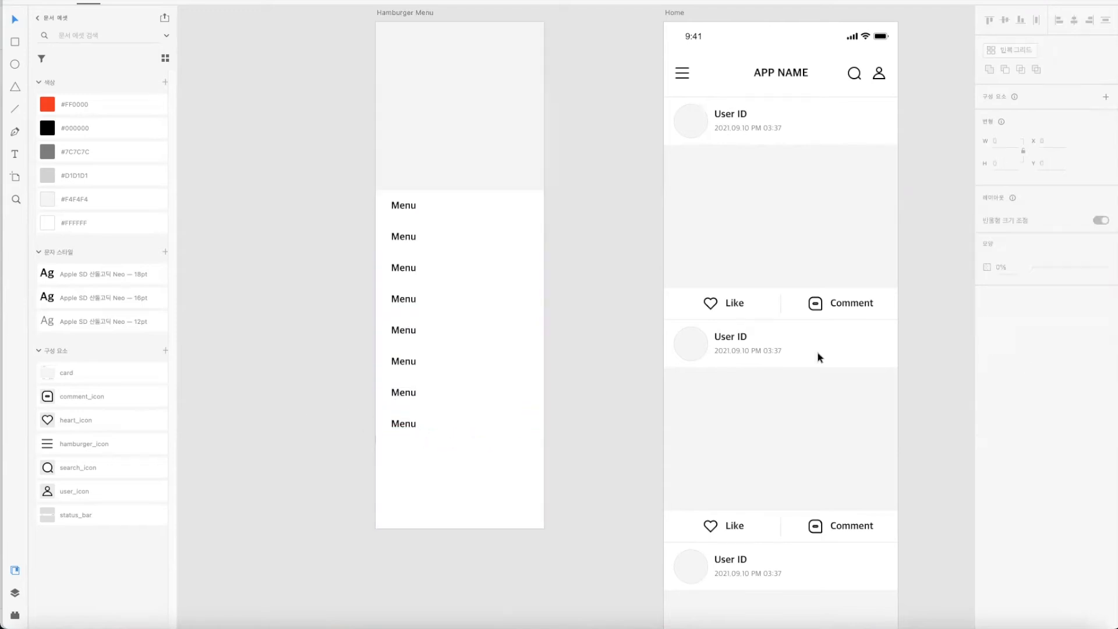
# Step: Examine the Hamburger Menu artboard beside the Home screen and its repeated Menu rows up close
pyautogui.press('super+minus')
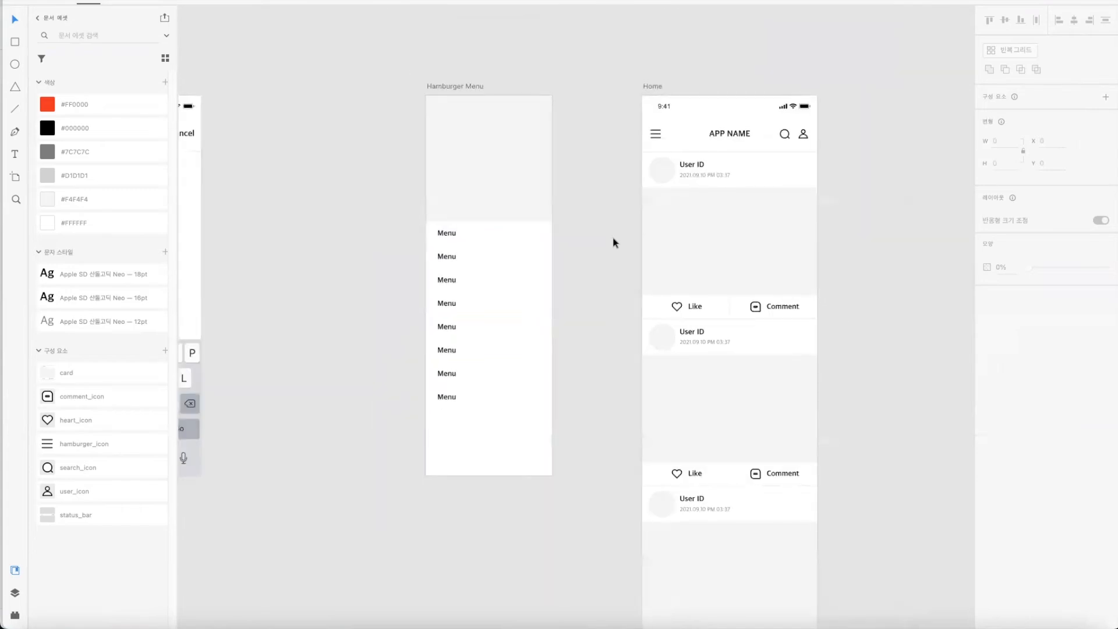
pyautogui.scroll(2, 587, 255)
pyautogui.hscroll(1, 587, 254)
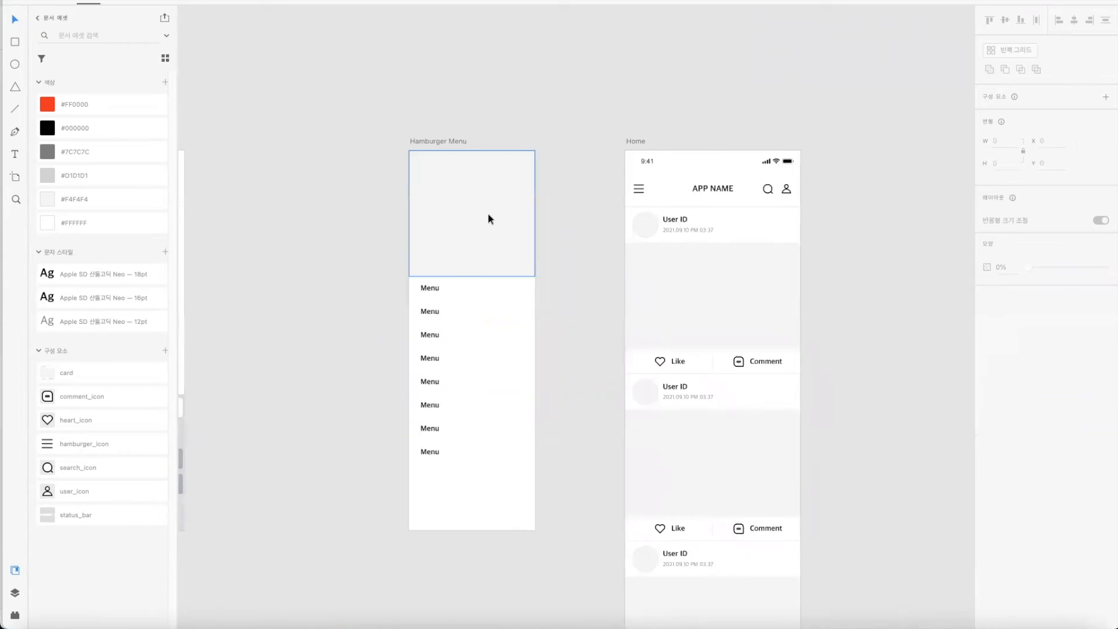
pyautogui.click(452, 141)
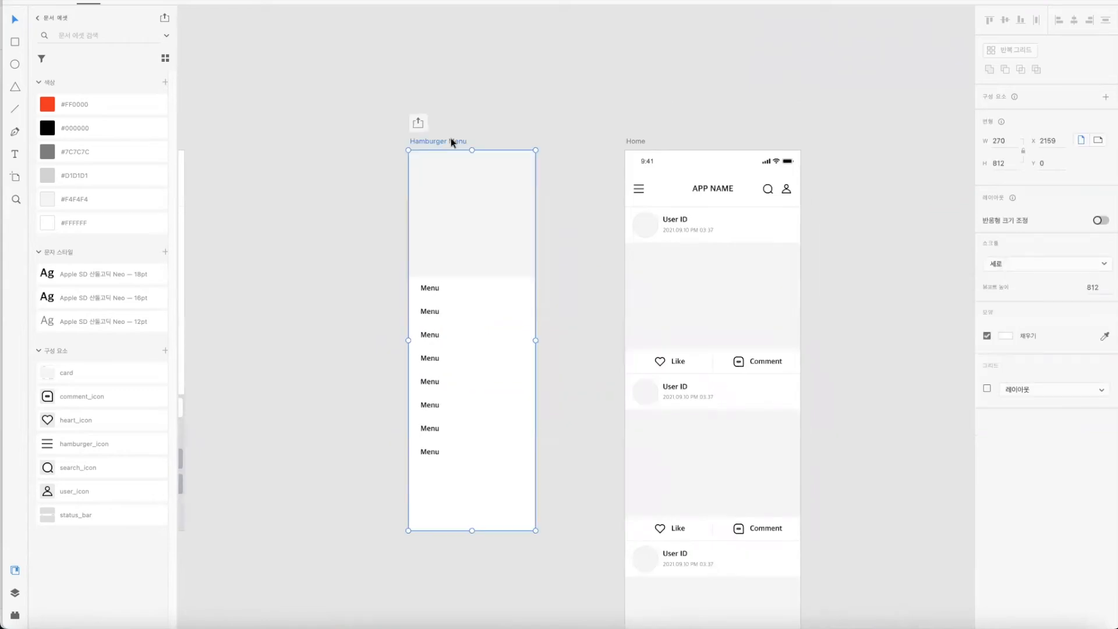
pyautogui.click(338, 164)
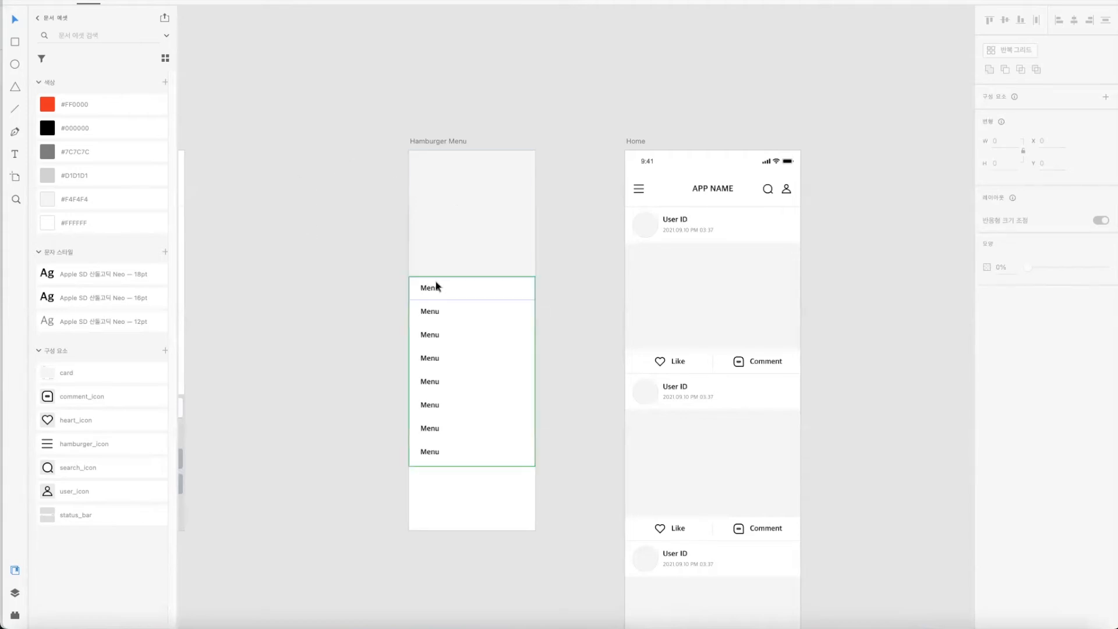
pyautogui.press('super+equal')
pyautogui.press('super+equal')
pyautogui.press('super+minus')
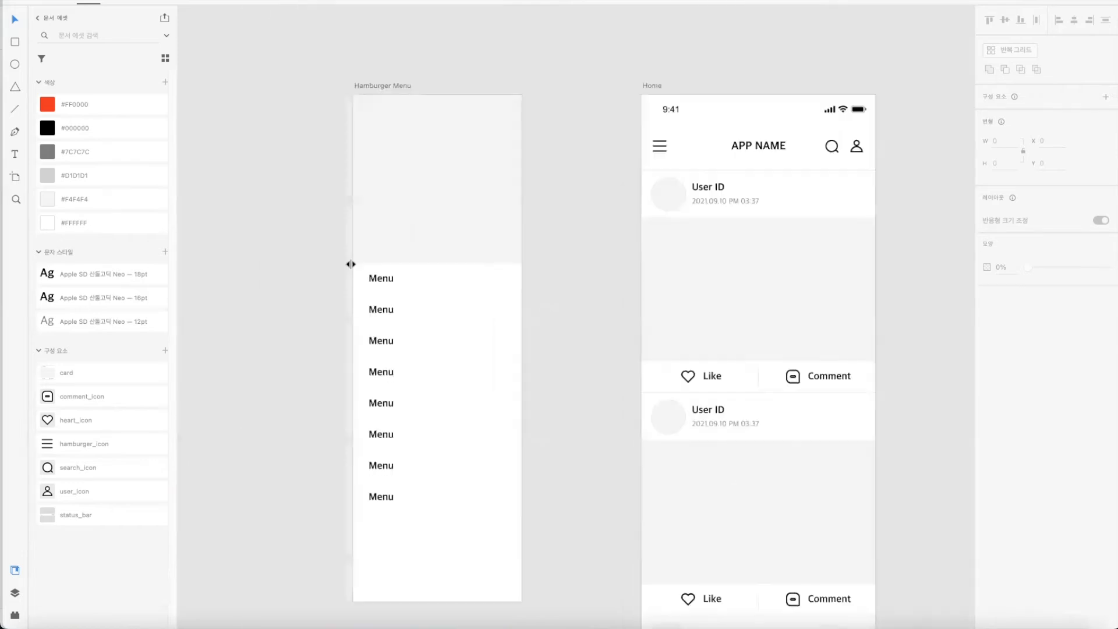
pyautogui.press('super+equal')
pyautogui.press('super+equal')
pyautogui.moveTo(423, 252); pyautogui.dragTo(704, 166)
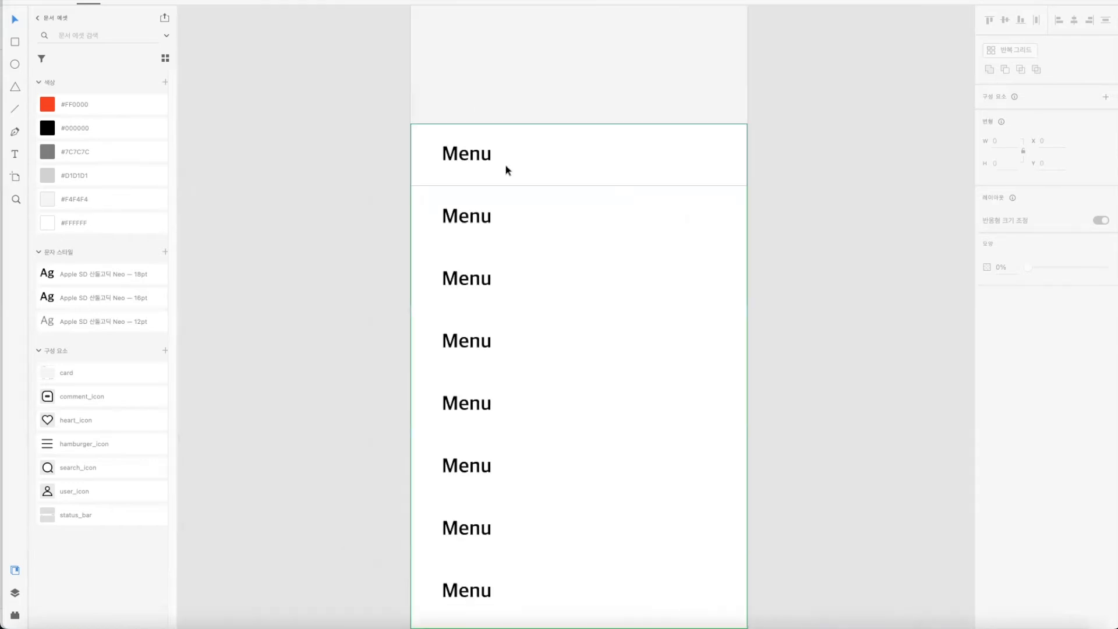
# Step: Reposition the Menu text inside the repeat grid's first row to X 35
pyautogui.press('super+minus')
pyautogui.click(484, 197)
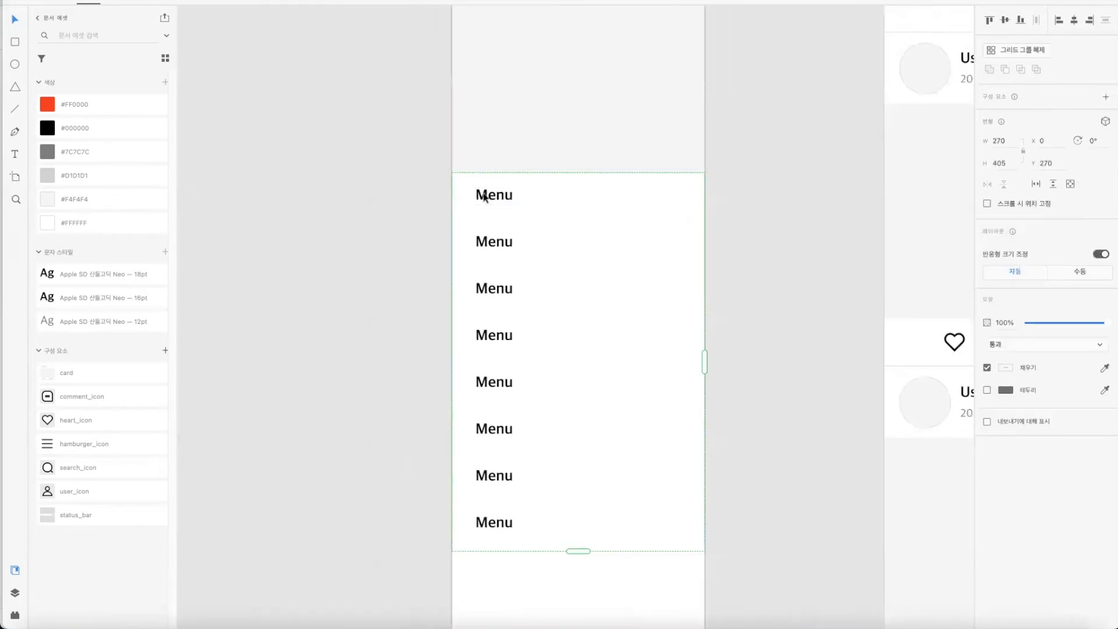
pyautogui.click(484, 197)
pyautogui.moveTo(501, 202); pyautogui.dragTo(509, 201)
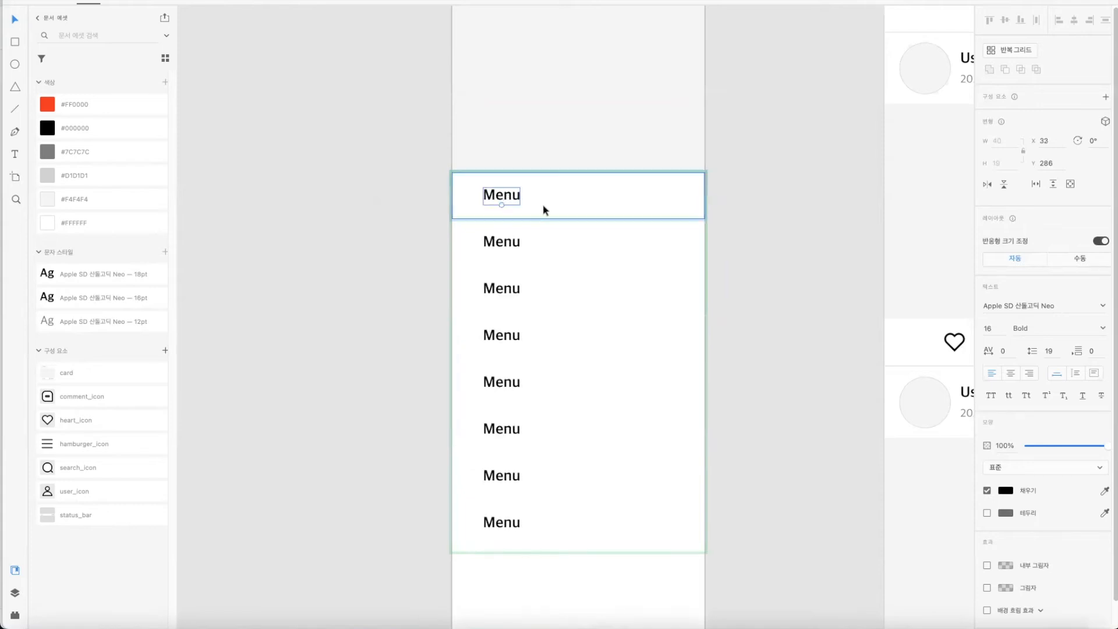
pyautogui.press('Left')
pyautogui.press('Left')
pyautogui.press('Left')
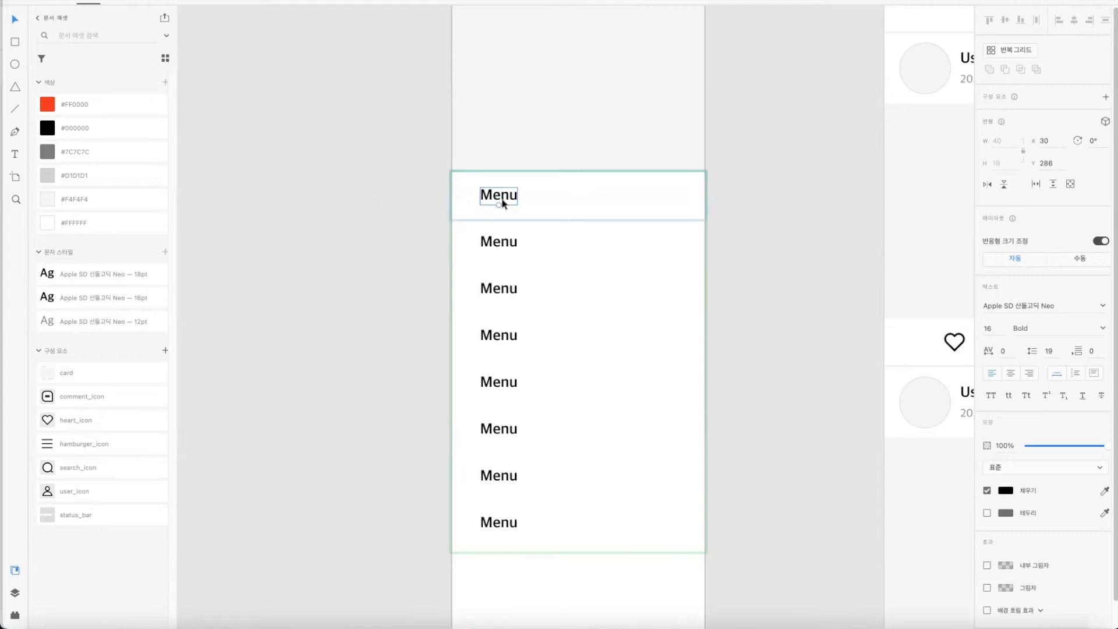
pyautogui.hotkey('shift', 'Right')
pyautogui.press('Right')
pyautogui.press('Right')
pyautogui.press('Right')
pyautogui.press('Right')
pyautogui.press('Left')
pyautogui.press('Left')
pyautogui.press('Left')
pyautogui.press('Left')
pyautogui.press('Left')
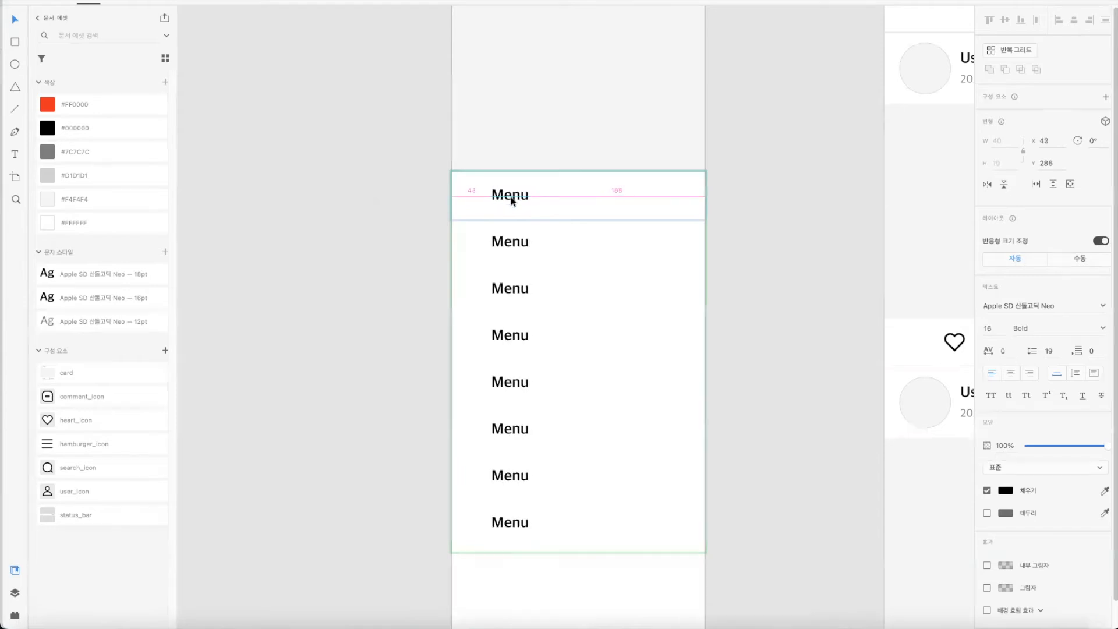
pyautogui.press('Left')
pyautogui.press('Left')
pyautogui.press('Left')
pyautogui.press('Left')
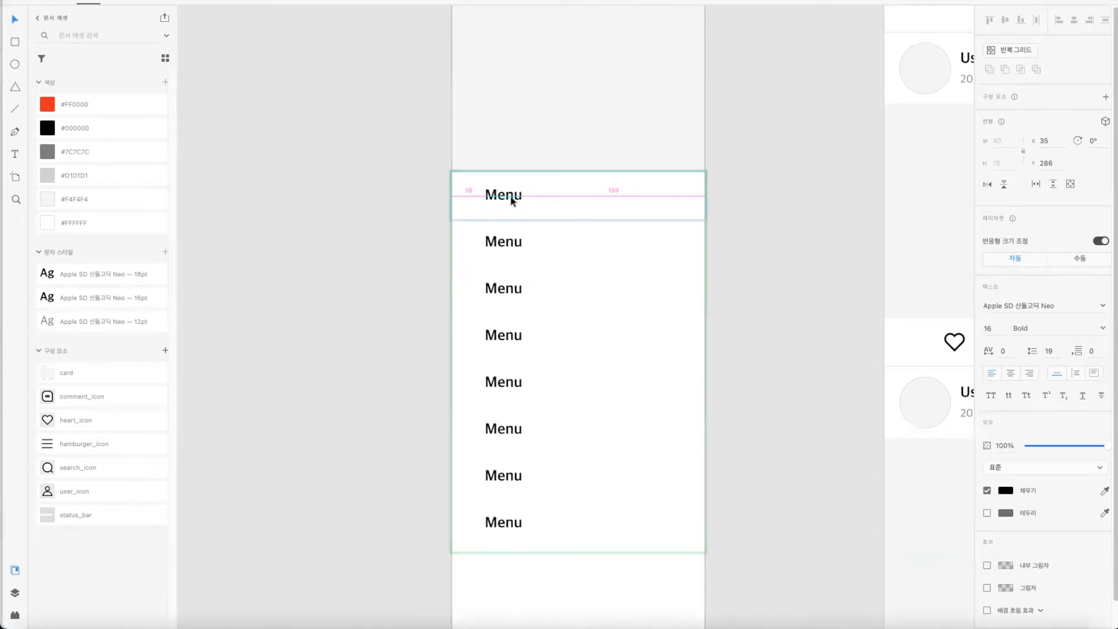
pyautogui.click(350, 252)
# Step: Link the hamburger icon in the Home screen's header to the Hamburger Menu artboard as a prototype interaction
pyautogui.press('super+minus')
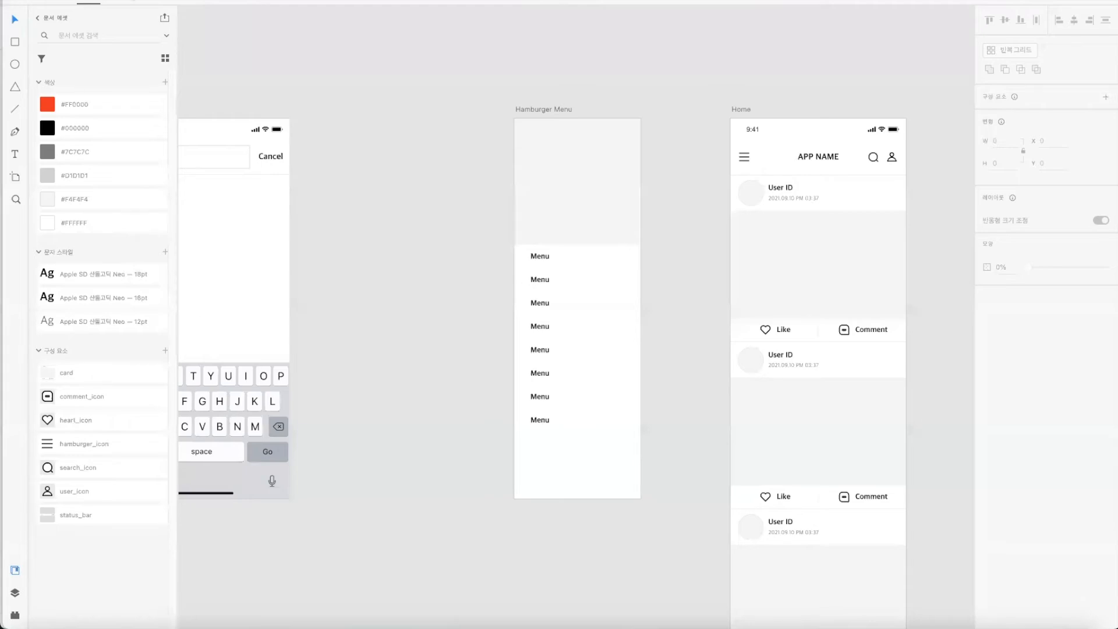
pyautogui.click(120, 2)
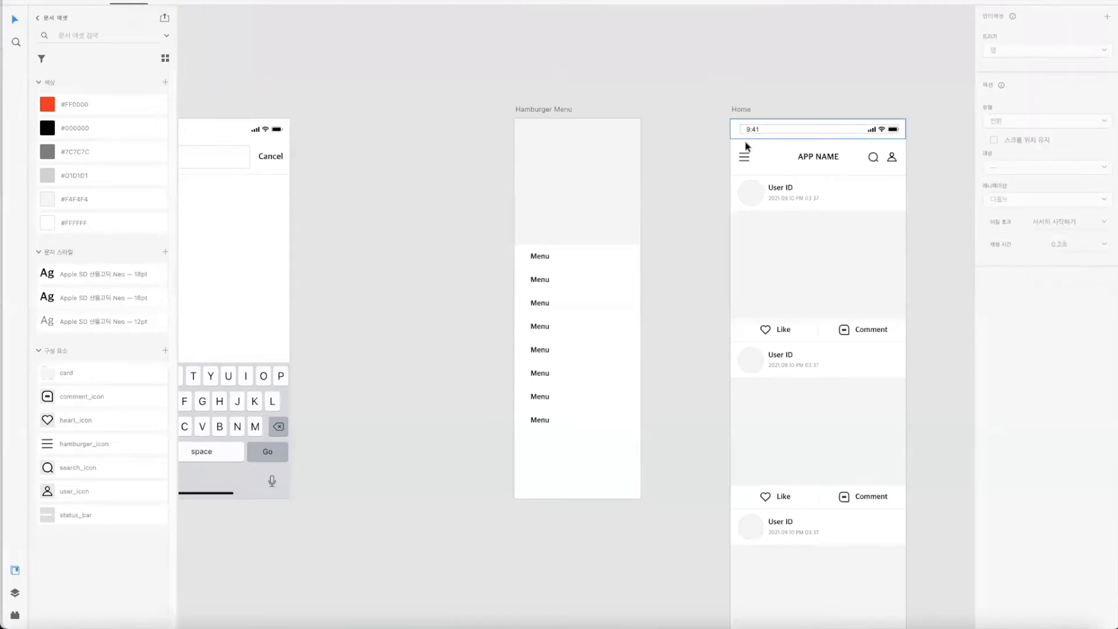
pyautogui.click(744, 157)
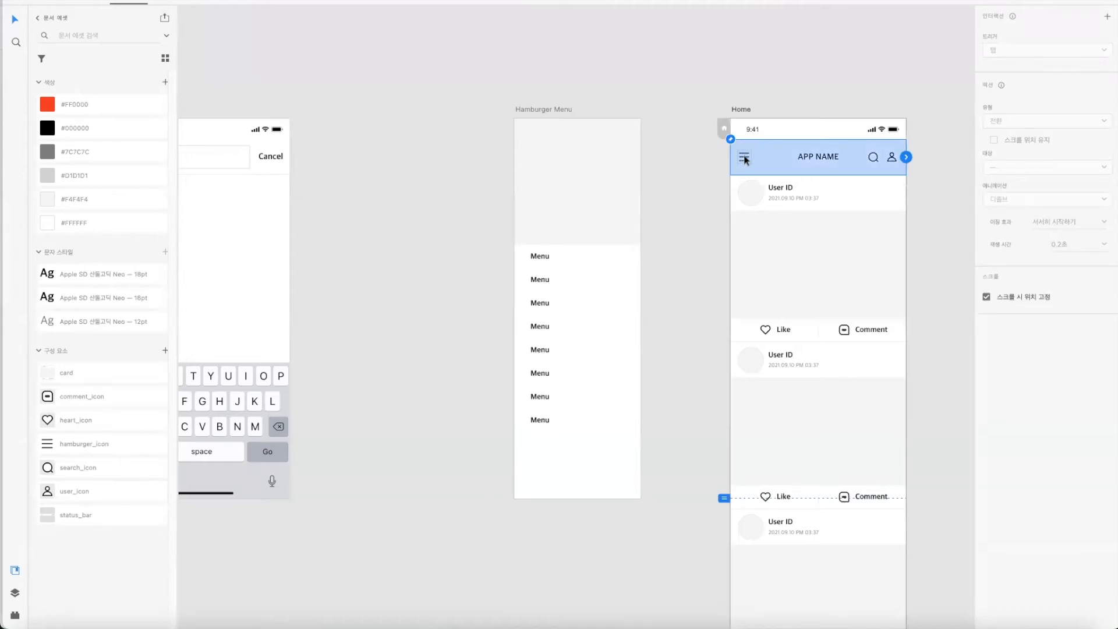
pyautogui.doubleClick(746, 159)
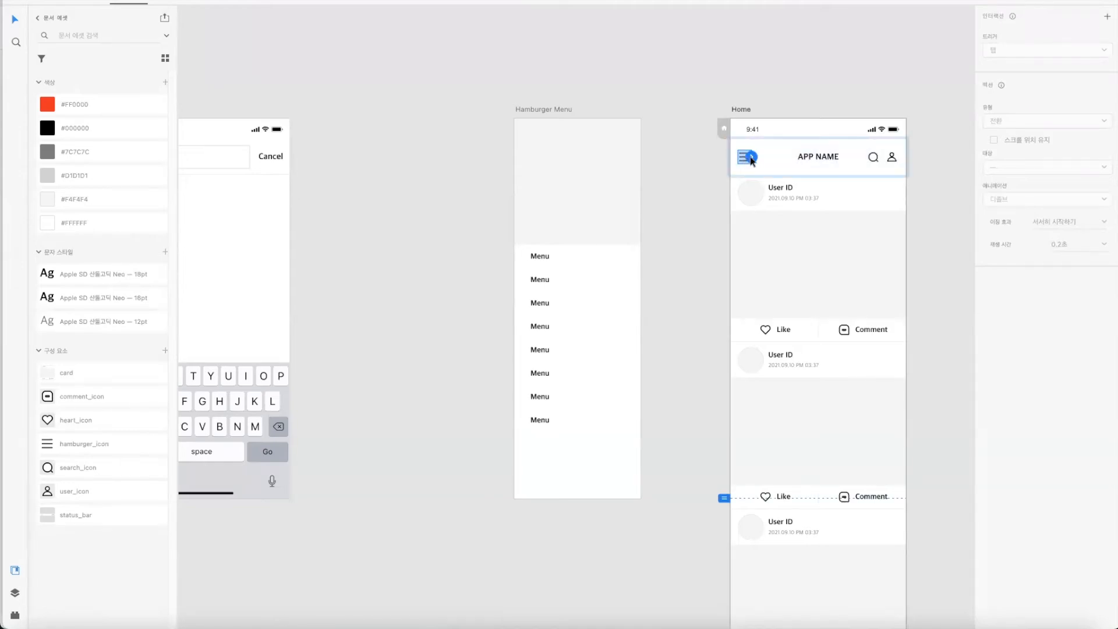
pyautogui.moveTo(751, 155); pyautogui.dragTo(638, 153)
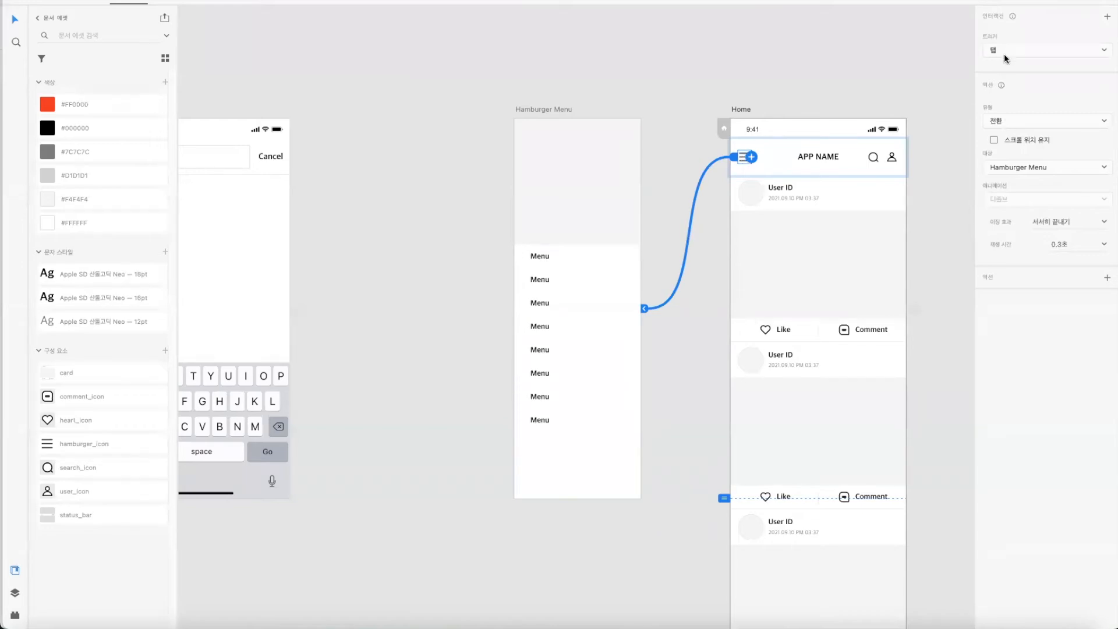
# Step: Change the interaction's action type to overlay (오버레이) and place the overlay flush with the Home screen's left edge
pyautogui.click(1055, 120)
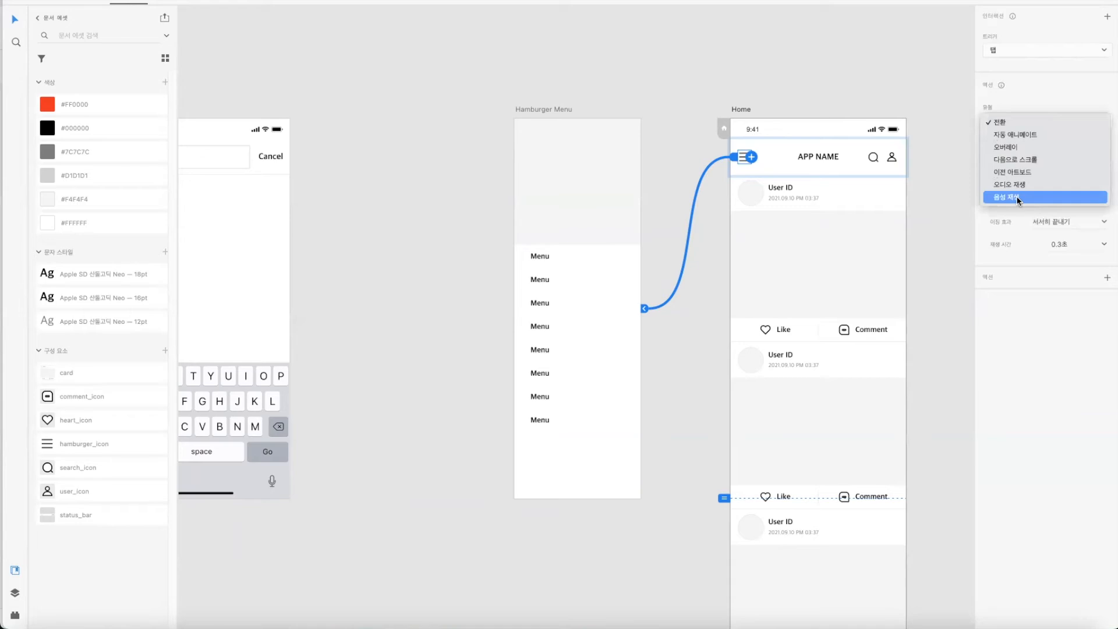
pyautogui.click(1012, 147)
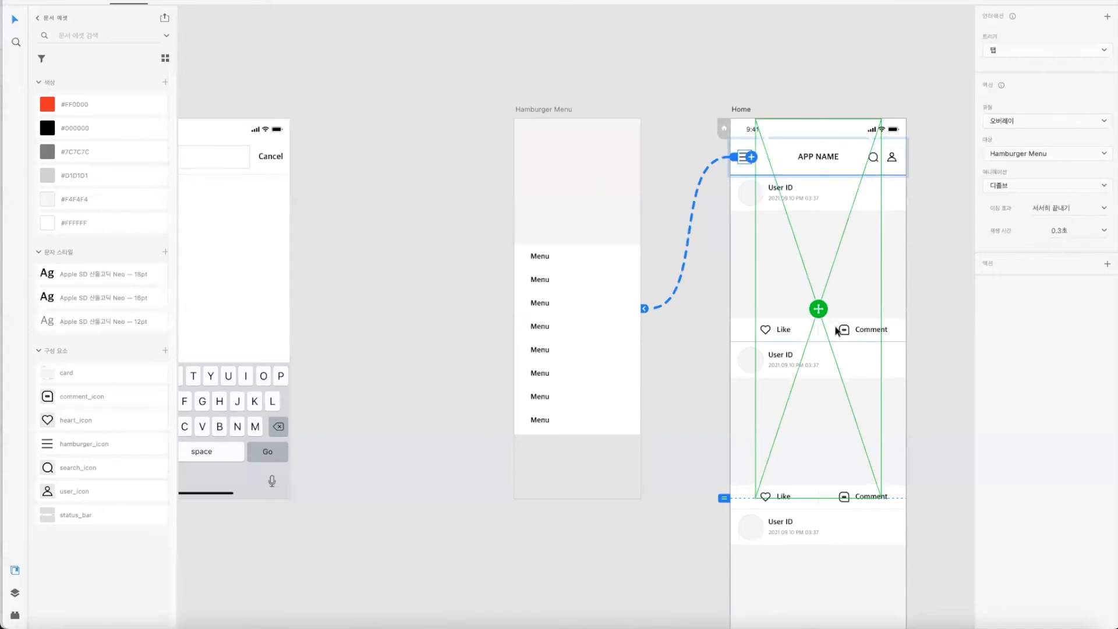
pyautogui.moveTo(819, 308); pyautogui.dragTo(791, 313)
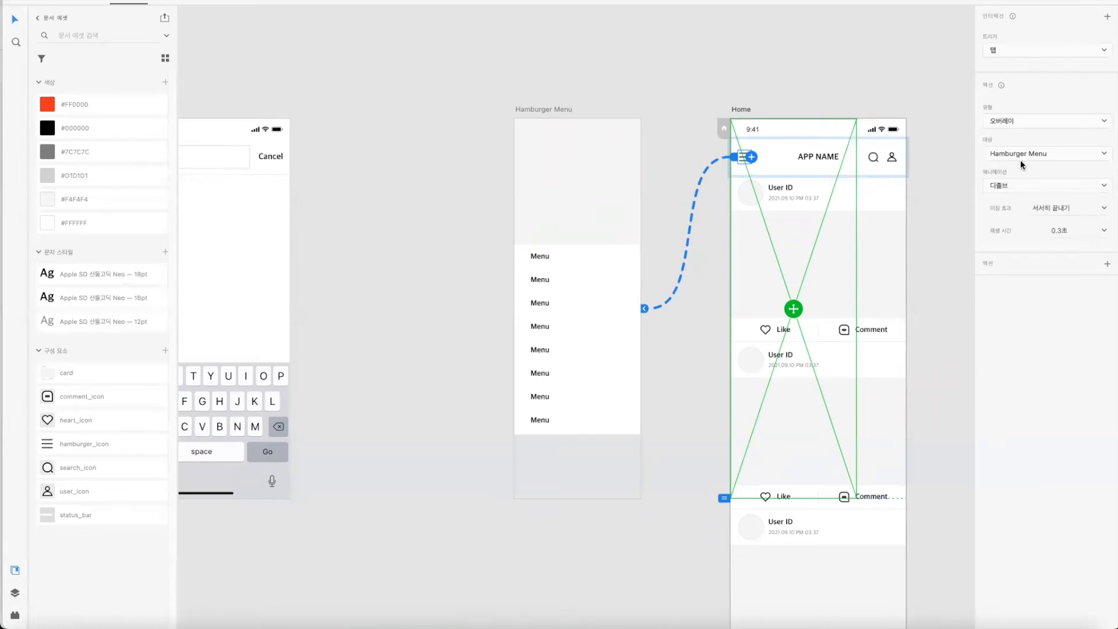
# Step: Set the overlay's animation to slide right (오른쪽으로 슬라이드) with snap (스냅) easing
pyautogui.click(1022, 185)
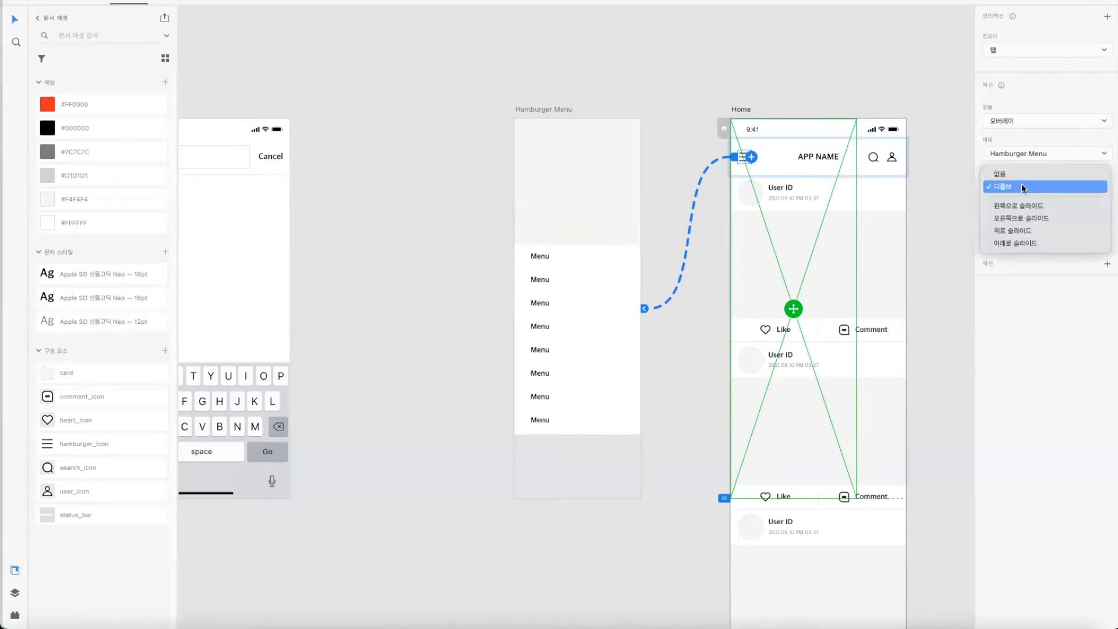
pyautogui.click(1021, 206)
pyautogui.click(1025, 185)
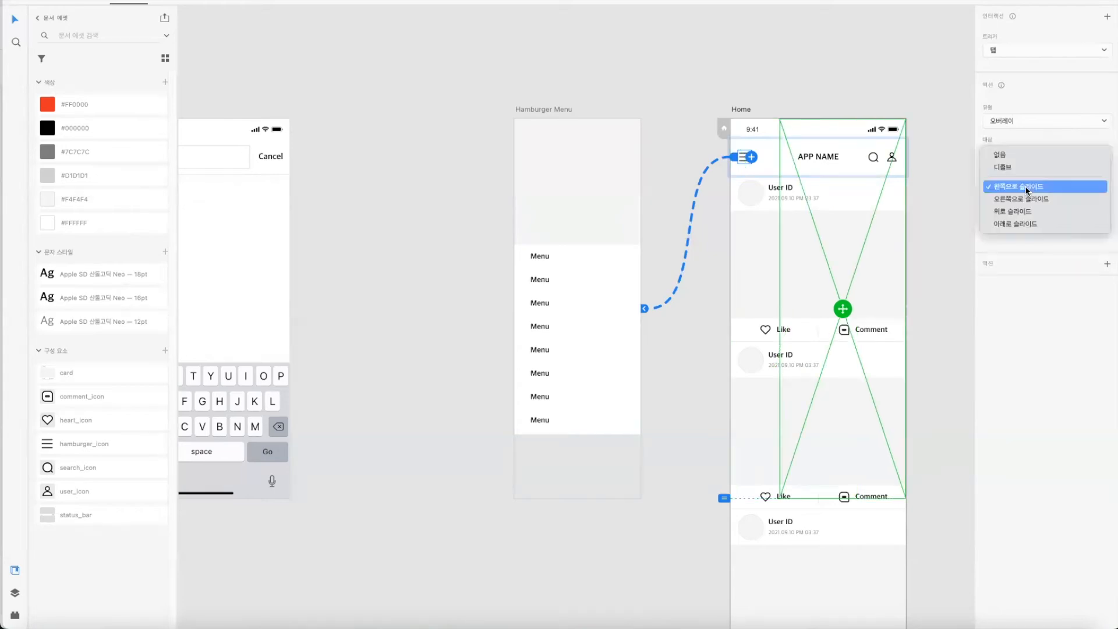
pyautogui.click(1026, 197)
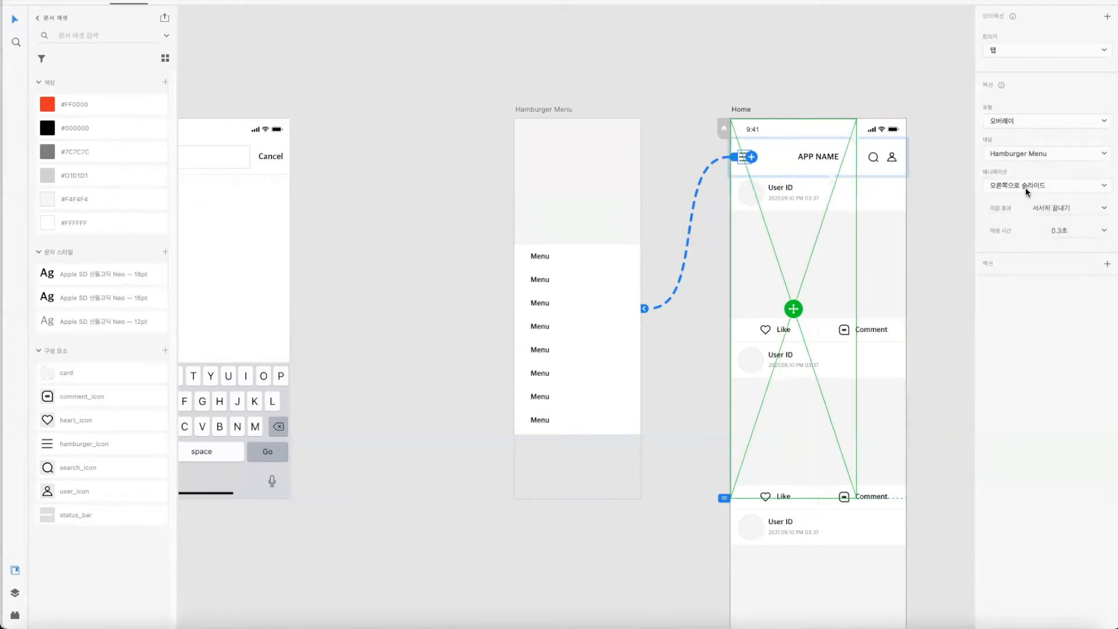
pyautogui.click(1108, 210)
pyautogui.click(1046, 268)
# Step: Preview the prototype and test opening the side menu from the Home screen's hamburger icon
pyautogui.press('super+Return')
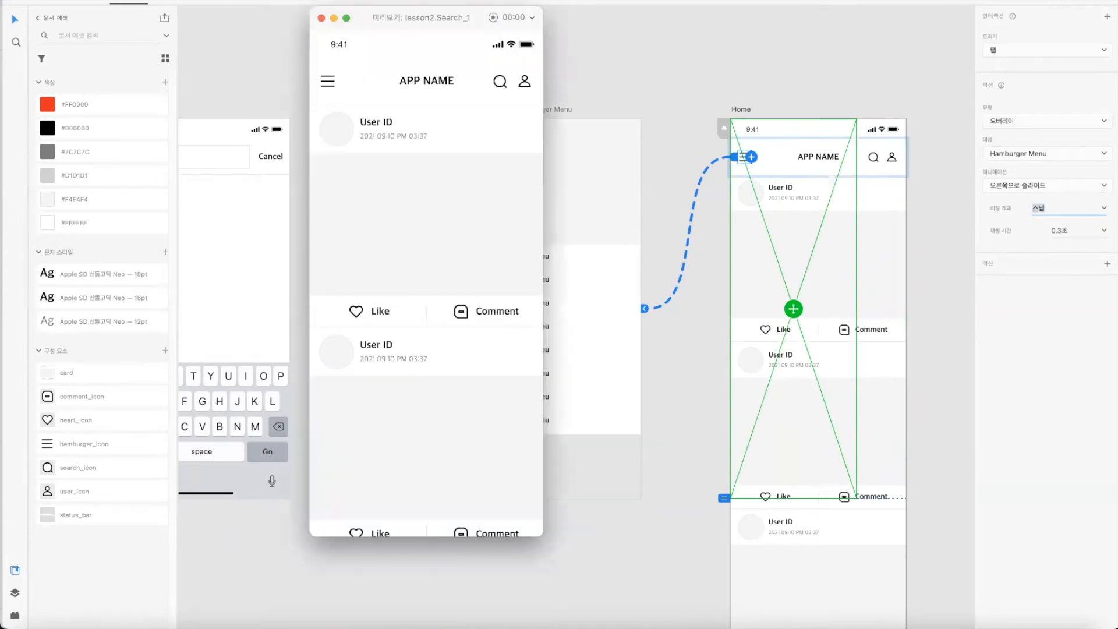
pyautogui.click(339, 82)
pyautogui.click(341, 85)
pyautogui.click(340, 83)
pyautogui.click(327, 82)
pyautogui.click(335, 84)
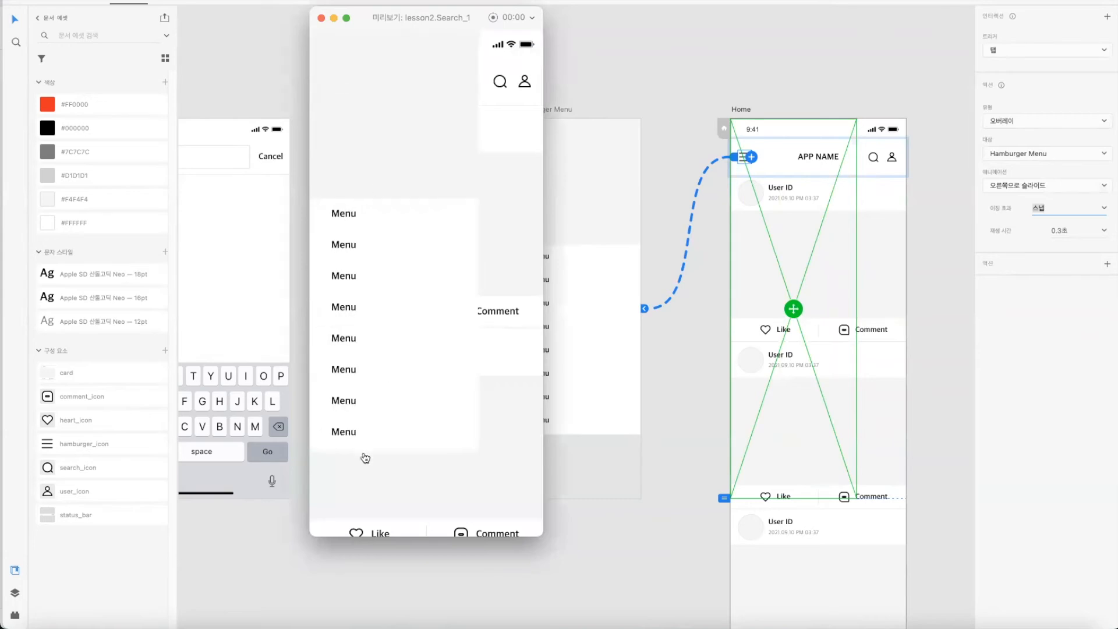
pyautogui.click(321, 18)
# Step: Turn on the white #FFFFFF fill for the Hamburger Menu artboard
pyautogui.click(582, 96)
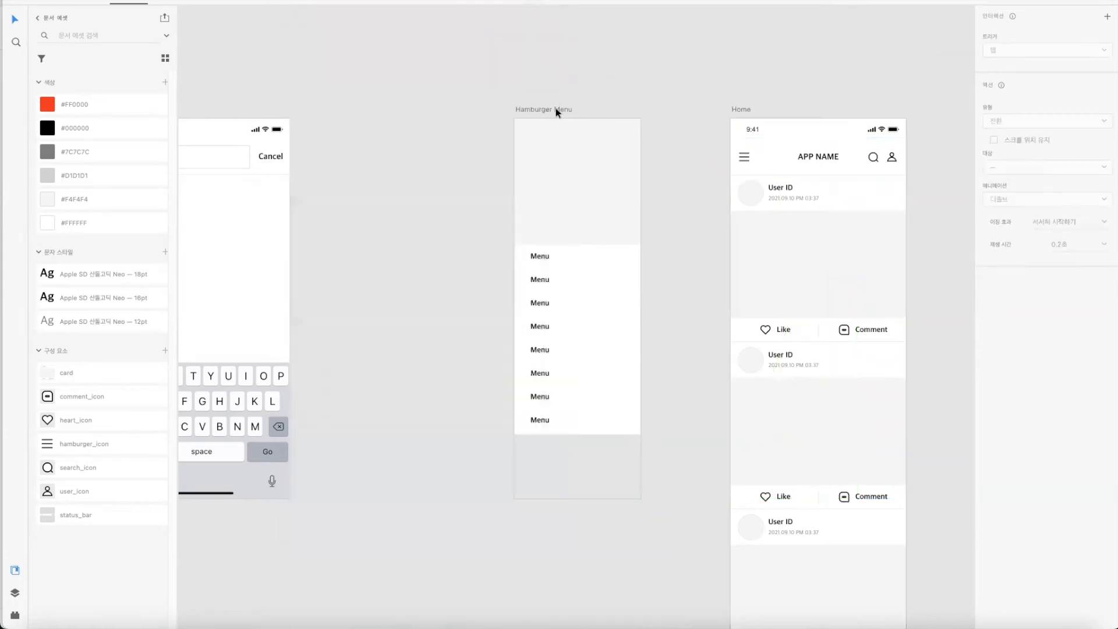
pyautogui.click(85, 1)
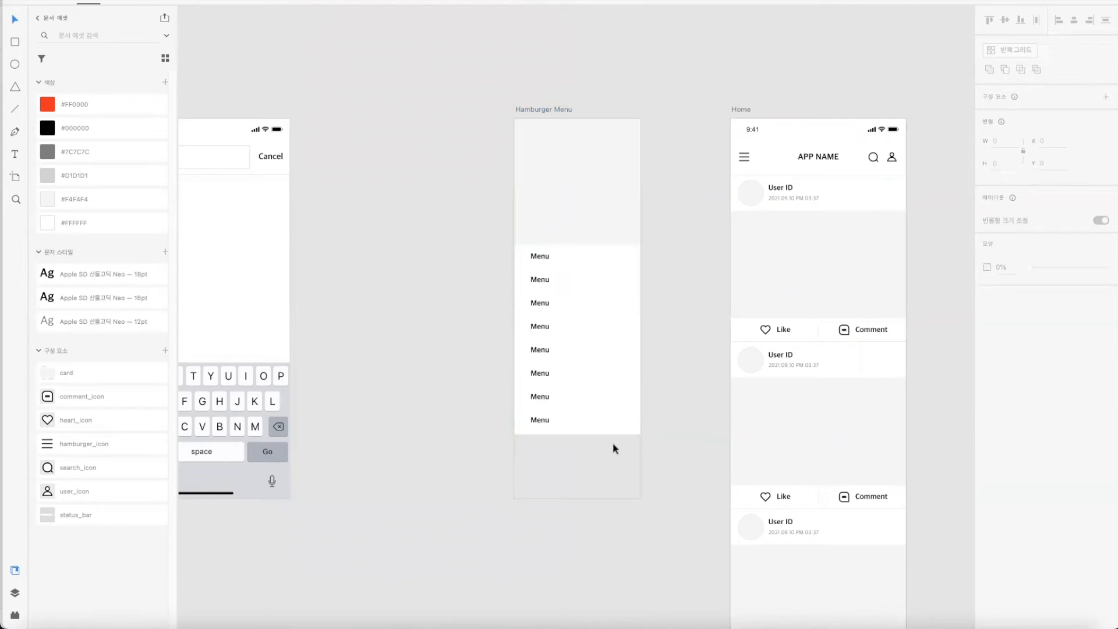
pyautogui.click(617, 184)
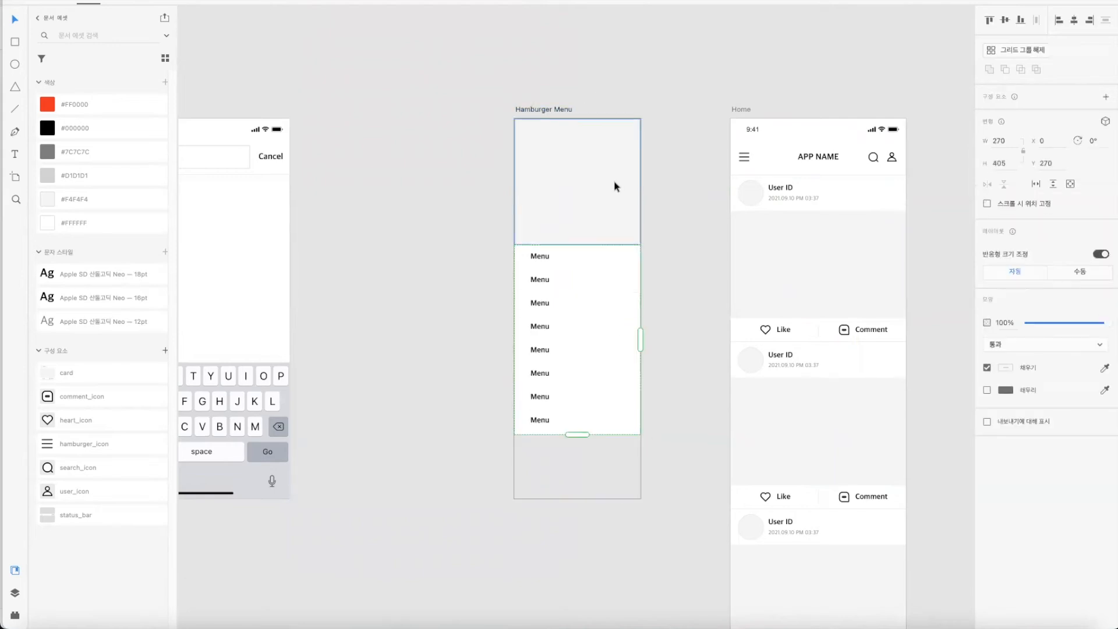
pyautogui.click(679, 182)
pyautogui.click(546, 109)
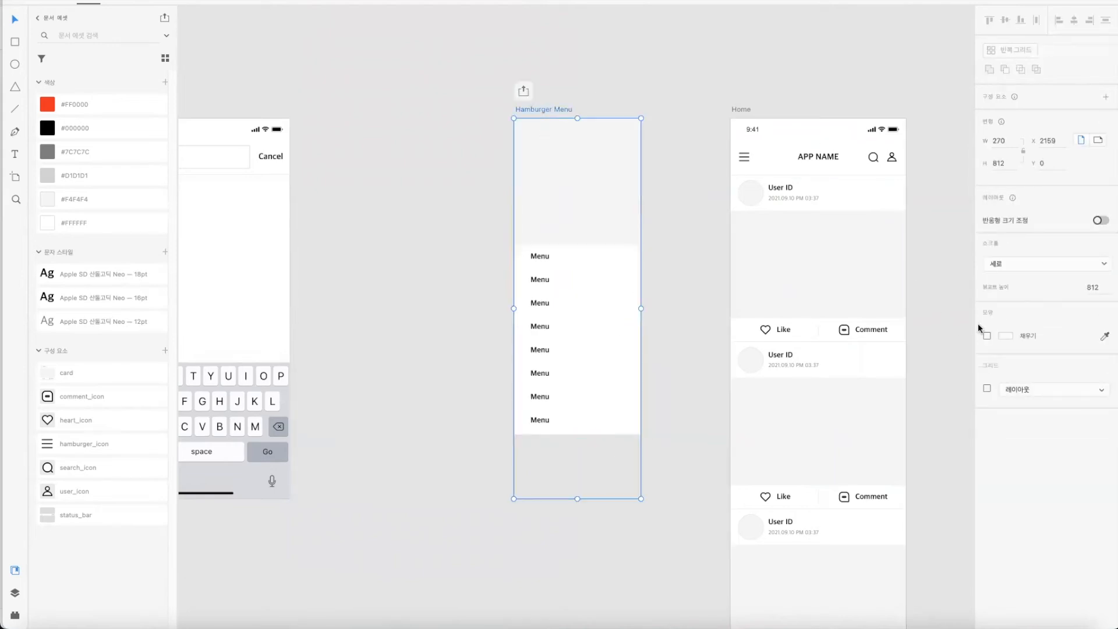
pyautogui.click(987, 336)
pyautogui.click(1004, 336)
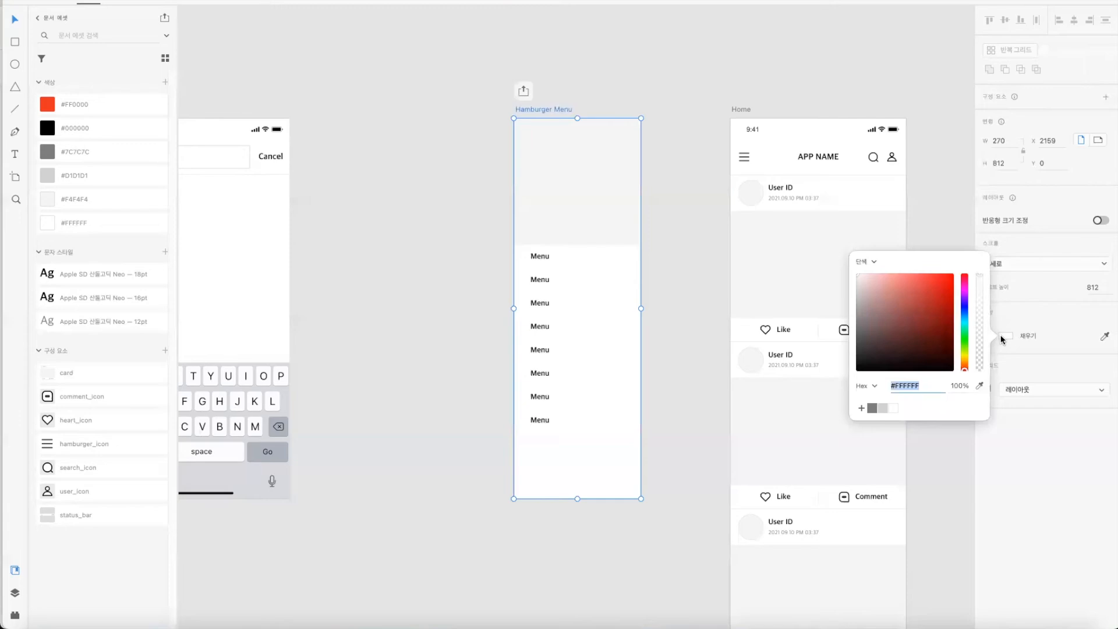
pyautogui.click(1001, 338)
pyautogui.click(672, 98)
# Step: Preview the Home artboard and repeatedly test the side menu with its filled background
pyautogui.click(741, 109)
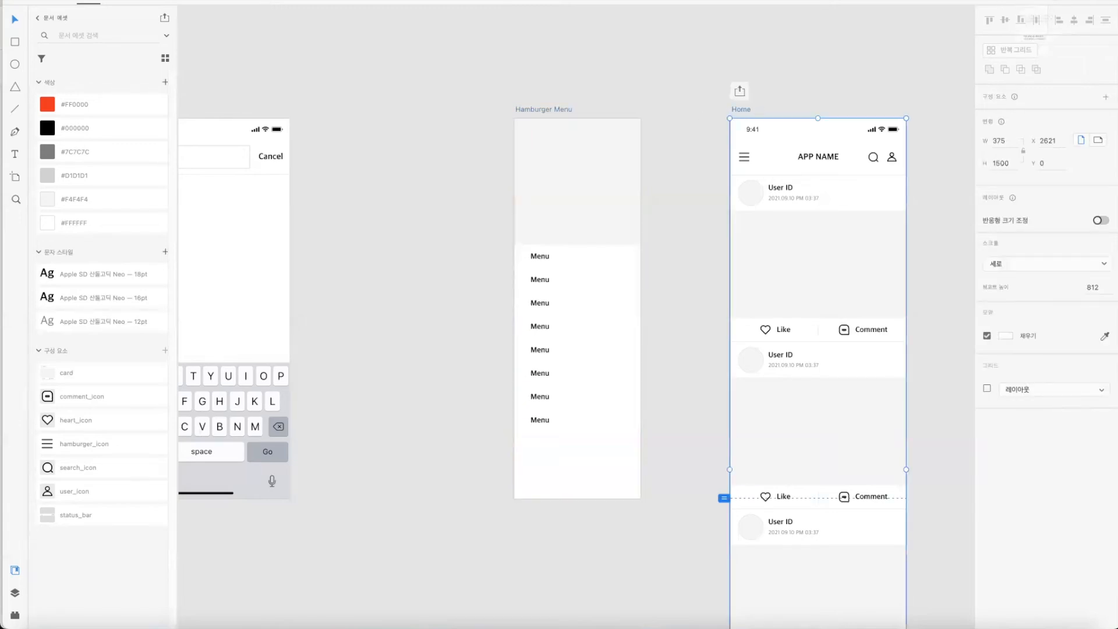
pyautogui.click(1069, 4)
pyautogui.click(324, 87)
pyautogui.click(324, 87)
pyautogui.click(324, 88)
pyautogui.click(324, 87)
pyautogui.click(324, 87)
pyautogui.click(324, 89)
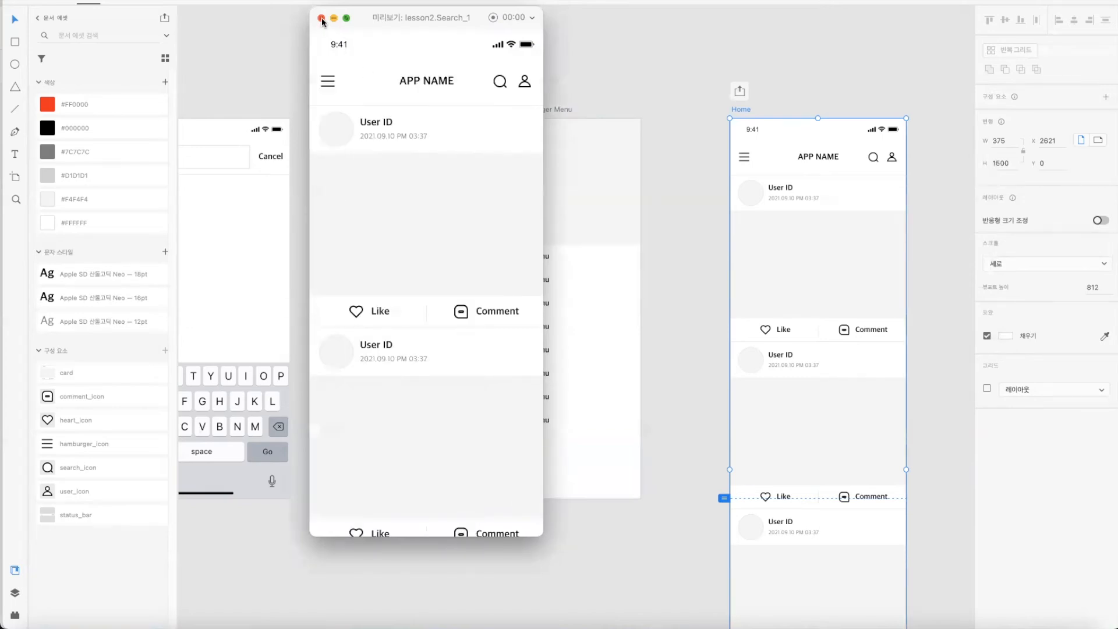
pyautogui.click(321, 18)
# Step: Examine the finished Hamburger Menu artboard in relation to the Home and Search - old screens
pyautogui.click(686, 108)
pyautogui.moveTo(674, 105); pyautogui.dragTo(492, 158)
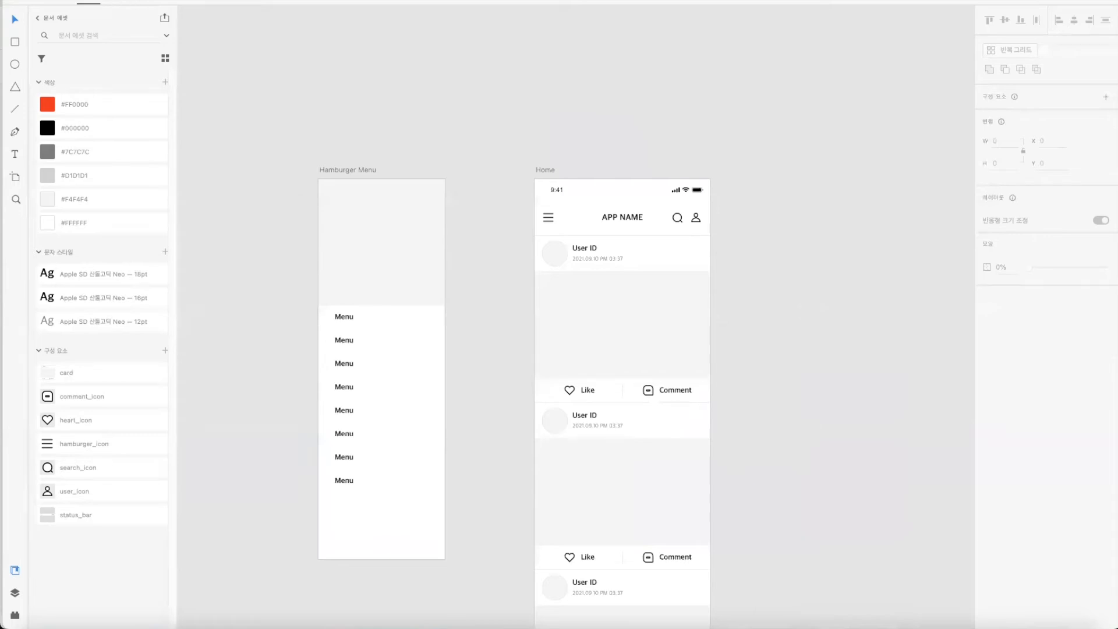
pyautogui.click(365, 171)
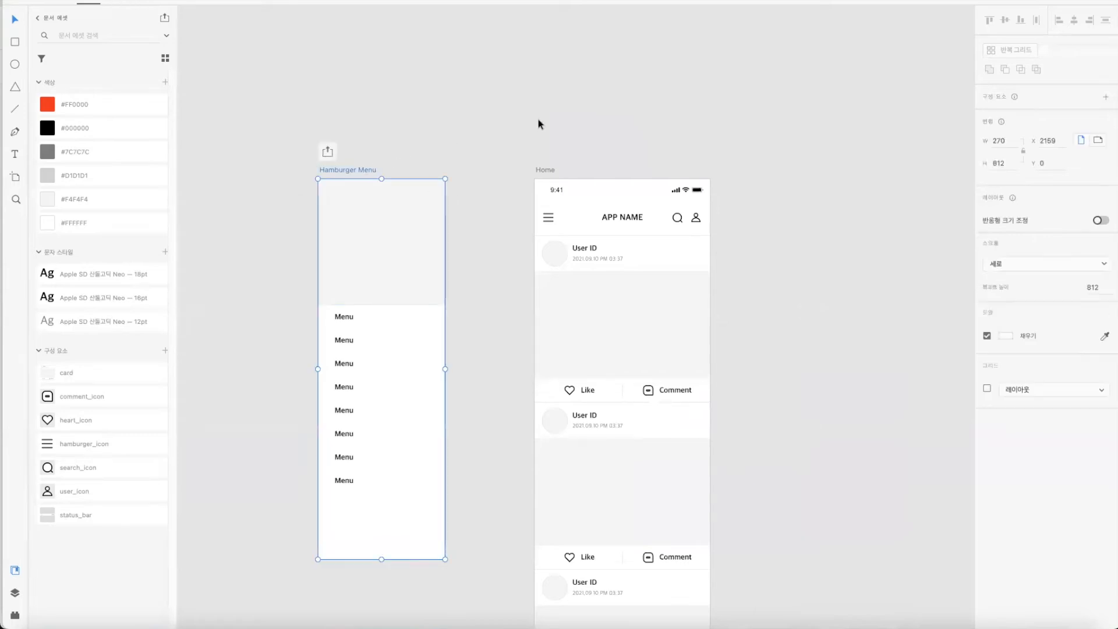
pyautogui.press('super+minus')
pyautogui.moveTo(526, 266); pyautogui.dragTo(326, 277)
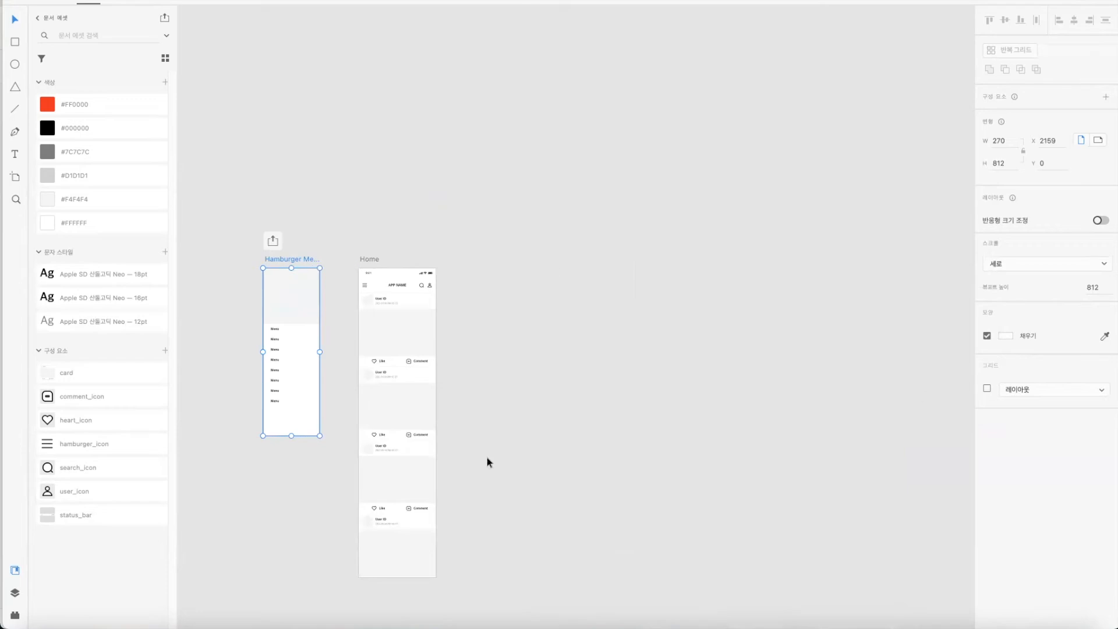
pyautogui.hscroll(-5, 531, 173)
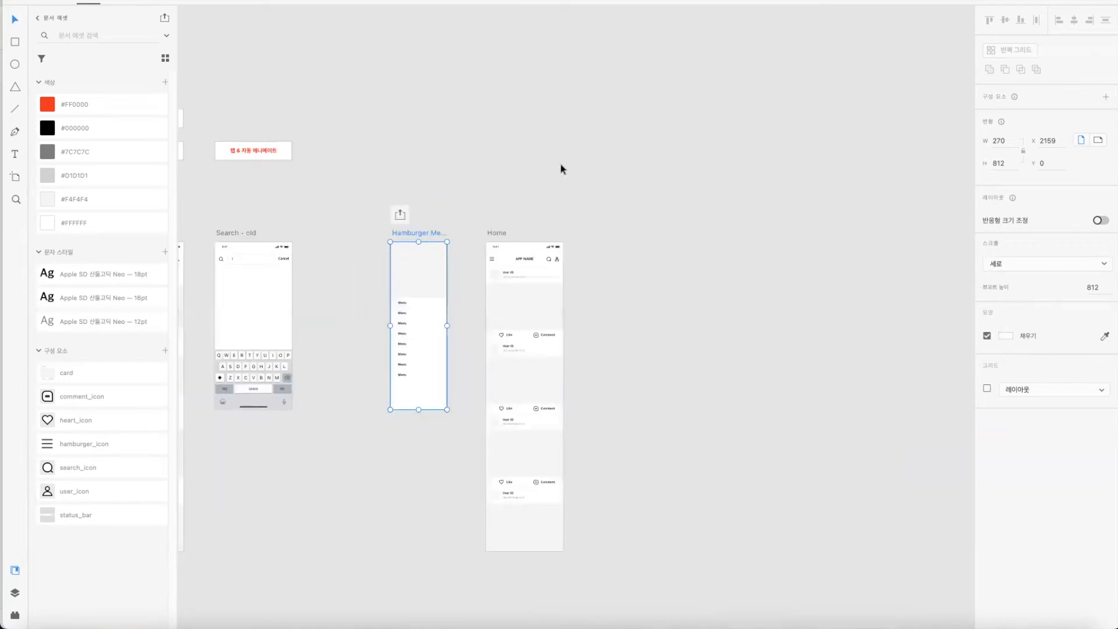
pyautogui.press('super+1')
pyautogui.moveTo(636, 175); pyautogui.dragTo(820, 246)
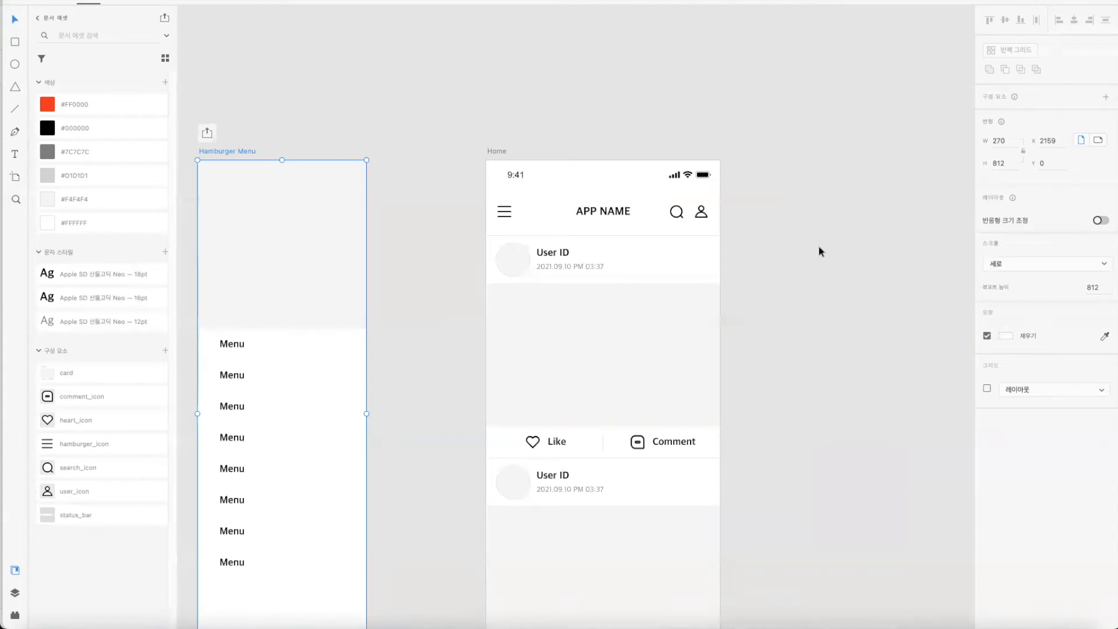
pyautogui.press('Escape')
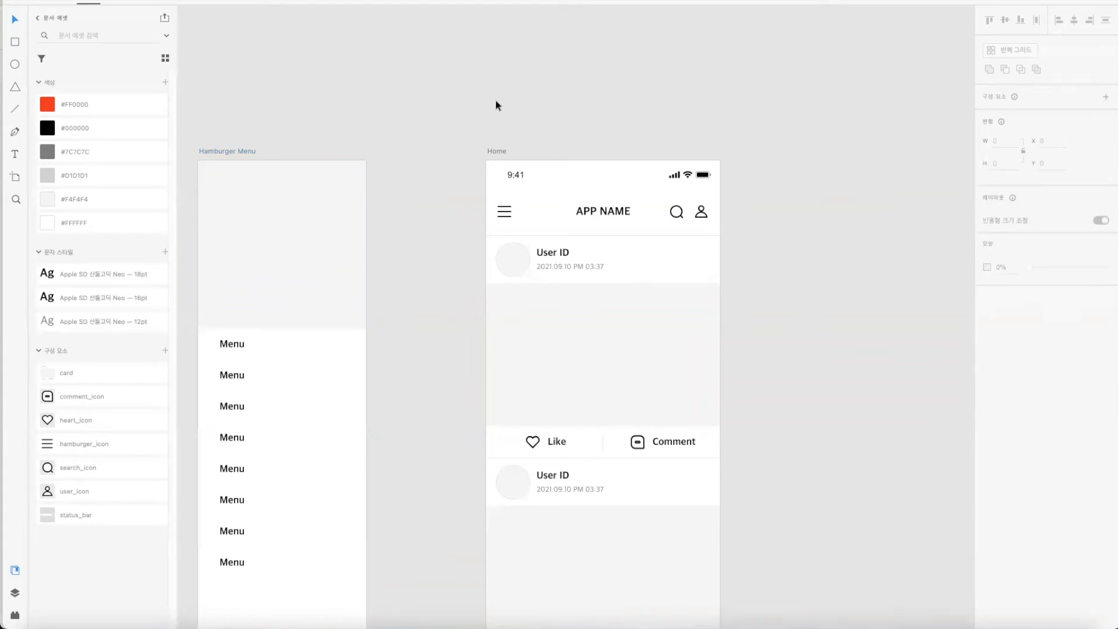
# Step: Inspect the prototype interactions of the Hamburger Menu and Home artboards, and view the old and new artboards together
pyautogui.click(139, 7)
pyautogui.click(238, 151)
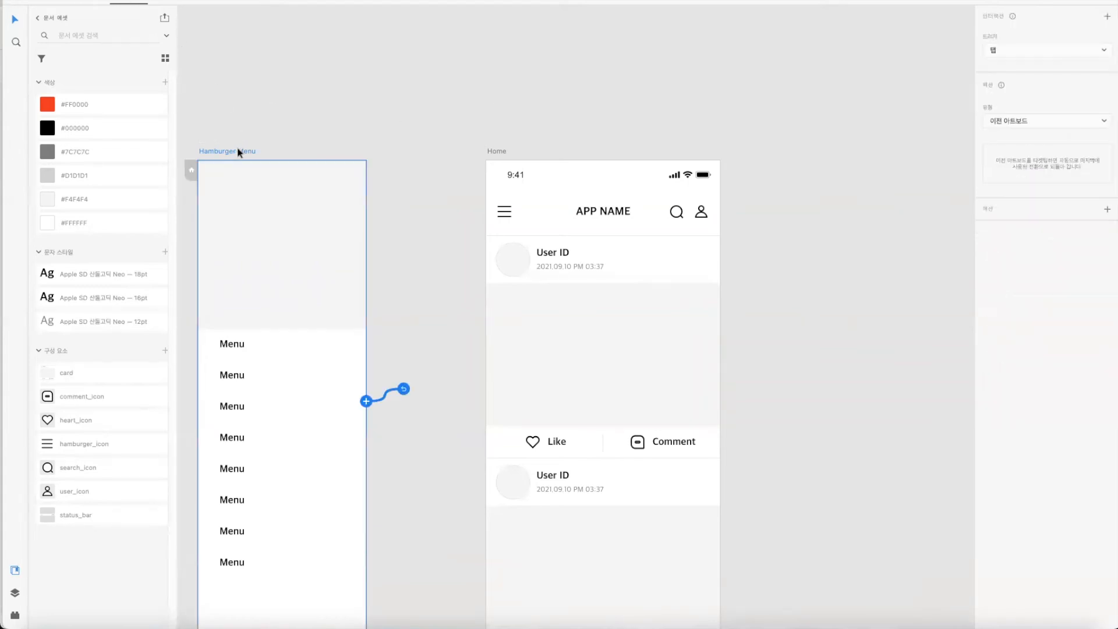
pyautogui.click(491, 153)
pyautogui.click(421, 130)
pyautogui.click(97, 3)
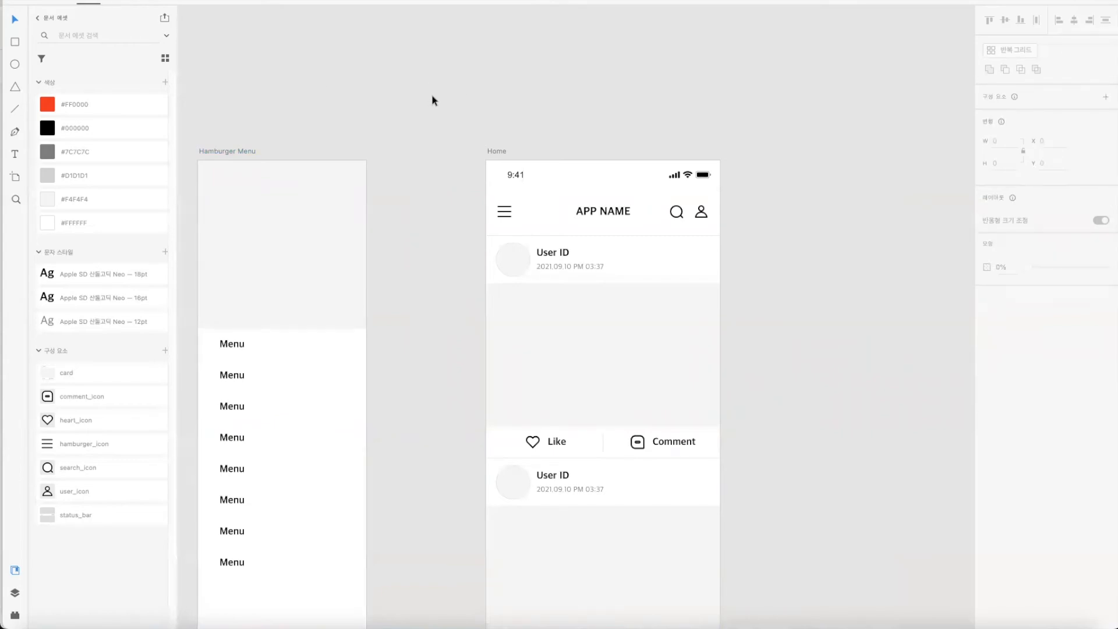
pyautogui.press('super+minus')
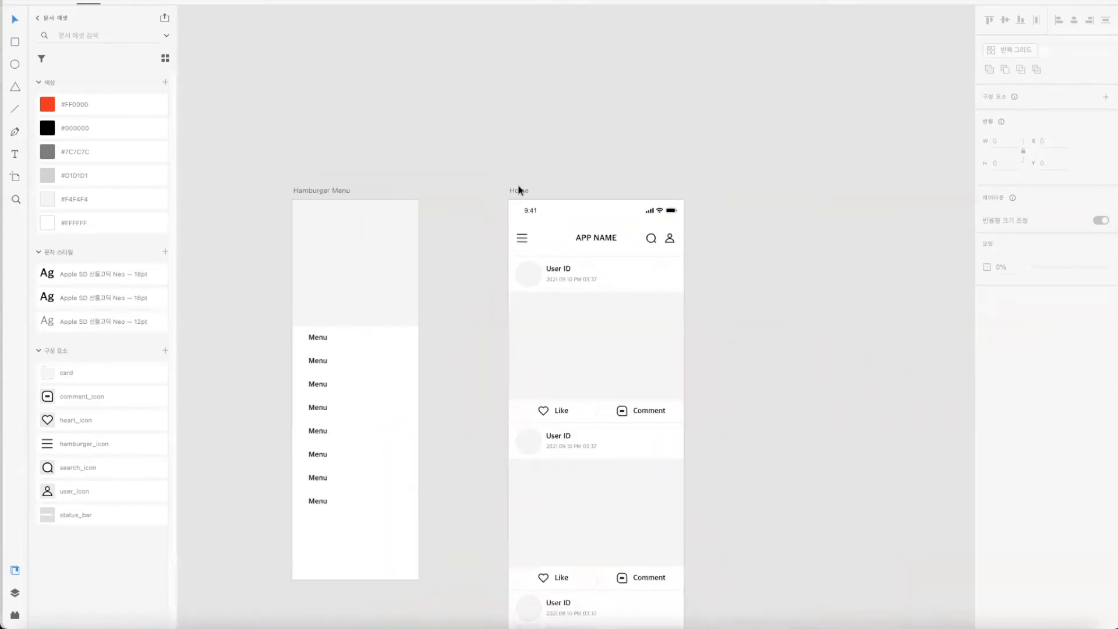
pyautogui.press('super+minus')
pyautogui.press('super+minus')
pyautogui.moveTo(430, 134); pyautogui.dragTo(679, 157)
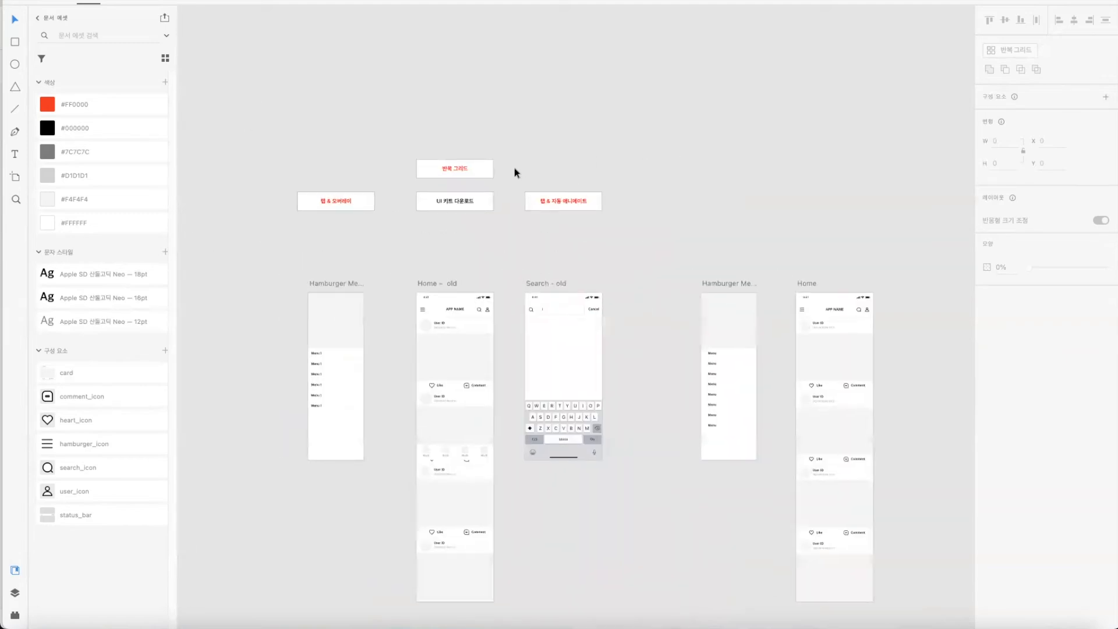
# Step: Look over the topic labels above the old screens and the new Hamburger Menu and Home artboards
pyautogui.click(475, 175)
pyautogui.click(348, 209)
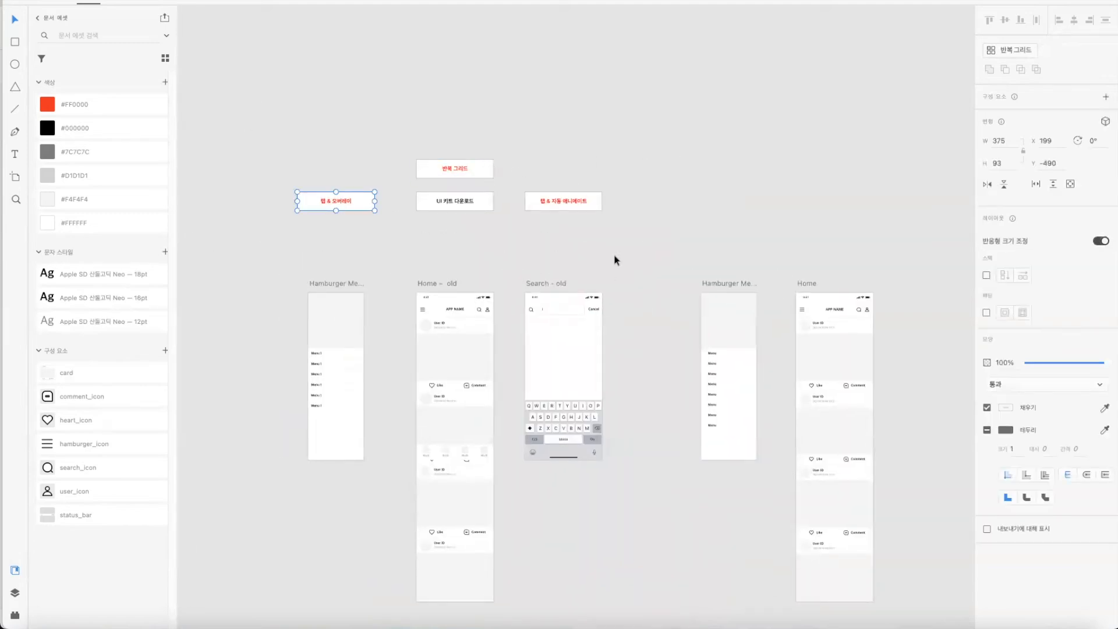
pyautogui.moveTo(786, 187); pyautogui.dragTo(697, 148)
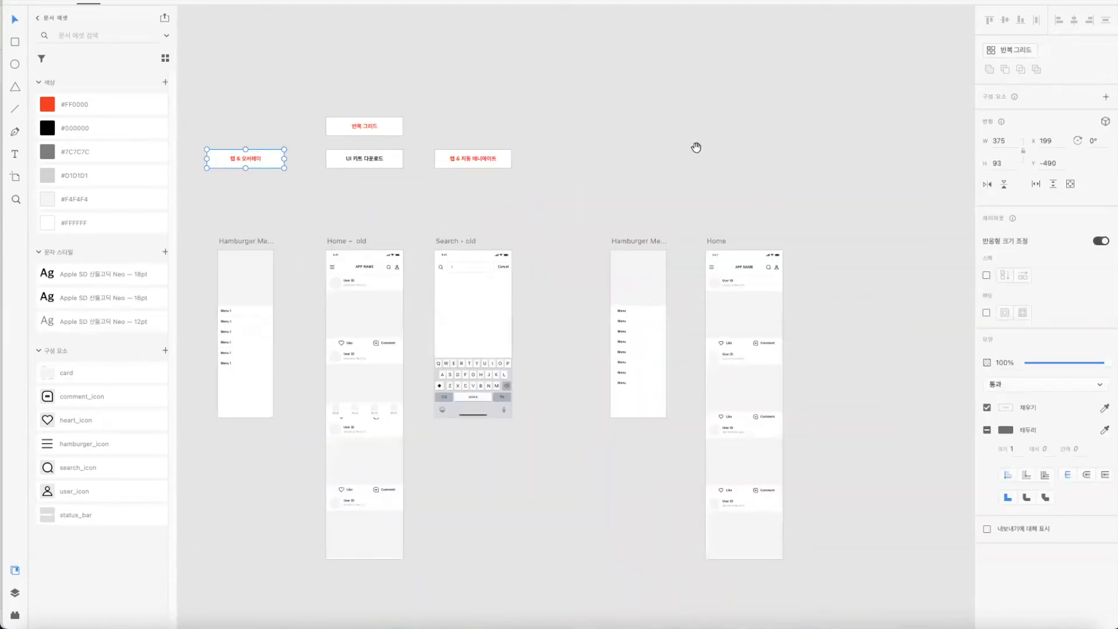
pyautogui.click(720, 173)
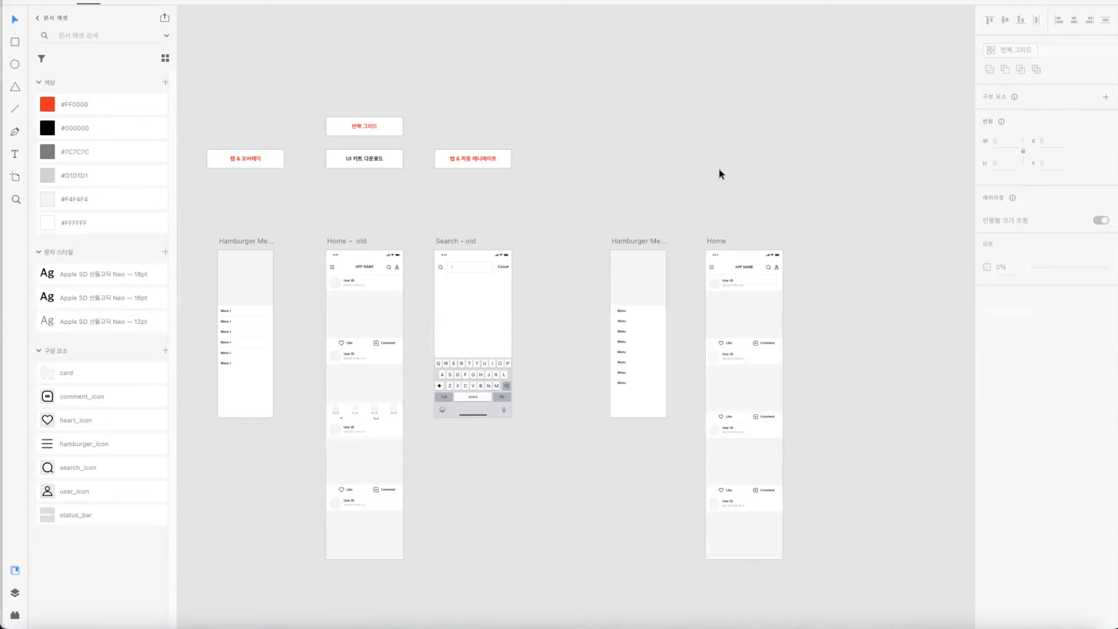
pyautogui.click(715, 243)
pyautogui.click(775, 191)
pyautogui.press('super+plus')
pyautogui.press('super+plus')
pyautogui.moveTo(790, 115); pyautogui.dragTo(502, 100)
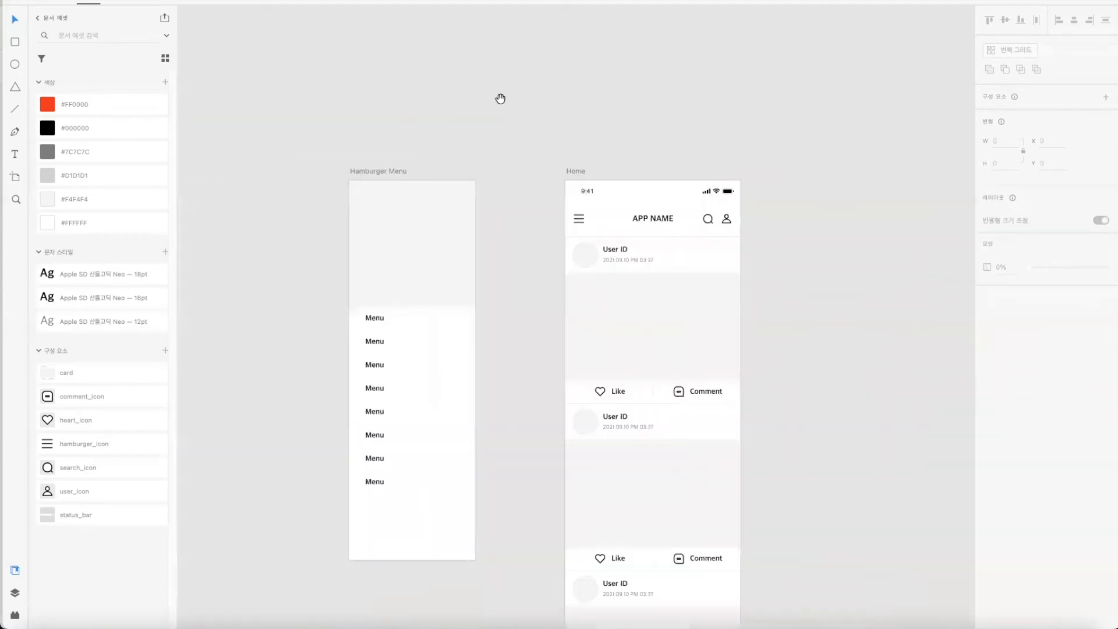
# Step: Preview the prototype with nothing selected and again with the Home artboard selected
pyautogui.click(575, 170)
pyautogui.click(863, 143)
pyautogui.click(1064, 2)
pyautogui.click(322, 19)
pyautogui.click(582, 170)
pyautogui.click(1016, 1)
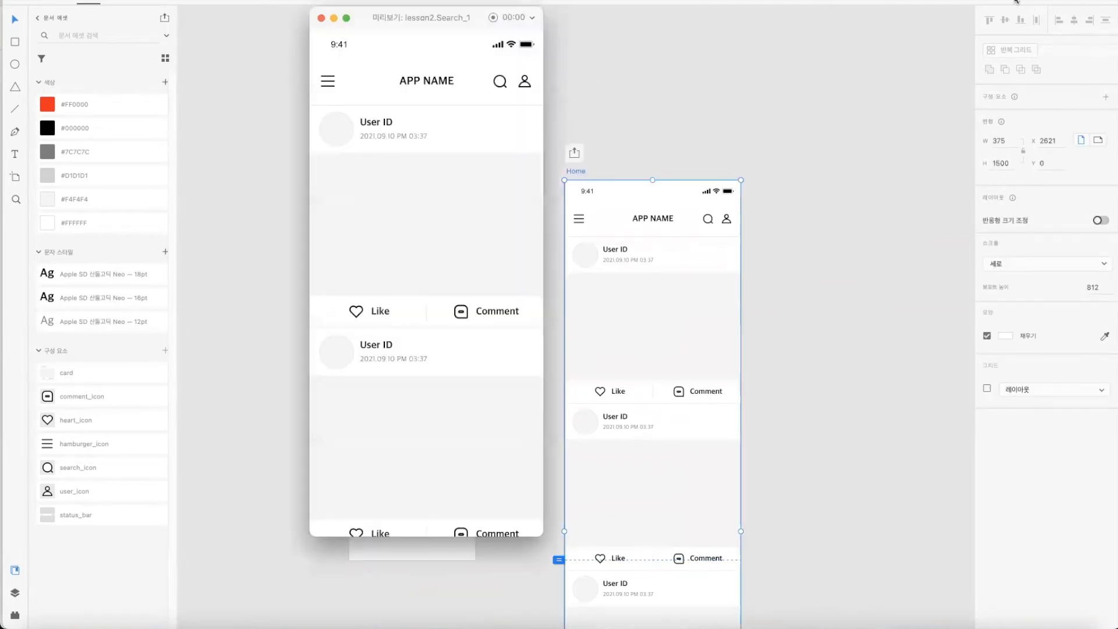
pyautogui.click(321, 18)
pyautogui.click(165, 18)
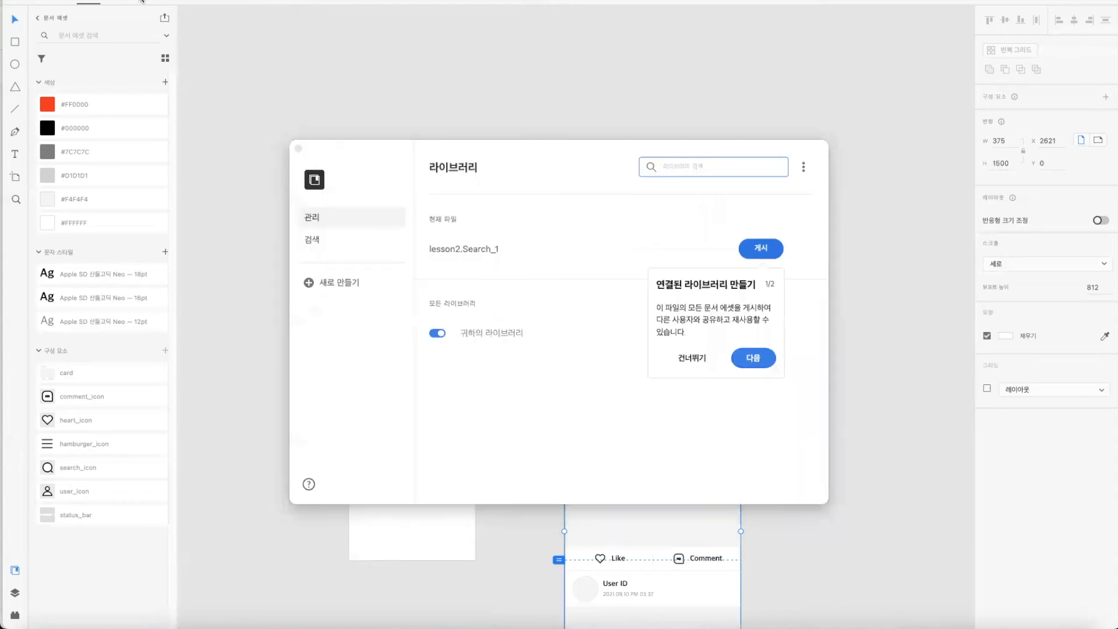
pyautogui.click(141, 1)
pyautogui.click(298, 149)
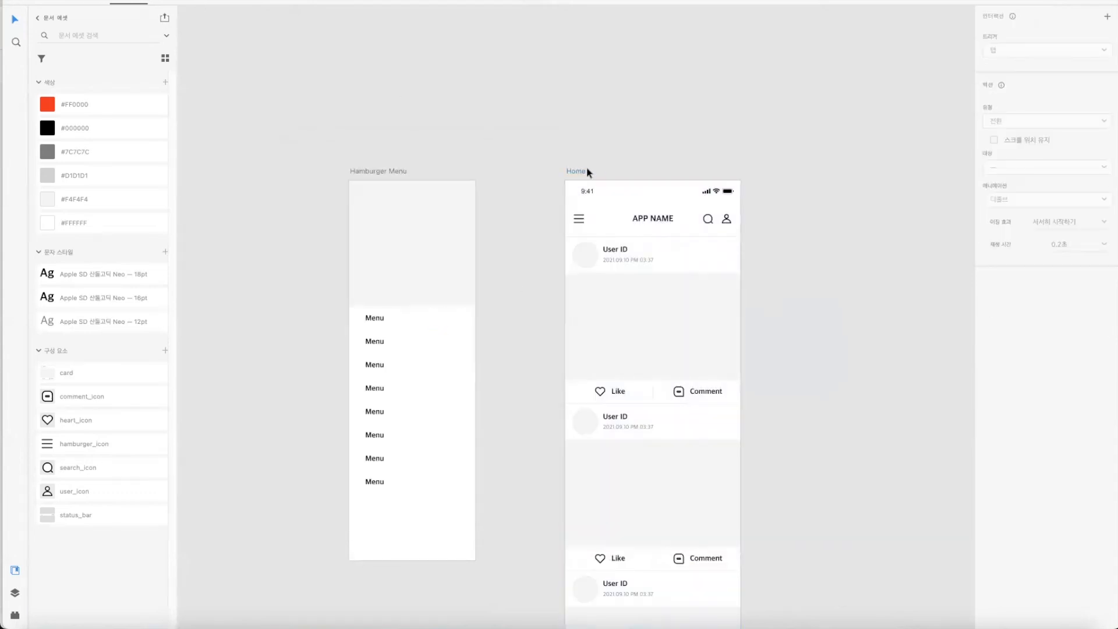
# Step: Inspect the prototype connections of the Home and Hamburger Menu artboards and set Home as the flow's starting screen
pyautogui.click(569, 171)
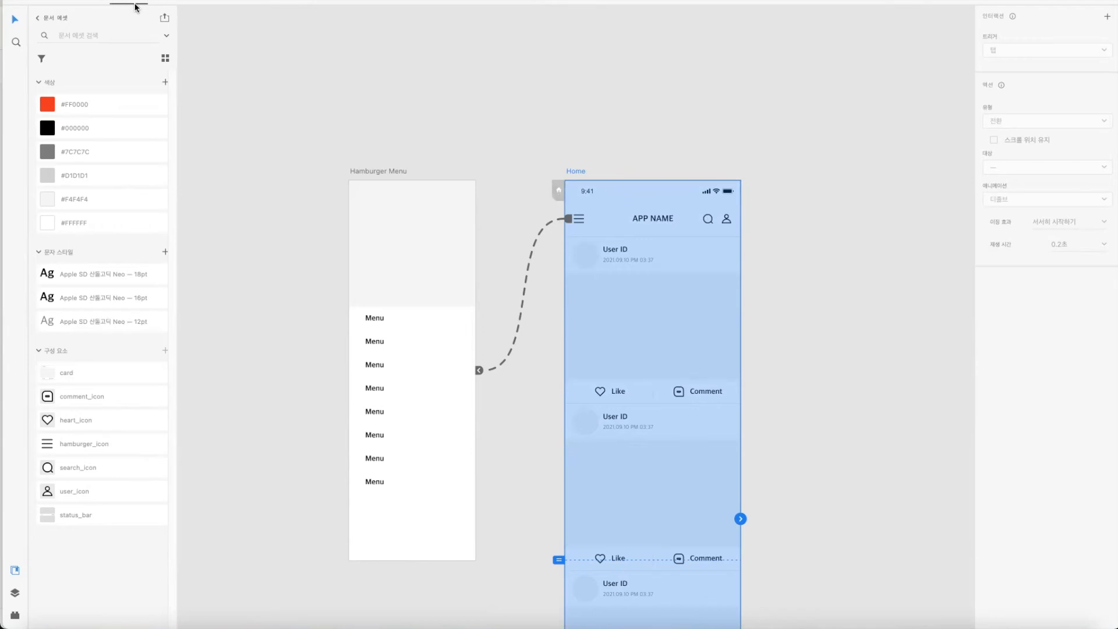
pyautogui.click(583, 102)
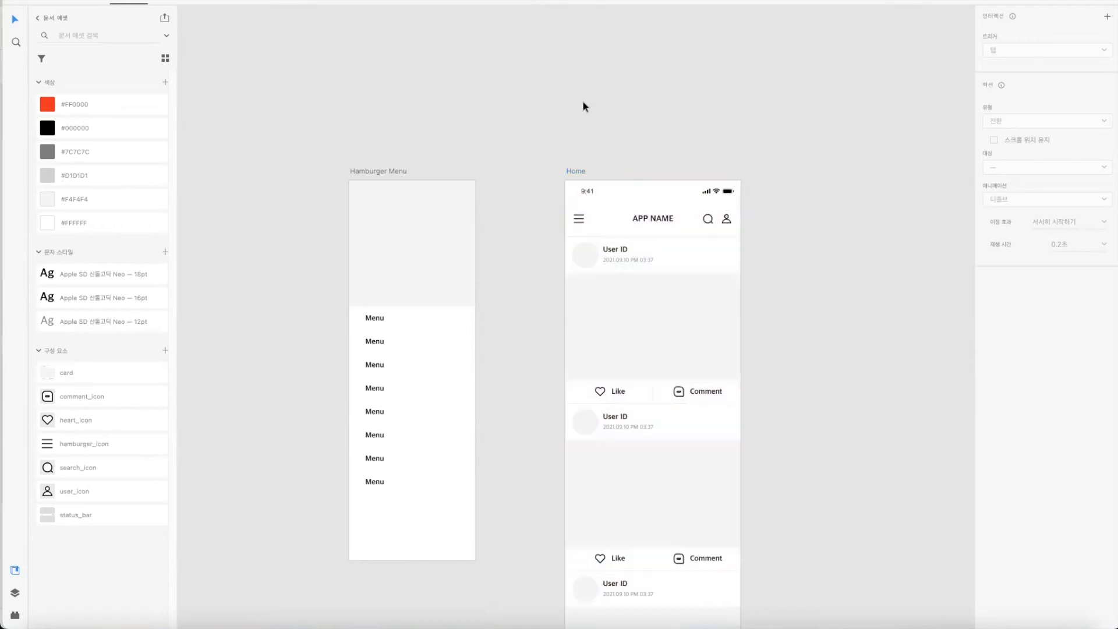
pyautogui.click(568, 167)
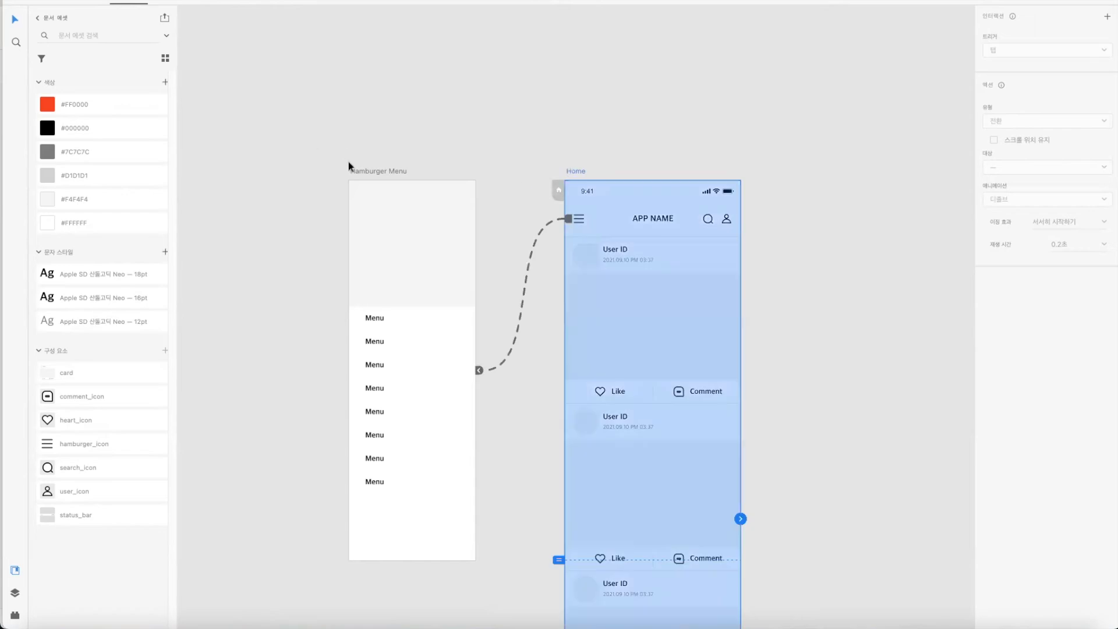
pyautogui.click(379, 171)
pyautogui.click(558, 193)
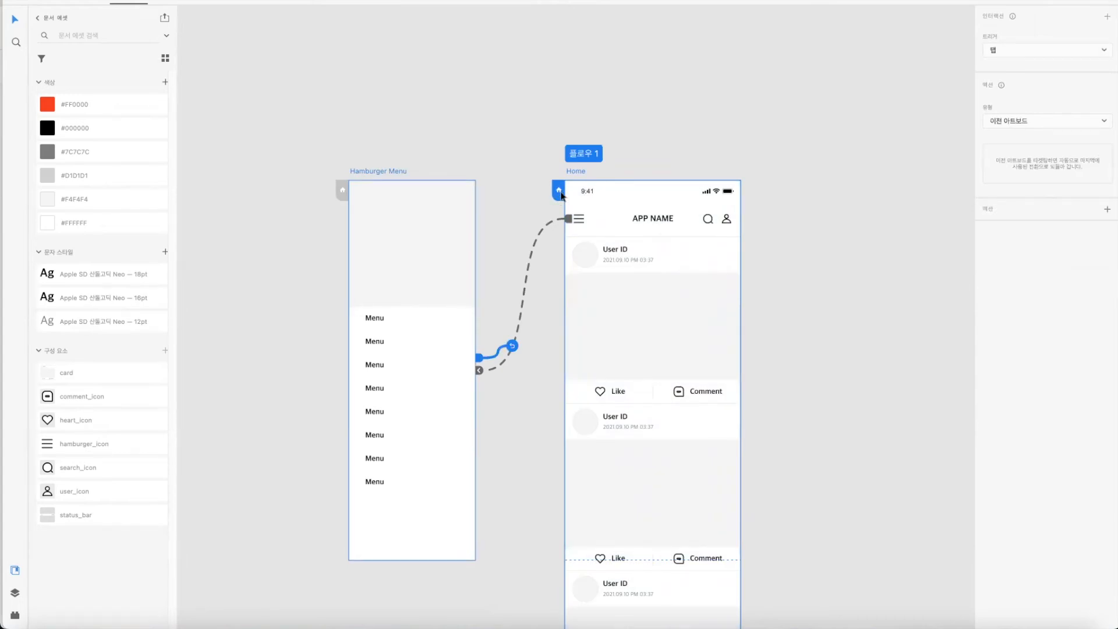
pyautogui.click(838, 66)
# Step: Preview the flow from its starting screen and test opening and closing the hamburger menu overlay
pyautogui.click(89, 1)
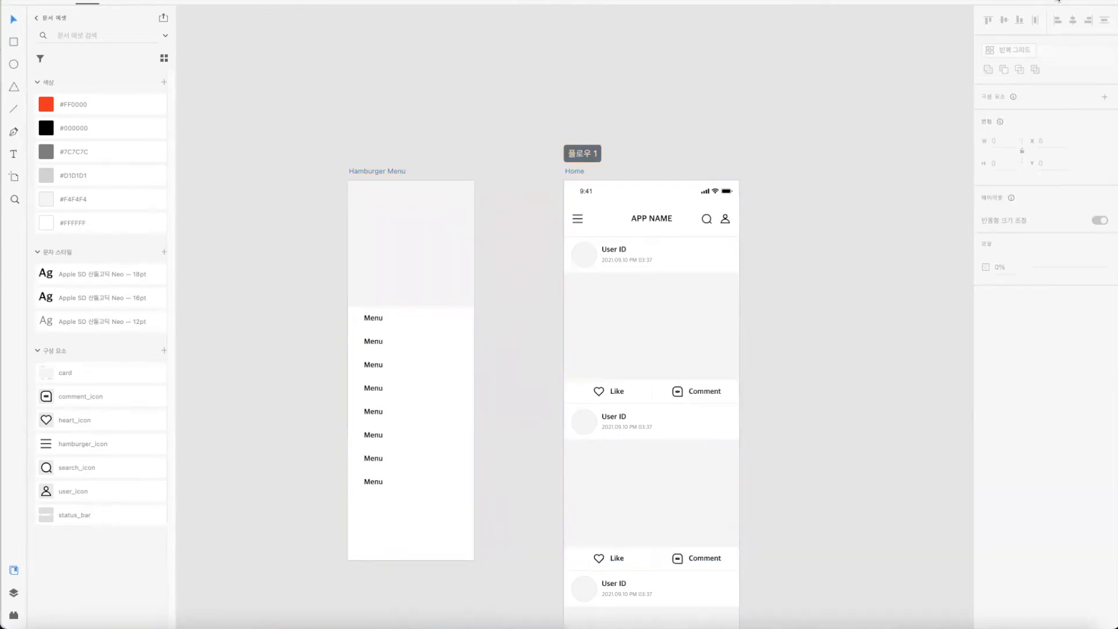
pyautogui.press('super+Return')
pyautogui.click(332, 89)
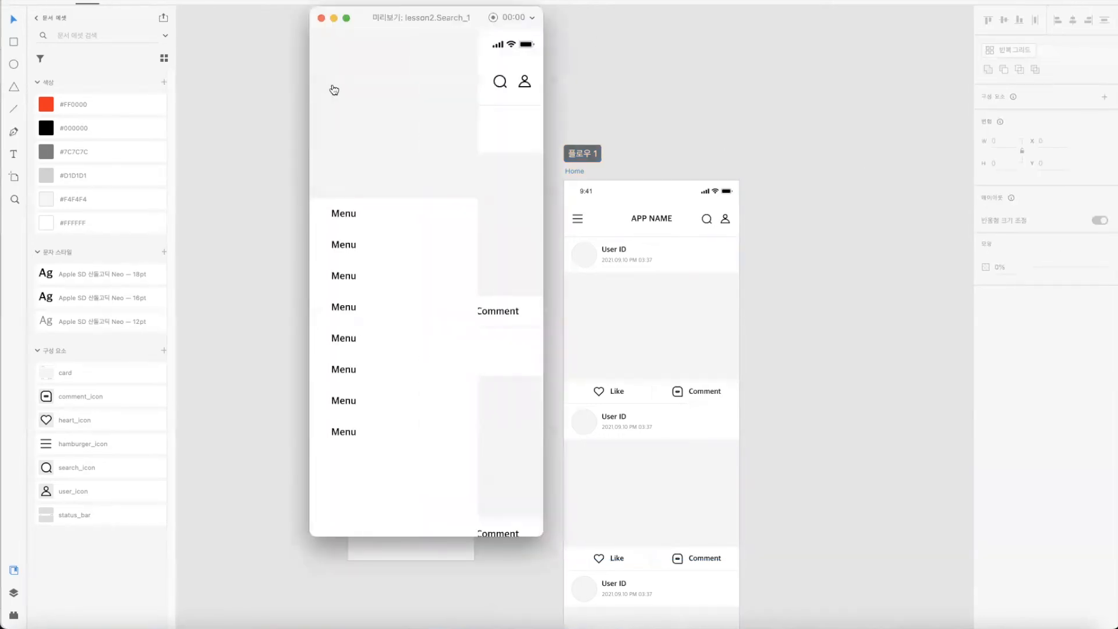
pyautogui.click(481, 123)
pyautogui.click(321, 18)
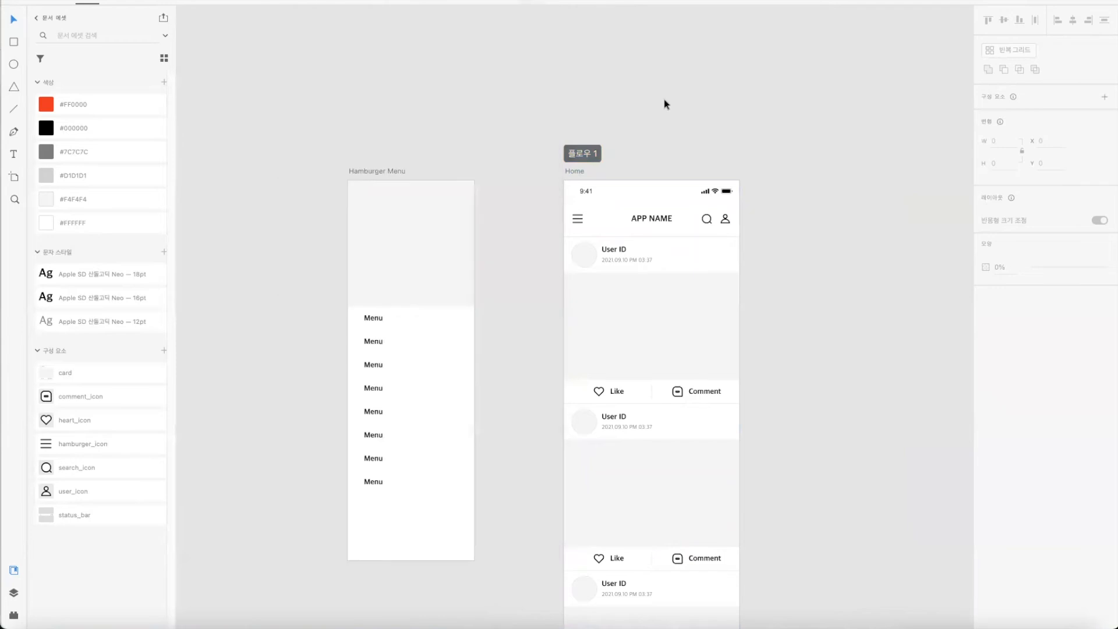
# Step: Add a blank 375 × 812 artboard beside Home and move it to X 3148, Y 0
pyautogui.press('super+minus')
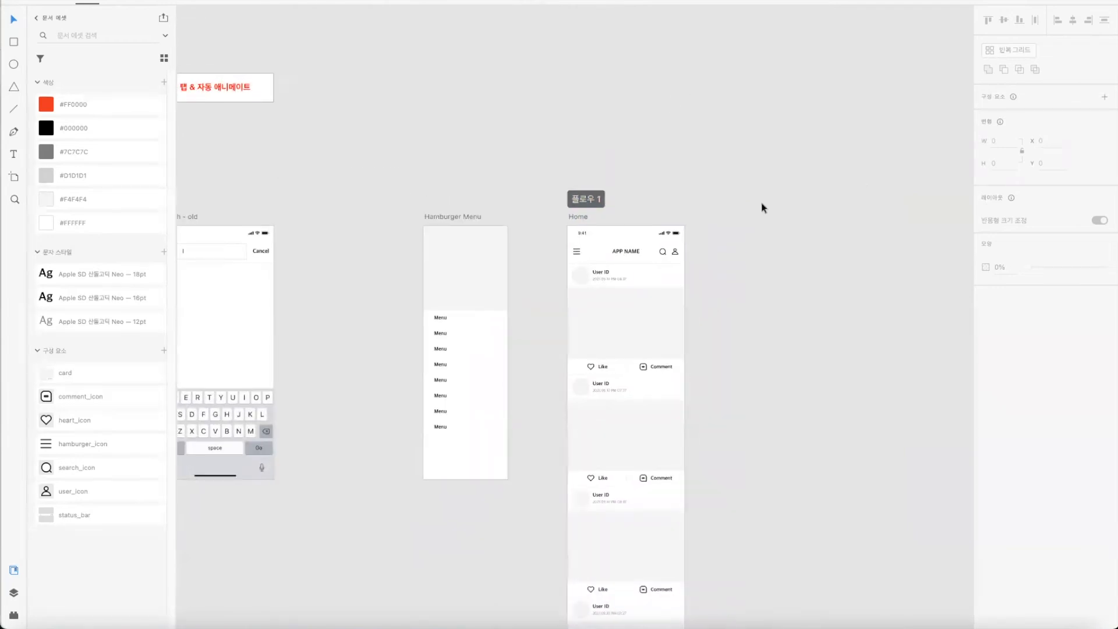
pyautogui.moveTo(387, 132); pyautogui.dragTo(522, 133)
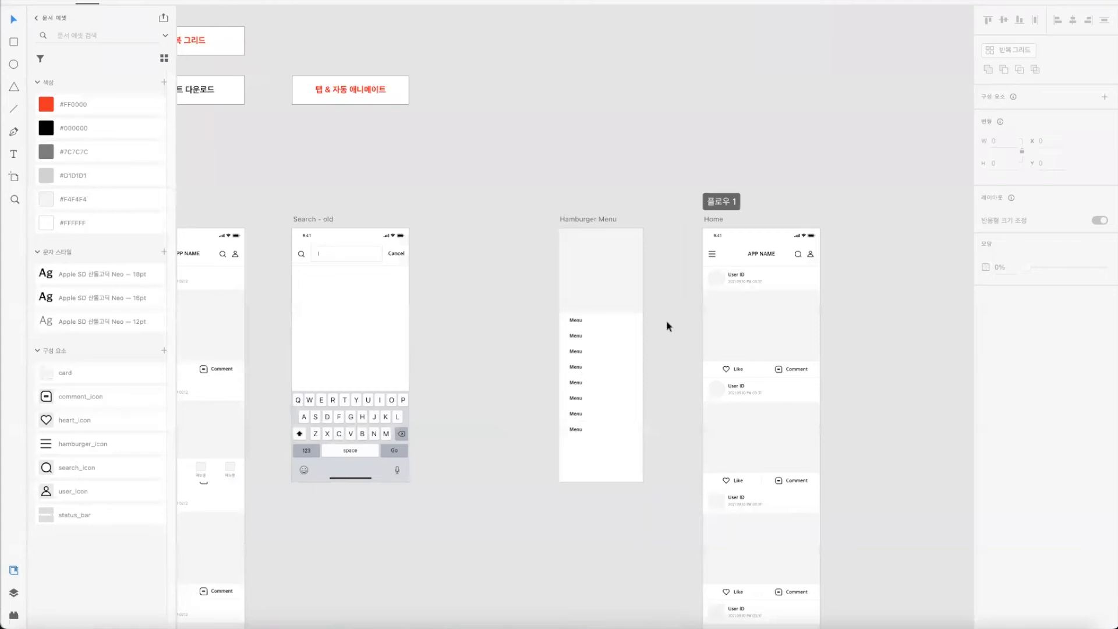
pyautogui.moveTo(687, 132); pyautogui.dragTo(577, 130)
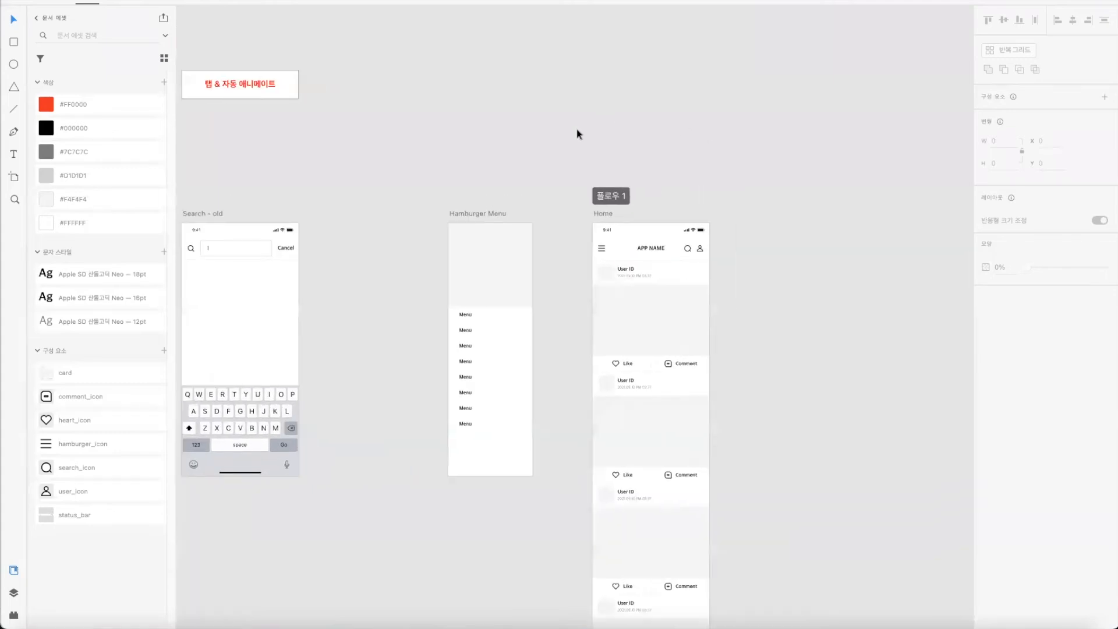
pyautogui.moveTo(315, 140); pyautogui.dragTo(418, 127)
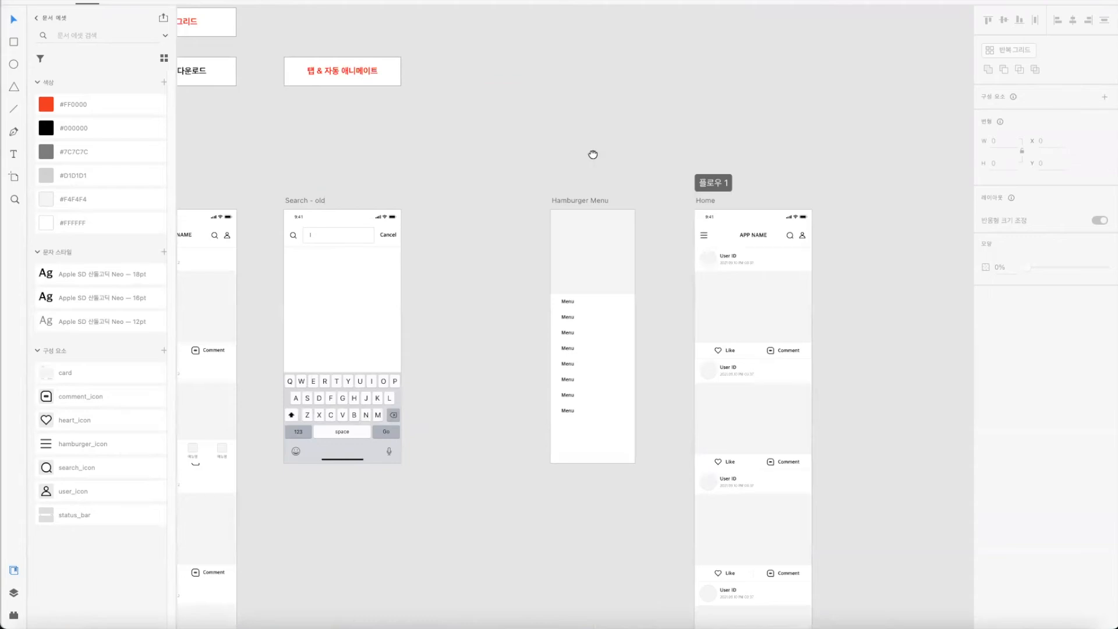
pyautogui.hscroll(3, 592, 155)
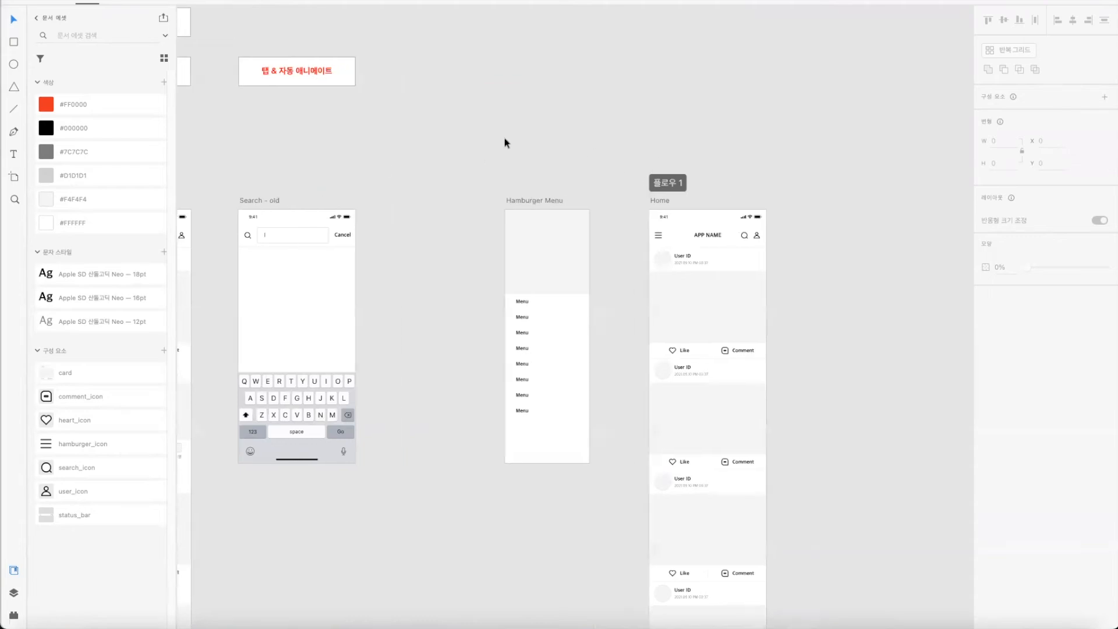
pyautogui.click(13, 179)
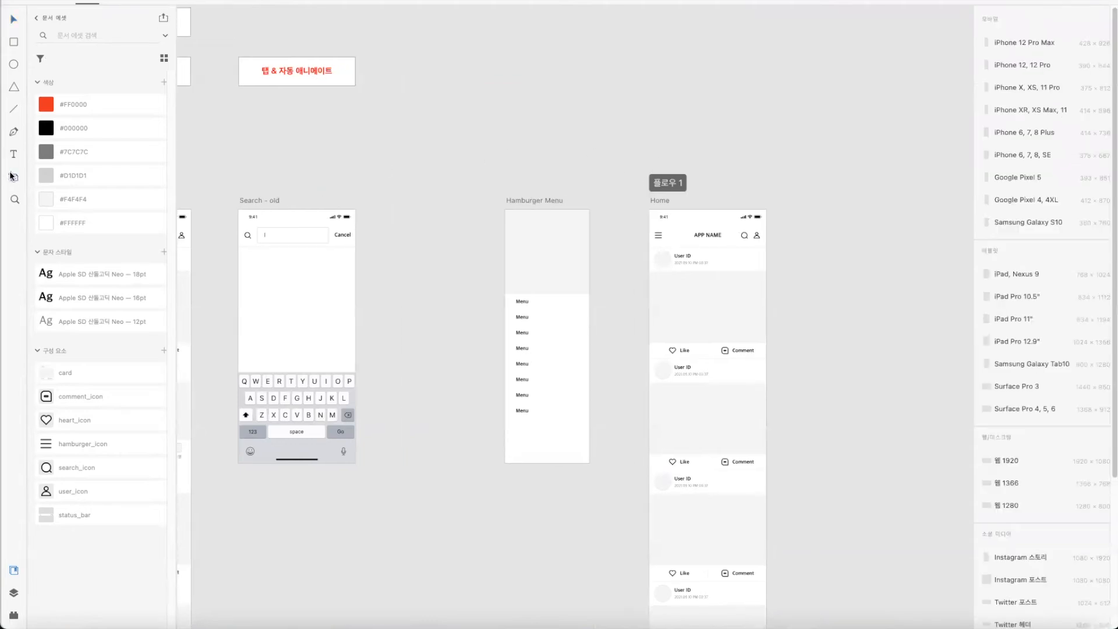
pyautogui.click(799, 209)
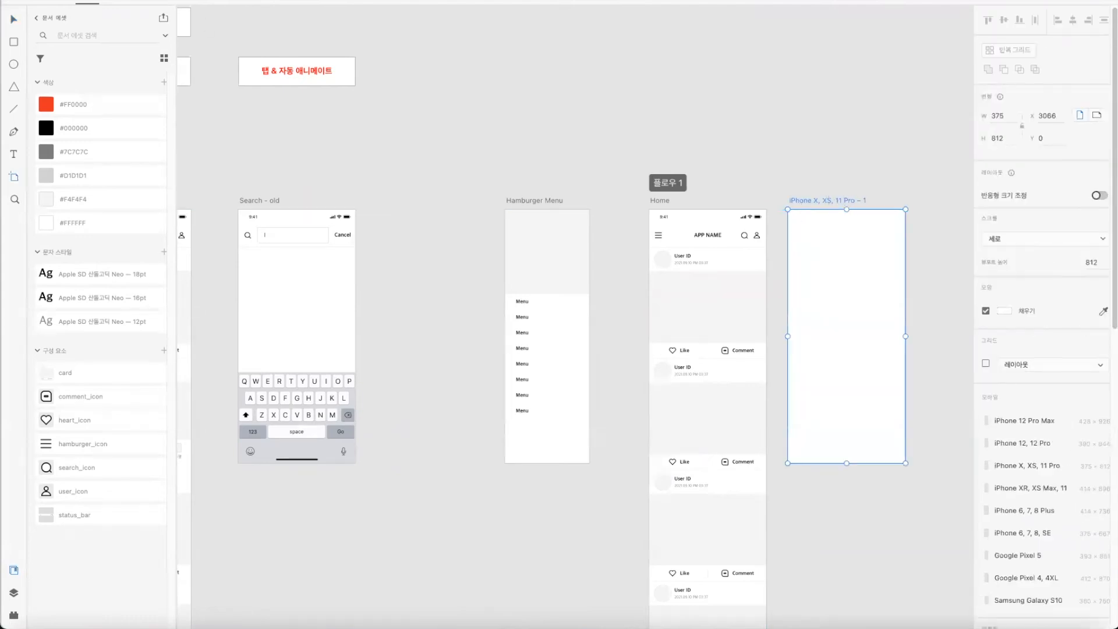
pyautogui.moveTo(811, 200); pyautogui.dragTo(836, 199)
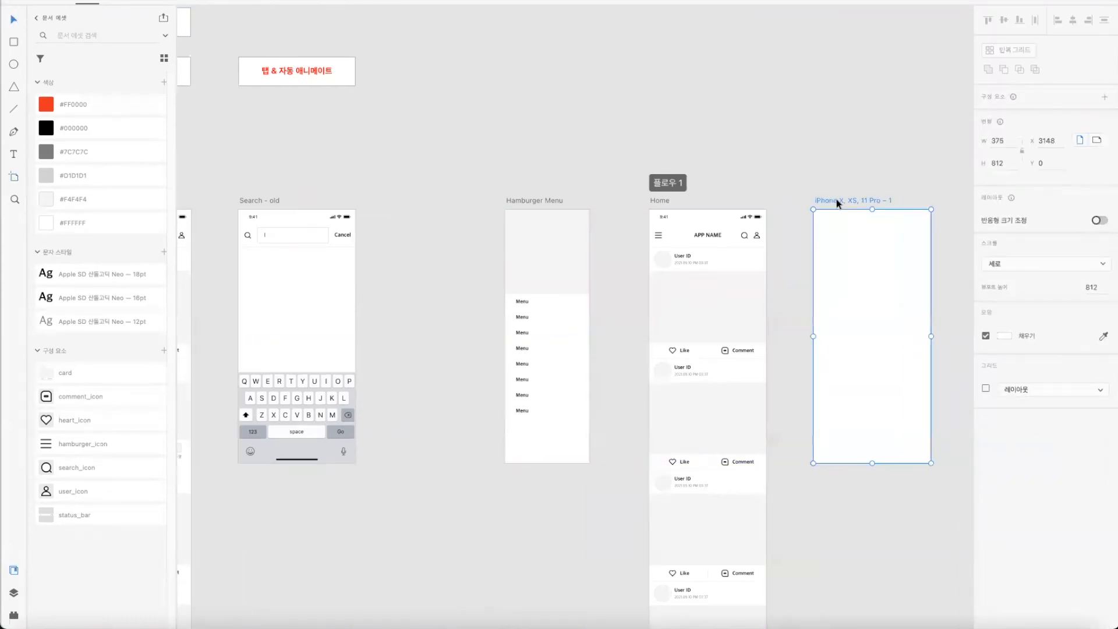
pyautogui.click(921, 137)
# Step: Rename the new blank artboard as Search
pyautogui.click(861, 200)
pyautogui.doubleClick(860, 201)
pyautogui.write('Seat')
pyautogui.press('BackSpace')
pyautogui.press('Return')
pyautogui.click(835, 142)
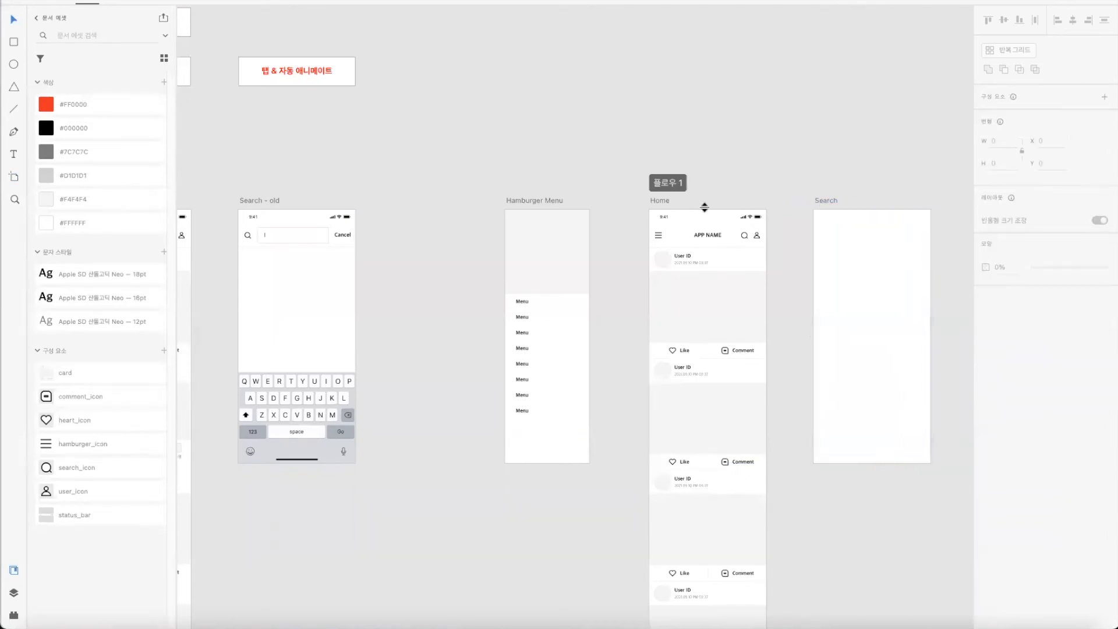
# Step: Copy the status bar from the Home artboard into the Search artboard
pyautogui.click(727, 220)
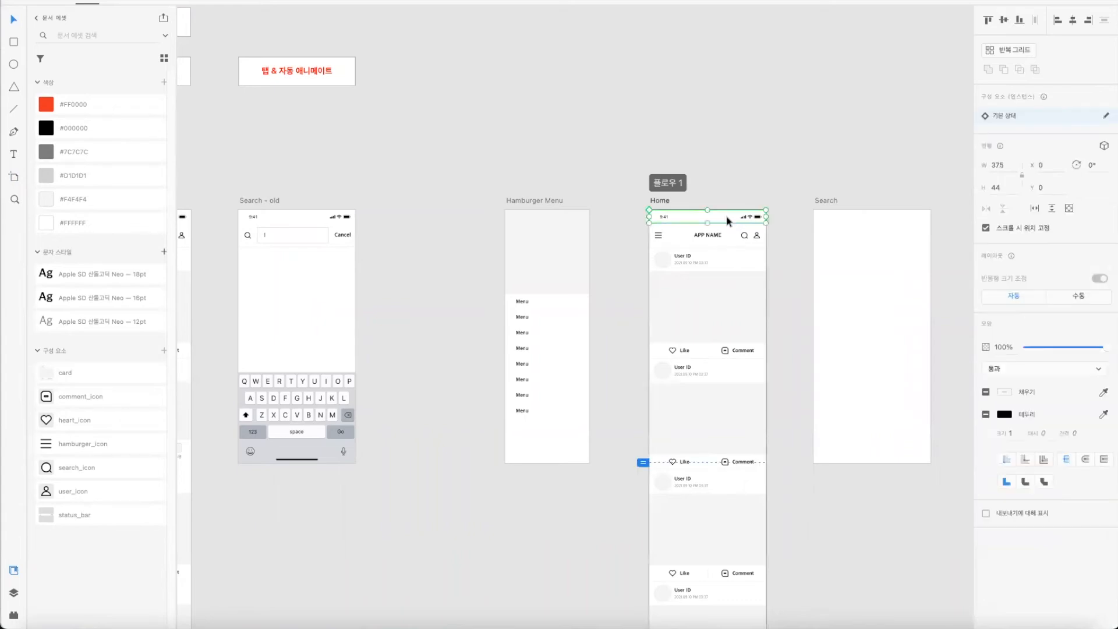
pyautogui.hotkey('ctrl', 'c')
pyautogui.click(857, 233)
pyautogui.hotkey('ctrl', 'v')
pyautogui.click(879, 141)
pyautogui.moveTo(812, 159); pyautogui.dragTo(798, 161)
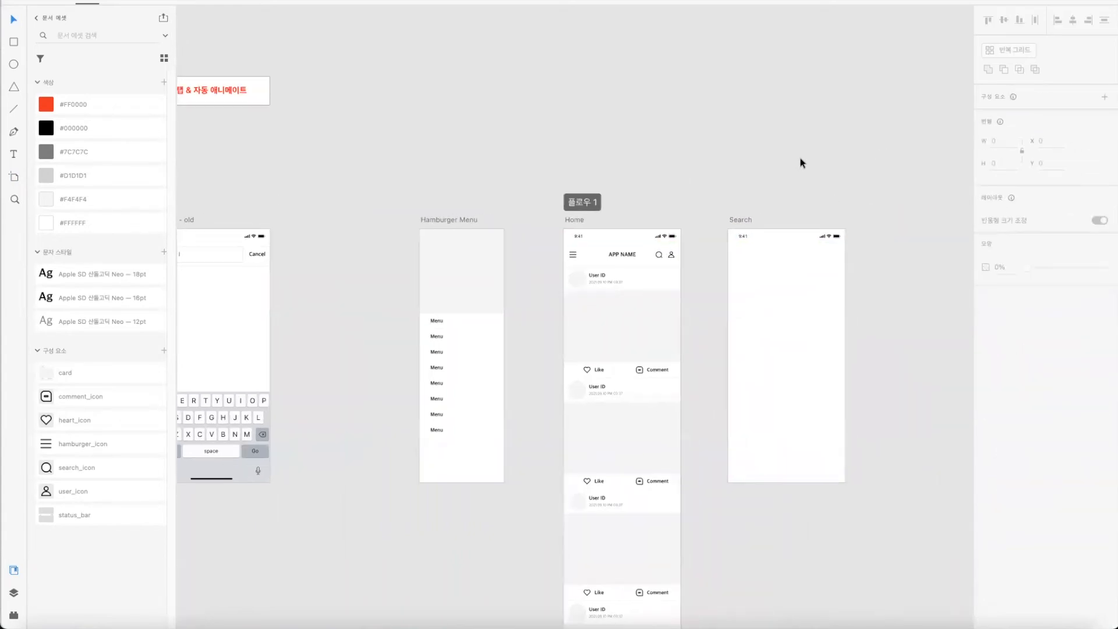
# Step: Copy the APP NAME header group from the Home artboard into the Search artboard
pyautogui.click(650, 262)
pyautogui.hotkey('ctrl', 'c')
pyautogui.click(811, 292)
pyautogui.hotkey('ctrl', 'v')
pyautogui.click(824, 213)
pyautogui.moveTo(384, 143); pyautogui.dragTo(529, 131)
pyautogui.moveTo(911, 125); pyautogui.dragTo(744, 141)
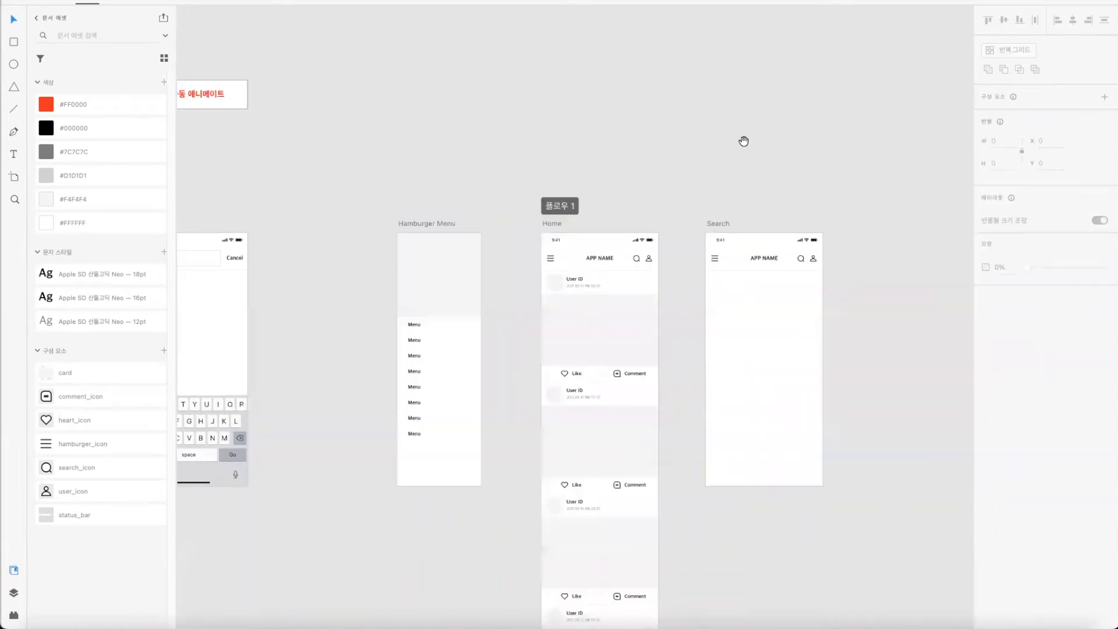
# Step: In the Search artboard's header, left-align the search icon with the hamburger icon and delete the hamburger icon
pyautogui.click(744, 260)
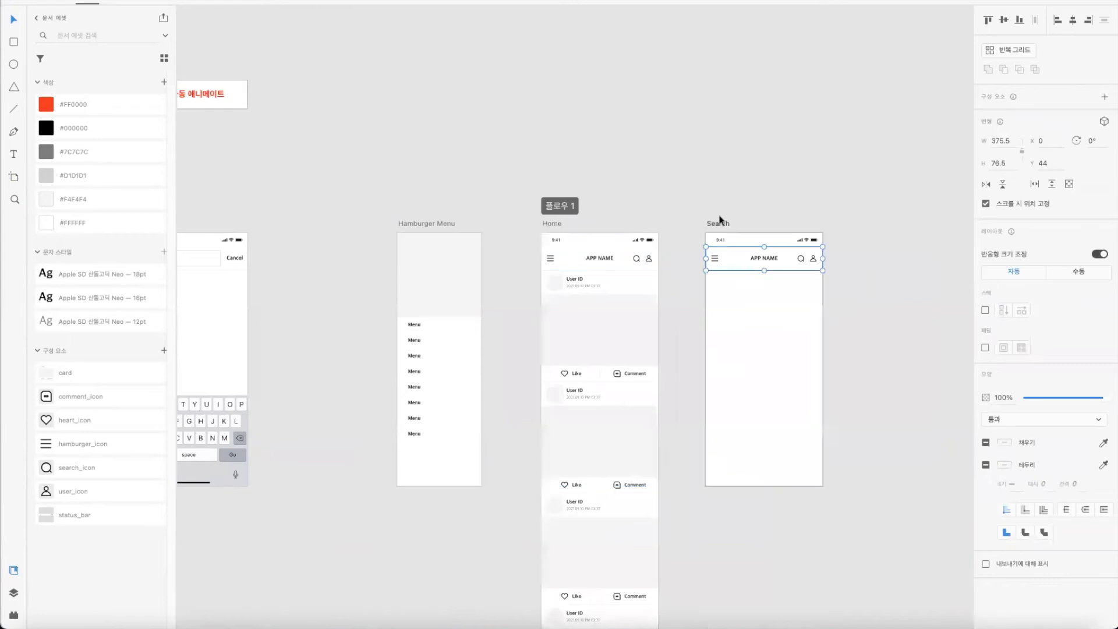
pyautogui.click(871, 268)
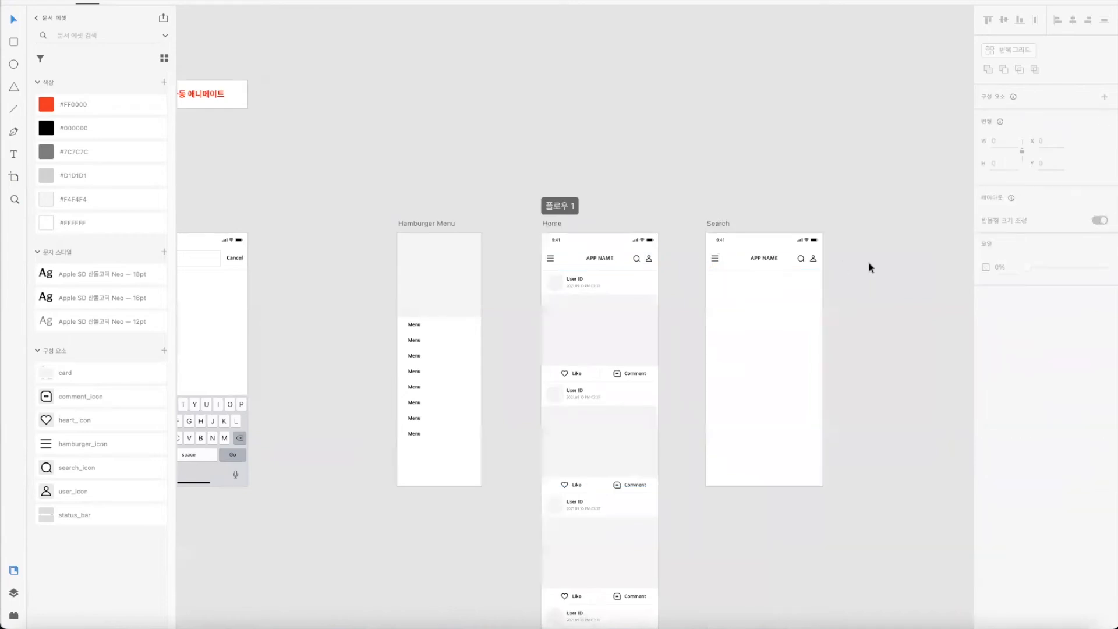
pyautogui.click(765, 264)
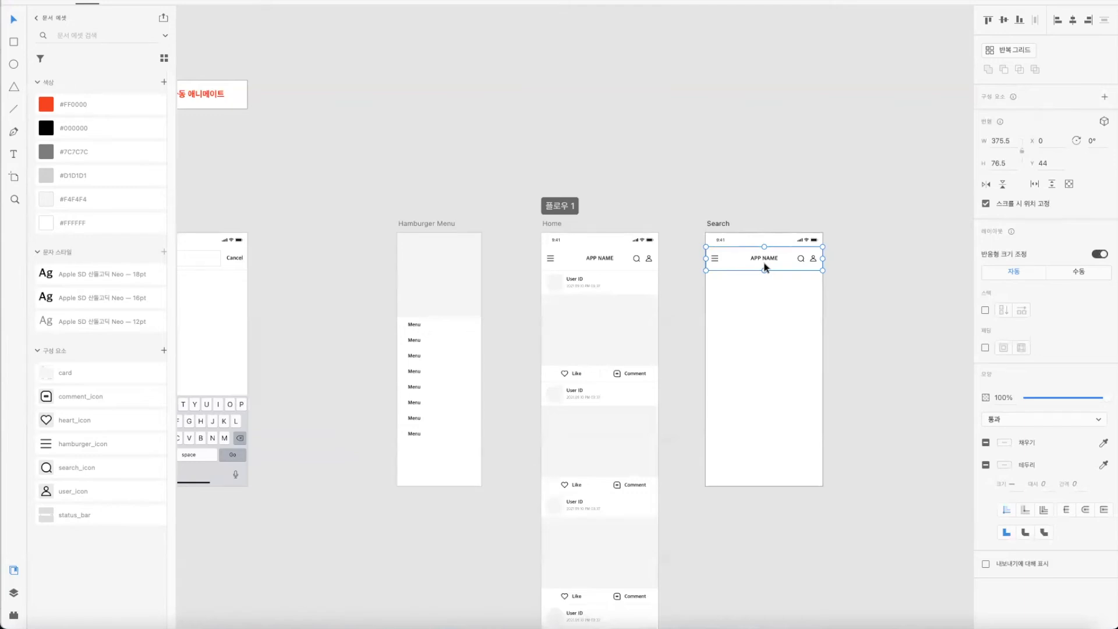
pyautogui.click(844, 337)
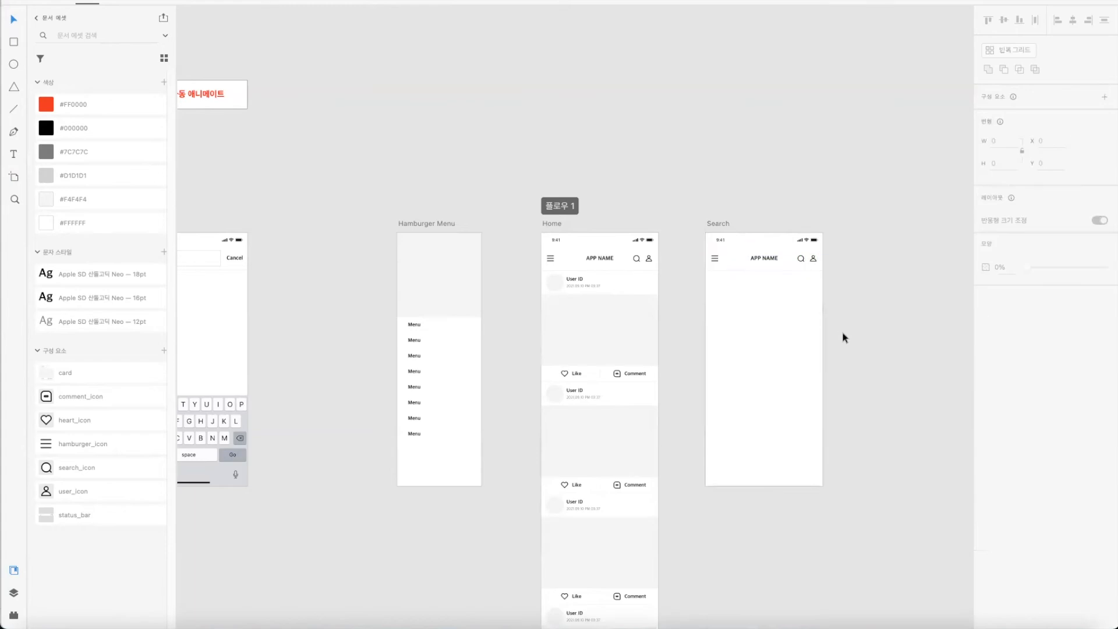
pyautogui.press('super+plus')
pyautogui.moveTo(924, 343); pyautogui.dragTo(707, 383)
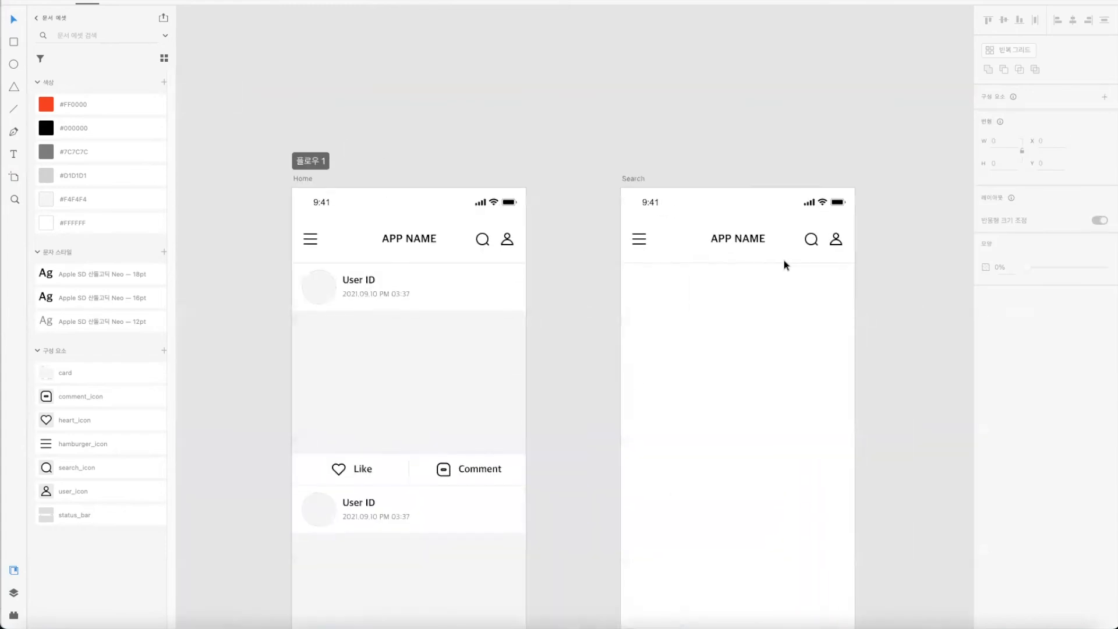
pyautogui.click(809, 245)
pyautogui.keyDown('shift'); pyautogui.click(639, 240); pyautogui.keyUp('shift')
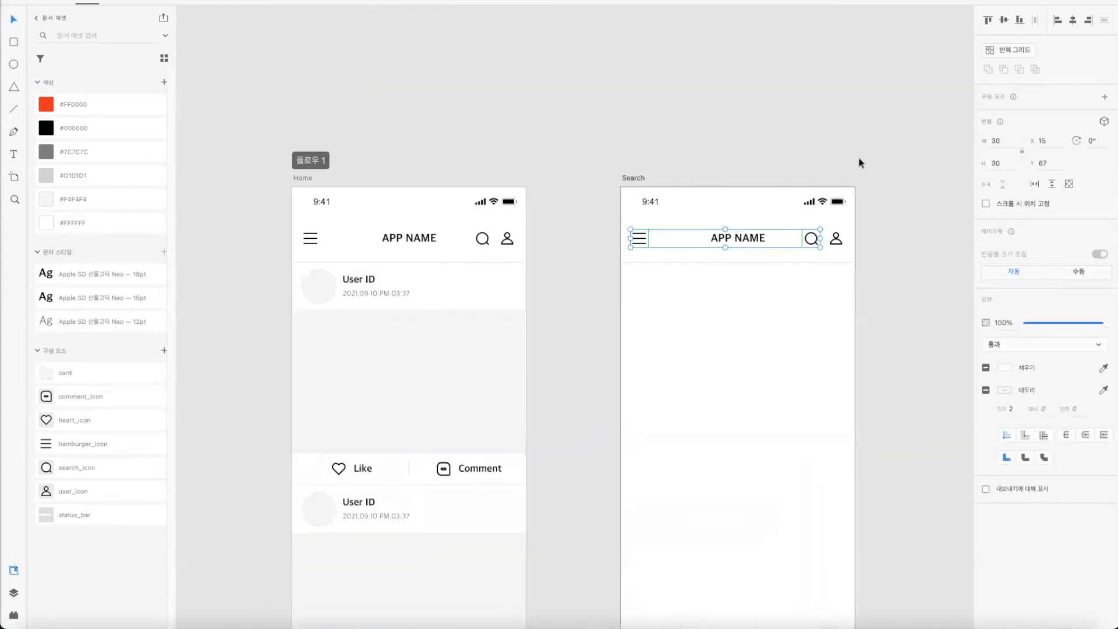
pyautogui.click(1058, 19)
pyautogui.click(641, 244)
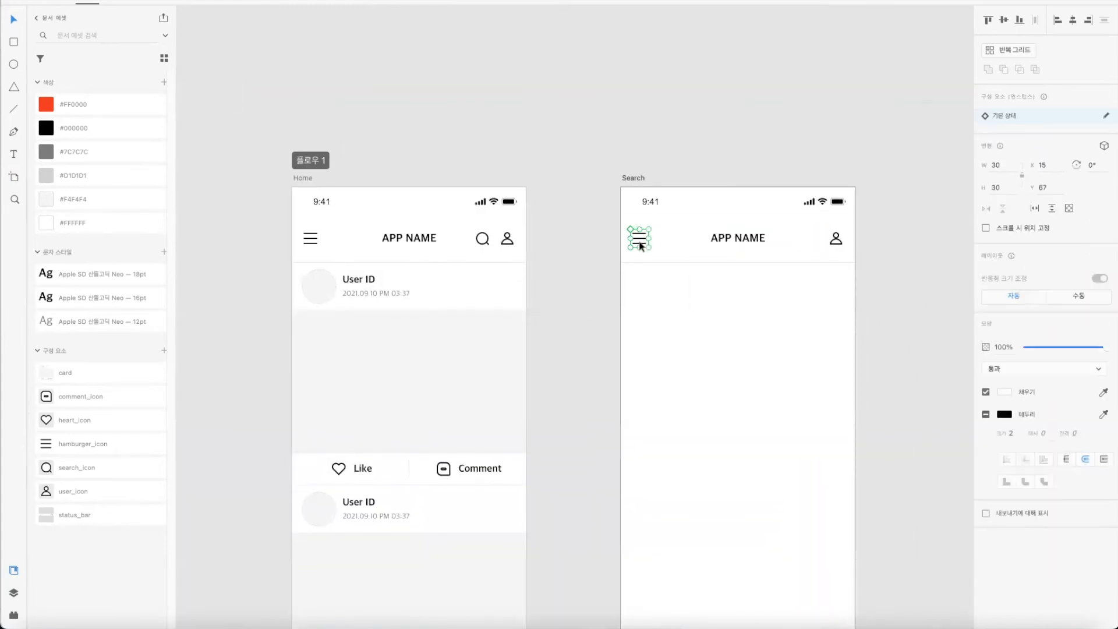
pyautogui.press('Delete')
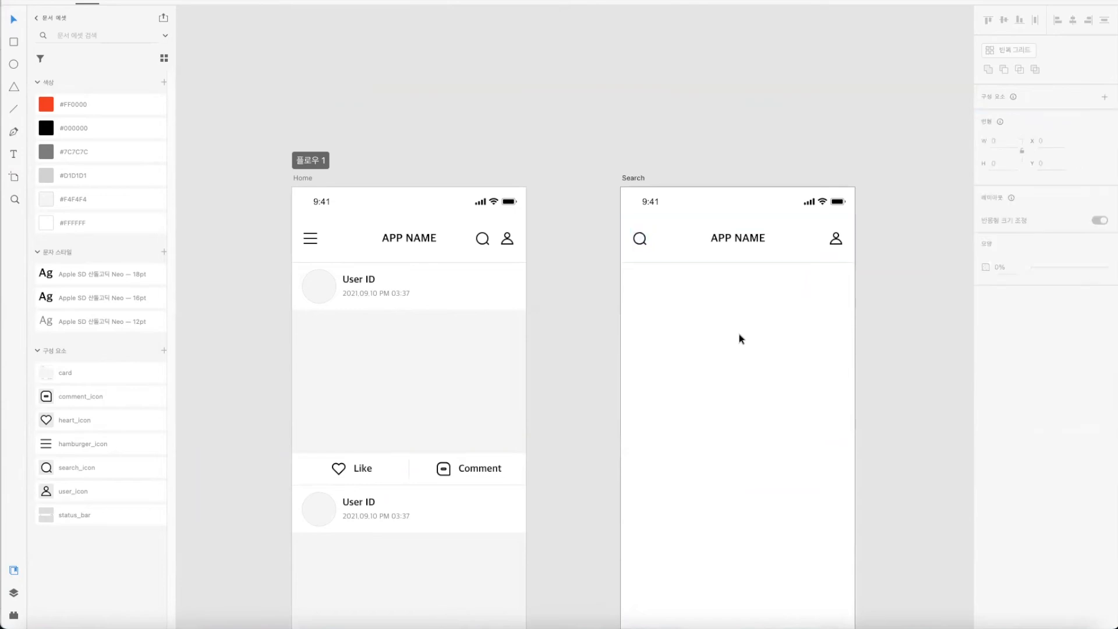
# Step: Replace the APP NAME text in the Search header with Cancel and right-align it with the user icon
pyautogui.doubleClick(739, 240)
pyautogui.write('Cancel')
pyautogui.press('Escape')
pyautogui.keyDown('shift'); pyautogui.click(831, 245); pyautogui.keyUp('shift')
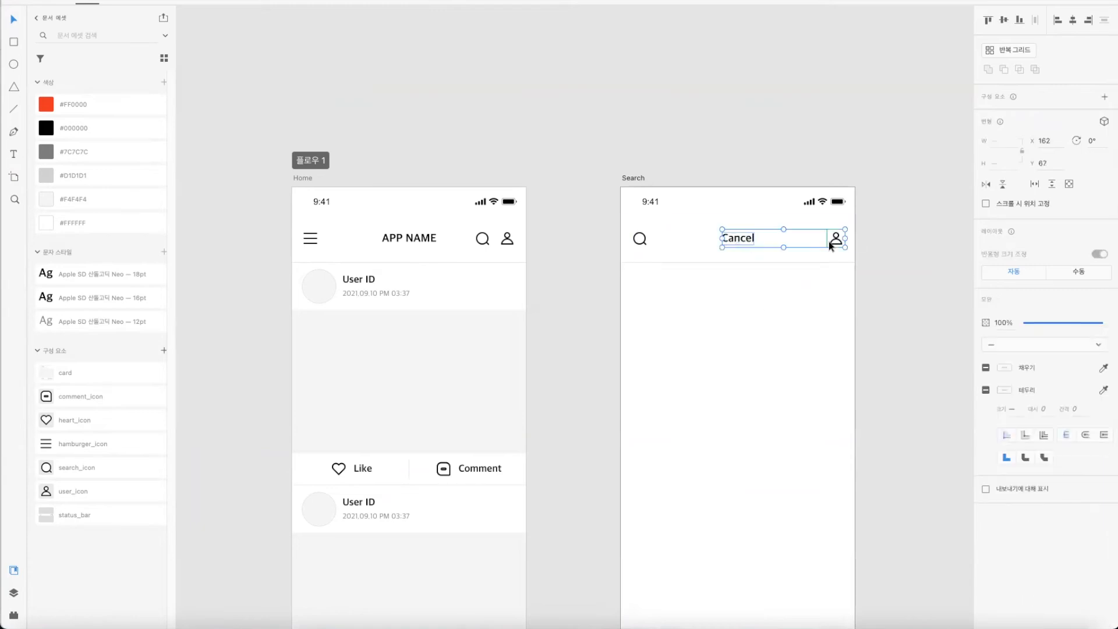
pyautogui.click(1088, 20)
pyautogui.click(880, 231)
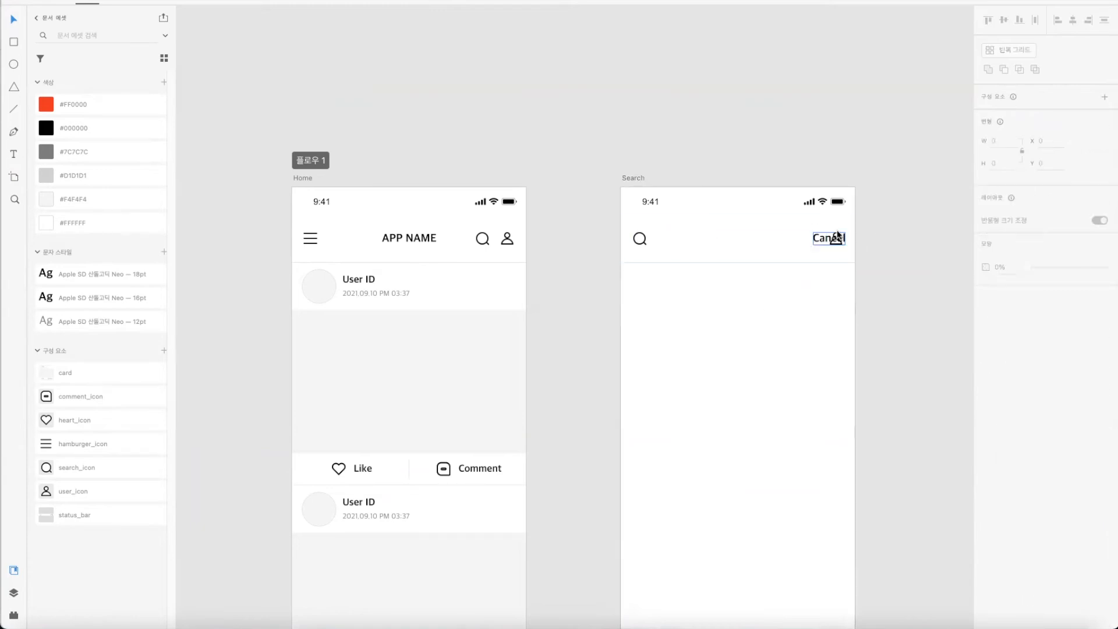
# Step: Delete the user icon from the Search header and set the Cancel text to Regular weight
pyautogui.click(837, 235)
pyautogui.click(837, 239)
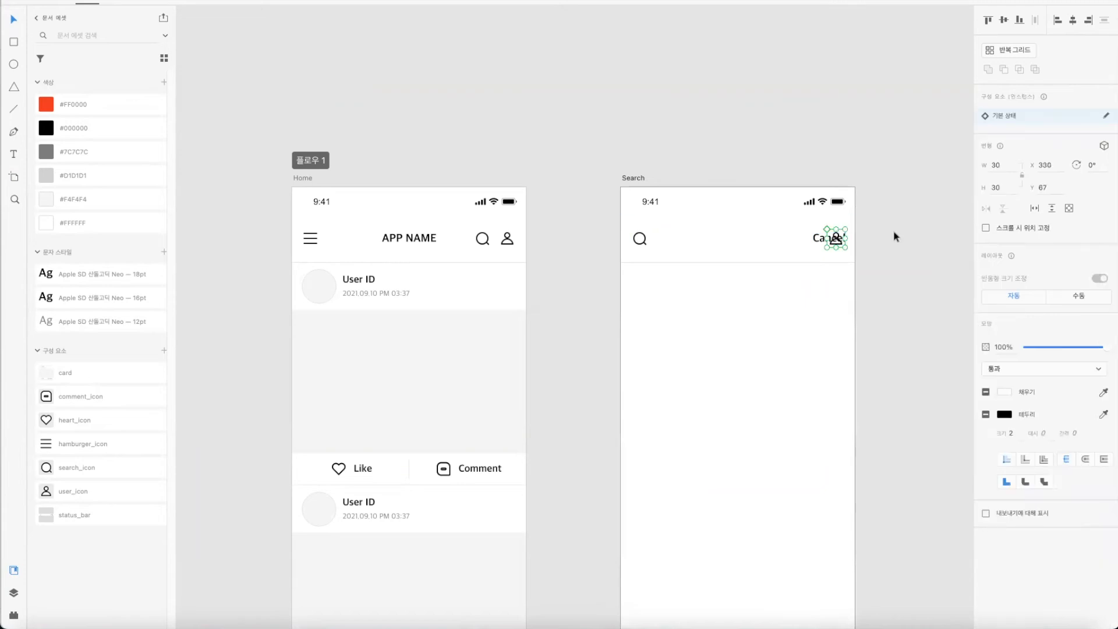
pyautogui.press('Delete')
pyautogui.click(844, 238)
pyautogui.click(880, 221)
pyautogui.click(841, 239)
pyautogui.click(896, 245)
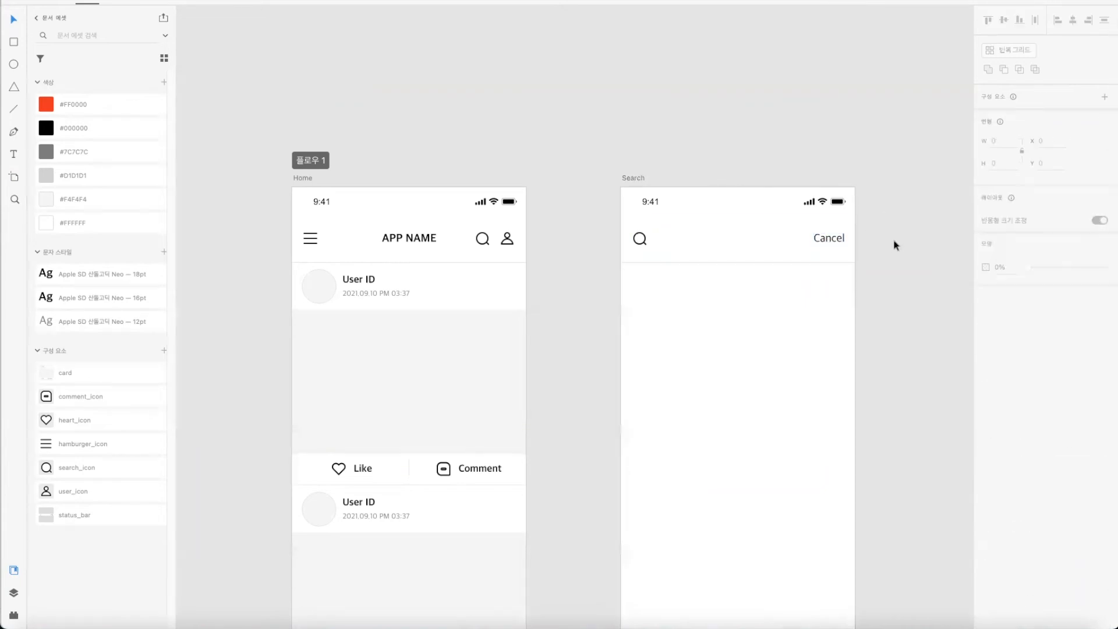
# Step: Draw a rectangle about 234 by 47 between the search icon and Cancel in the Search header, modelled on the old Search artboard
pyautogui.click(688, 247)
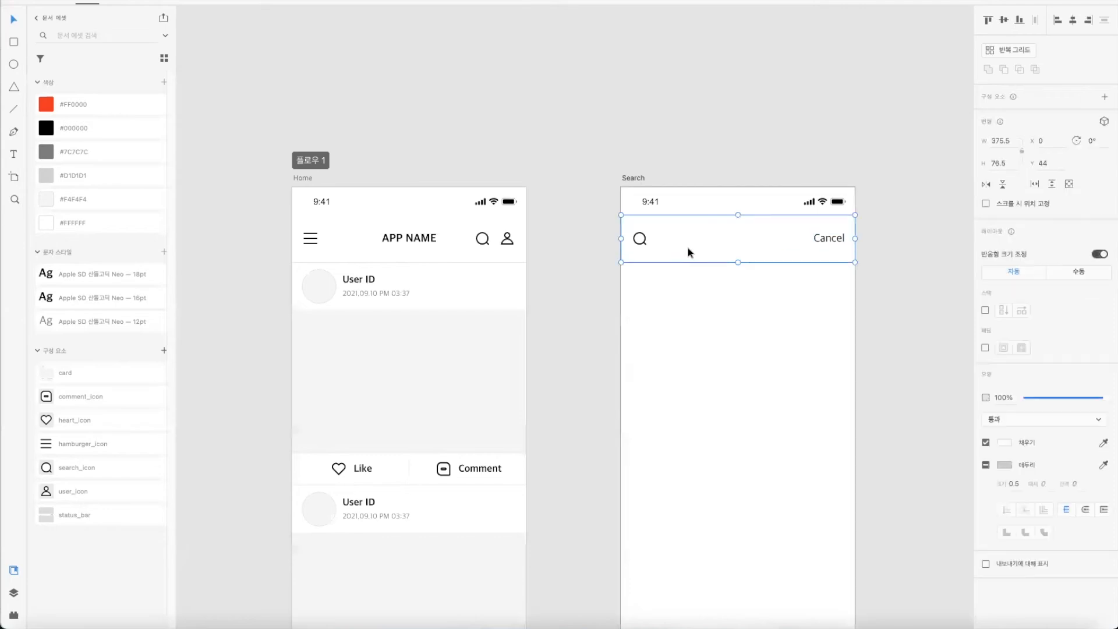
pyautogui.click(583, 317)
pyautogui.click(13, 45)
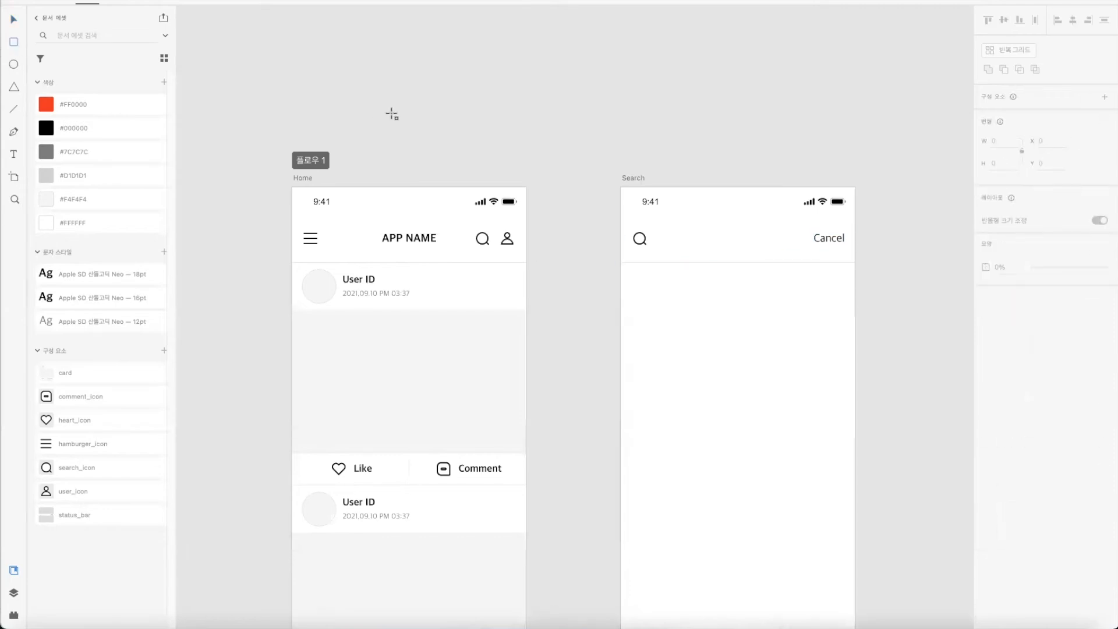
pyautogui.click(13, 21)
pyautogui.hscroll(-15, 480, 107)
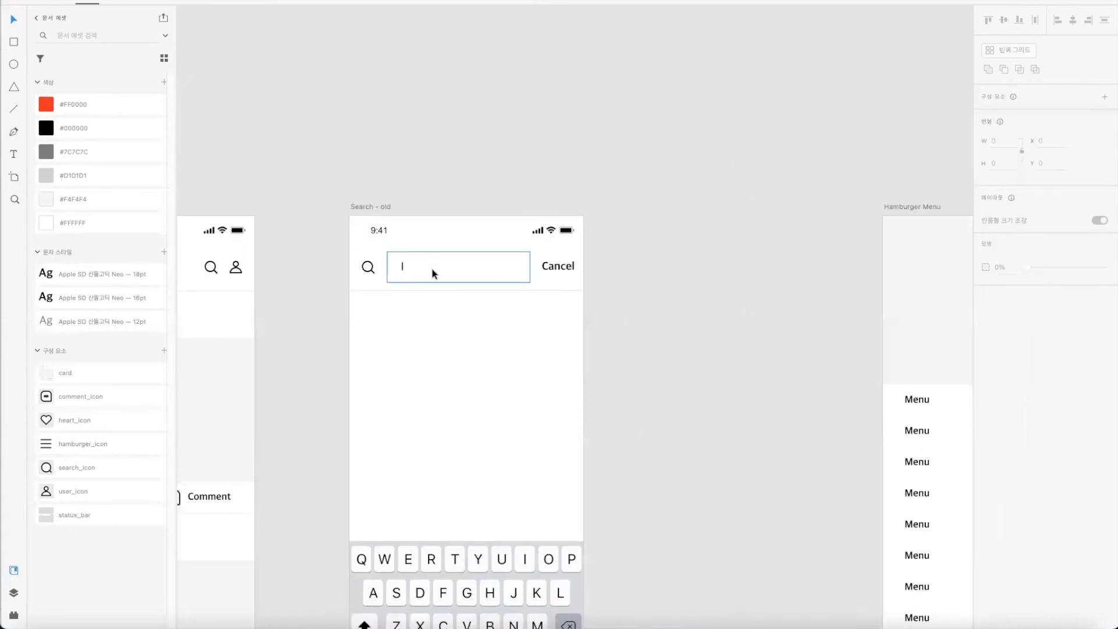
pyautogui.moveTo(894, 104); pyautogui.dragTo(555, 99)
pyautogui.hscroll(10, 554, 98)
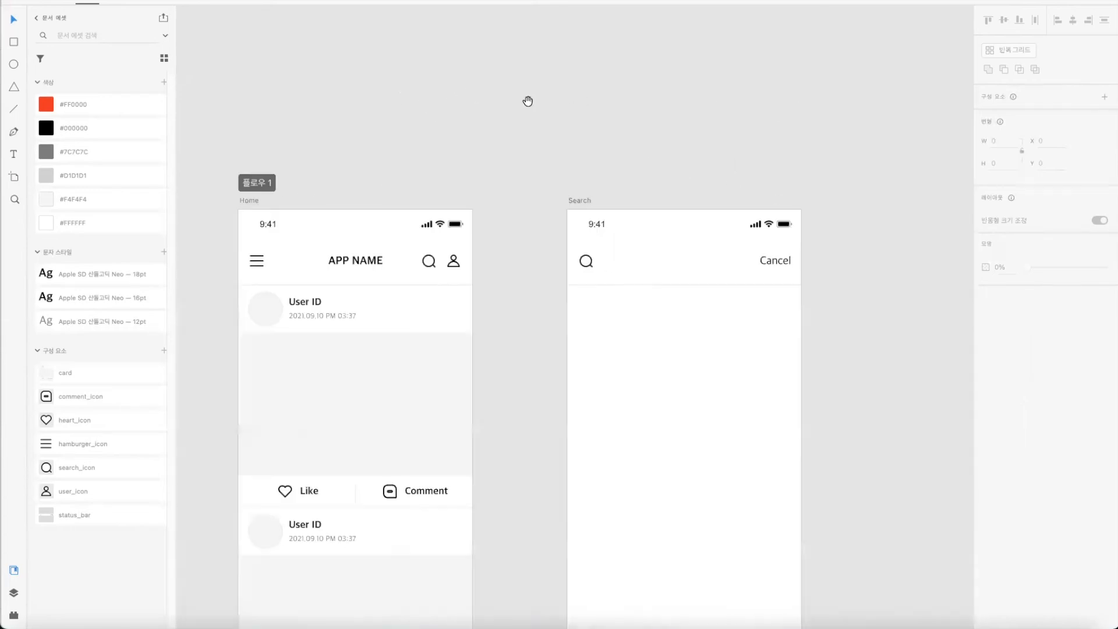
pyautogui.press('r')
pyautogui.moveTo(593, 249); pyautogui.dragTo(739, 279)
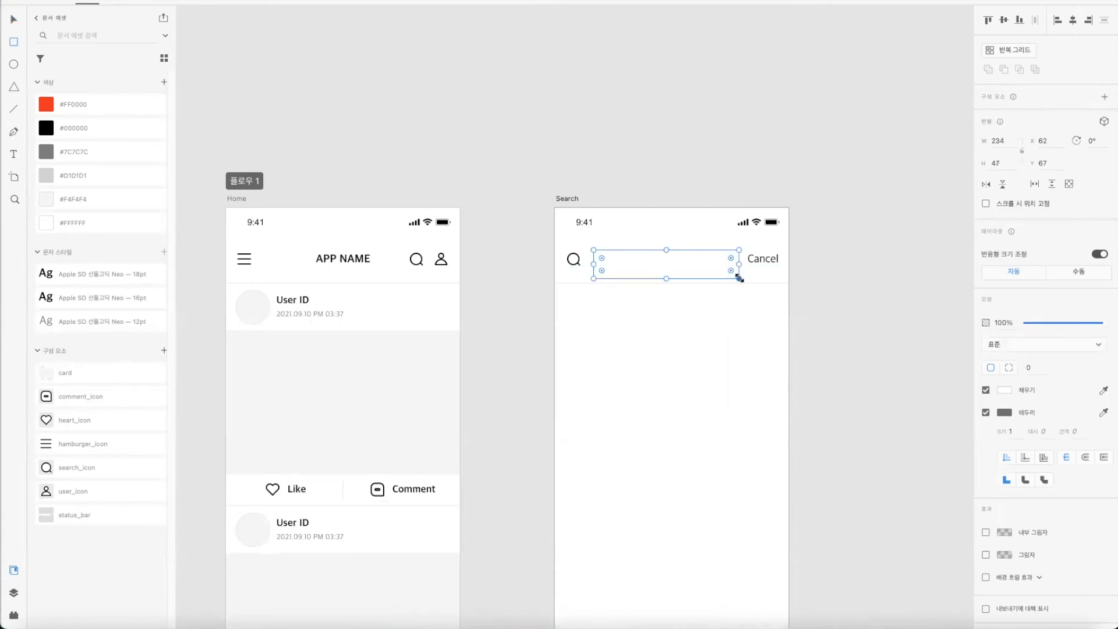
# Step: Set the search field rectangle's height to 50
pyautogui.click(14, 18)
pyautogui.click(1010, 168)
pyautogui.write('50')
pyautogui.press('Return')
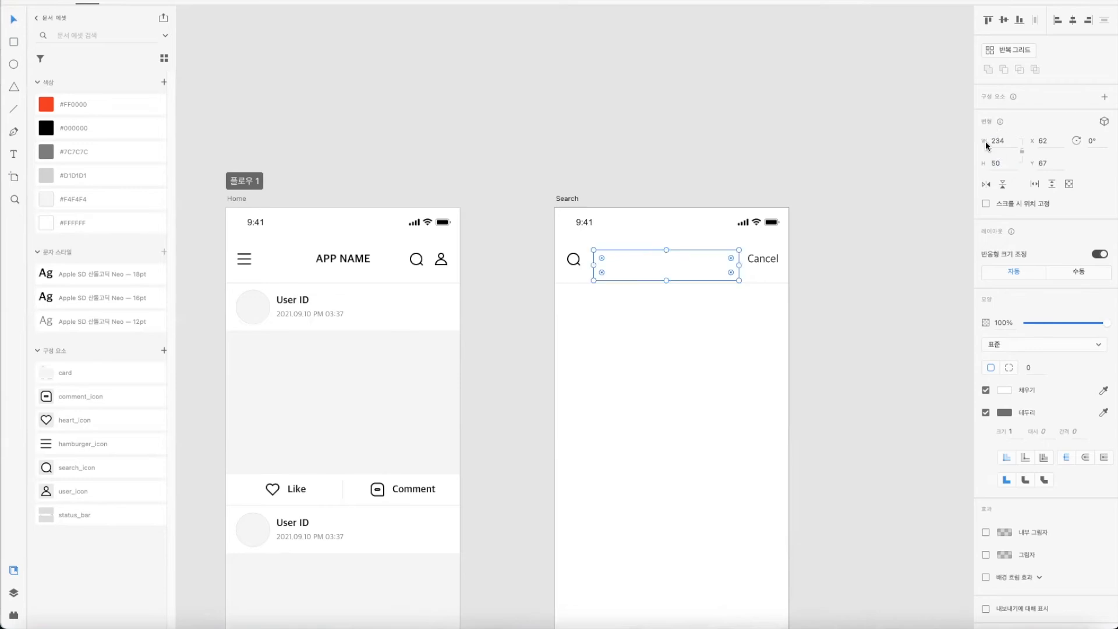
# Step: Try a width of 270 for the search field rectangle
pyautogui.click(993, 141)
pyautogui.write('270')
pyautogui.press('Return')
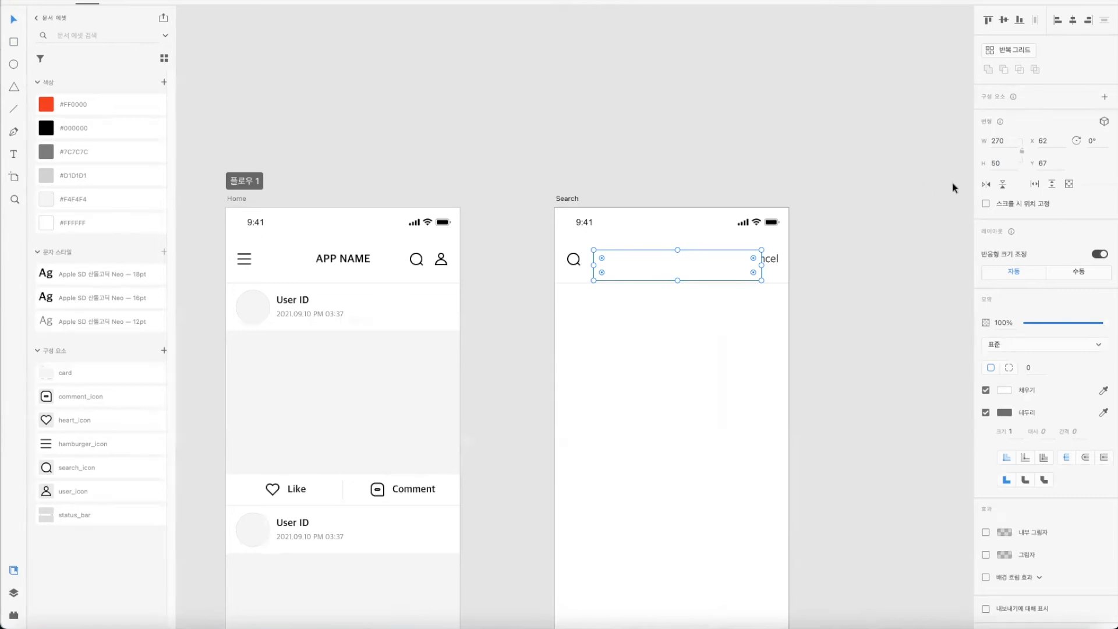
# Step: Set the search field rectangle's width to 230
pyautogui.doubleClick(1006, 141)
pyautogui.write('230')
pyautogui.press('Return')
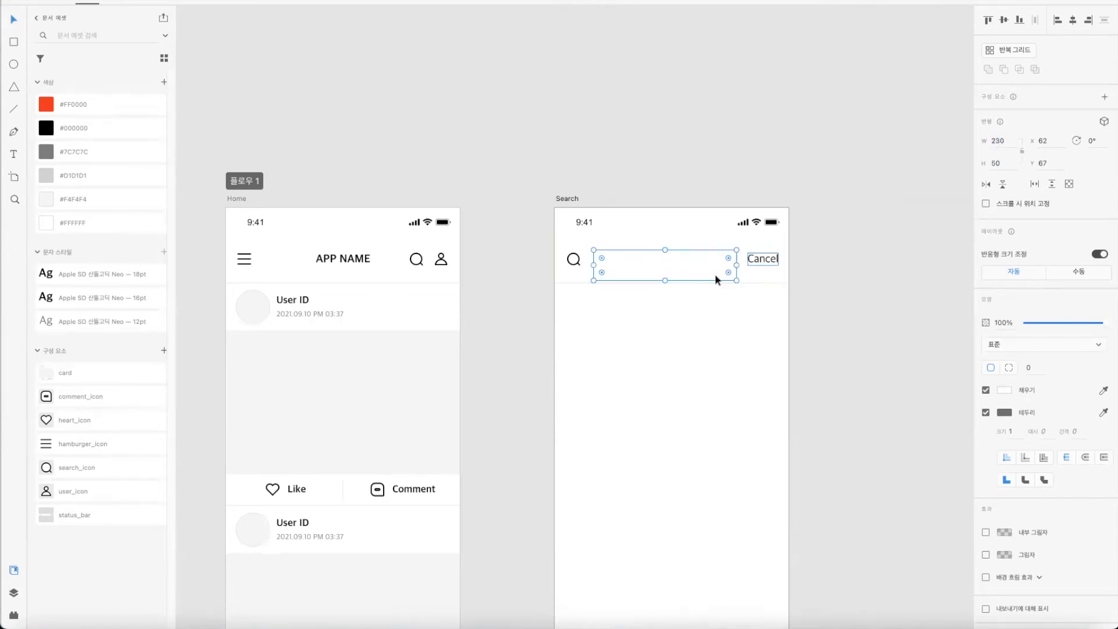
# Step: Centre the search field rectangle vertically with the Cancel text and place it at X 60, Y 57
pyautogui.moveTo(705, 271); pyautogui.dragTo(705, 271)
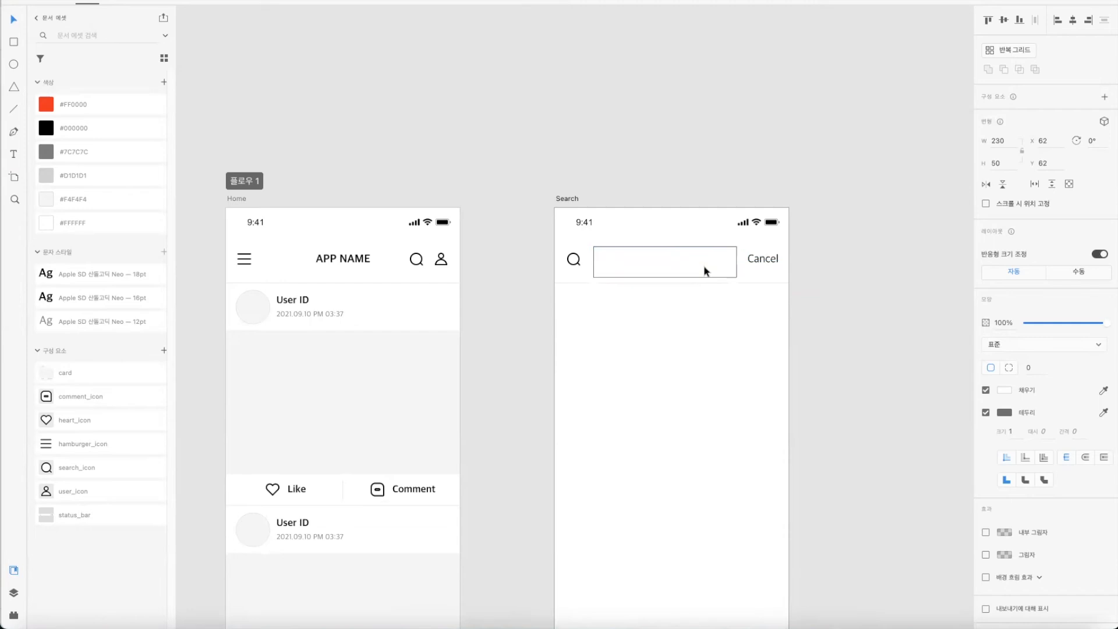
pyautogui.keyDown('shift'); pyautogui.click(780, 278); pyautogui.keyUp('shift')
pyautogui.click(1005, 20)
pyautogui.click(803, 211)
pyautogui.click(684, 264)
pyautogui.moveTo(684, 264); pyautogui.dragTo(683, 263)
pyautogui.click(830, 257)
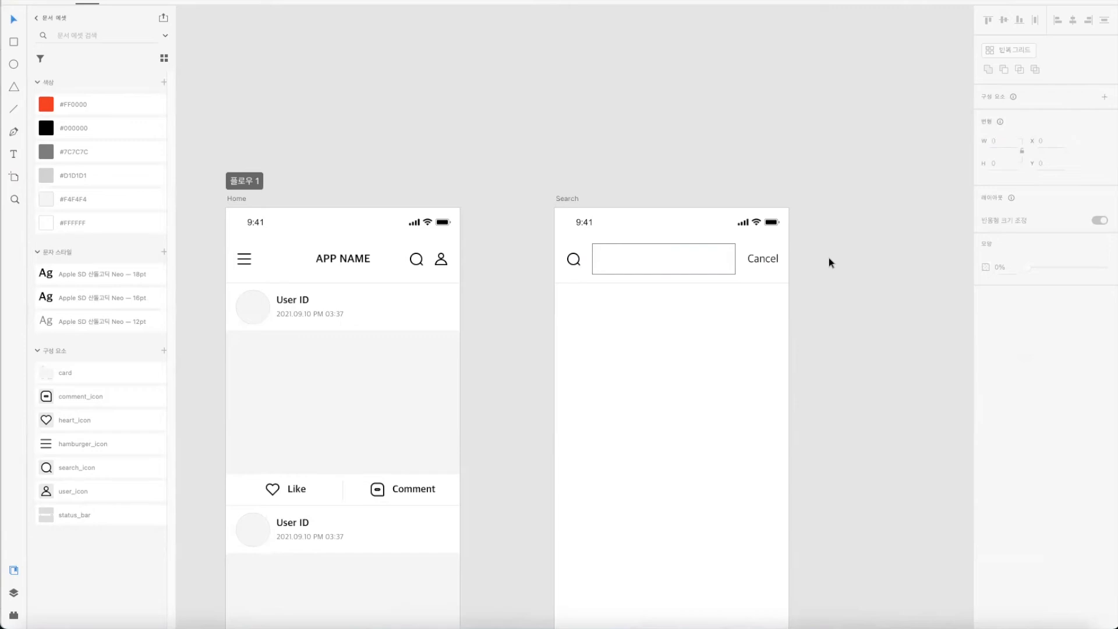
pyautogui.click(712, 261)
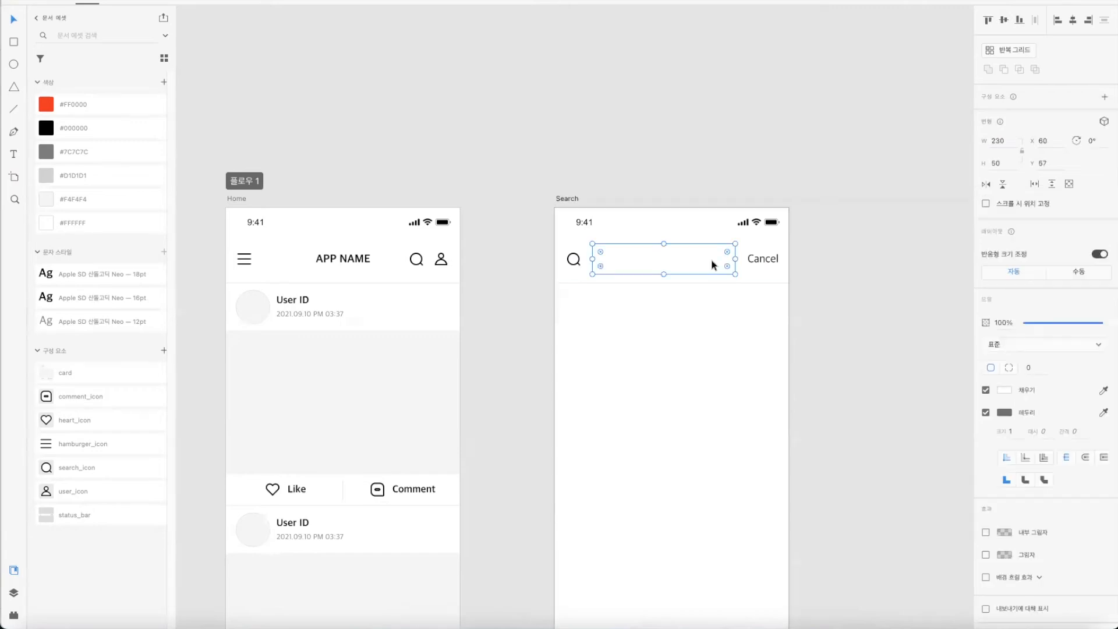
pyautogui.click(788, 193)
# Step: Change the search field rectangle's border colour to the light grey swatch, keeping its white fill
pyautogui.click(683, 270)
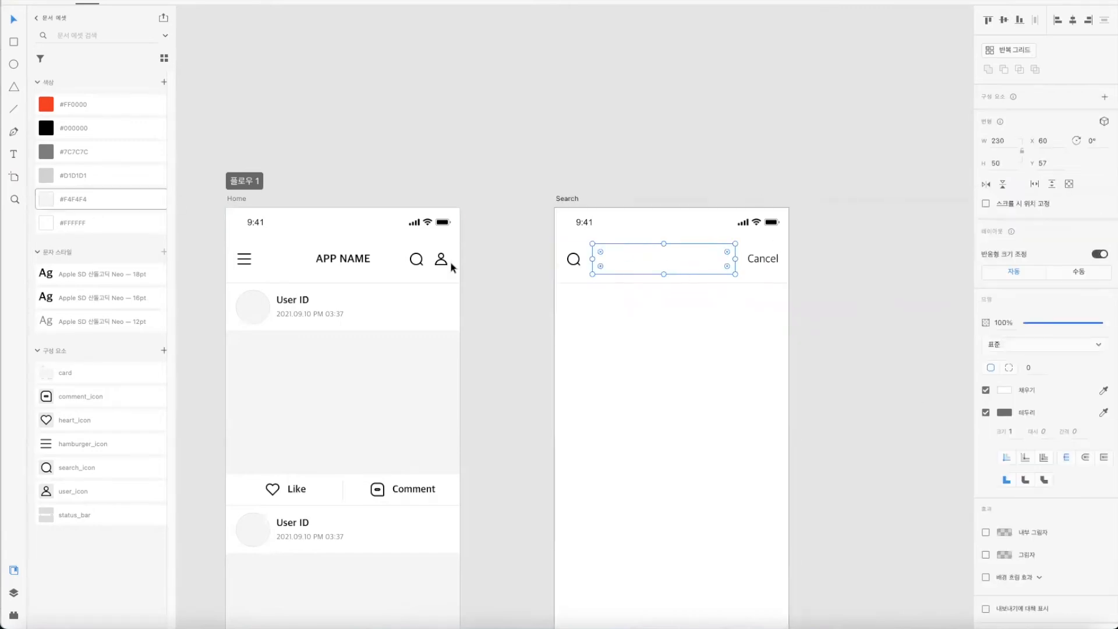
pyautogui.click(51, 176)
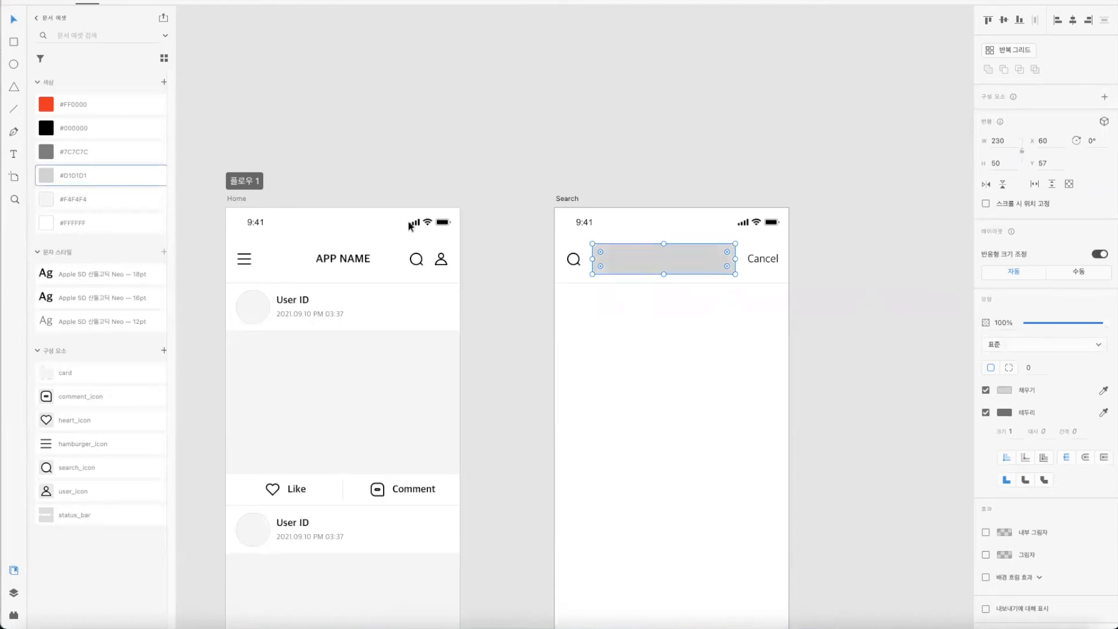
pyautogui.press('super+z')
pyautogui.click(1004, 412)
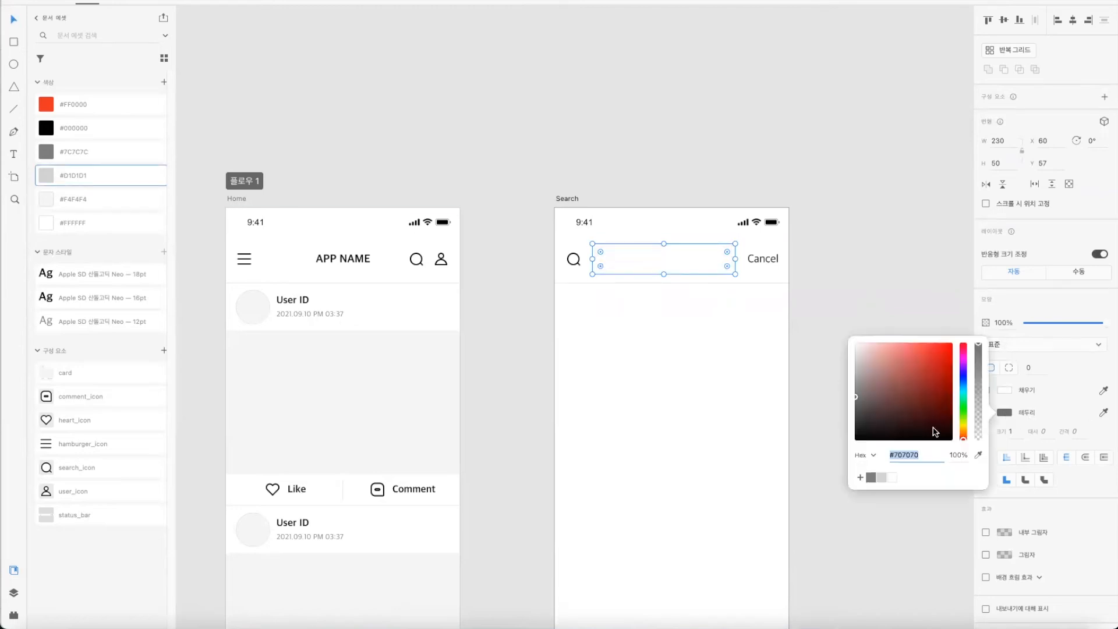
pyautogui.click(880, 478)
pyautogui.click(850, 206)
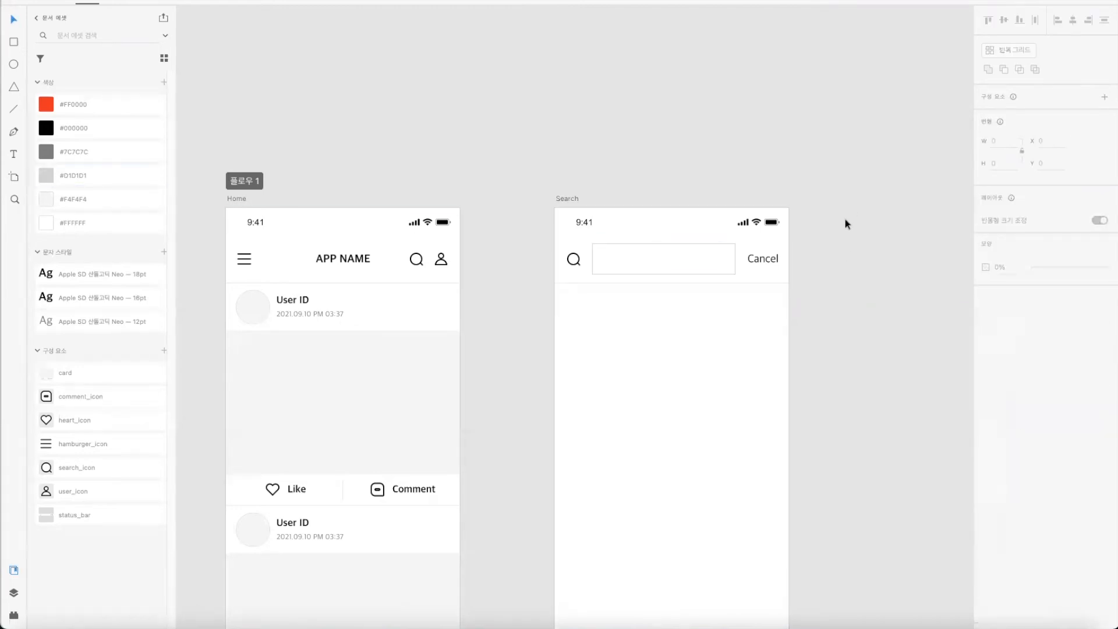
# Step: Duplicate the Cancel text into the search field and bring the copy to the front
pyautogui.click(769, 261)
pyautogui.moveTo(769, 261); pyautogui.dragTo(629, 260)
pyautogui.hotkey('ctrl', 'shift', ']')
# Step: Replace the text copied into the search field with a vertical bar (|) as a text cursor
pyautogui.doubleClick(625, 260)
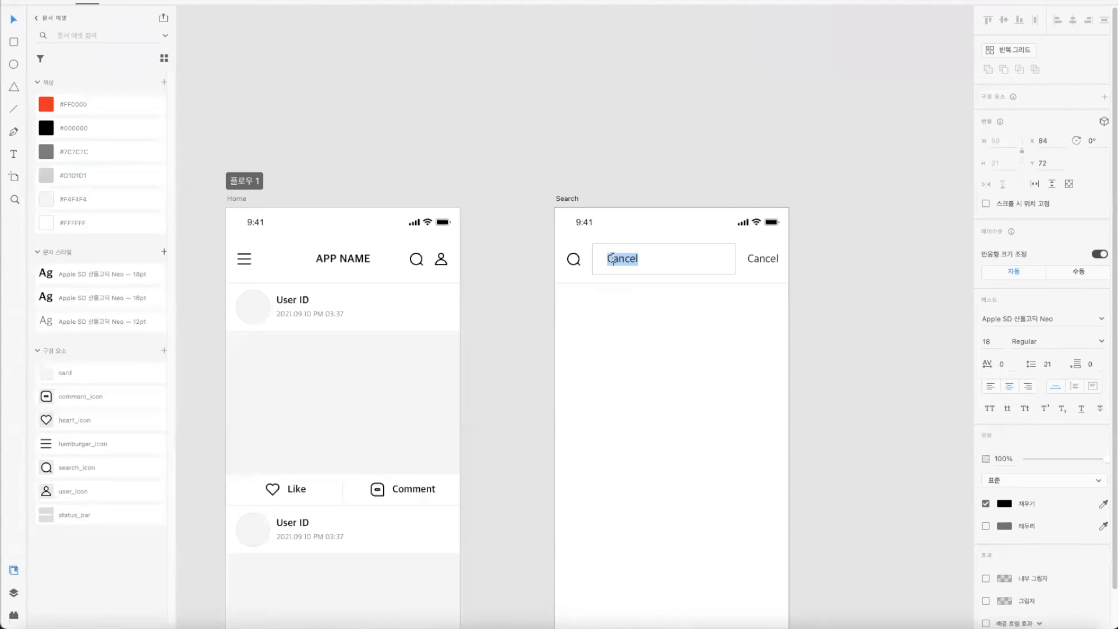
pyautogui.press('BackSpace')
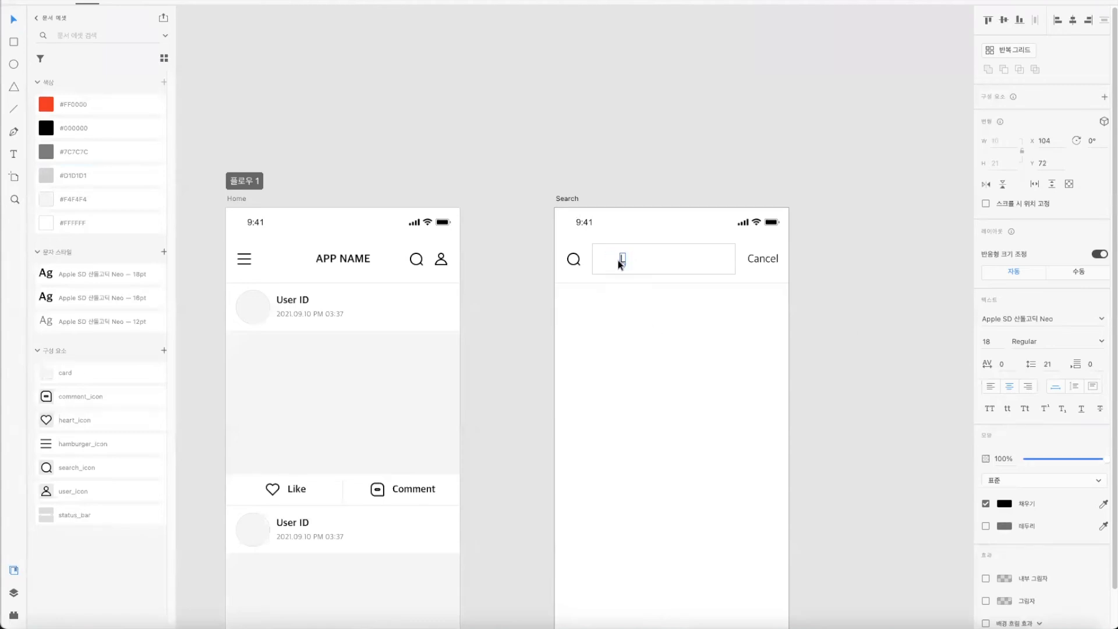
pyautogui.doubleClick(622, 260)
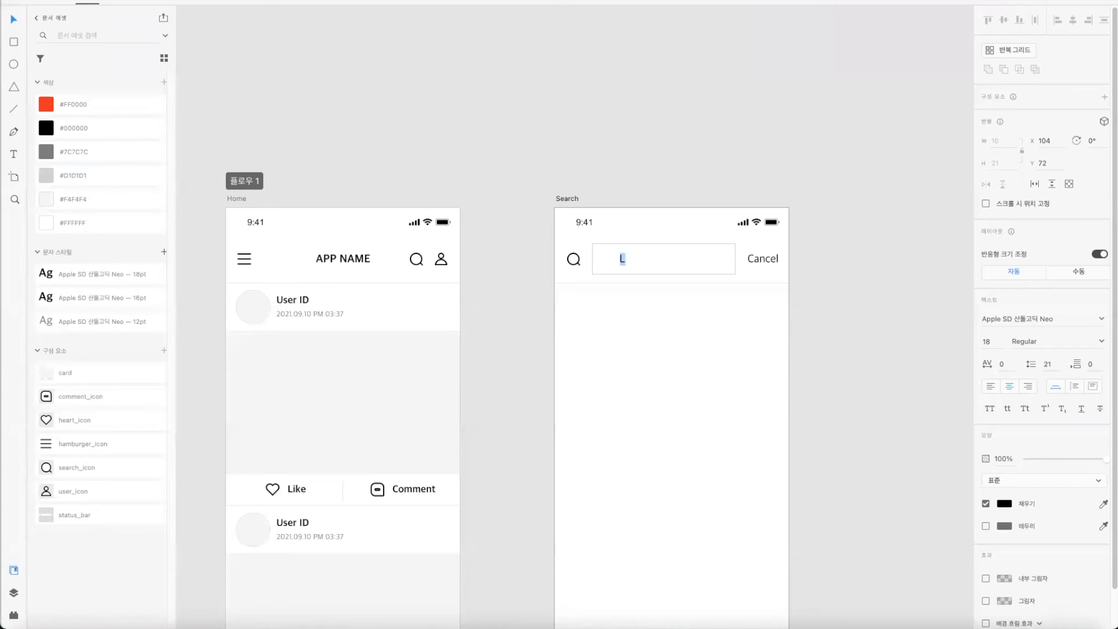
pyautogui.press('BackSpace')
pyautogui.click(625, 258)
pyautogui.click(670, 349)
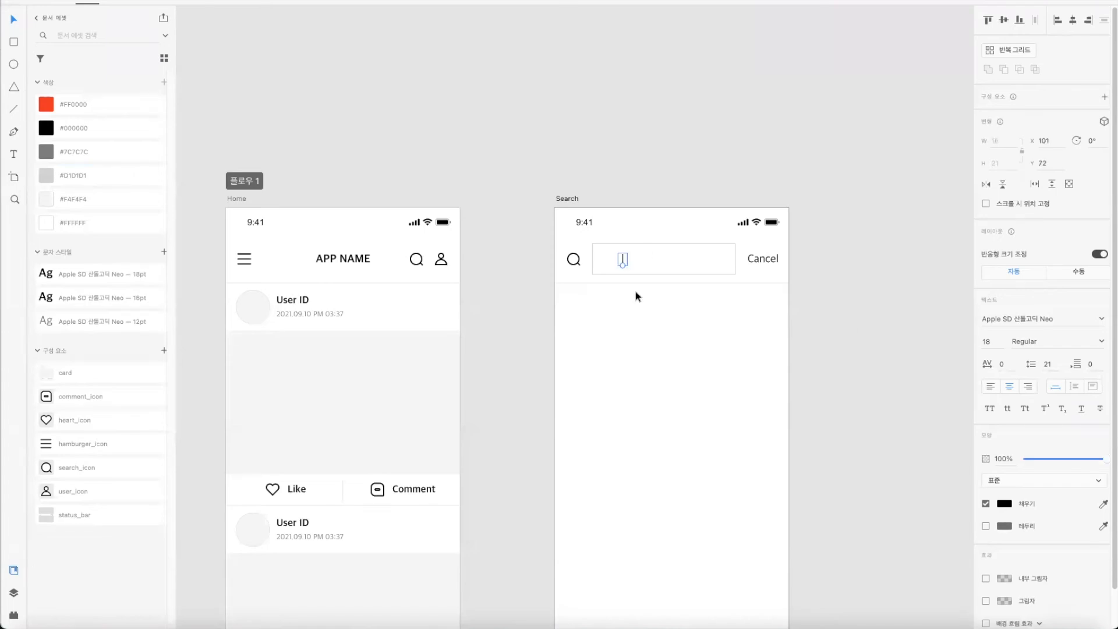
# Step: Move the cursor bar to the left end of the search field and left-align its text
pyautogui.moveTo(618, 260); pyautogui.dragTo(601, 259)
pyautogui.click(992, 389)
pyautogui.click(869, 317)
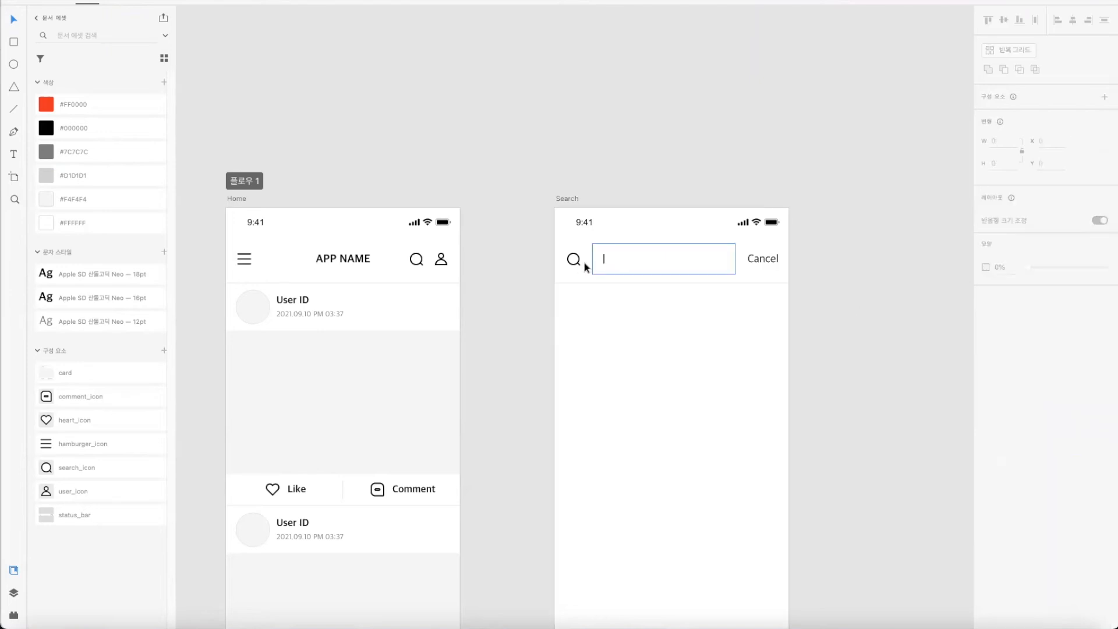
pyautogui.click(605, 263)
pyautogui.click(868, 282)
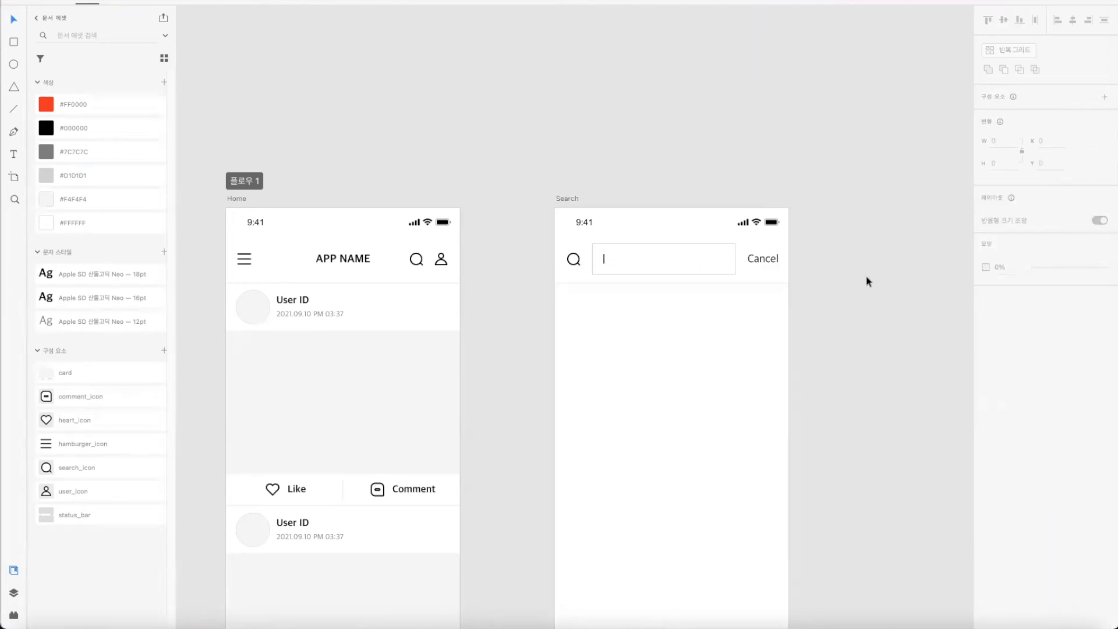
# Step: Review the Search artboard's header next to the Home and Hamburger Menu artboards
pyautogui.scroll(-4, 861, 313)
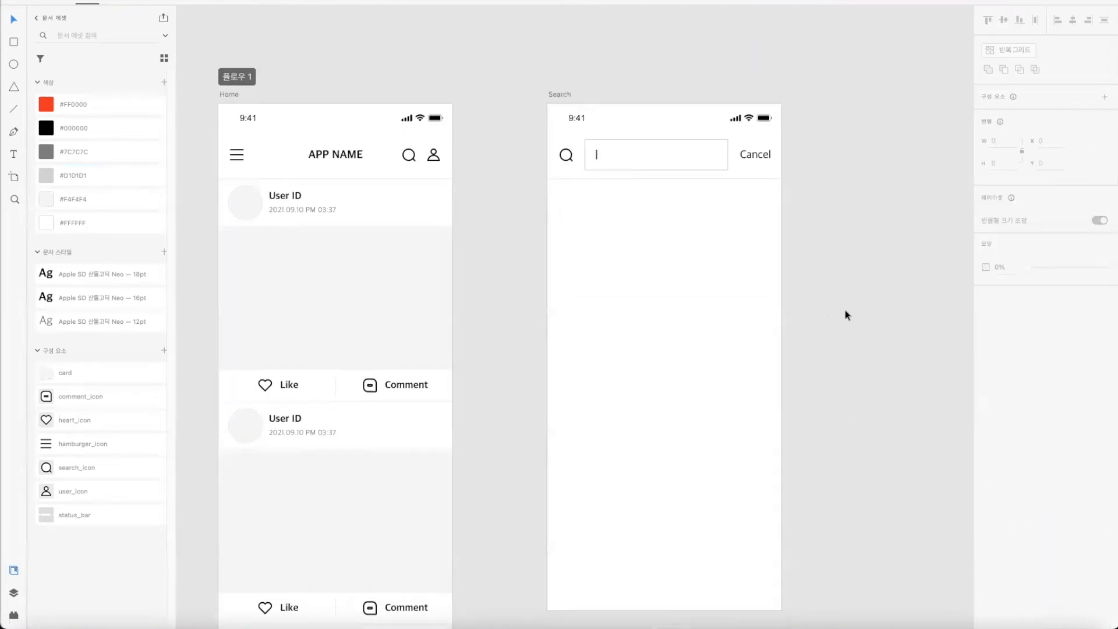
pyautogui.press('super+minus')
pyautogui.moveTo(732, 311); pyautogui.dragTo(938, 296)
pyautogui.press('super+minus')
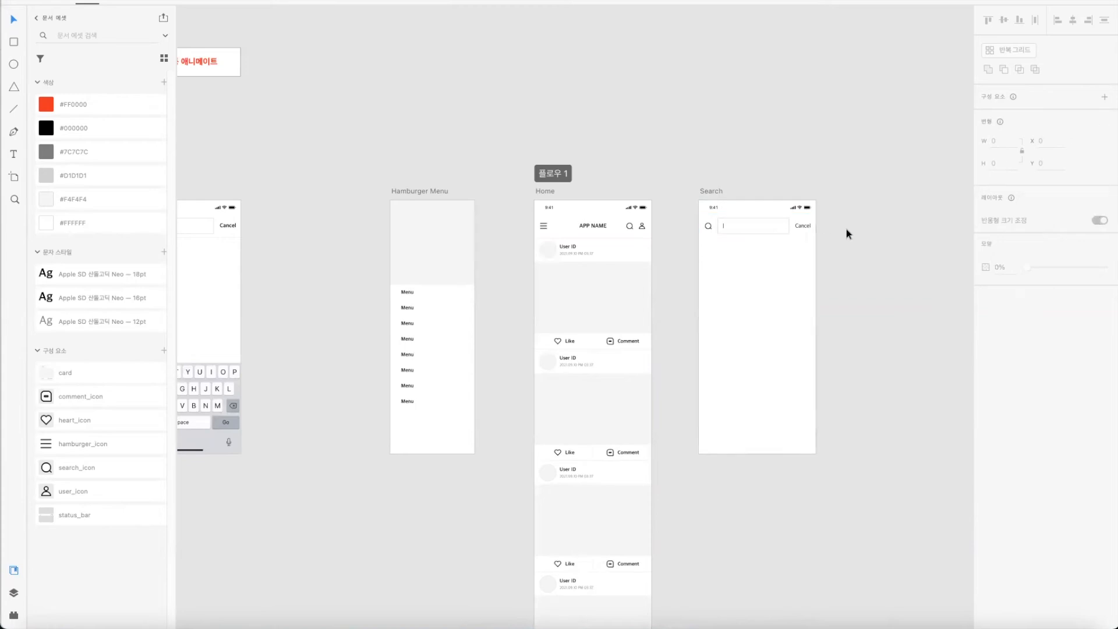
pyautogui.click(775, 236)
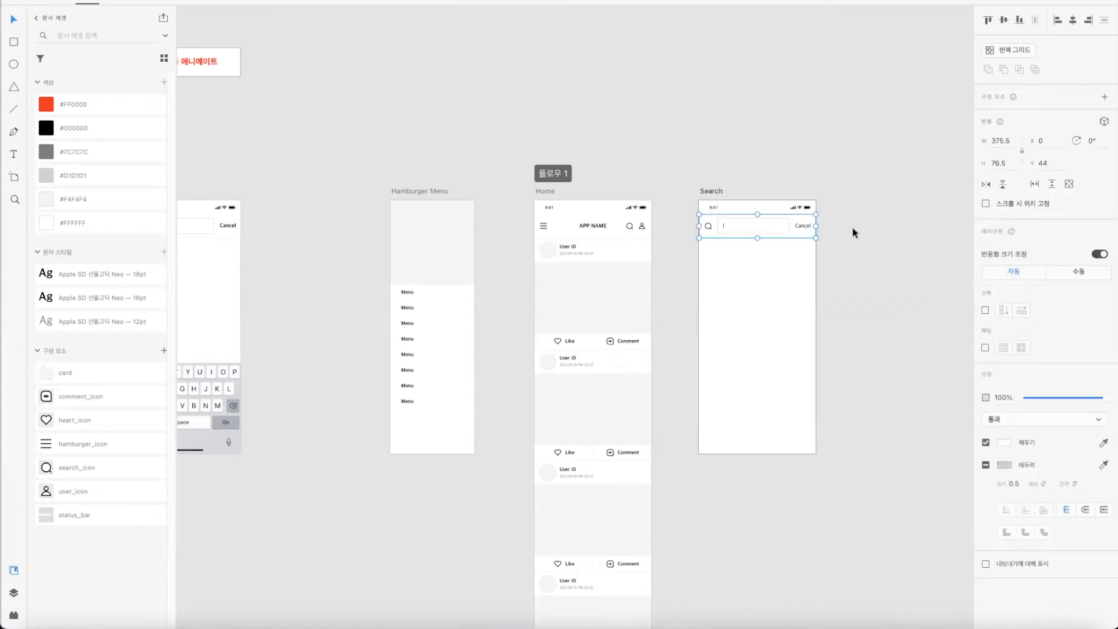
pyautogui.hotkey('ctrl', '=')
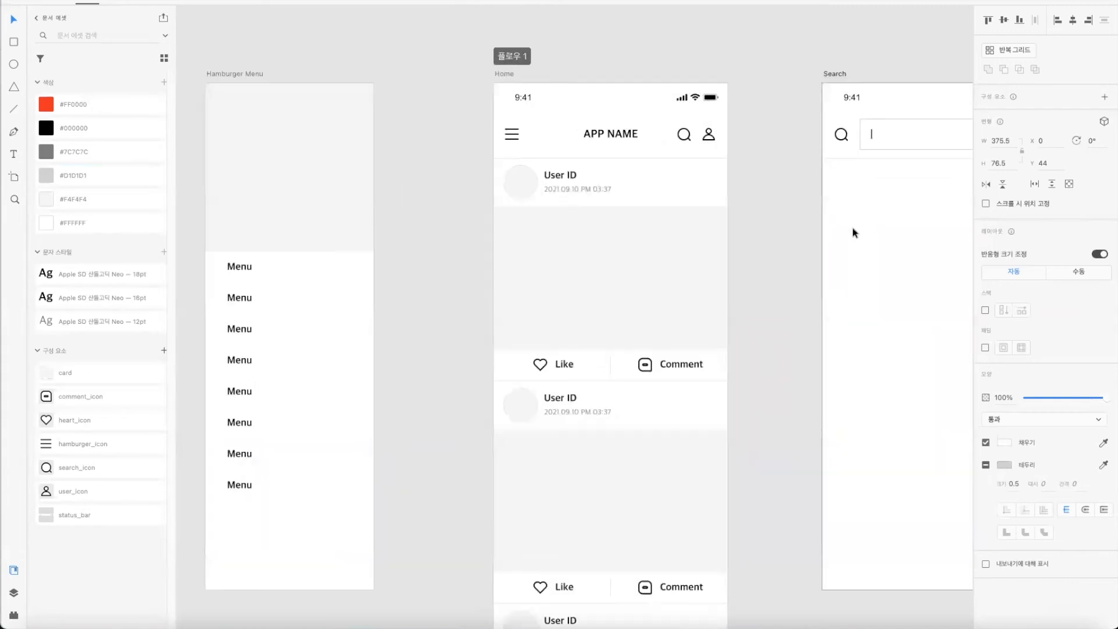
pyautogui.hscroll(6, 668, 247)
pyautogui.click(766, 291)
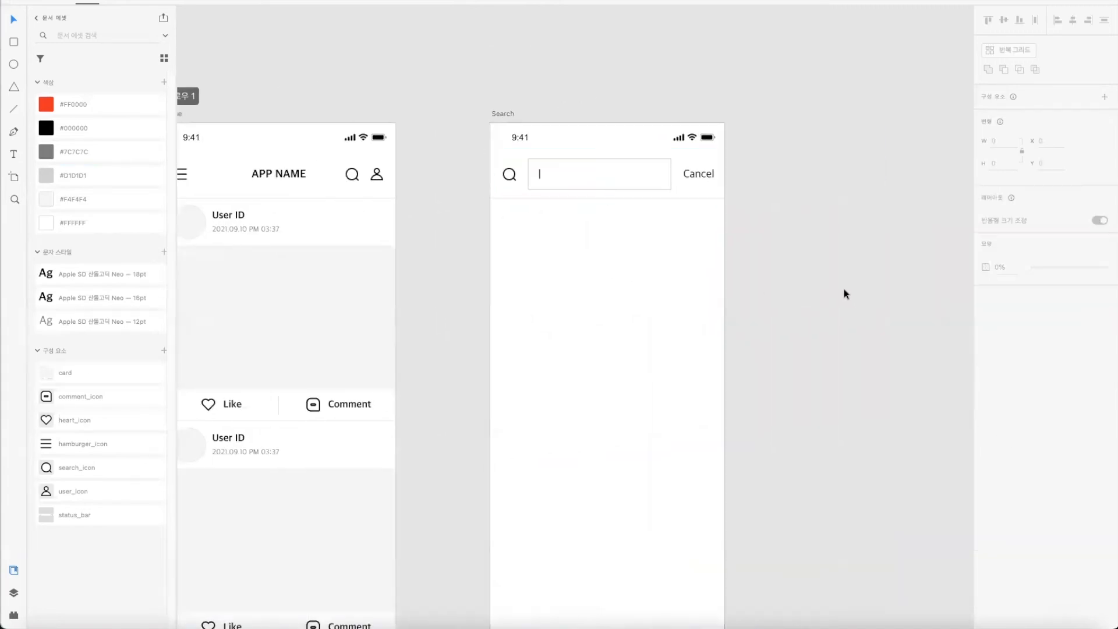
pyautogui.doubleClick(511, 177)
pyautogui.click(823, 216)
pyautogui.hotkey('ctrl', '-')
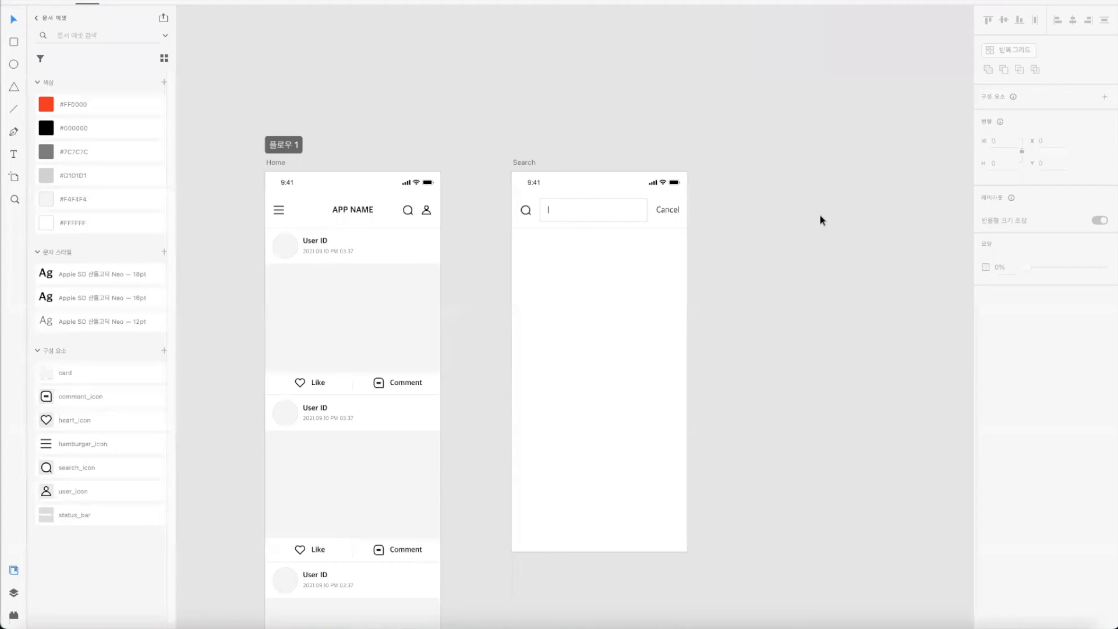
pyautogui.moveTo(393, 392); pyautogui.dragTo(556, 346)
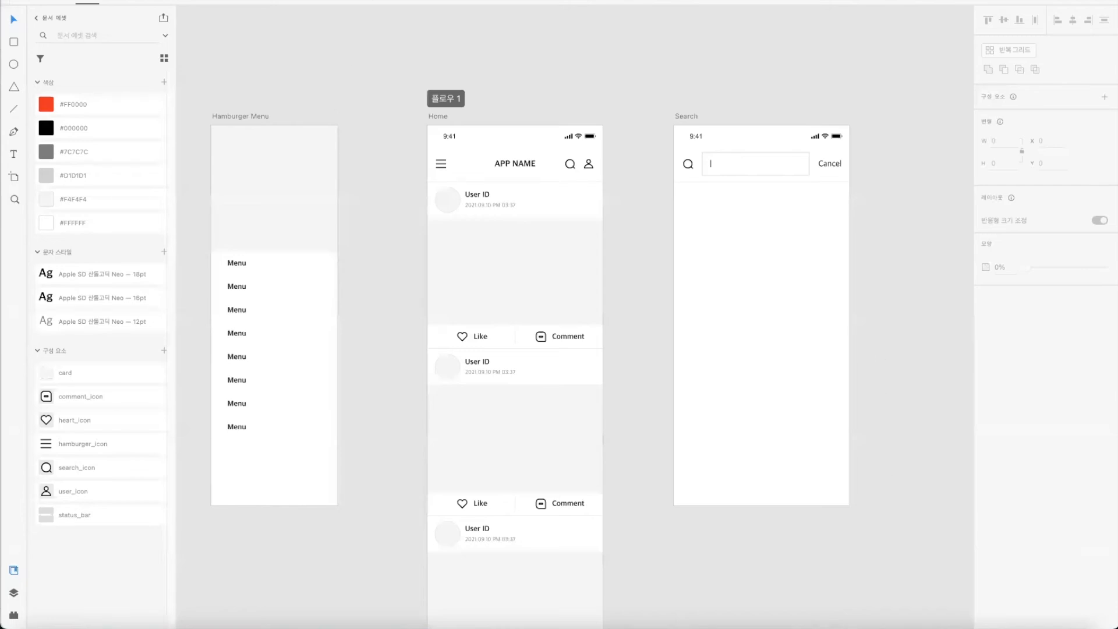
# Step: Open Apple's design resources web page through the option to get the Apple iOS UI kit
pyautogui.click(65, 0)
pyautogui.moveTo(75, 47)
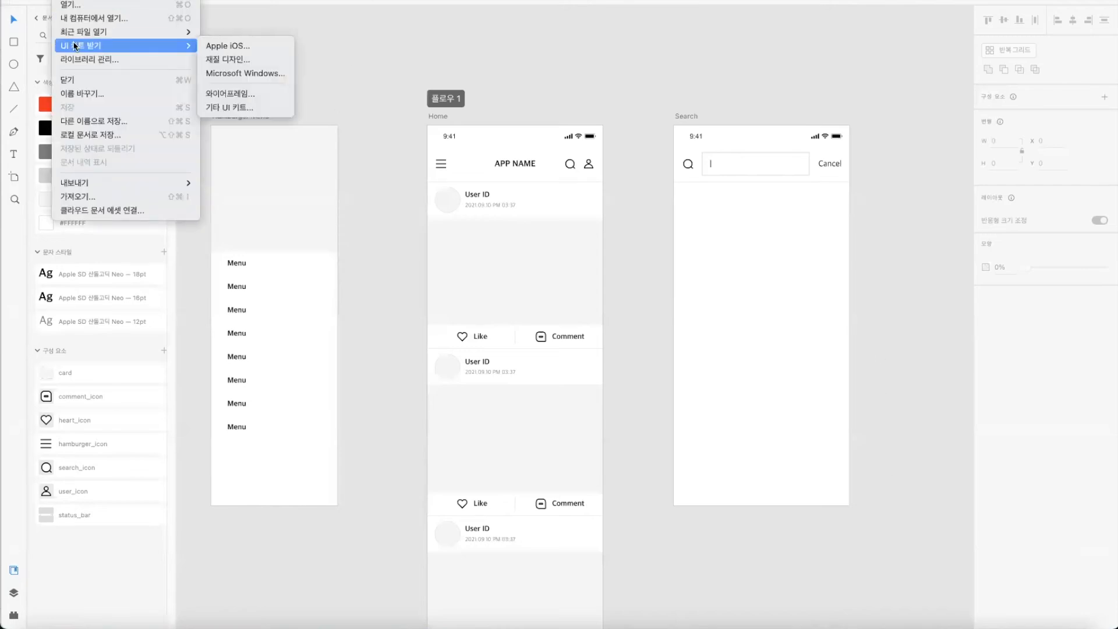
pyautogui.click(227, 44)
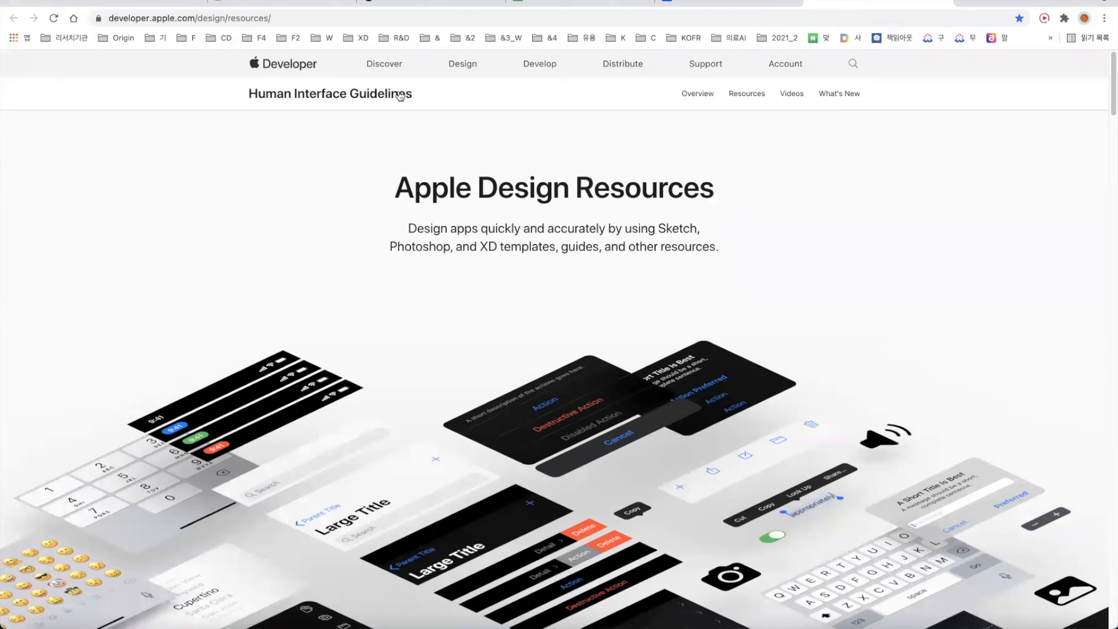
# Step: Look through the Apple Design Resources page for the kits offered for iOS and iPadOS, macOS, watchOS and tvOS
pyautogui.scroll(-6, 529, 394)
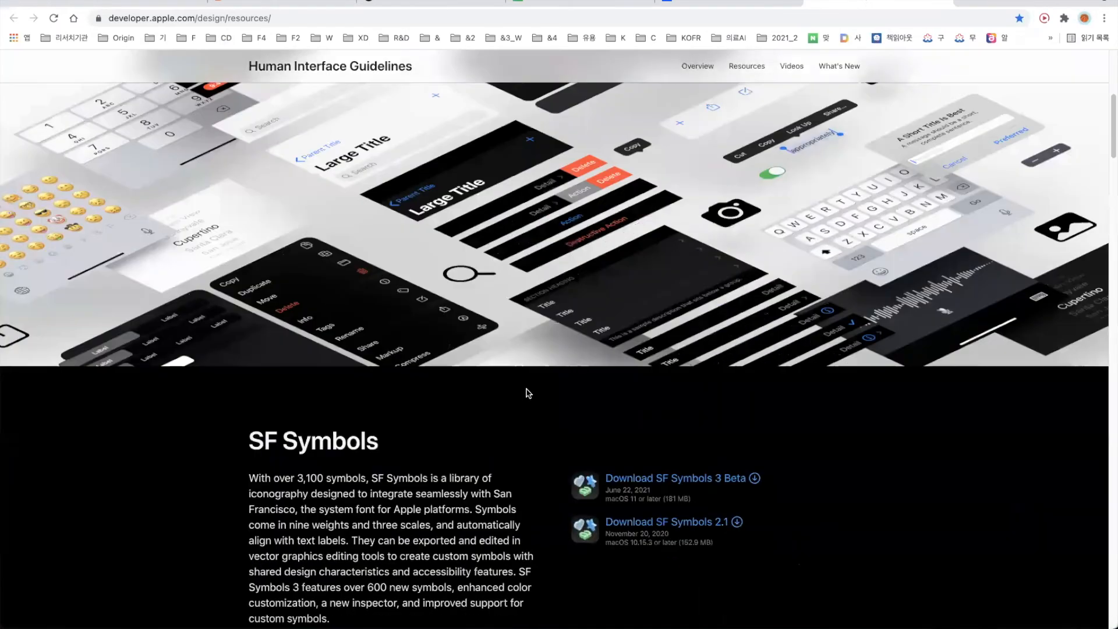
pyautogui.scroll(-6, 527, 390)
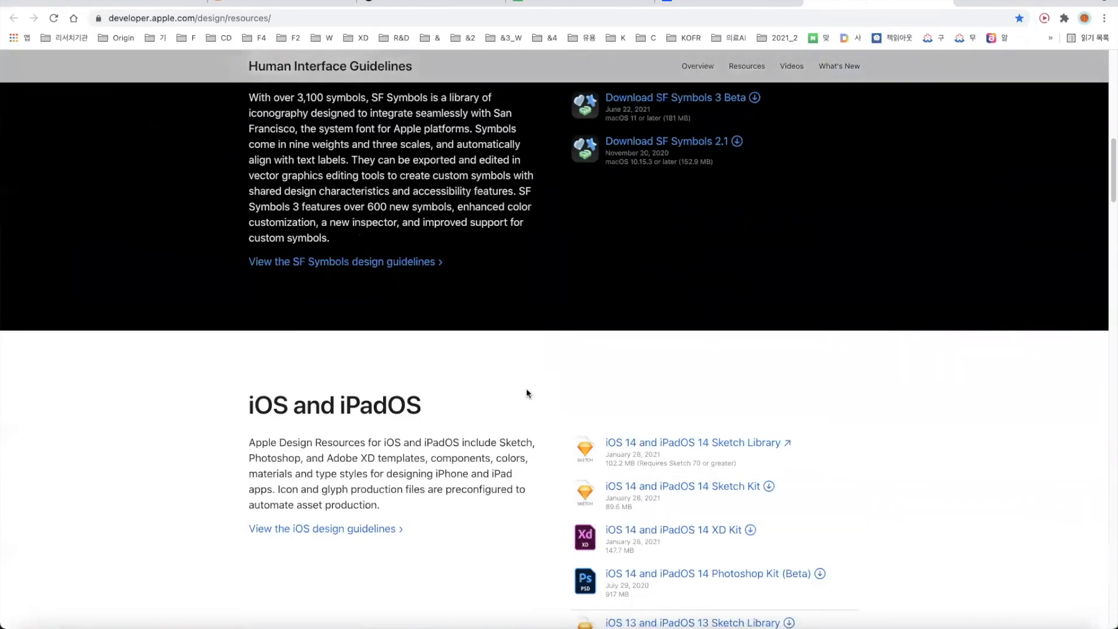
pyautogui.scroll(-7, 415, 444)
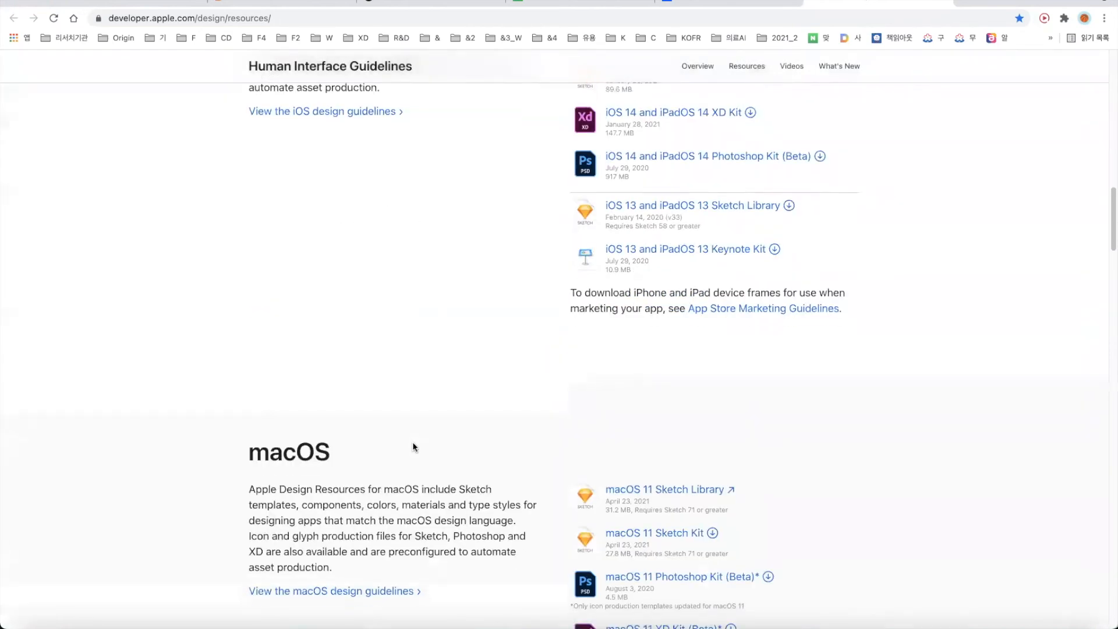
pyautogui.scroll(-9, 321, 468)
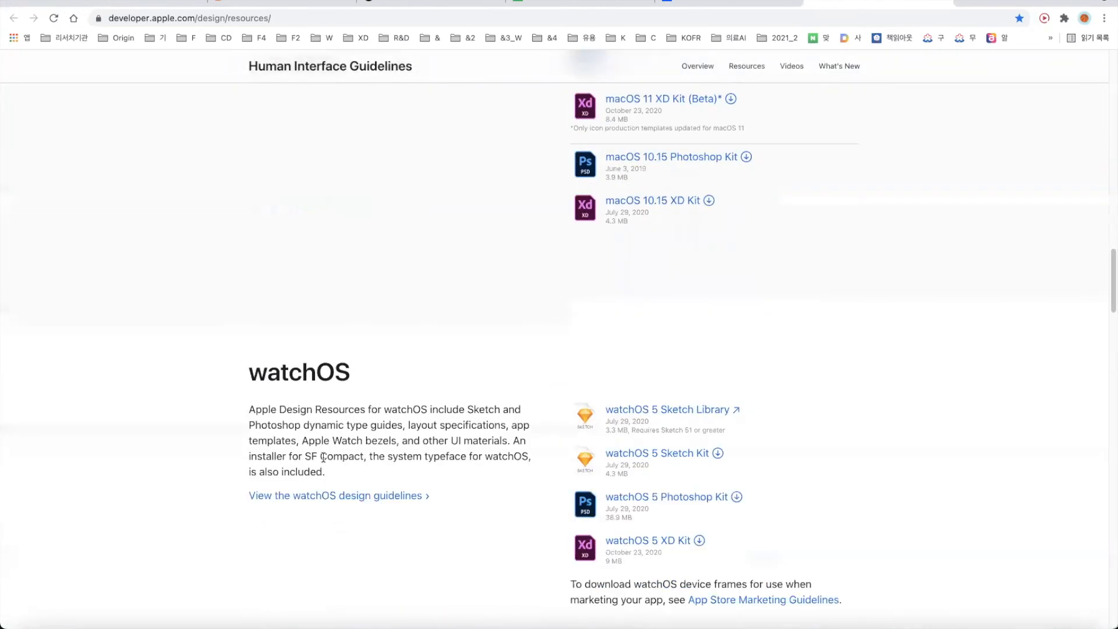
pyautogui.scroll(-7, 409, 430)
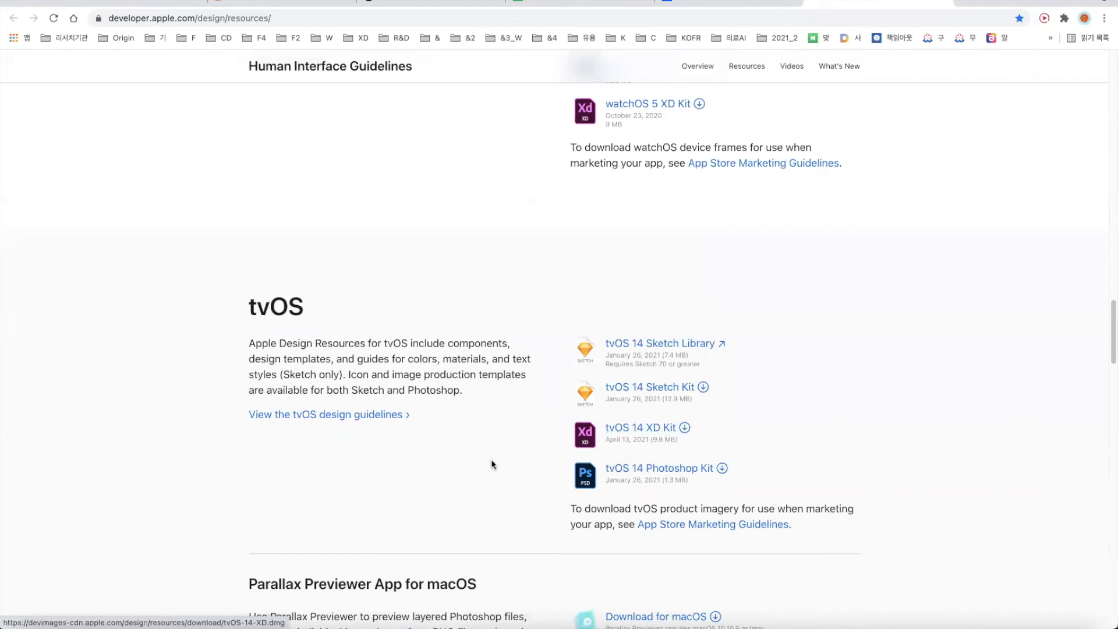
pyautogui.scroll(-2, 397, 400)
pyautogui.scroll(20, 379, 381)
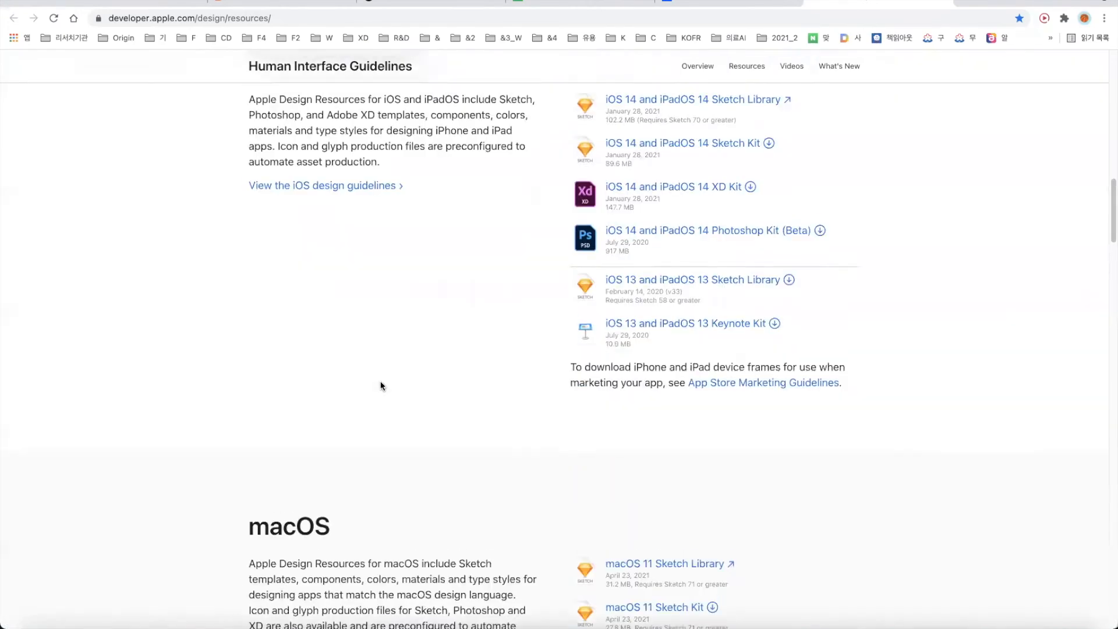
pyautogui.scroll(4, 382, 386)
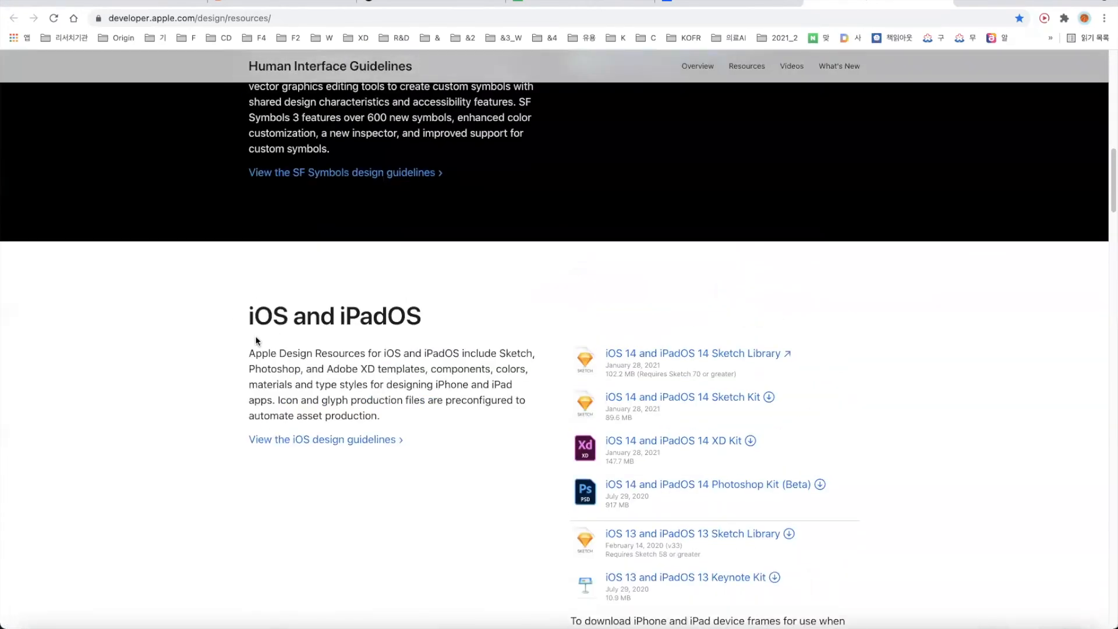
# Step: Download the iOS 14 and iPadOS 14 XD Kit and accept its licence agreement to open the disk image
pyautogui.click(720, 443)
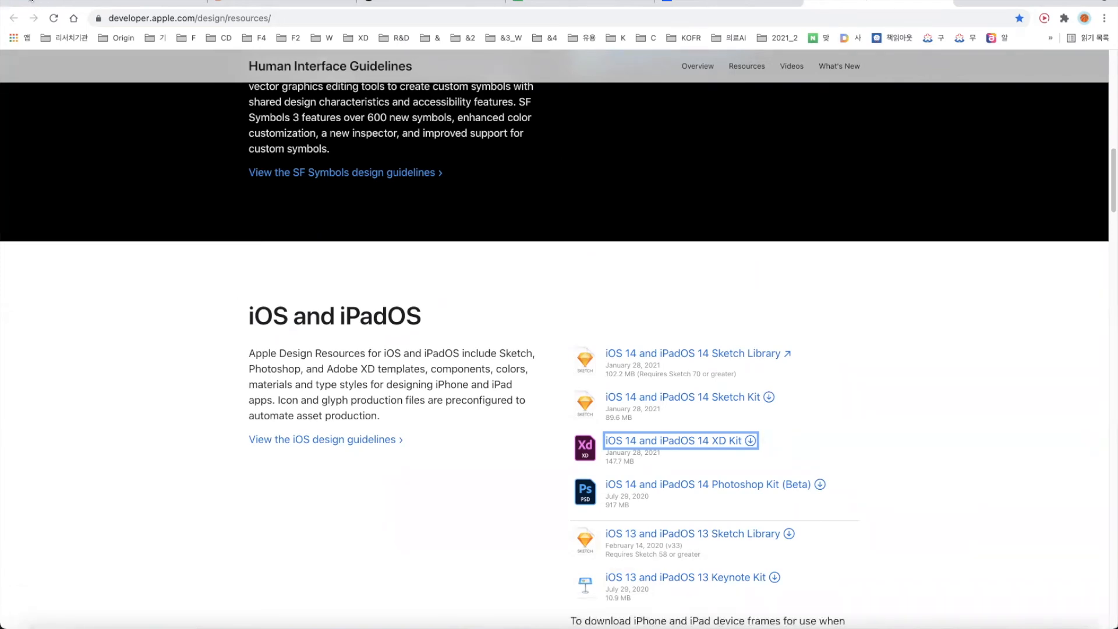
pyautogui.click(31, 0)
pyautogui.click(723, 318)
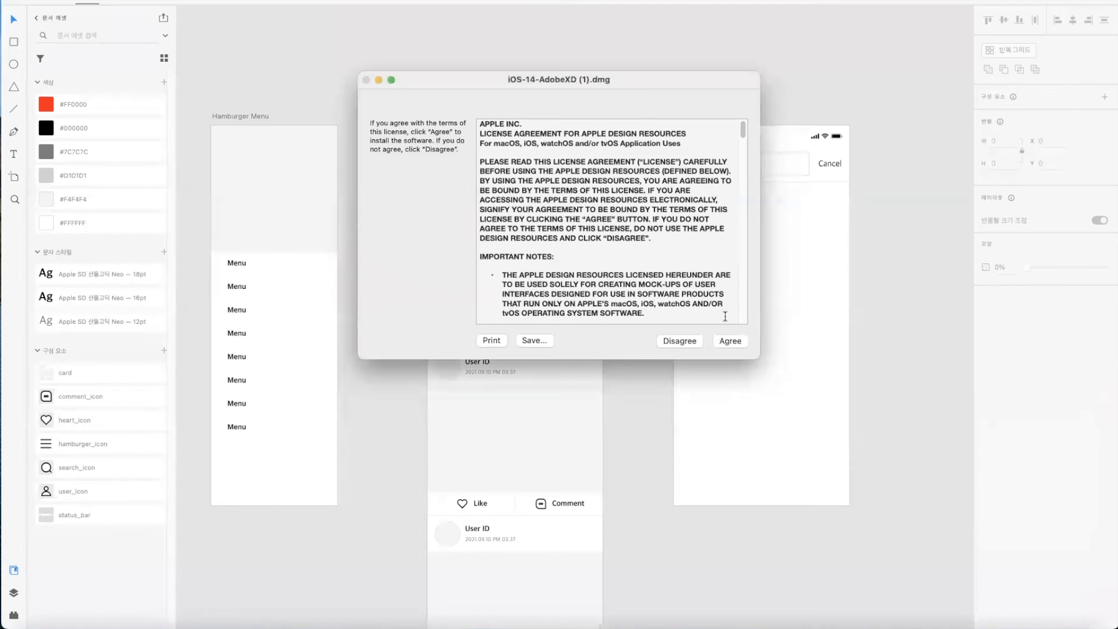
pyautogui.click(730, 341)
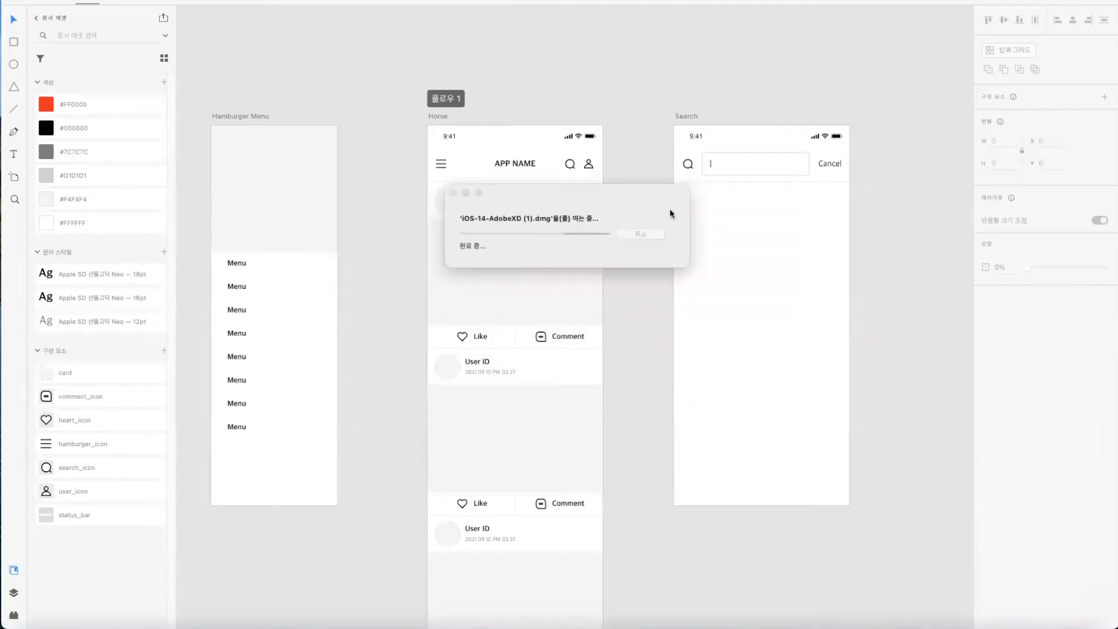
# Step: Open the kit's iOS 14 Adobe XD folder and check the contents of its Production Templates and Design Templates subfolders
pyautogui.doubleClick(299, 109)
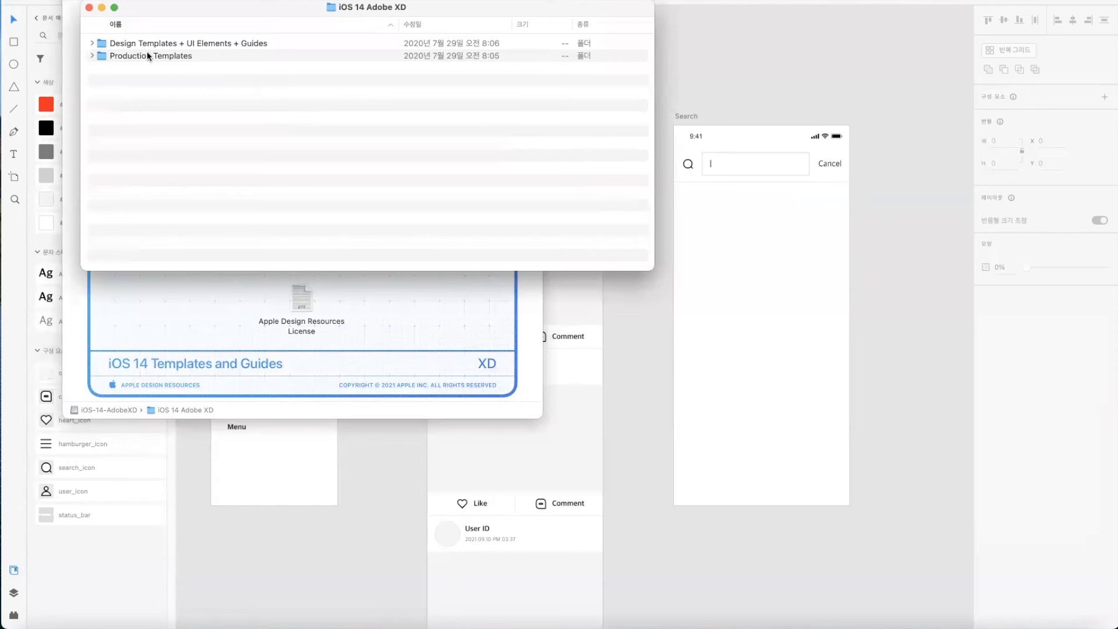
pyautogui.doubleClick(146, 54)
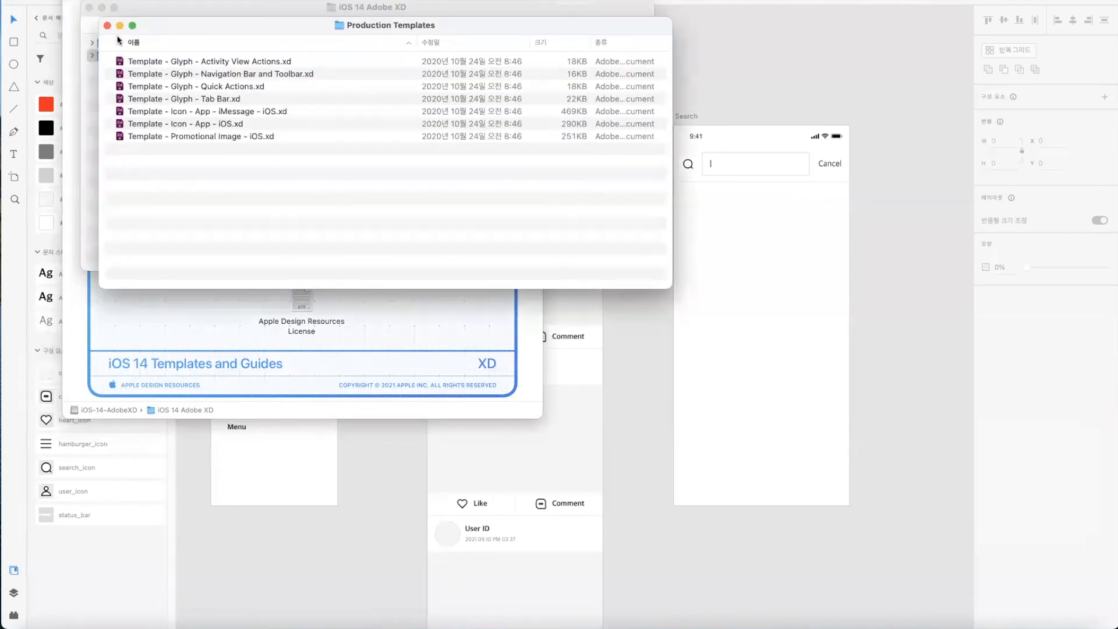
pyautogui.click(108, 26)
pyautogui.doubleClick(176, 41)
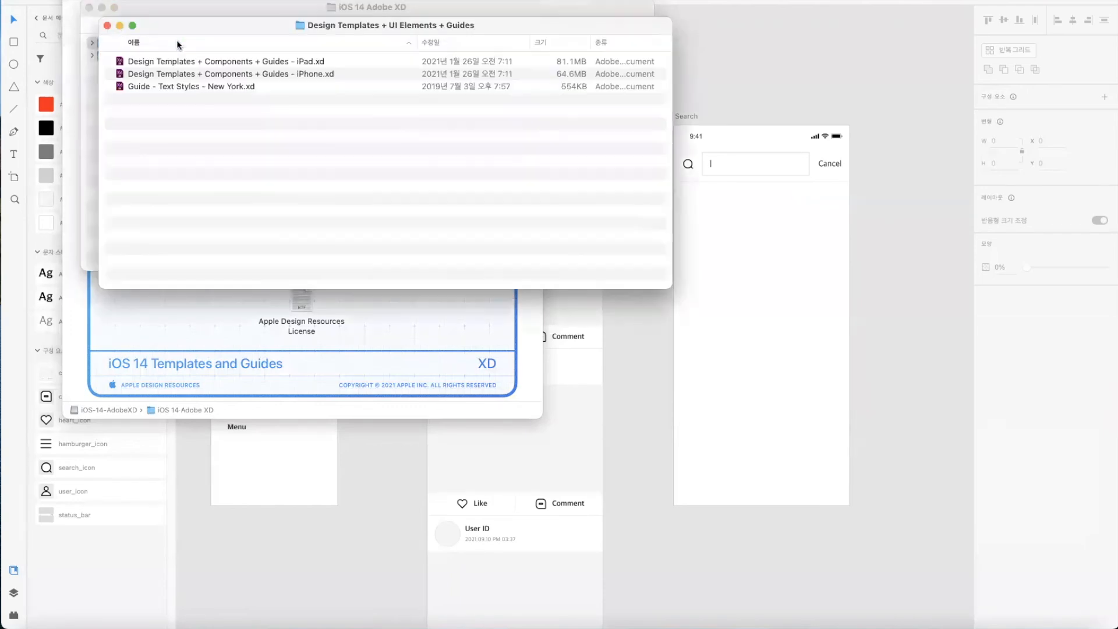
pyautogui.click(108, 26)
pyautogui.click(205, 79)
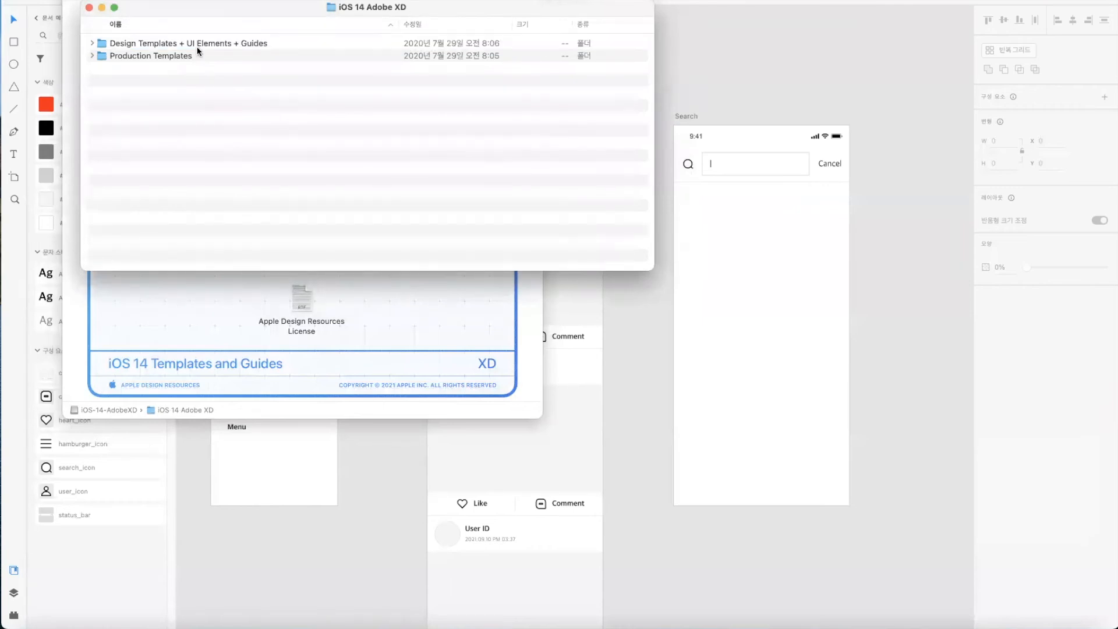
# Step: Open Design Templates + Components + Guides - iPhone.xd from the Design Templates + UI Elements + Guides folder
pyautogui.doubleClick(234, 41)
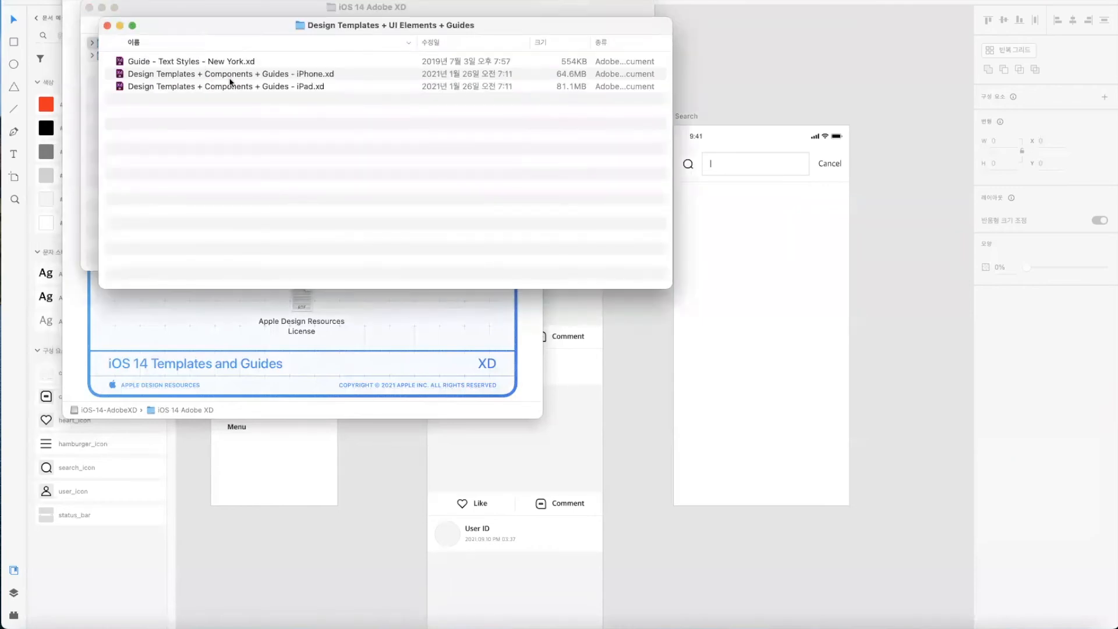
pyautogui.click(304, 74)
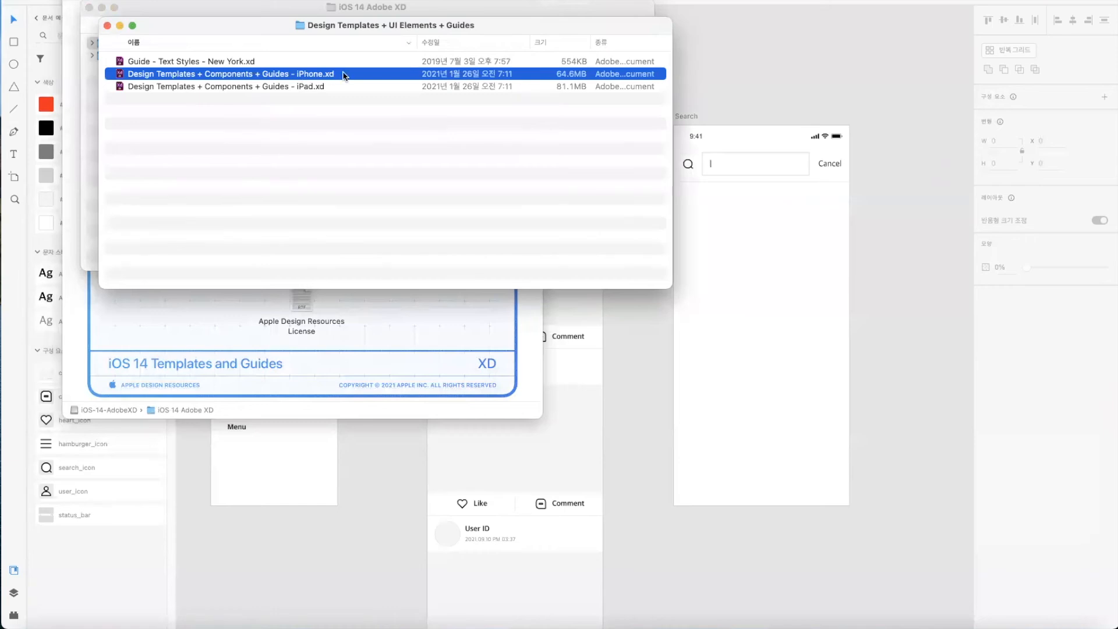
pyautogui.doubleClick(277, 74)
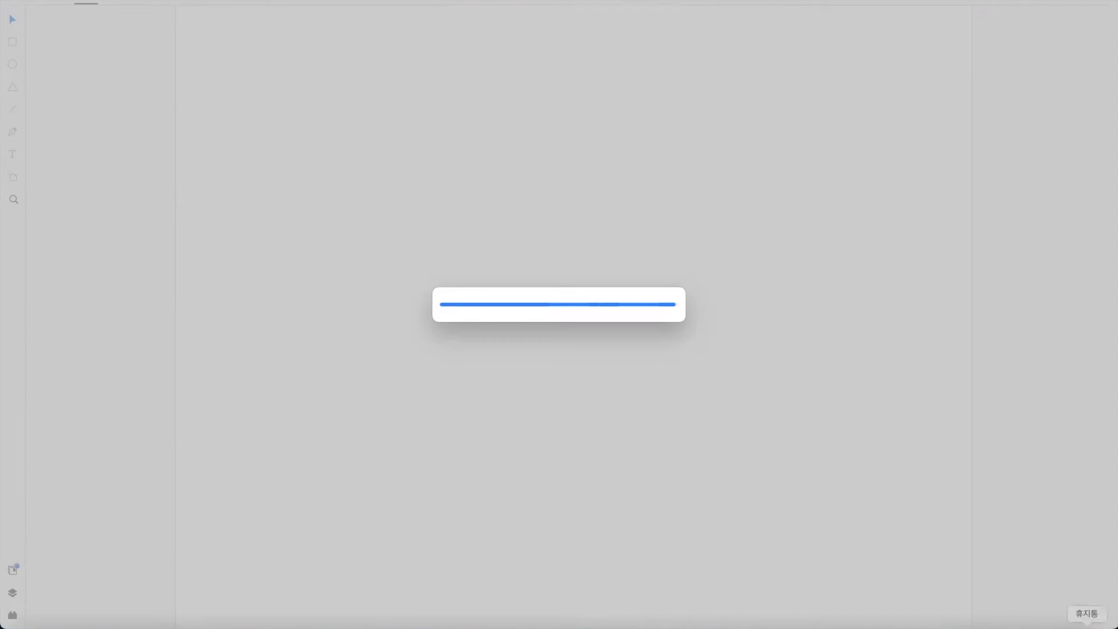
# Step: Bring up the wireframes-mobile-2021 document and close it
pyautogui.click(1020, 628)
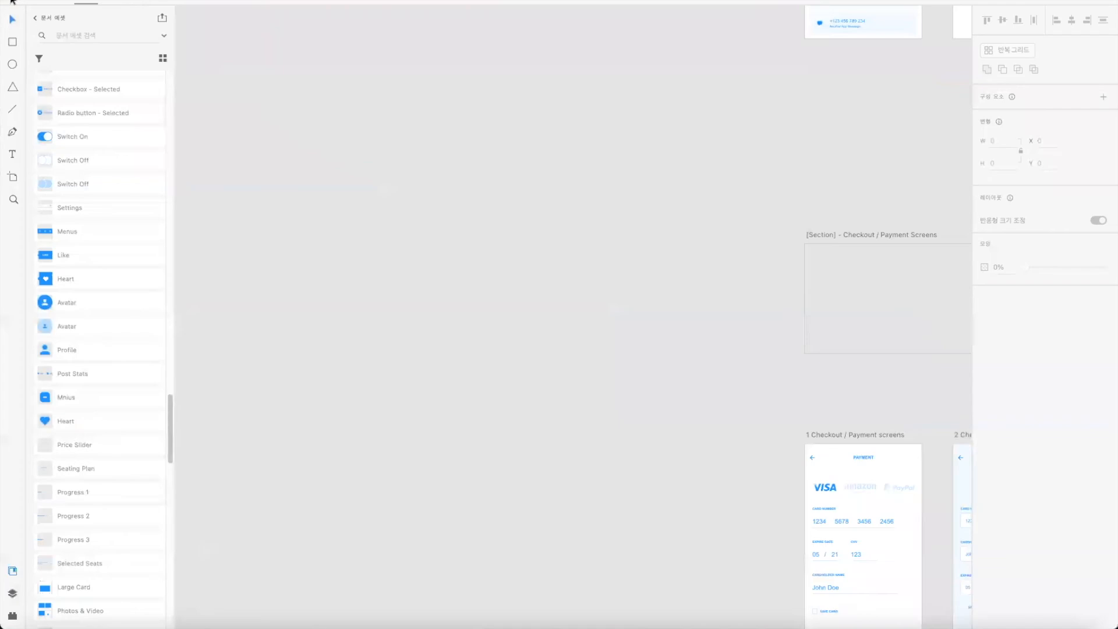
pyautogui.moveTo(178, 2); pyautogui.dragTo(288, 61)
pyautogui.click(125, 62)
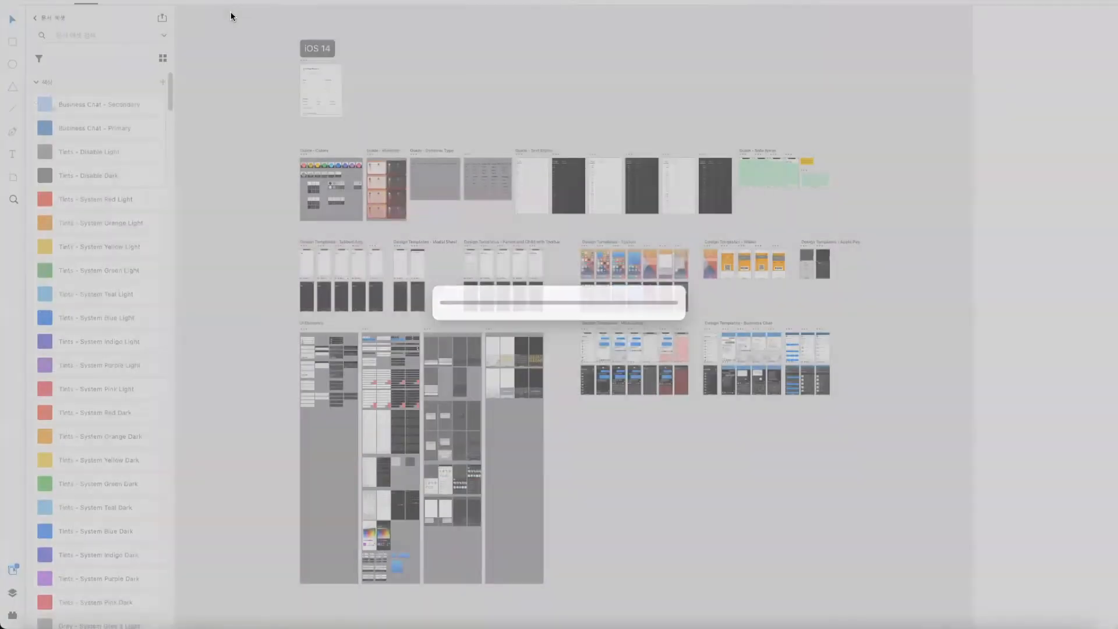
pyautogui.click(1040, 628)
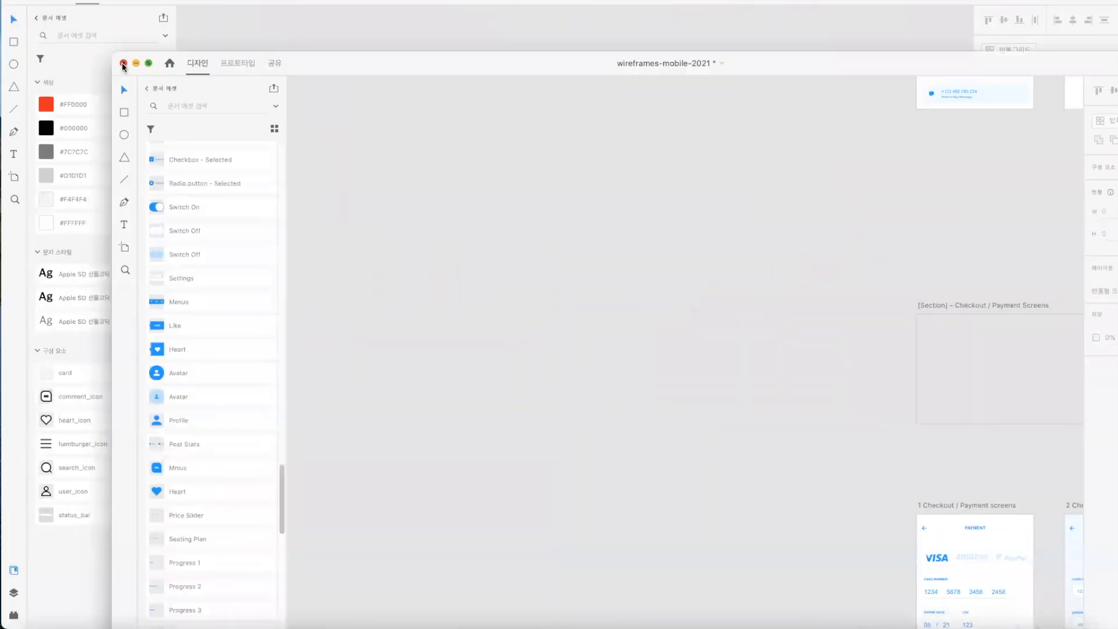
pyautogui.click(123, 63)
pyautogui.click(695, 429)
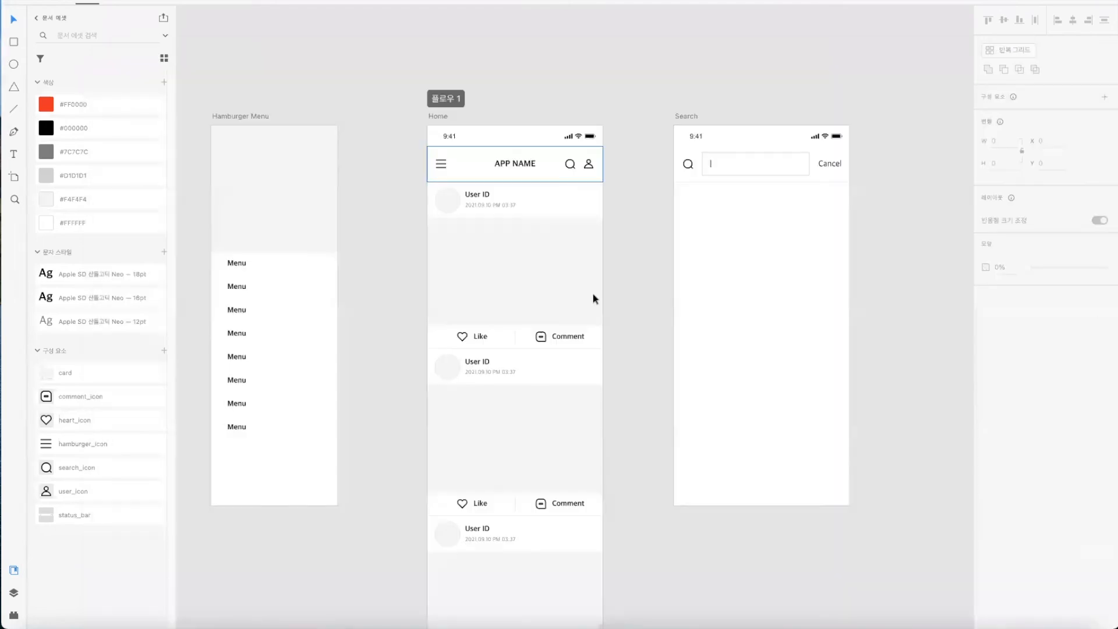
# Step: Return to the kit's folder in Finder and reopen Design Templates + Components + Guides - iPhone.xd
pyautogui.click(25, 0)
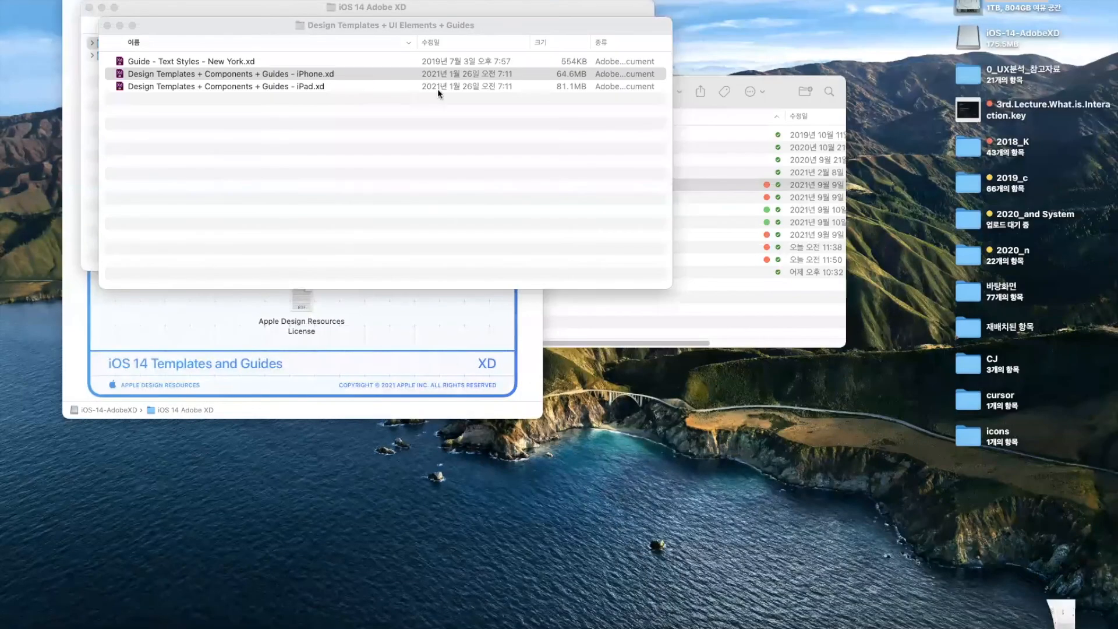
pyautogui.click(1039, 626)
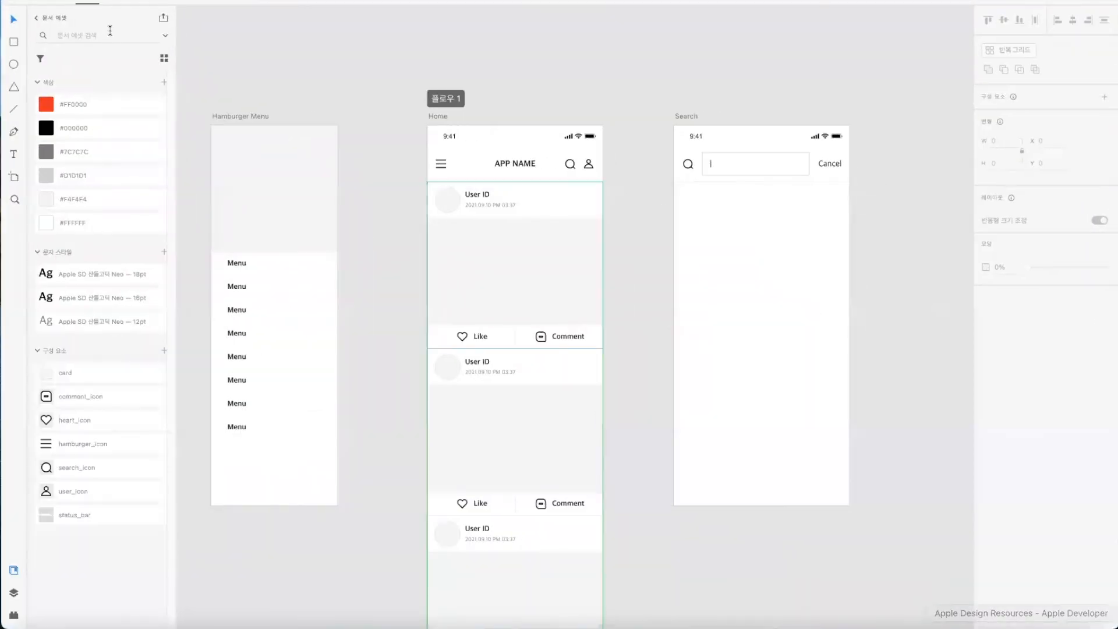
pyautogui.click(1040, 627)
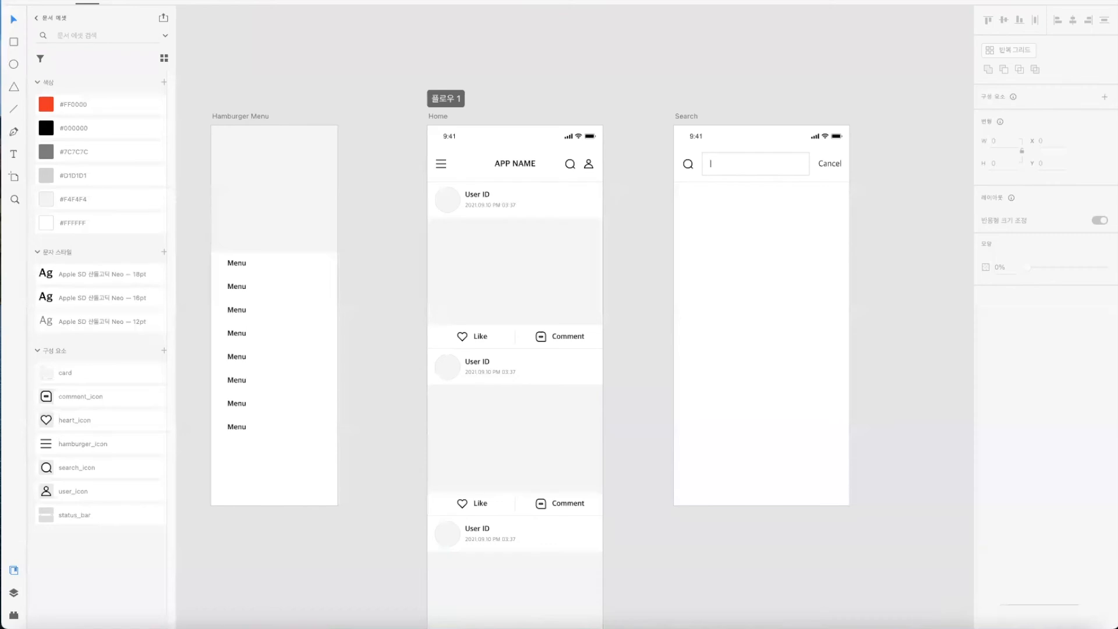
pyautogui.click(13, 1)
pyautogui.click(26, 2)
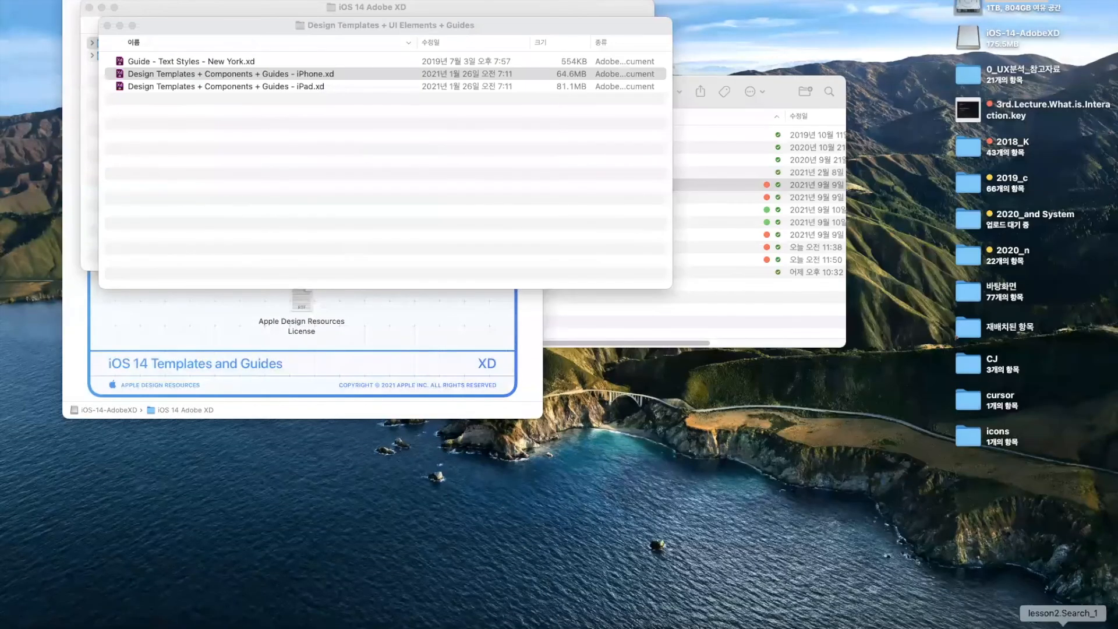
pyautogui.click(670, 626)
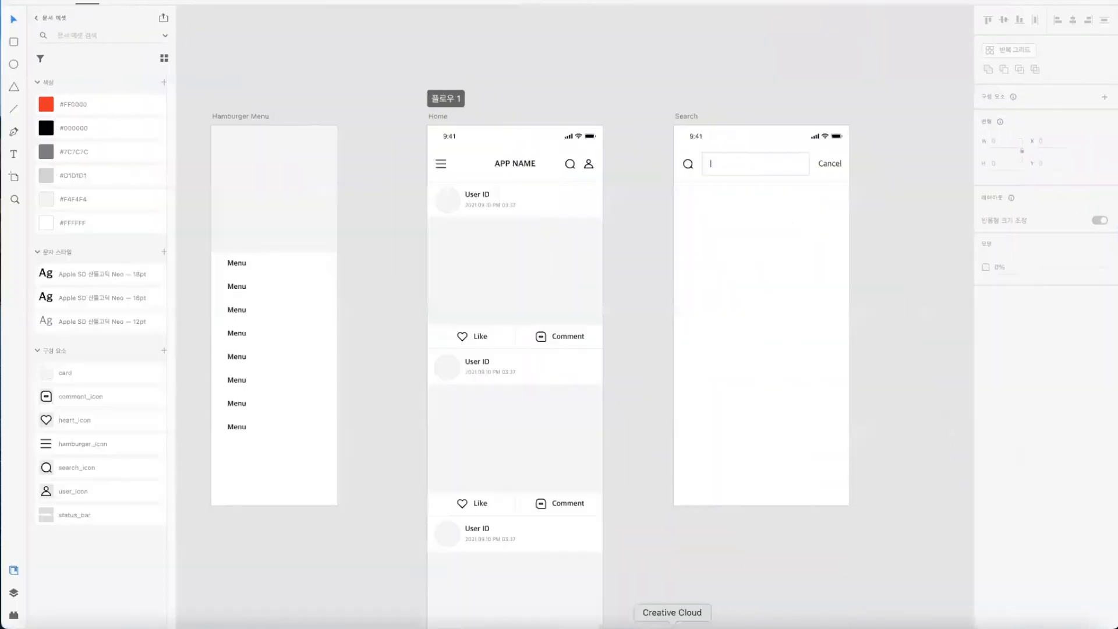
pyautogui.click(26, 1)
pyautogui.doubleClick(278, 73)
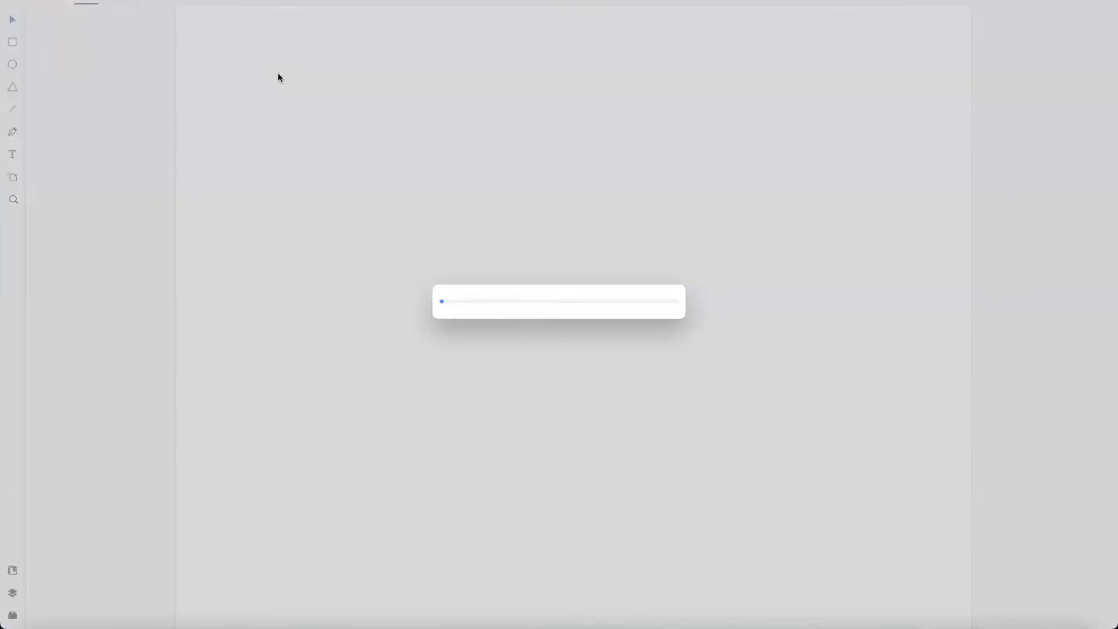
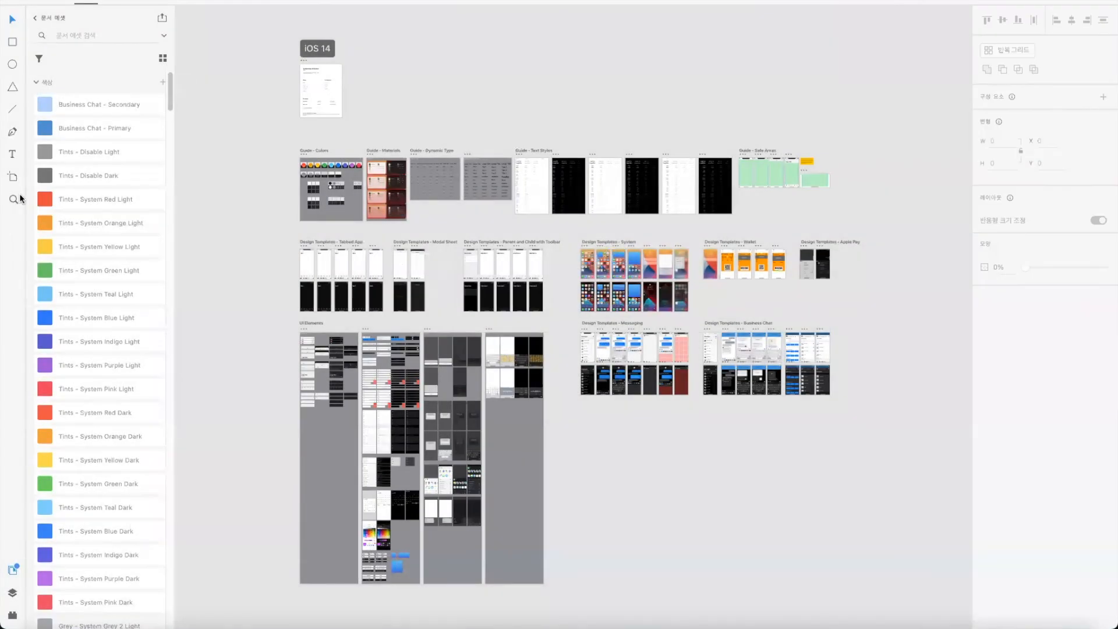
# Step: Examine the Design Templates - Messaging artboards up close and look through the document assets for a keyboard component
pyautogui.click(13, 199)
pyautogui.click(566, 282)
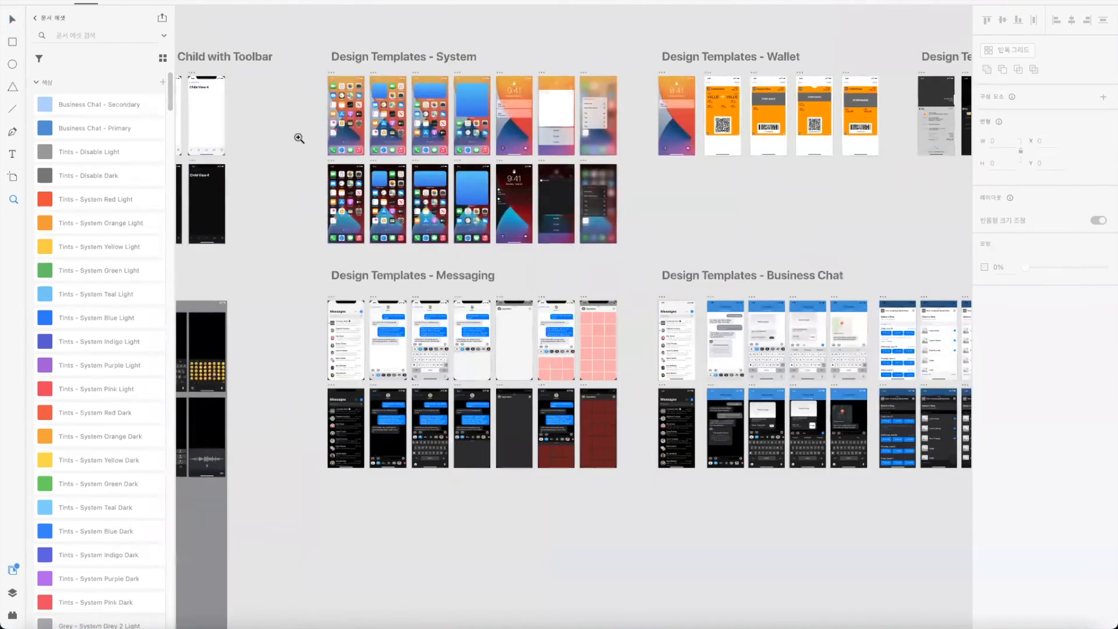
pyautogui.moveTo(299, 138); pyautogui.dragTo(761, 444)
pyautogui.moveTo(255, 155); pyautogui.dragTo(735, 481)
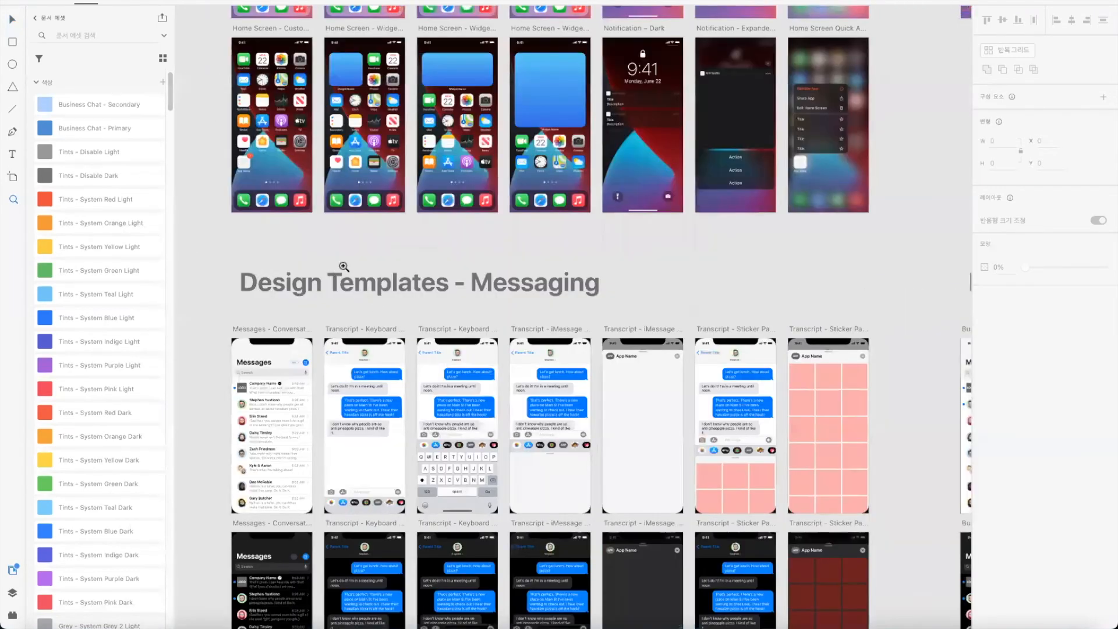
pyautogui.moveTo(450, 350); pyautogui.dragTo(668, 502)
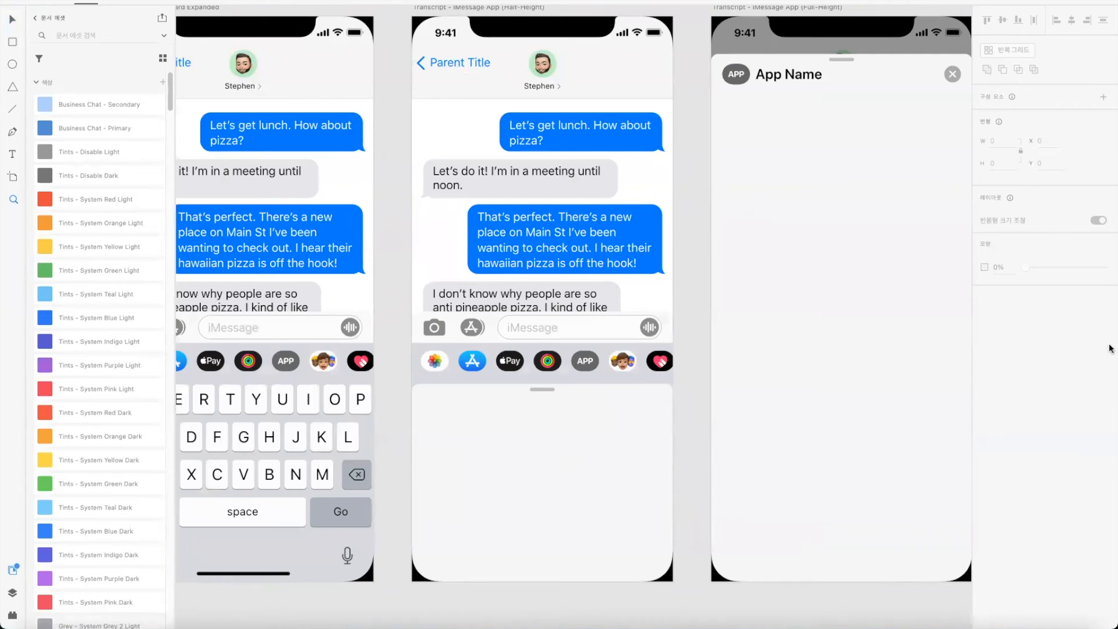
pyautogui.scroll(-15, 105, 354)
pyautogui.scroll(-15, 103, 351)
pyautogui.scroll(-10, 111, 426)
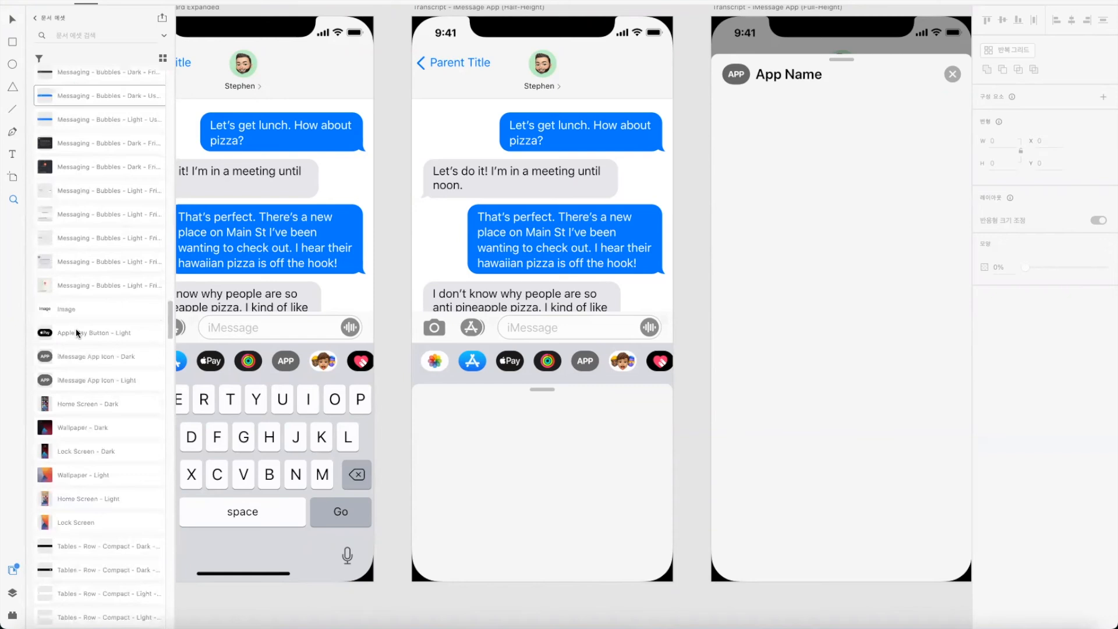
pyautogui.scroll(-10, 76, 333)
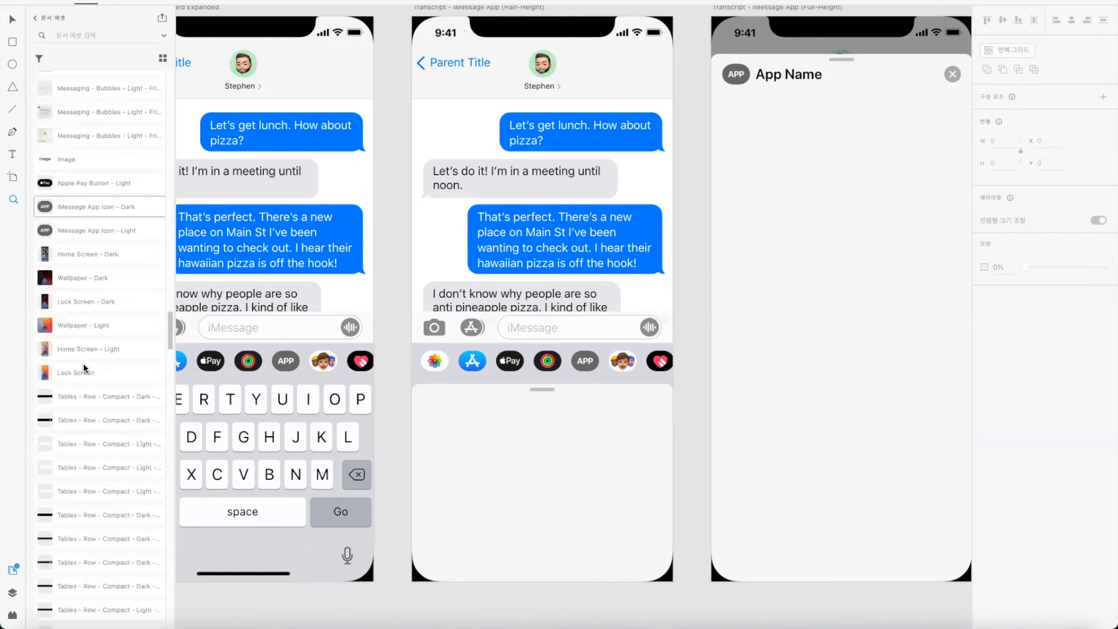
# Step: Search the document assets for "key" and cut a placed instance of the Keyboard Light component for reuse in another document
pyautogui.click(73, 36)
pyautogui.write('ke')
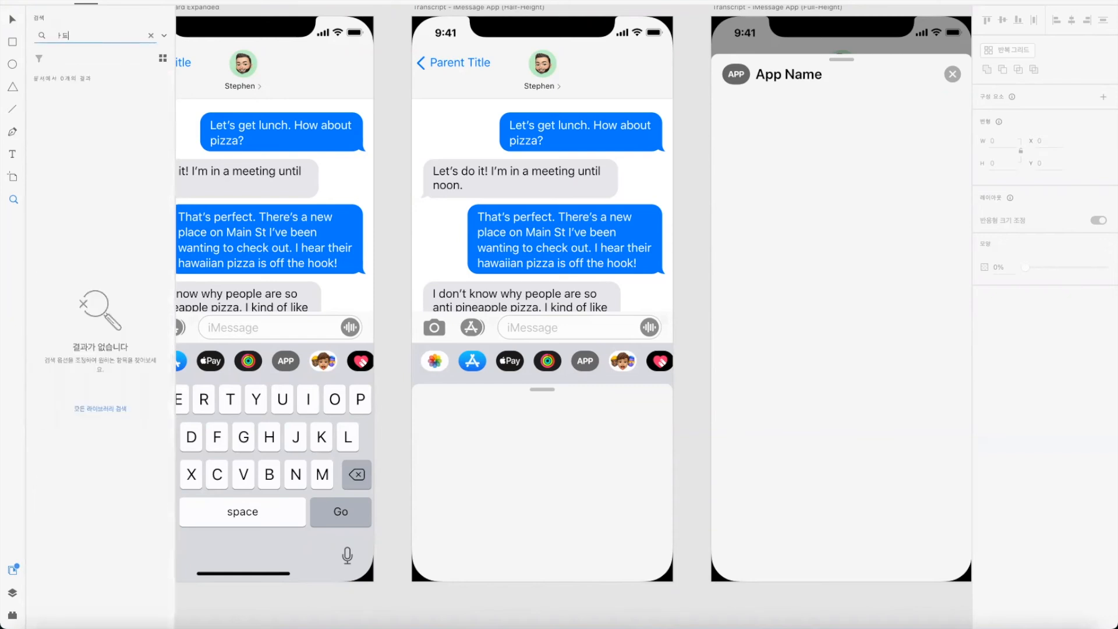
pyautogui.write('y')
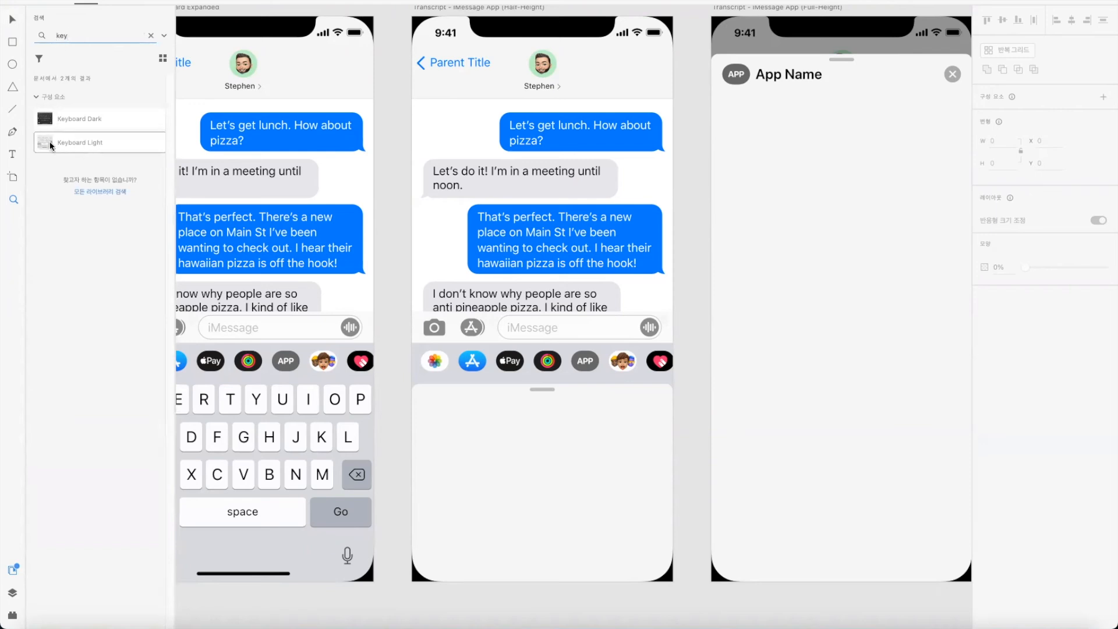
pyautogui.moveTo(100, 145); pyautogui.dragTo(727, 393)
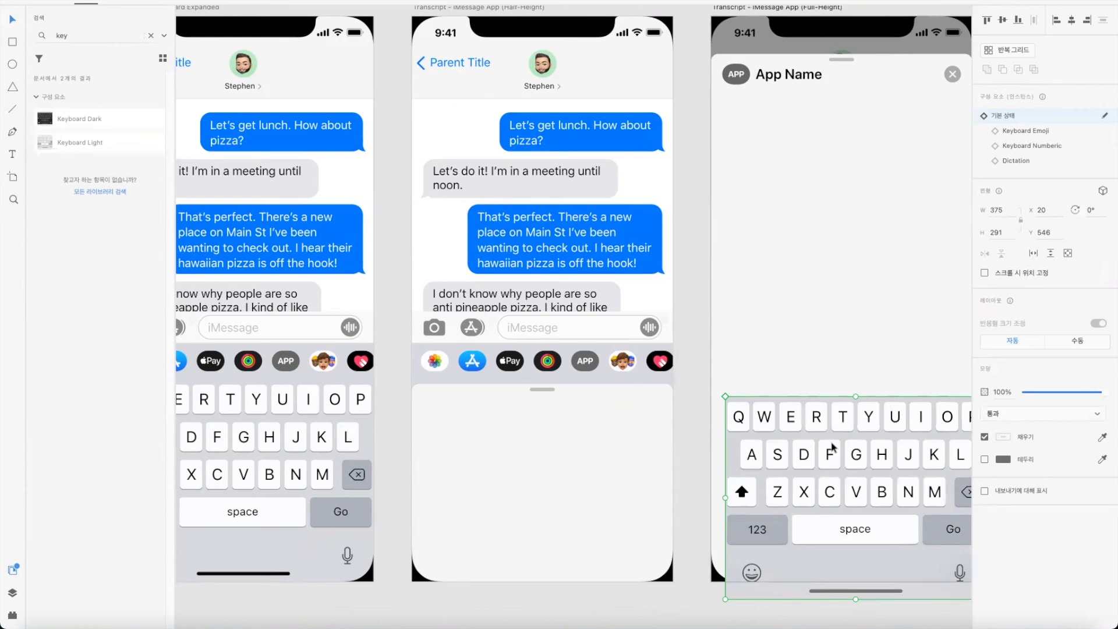
pyautogui.press('Delete')
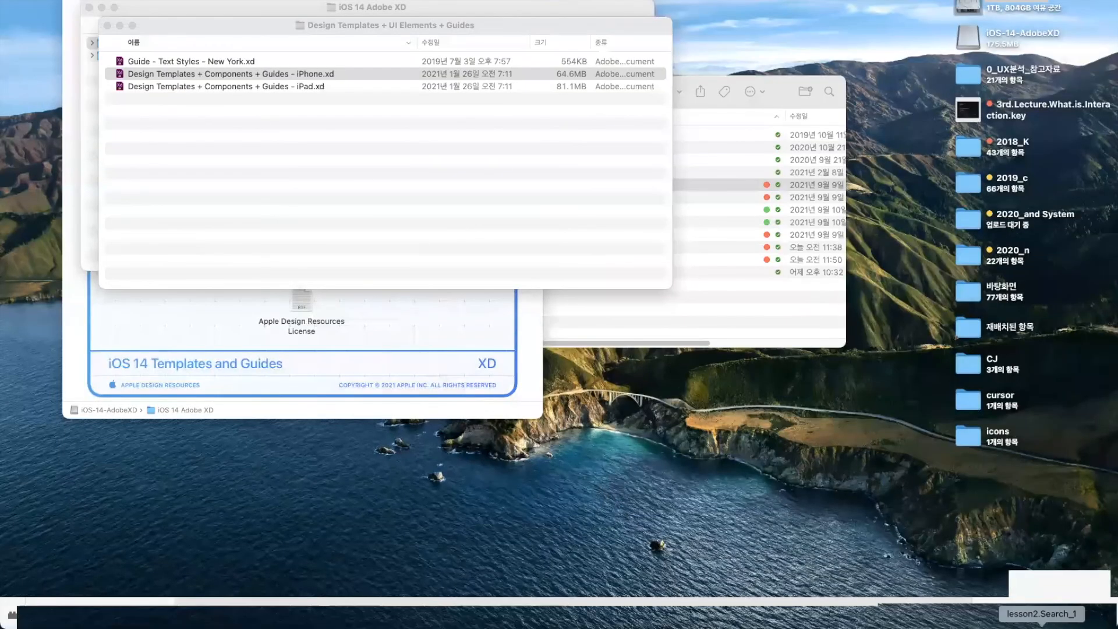
# Step: Switch to lesson2.Search_1 and paste the keyboard into the Search artboard, aligned to its bottom edge at X 0, Y 521
pyautogui.click(947, 623)
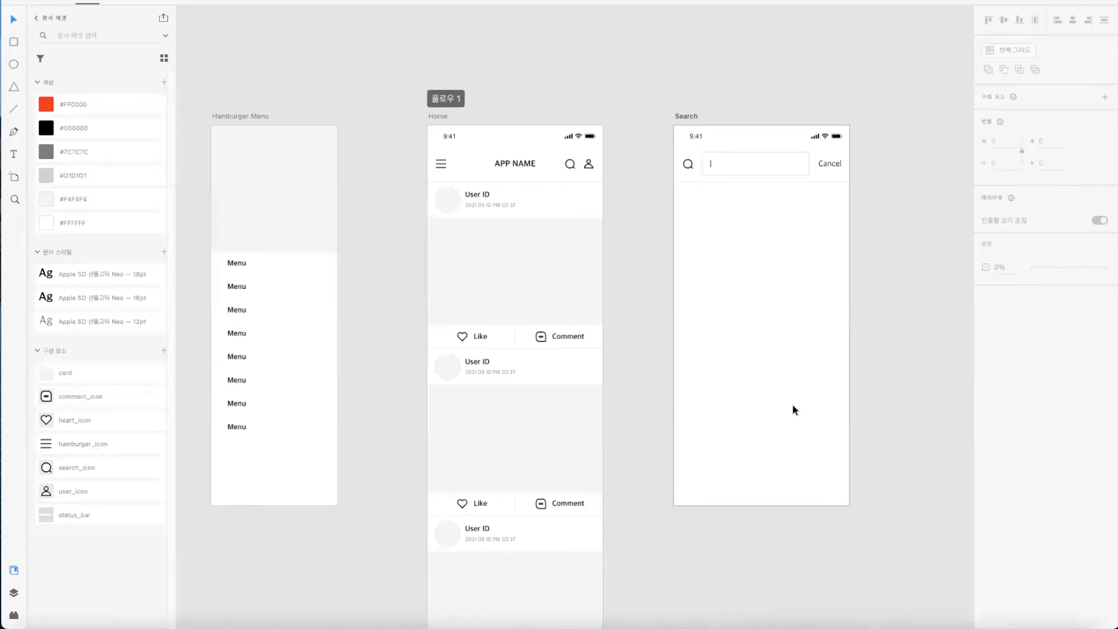
pyautogui.press('super+v')
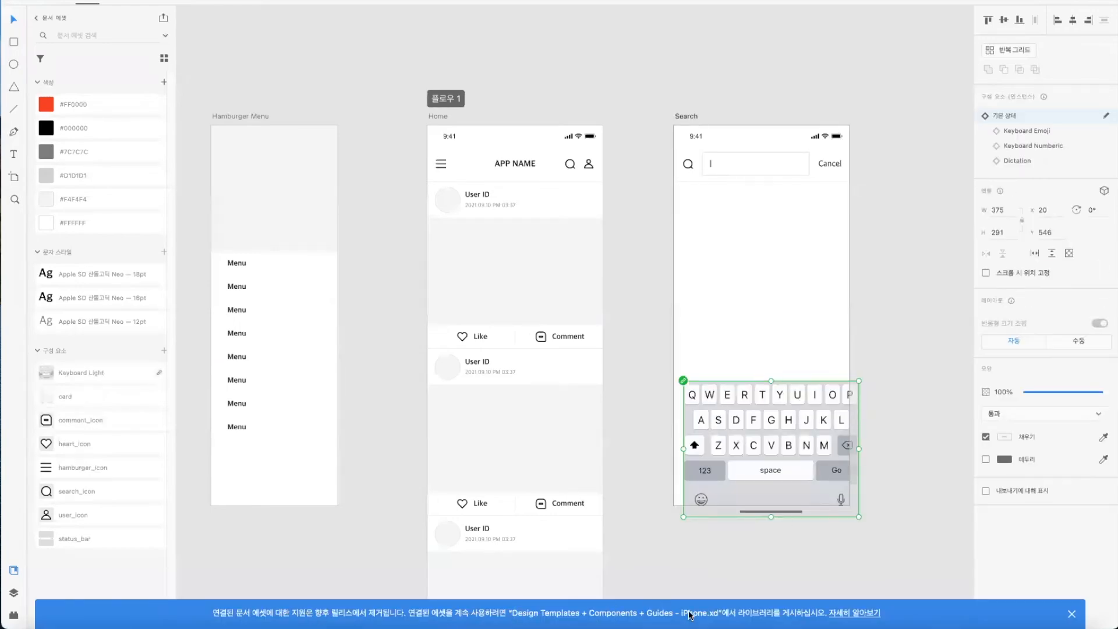
pyautogui.moveTo(716, 455)
pyautogui.mouseDown()
pyautogui.moveTo(708, 432)
pyautogui.moveTo(704, 441)
pyautogui.mouseUp()
# Step: Unlink the pasted keyboard from its source document and remove the linked Keyboard Light component from the document assets
pyautogui.rightClick(712, 440)
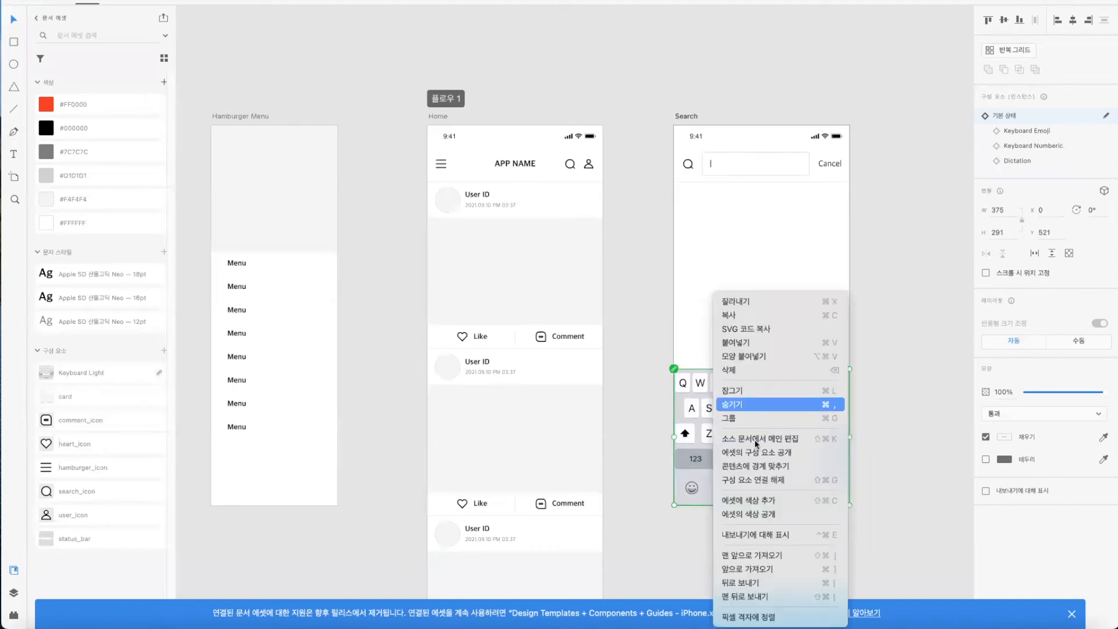
pyautogui.click(768, 480)
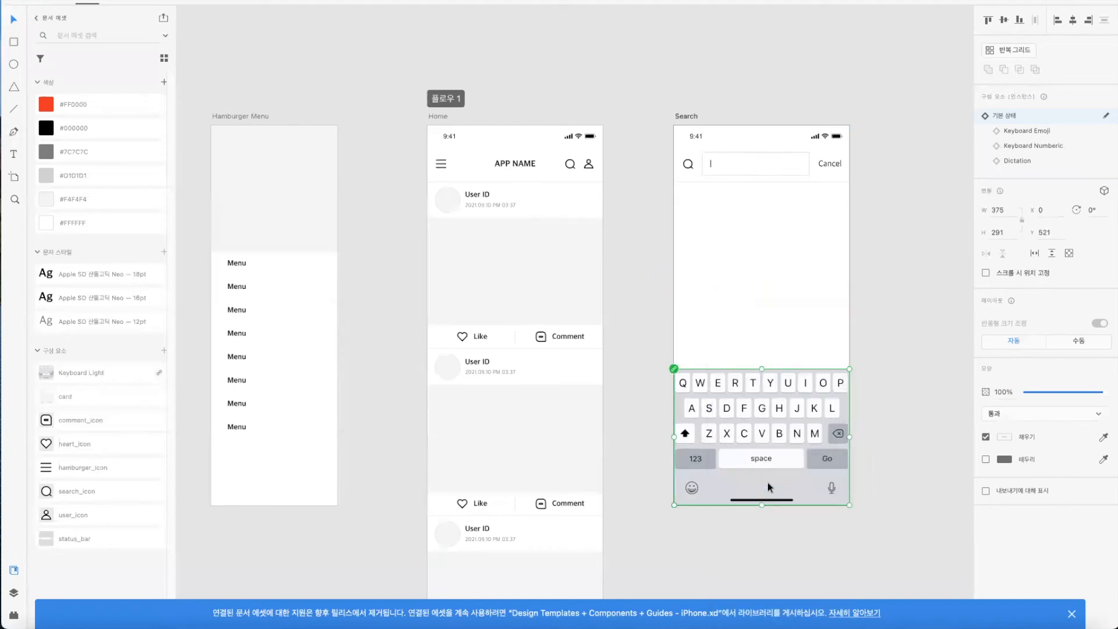
pyautogui.rightClick(96, 373)
pyautogui.click(120, 417)
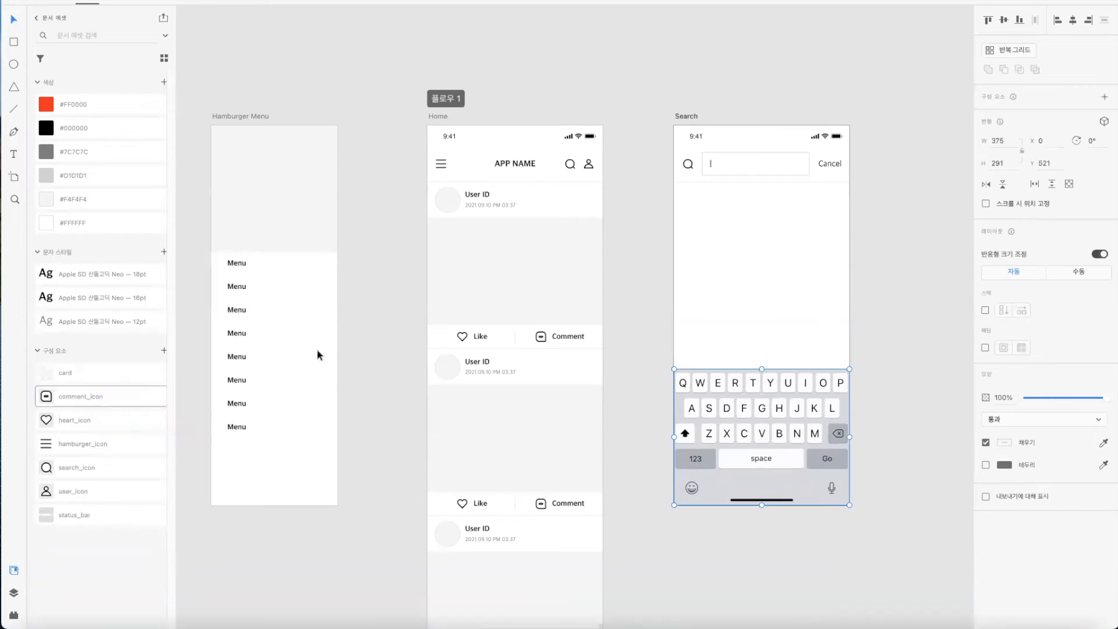
# Step: Make the unlinked keyboard on the Search artboard a local component in the document assets
pyautogui.click(880, 416)
pyautogui.click(772, 442)
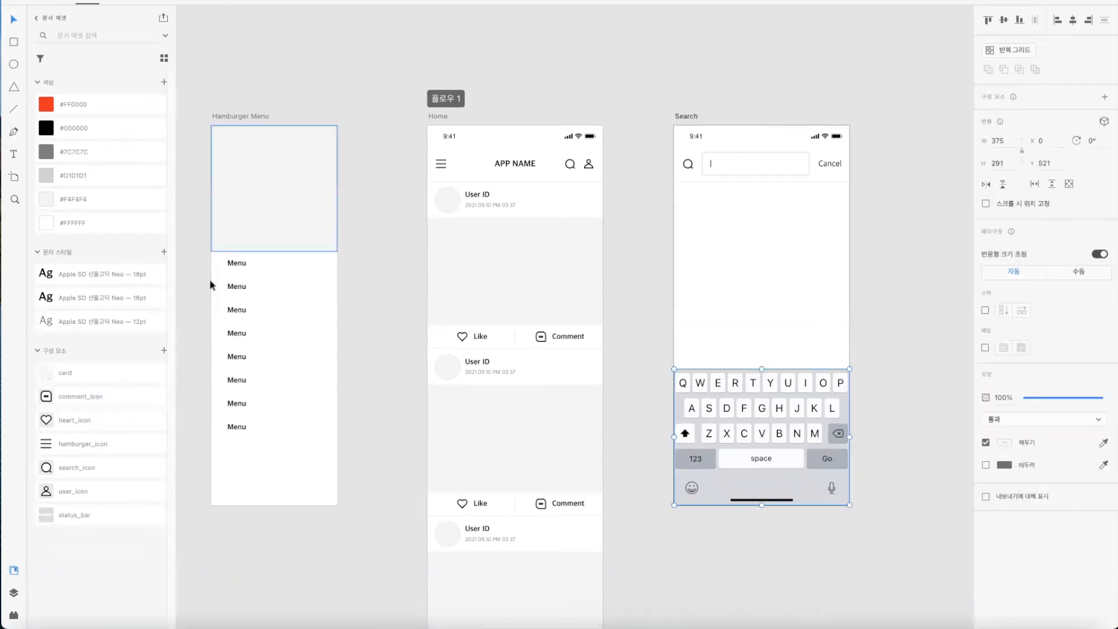
pyautogui.click(164, 350)
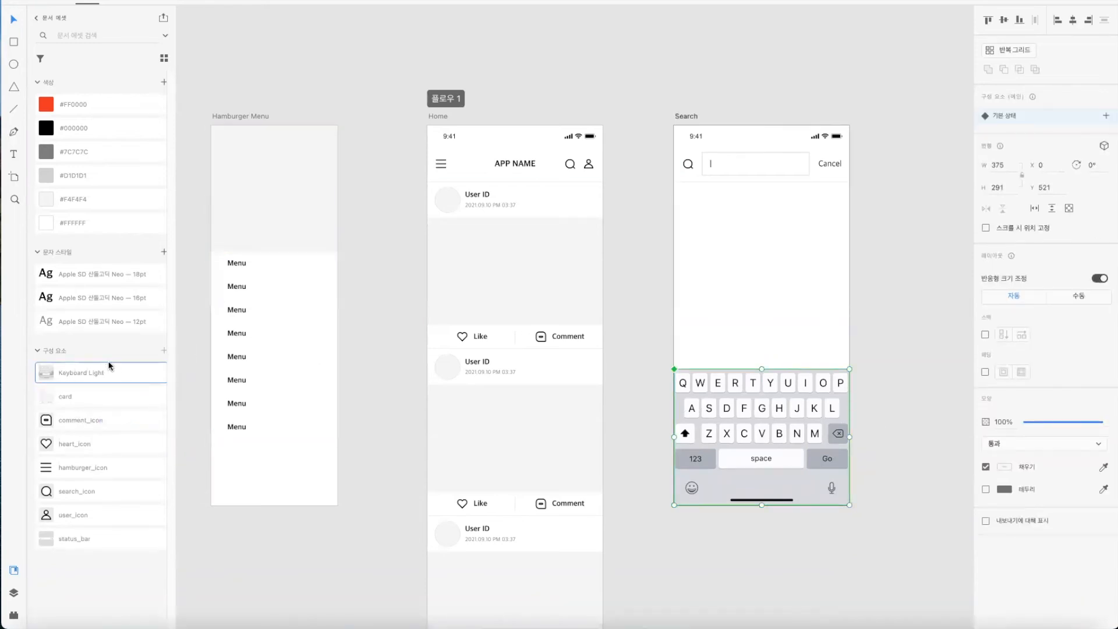
pyautogui.click(863, 403)
pyautogui.click(775, 422)
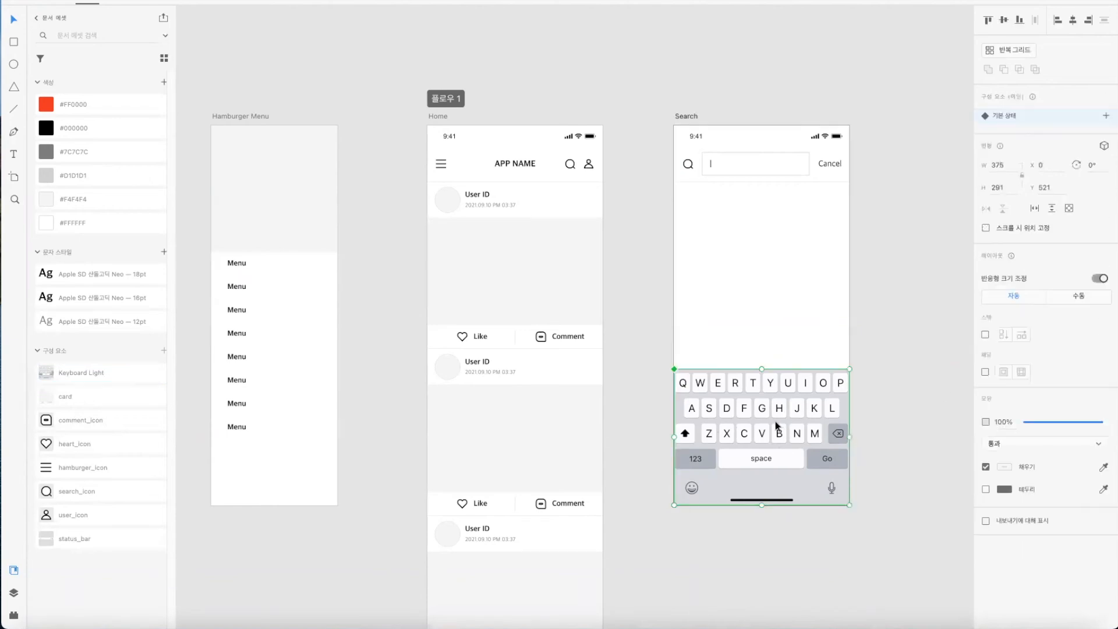
# Step: Preview the Search screen with its keyboard and close the preview
pyautogui.click(740, 234)
pyautogui.press('super+Return')
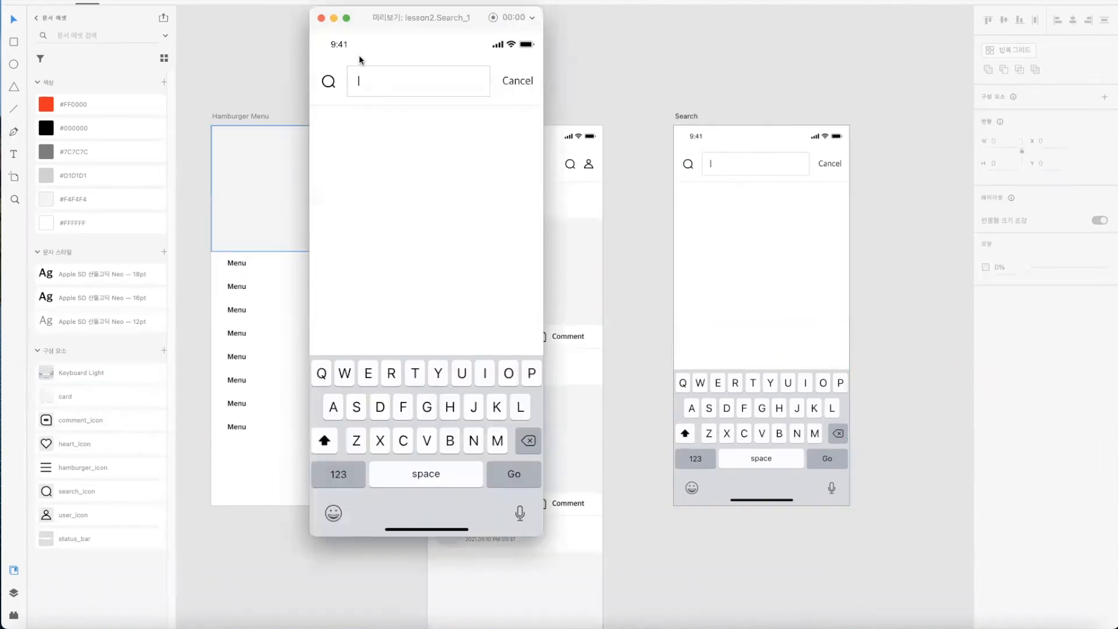
pyautogui.click(321, 18)
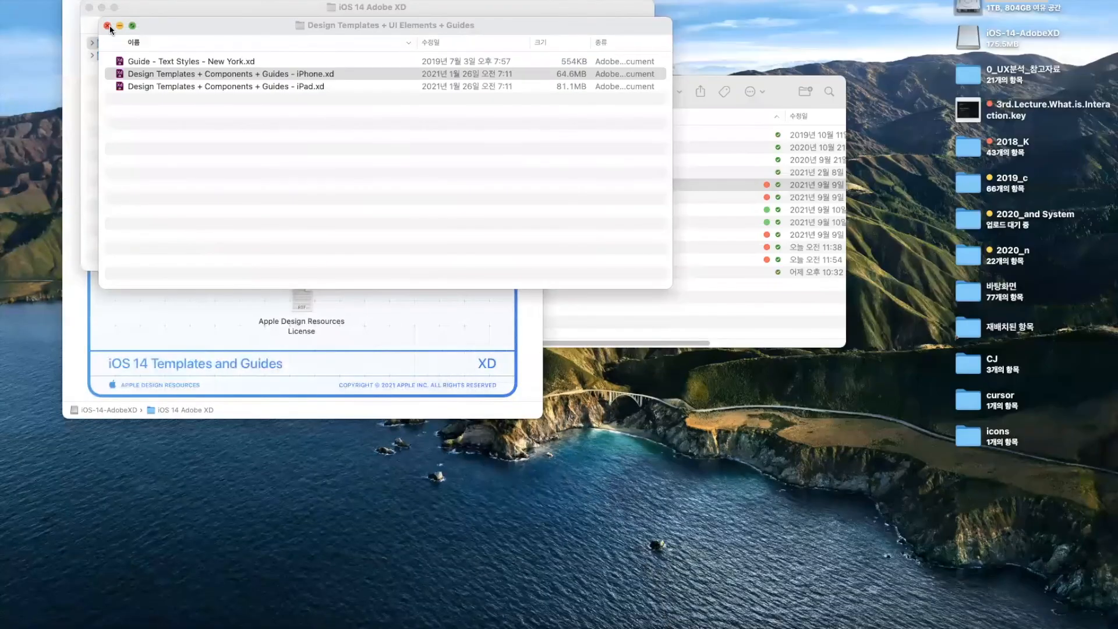
# Step: Close the iOS 14 Adobe XD kit's Finder windows and bring the 2021_2nd folder window to the front
pyautogui.press('super+Up')
pyautogui.click(91, 8)
pyautogui.click(72, 0)
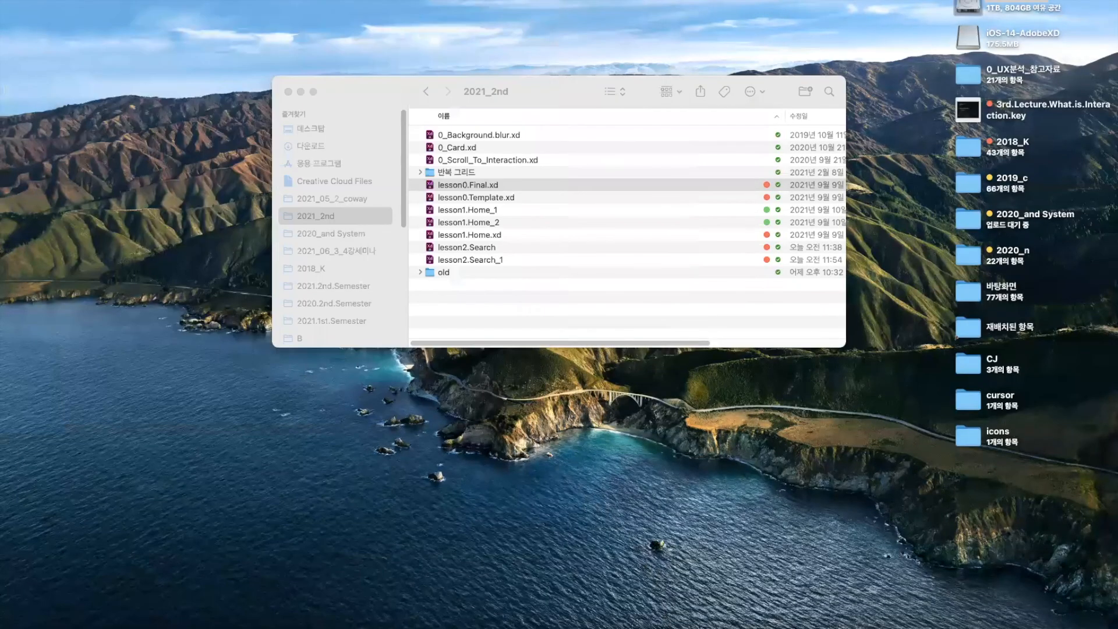
pyautogui.click(352, 94)
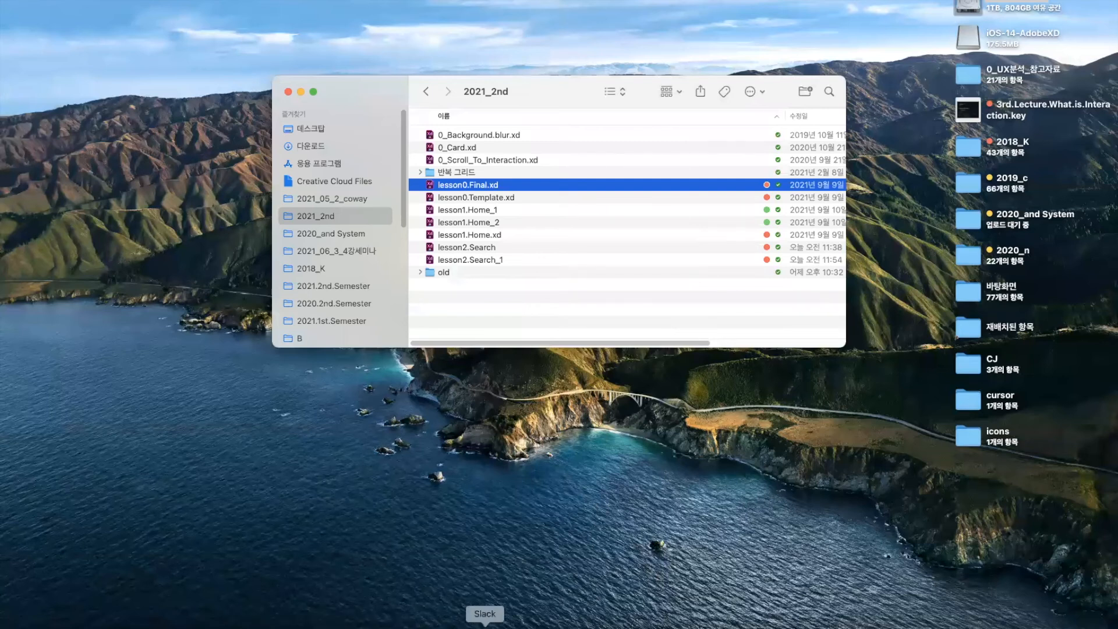
# Step: Share Design Templates + Components + Guides - iPhone.xd in the #0_공지게시판 channel in Slack
pyautogui.click(485, 626)
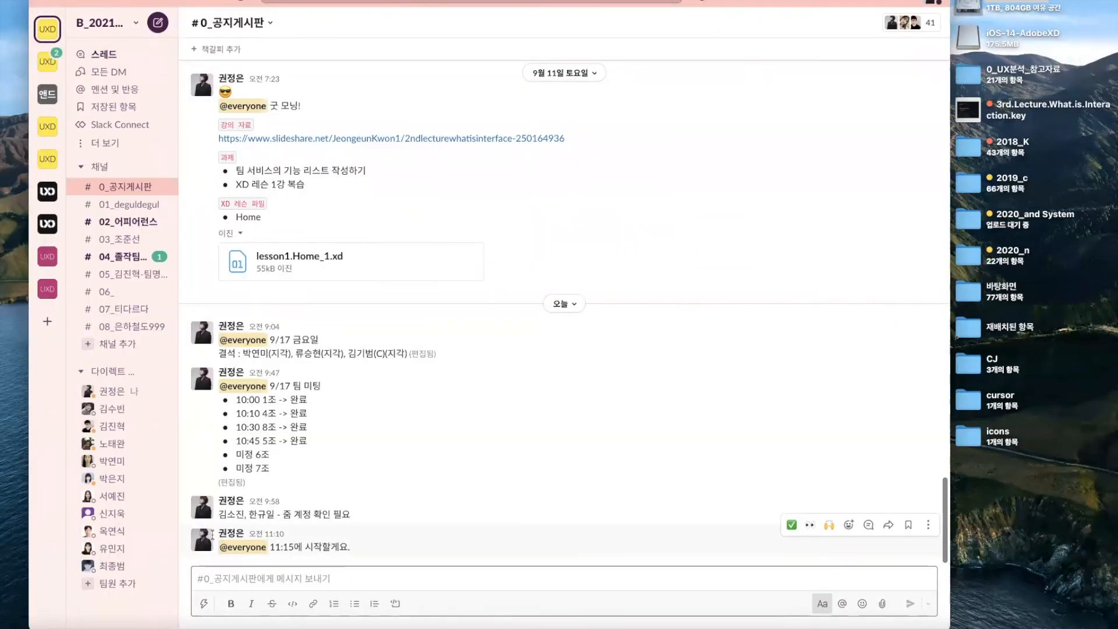
pyautogui.click(30, 628)
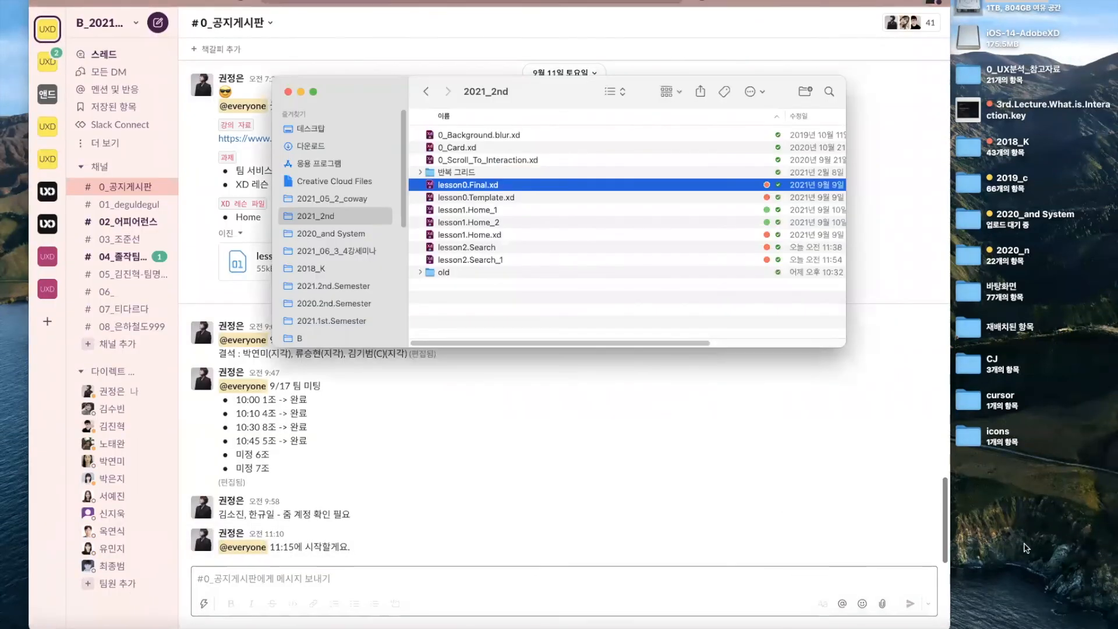
pyautogui.click(319, 182)
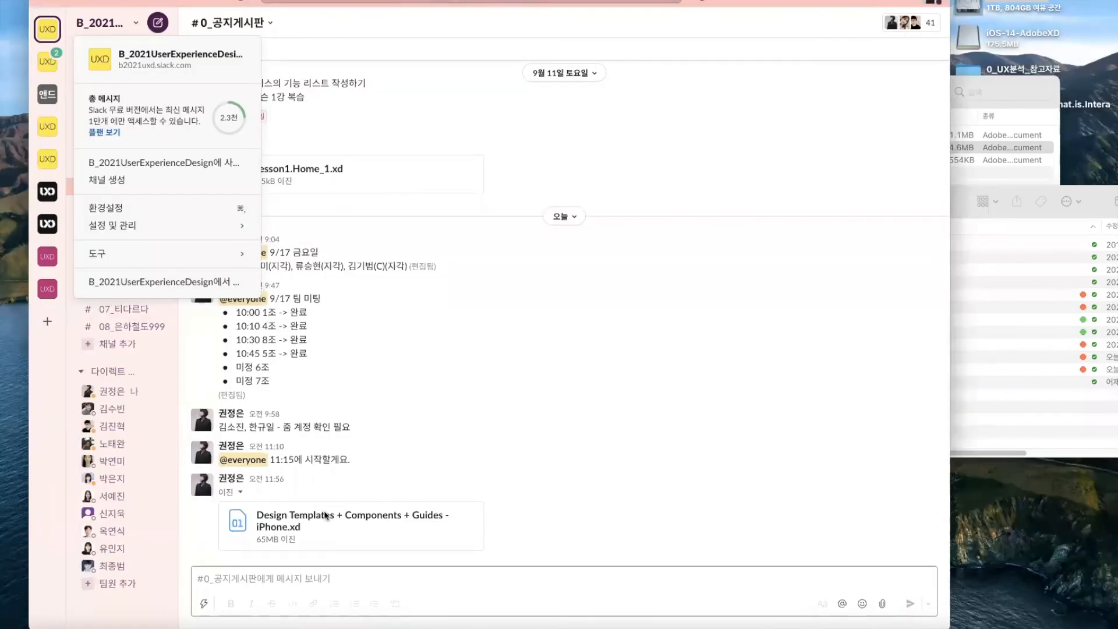
pyautogui.click(388, 115)
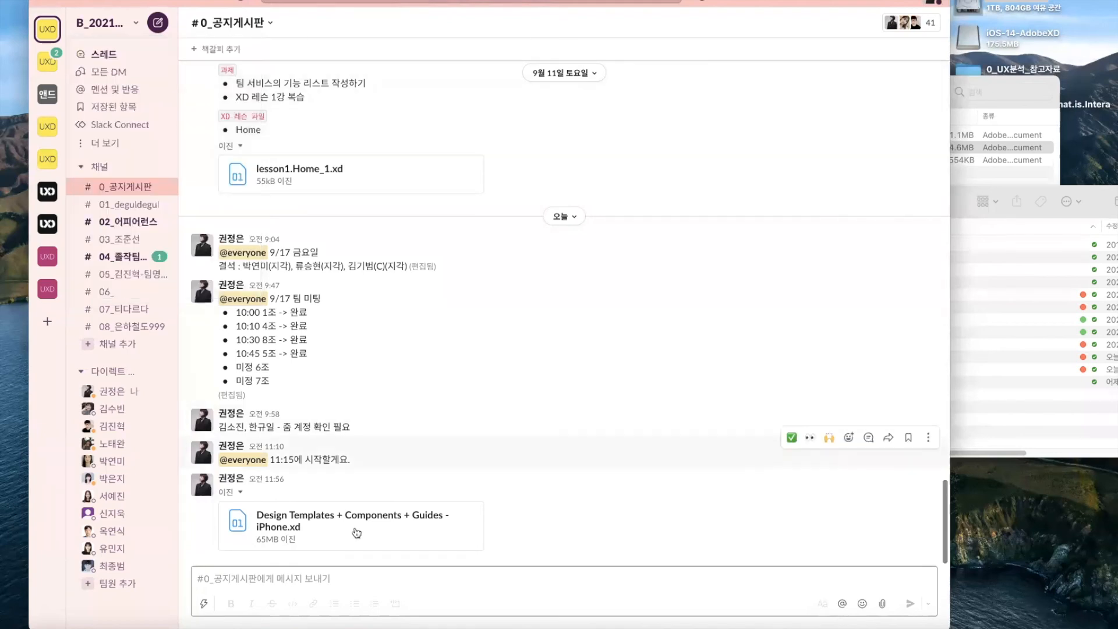
# Step: Close the Slack window and the remaining Finder windows for 2021_2nd and Design Templates + UI Elements + Guides
pyautogui.click(1034, 272)
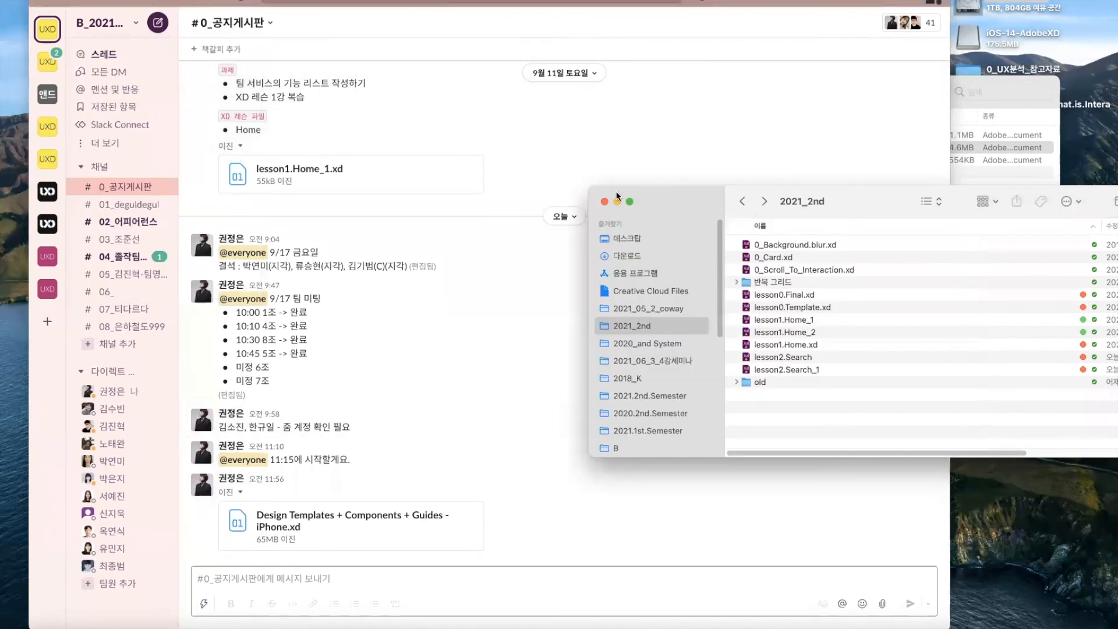
pyautogui.click(604, 202)
pyautogui.click(117, 27)
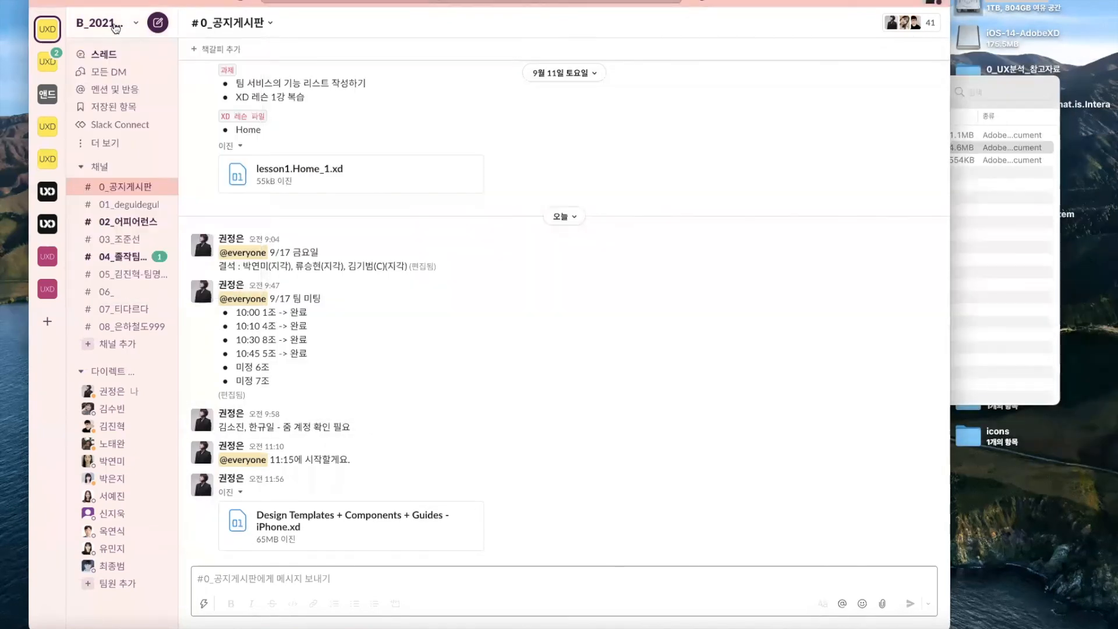
pyautogui.click(117, 26)
pyautogui.click(115, 27)
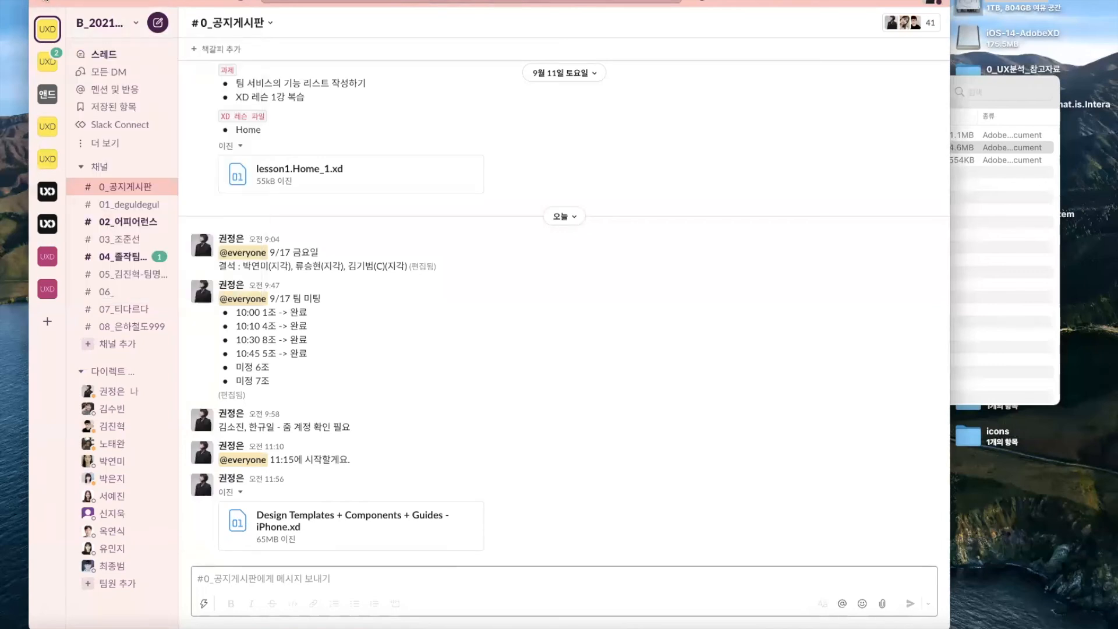
pyautogui.click(43, 0)
pyautogui.click(491, 150)
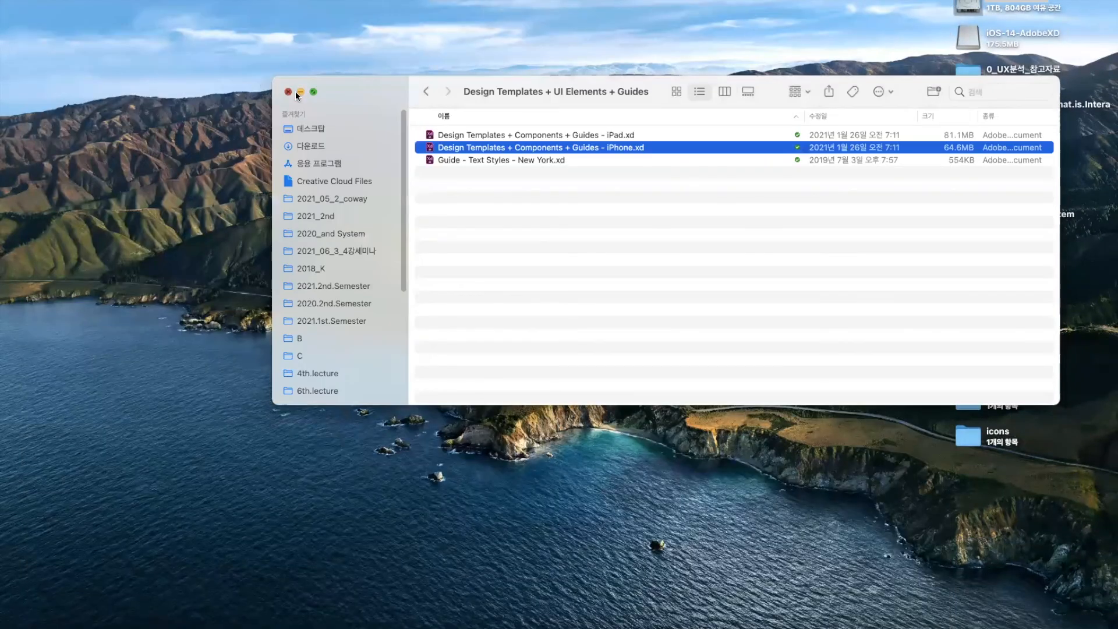
pyautogui.click(289, 92)
# Step: Return to lesson2.Search_1 in Adobe XD and inspect the Search artboard's keyboard component and the document's component list
pyautogui.click(1065, 624)
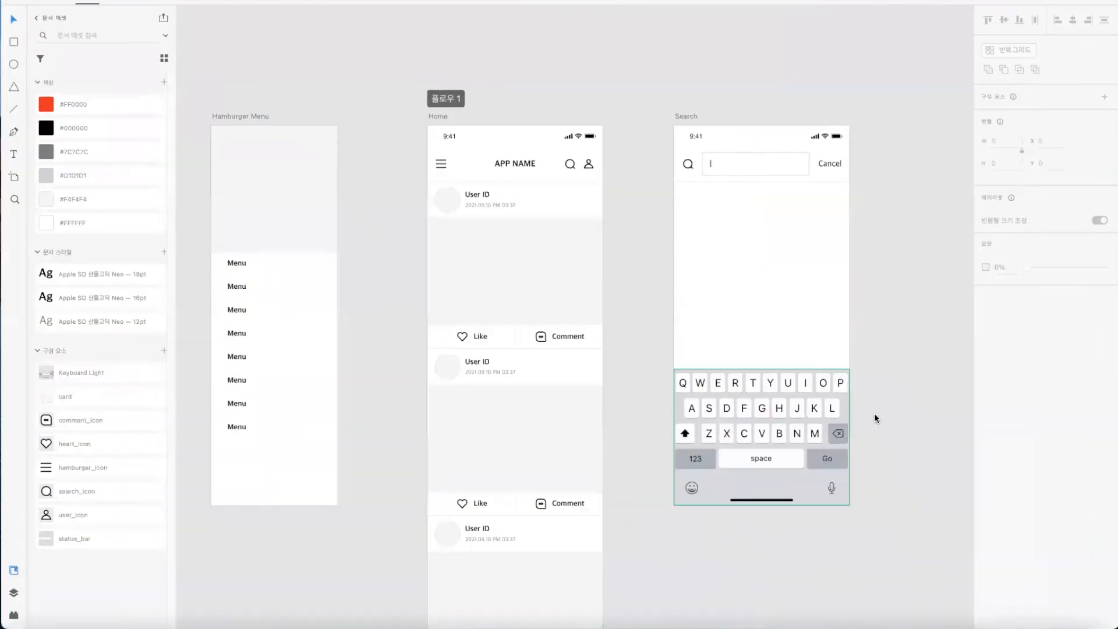
pyautogui.click(749, 429)
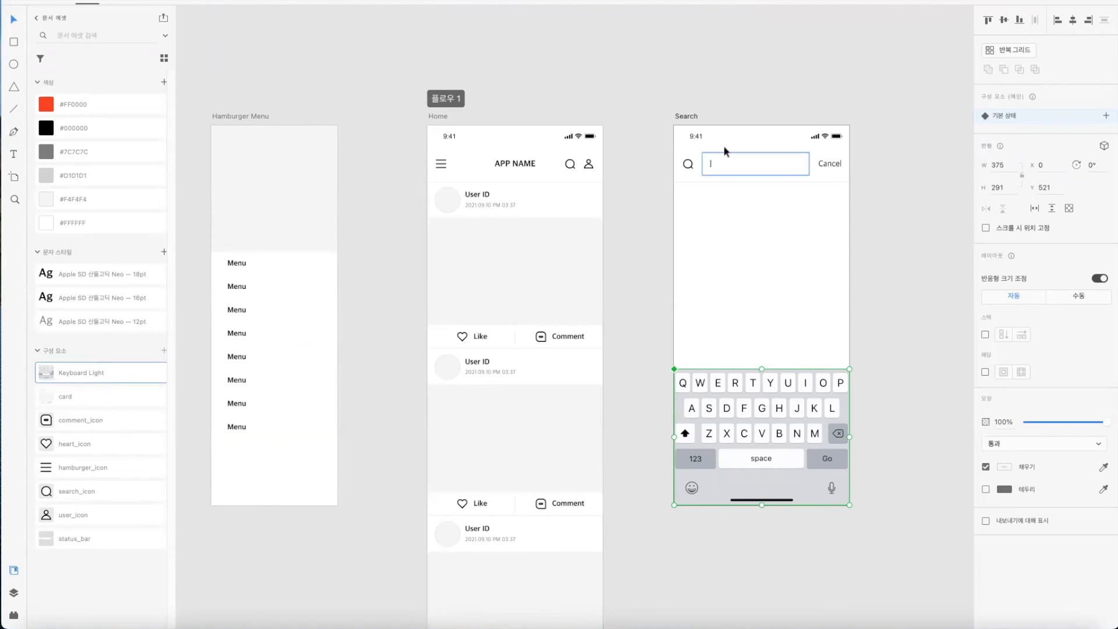
pyautogui.keyDown('shift'); pyautogui.click(114, 533); pyautogui.keyUp('shift')
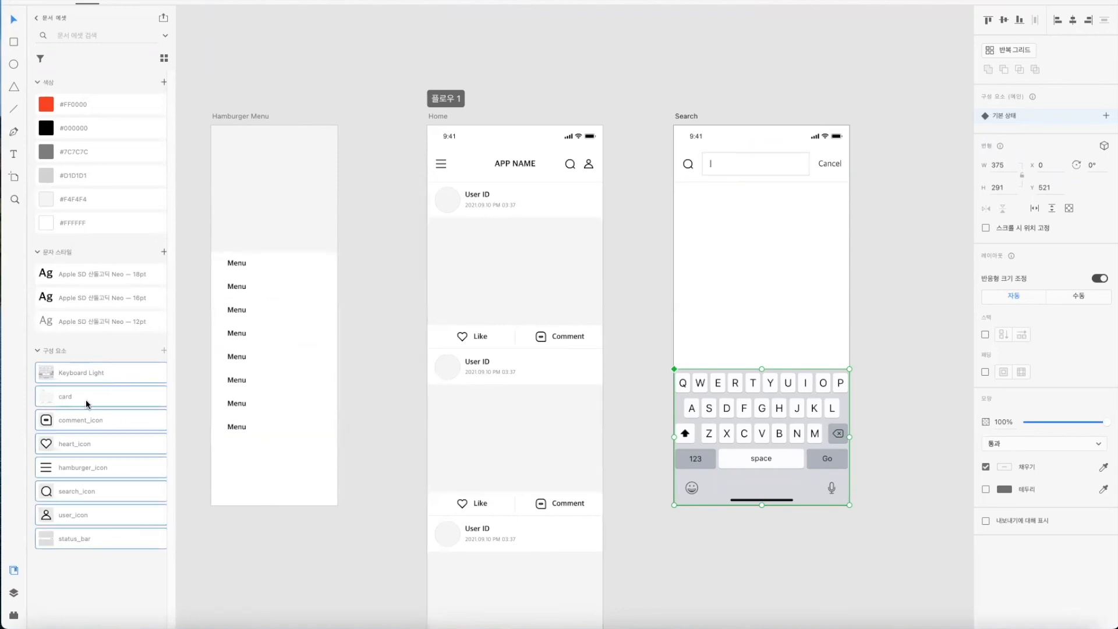
pyautogui.click(278, 577)
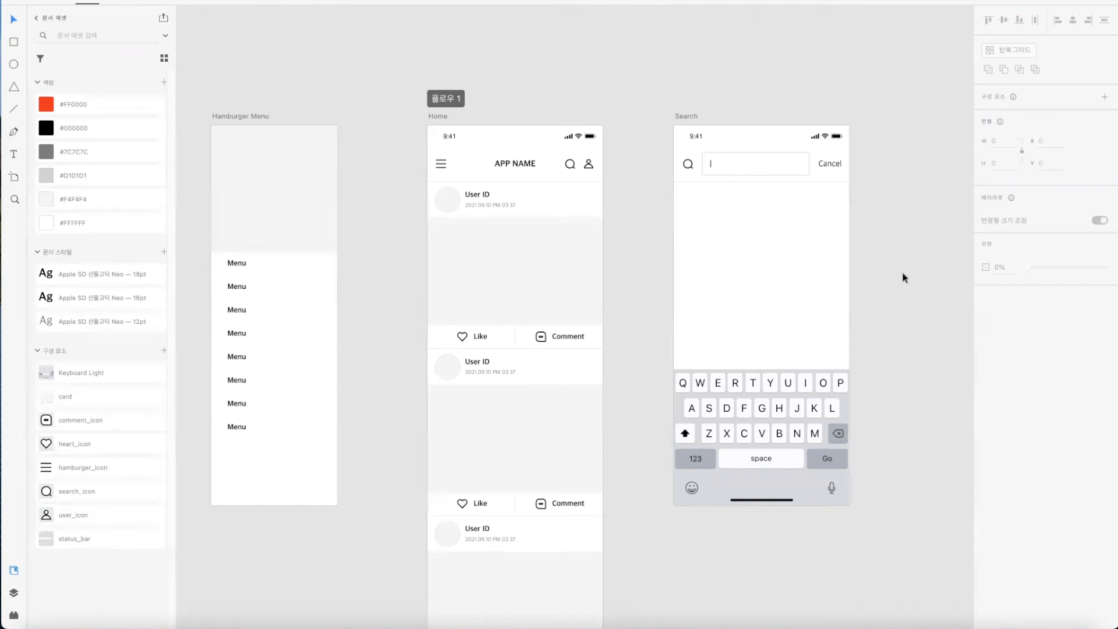
pyautogui.click(811, 475)
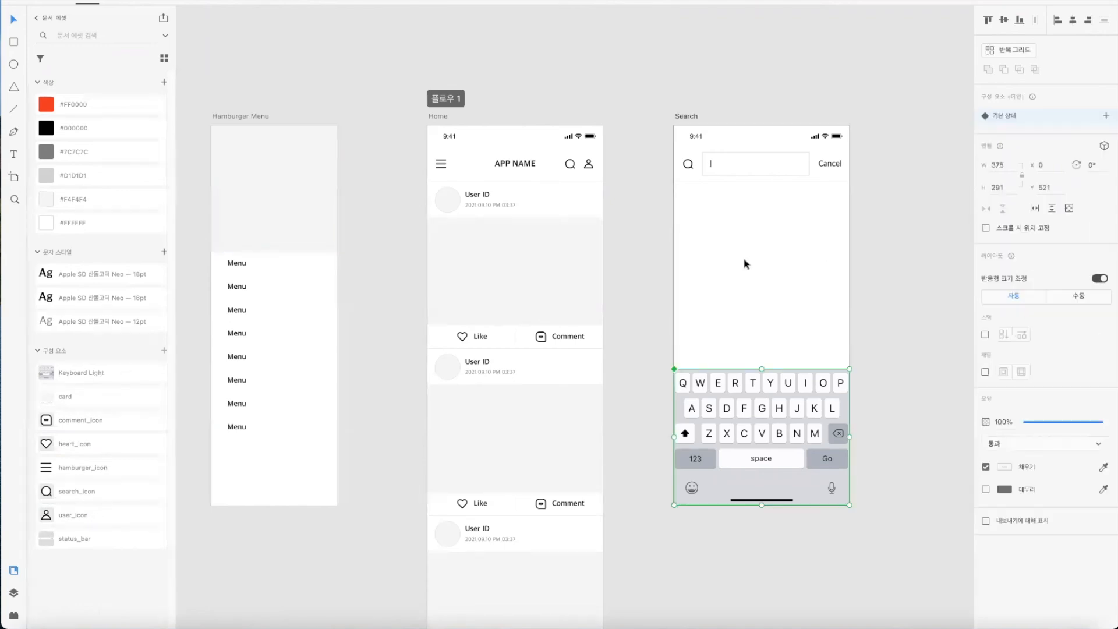
pyautogui.click(653, 306)
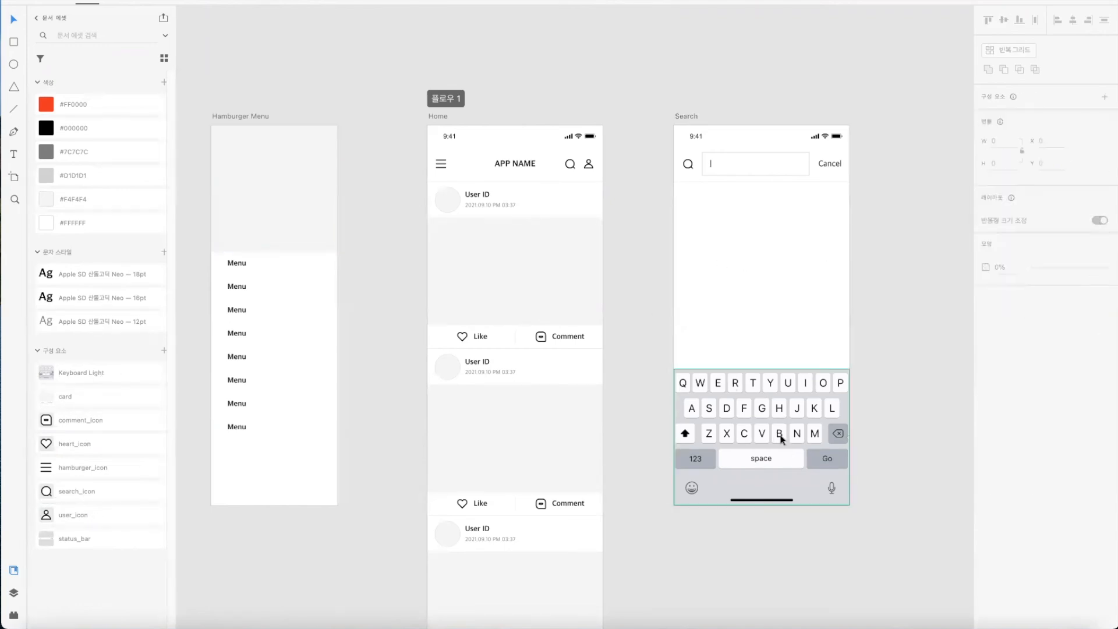
# Step: In Prototype mode, link the Home artboard's search icon to the Search artboard on tap, with the action type set to auto-animate
pyautogui.click(140, 2)
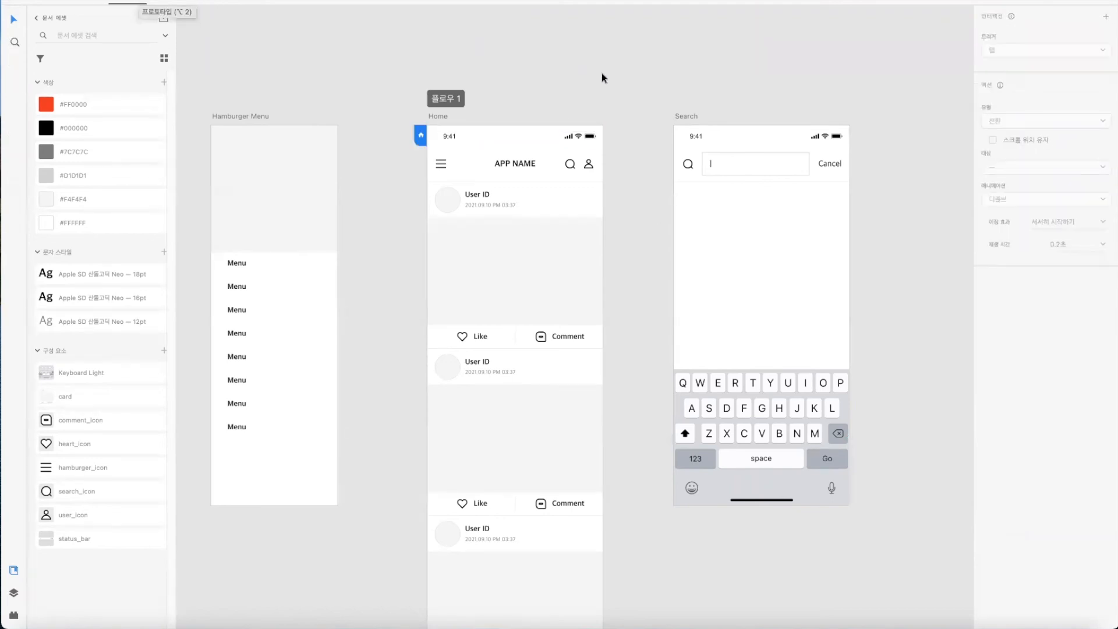
pyautogui.click(573, 165)
pyautogui.click(574, 166)
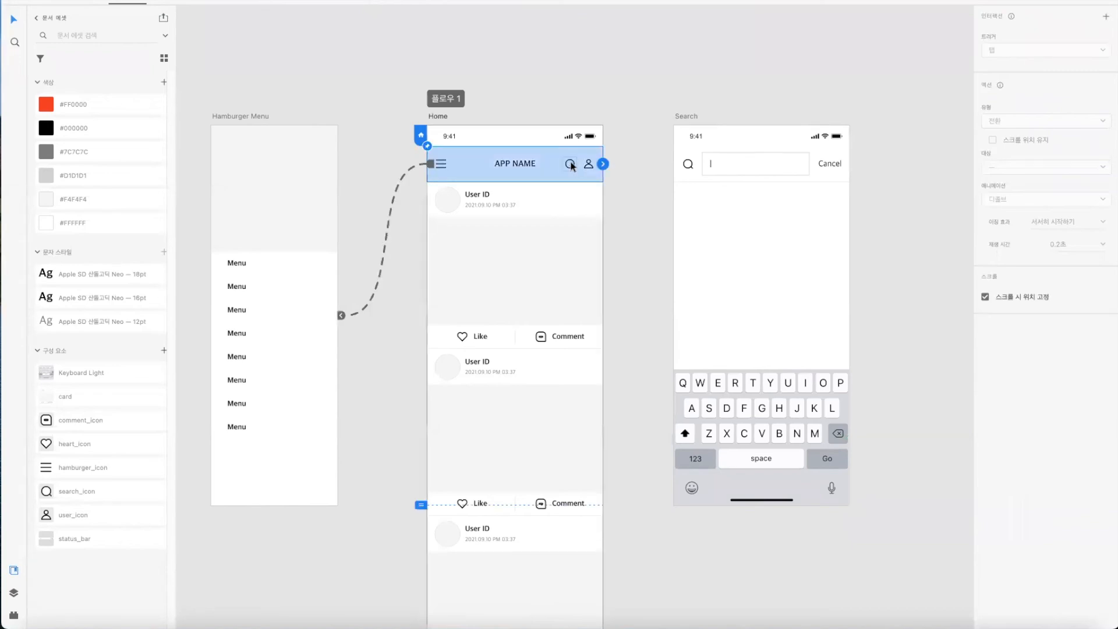
pyautogui.doubleClick(572, 166)
pyautogui.moveTo(578, 163); pyautogui.dragTo(676, 165)
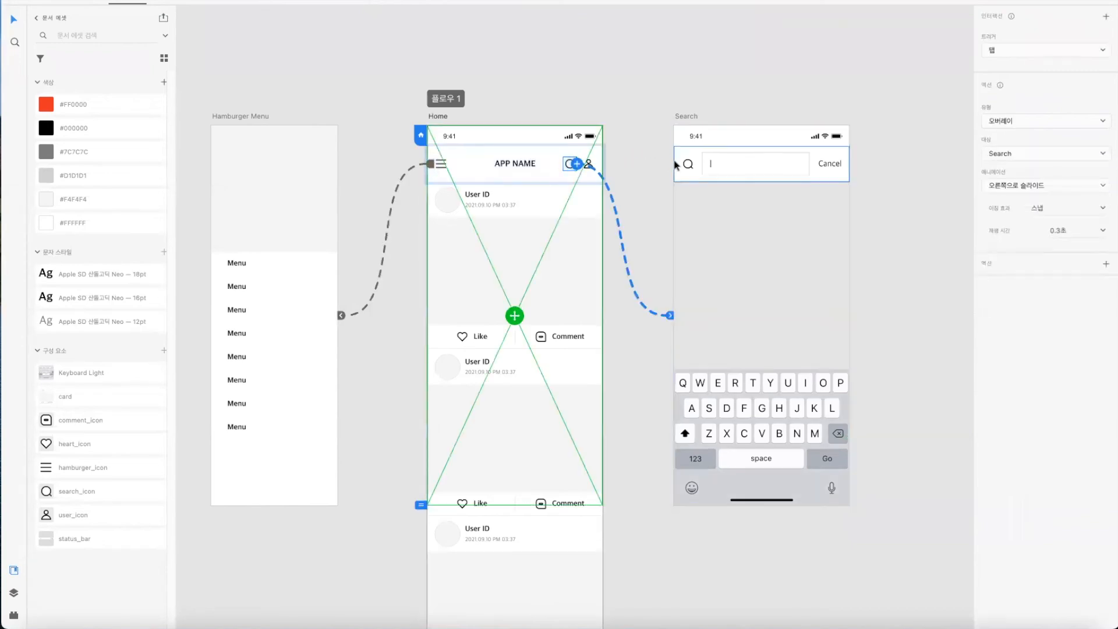
pyautogui.click(1054, 122)
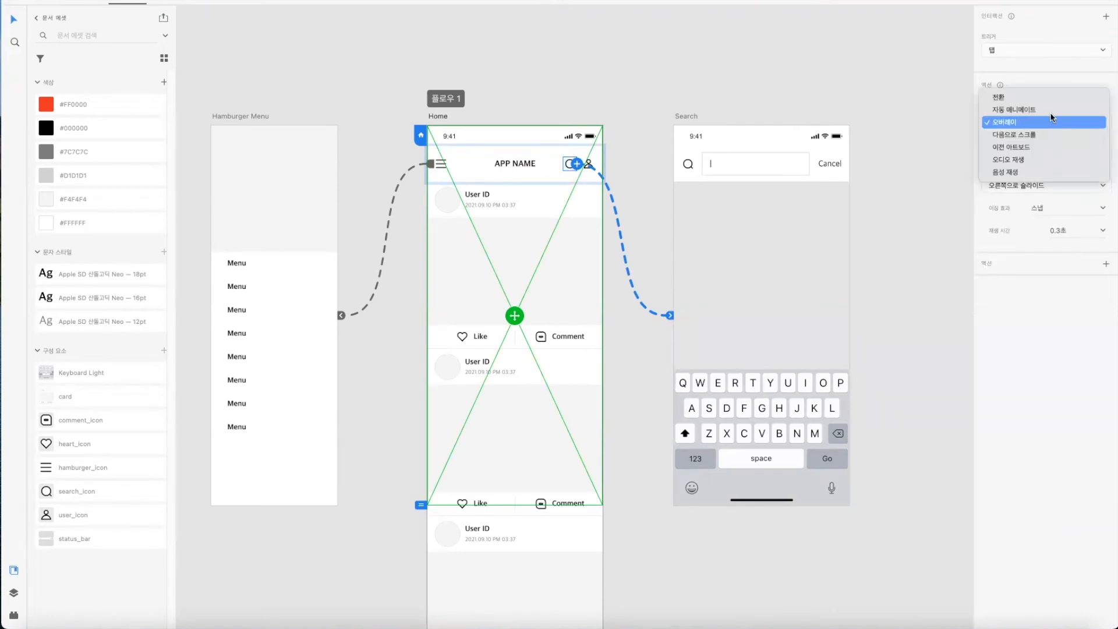
pyautogui.click(1053, 111)
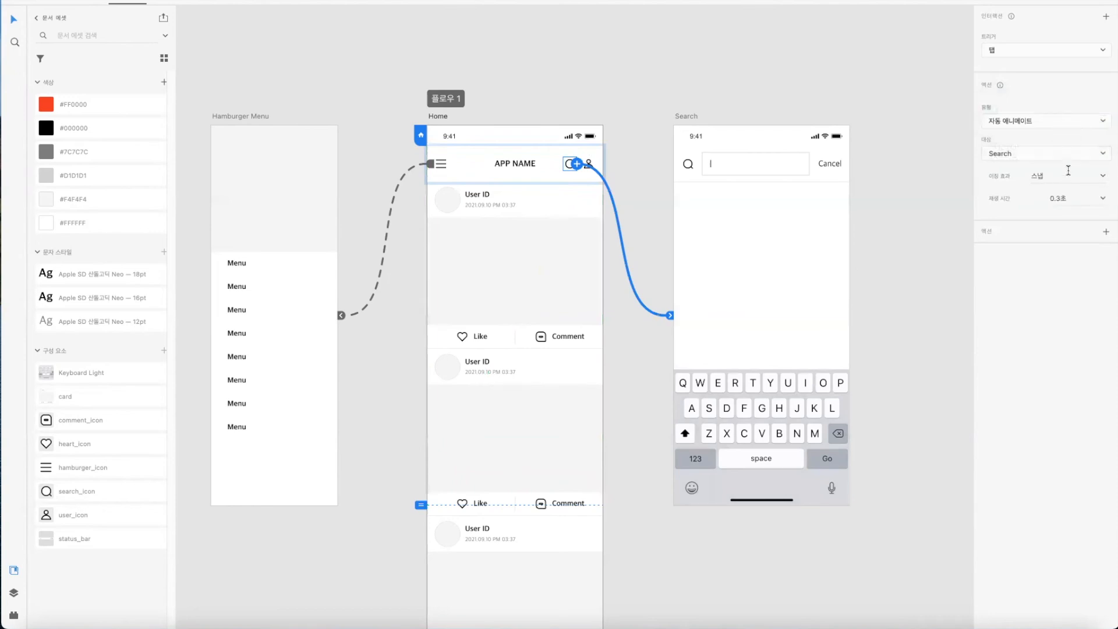
# Step: Preview the prototype from Home and test the search icon's transition to the Search screen
pyautogui.click(573, 229)
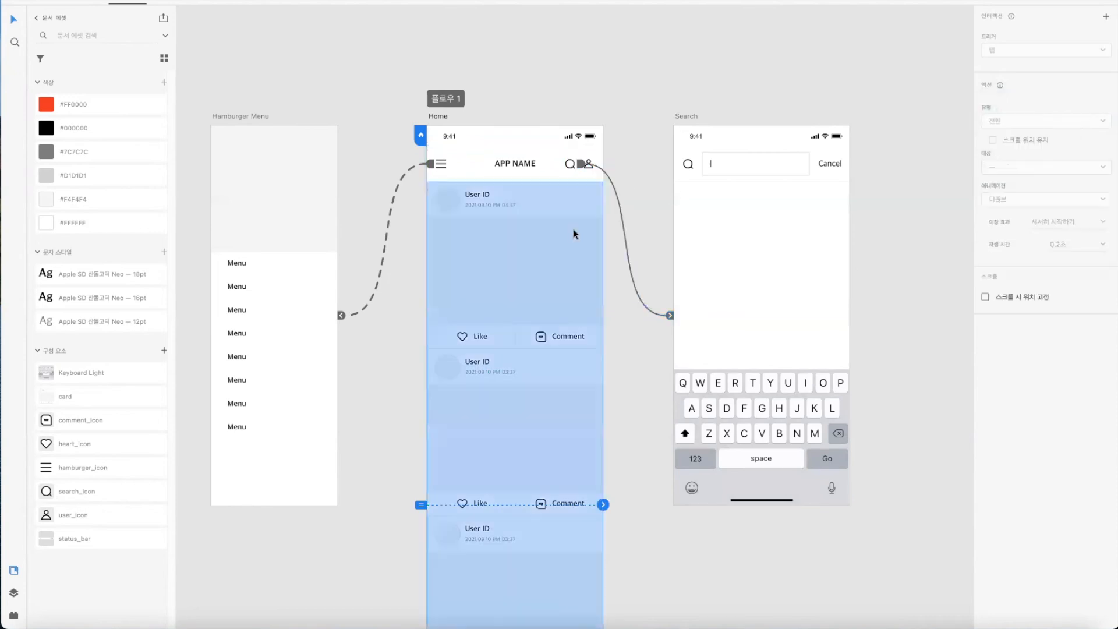
pyautogui.click(1059, 1)
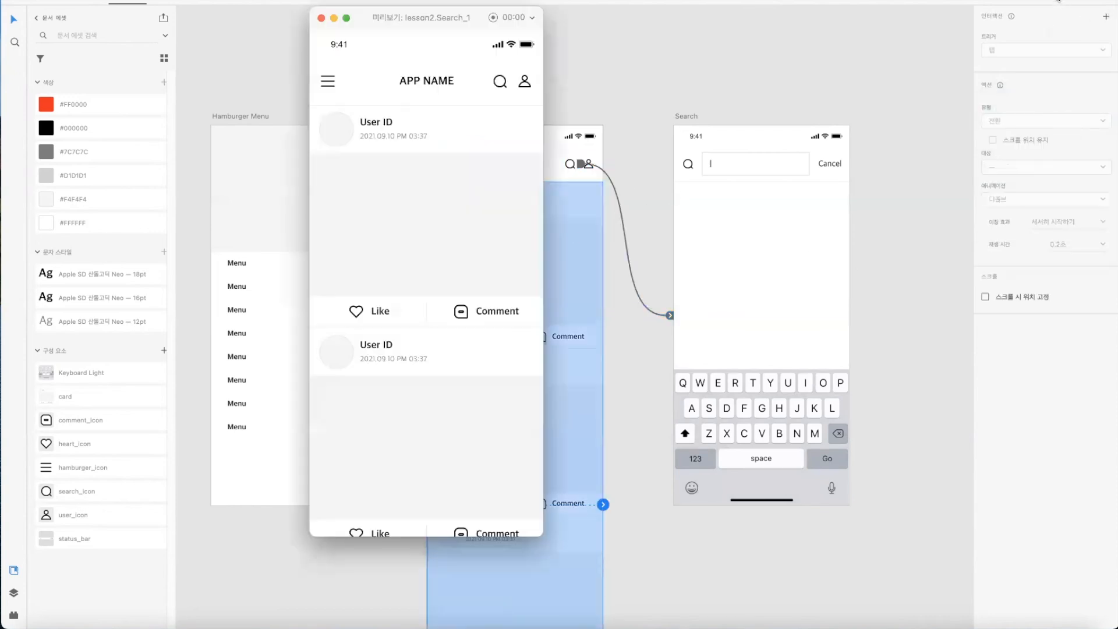
pyautogui.click(501, 80)
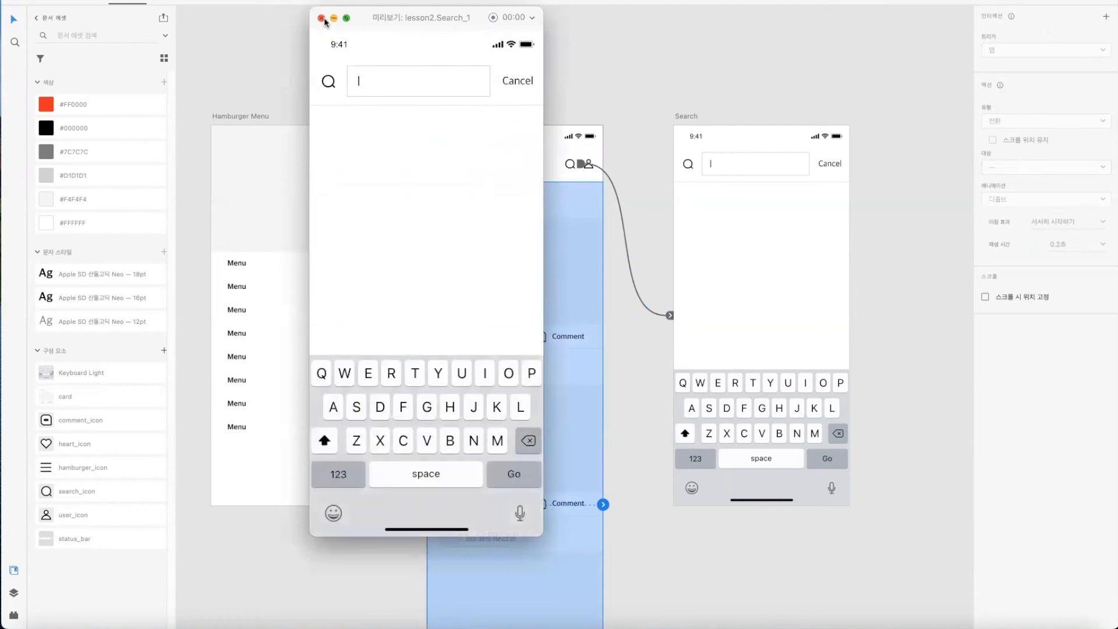
pyautogui.click(322, 19)
pyautogui.click(618, 81)
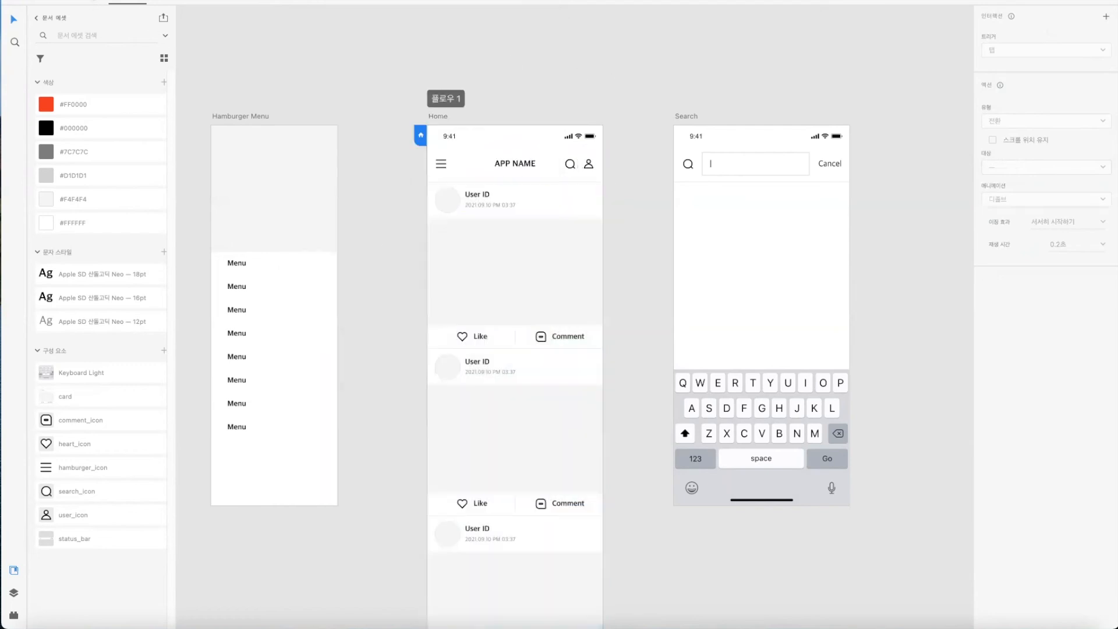
# Step: Return to Design mode and replay the search icon's Home-to-Search transition twice in the preview
pyautogui.click(87, 1)
pyautogui.click(518, 168)
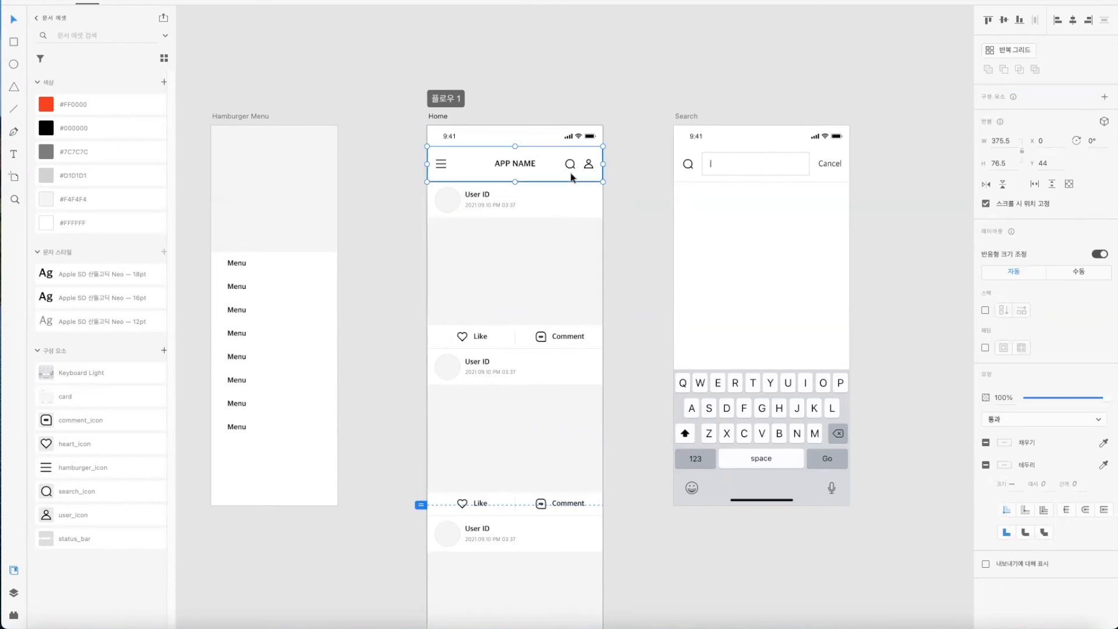
pyautogui.click(645, 181)
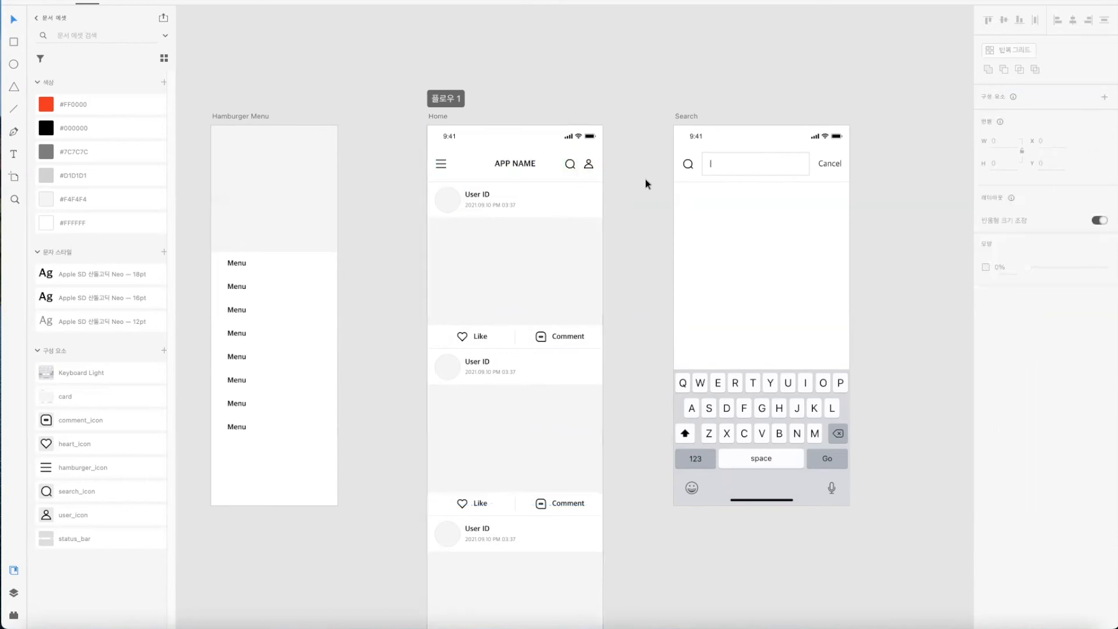
pyautogui.click(563, 134)
pyautogui.press('super+Return')
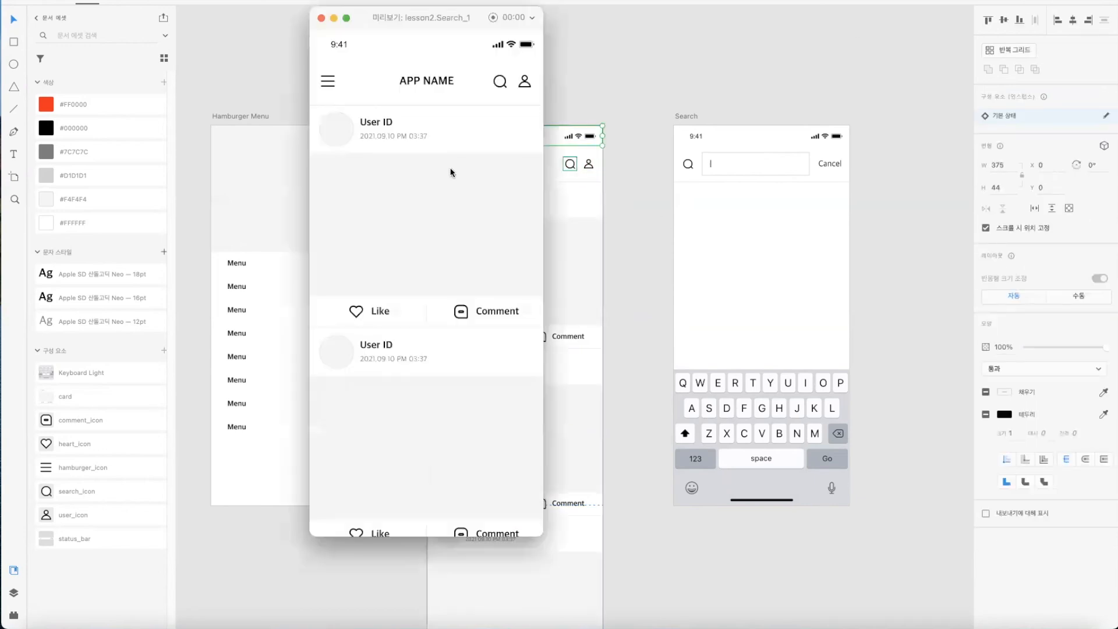
pyautogui.click(500, 82)
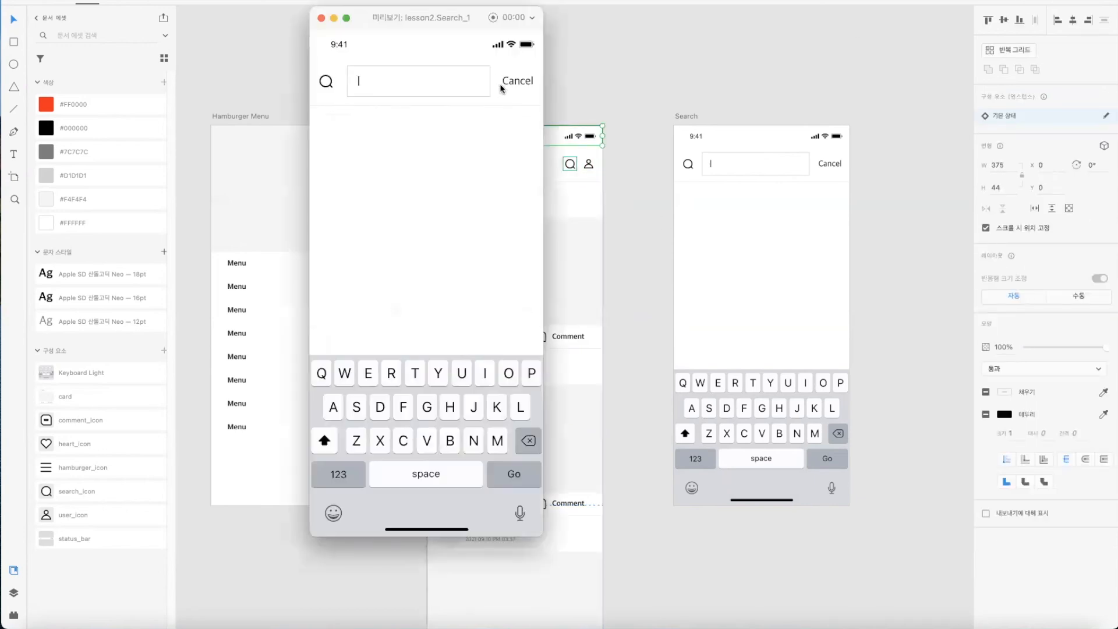
pyautogui.click(331, 18)
pyautogui.click(570, 164)
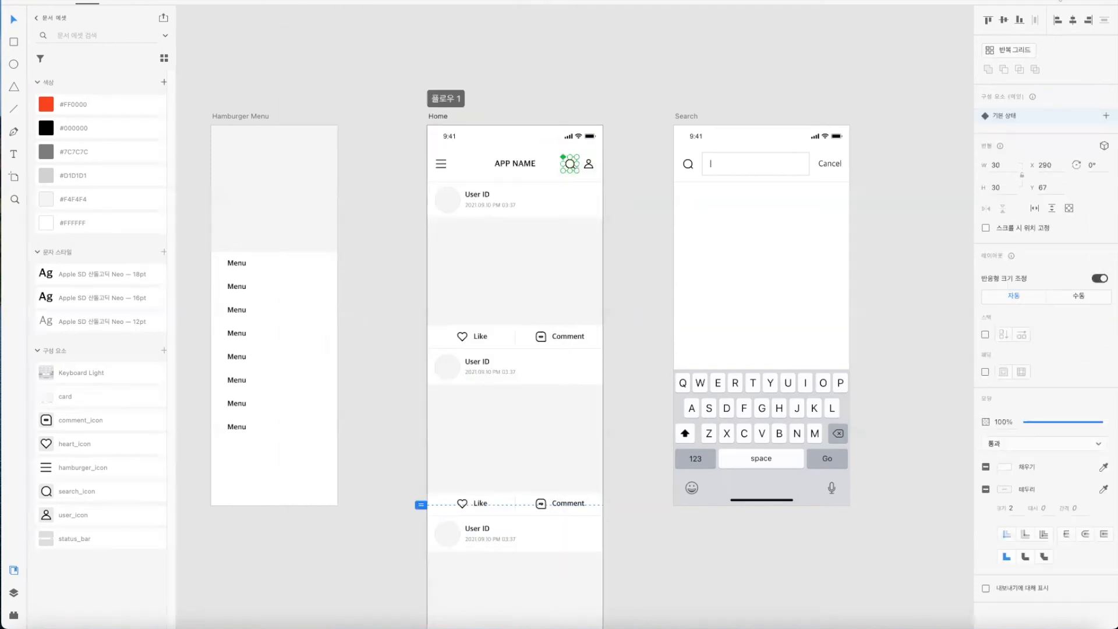
pyautogui.press('super+Return')
pyautogui.click(500, 84)
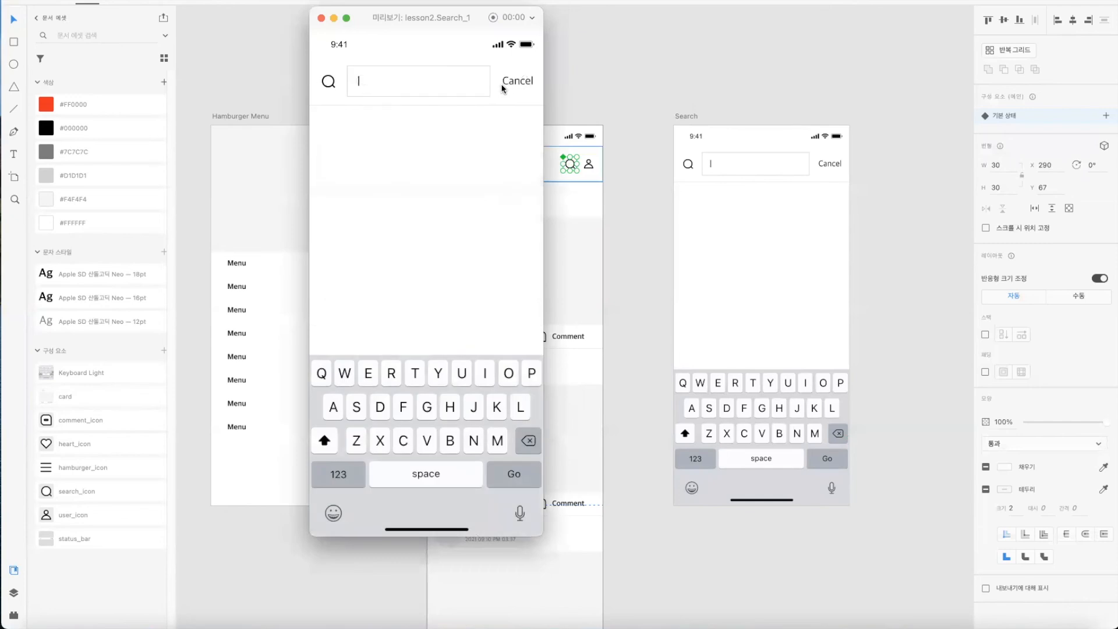
pyautogui.click(321, 18)
pyautogui.click(408, 42)
# Step: Link the Search artboard's Cancel text back to the Home artboard on tap with a 0.3-second auto-animate
pyautogui.click(840, 164)
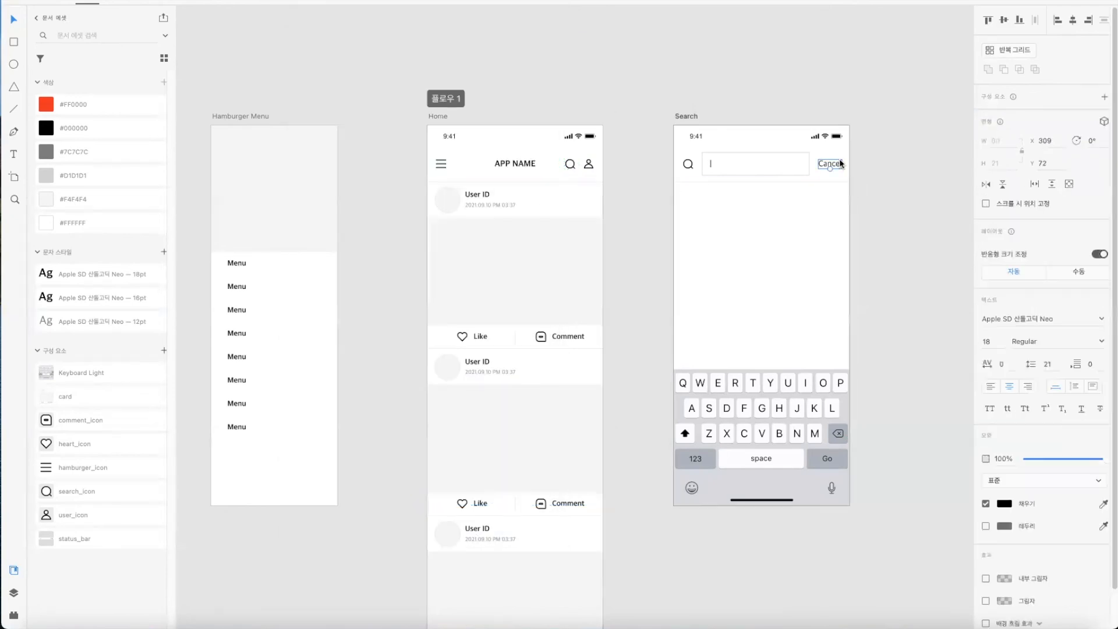
pyautogui.press('super+2')
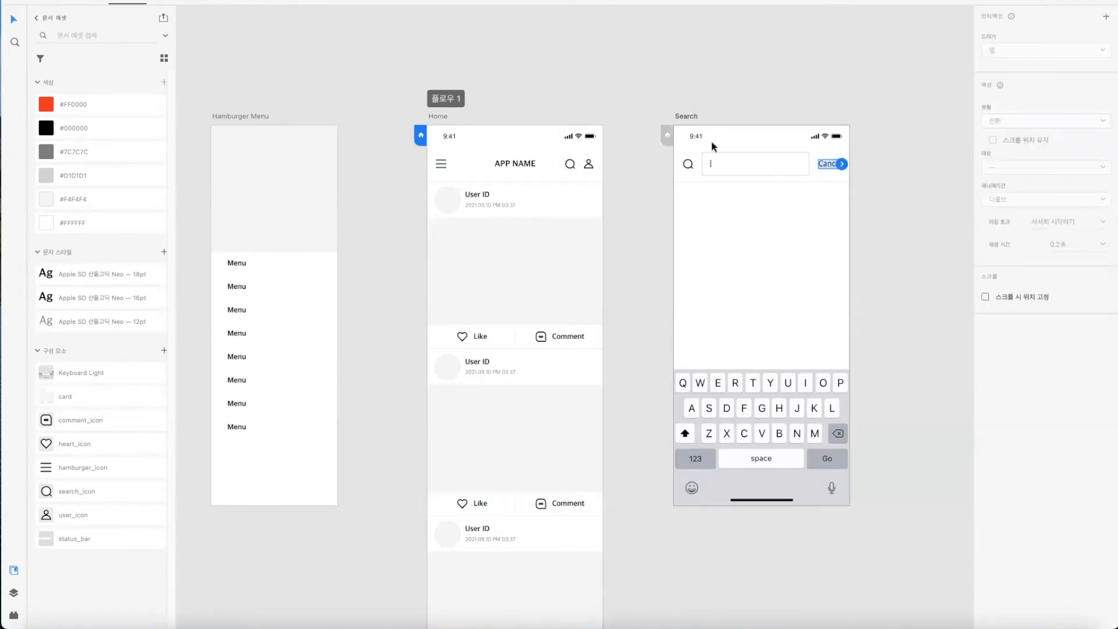
pyautogui.moveTo(844, 166); pyautogui.dragTo(600, 145)
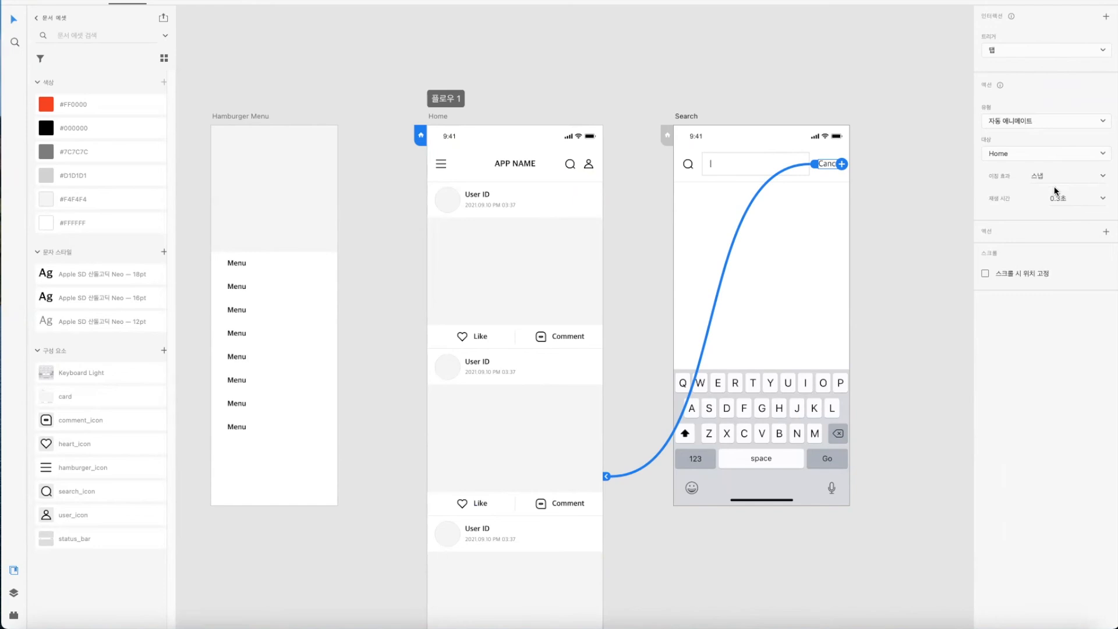
pyautogui.click(733, 96)
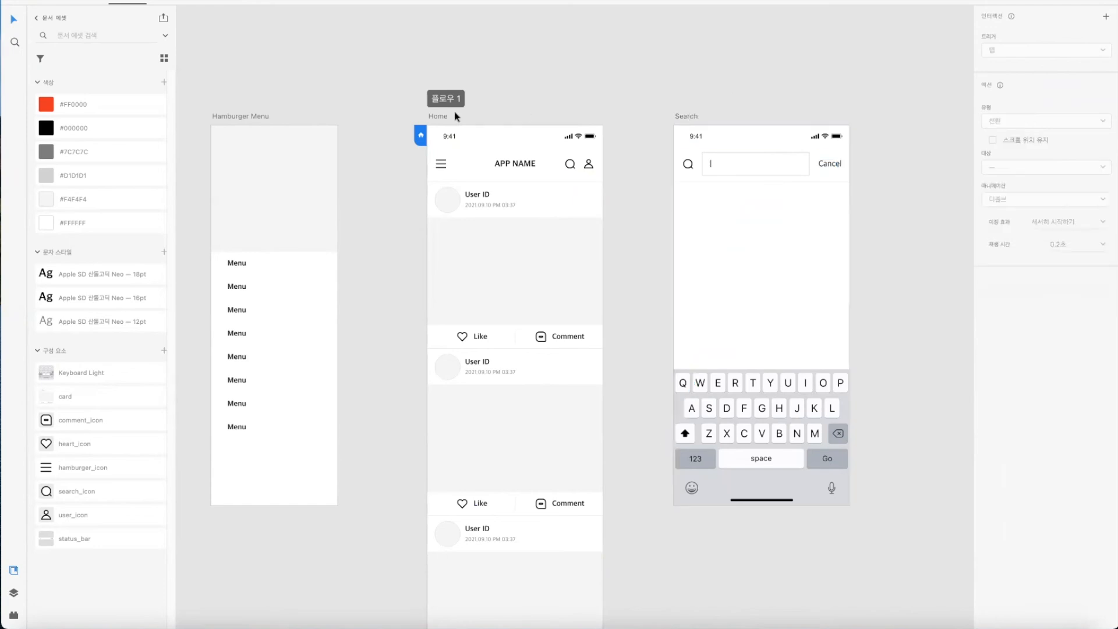
# Step: Preview from Home and repeatedly switch between Home and Search using the search icon and the Cancel text
pyautogui.click(439, 117)
pyautogui.press('super+Return')
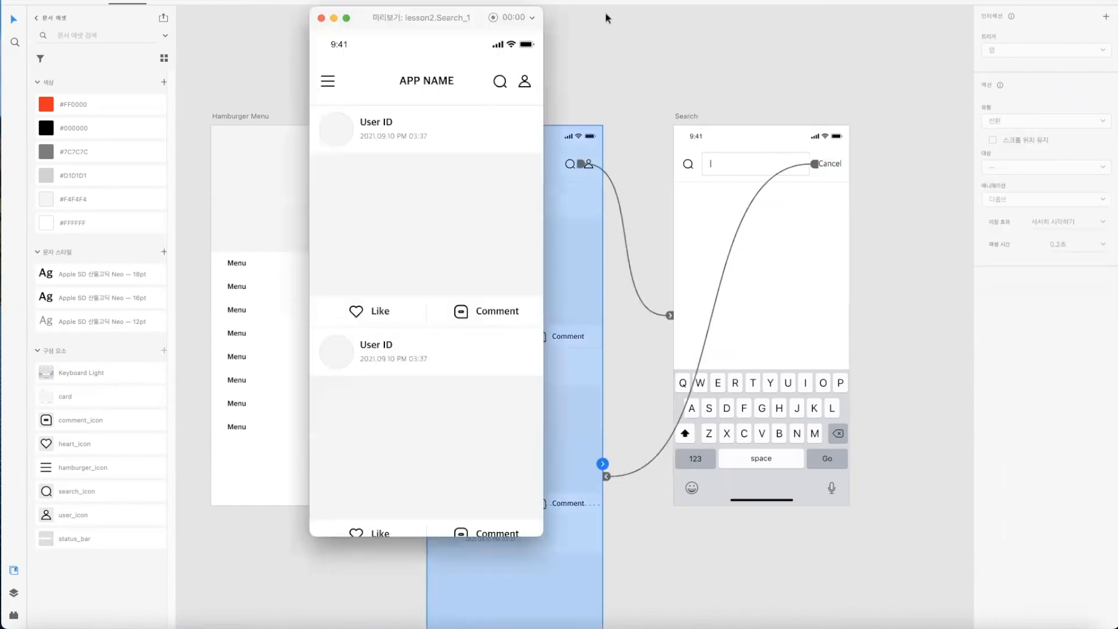
pyautogui.click(505, 82)
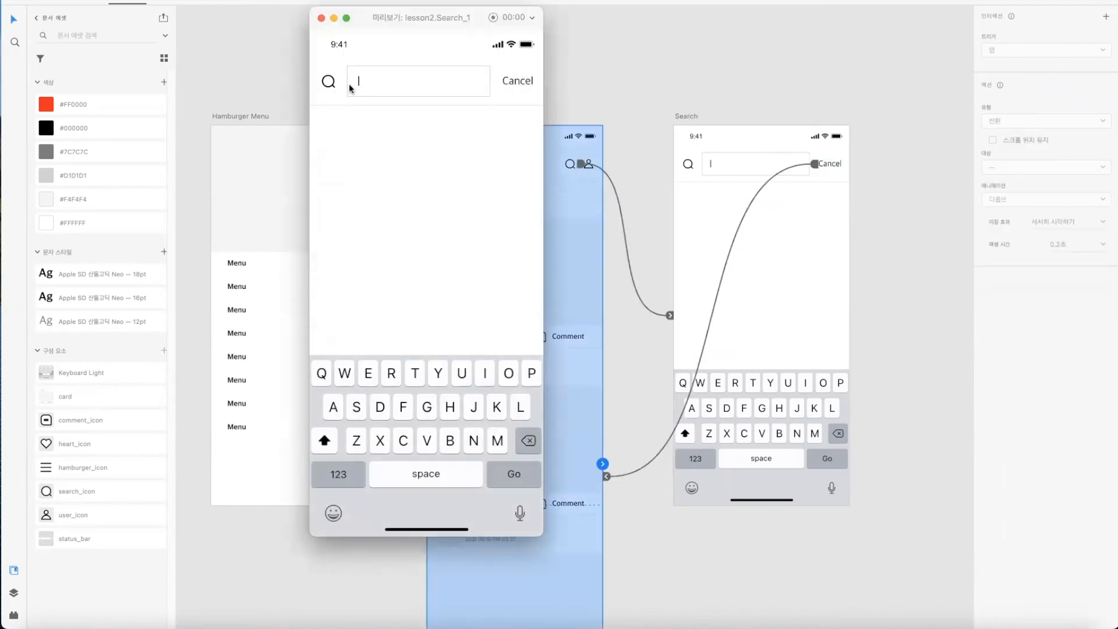
pyautogui.click(511, 86)
pyautogui.click(502, 84)
pyautogui.click(506, 86)
pyautogui.click(504, 85)
pyautogui.click(506, 86)
pyautogui.click(496, 81)
pyautogui.click(321, 18)
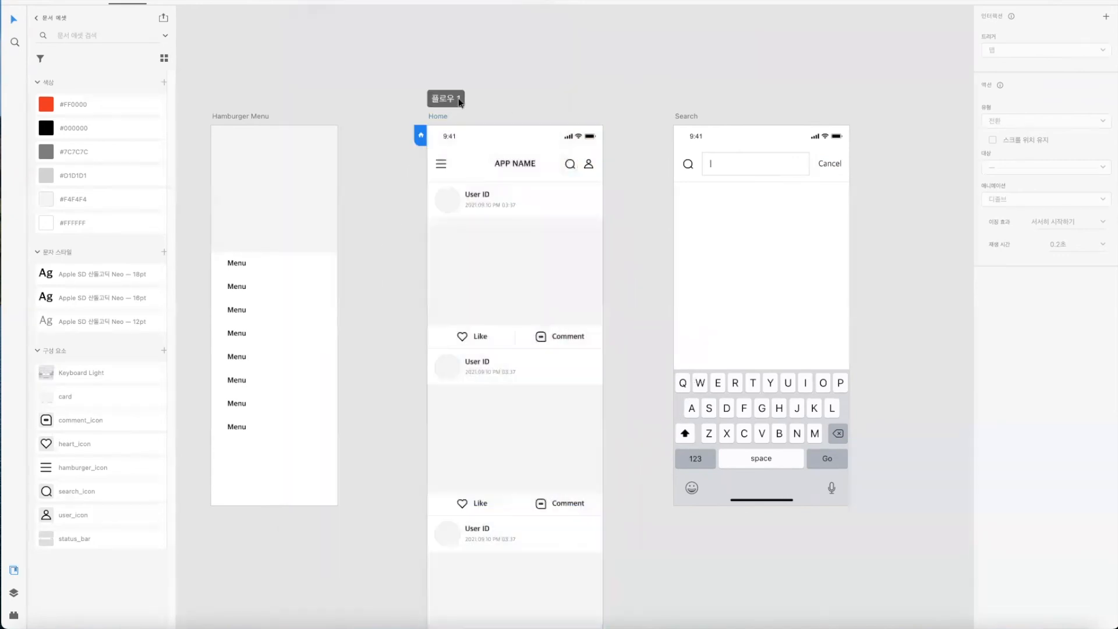
# Step: Remove the prototype links from the Home search icon and the Search artboard's Cancel text, and check both artboards
pyautogui.click(636, 63)
pyautogui.press('super+minus')
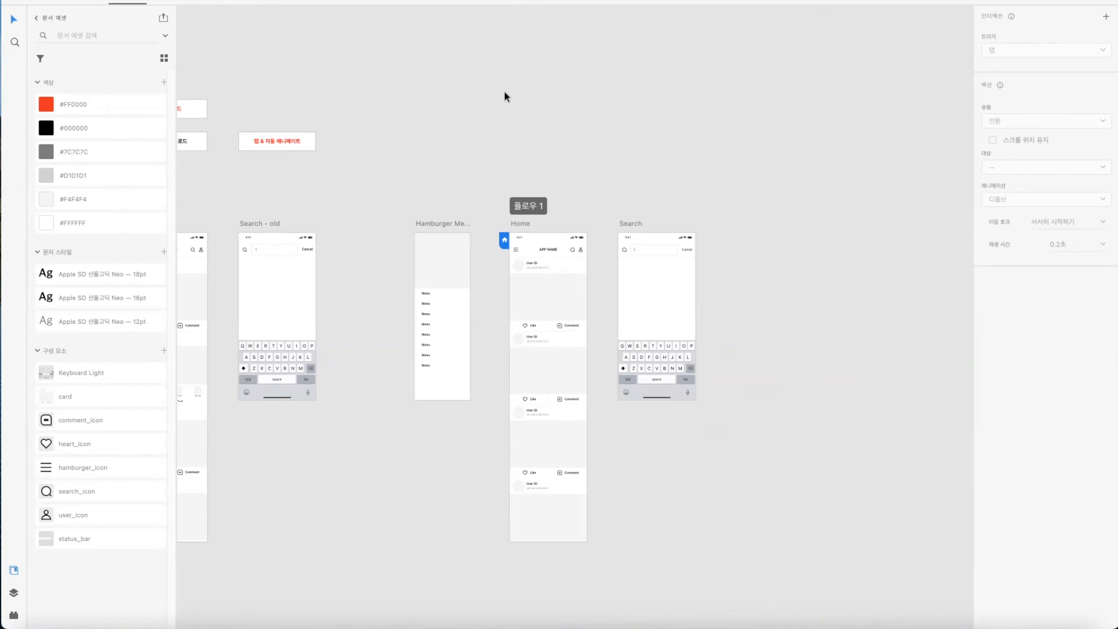
pyautogui.press('super+equal')
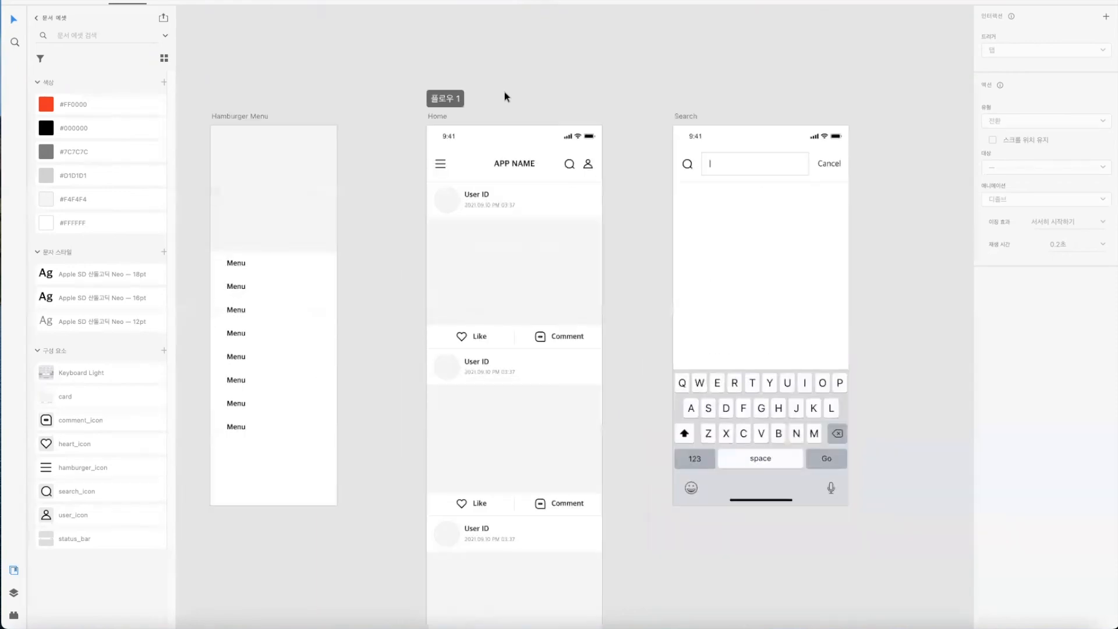
pyautogui.click(570, 165)
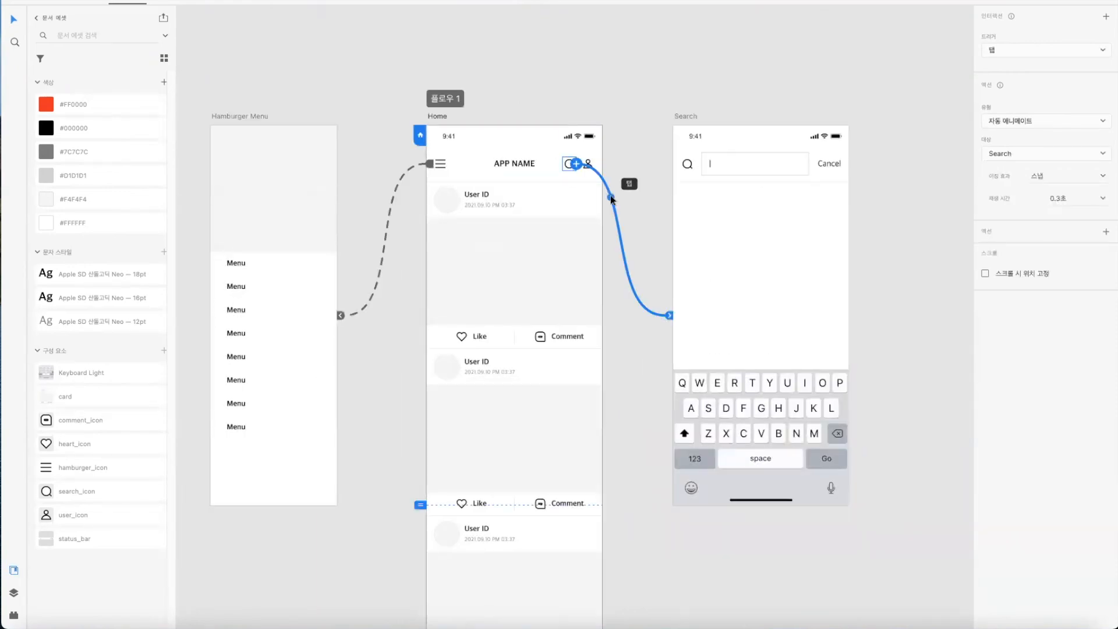
pyautogui.click(839, 165)
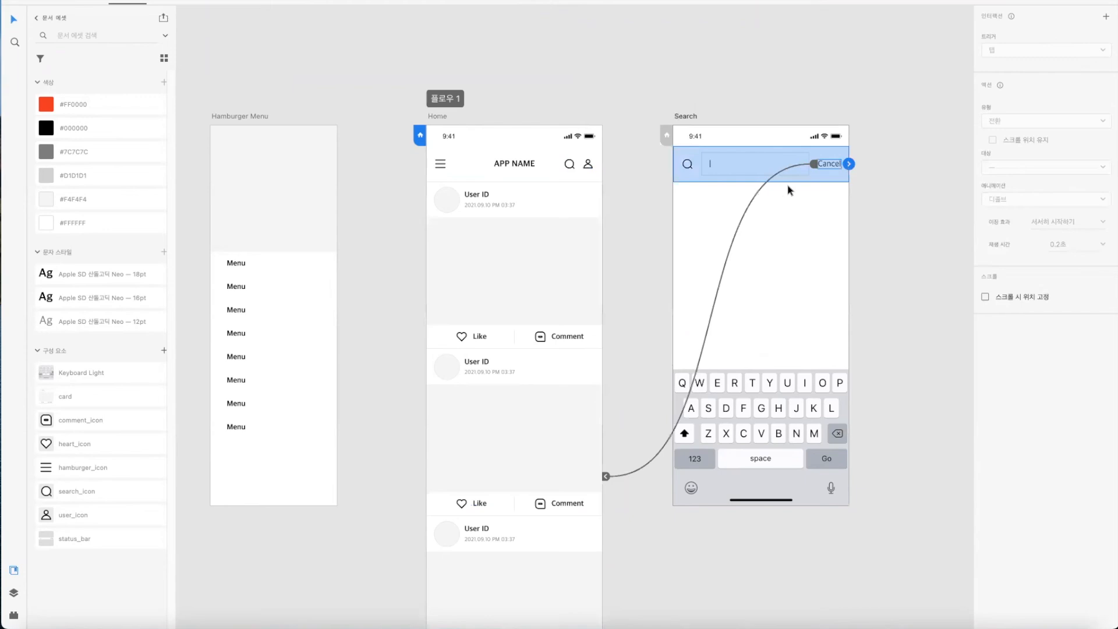
pyautogui.click(689, 115)
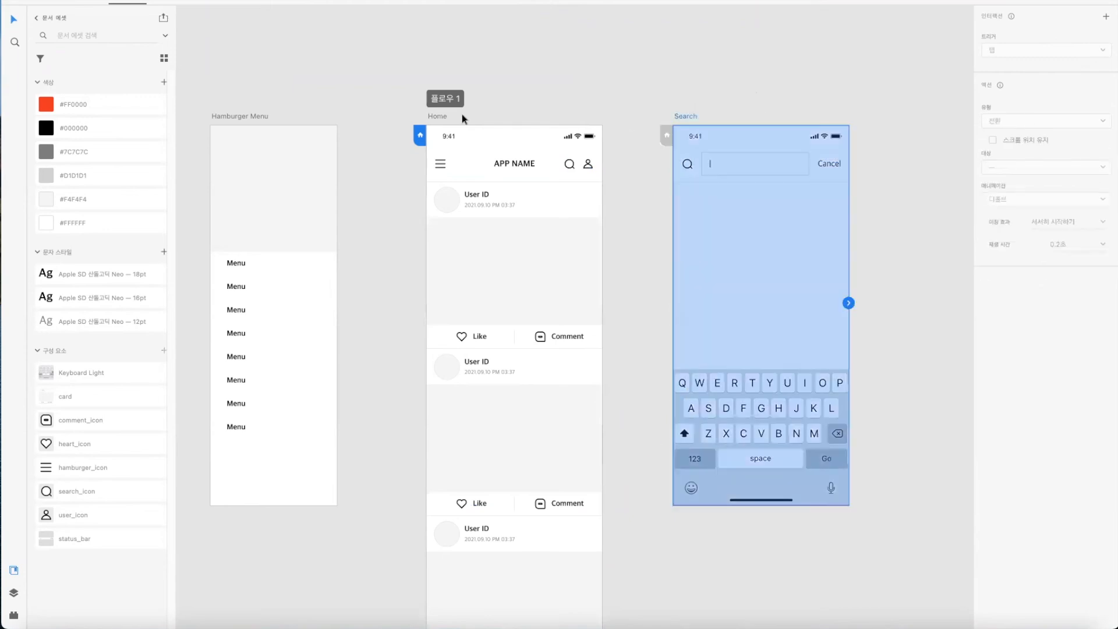
pyautogui.click(437, 116)
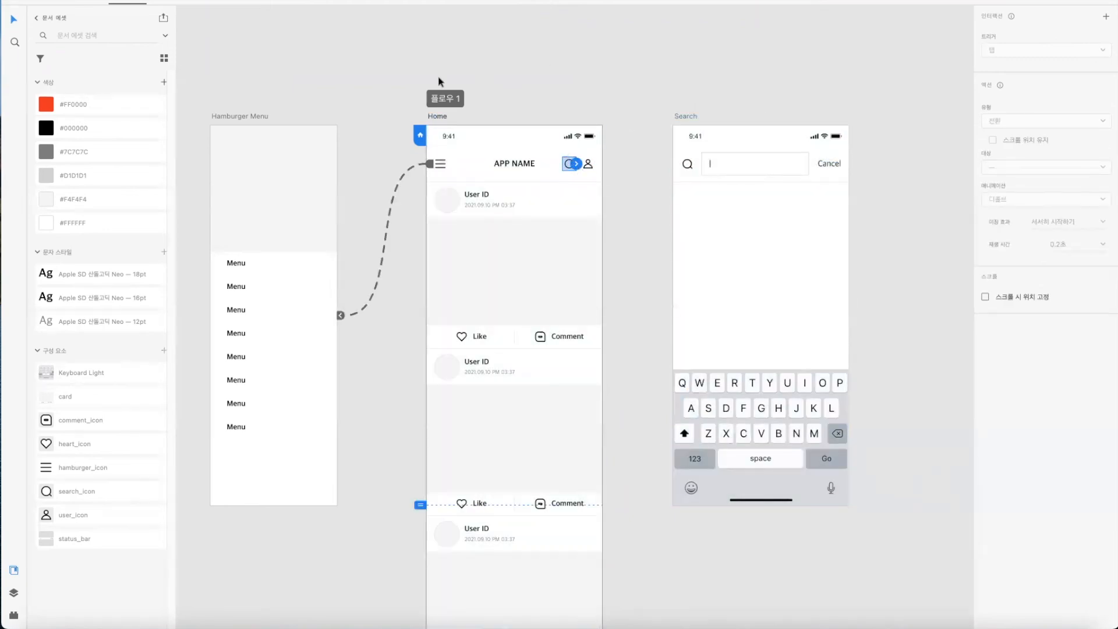
# Step: Recreate the tap links from the Home search icon to Search and from Cancel to Home, using auto-animate with Snap easing for 0.3 seconds
pyautogui.moveTo(576, 164); pyautogui.dragTo(673, 173)
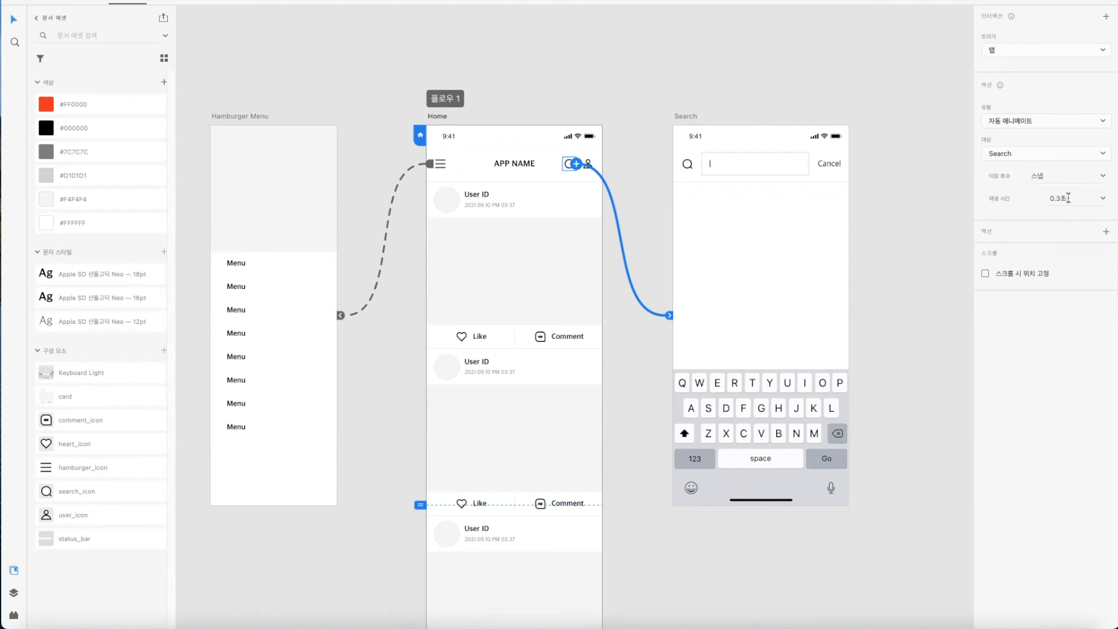
pyautogui.click(839, 165)
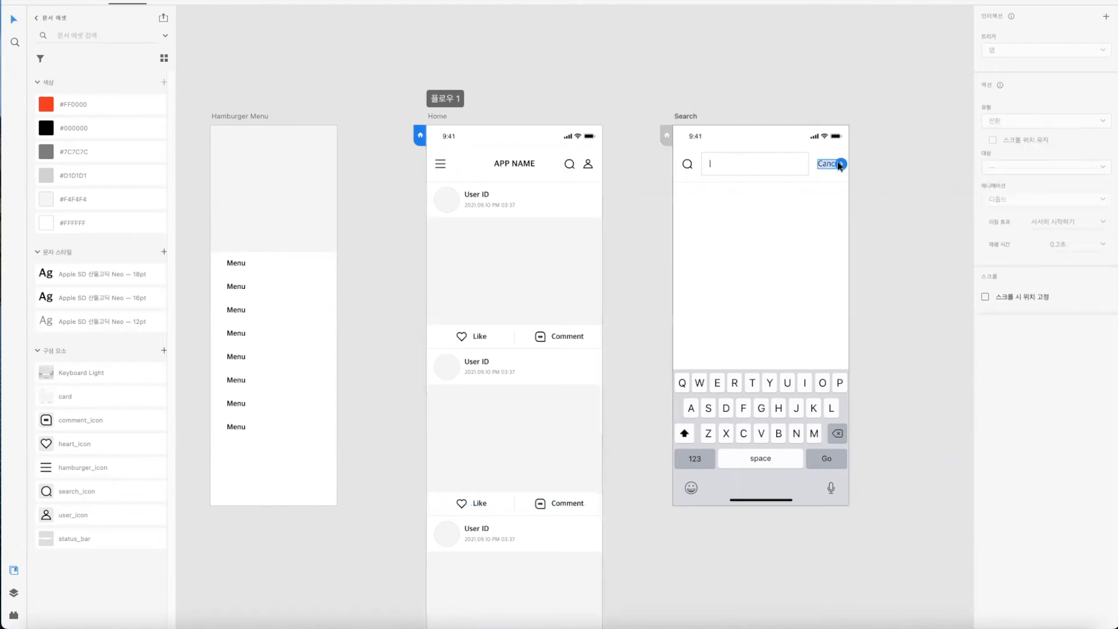
pyautogui.moveTo(848, 154); pyautogui.dragTo(602, 141)
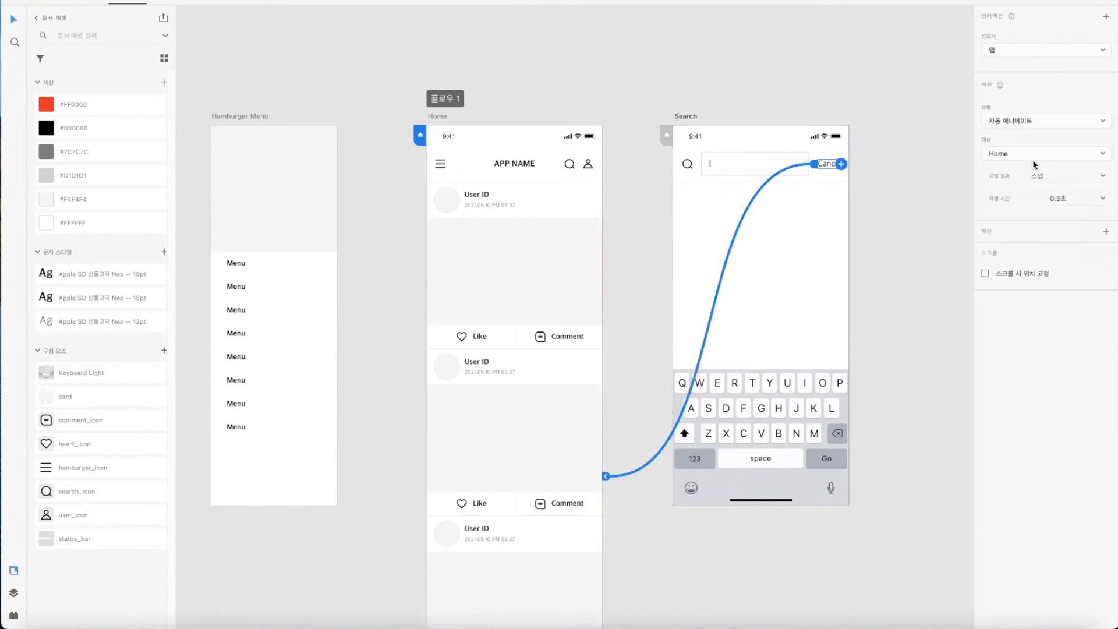
pyautogui.click(861, 96)
# Step: Preview the prototype from Home again and test the recreated search icon and Cancel links
pyautogui.click(461, 126)
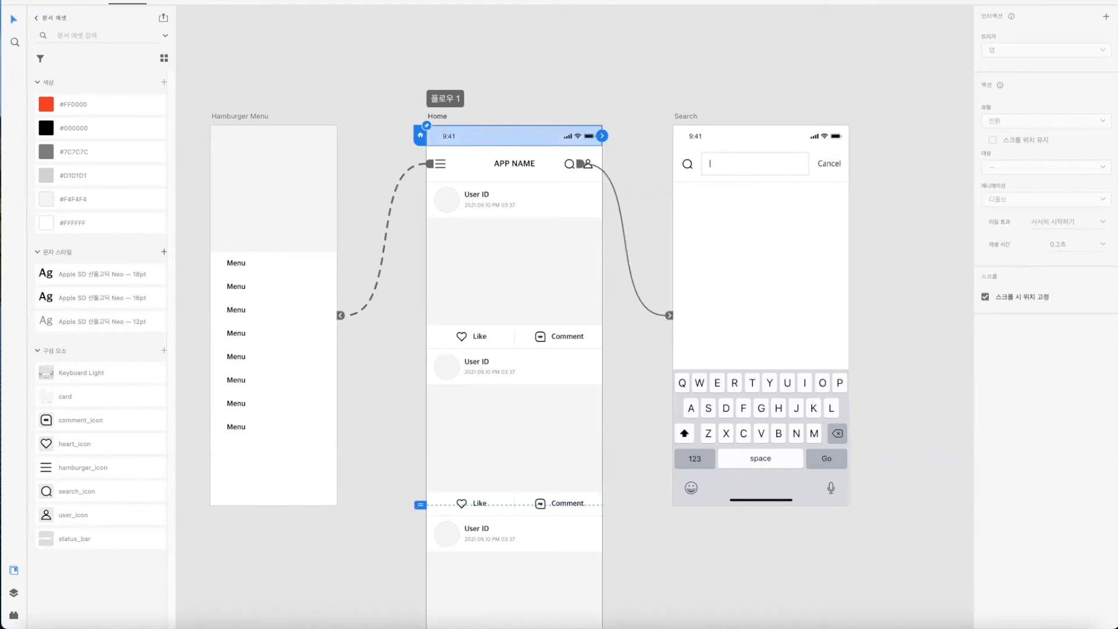
pyautogui.press('super+Return')
pyautogui.click(504, 83)
pyautogui.click(505, 85)
pyautogui.click(505, 85)
pyautogui.click(321, 18)
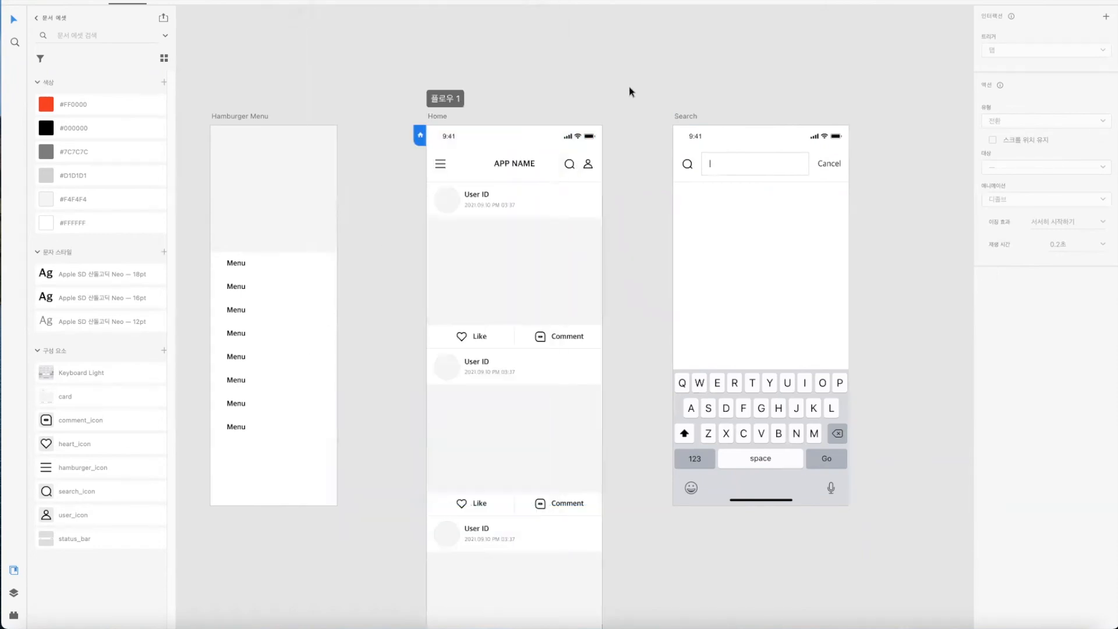
# Step: Switch back to Design mode and clear the selection on the Home artboard's header
pyautogui.click(557, 154)
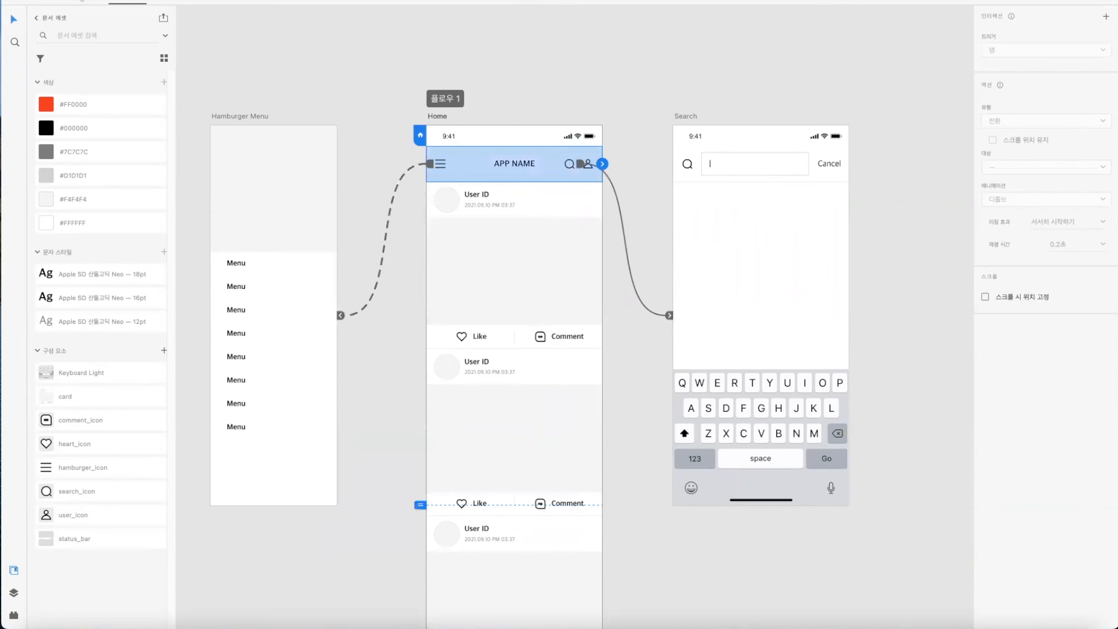
pyautogui.press('super+1')
pyautogui.click(595, 163)
pyautogui.click(637, 96)
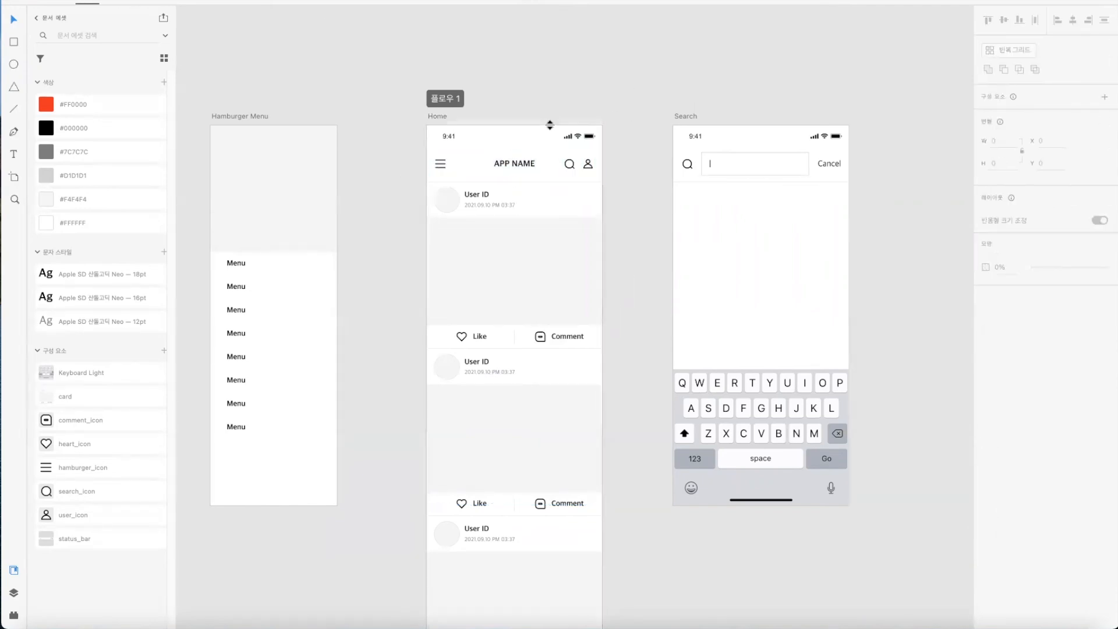
# Step: Compare the search icon in the Home header with the search icon on the Search artboard
pyautogui.click(570, 164)
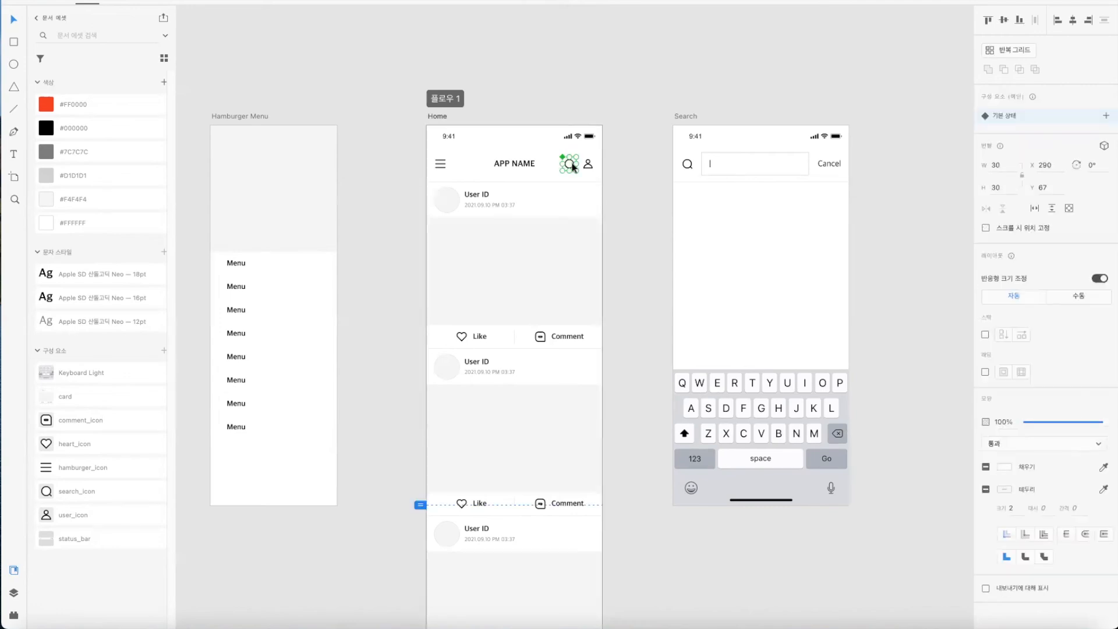
pyautogui.click(687, 163)
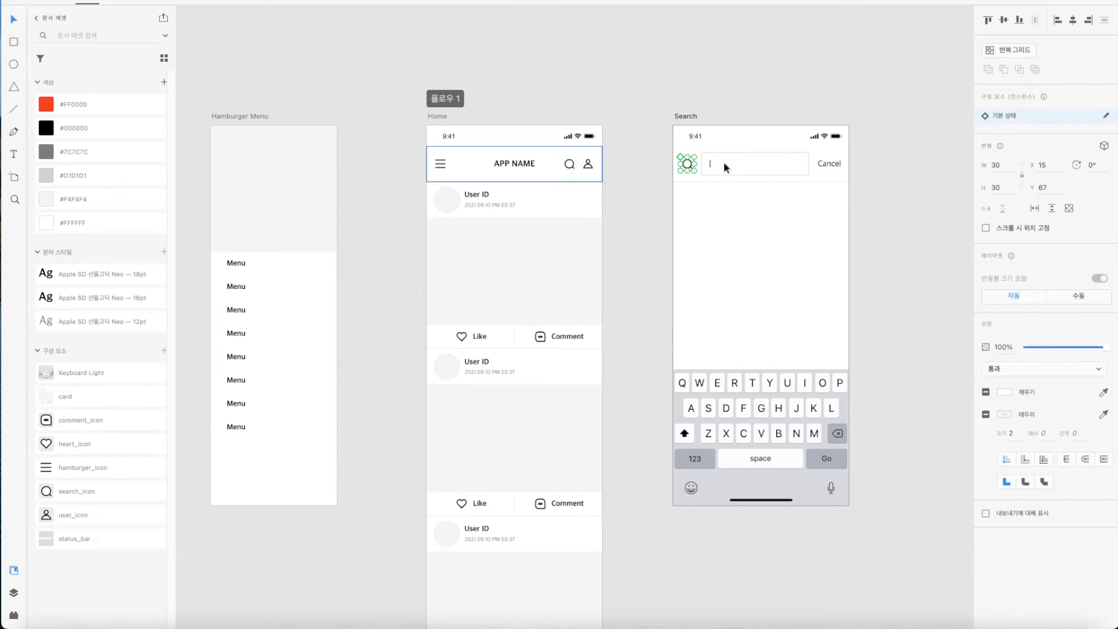
pyautogui.click(640, 135)
pyautogui.doubleClick(568, 162)
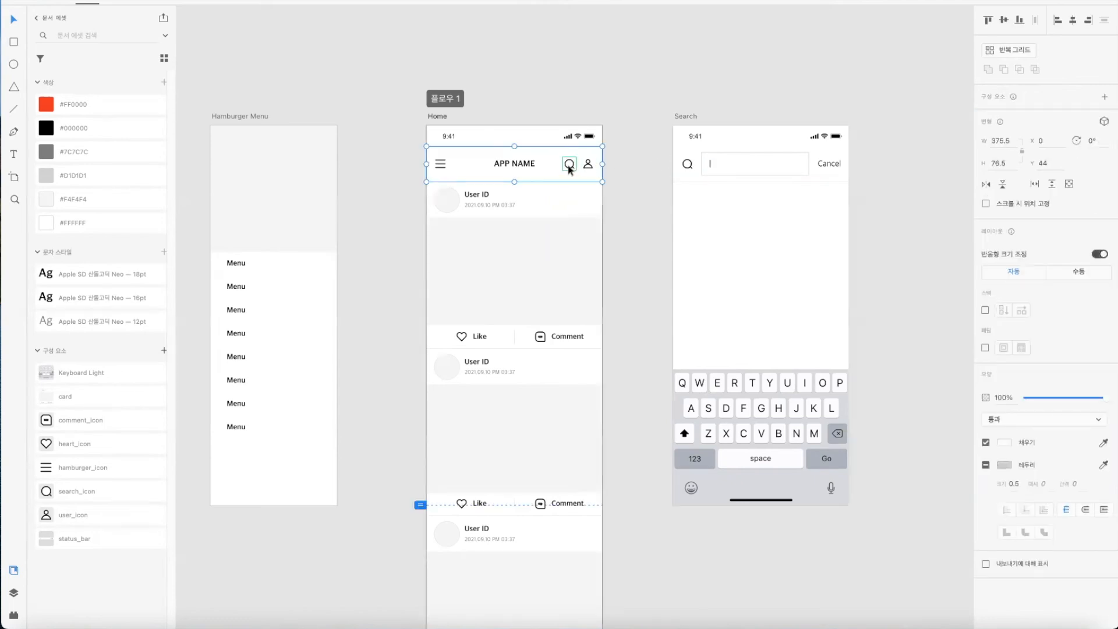
pyautogui.click(688, 164)
pyautogui.click(581, 173)
# Step: Preview the prototype, test the Cancel and search icon transitions between Search and Home, and close the preview
pyautogui.click(1063, 2)
pyautogui.click(498, 82)
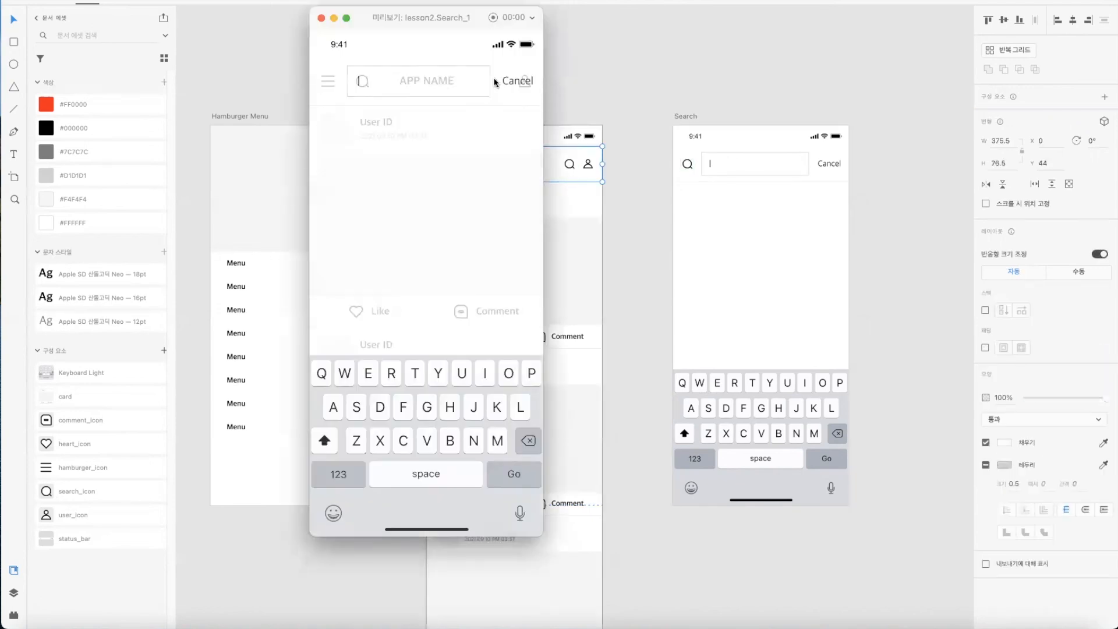
pyautogui.click(523, 82)
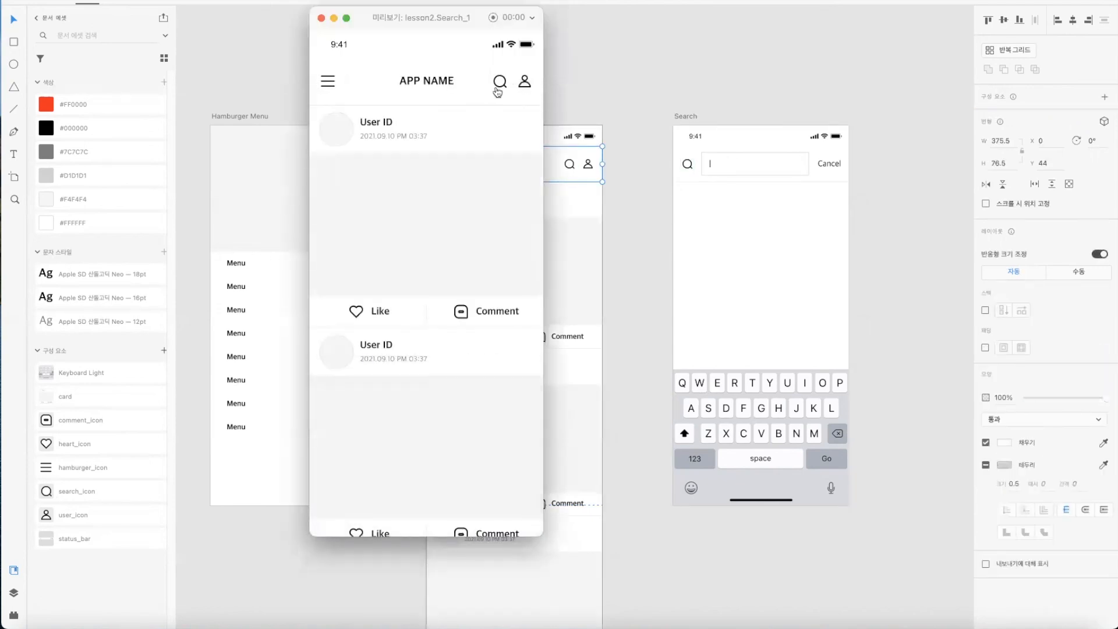
pyautogui.click(500, 82)
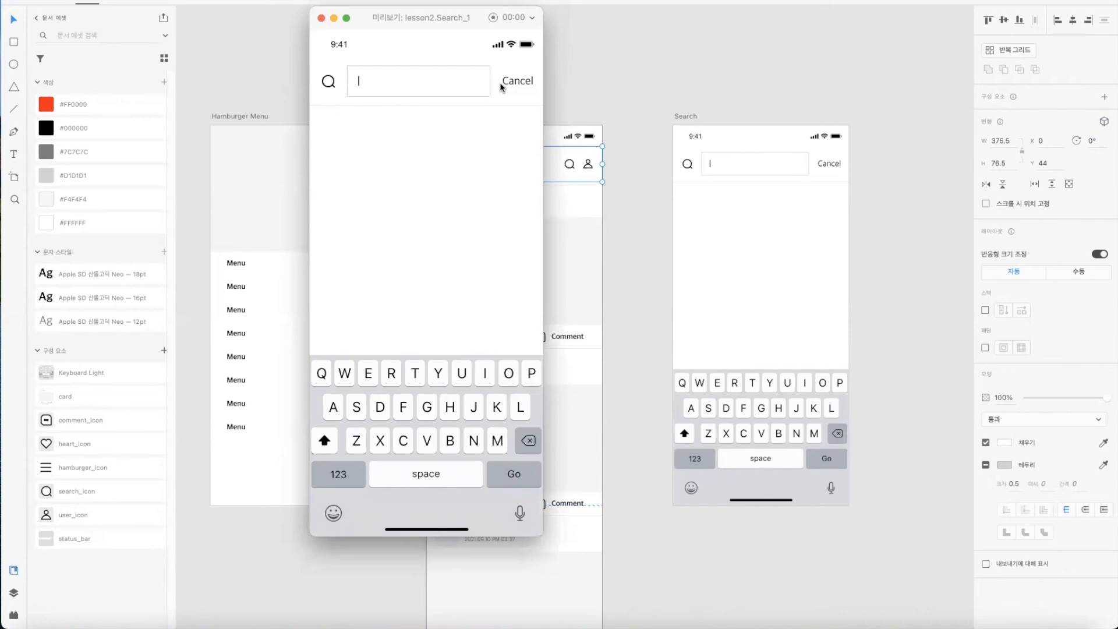
pyautogui.click(321, 18)
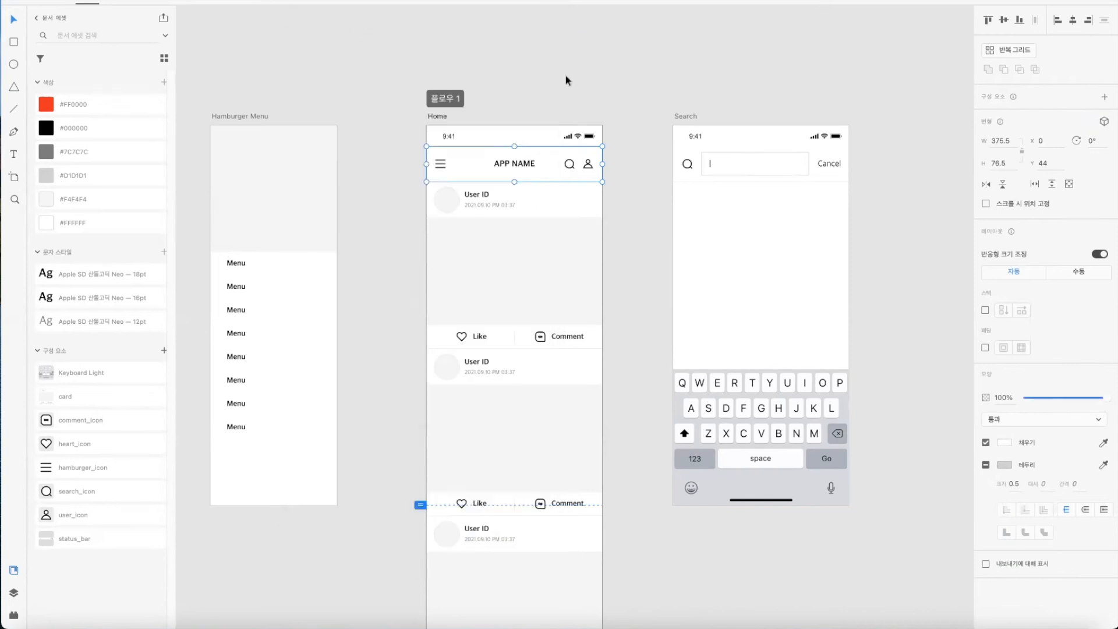
# Step: Check the keyboard component on the Search artboard and leave nothing selected
pyautogui.click(565, 75)
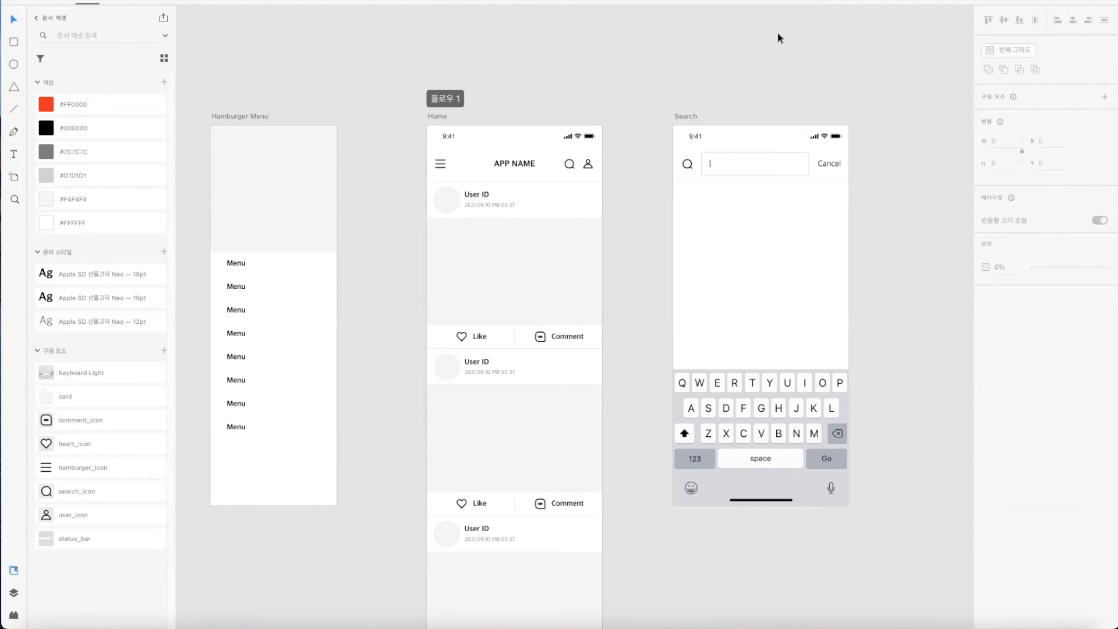
pyautogui.click(758, 470)
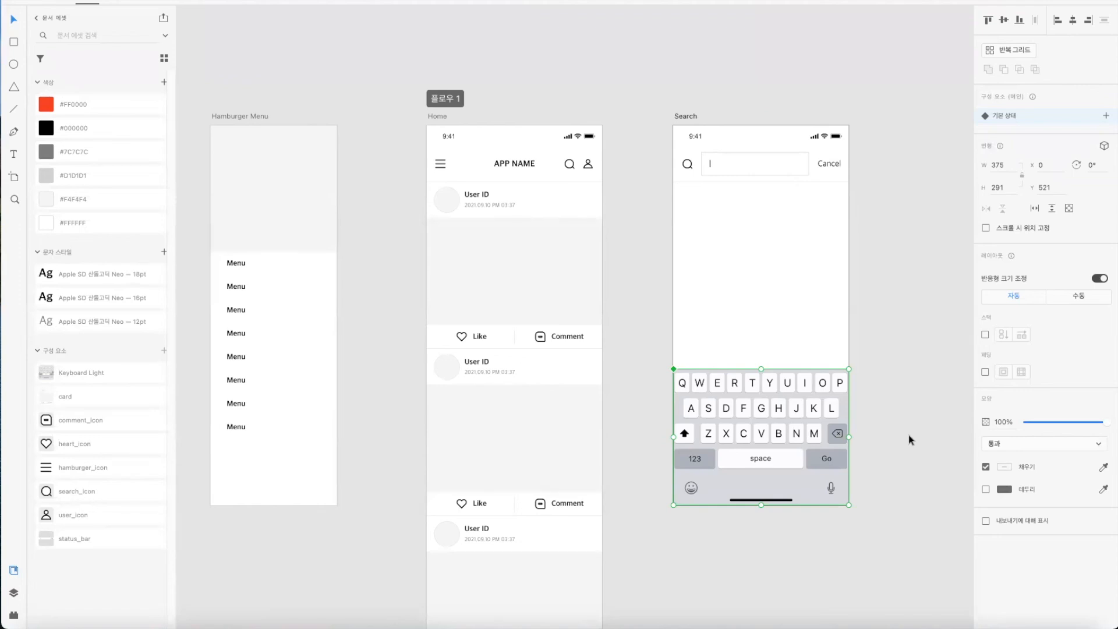
pyautogui.click(912, 440)
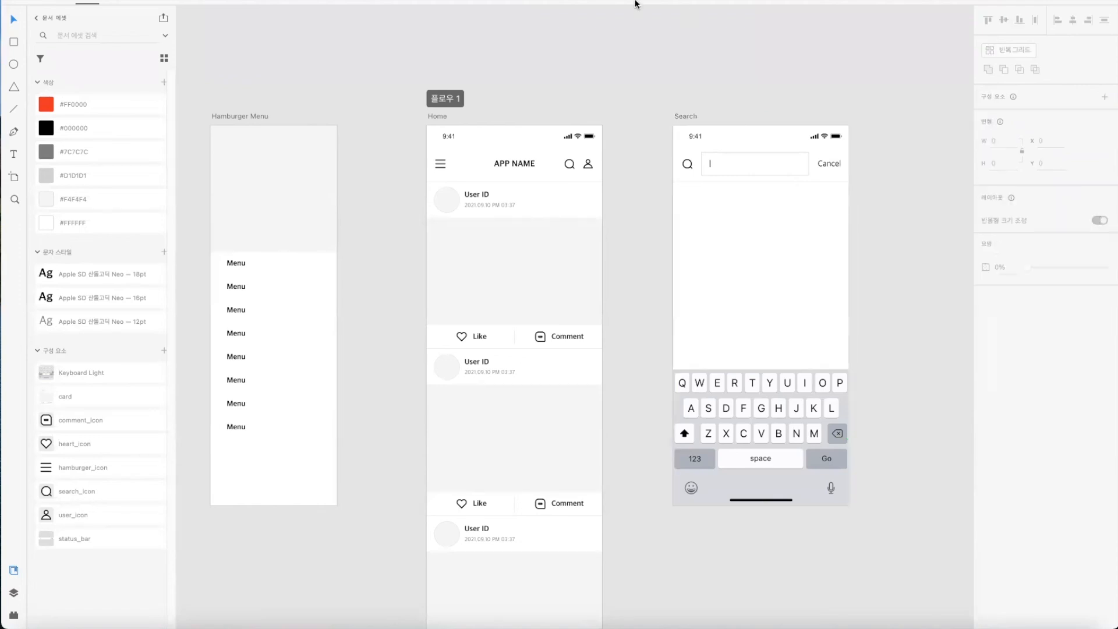
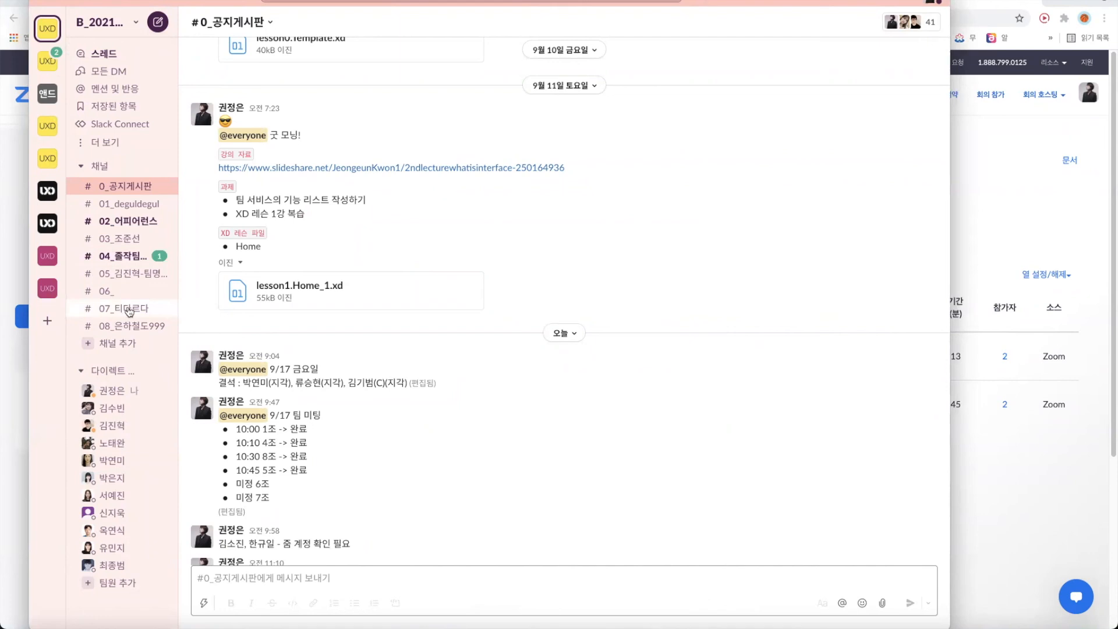
# Step: Read the recent posts in Slack's 06_ channel
pyautogui.click(125, 291)
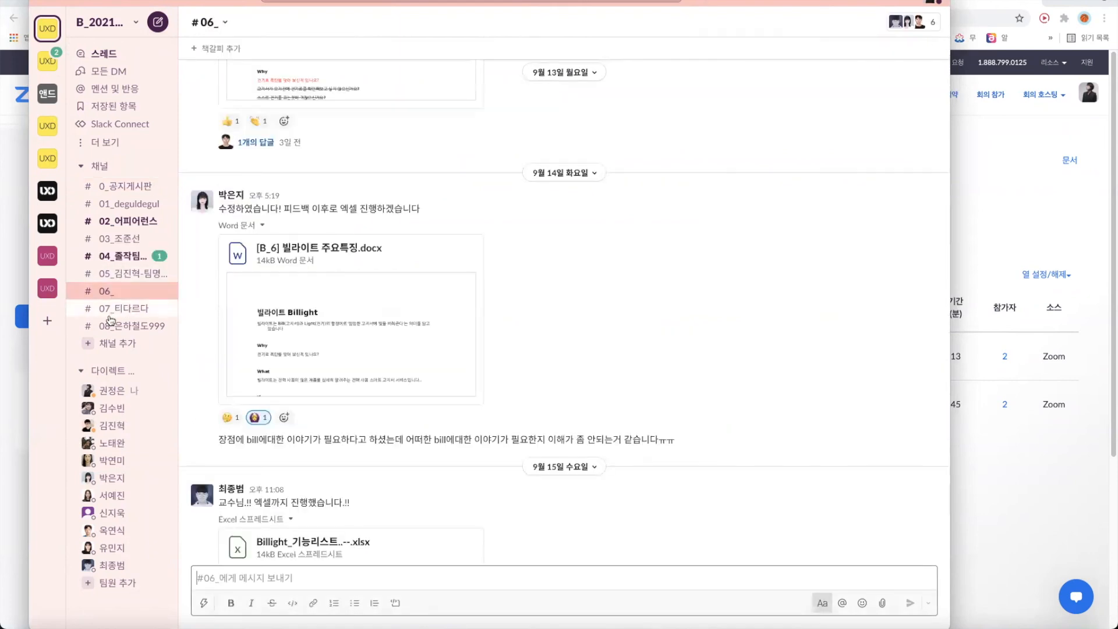
pyautogui.click(53, 3)
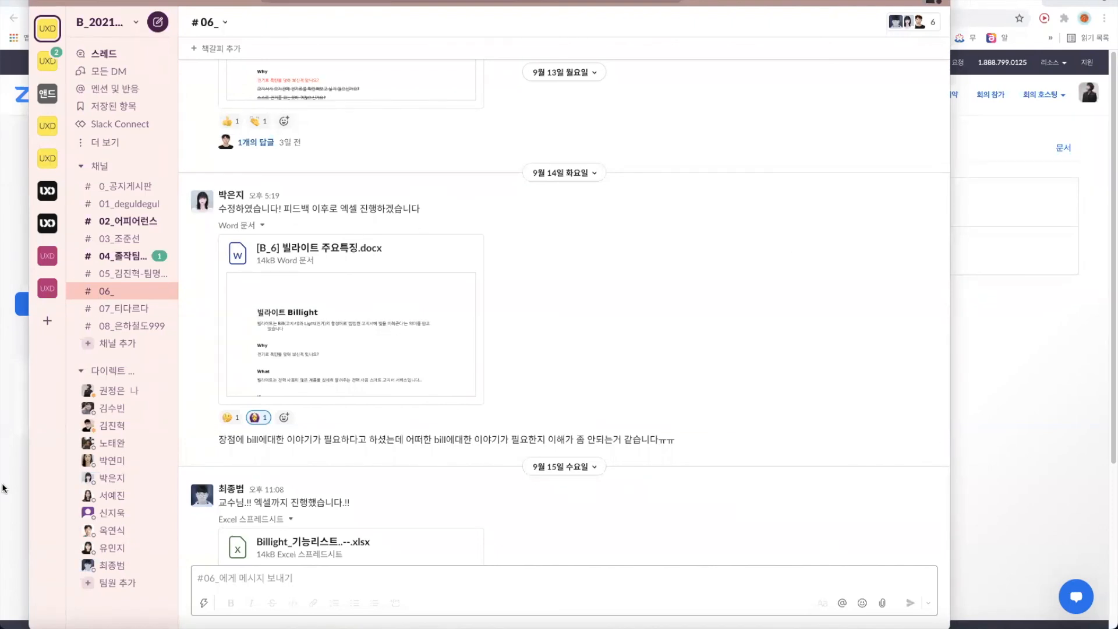
pyautogui.scroll(-4, 390, 466)
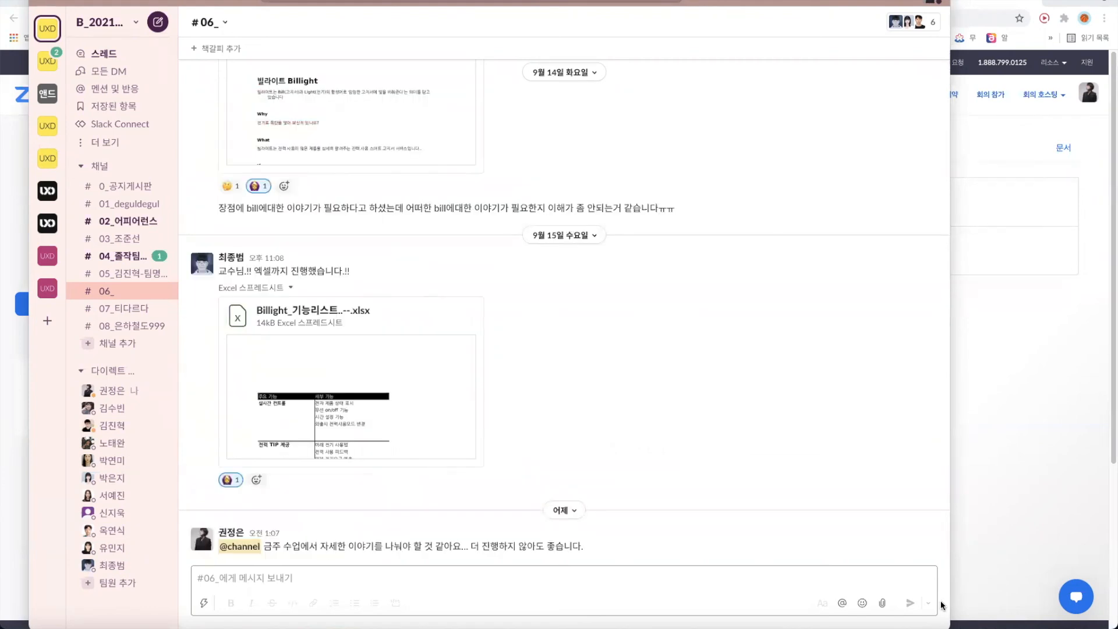
# Step: Switch to the iPhone UI kit in Adobe XD and try transferring a Keyboard Light instance from its full-height iMessage artboard into lesson2.Search_1
pyautogui.click(1040, 628)
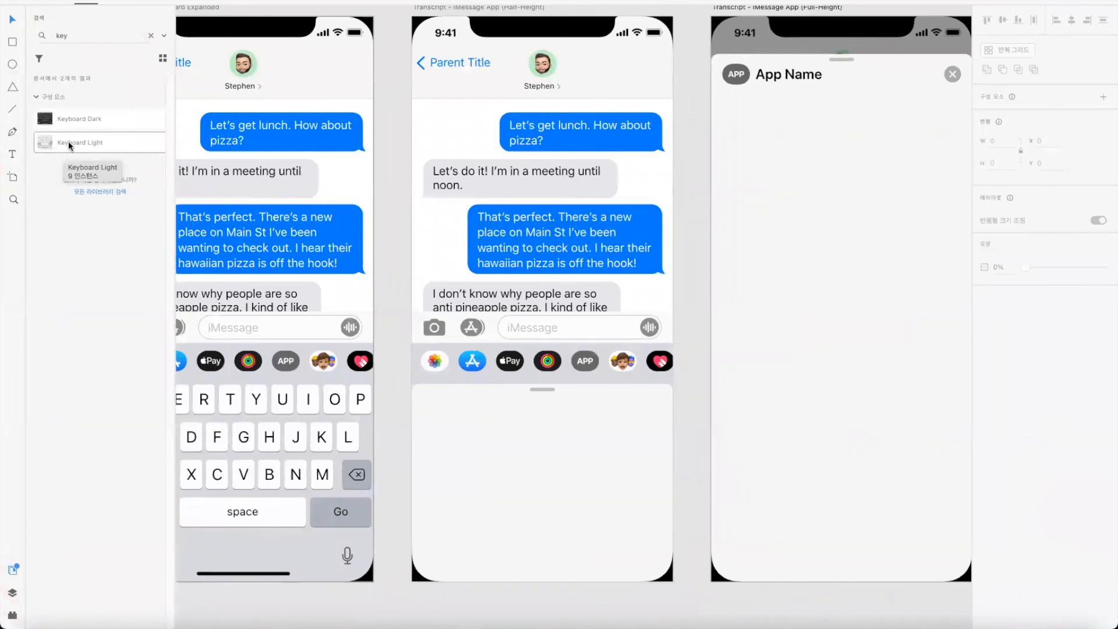
pyautogui.moveTo(42, 145); pyautogui.dragTo(740, 278)
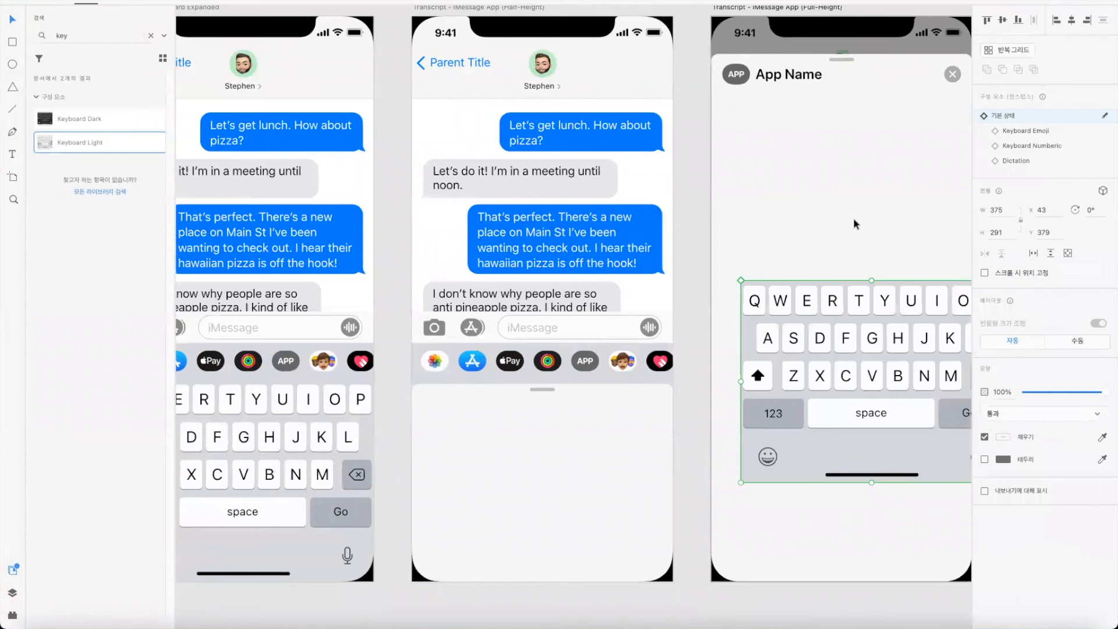
pyautogui.hscroll(5, 854, 219)
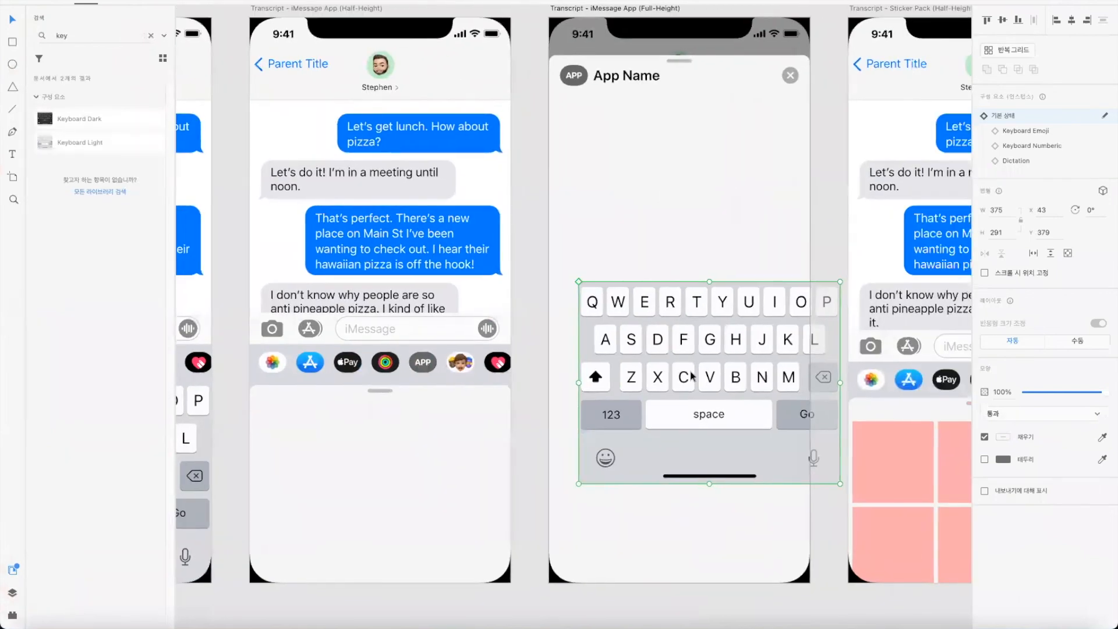
pyautogui.press('Delete')
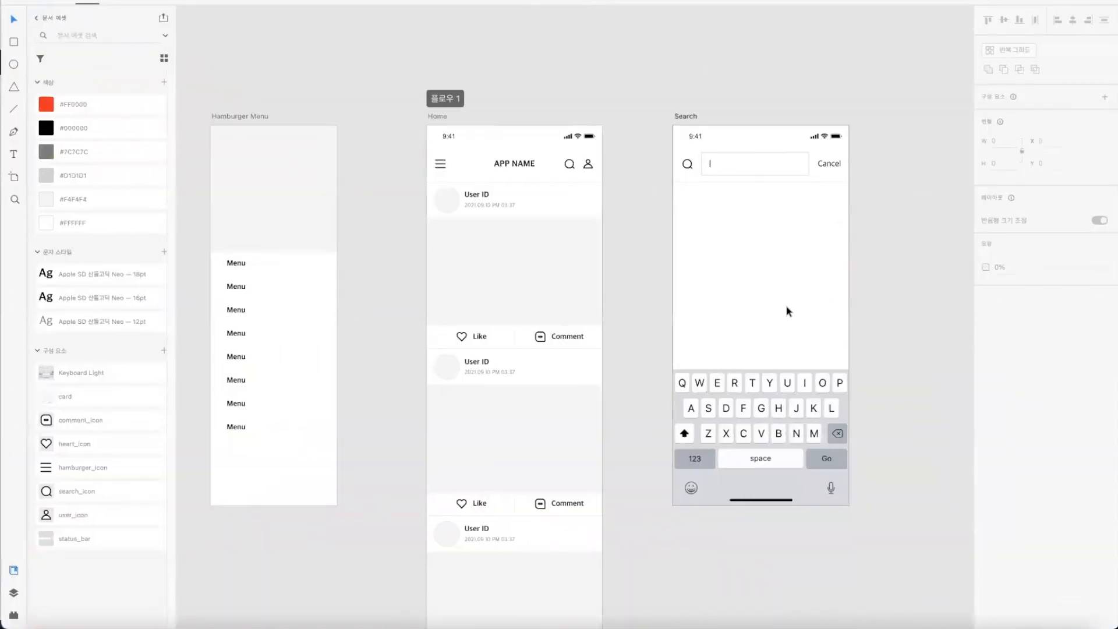
pyautogui.hotkey('ctrl', 'v')
pyautogui.hotkey('ctrl', 'z')
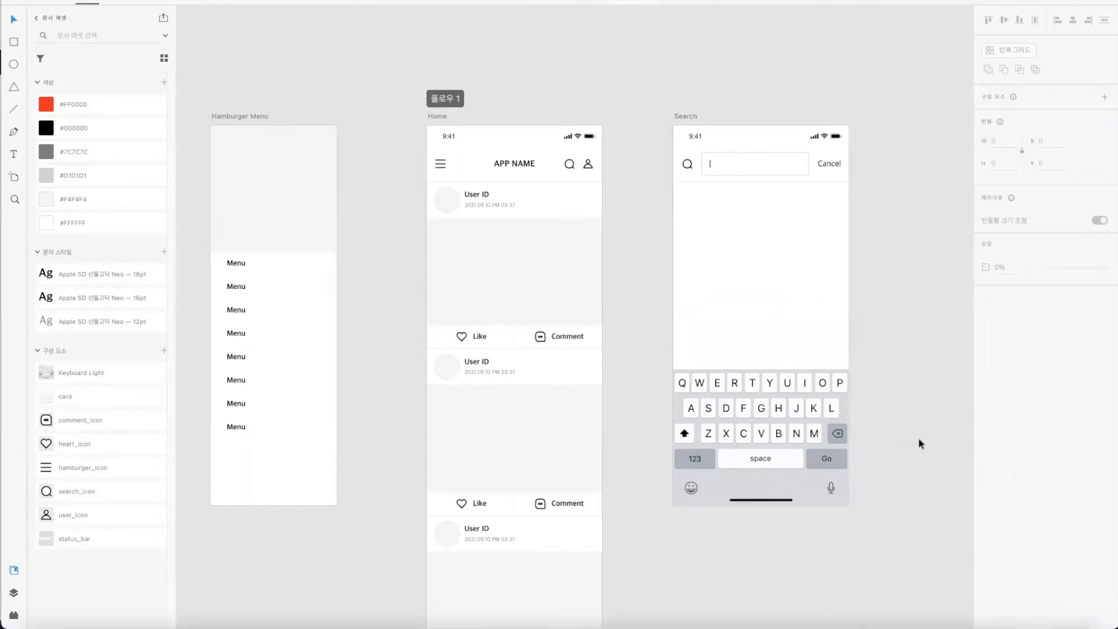
# Step: Switch to Slack and check the 06_ and 0_공지게시판 channels
pyautogui.click(26, 2)
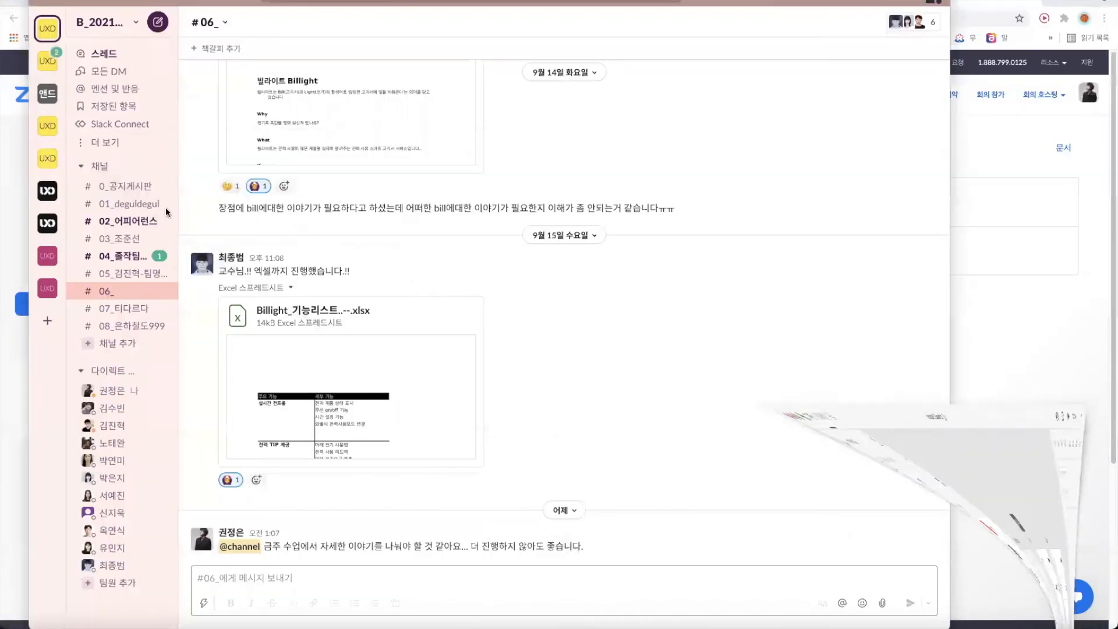
pyautogui.click(113, 299)
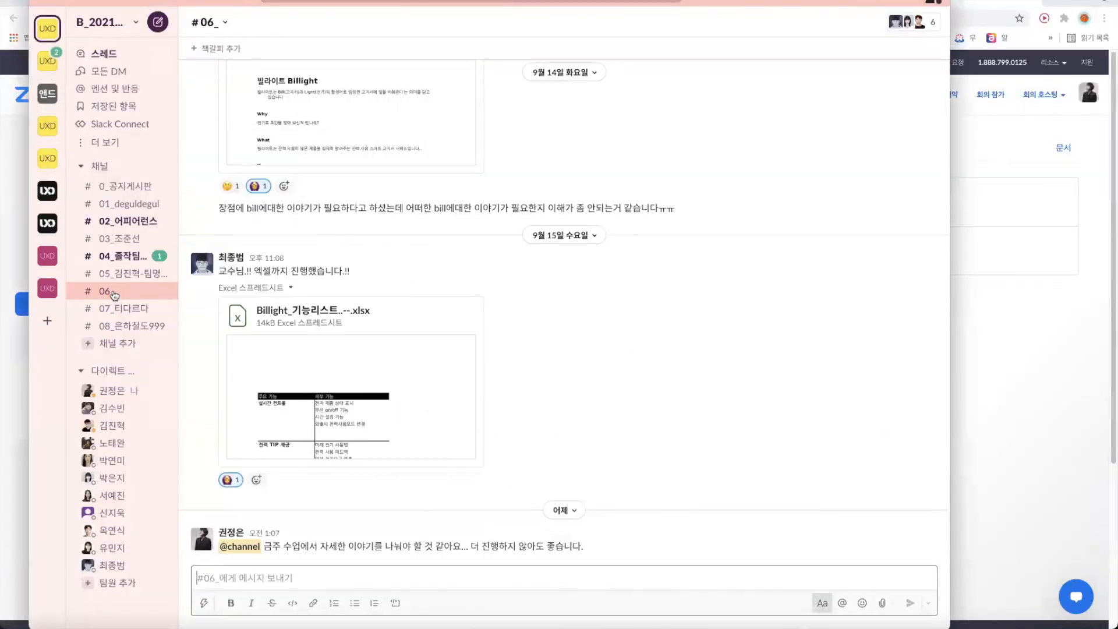
pyautogui.click(130, 186)
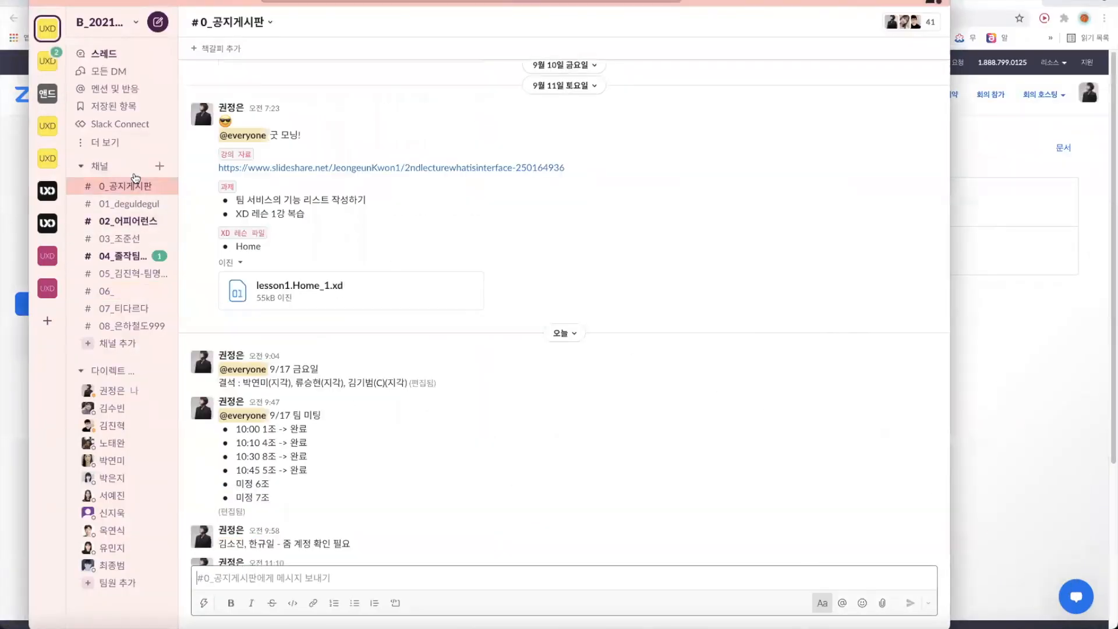
pyautogui.click(3, 434)
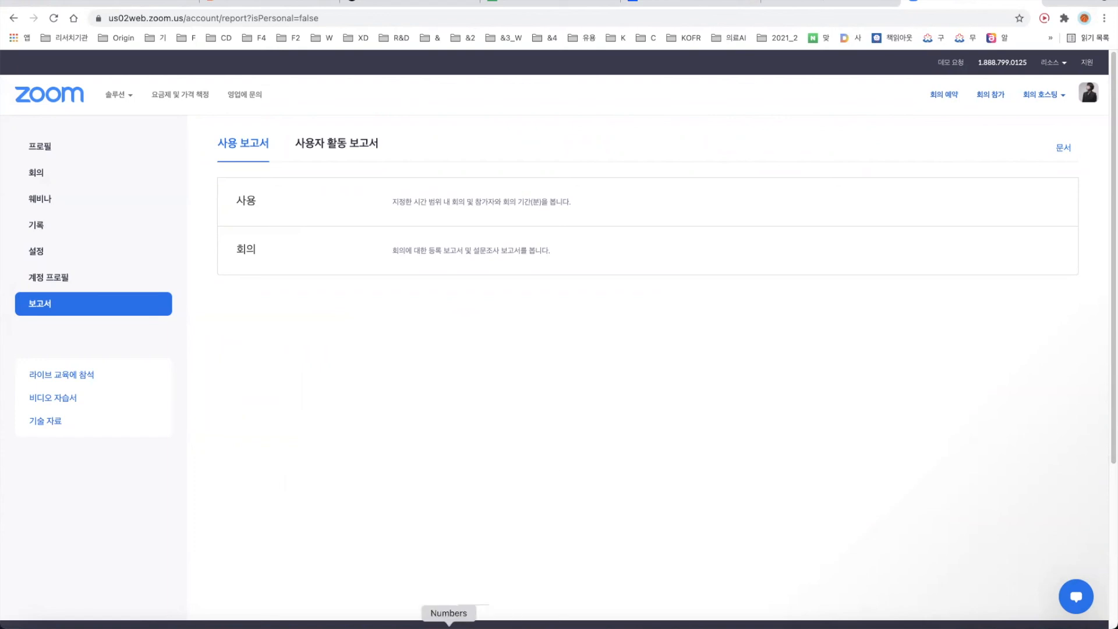
# Step: Return to lesson2.Search_1 in Adobe XD and inspect the Home header's user icon and the first card's profile circle
pyautogui.click(1063, 626)
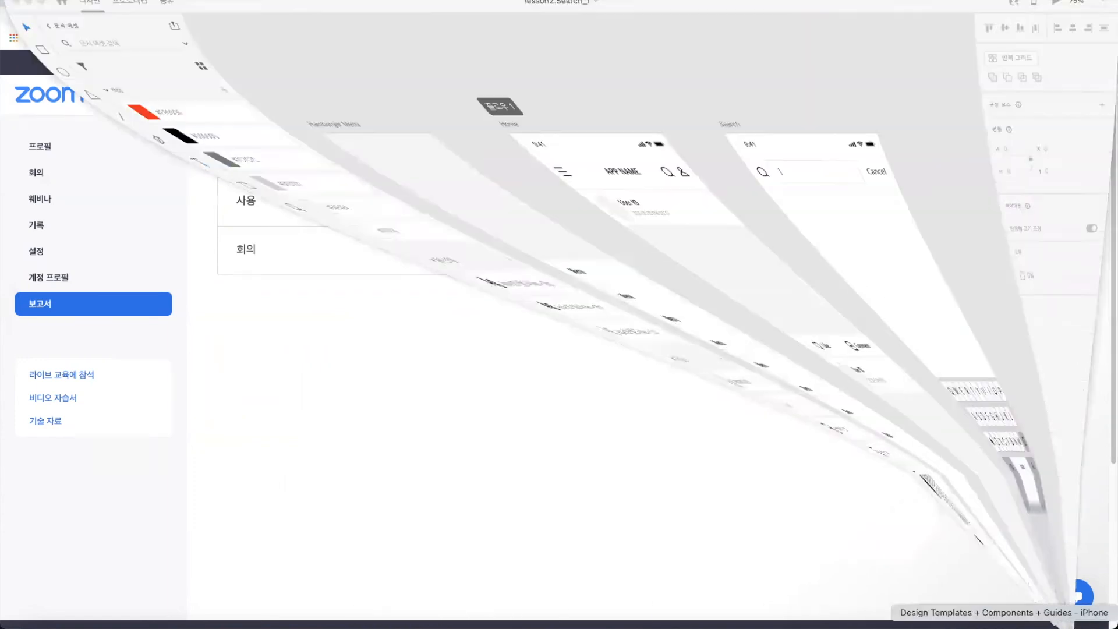
pyautogui.click(587, 167)
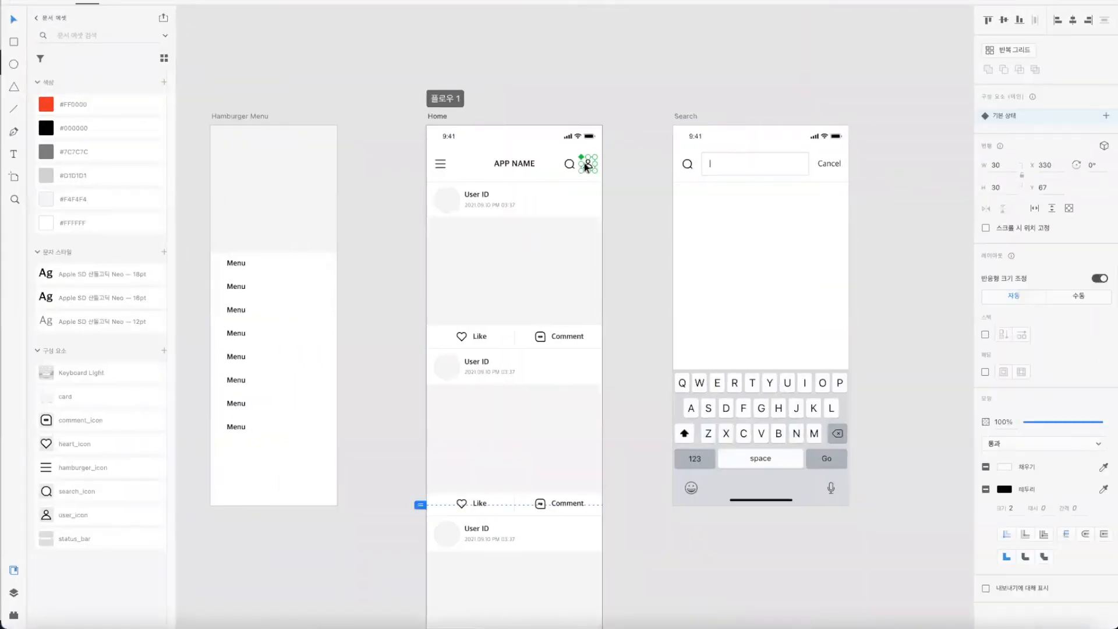
pyautogui.doubleClick(447, 205)
pyautogui.click(442, 193)
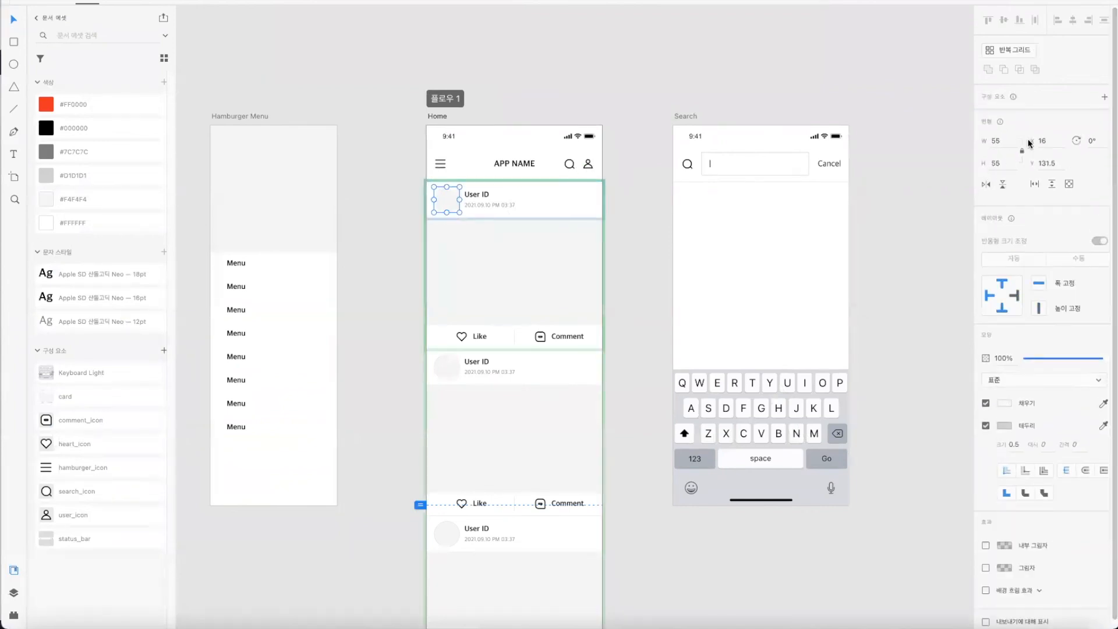
pyautogui.click(393, 291)
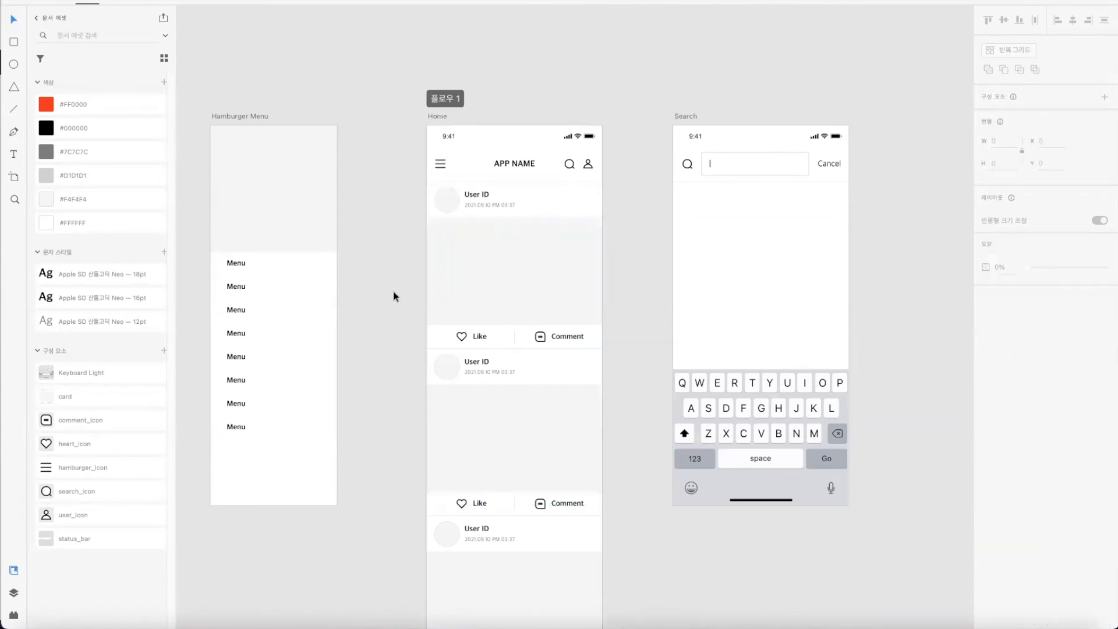
# Step: In the other wireframe document with the 햄버거 artboard, inspect the Home header elements and the search icons on Home and Search
pyautogui.hotkey('ctrl', '=')
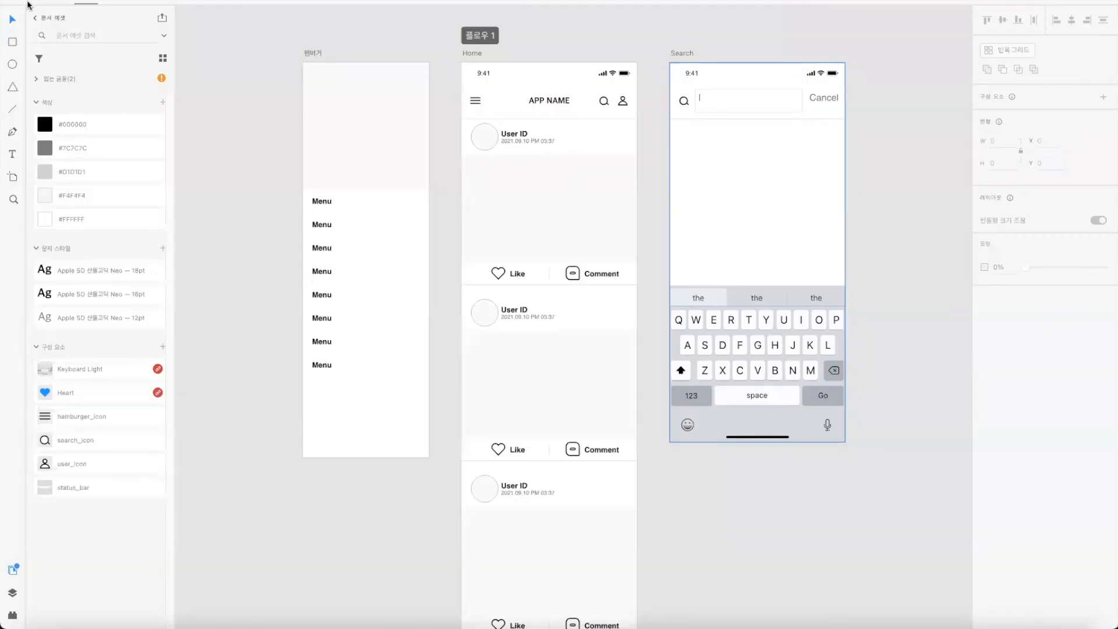
pyautogui.scroll(3, 554, 246)
pyautogui.doubleClick(554, 246)
pyautogui.click(481, 245)
pyautogui.click(610, 245)
pyautogui.doubleClick(689, 245)
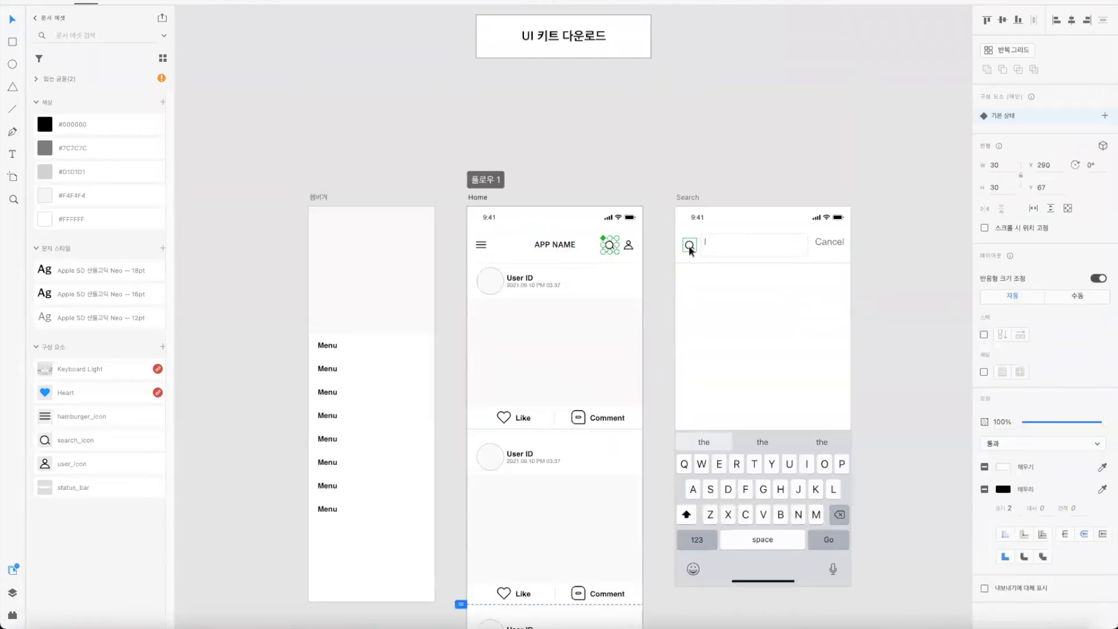
# Step: Highlight the search_icon component's instances on the canvas, check the Cancel text, and clear the selection
pyautogui.click(609, 246)
pyautogui.rightClick(76, 442)
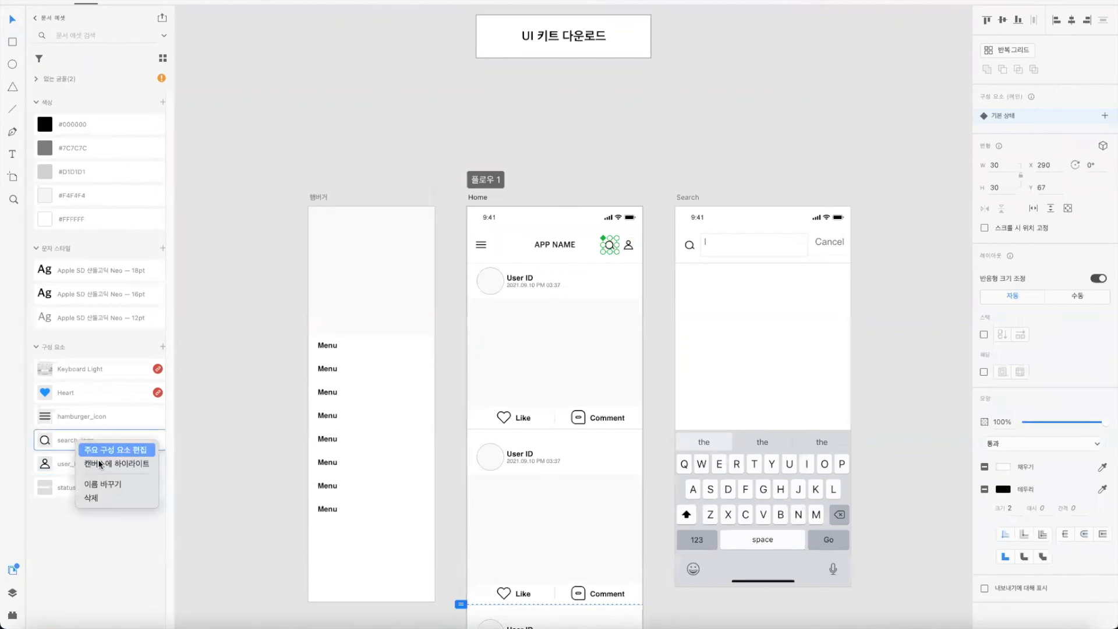
pyautogui.click(103, 462)
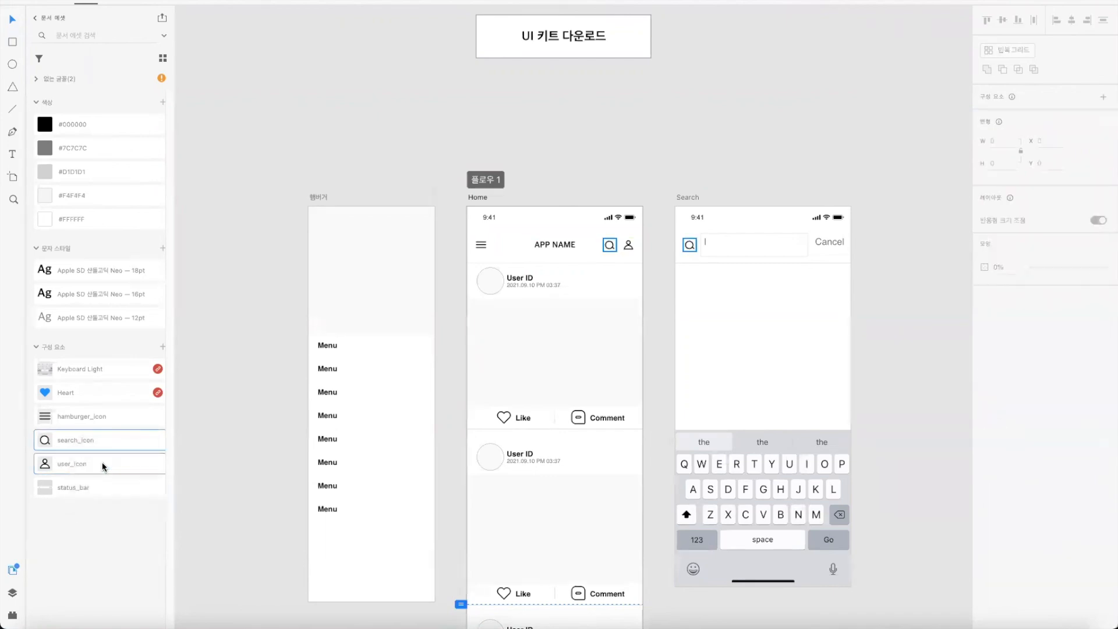
pyautogui.click(822, 243)
pyautogui.click(903, 242)
# Step: Switch to Prototype mode and examine the interaction settings of the Home search icon, the Search artboard's search icon, and the Cancel text
pyautogui.click(613, 251)
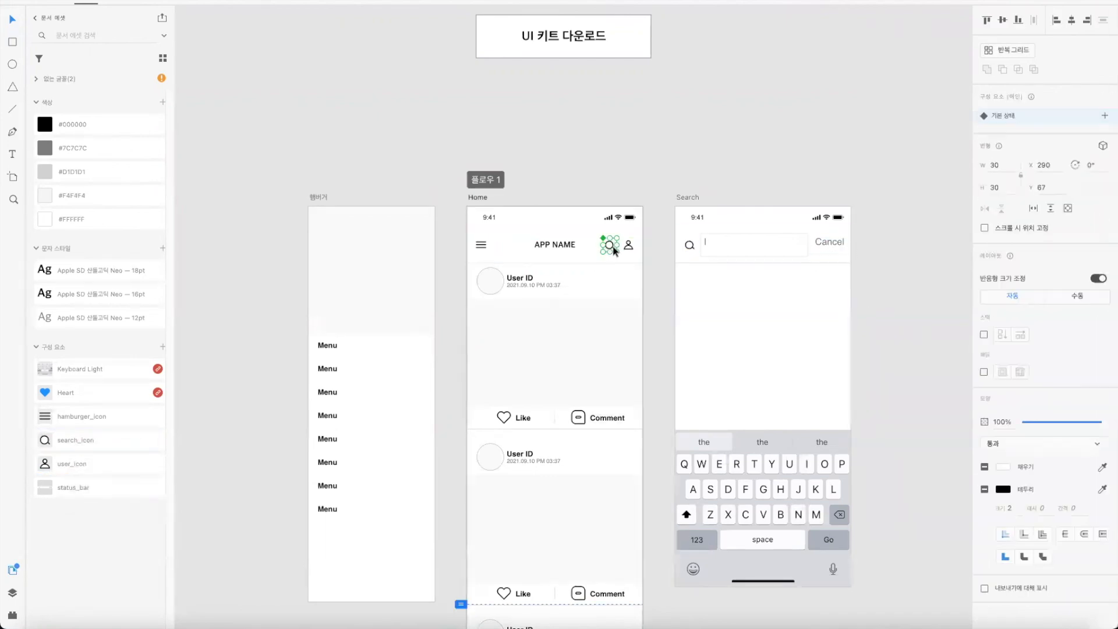
pyautogui.click(124, 2)
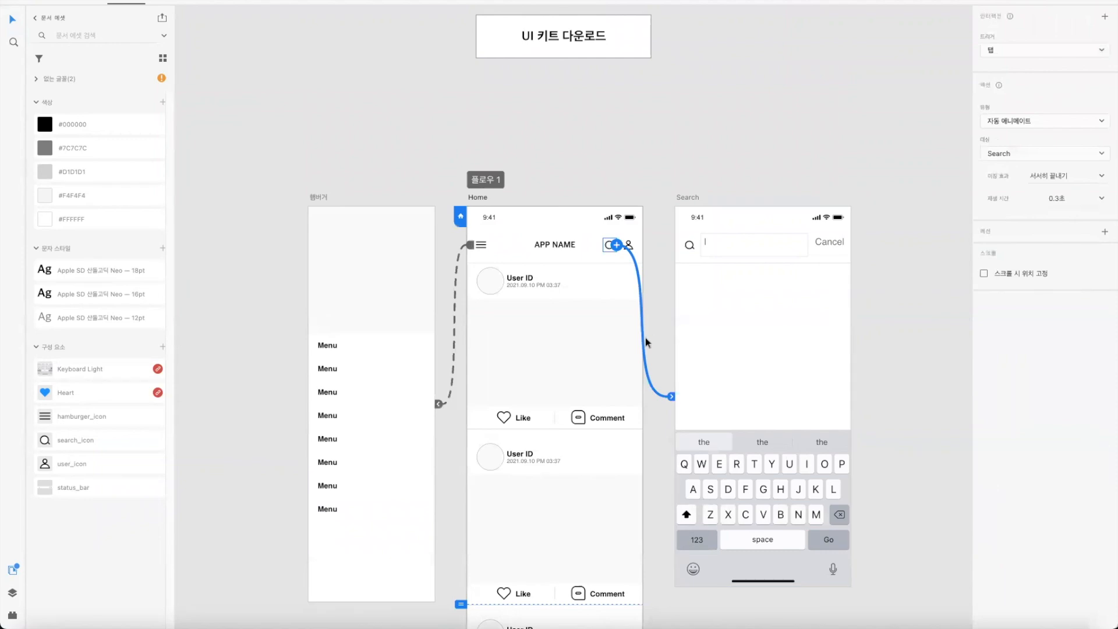
pyautogui.click(689, 247)
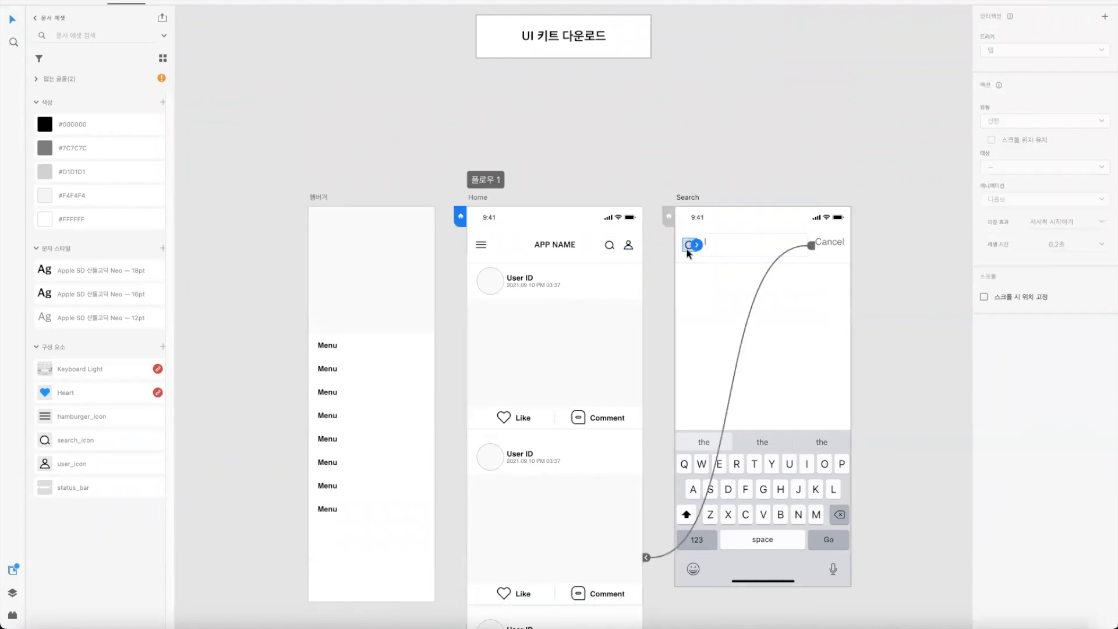
pyautogui.click(833, 241)
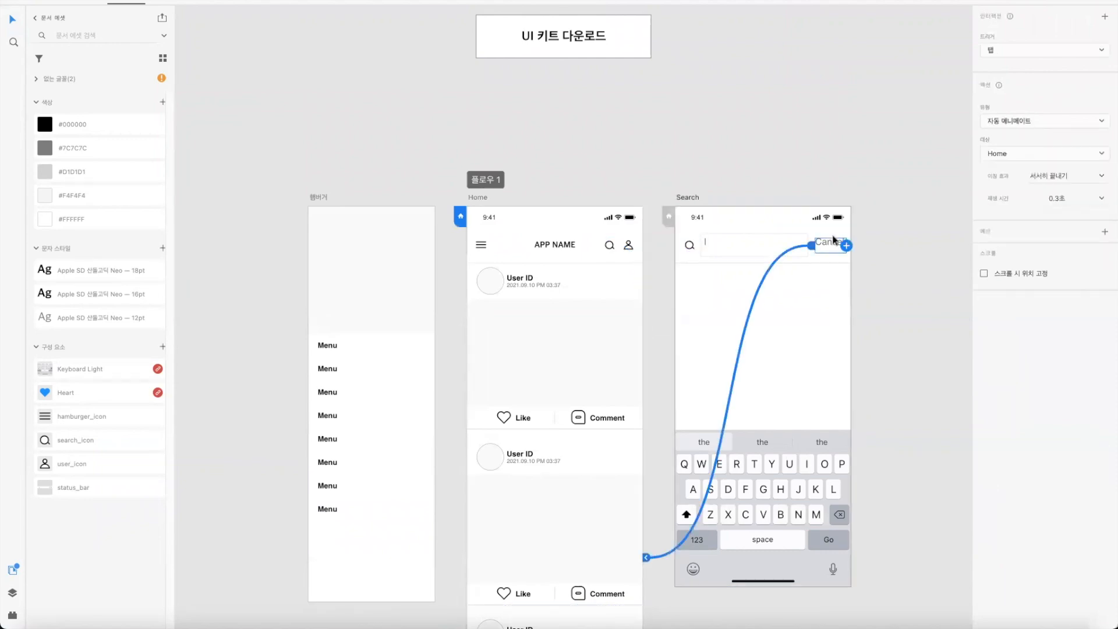
# Step: View the Home artboard's interaction links, clear the selection, and return to Design mode
pyautogui.click(815, 160)
pyautogui.click(520, 221)
pyautogui.click(478, 198)
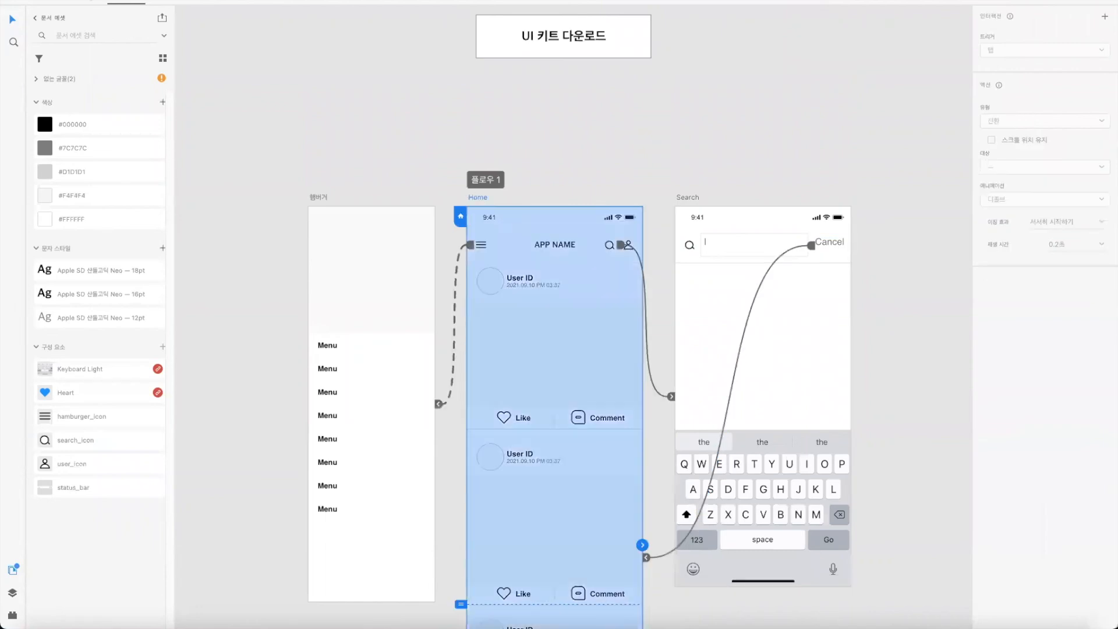
pyautogui.click(87, 1)
pyautogui.click(362, 93)
pyautogui.click(600, 241)
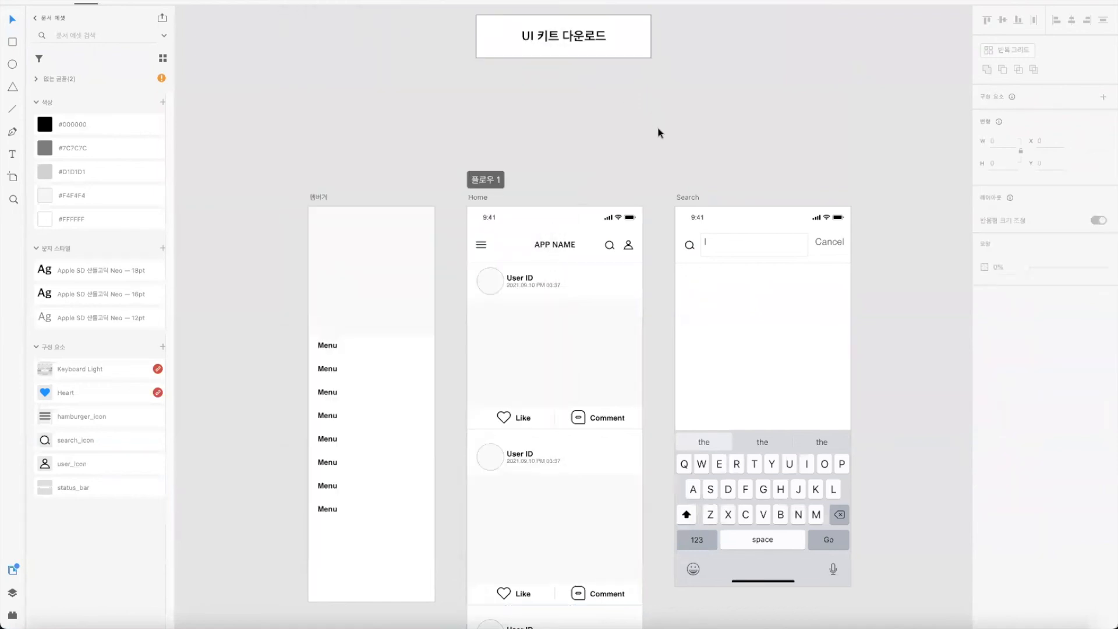
# Step: Try moving the full-height keyboard group of the Search screen and undo the moves
pyautogui.click(696, 198)
pyautogui.click(473, 198)
pyautogui.moveTo(782, 343); pyautogui.dragTo(809, 383)
pyautogui.press('super+z')
pyautogui.press('super+z')
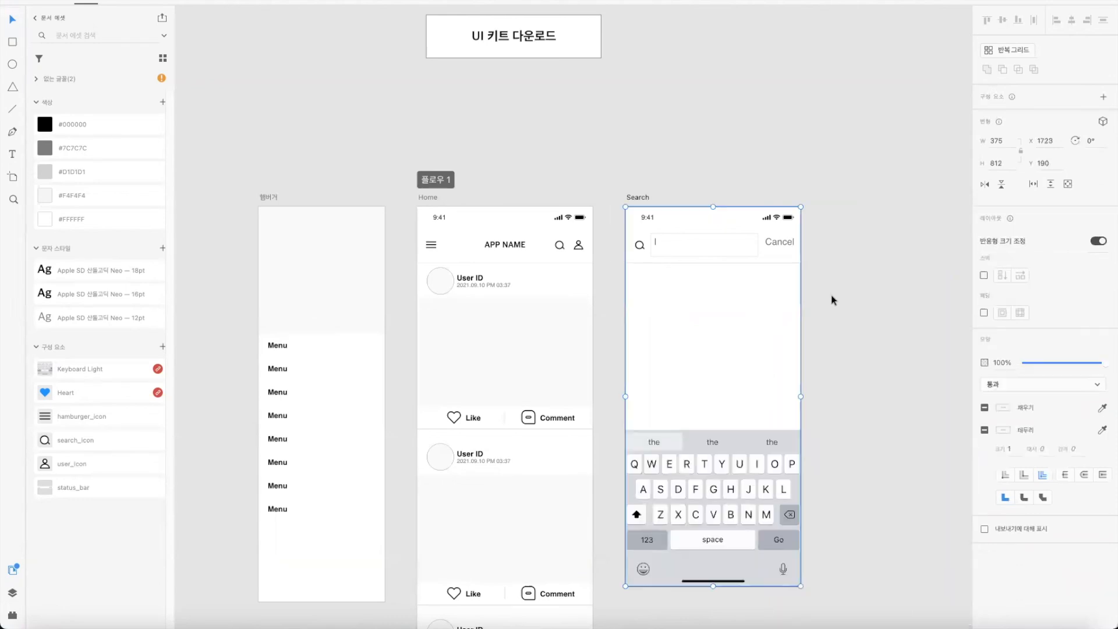
pyautogui.click(831, 297)
pyautogui.moveTo(701, 330); pyautogui.dragTo(888, 412)
pyautogui.click(675, 349)
pyautogui.press('super+z')
# Step: Compare the dimensions and positions of the Home and Search artboards
pyautogui.click(431, 199)
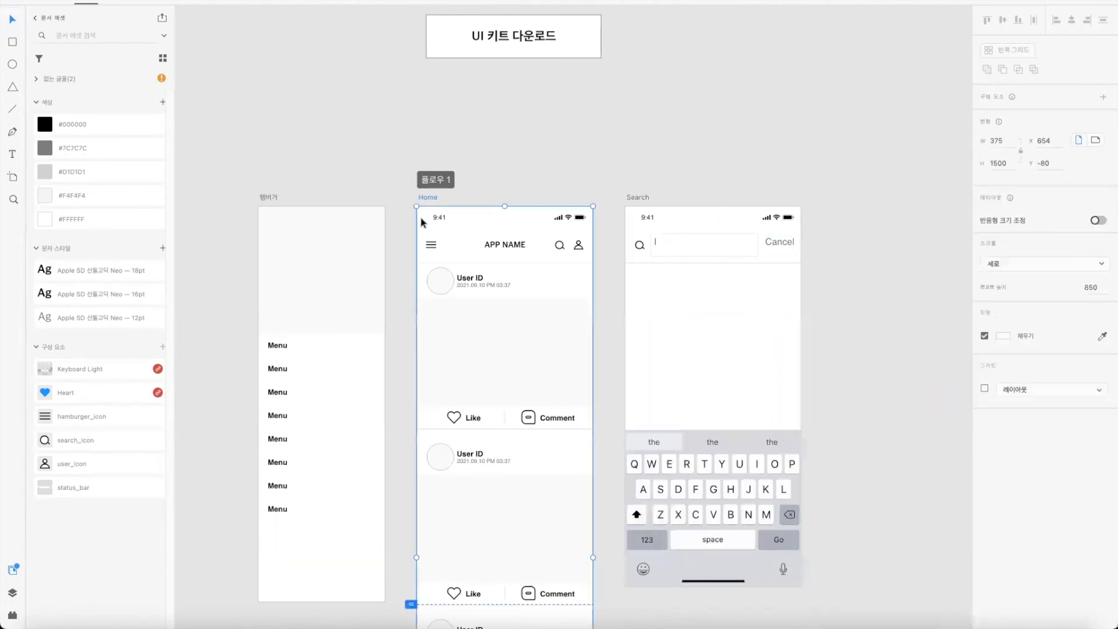
pyautogui.click(636, 197)
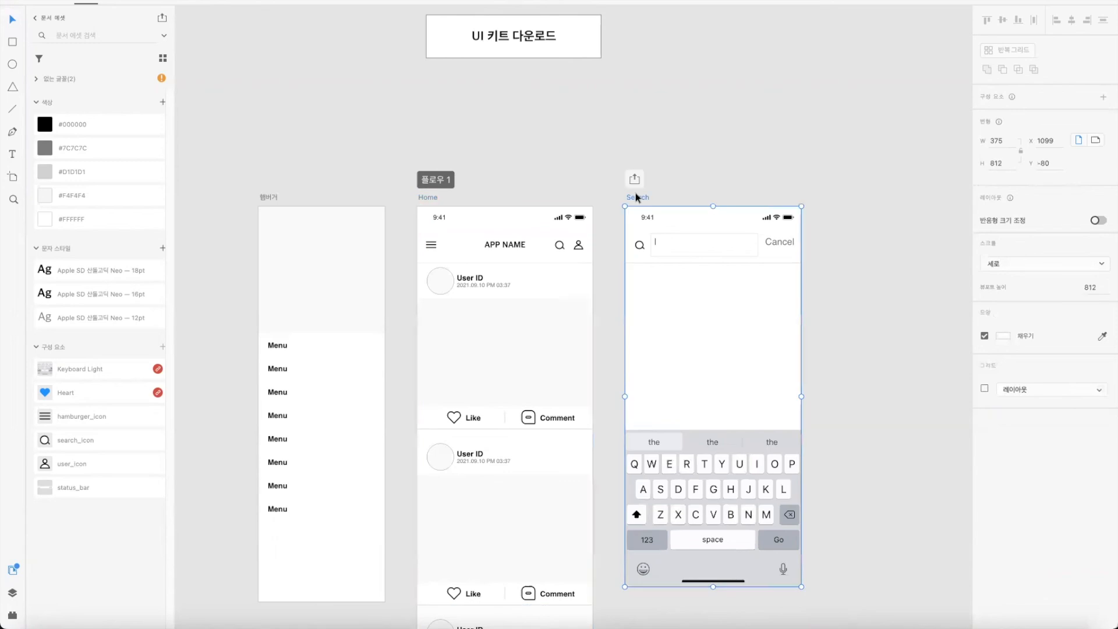
pyautogui.click(427, 197)
pyautogui.click(643, 199)
# Step: Delete the full-height blank background inside the Search screen's keyboard group
pyautogui.click(721, 146)
pyautogui.click(737, 324)
pyautogui.press('Delete')
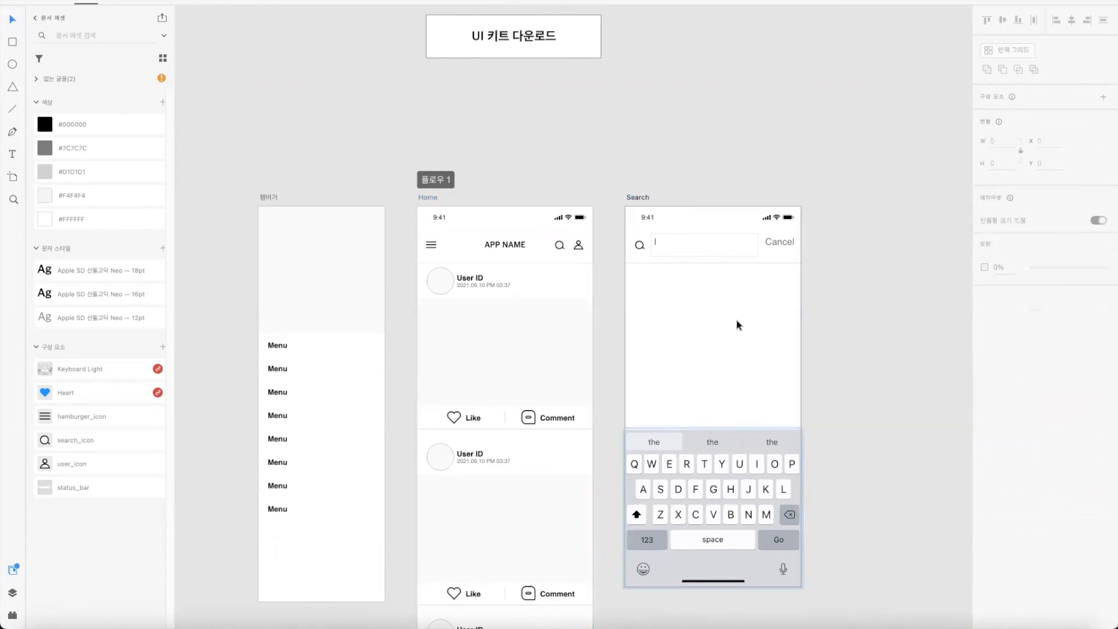
pyautogui.click(819, 338)
# Step: Preview the prototype from Home, open the Search screen through the search icon, and close the preview
pyautogui.click(573, 348)
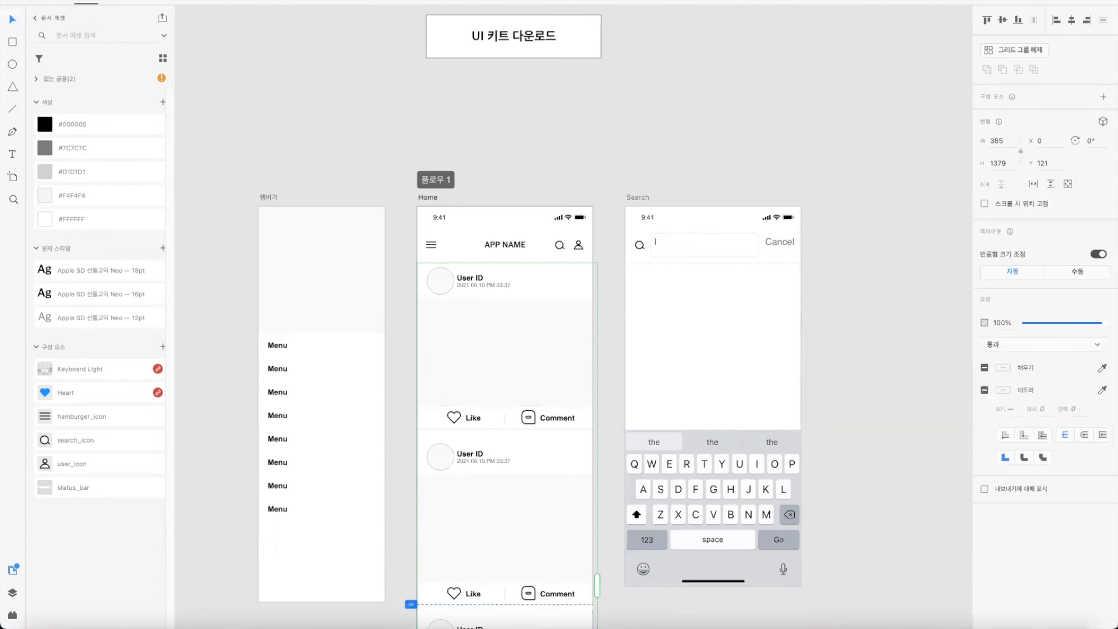
pyautogui.click(1058, 1)
pyautogui.click(498, 60)
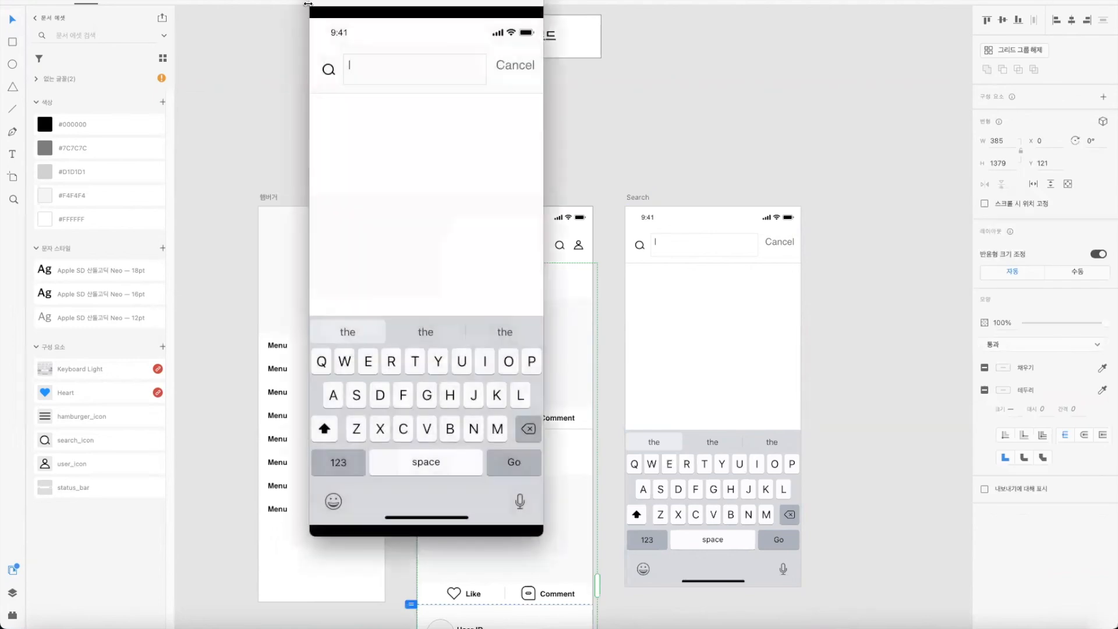
pyautogui.click(318, 1)
pyautogui.click(949, 318)
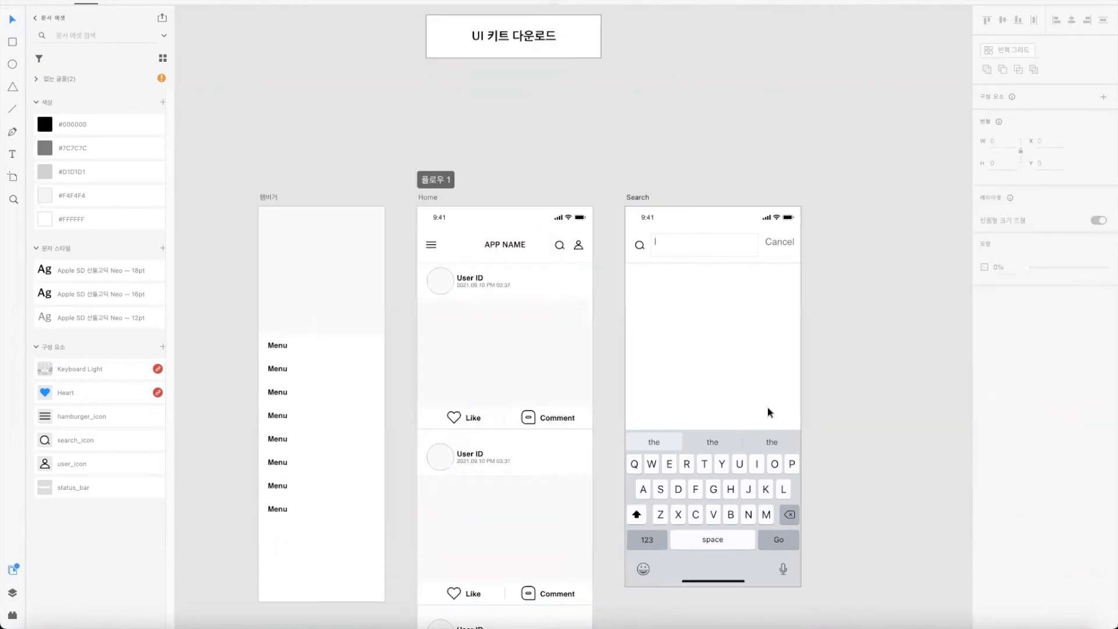
# Step: Move the Search artboard horizontally away from Home to X 1205, keeping it level with Home
pyautogui.click(530, 382)
pyautogui.click(434, 198)
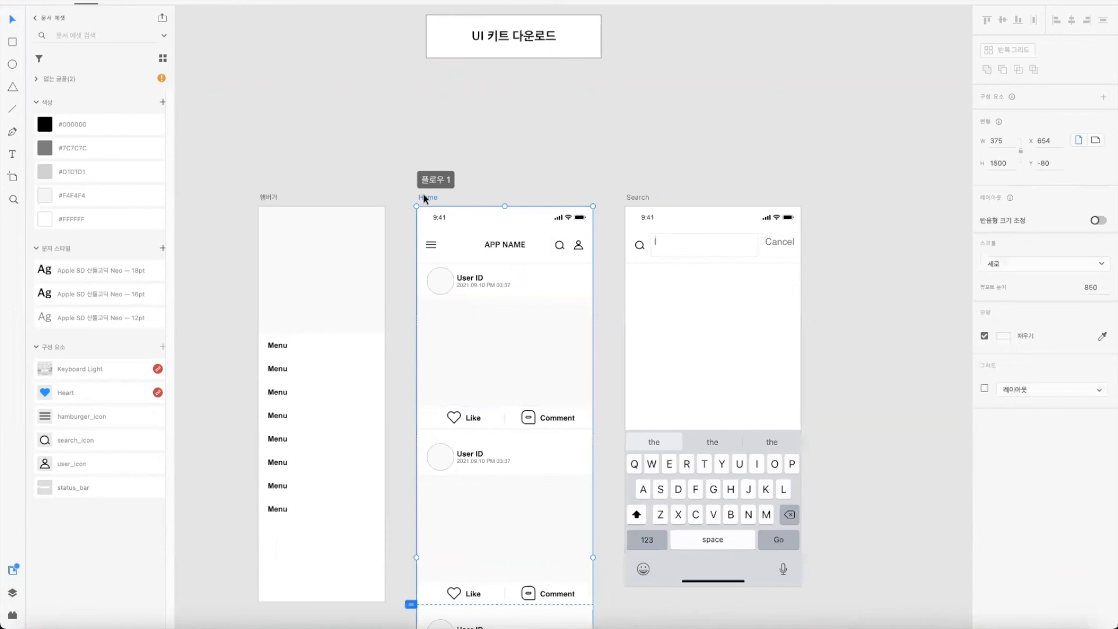
pyautogui.click(641, 198)
pyautogui.click(429, 199)
pyautogui.click(635, 196)
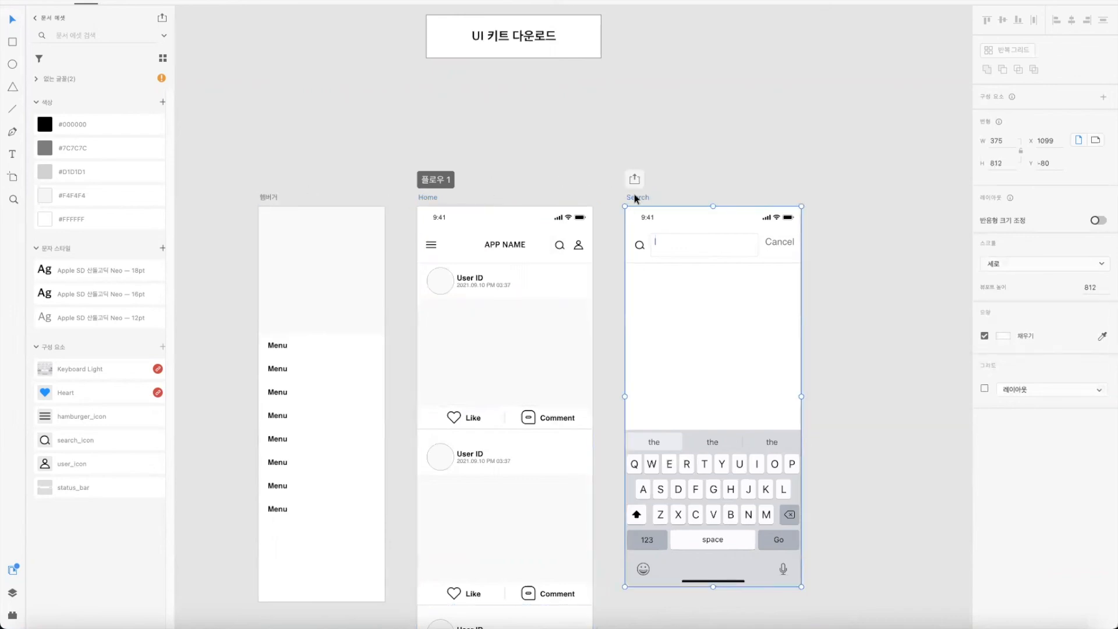
pyautogui.moveTo(639, 197); pyautogui.dragTo(690, 198)
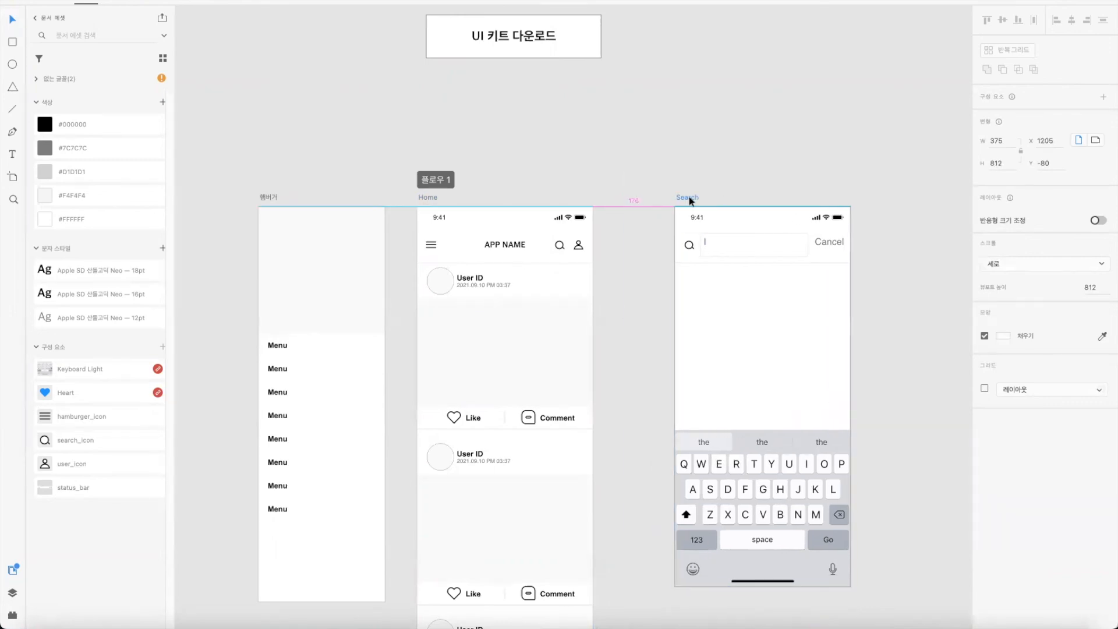
# Step: Copy the header's white background bar from the Home screen
pyautogui.press('super+minus')
pyautogui.press('super+minus')
pyautogui.press('super+equal')
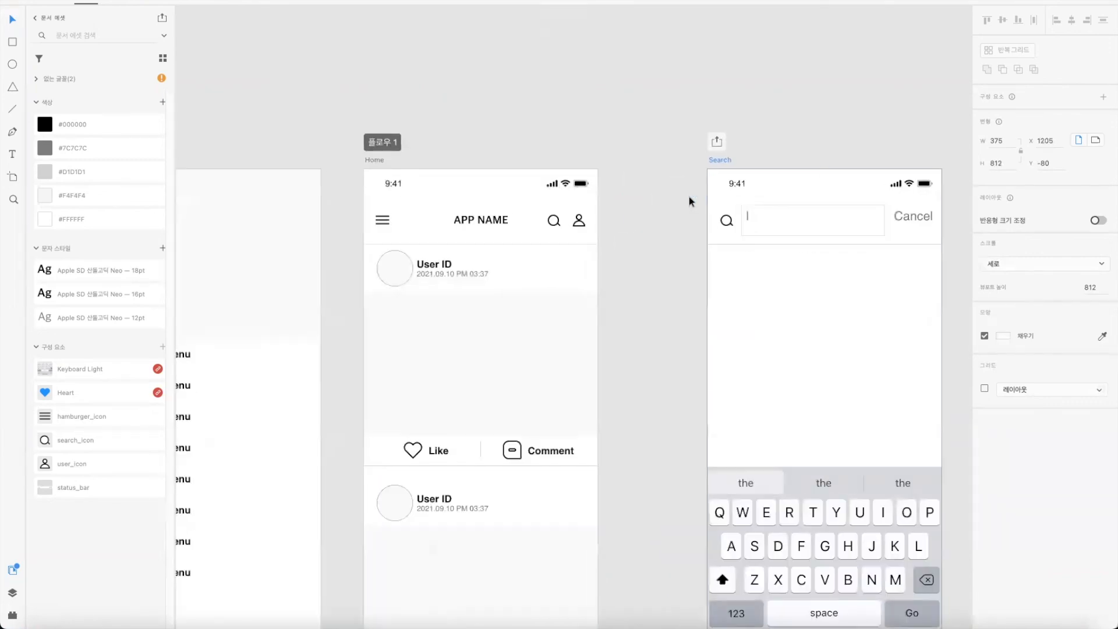
pyautogui.moveTo(702, 256); pyautogui.dragTo(607, 269)
pyautogui.click(432, 235)
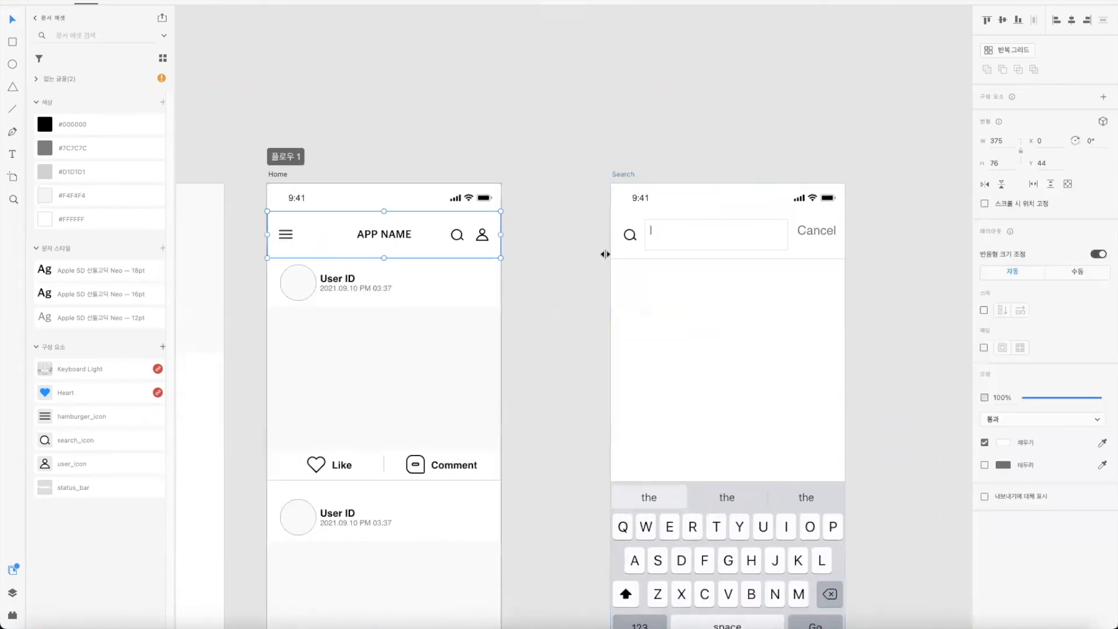
pyautogui.keyDown('shift'); pyautogui.click(633, 252); pyautogui.keyUp('shift')
pyautogui.click(521, 267)
pyautogui.press('super+z')
# Step: Replace the Search header's background bar and divider line with the copied Home bar, sent to the back
pyautogui.click(687, 263)
pyautogui.click(631, 217)
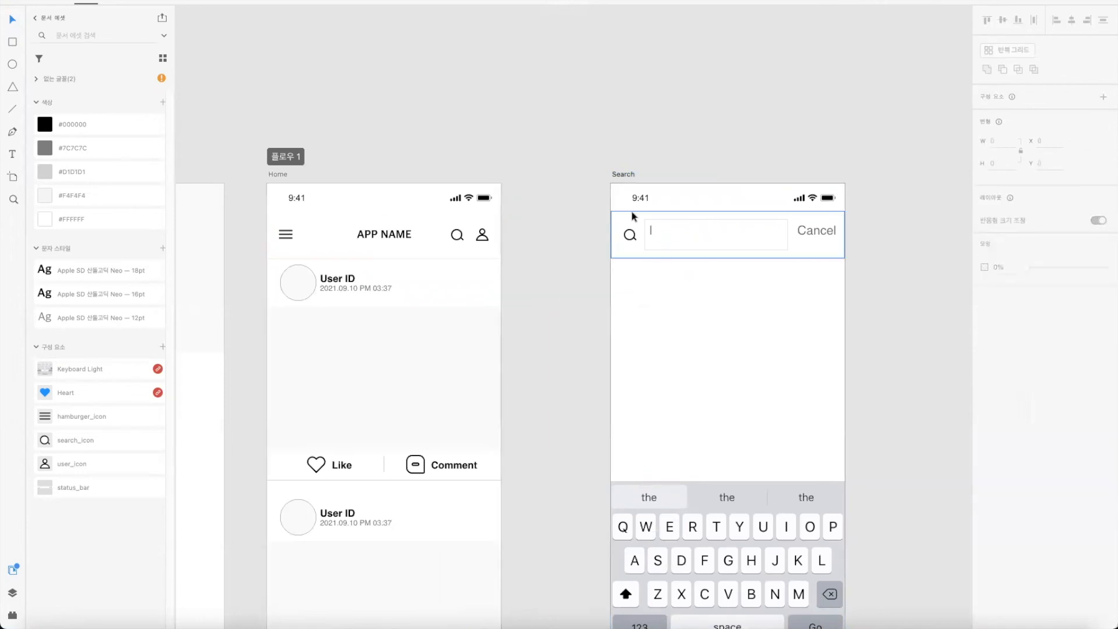
pyautogui.press('Escape')
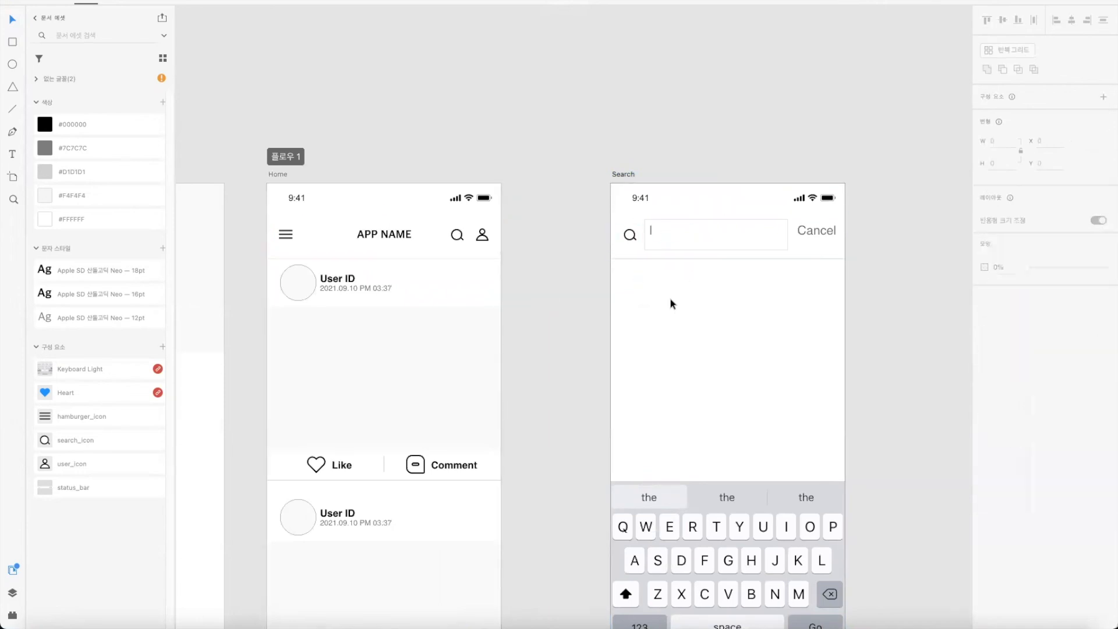
pyautogui.click(685, 259)
pyautogui.keyDown('shift'); pyautogui.click(667, 211); pyautogui.keyUp('shift')
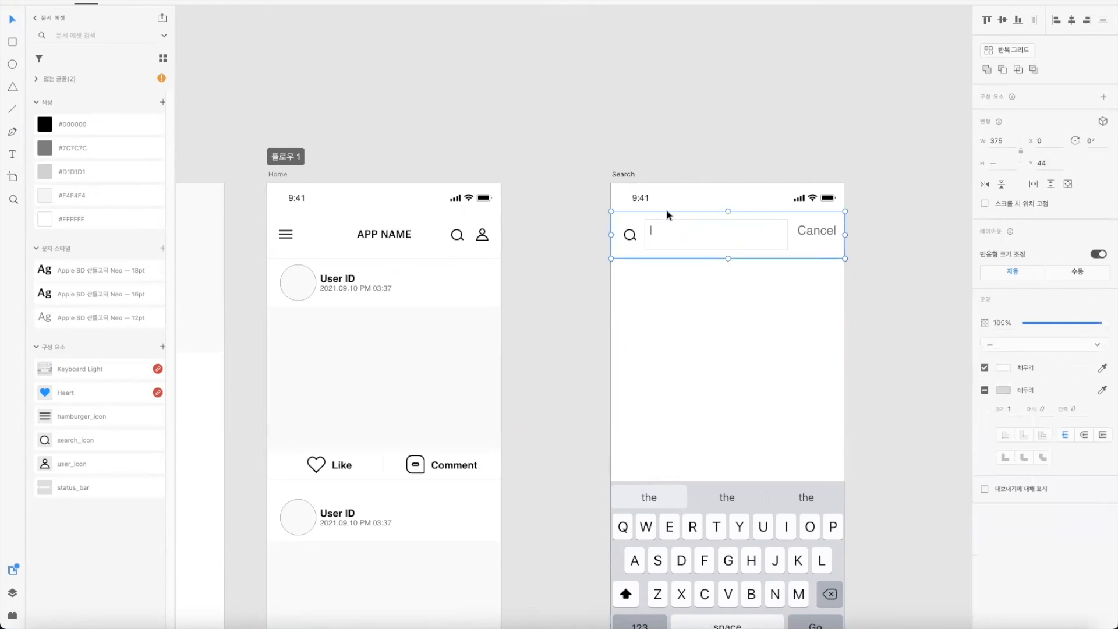
pyautogui.press('Delete')
pyautogui.press('super+v')
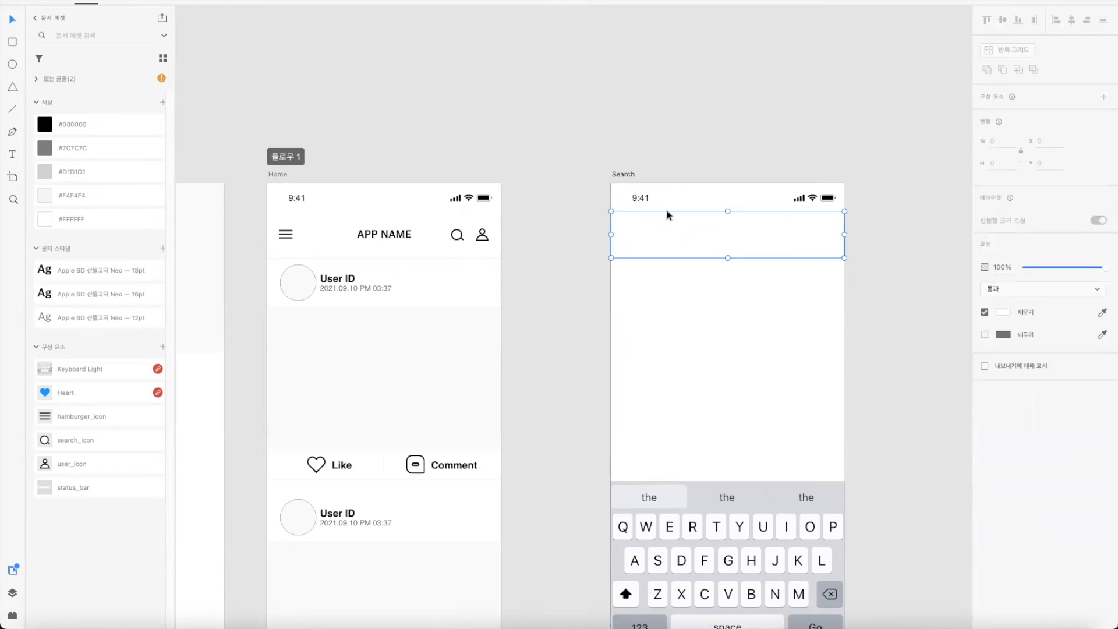
pyautogui.press('super+shift+bracketleft')
# Step: Inspect the search icons of the Home and Search headers together and clear the selection
pyautogui.click(672, 358)
pyautogui.click(632, 235)
pyautogui.keyDown('shift'); pyautogui.click(458, 236); pyautogui.keyUp('shift')
pyautogui.keyDown('shift'); pyautogui.click(624, 219); pyautogui.keyUp('shift')
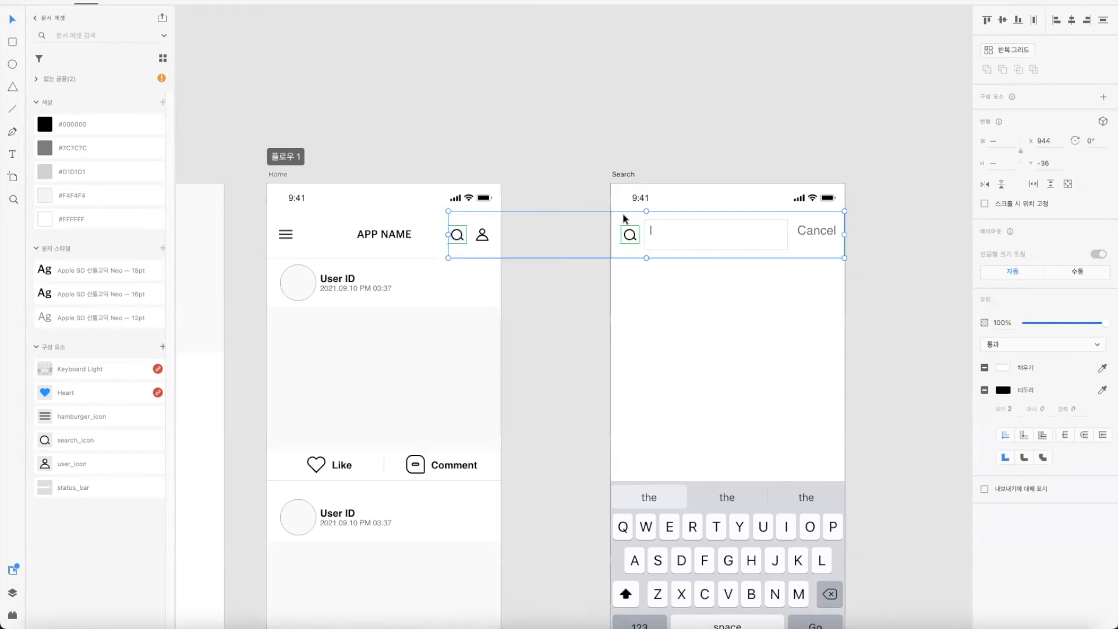
pyautogui.click(834, 172)
# Step: Recolor the Cancel text to #000000 and centre it vertically in the Search header bar
pyautogui.click(816, 235)
pyautogui.click(1061, 387)
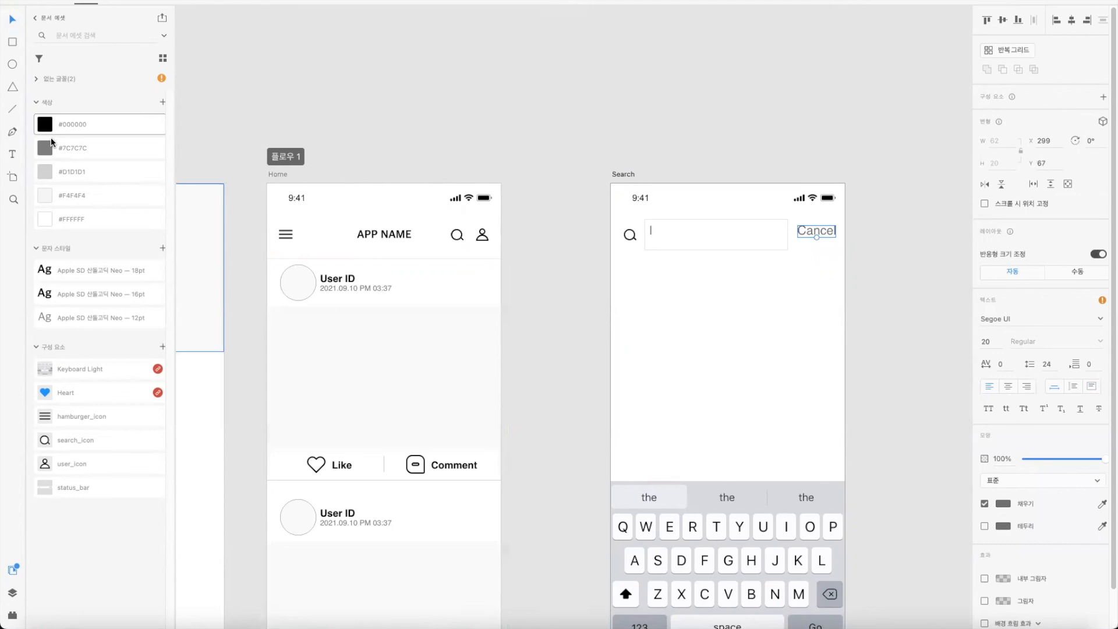
pyautogui.click(164, 124)
pyautogui.click(672, 119)
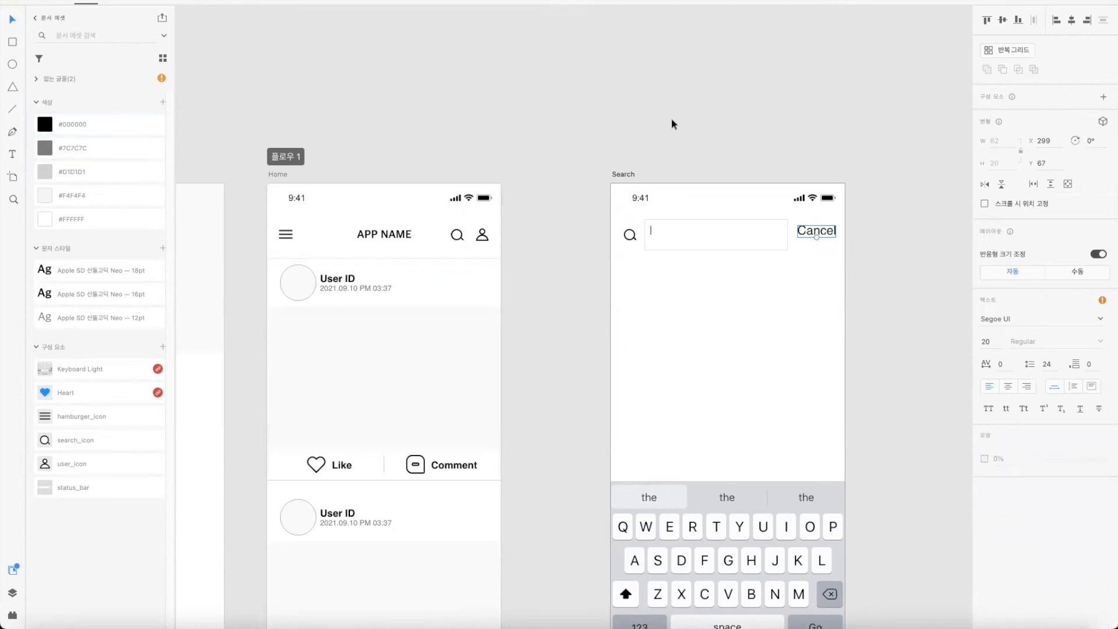
pyautogui.doubleClick(826, 236)
pyautogui.press('Escape')
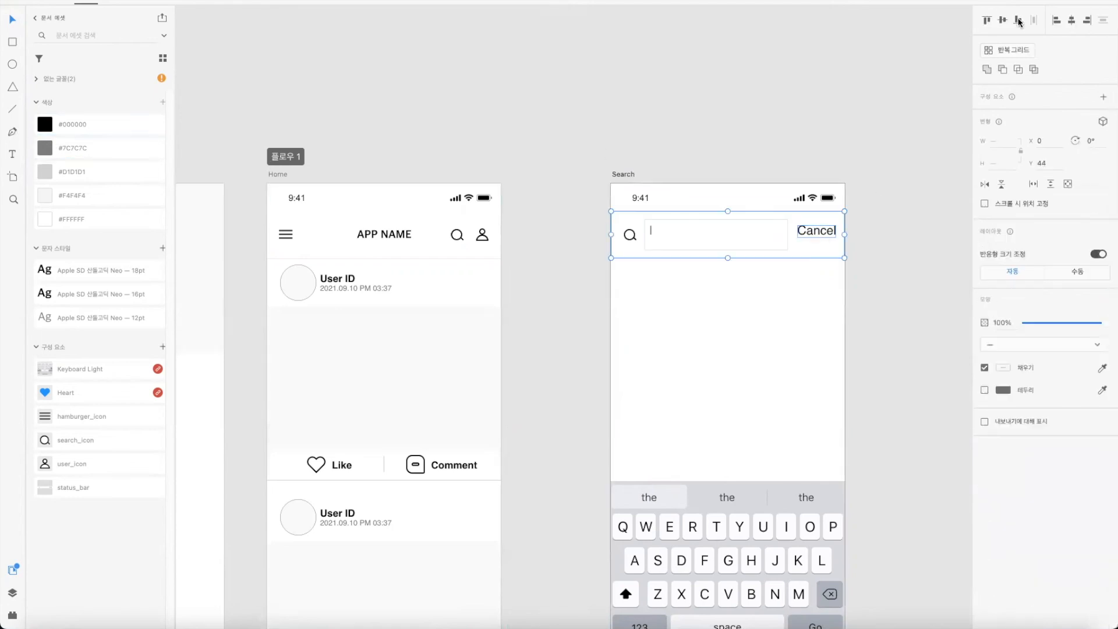
pyautogui.click(803, 109)
# Step: Replace the Search header's search icon with a copy of the Home search icon in the same spot
pyautogui.click(627, 238)
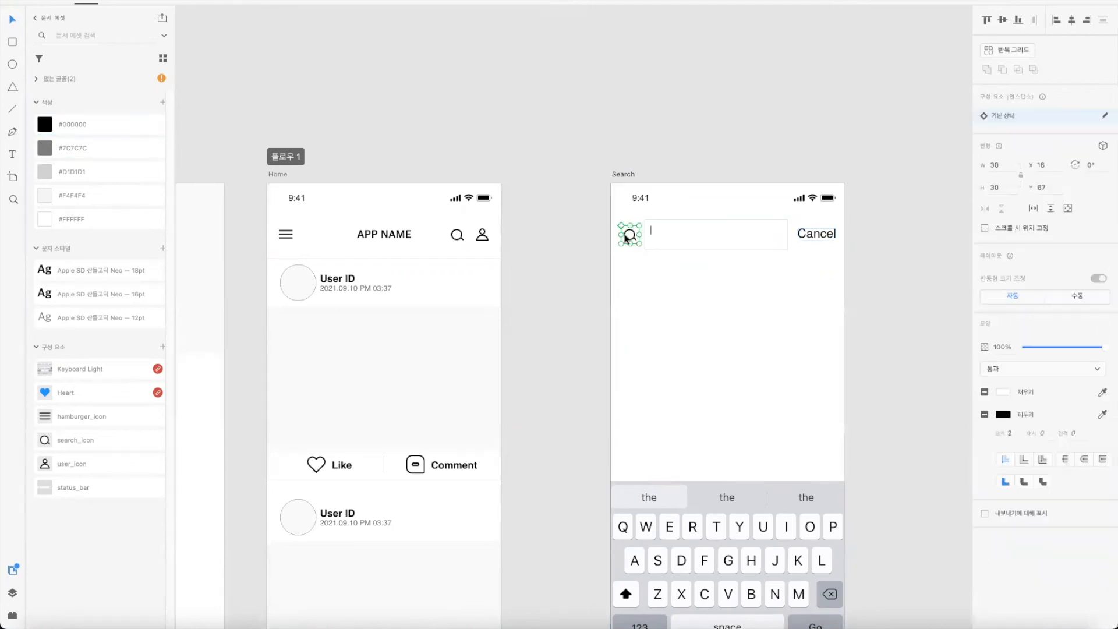
pyautogui.click(457, 234)
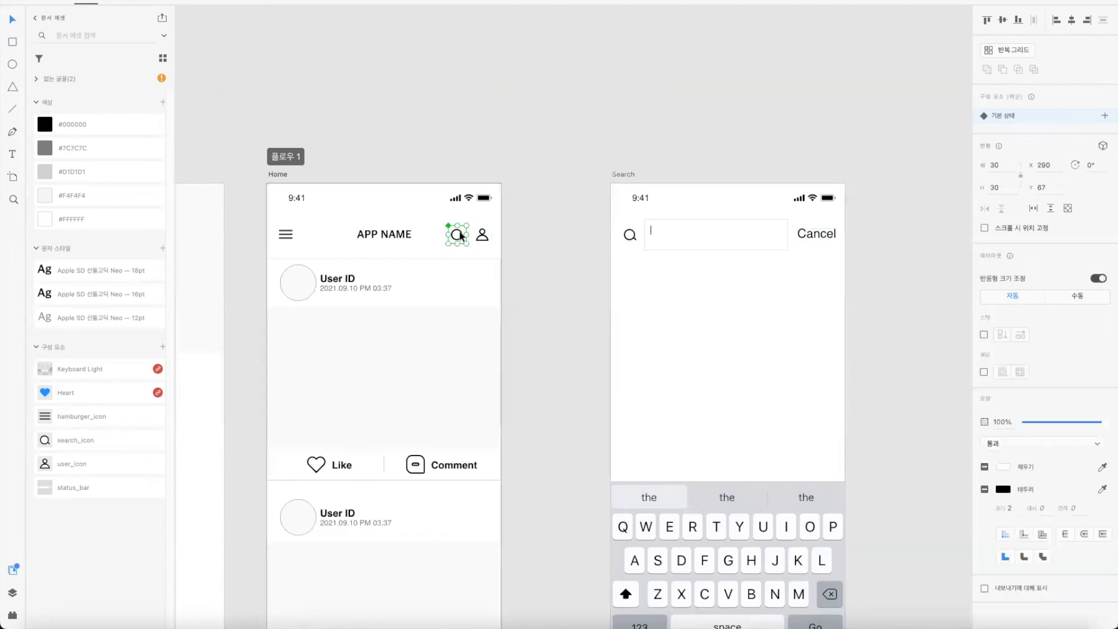
pyautogui.click(630, 245)
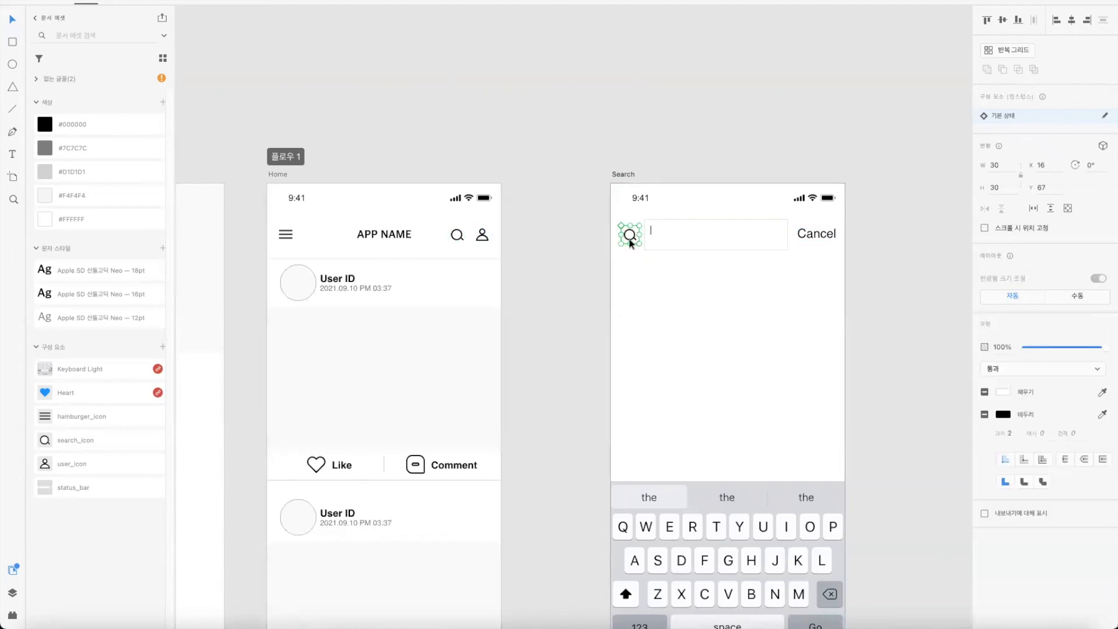
pyautogui.press('super+v')
pyautogui.click(626, 244)
pyautogui.press('Delete')
pyautogui.moveTo(803, 239); pyautogui.dragTo(632, 234)
# Step: Check the Home search icon's interaction in Prototype mode and preview its transition to Search
pyautogui.hotkey('ctrl', 'Tab')
pyautogui.click(456, 234)
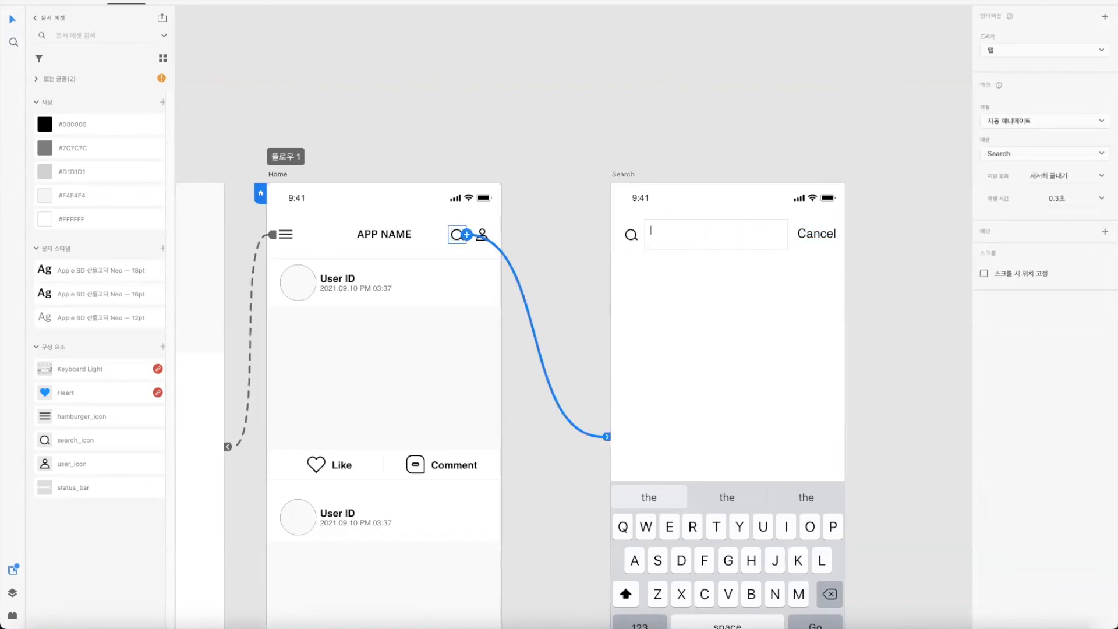
pyautogui.click(1055, 2)
pyautogui.click(499, 56)
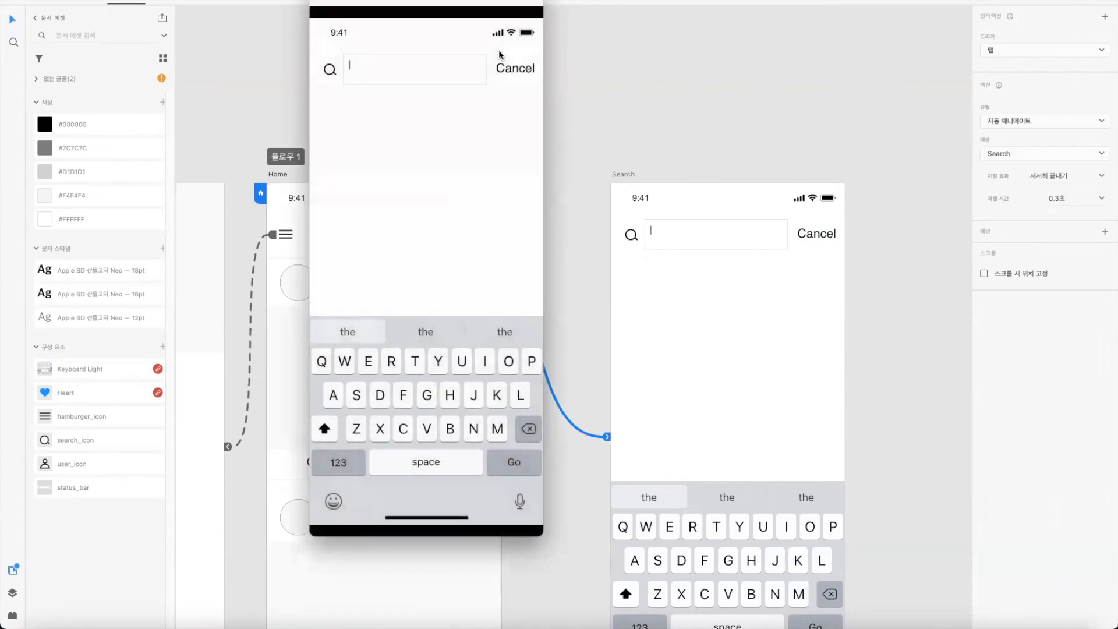
pyautogui.click(324, 3)
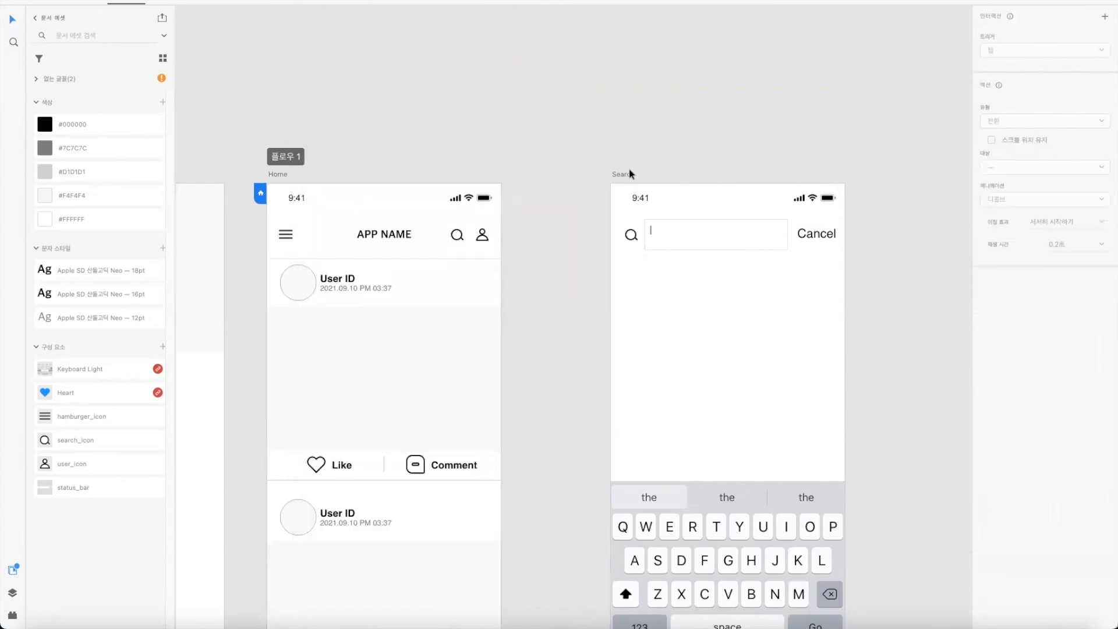
# Step: View the Search artboard's Cancel link in Prototype mode, and select the artboard back in Design mode
pyautogui.click(629, 170)
pyautogui.click(658, 110)
pyautogui.click(625, 176)
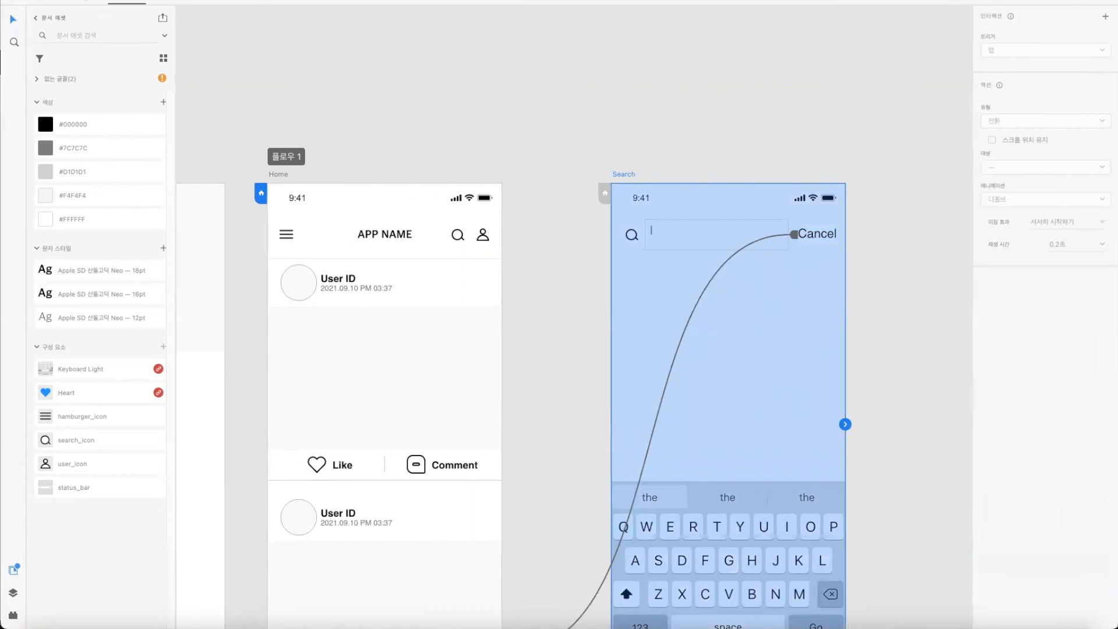
pyautogui.hotkey('ctrl', 'Tab')
pyautogui.click(625, 175)
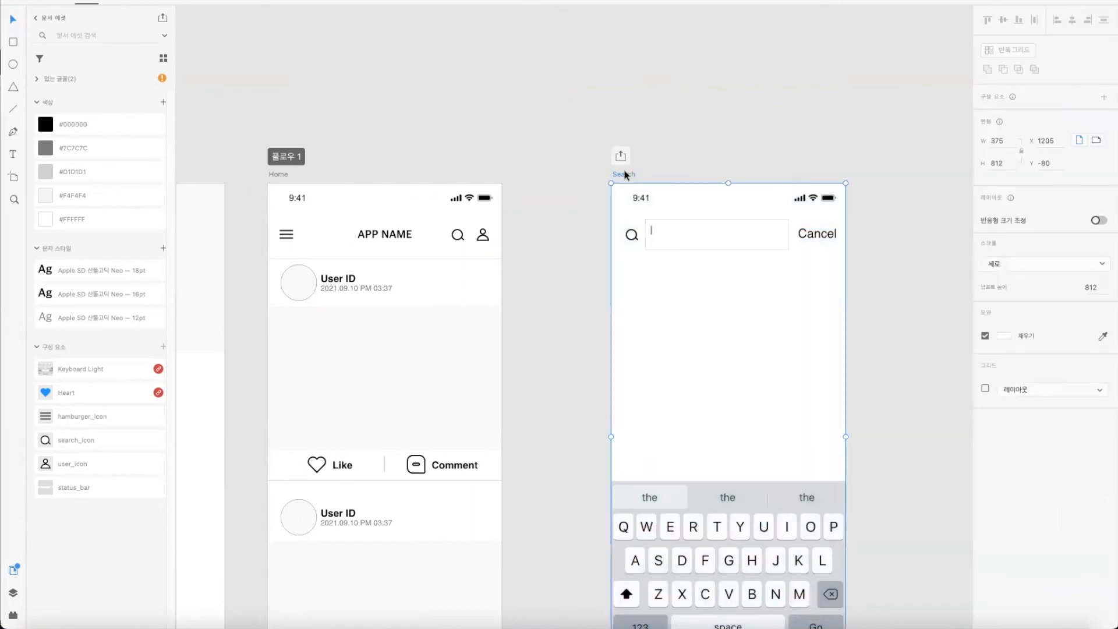
# Step: Preview the transition from Home to Search and back, and close the preview
pyautogui.hotkey('ctrl', '-')
pyautogui.click(432, 241)
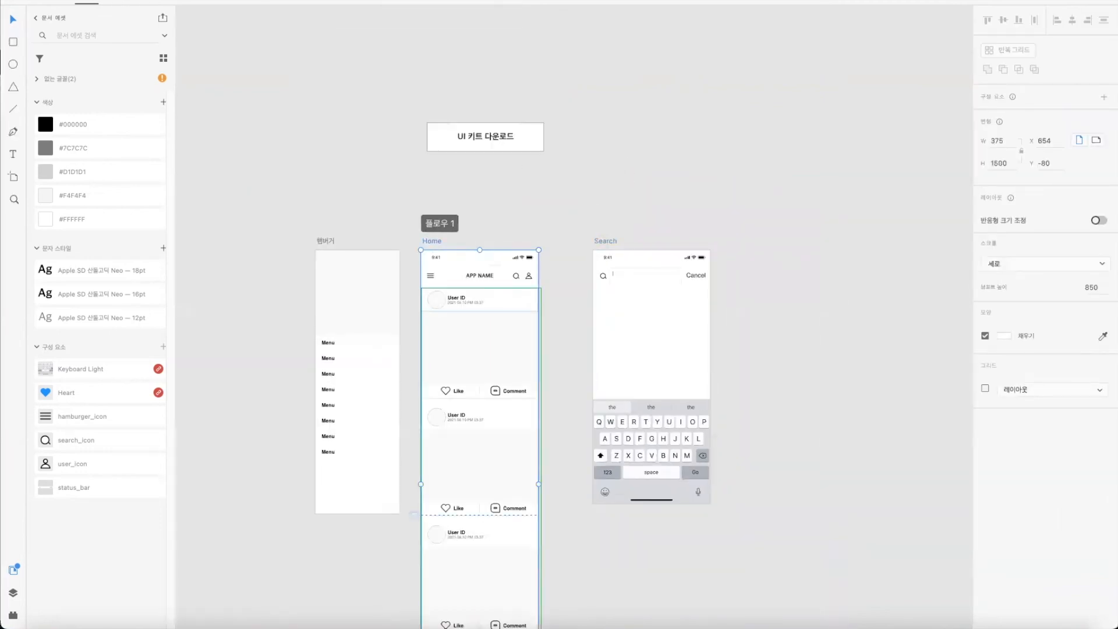
pyautogui.click(1057, 1)
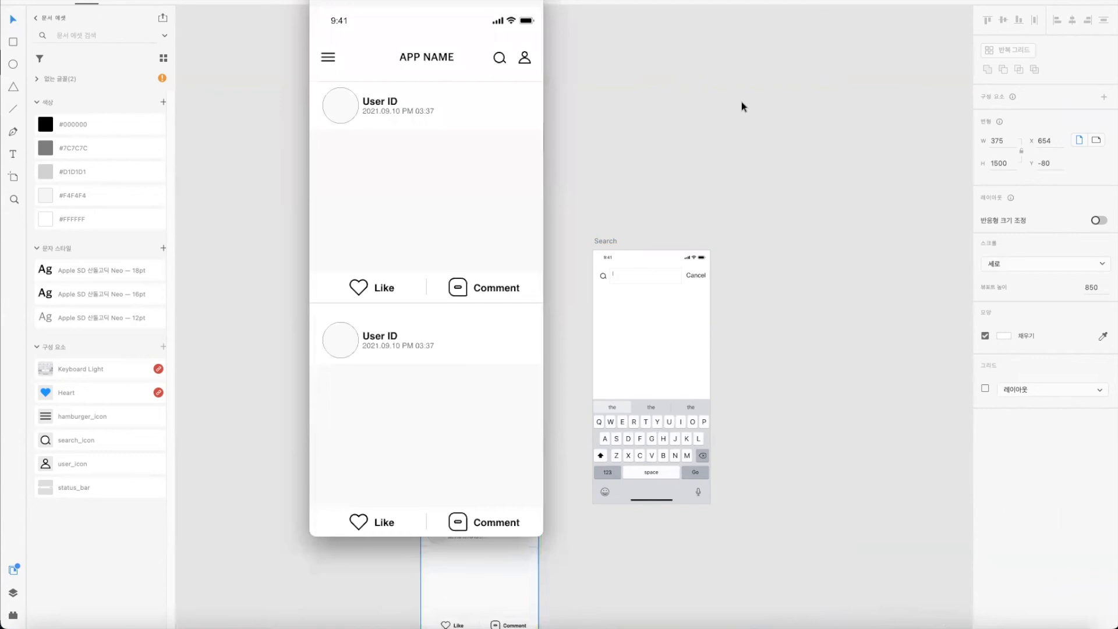
pyautogui.press('Right')
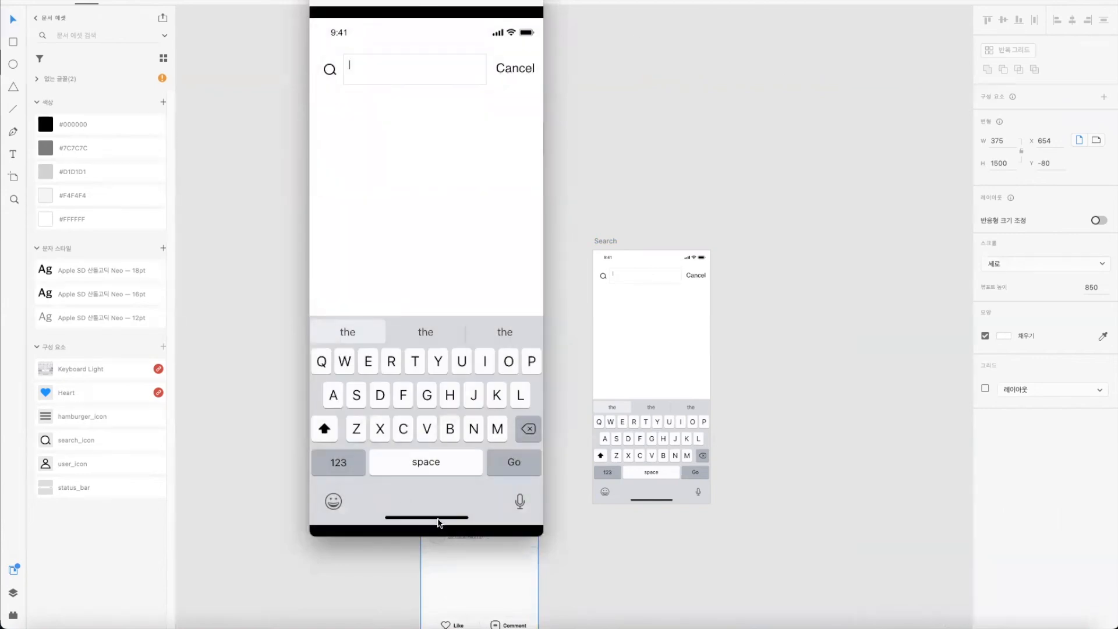
pyautogui.press('Left')
pyautogui.click(319, 1)
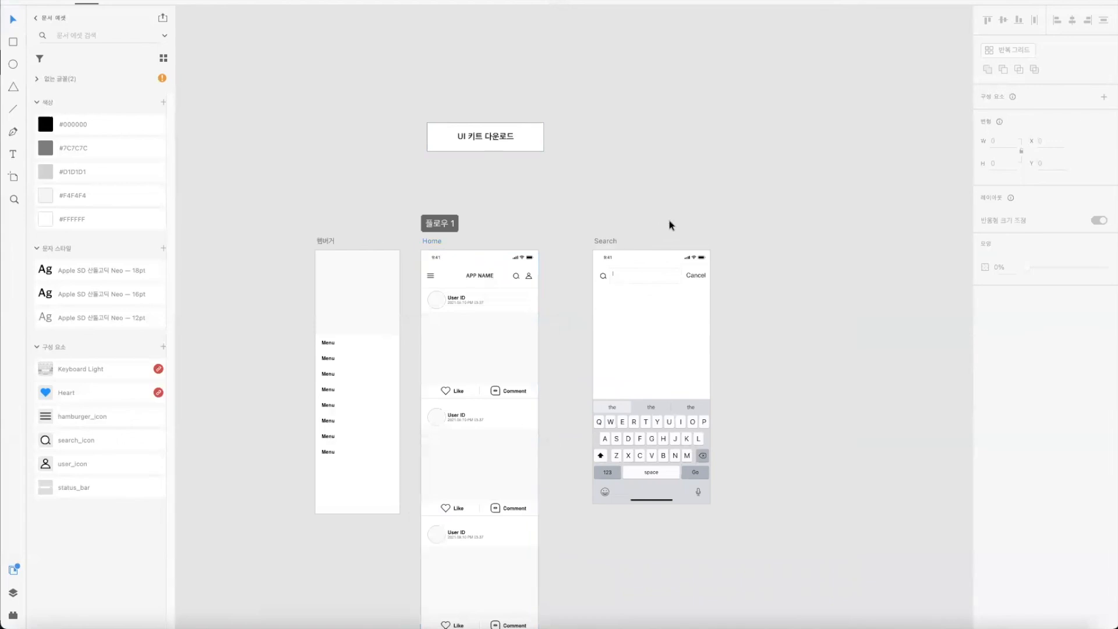
# Step: Move the keyboard on the Search artboard up to Y 239
pyautogui.press('super+plus')
pyautogui.press('super+plus')
pyautogui.moveTo(669, 221); pyautogui.dragTo(626, 111)
pyautogui.click(721, 493)
pyautogui.moveTo(721, 493); pyautogui.dragTo(722, 344)
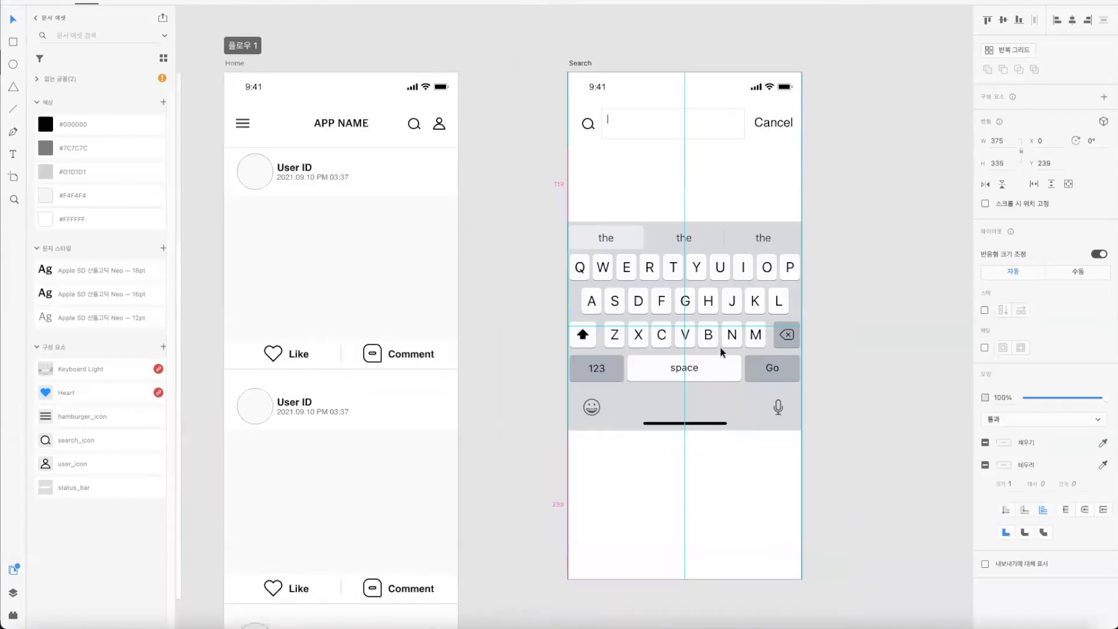
# Step: Delete the Keyboard Light and Heart components from the document assets
pyautogui.keyDown('shift'); pyautogui.click(115, 391); pyautogui.keyUp('shift')
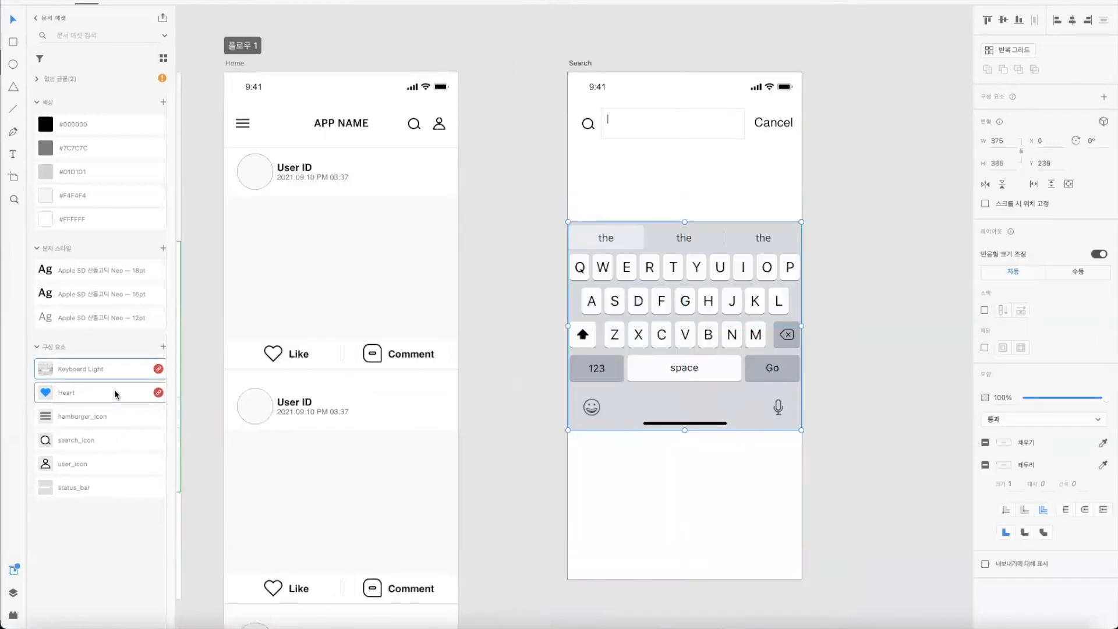
pyautogui.rightClick(115, 390)
pyautogui.click(144, 397)
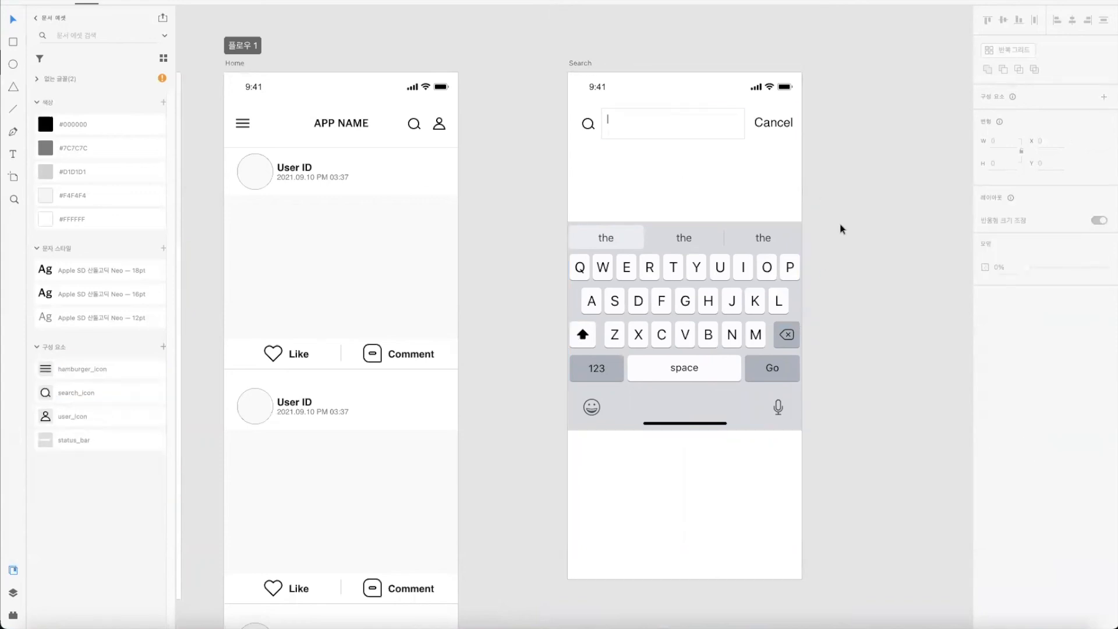
# Step: Add a blank 375 × 812 iPhone X, XS, 11 Pro artboard beside Search, and delete the stray iPhone 12, 12 Pro artboard
pyautogui.press('super+minus')
pyautogui.scroll(5, 839, 228)
pyautogui.scroll(-8, 437, 85)
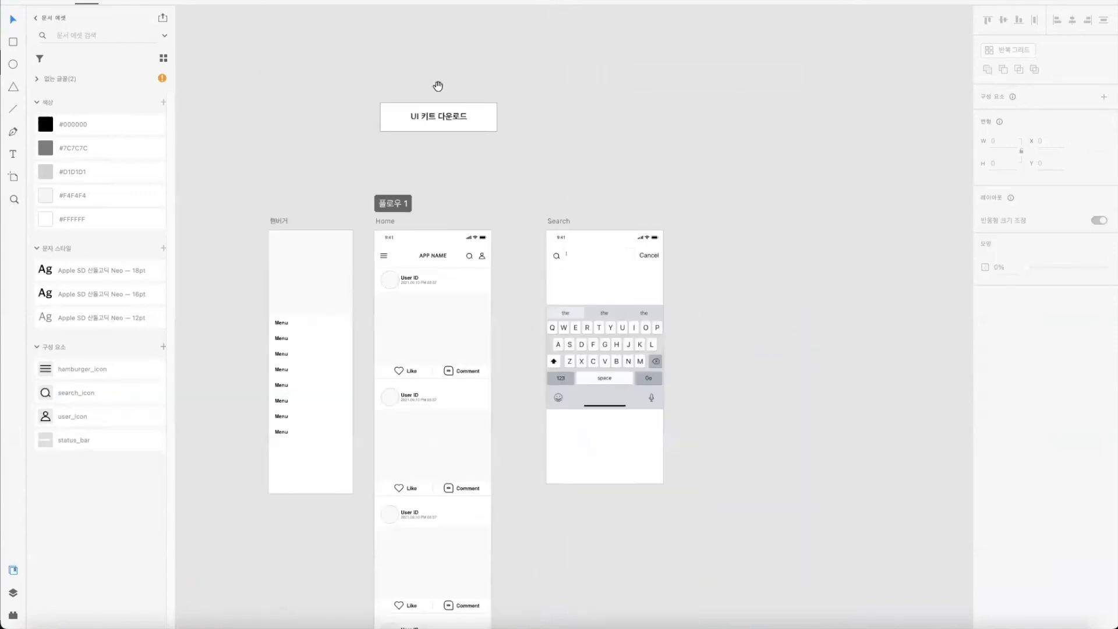
pyautogui.click(13, 177)
pyautogui.click(675, 224)
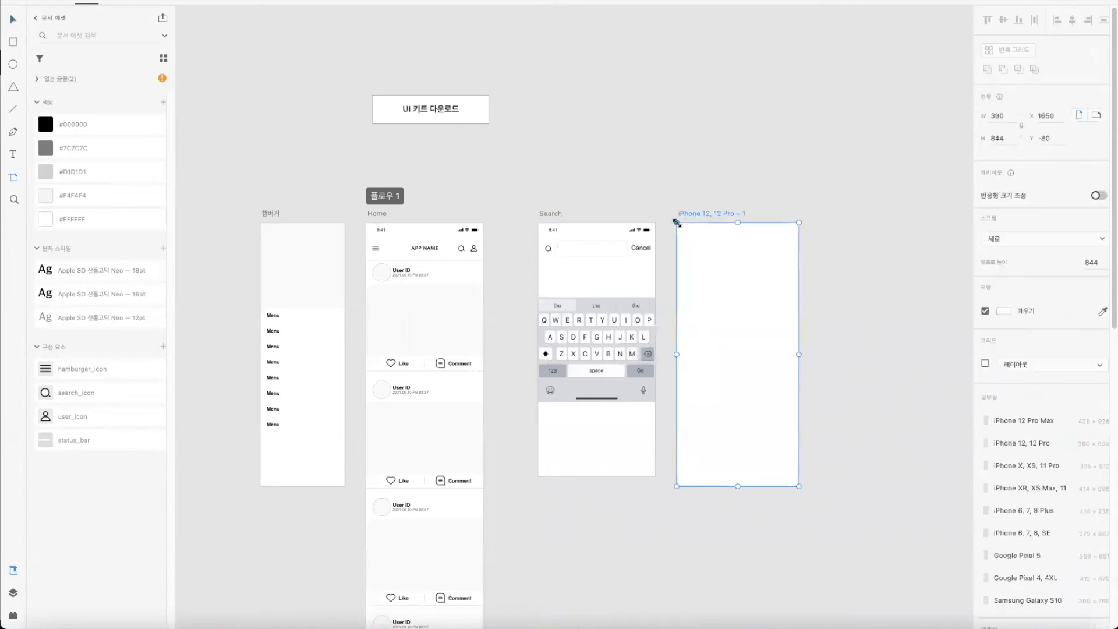
pyautogui.click(998, 138)
pyautogui.click(1028, 465)
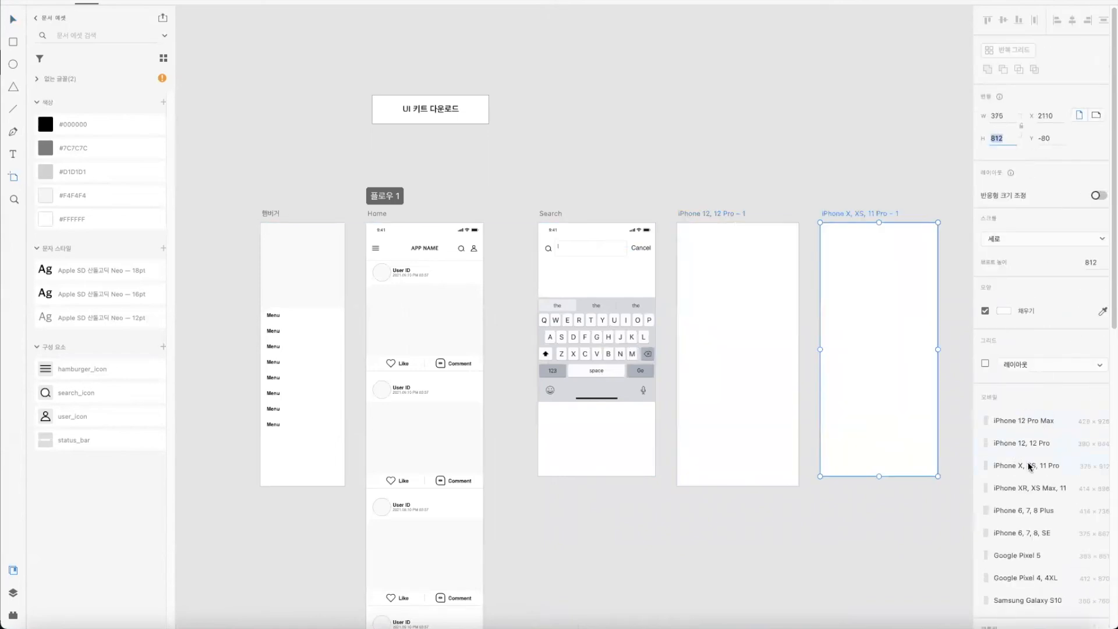
pyautogui.click(13, 21)
pyautogui.click(736, 216)
pyautogui.press('Delete')
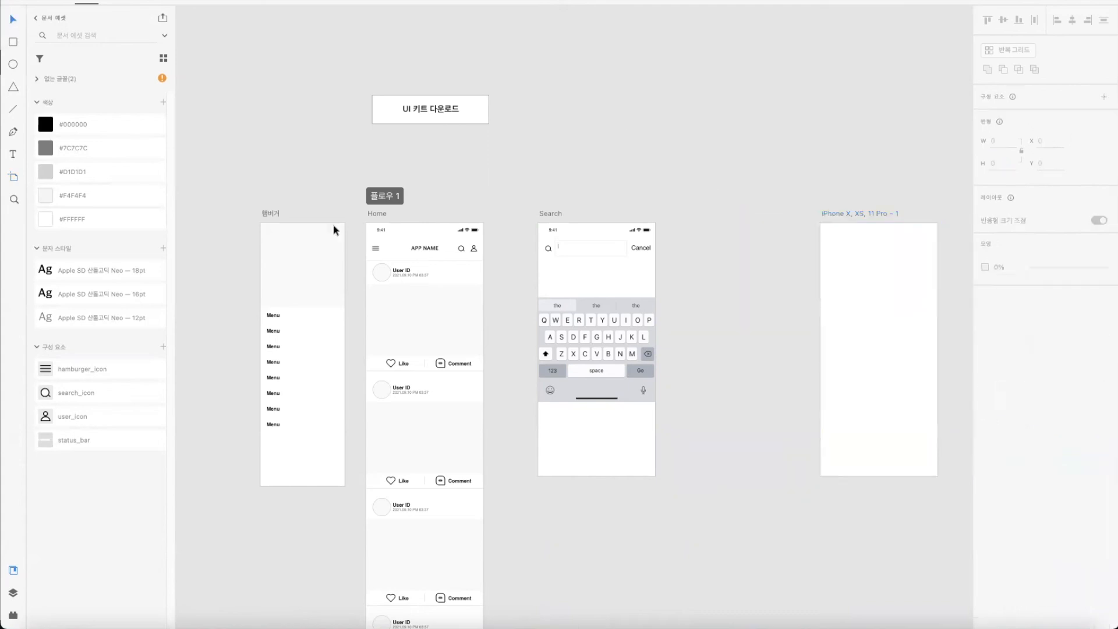
# Step: Move the Search artboard's status bar, header and keyboard onto the blank iPhone X artboard, aligning the keyboard to its bottom edge
pyautogui.click(376, 213)
pyautogui.click(552, 214)
pyautogui.click(622, 233)
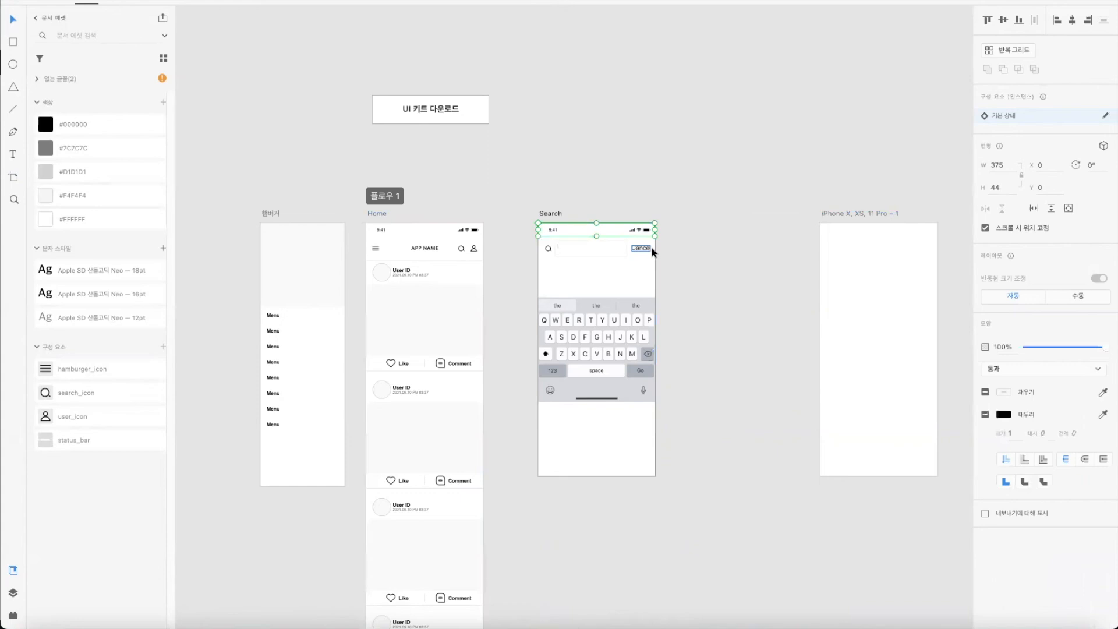
pyautogui.moveTo(699, 266); pyautogui.dragTo(530, 218)
pyautogui.hotkey('ctrl', 'x')
pyautogui.hotkey('ctrl', 'v')
pyautogui.click(620, 305)
pyautogui.hotkey('ctrl', 'x')
pyautogui.click(914, 336)
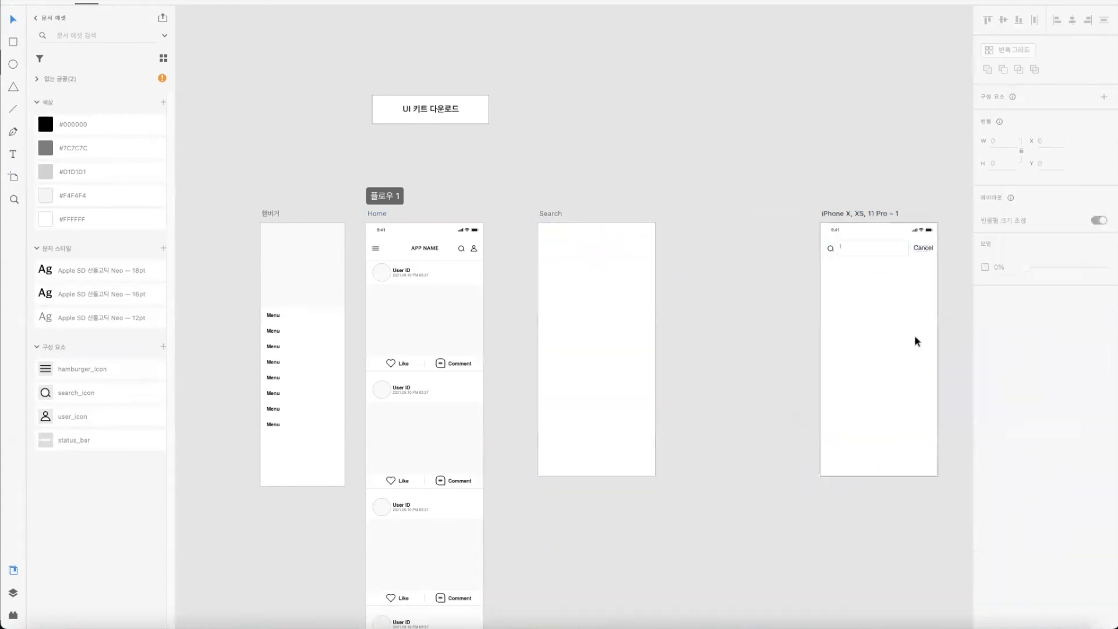
pyautogui.hotkey('ctrl', 'v')
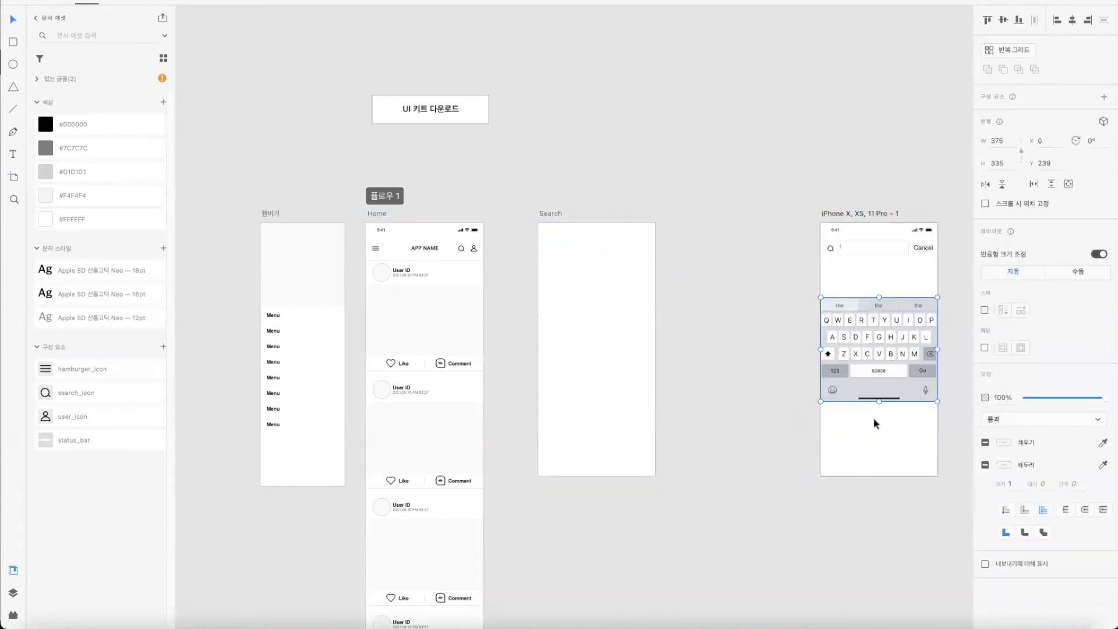
pyautogui.click(1019, 21)
# Step: Delete the emptied Search artboard and rename the iPhone X, XS, 11 Pro artboard as Search
pyautogui.click(554, 215)
pyautogui.press('Delete')
pyautogui.doubleClick(863, 213)
pyautogui.write('ㄴ')
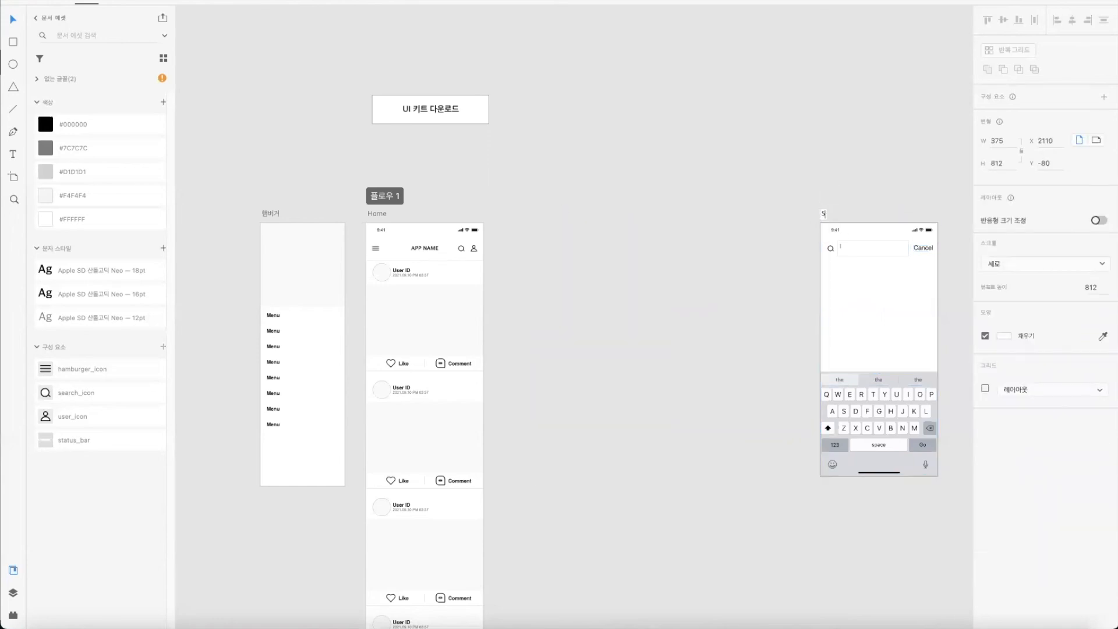
pyautogui.press('Return')
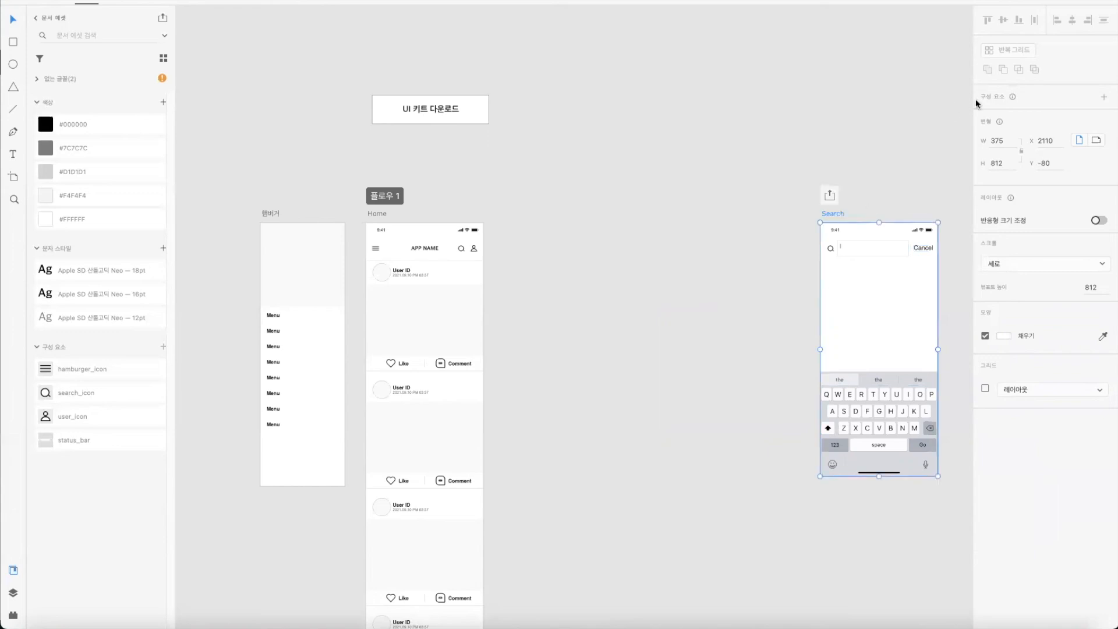
# Step: Preview the rebuilt Search artboard, and undo its renaming and the deletion of the original Search artboard
pyautogui.press('super+Return')
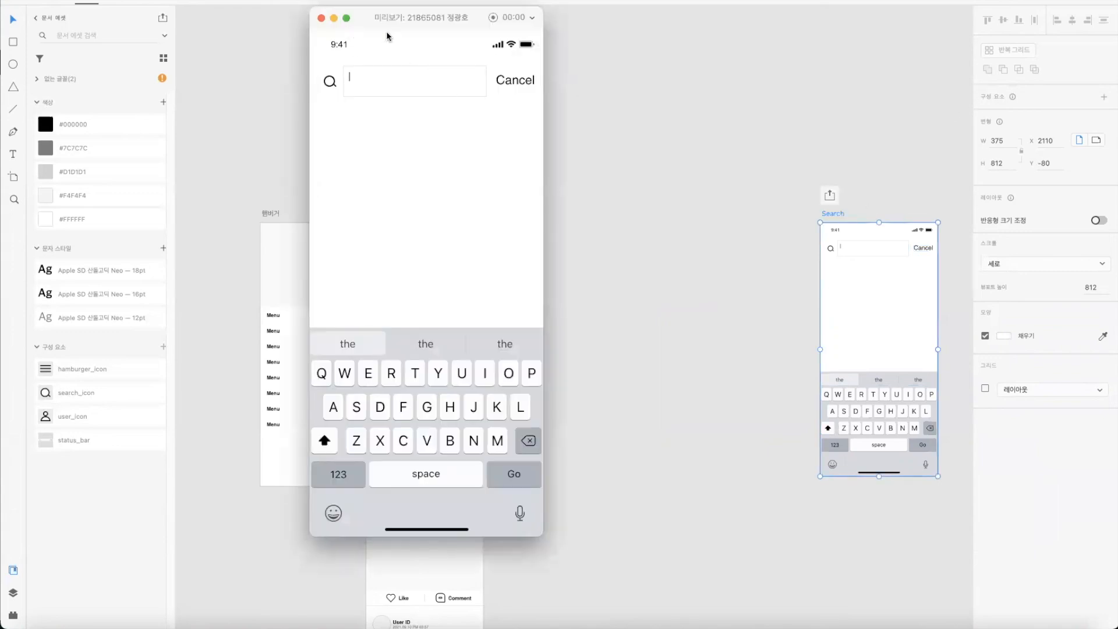
pyautogui.click(321, 18)
pyautogui.click(694, 127)
pyautogui.press('super+z')
pyautogui.press('super+z')
# Step: Preview the emptied original Search artboard and close the preview
pyautogui.click(722, 124)
pyautogui.click(579, 271)
pyautogui.press('super+Return')
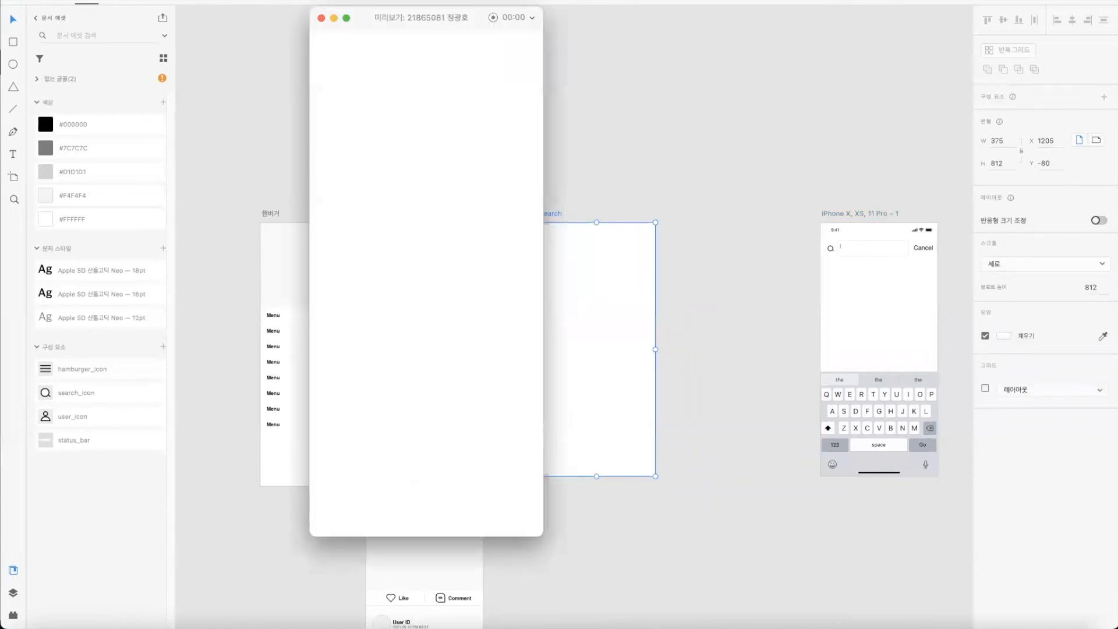
pyautogui.click(321, 18)
# Step: Try moving only the keyboard back onto the original Search artboard, and preview it
pyautogui.click(721, 138)
pyautogui.click(584, 308)
pyautogui.press('super+z')
pyautogui.press('super+x')
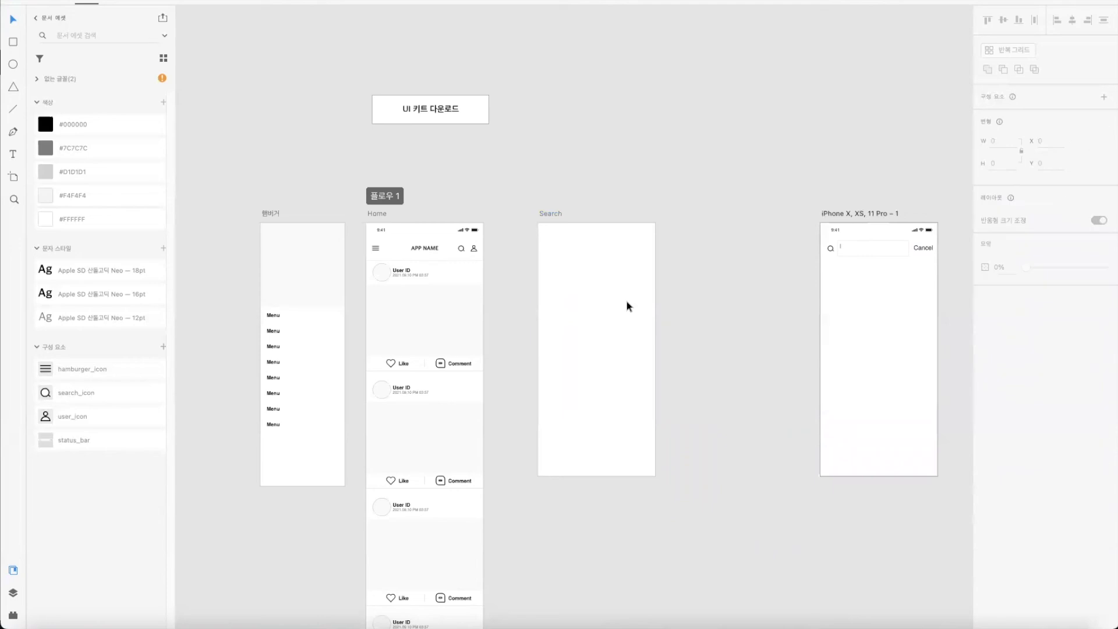
pyautogui.press('super+v')
pyautogui.press('super+Return')
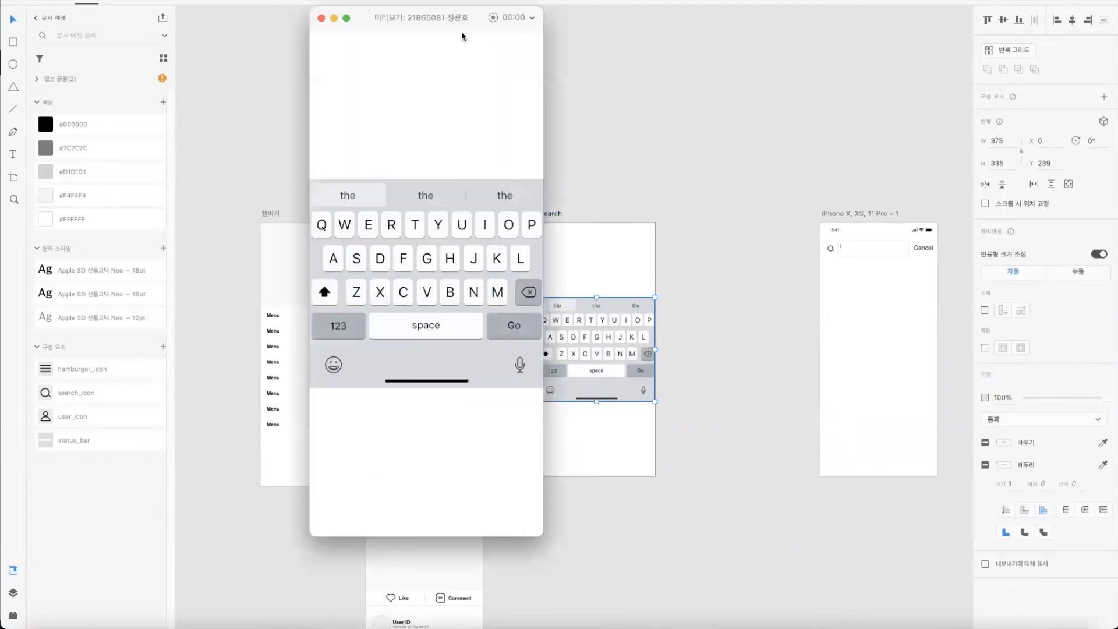
pyautogui.click(320, 18)
# Step: Undo moving the header and keyboard out of the original Search artboard, and preview the restored screen
pyautogui.press('super+z')
pyautogui.press('super+z')
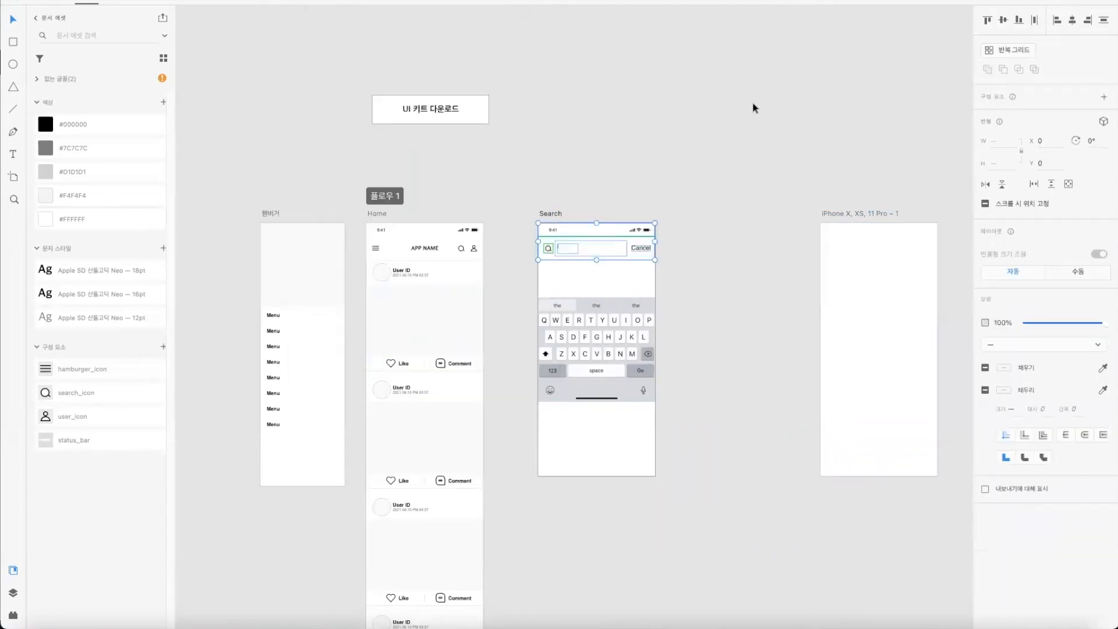
pyautogui.click(1060, 1)
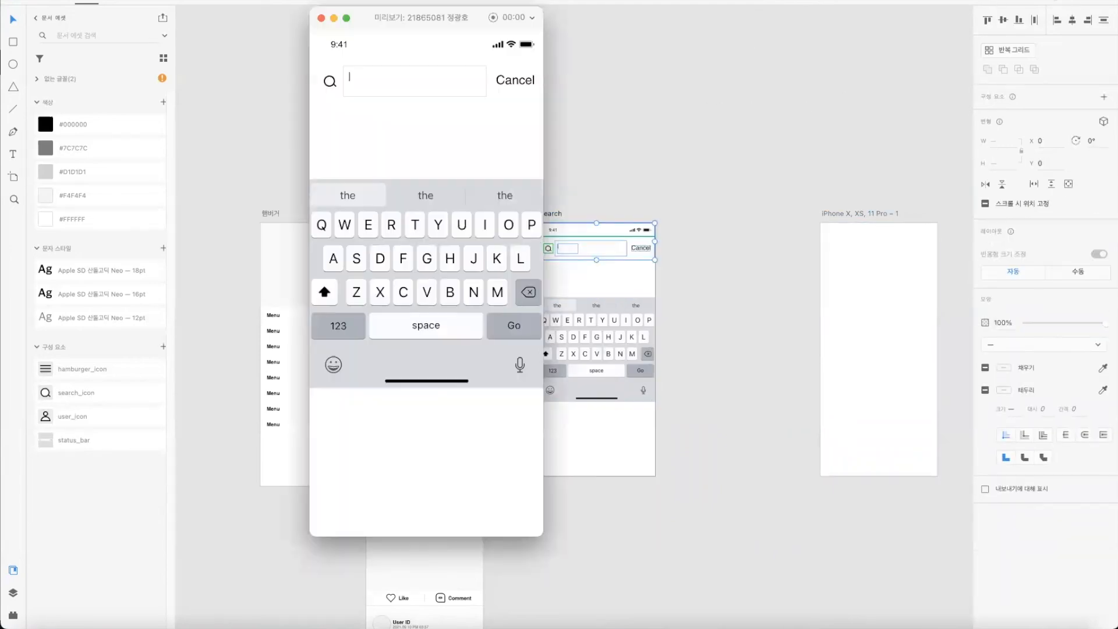
pyautogui.click(321, 18)
# Step: Undo the added artboards, the component deletion, the keyboard shift and the search icon's repositioning
pyautogui.click(652, 108)
pyautogui.press('super+z')
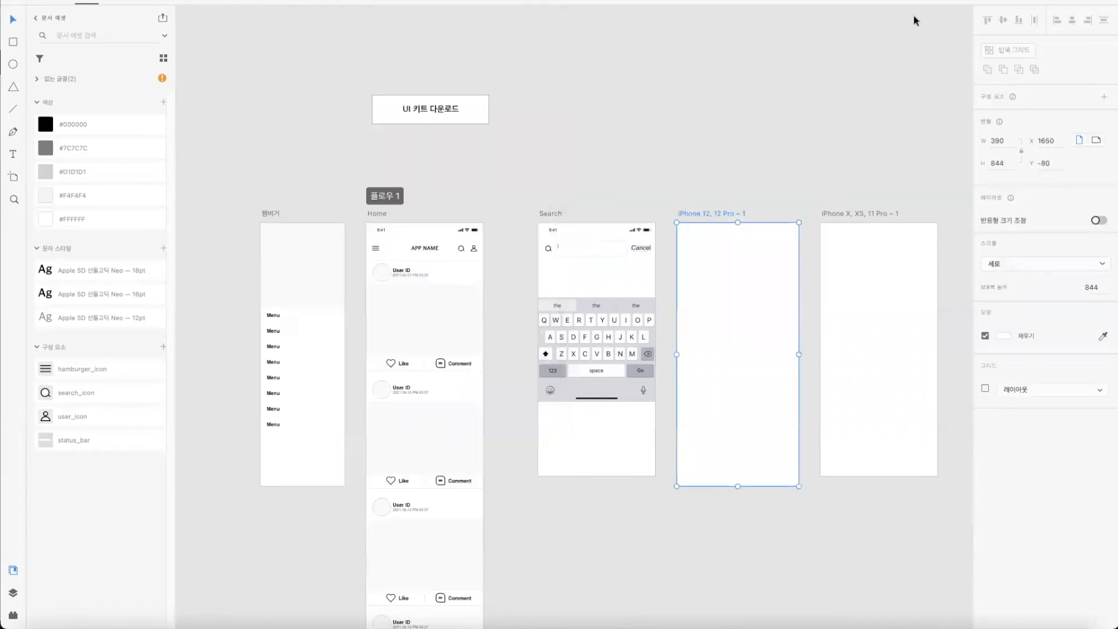
pyautogui.click(593, 279)
pyautogui.press('super+z')
pyautogui.press('super+z')
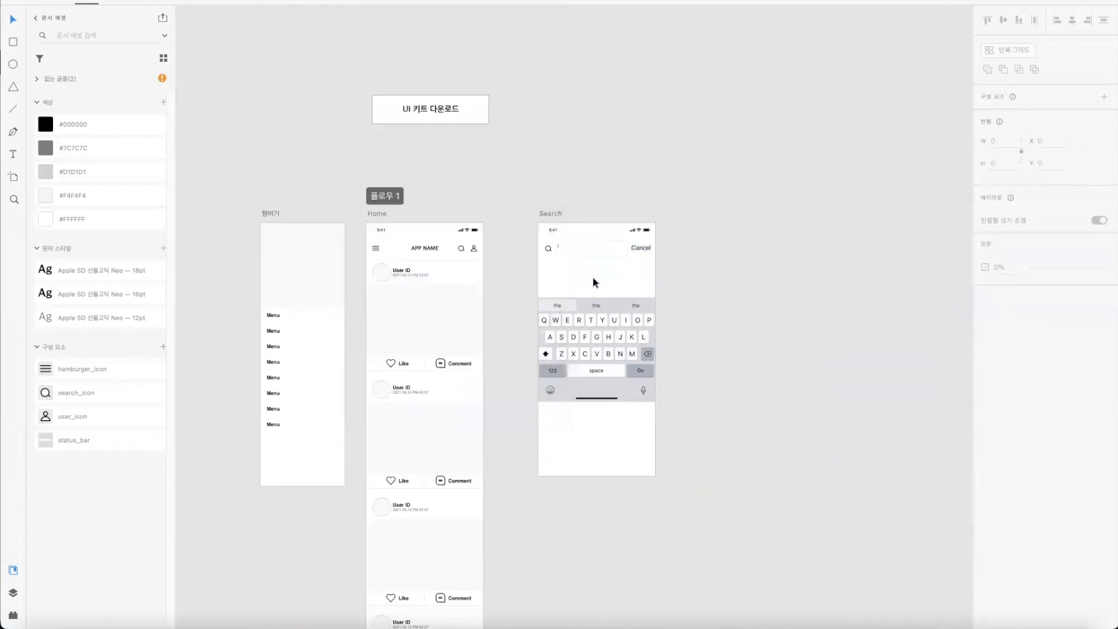
pyautogui.press('super+z')
pyautogui.press('super+z')
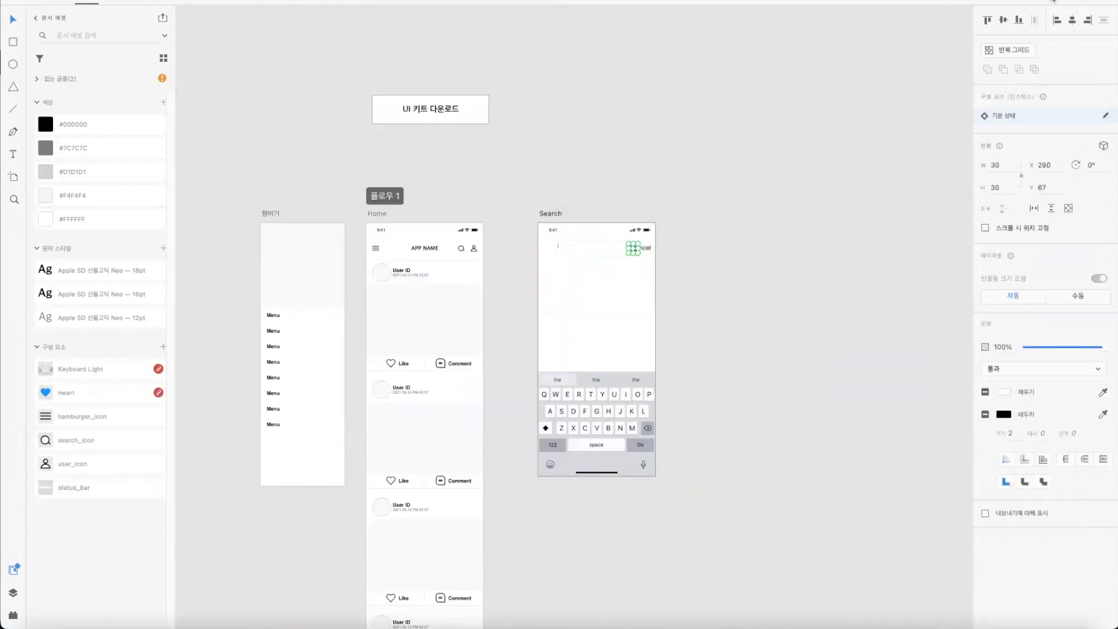
# Step: Preview the Search artboard, and move its search icon off the Cancel text to X 13, Y 67, before the input field
pyautogui.press('super+Return')
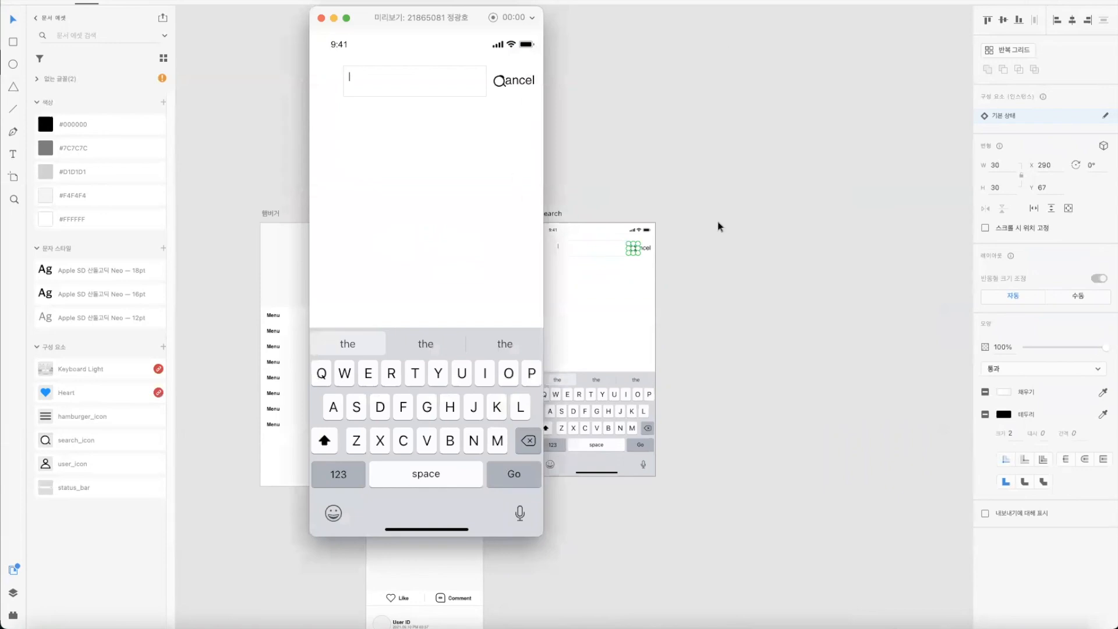
pyautogui.click(321, 17)
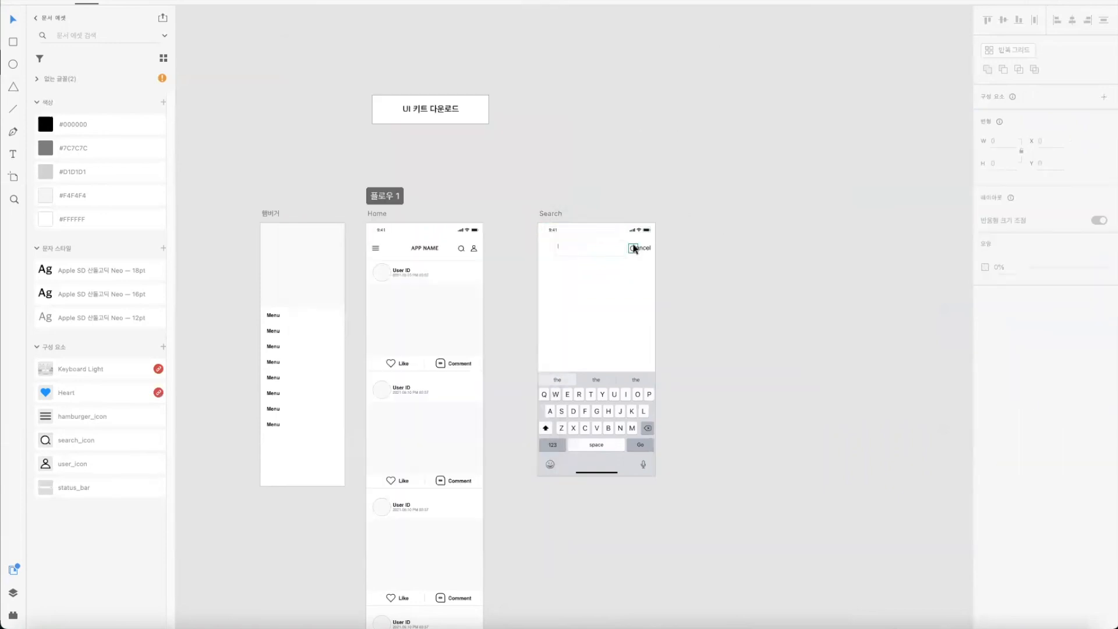
pyautogui.moveTo(632, 254); pyautogui.dragTo(546, 250)
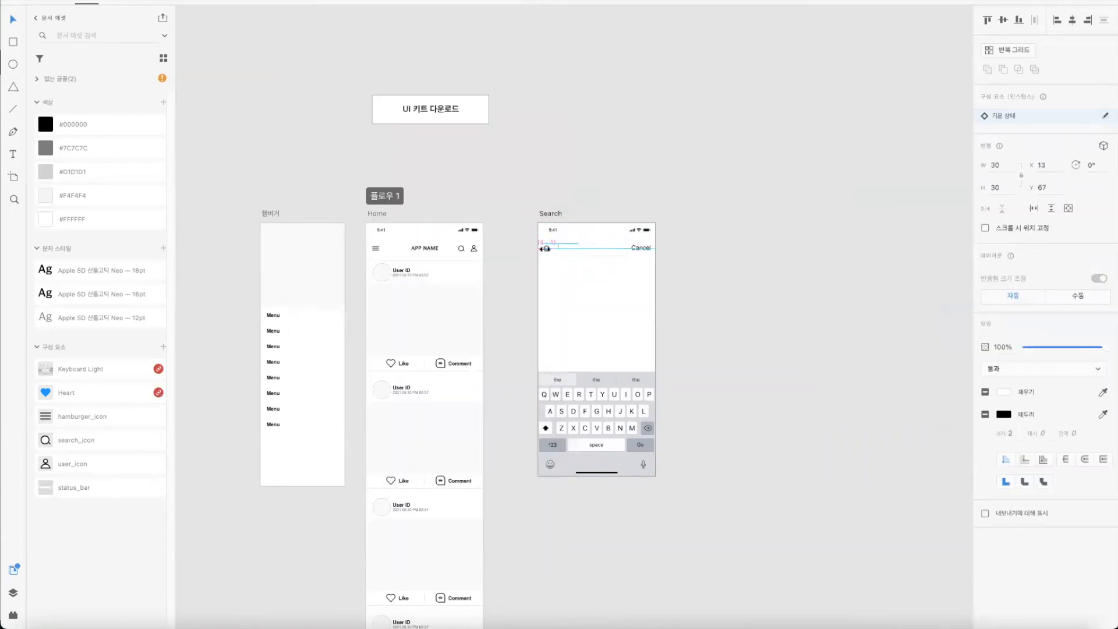
# Step: Narrow the Home feed's repeat grid to a width of 376
pyautogui.click(456, 283)
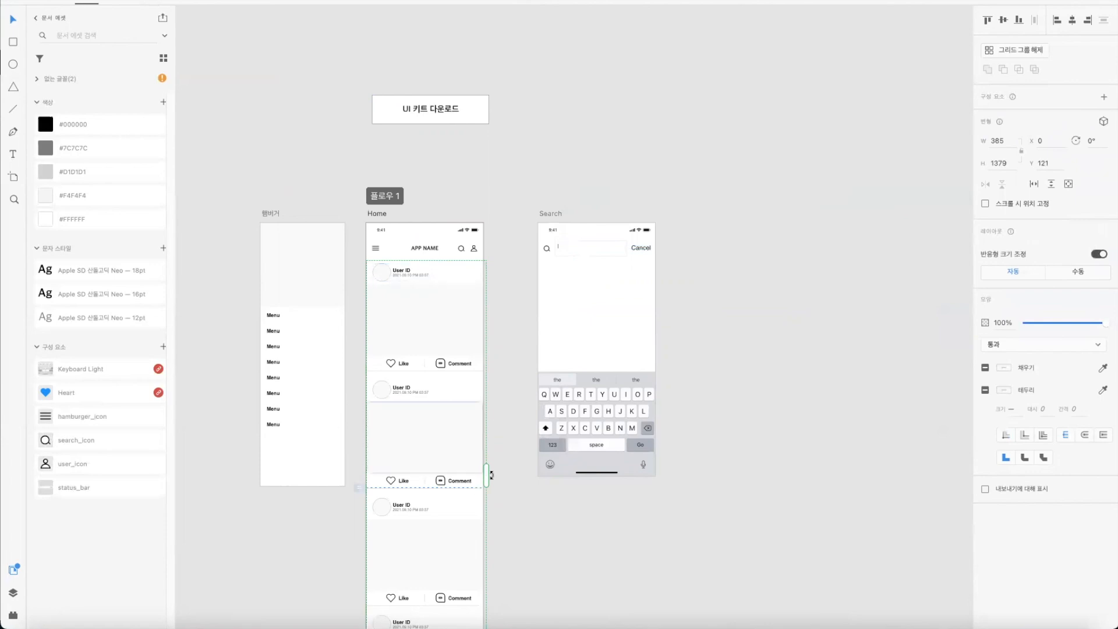
pyautogui.moveTo(487, 476); pyautogui.dragTo(483, 475)
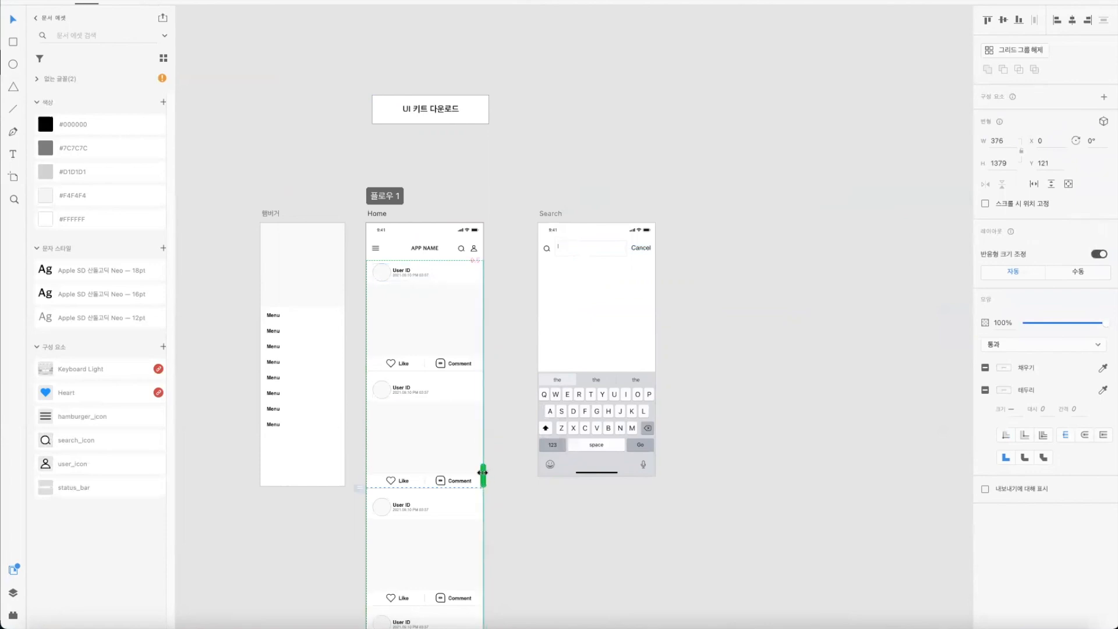
# Step: Review the Home search icon's auto-animate interaction in Prototype mode, and preview opening Search from Home
pyautogui.click(383, 214)
pyautogui.click(114, 2)
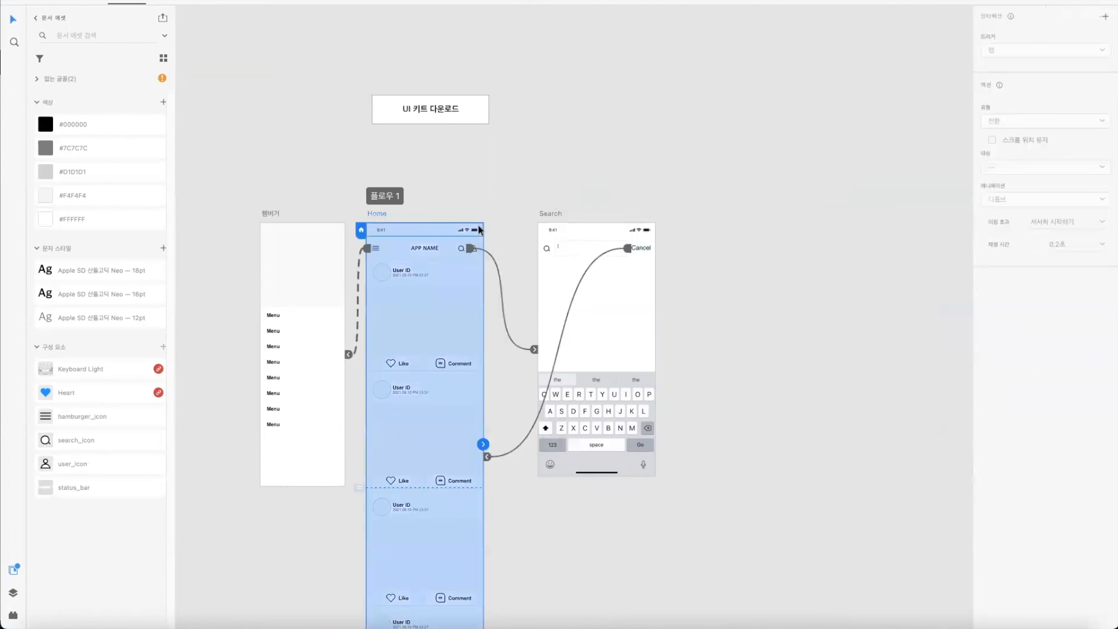
pyautogui.click(462, 248)
pyautogui.press('super+Return')
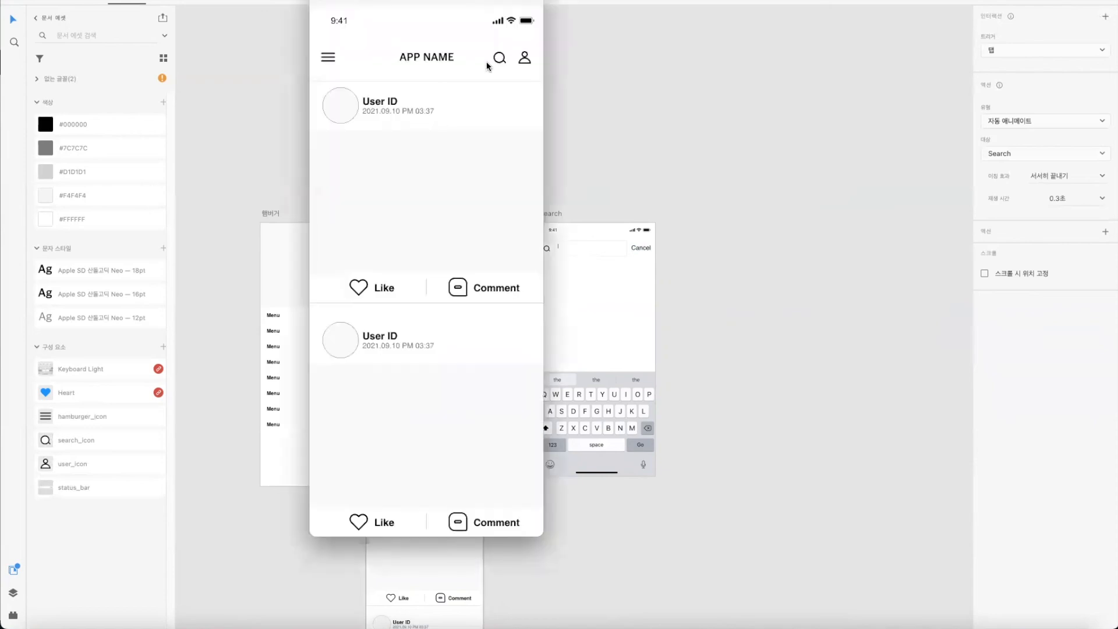
pyautogui.click(501, 59)
pyautogui.click(319, 1)
pyautogui.click(796, 262)
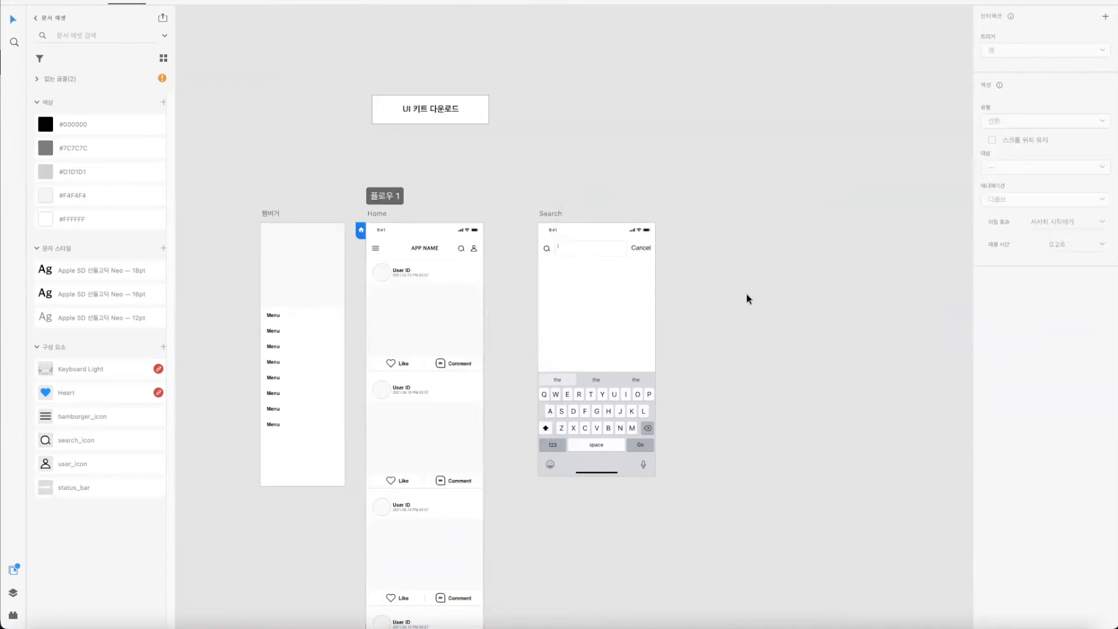
# Step: Show the layers list, try shifting and deleting the Search artboard in Prototype mode, and undo the deletion
pyautogui.press('super+y')
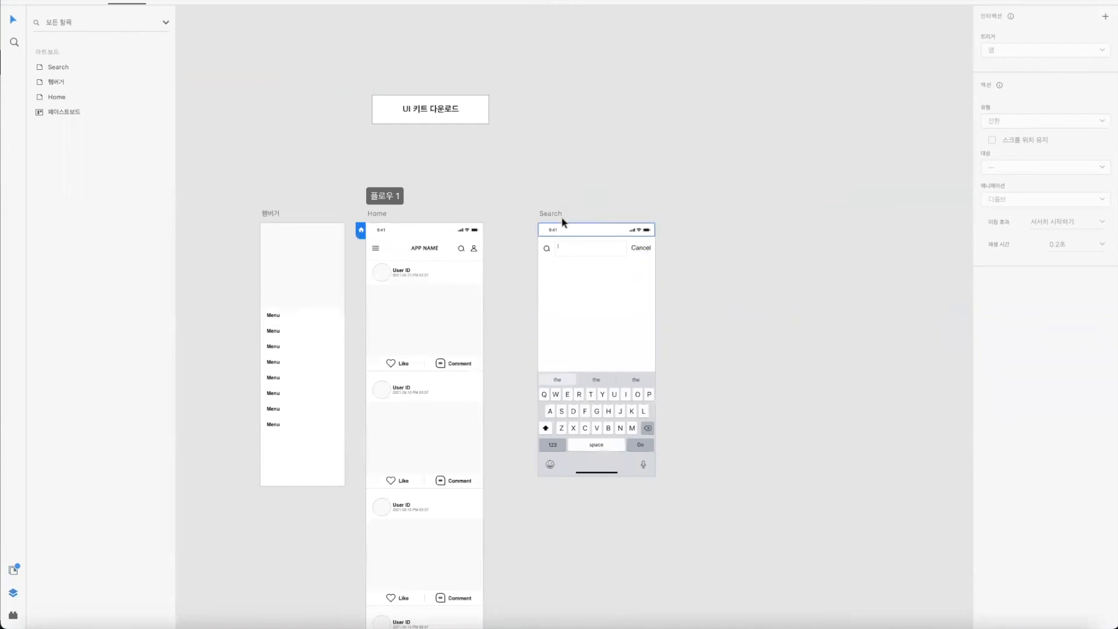
pyautogui.moveTo(560, 215); pyautogui.dragTo(556, 214)
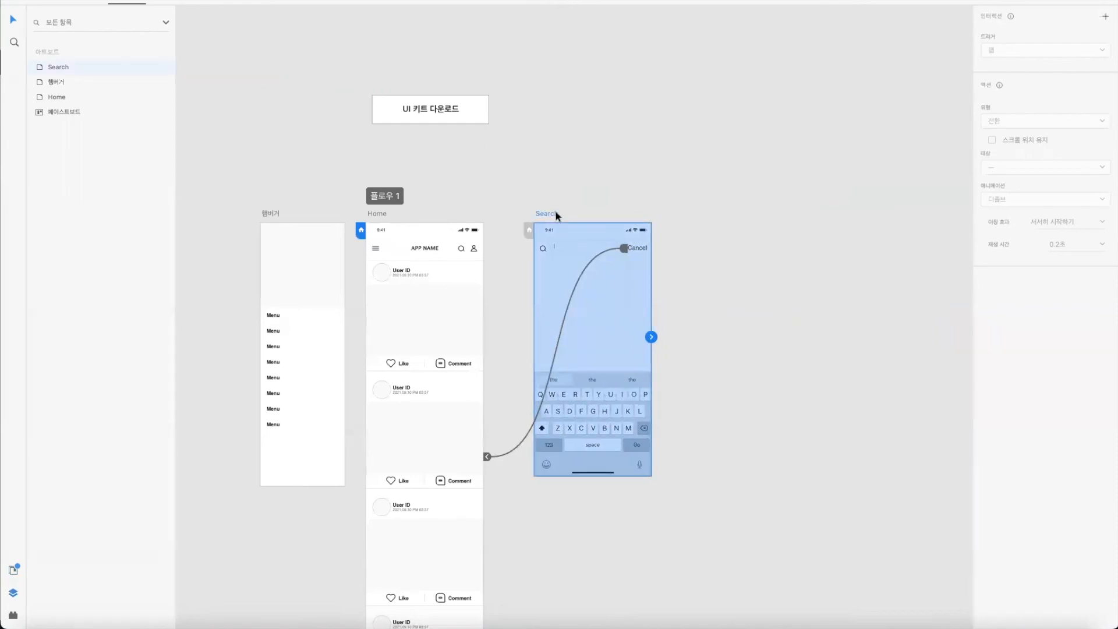
pyautogui.press('Delete')
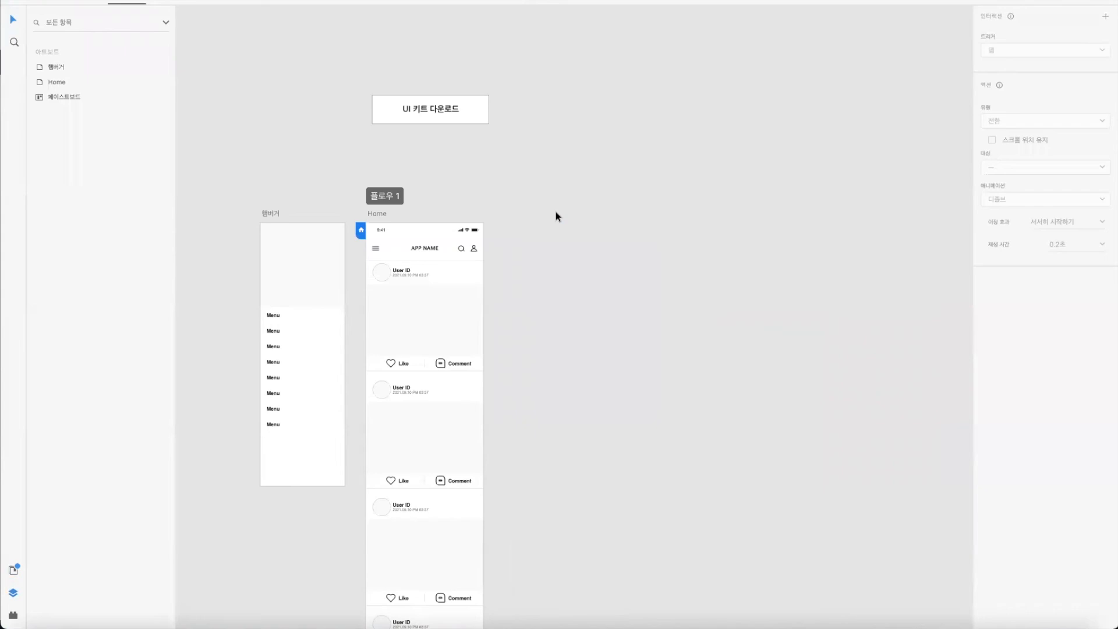
pyautogui.hotkey('ctrl', 'z')
pyautogui.click(595, 191)
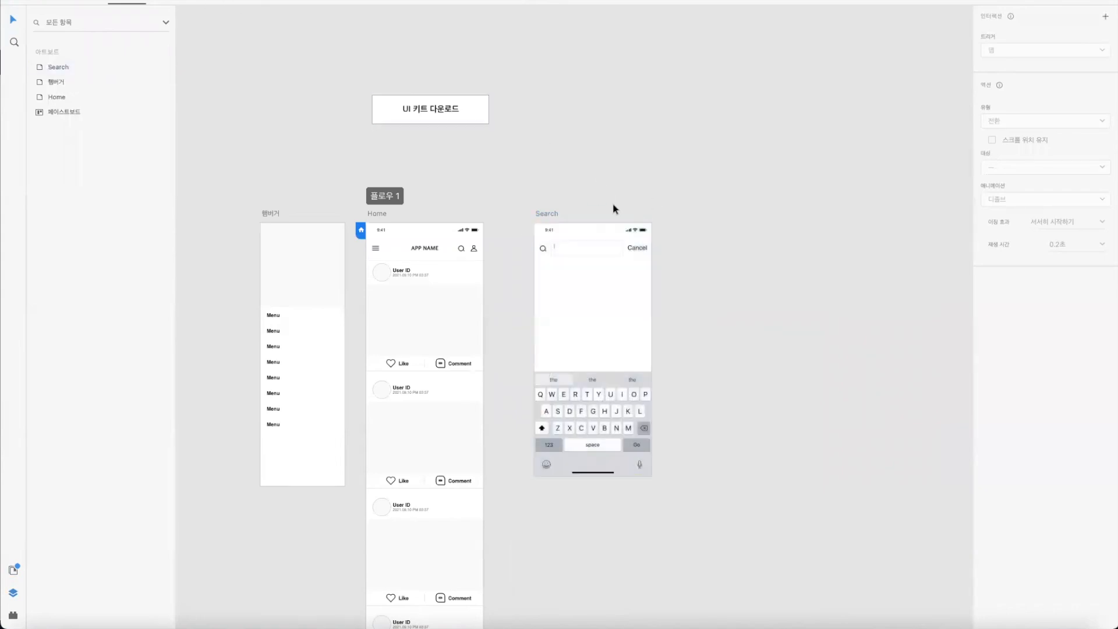
# Step: Return to Design mode, and undo the Search artboard's shift and the Home repeat grid's width change
pyautogui.click(88, 3)
pyautogui.click(550, 220)
pyautogui.click(764, 176)
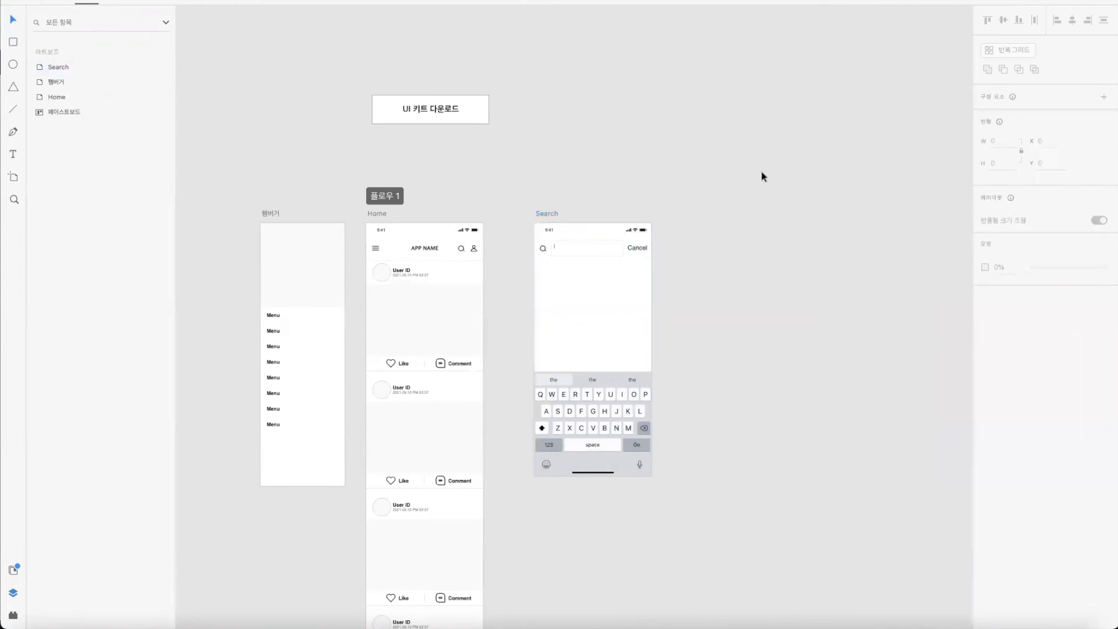
pyautogui.hotkey('ctrl', 'z')
pyautogui.hotkey('ctrl', 'z')
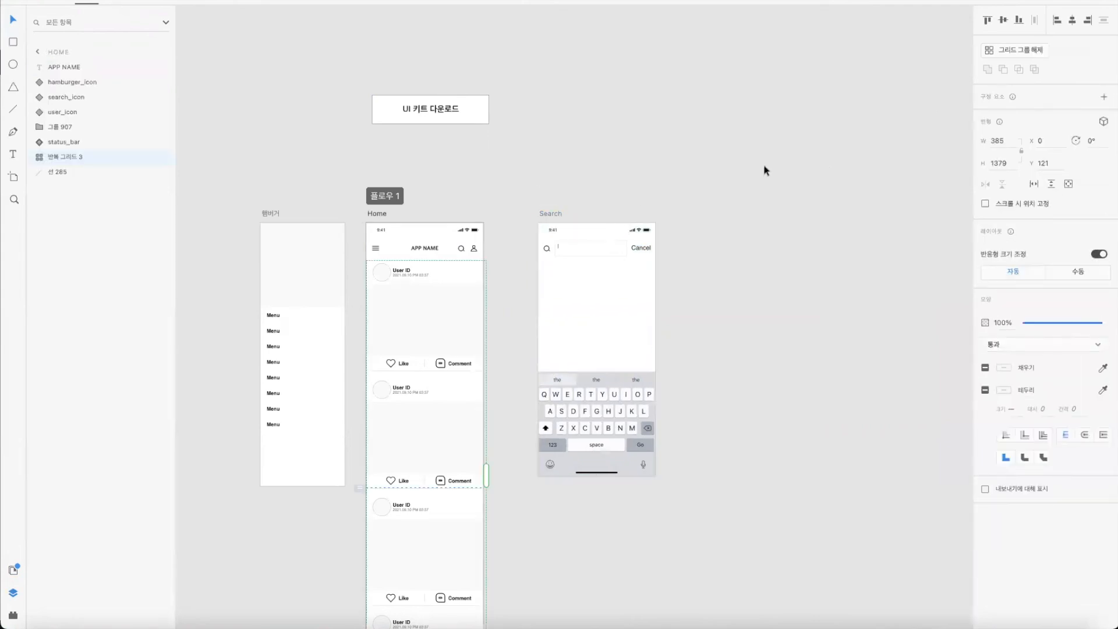
# Step: Move the document window aside to reveal the other document behind it
pyautogui.click(787, 241)
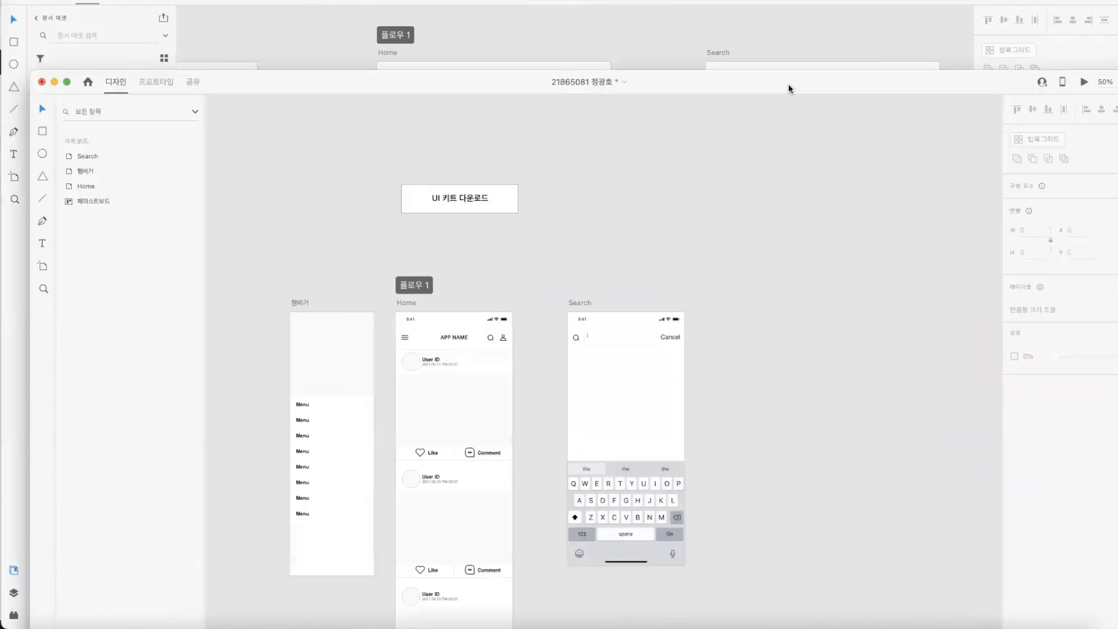
pyautogui.click(577, 307)
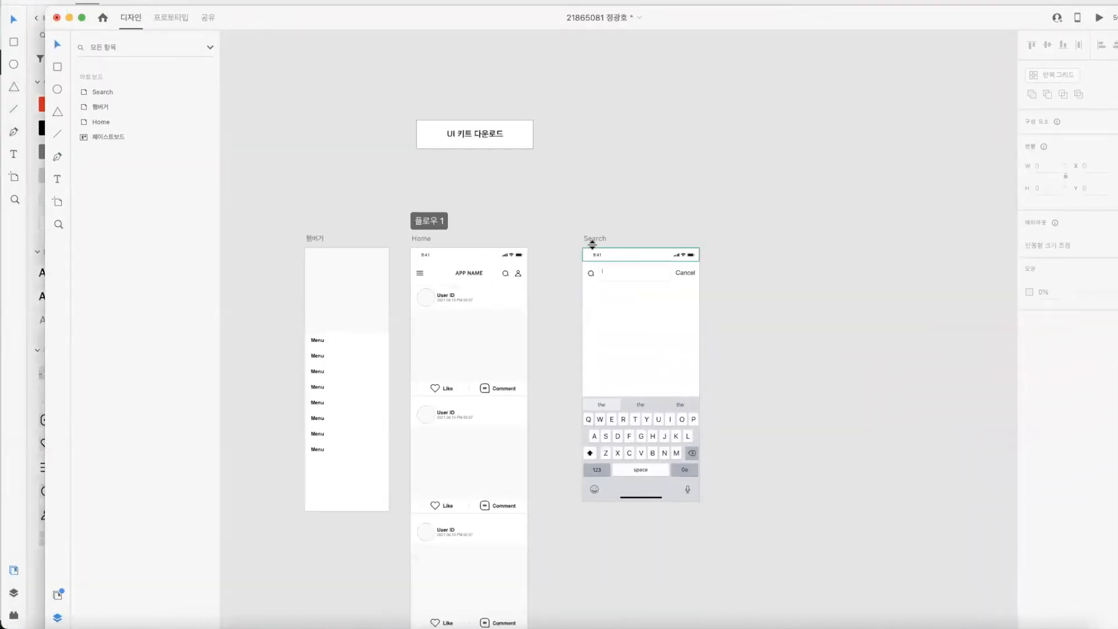